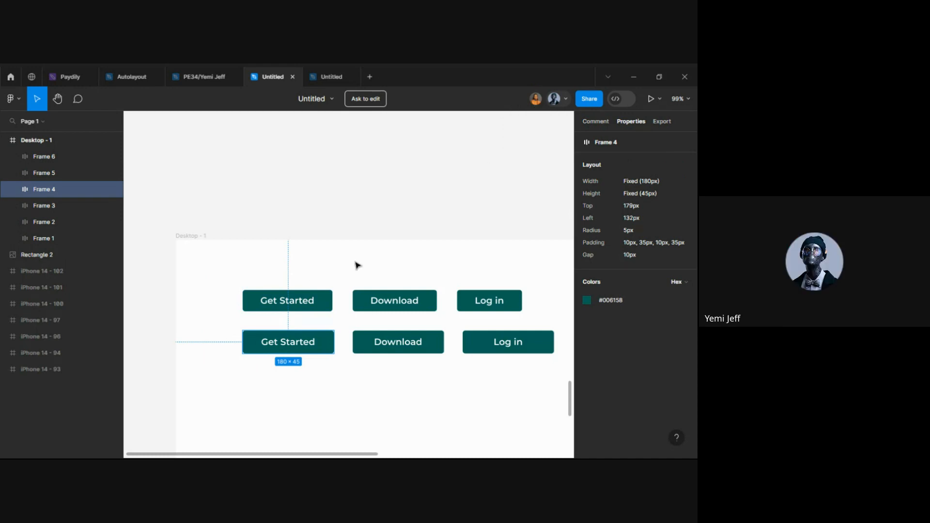
Check the file's sharing options, then close them and inspect the top Get Started button
left_click(589, 98)
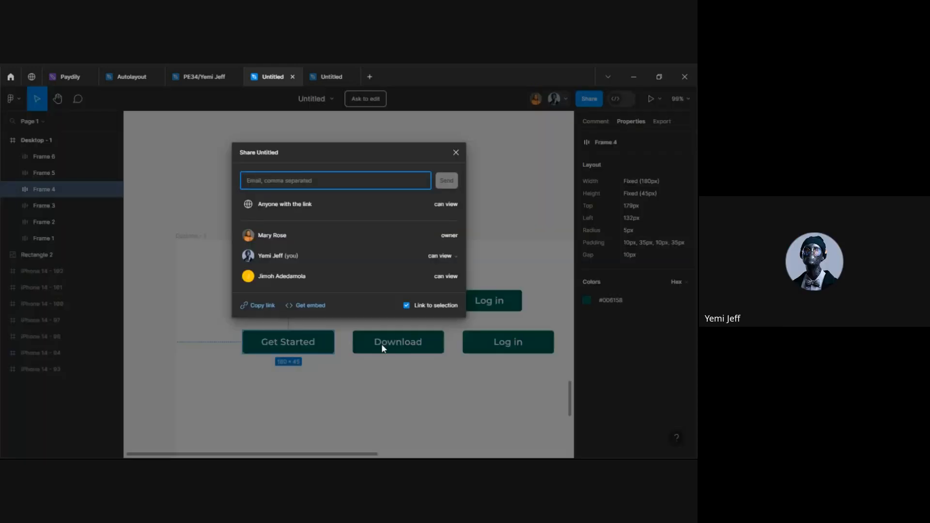
left_click(269, 382)
scroll(284, 305, "up", 5)
double_click(295, 293)
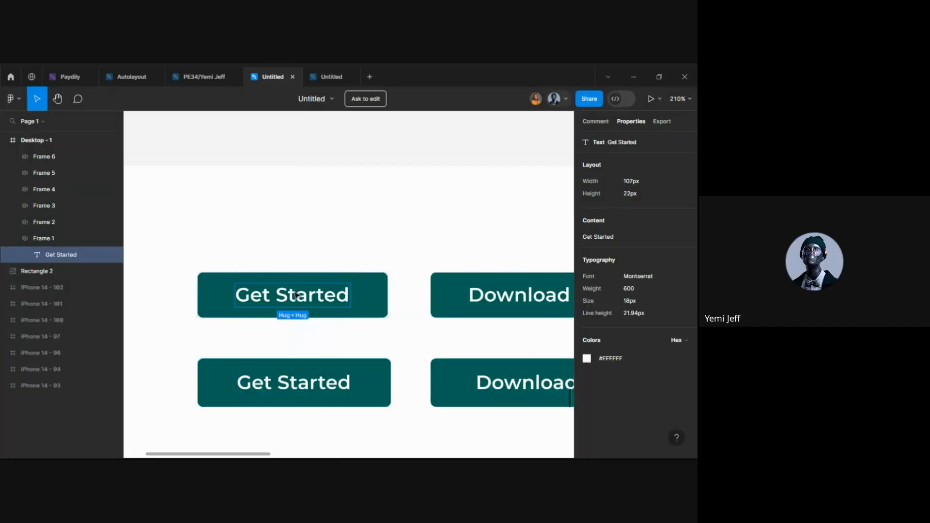
scroll(307, 346, "down", 3)
Inspect the lower Get Started and Log in buttons, then switch to the Autolayout file
left_click(288, 258)
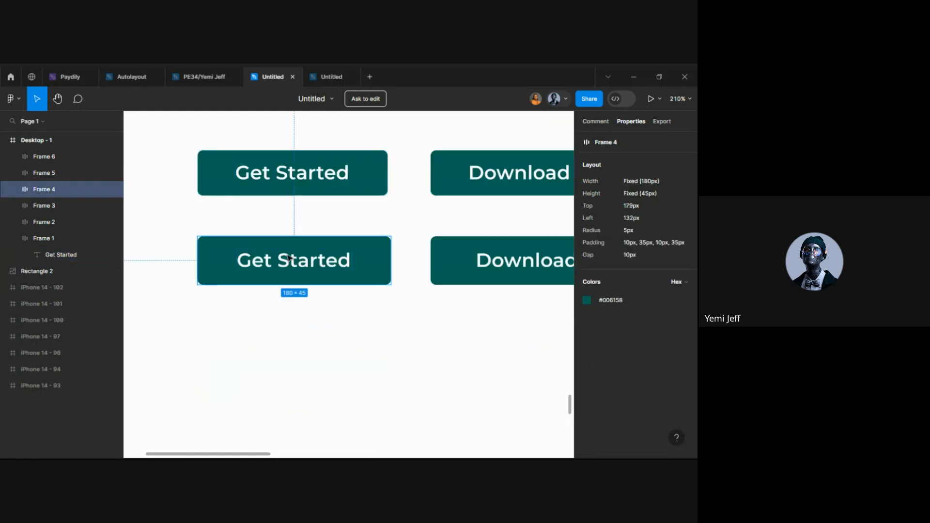
double_click(288, 258)
scroll(289, 258, "right", 8)
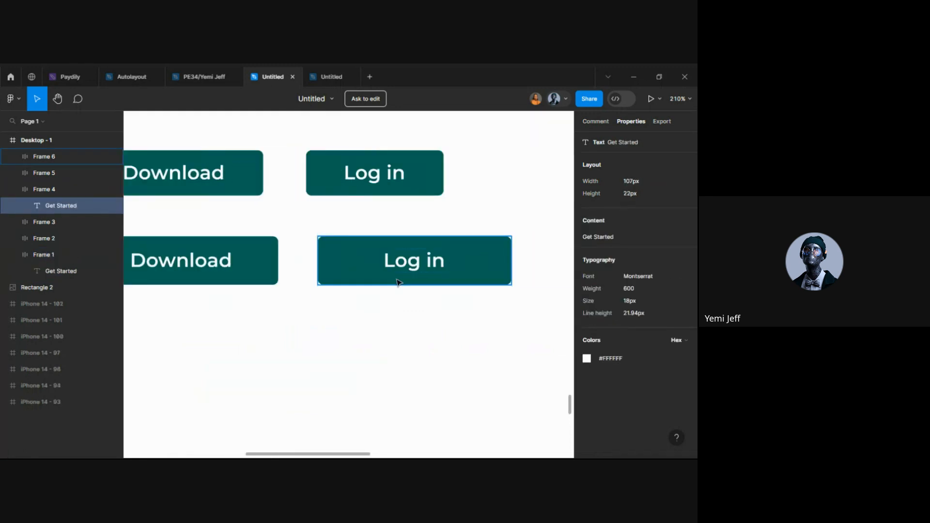
scroll(397, 282, "down", 3)
left_click(399, 280)
scroll(398, 281, "down", 3)
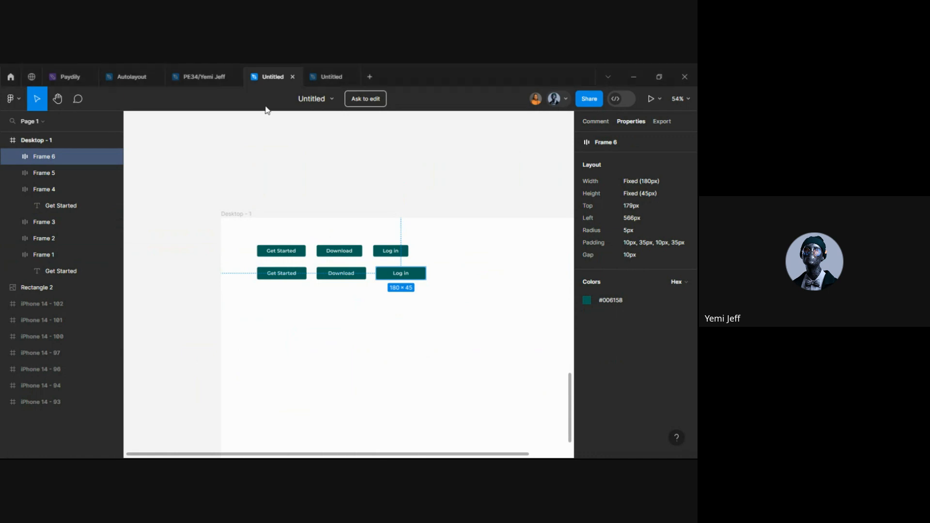
left_click(127, 76)
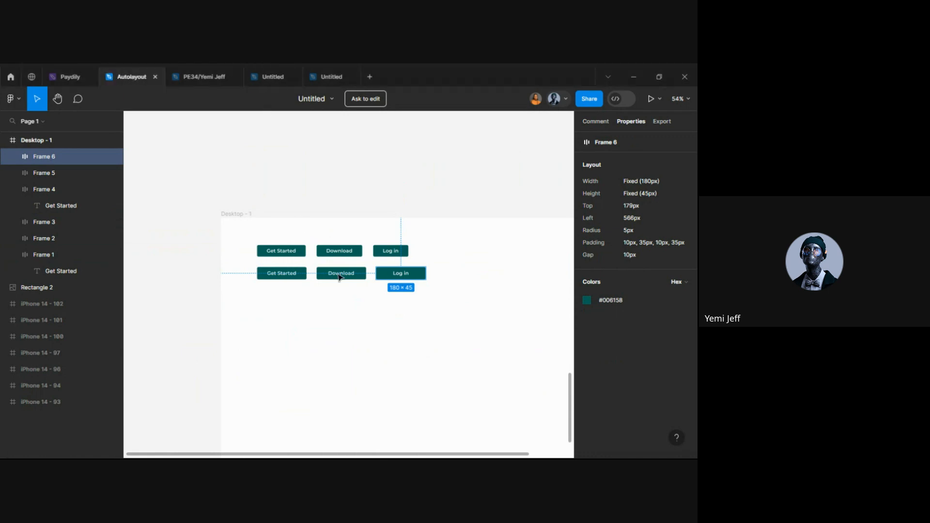
scroll(339, 277, "up", 5)
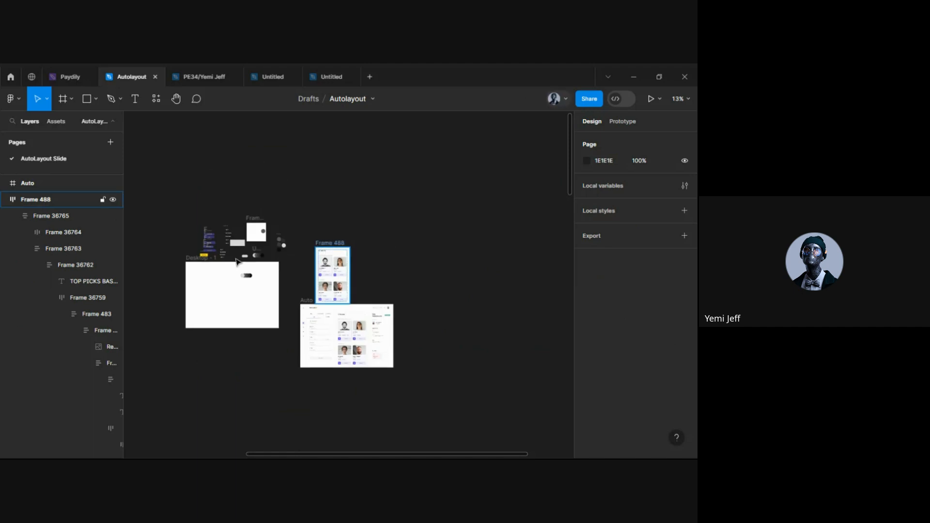
scroll(238, 262, "right", 2)
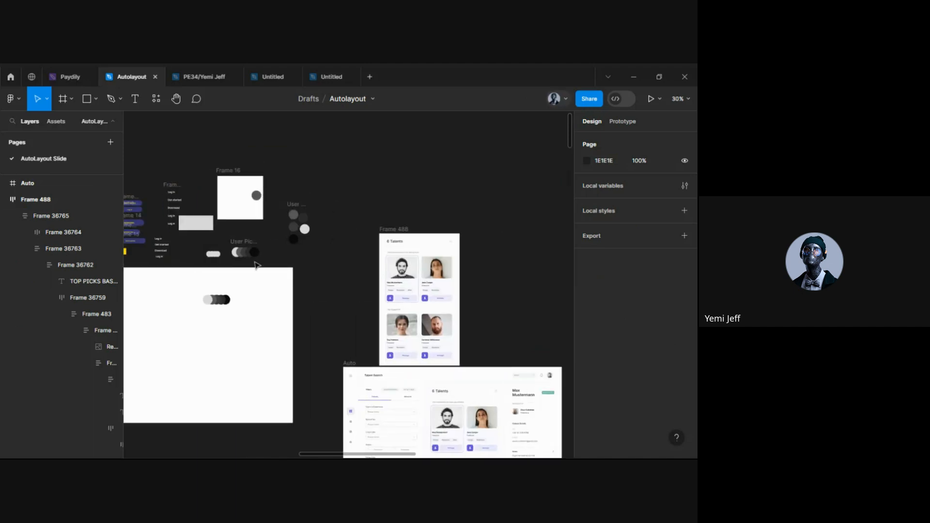
scroll(270, 266, "up", 5)
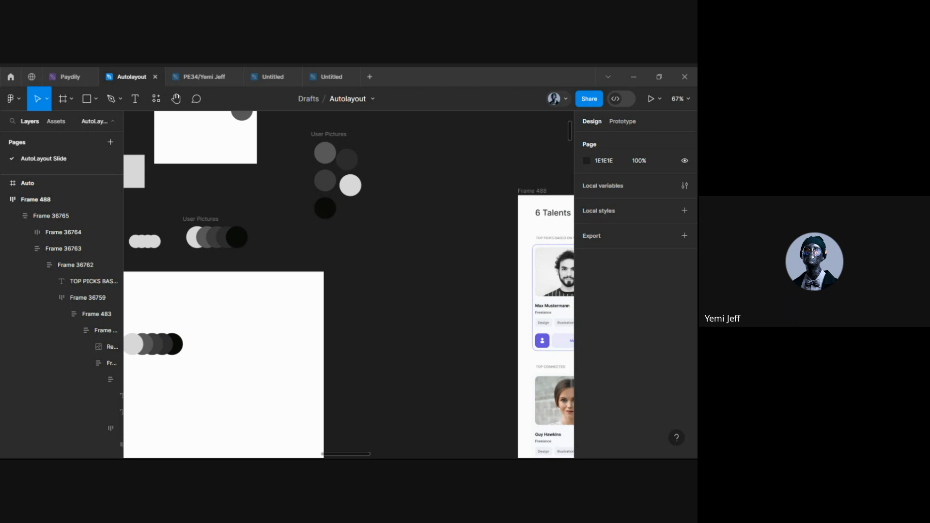
scroll(350, 320, "down", 5)
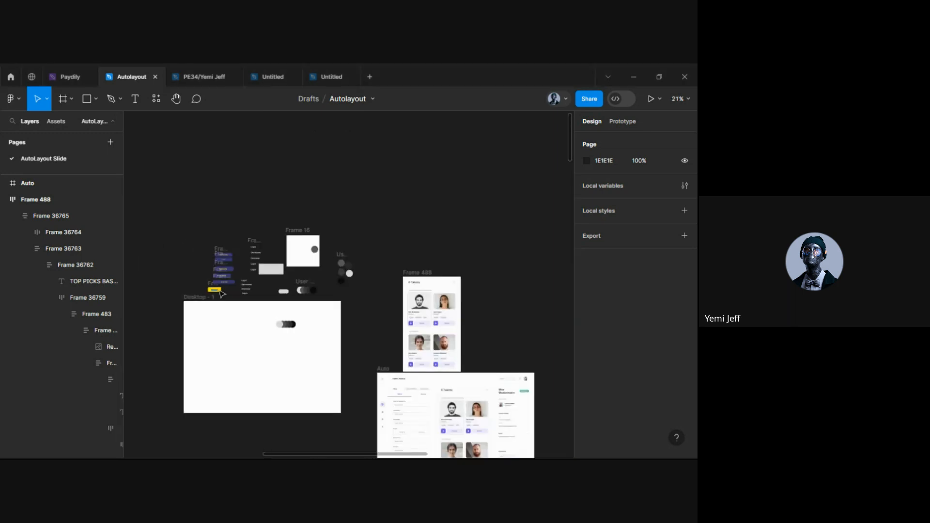
scroll(220, 293, "up", 4)
scroll(281, 306, "right", 3)
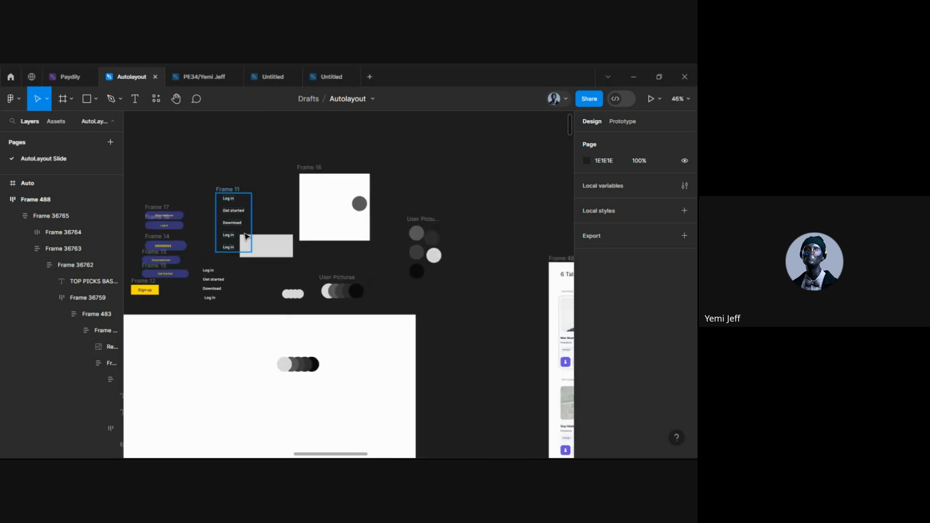
scroll(197, 216, "left", 10)
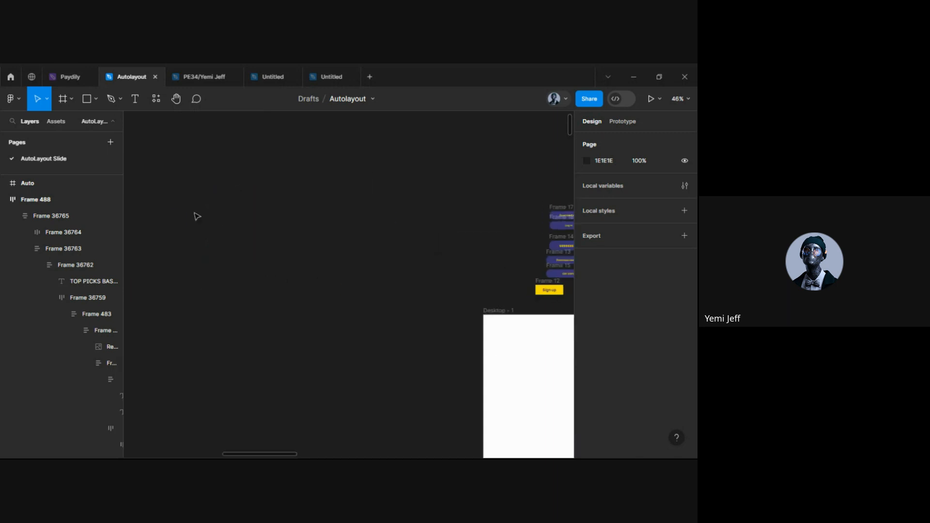
Scroll through the Auto Layout slides on direction, wrap and canvas stacking order
scroll(197, 216, "down", 5)
scroll(197, 216, "left", 5)
scroll(210, 251, "down", 3)
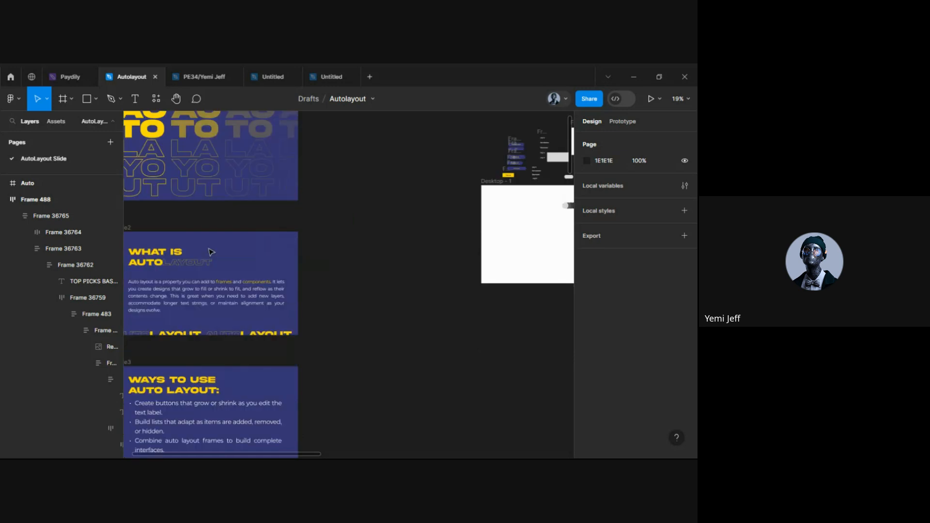
scroll(211, 251, "down", 2)
scroll(211, 251, "left", 3)
scroll(232, 245, "up", 3)
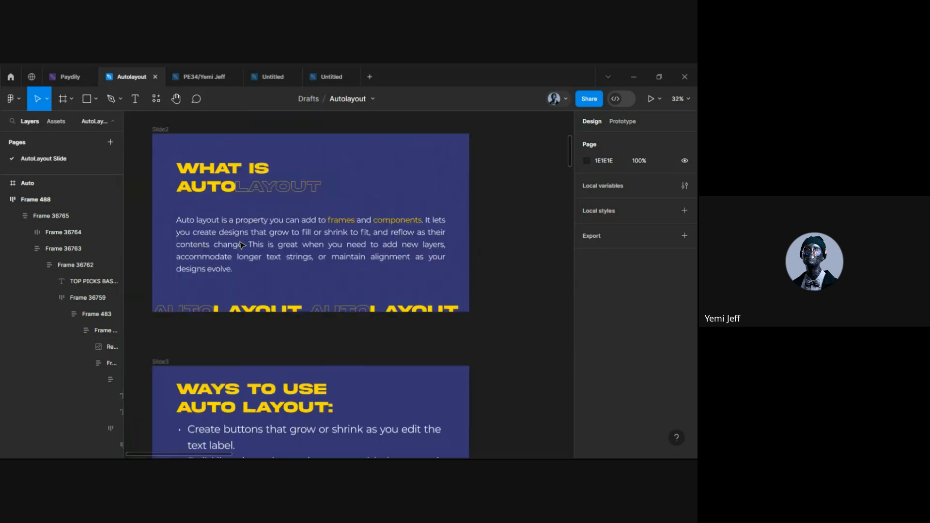
scroll(241, 245, "down", 5)
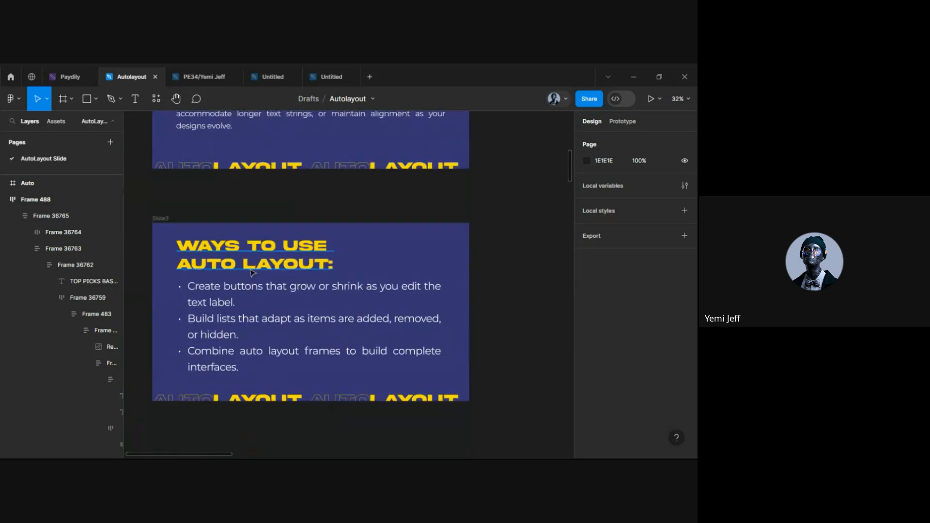
scroll(251, 273, "down", 10)
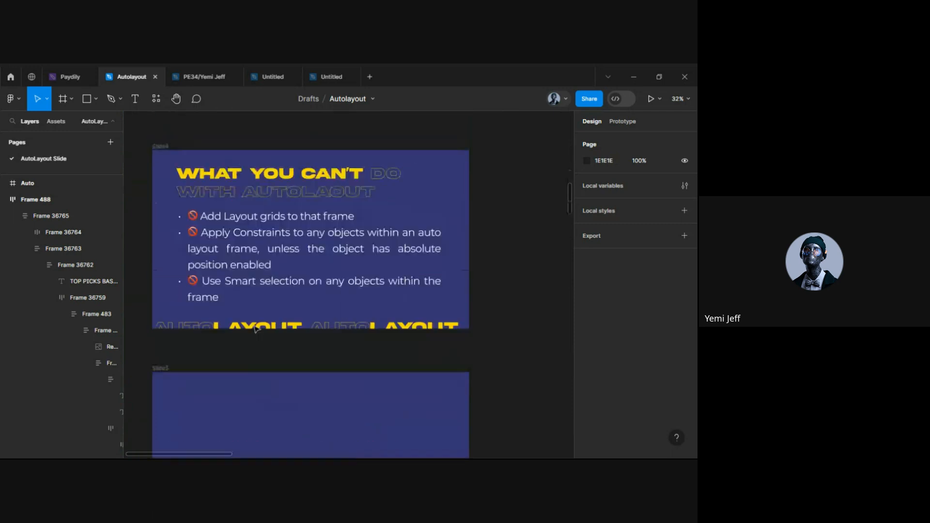
scroll(256, 329, "down", 1)
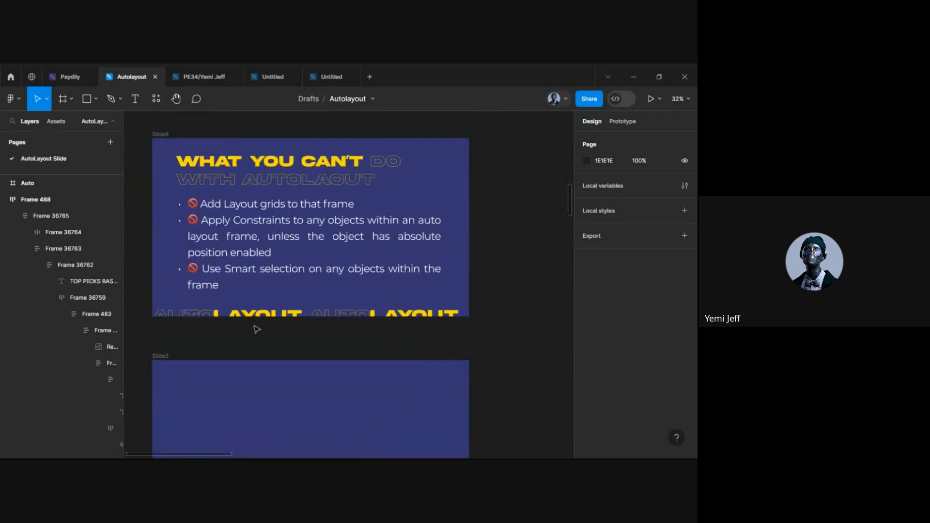
scroll(256, 329, "down", 12)
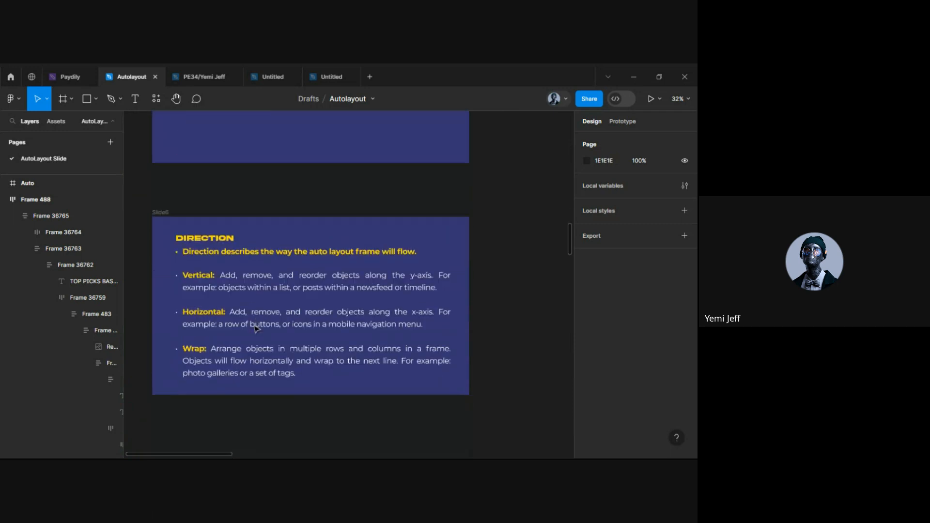
scroll(255, 329, "down", 1)
scroll(224, 259, "up", 2)
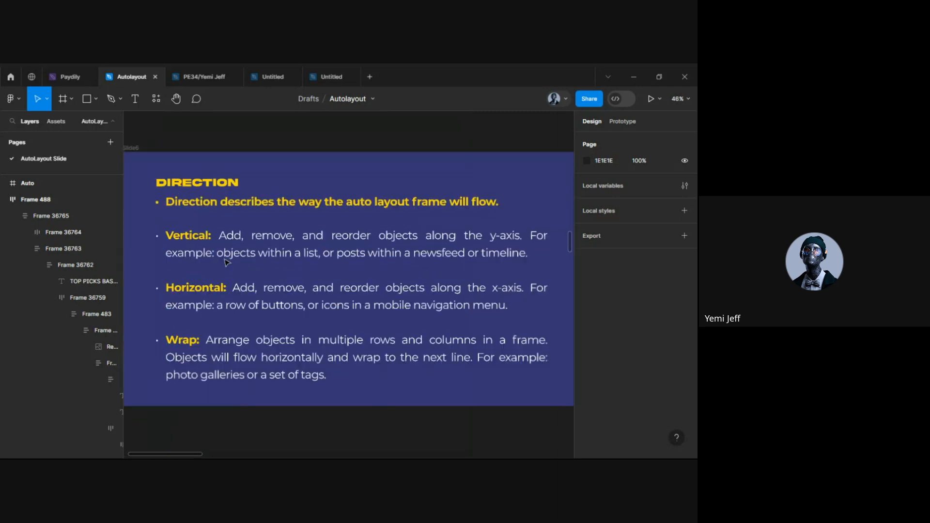
Create a new blank Untitled design file with Ctrl+N
key("ctrl+n")
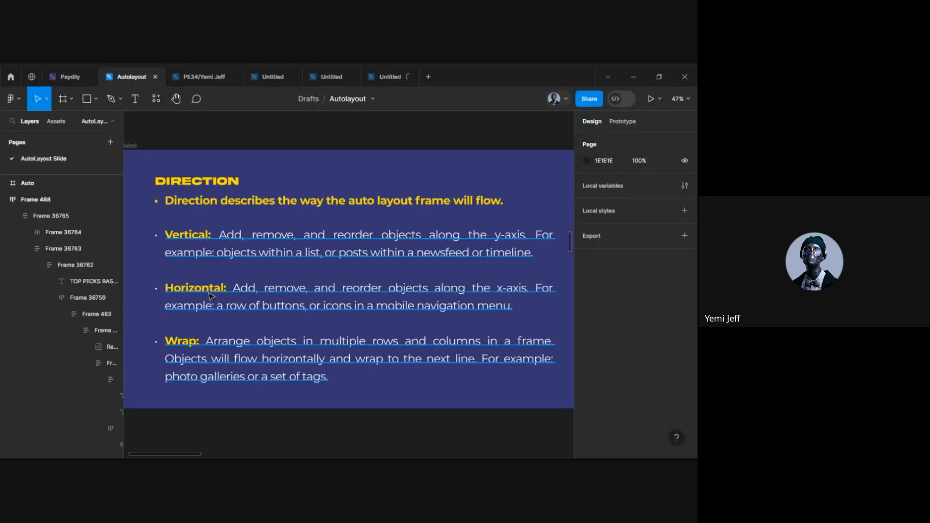
scroll(213, 301, "down", 2)
scroll(213, 301, "up", 1)
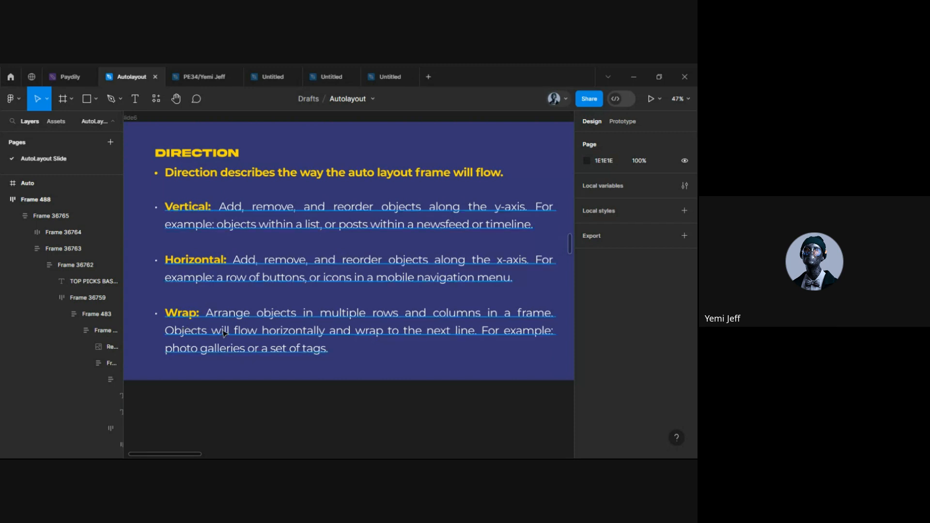
scroll(225, 334, "down", 5, "ctrl")
scroll(311, 284, "down", 5)
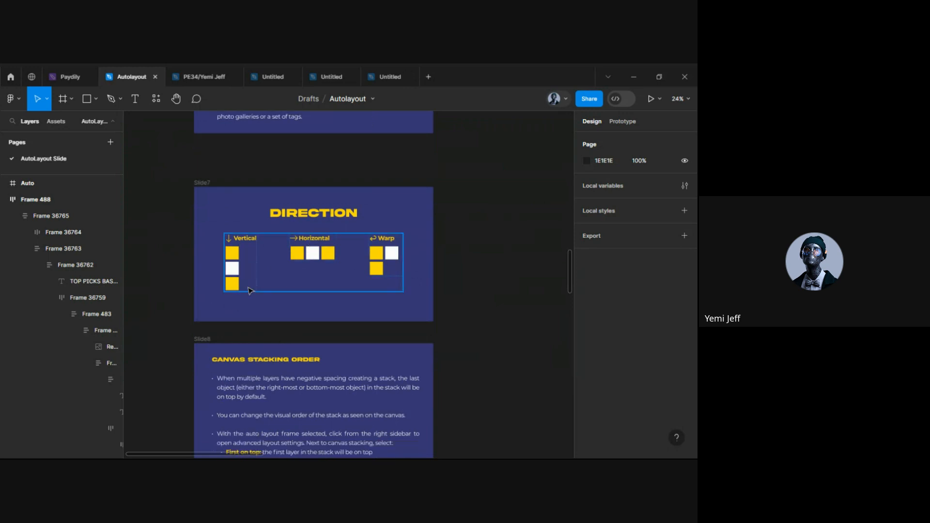
scroll(248, 290, "down", 3)
scroll(265, 202, "up", 3, "ctrl")
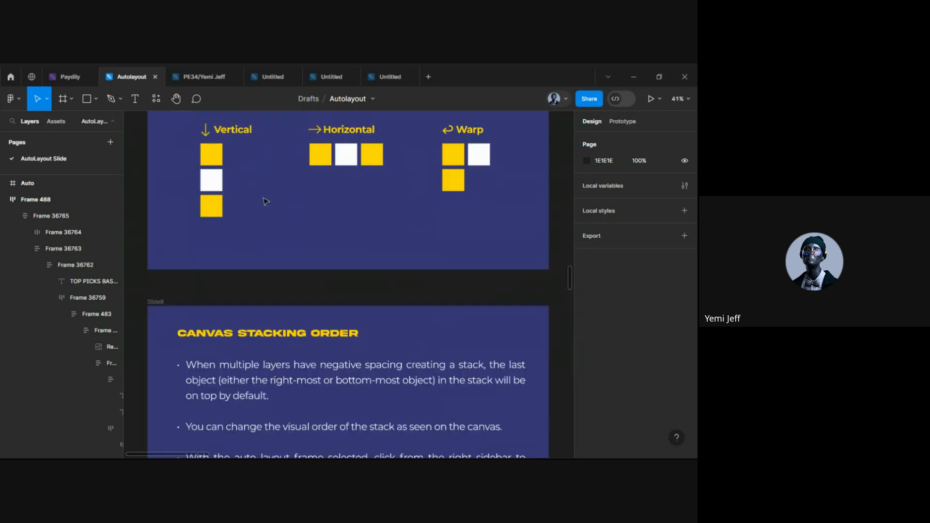
scroll(265, 201, "down", 3)
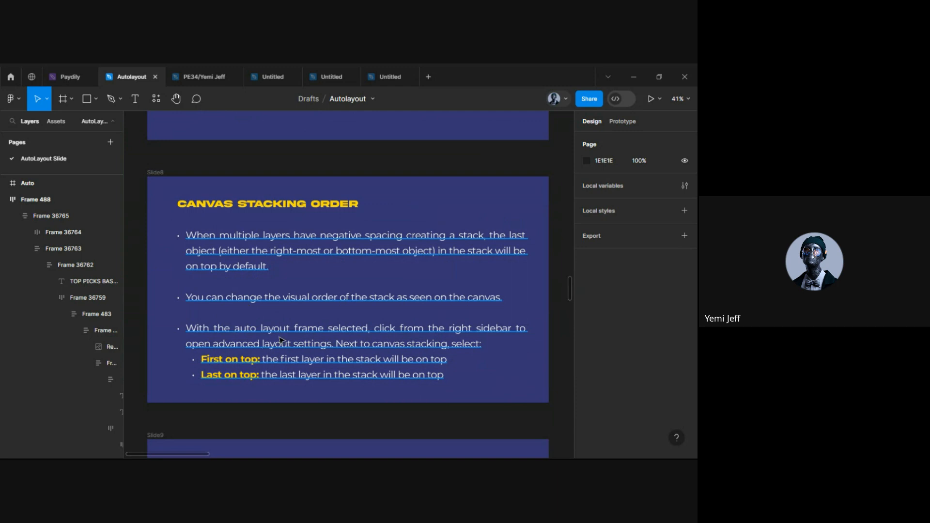
scroll(337, 303, "down", 1)
scroll(337, 303, "down", 1)
scroll(339, 307, "down", 1)
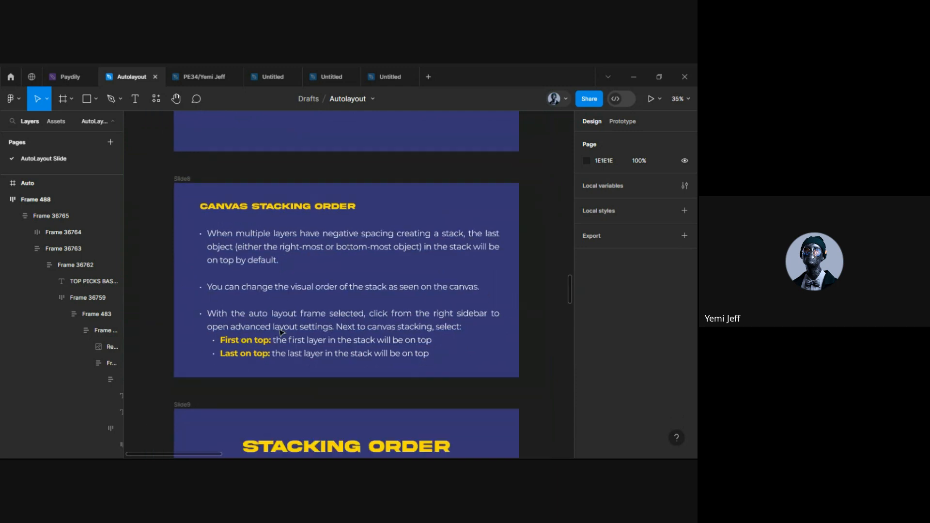
left_click(283, 338)
scroll(283, 338, "up", 4)
scroll(328, 329, "down", 4)
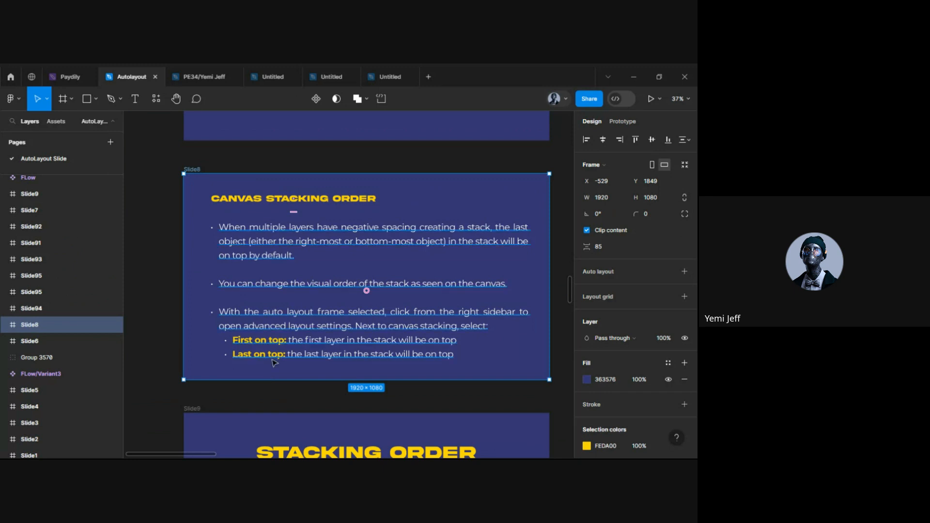
scroll(291, 271, "down", 8)
scroll(290, 249, "up", 3)
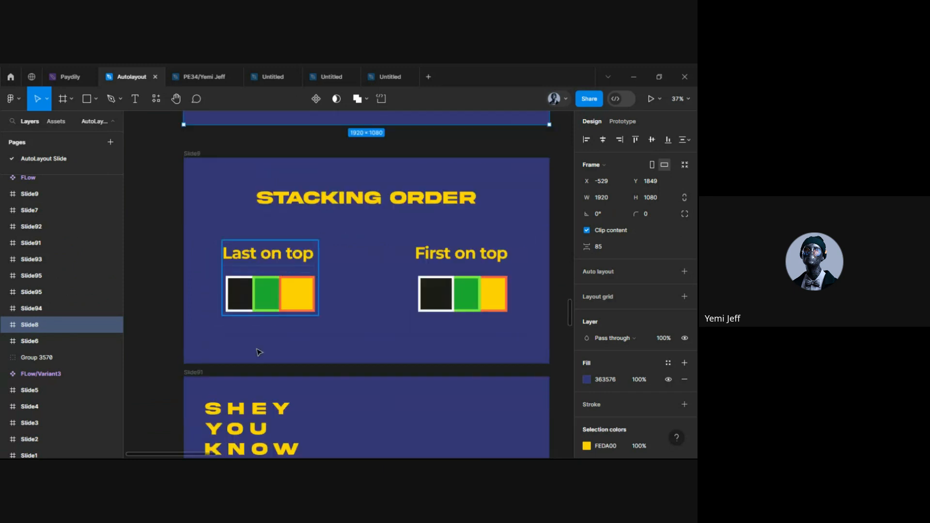
scroll(298, 303, "down", 6)
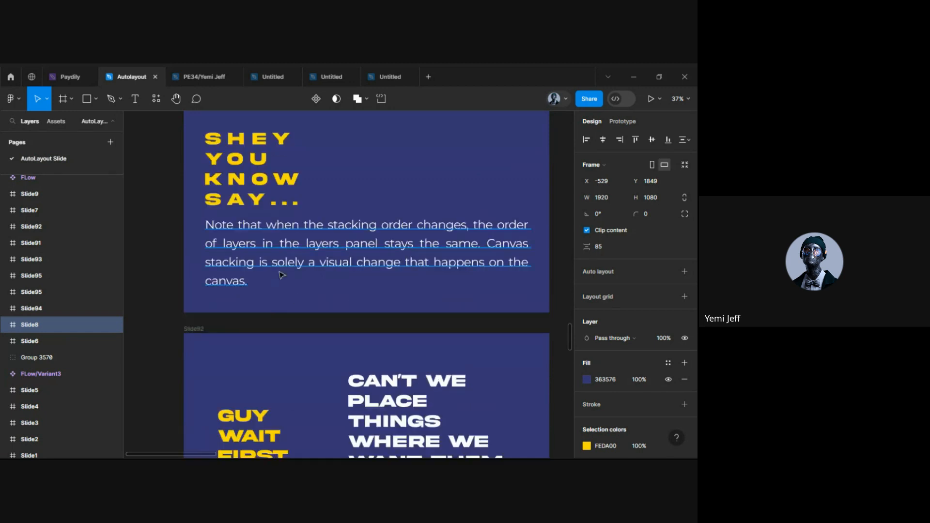
scroll(297, 295, "down", 4)
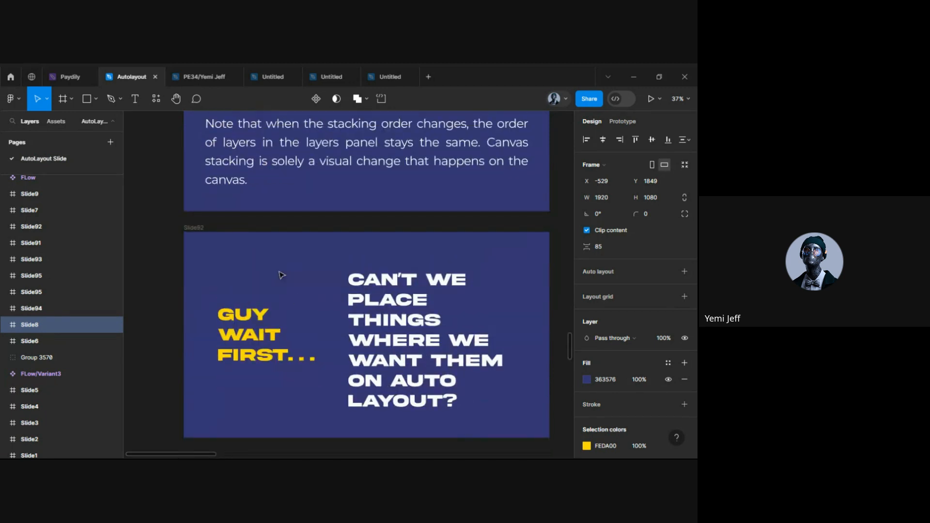
scroll(281, 272, "up", 1)
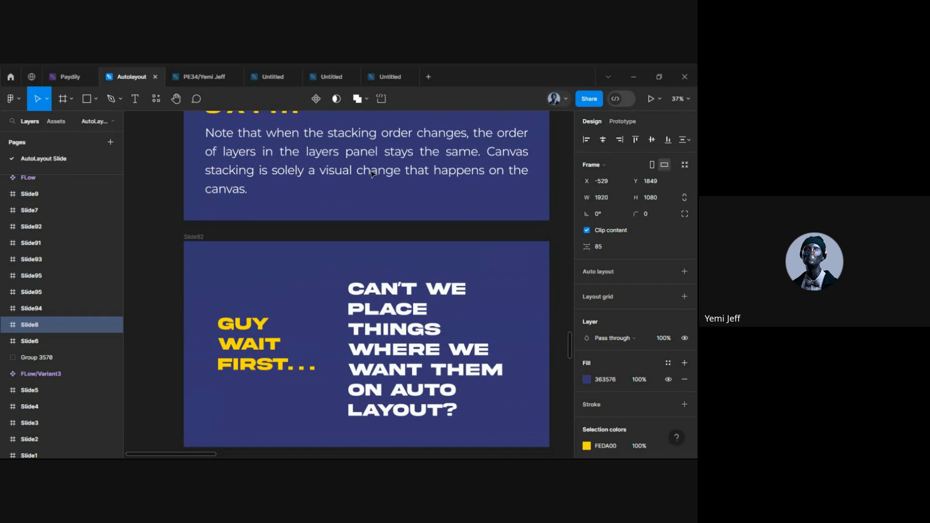
scroll(307, 191, "up", 6)
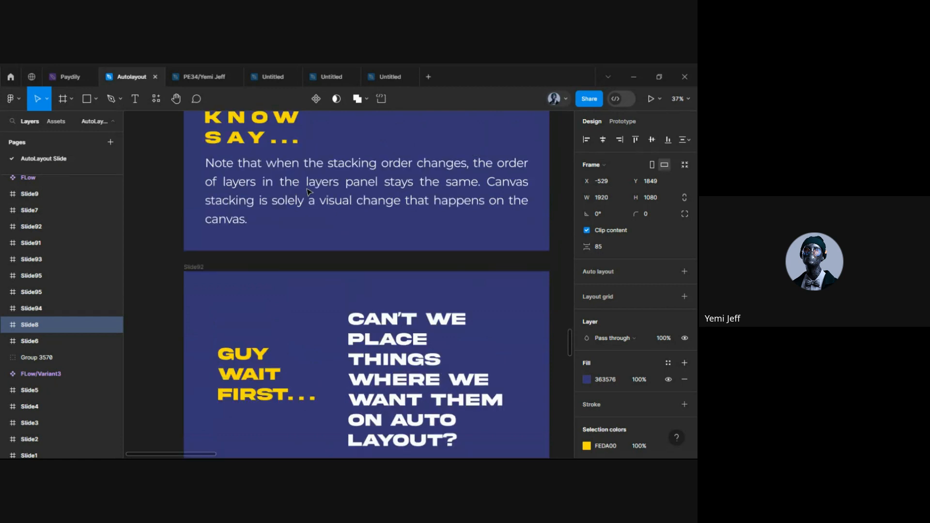
scroll(270, 383, "up", 3)
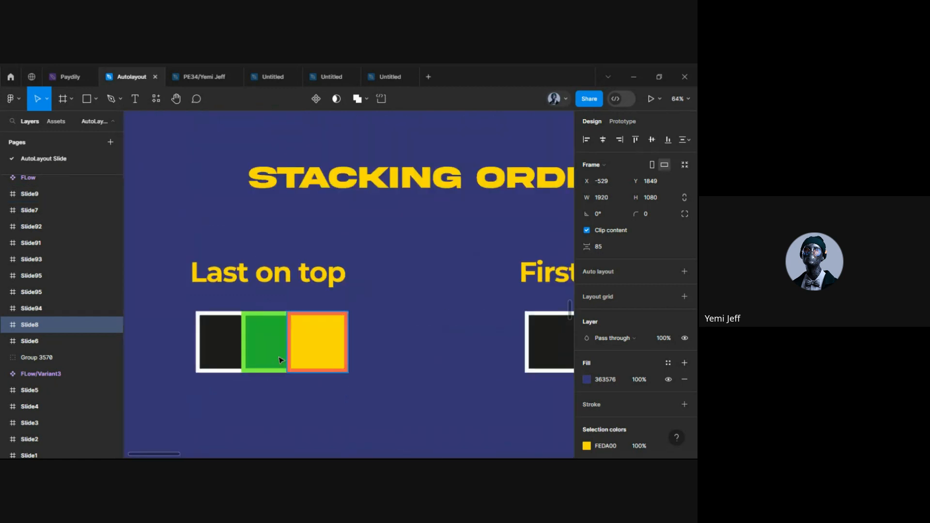
left_click(261, 352)
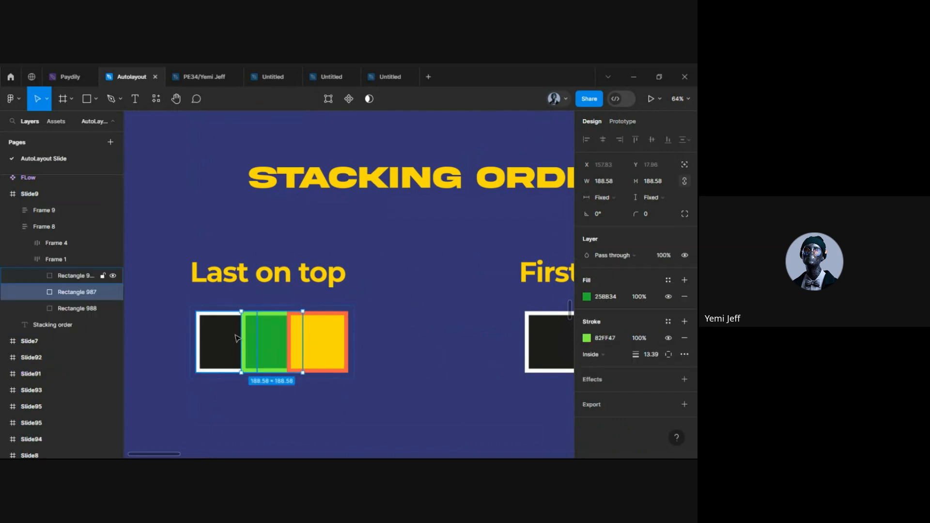
left_click(237, 337)
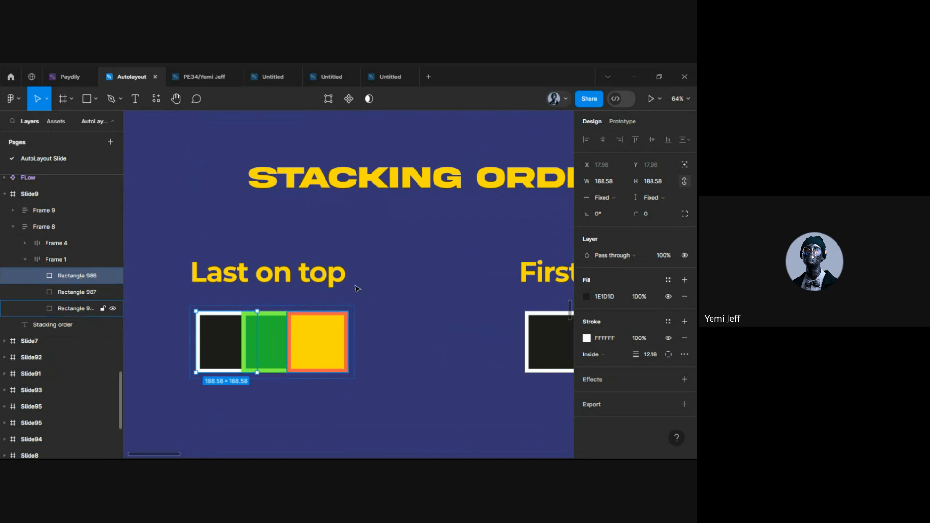
scroll(375, 288, "down", 5)
scroll(378, 288, "down", 10)
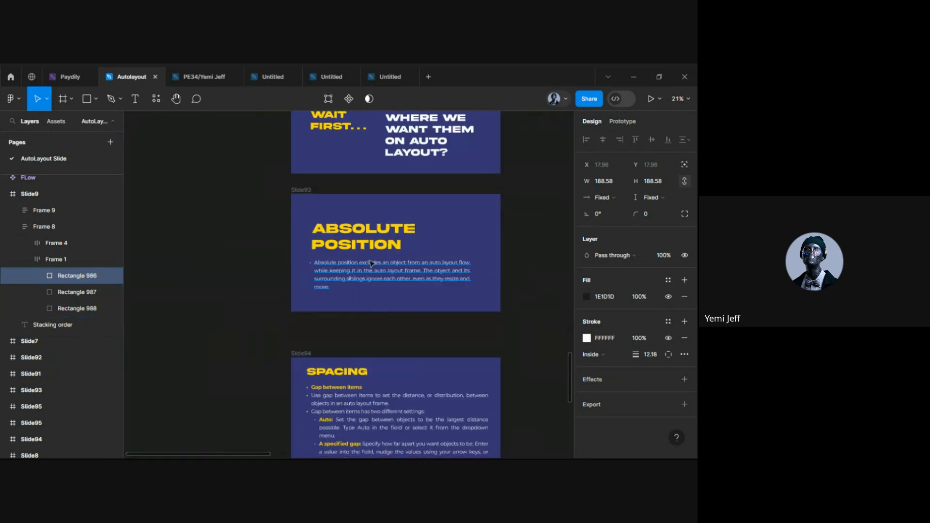
scroll(372, 263, "up", 3)
scroll(371, 263, "up", 1)
scroll(372, 264, "right", 1)
scroll(371, 264, "down", 2)
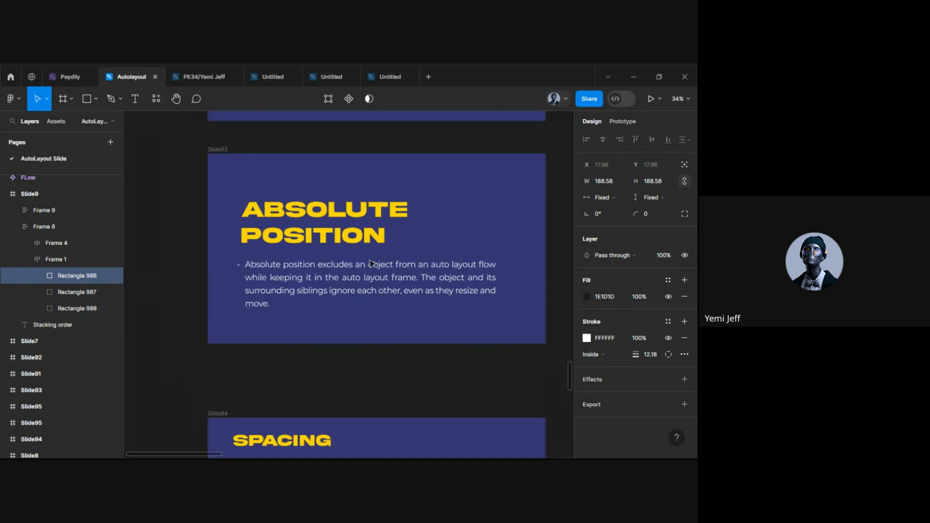
scroll(272, 320, "down", 1)
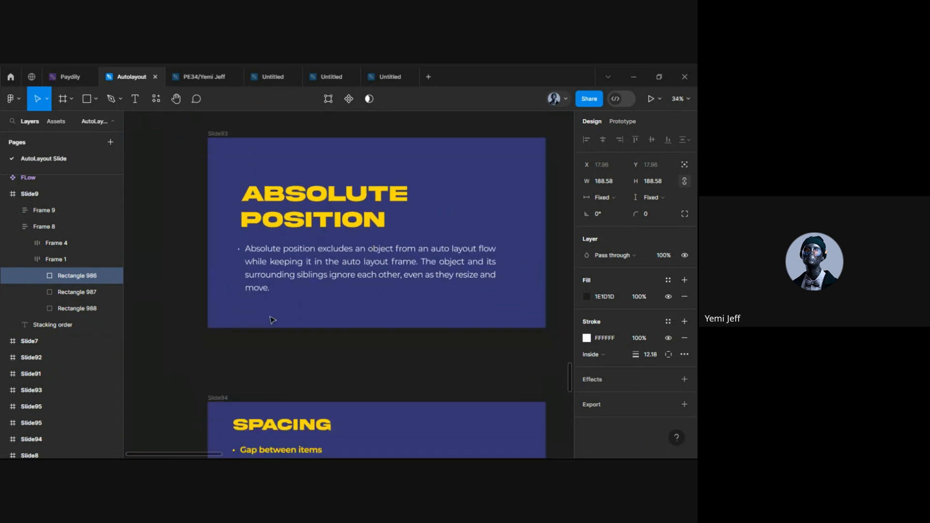
scroll(273, 320, "down", 3)
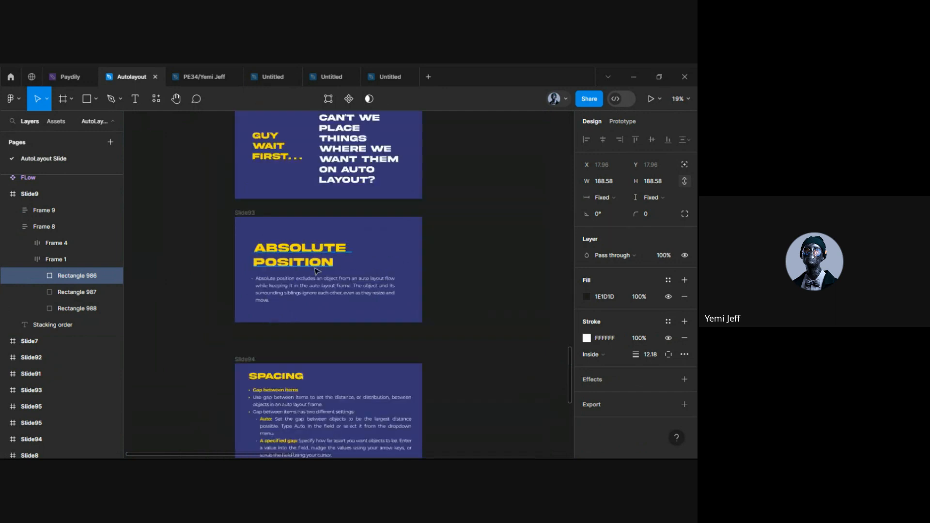
scroll(316, 289, "up", 3)
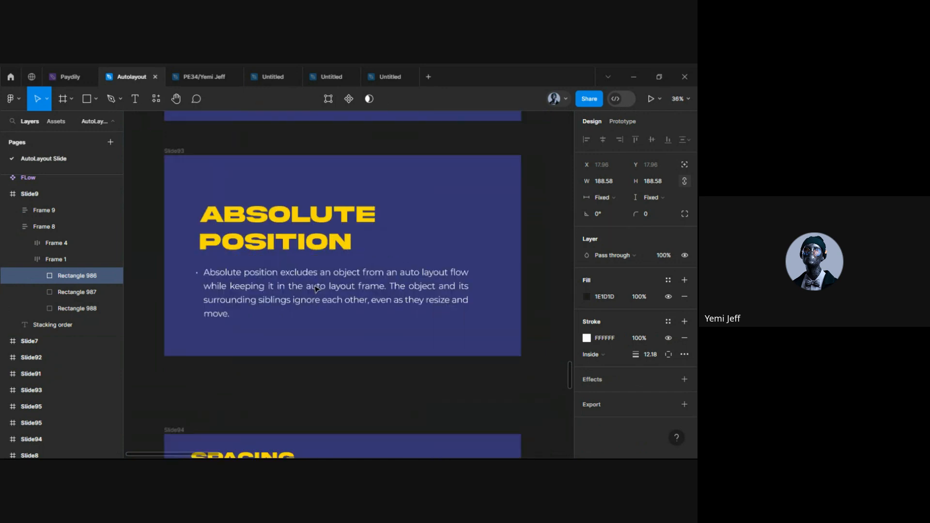
left_click(261, 290)
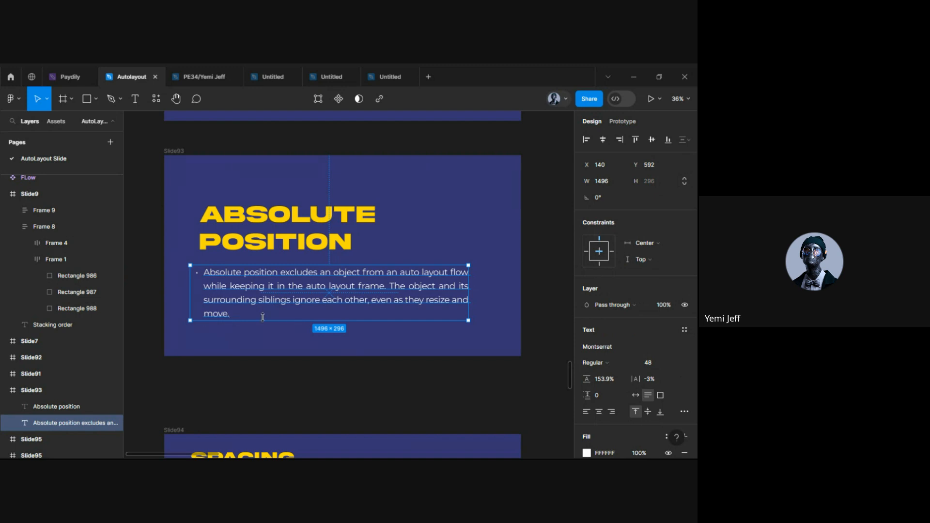
scroll(263, 317, "down", 5)
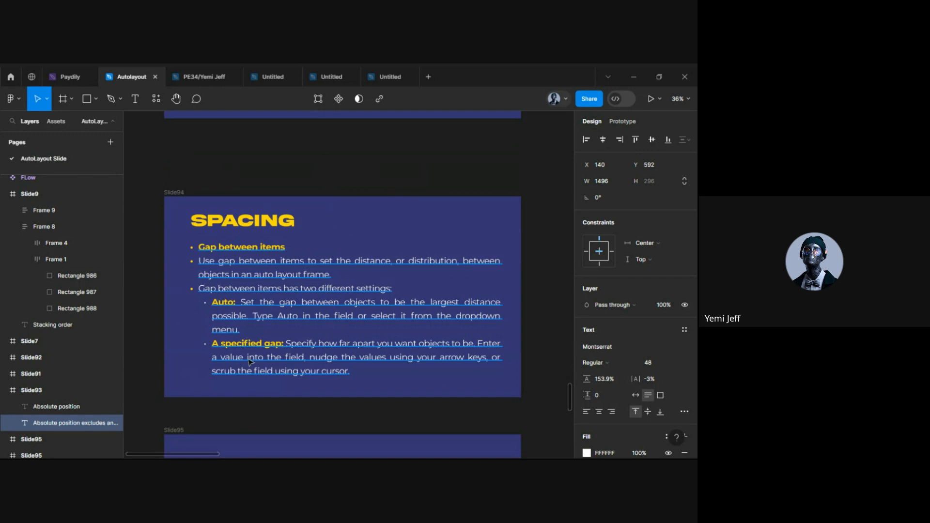
scroll(247, 340, "down", 1)
scroll(246, 339, "down", 5)
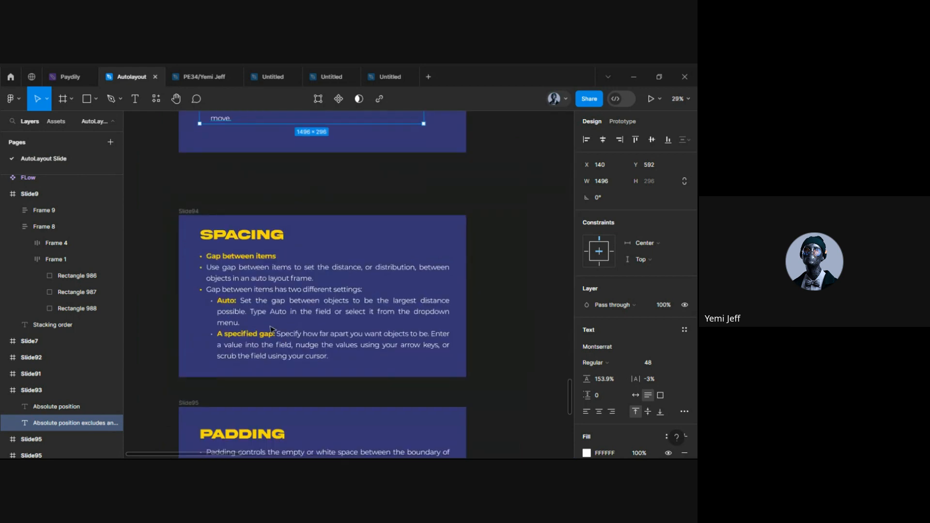
scroll(237, 275, "up", 3)
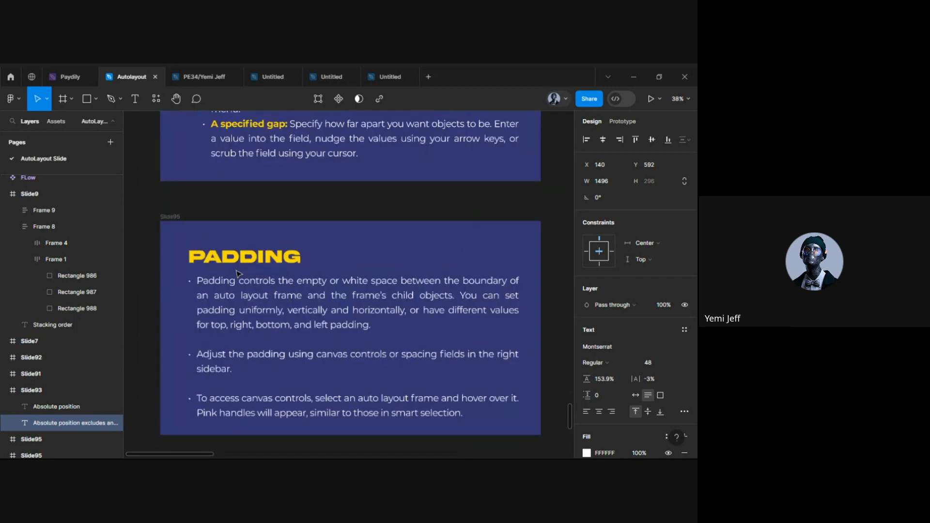
scroll(440, 280, "down", 1)
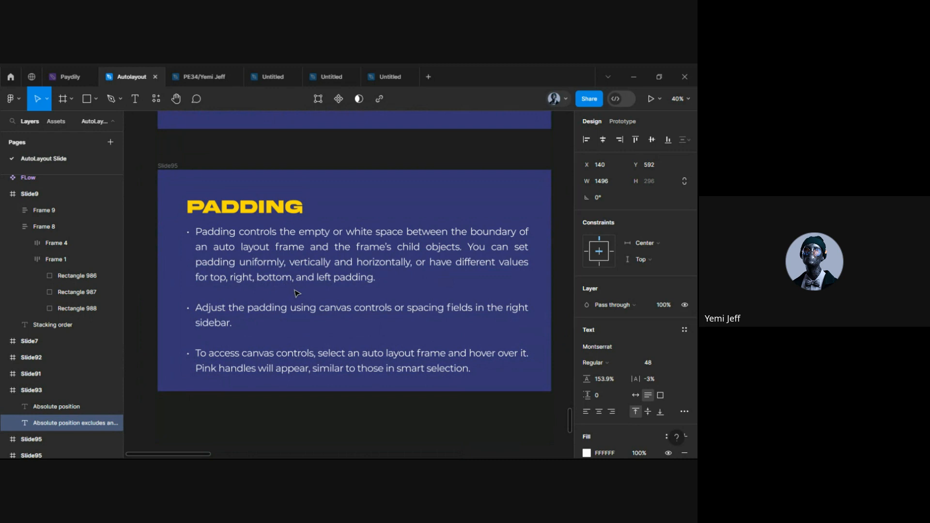
left_click(237, 218)
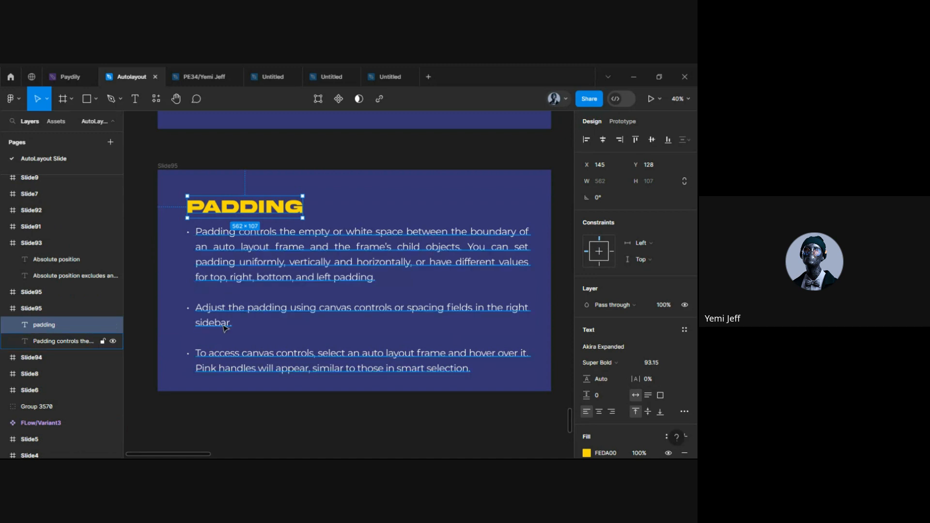
scroll(226, 329, "down", 6)
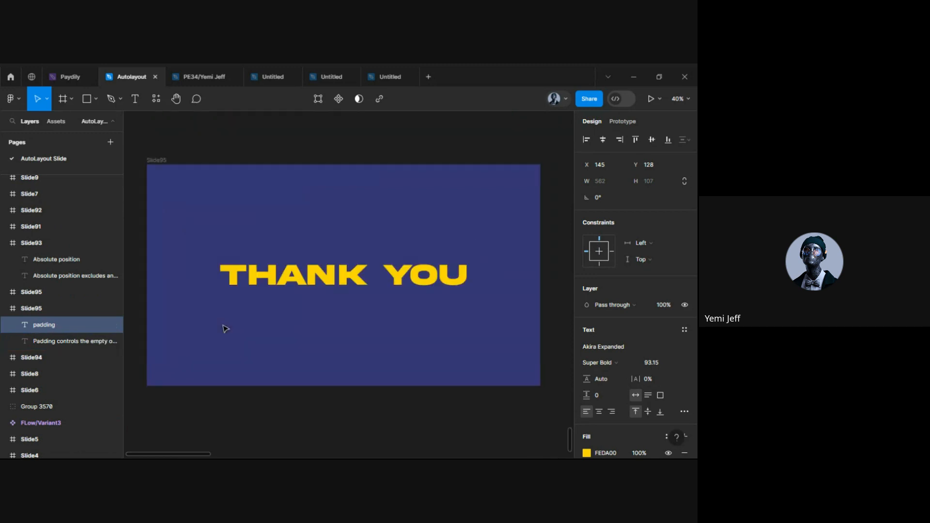
scroll(227, 334, "down", 10)
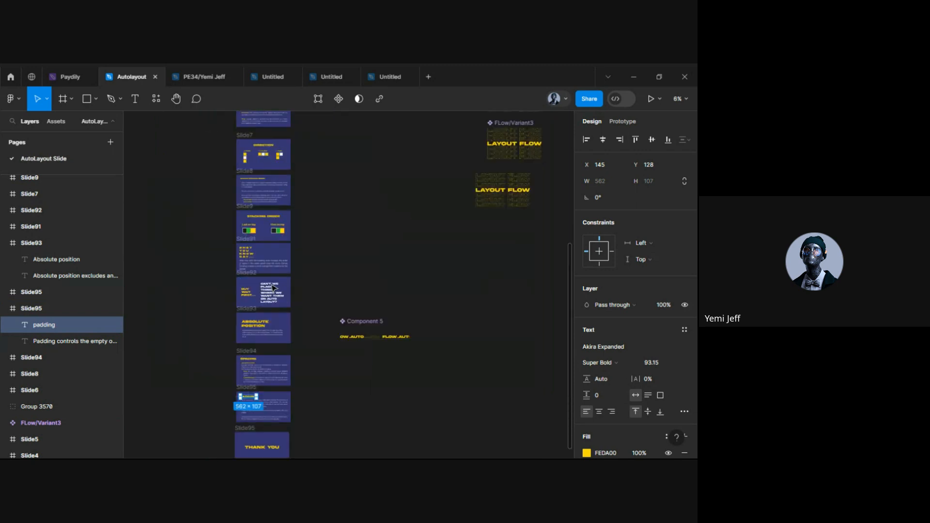
scroll(262, 276, "up", 5)
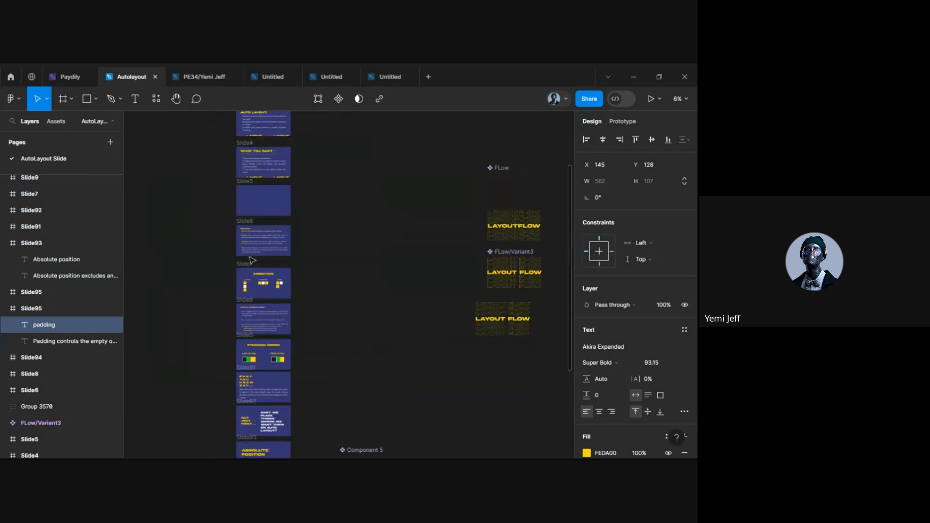
scroll(291, 262, "up", 5)
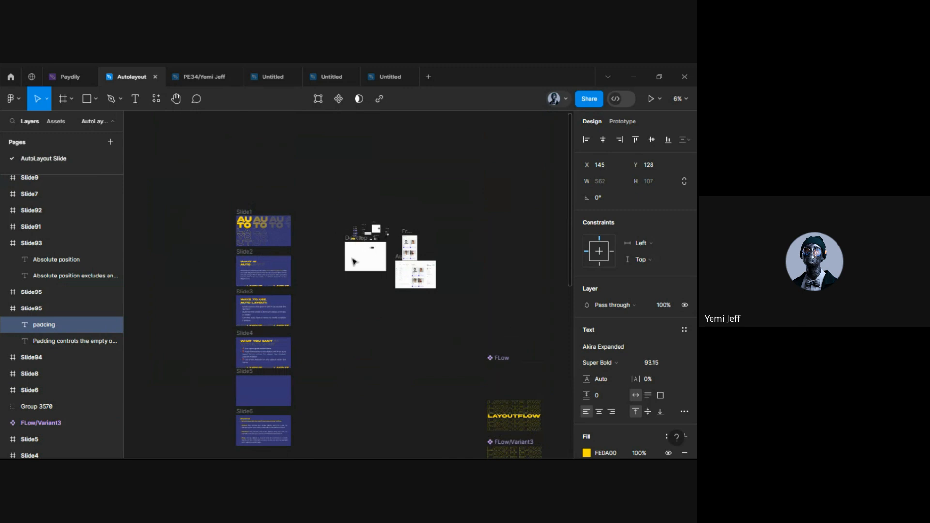
scroll(353, 262, "up", 5)
scroll(439, 202, "right", 2)
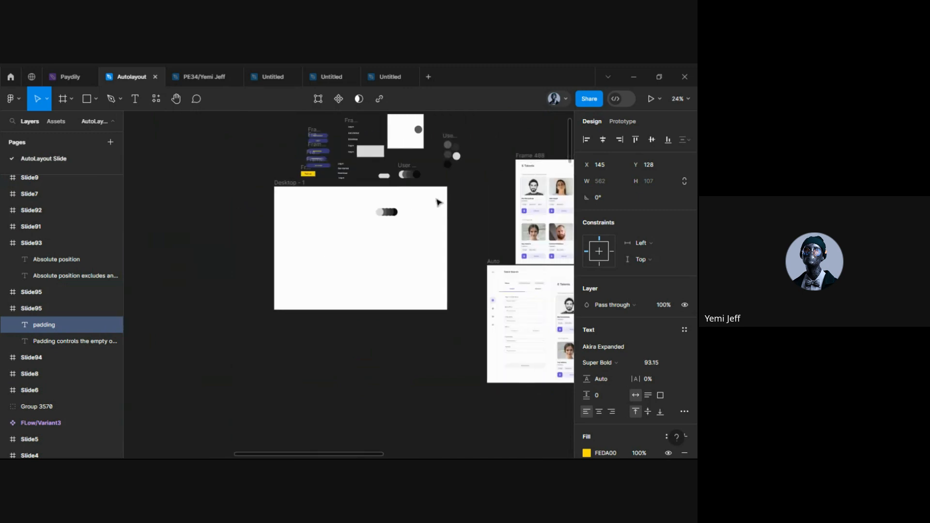
scroll(405, 202, "right", 2)
scroll(405, 201, "up", 3)
scroll(405, 201, "right", 2)
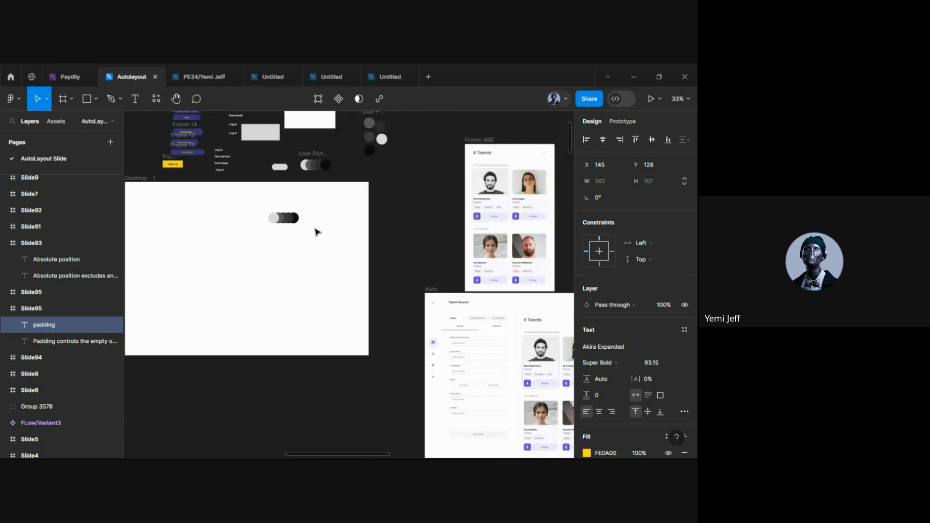
scroll(312, 227, "left", 2)
scroll(308, 222, "up", 3)
scroll(280, 217, "up", 5)
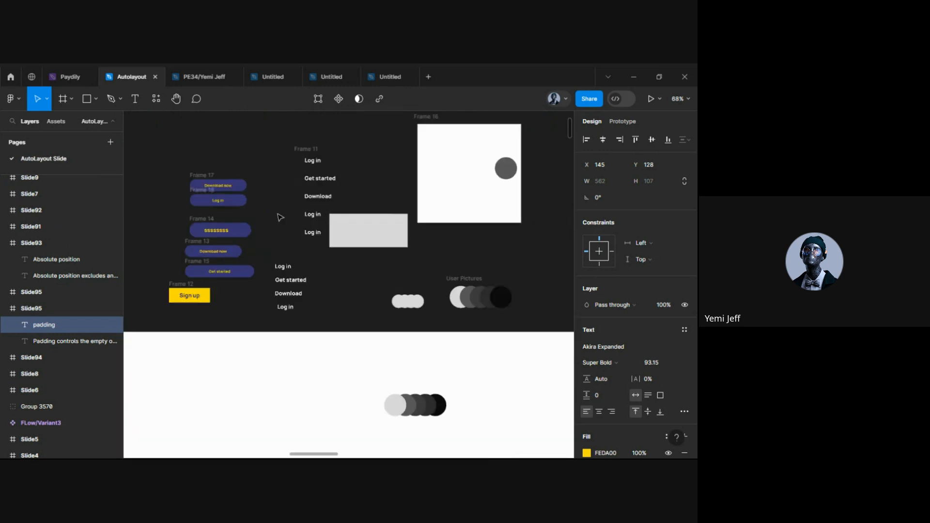
scroll(280, 217, "up", 1)
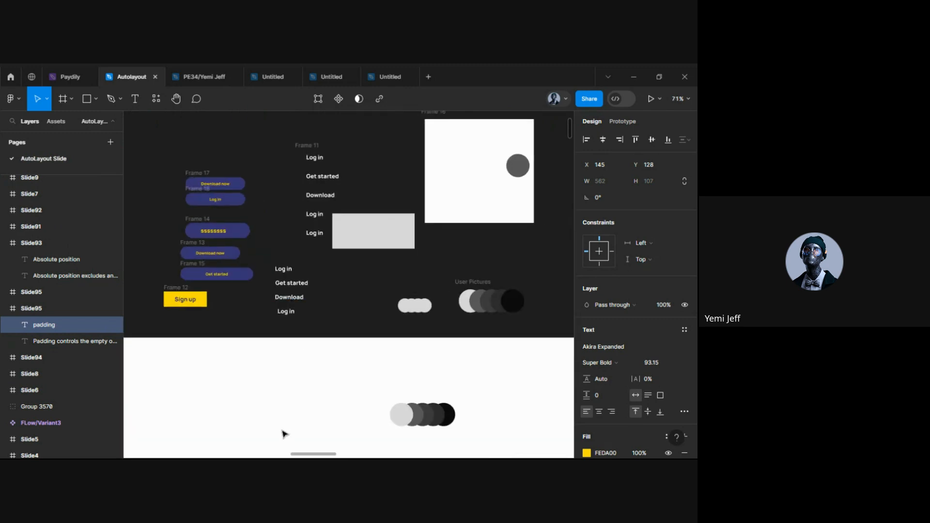
scroll(285, 434, "right", 2)
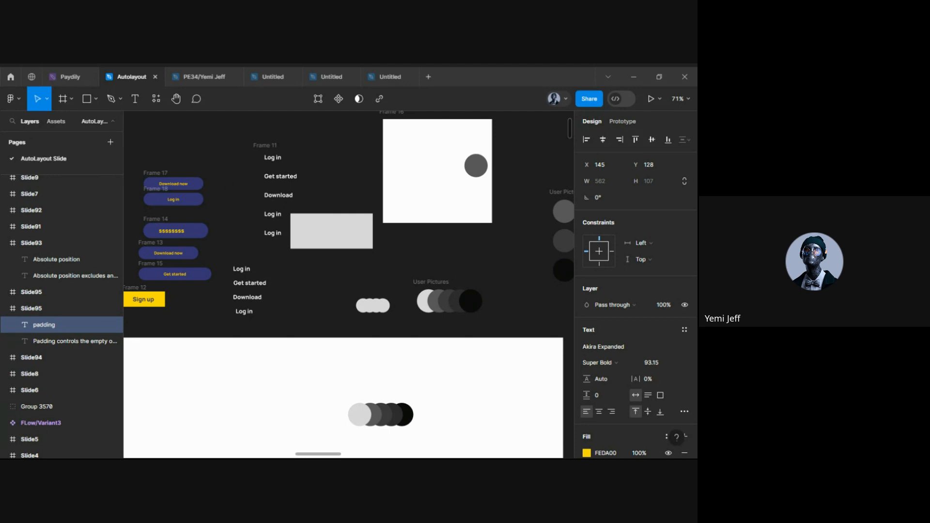
scroll(335, 236, "down", 3)
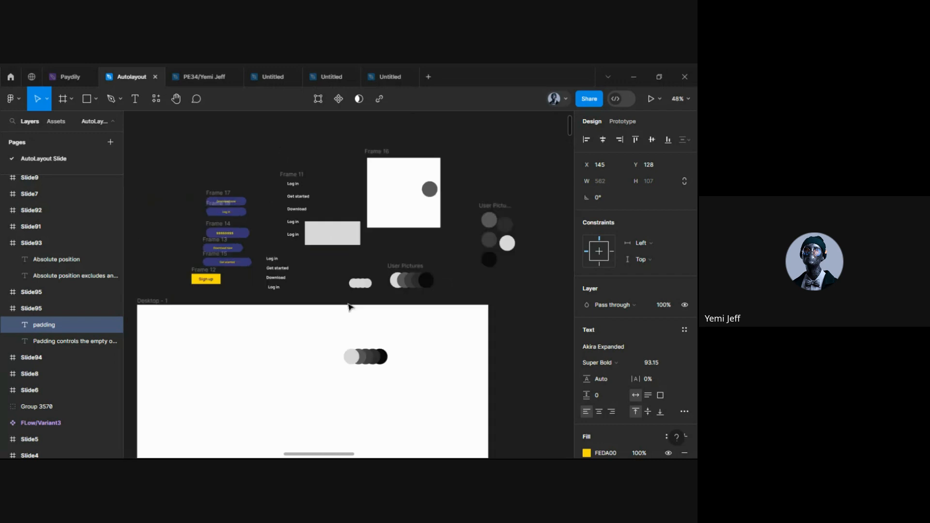
scroll(348, 309, "right", 10)
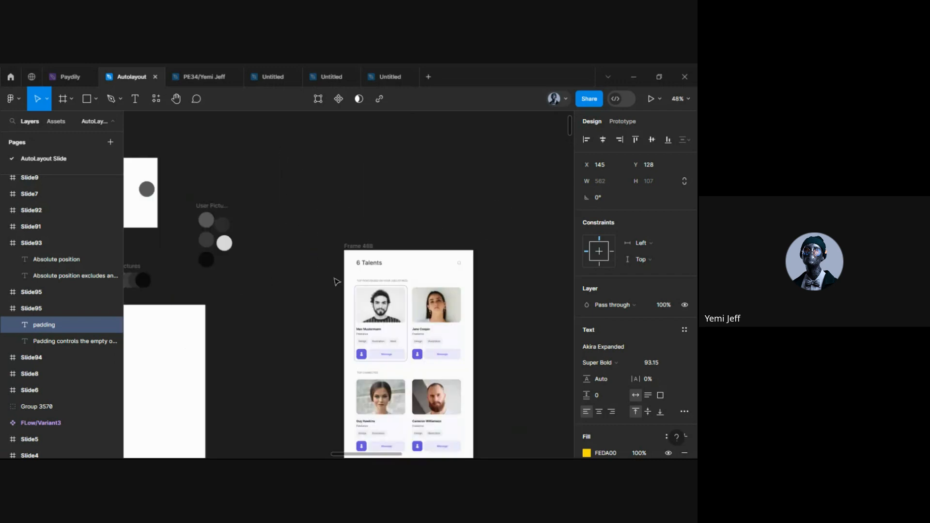
scroll(276, 286, "up", 2)
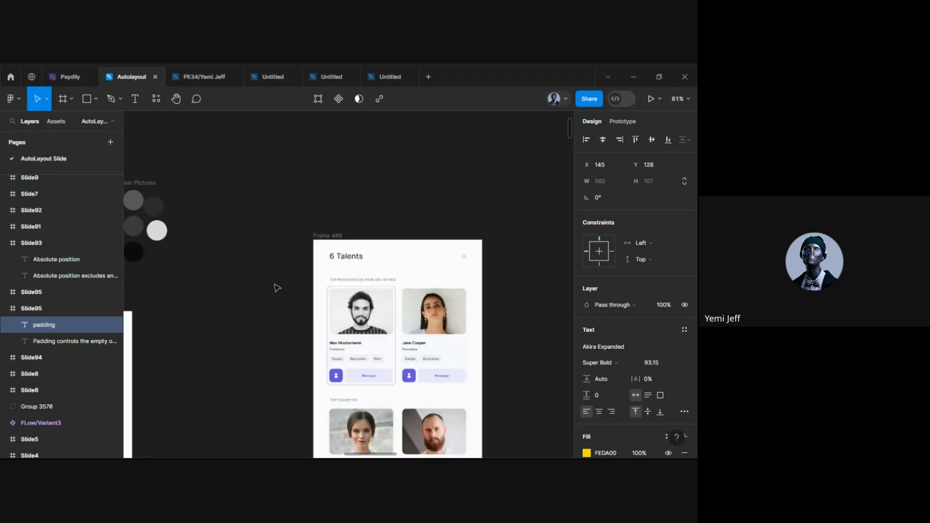
scroll(346, 290, "right", 2)
scroll(340, 351, "down", 4)
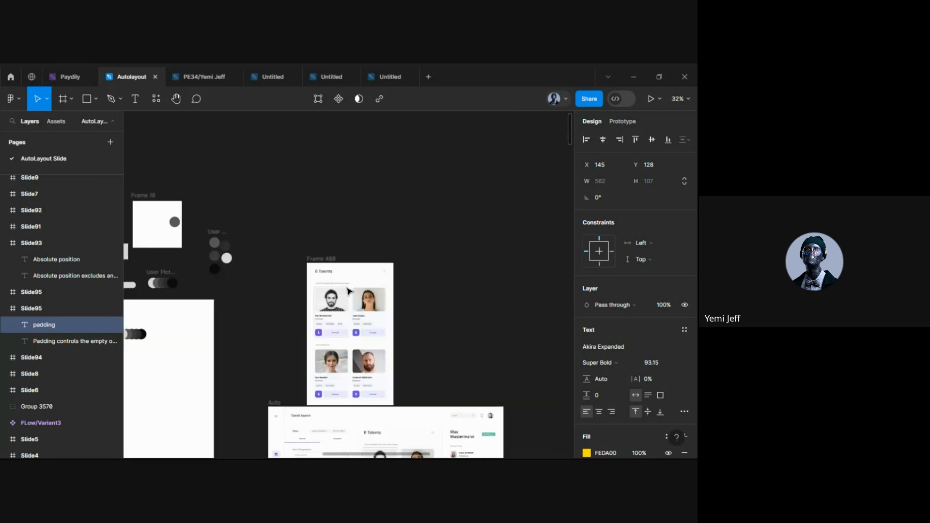
scroll(340, 350, "down", 2)
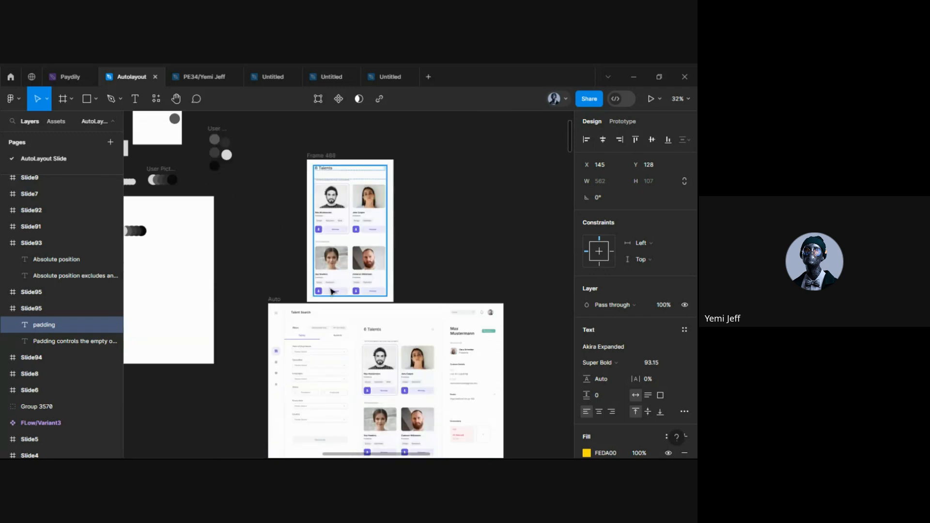
left_click(319, 157)
left_click_drag(346, 187, 546, 334)
scroll(371, 216, "down", 3)
scroll(371, 216, "left", 5)
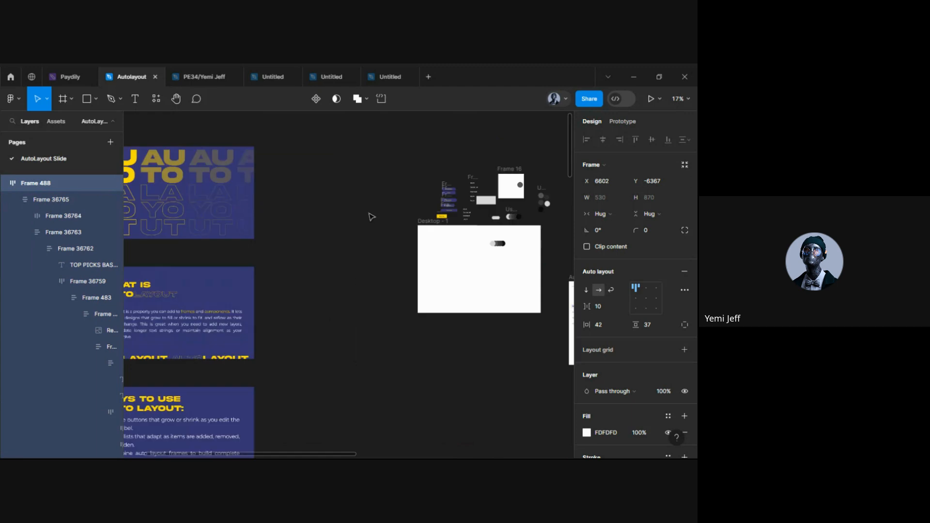
scroll(364, 222, "down", 2)
scroll(363, 223, "left", 4)
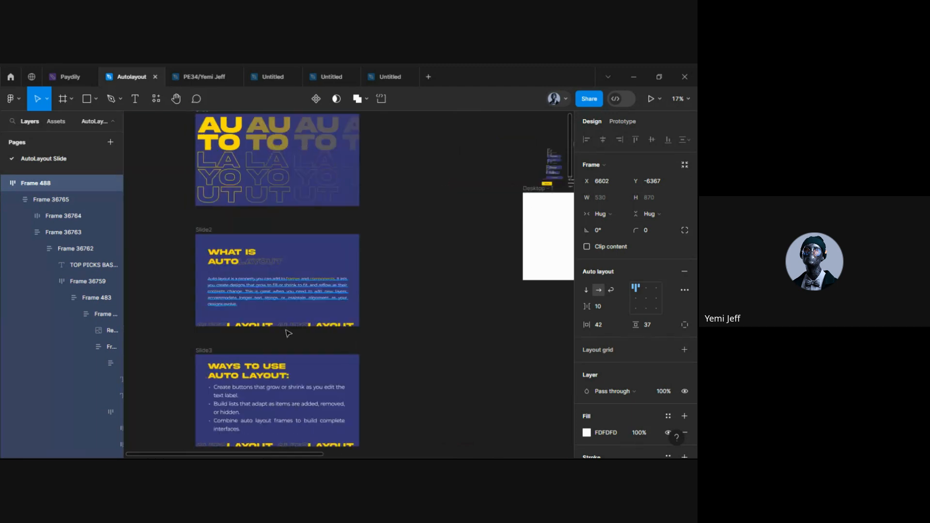
scroll(284, 343, "down", 2)
scroll(286, 339, "up", 5)
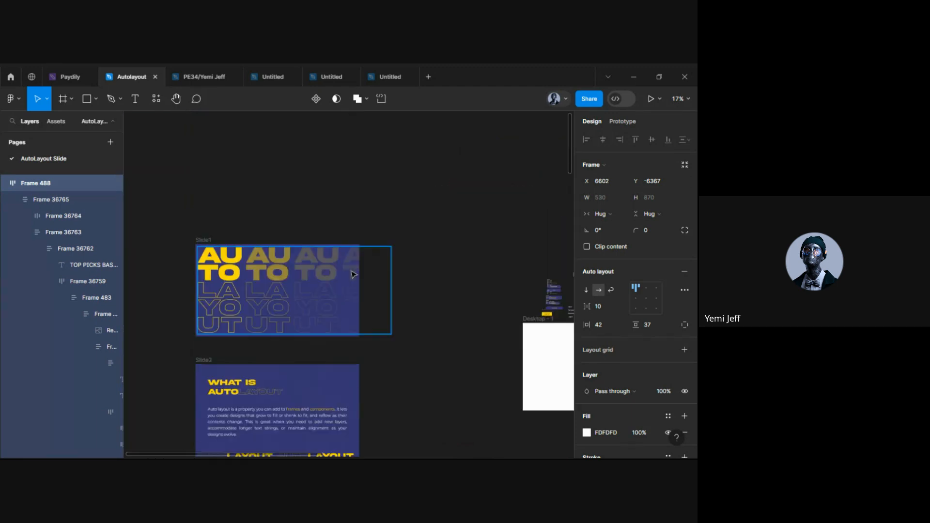
scroll(353, 275, "down", 4)
scroll(354, 274, "down", 2)
scroll(314, 287, "right", 8)
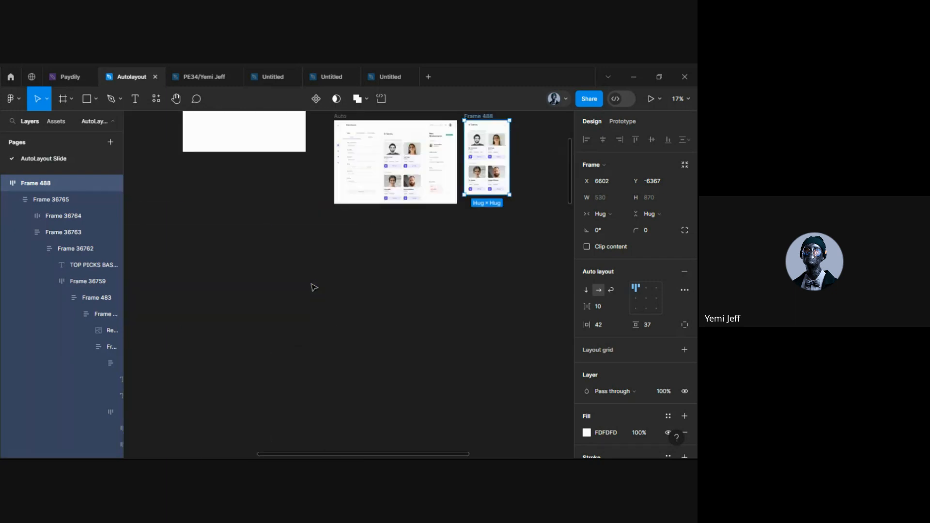
scroll(212, 242, "up", 3)
scroll(212, 242, "up", 4)
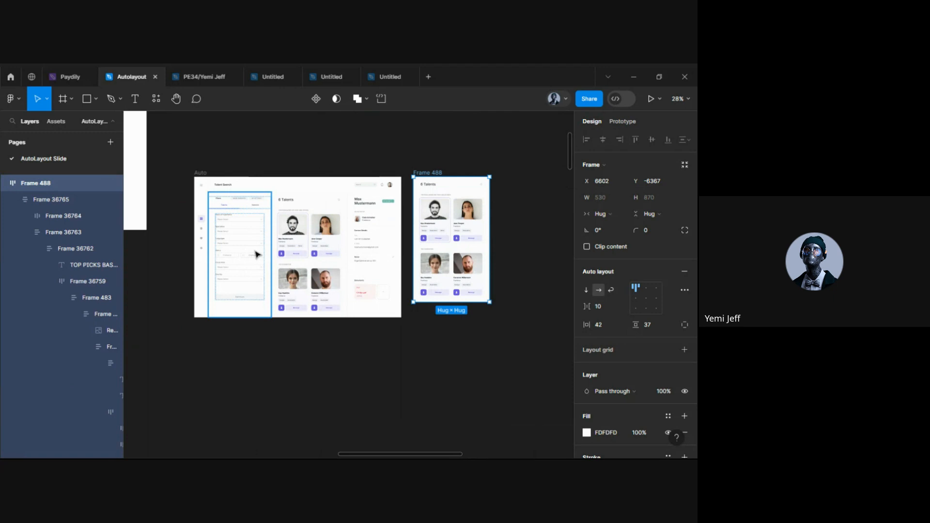
scroll(257, 254, "up", 3)
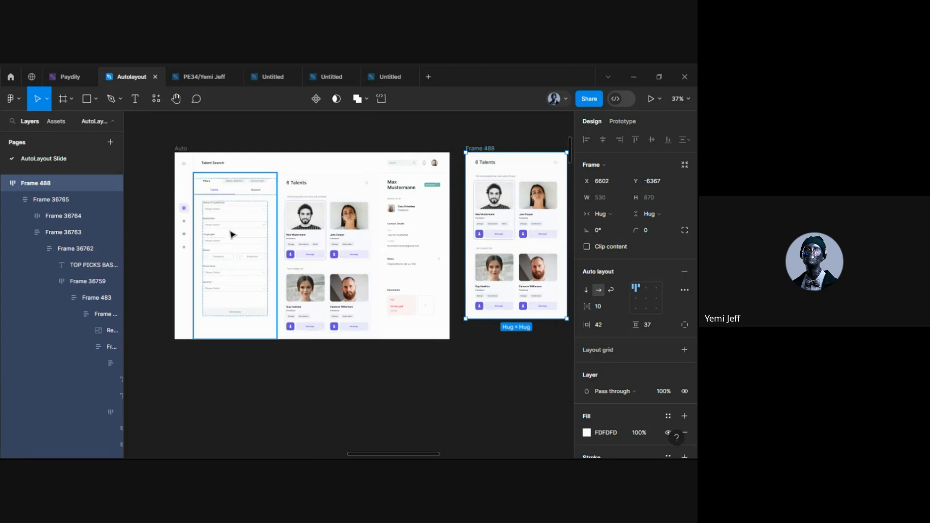
scroll(232, 234, "up", 3)
scroll(276, 224, "up", 1)
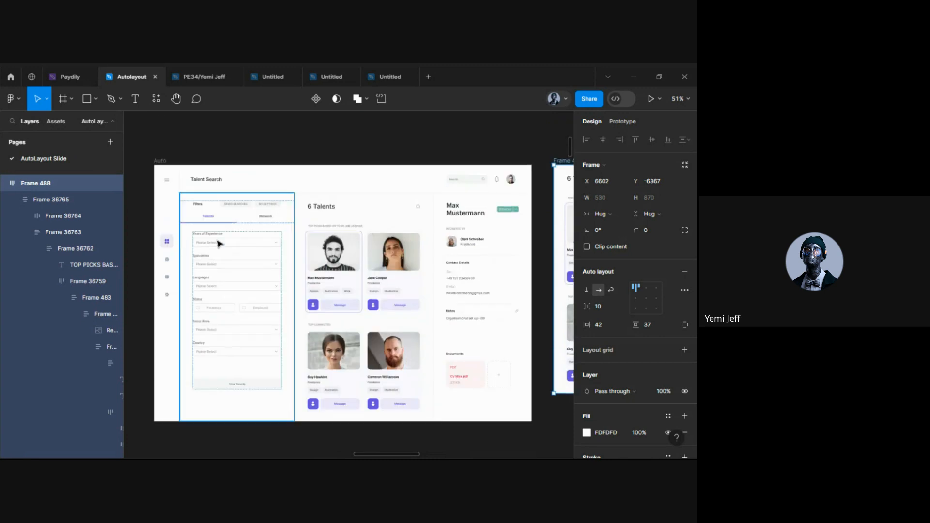
scroll(231, 300, "down", 2)
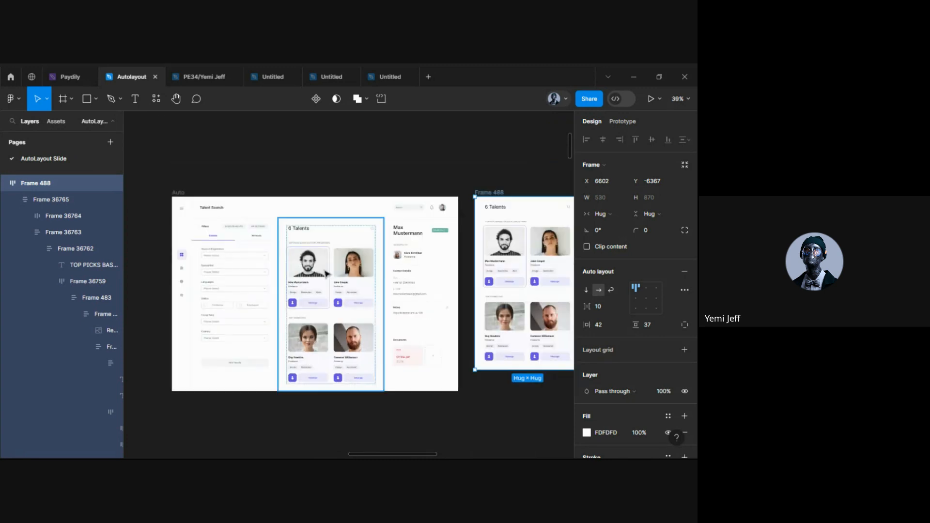
left_click(326, 308)
scroll(324, 305, "right", 2)
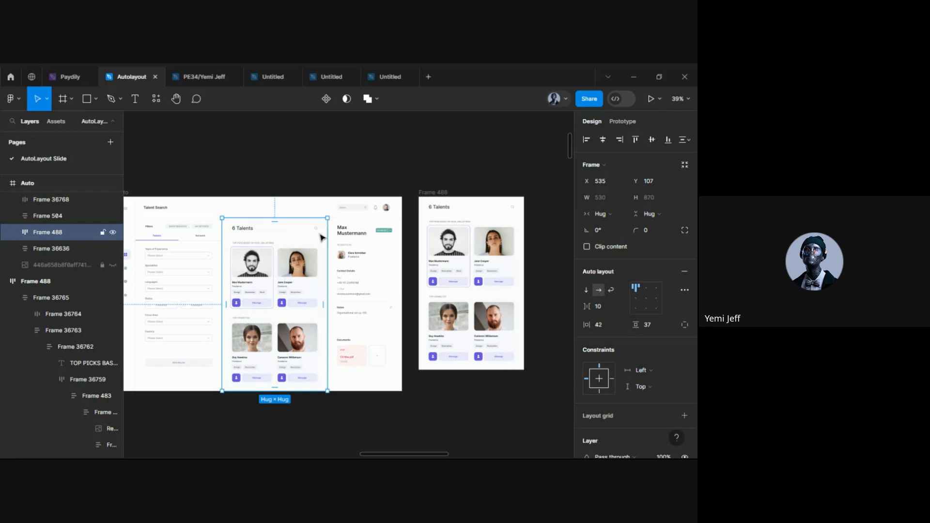
scroll(321, 237, "left", 1)
scroll(321, 238, "left", 1)
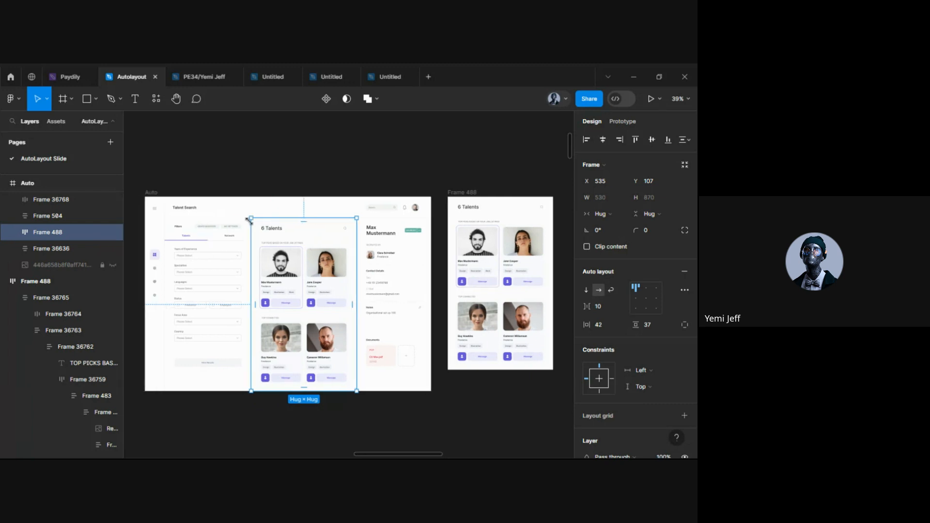
left_click(158, 198)
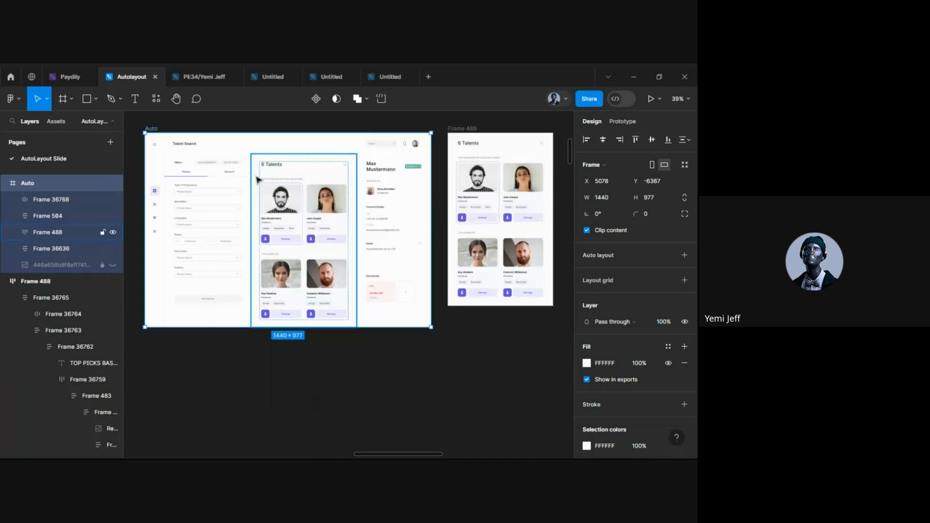
scroll(257, 194, "down", 2)
scroll(262, 206, "left", 2)
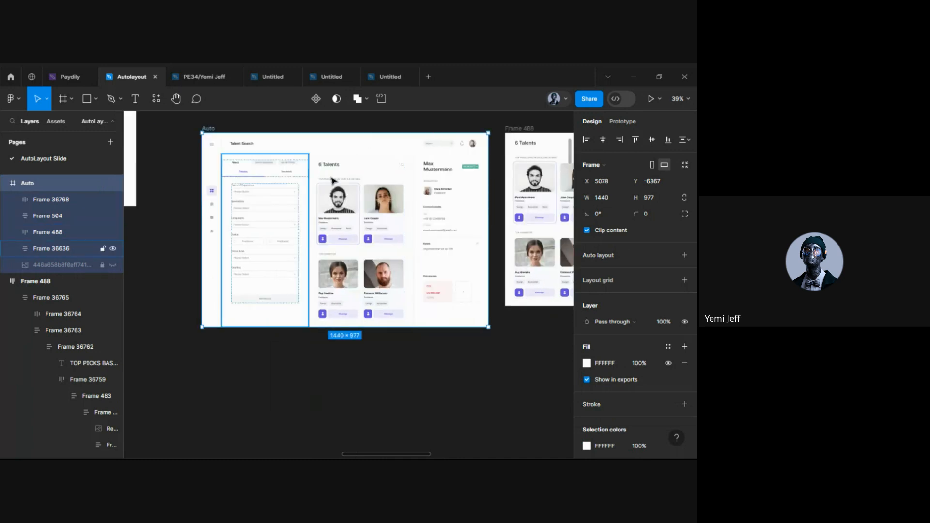
scroll(339, 215, "up", 3)
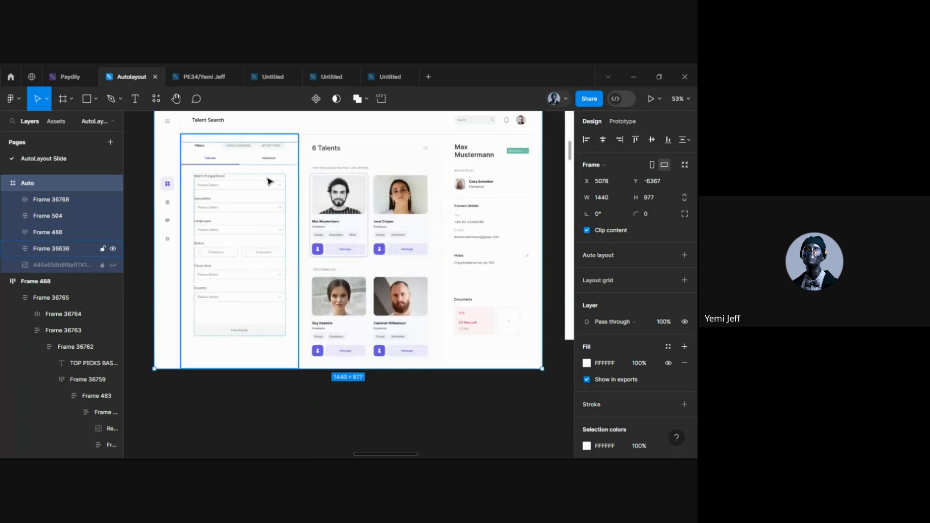
scroll(217, 242, "up", 2)
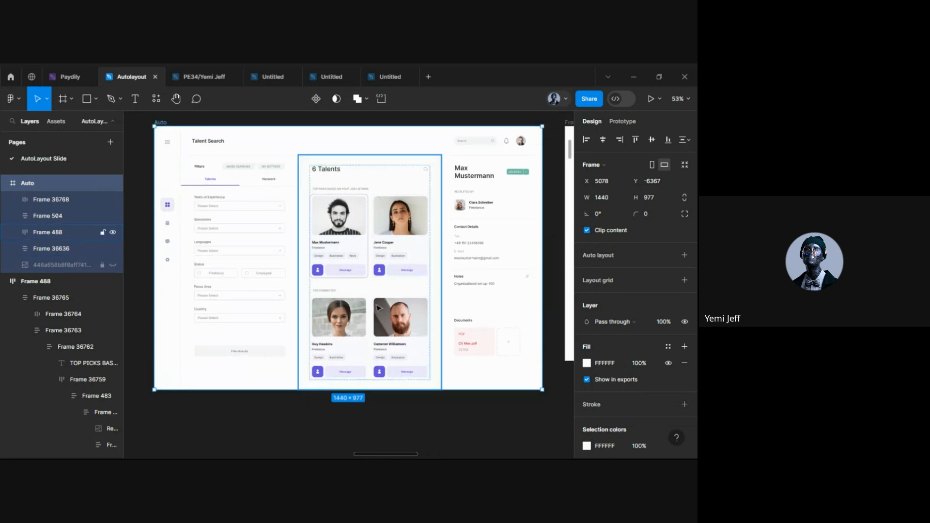
scroll(319, 230, "up", 3)
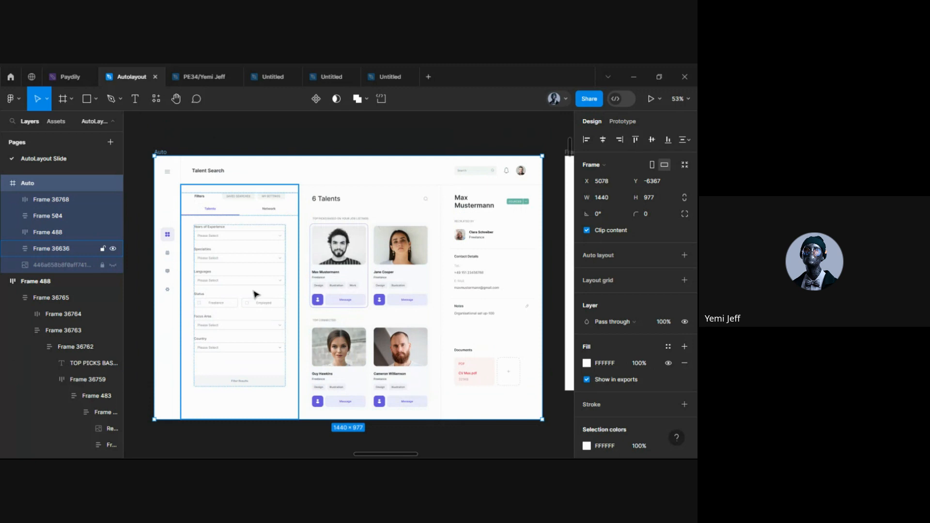
left_click(170, 240)
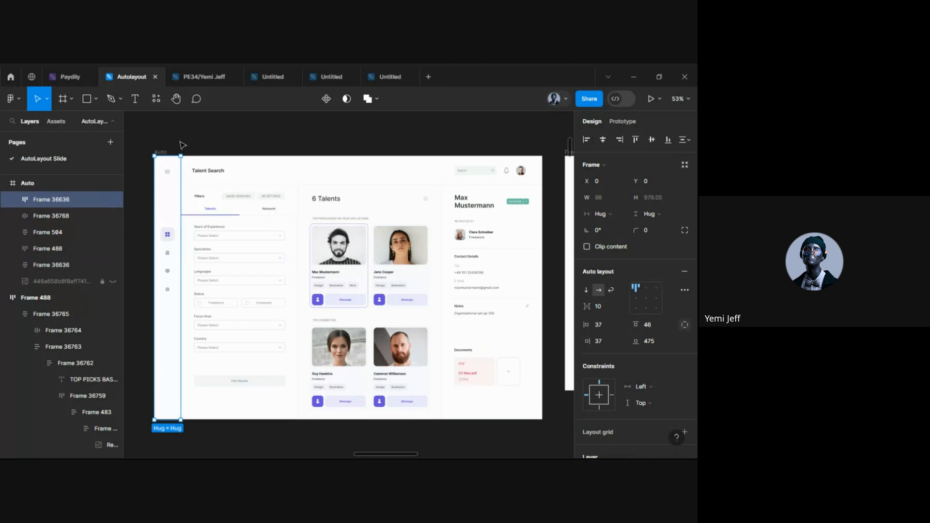
left_click(166, 155)
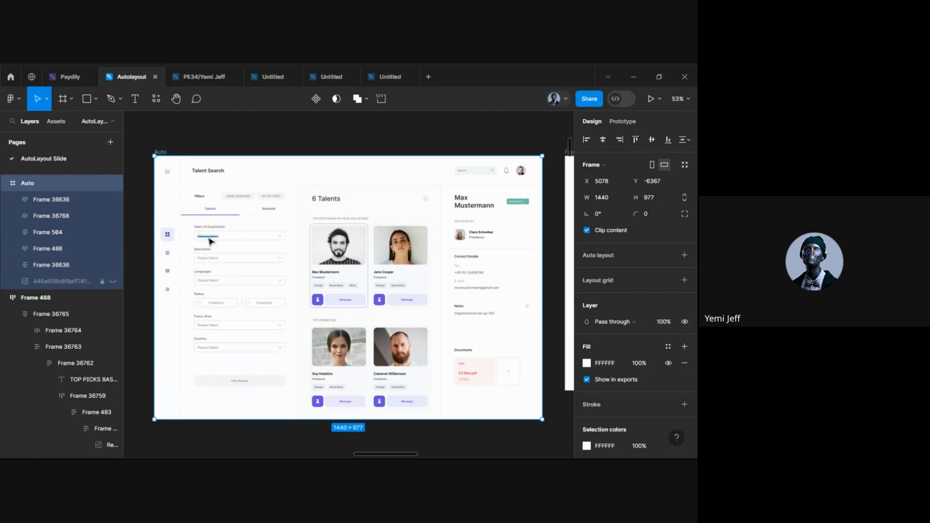
scroll(210, 241, "up", 5)
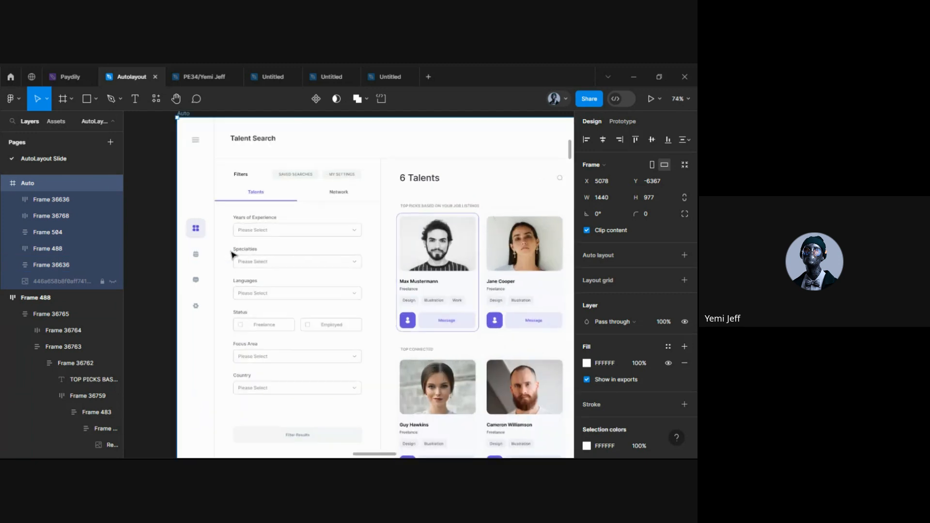
scroll(232, 253, "down", 1)
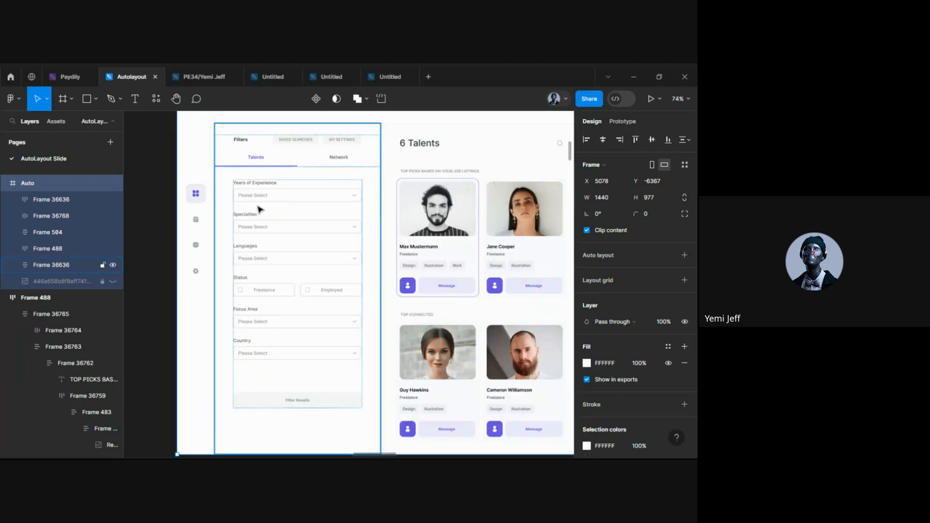
scroll(260, 237, "up", 2)
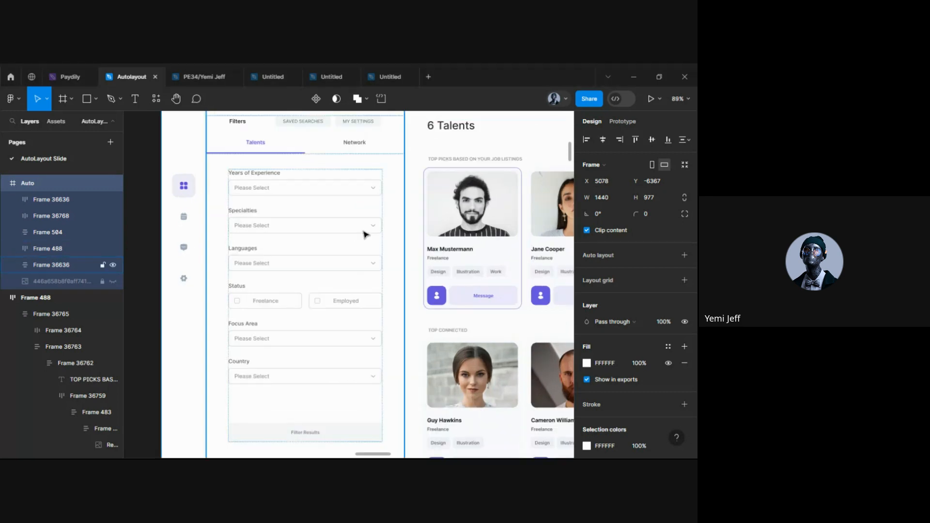
scroll(259, 213, "up", 3)
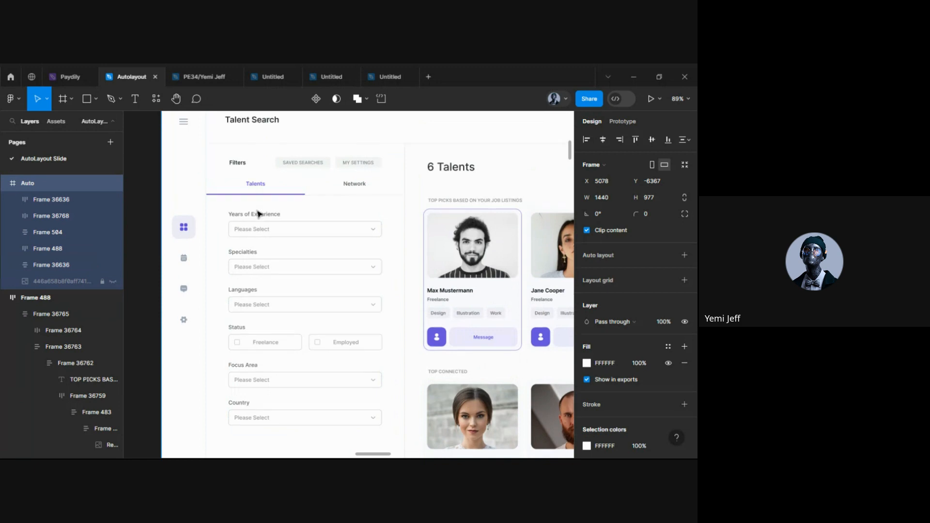
scroll(254, 279, "down", 2)
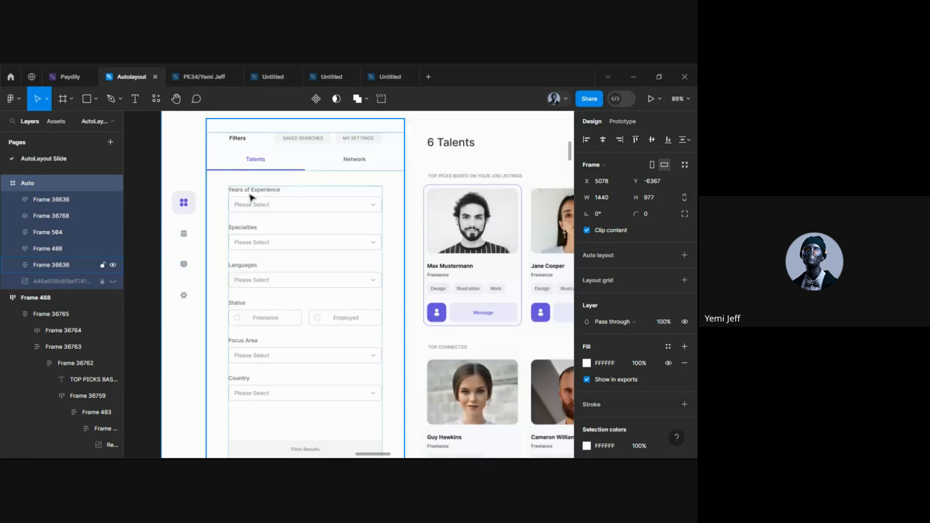
scroll(251, 405, "down", 2)
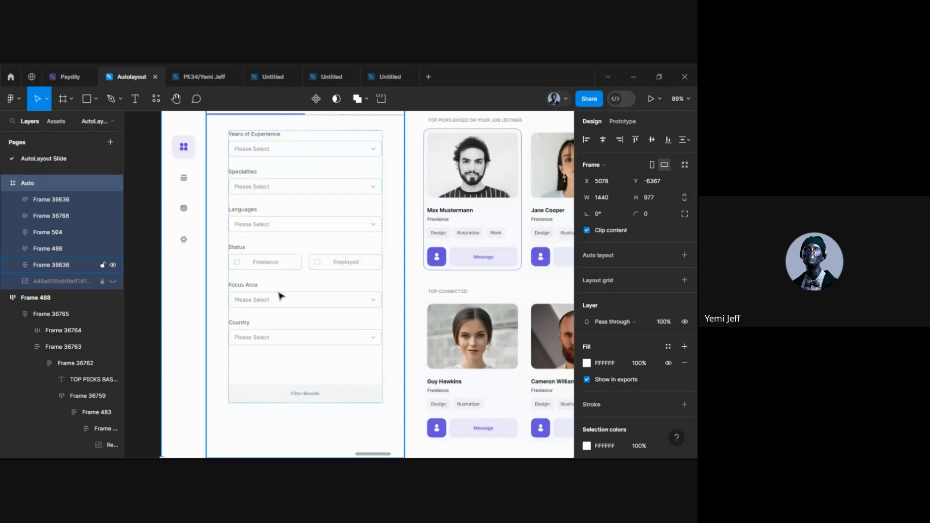
scroll(278, 238, "up", 1)
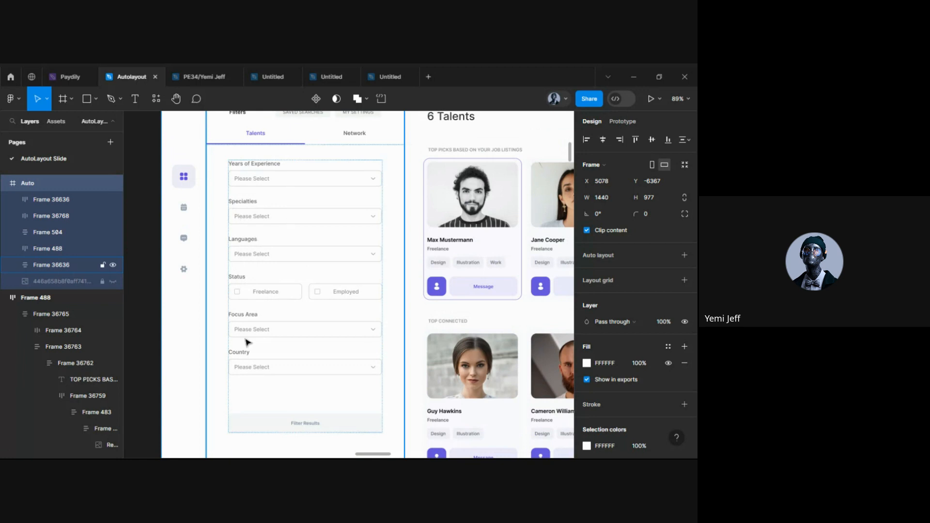
left_click(259, 223)
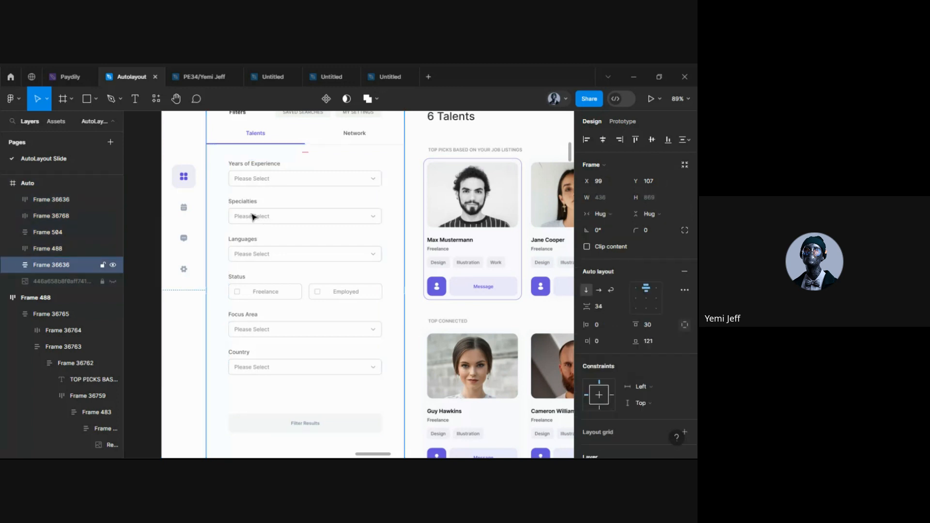
left_click(253, 217)
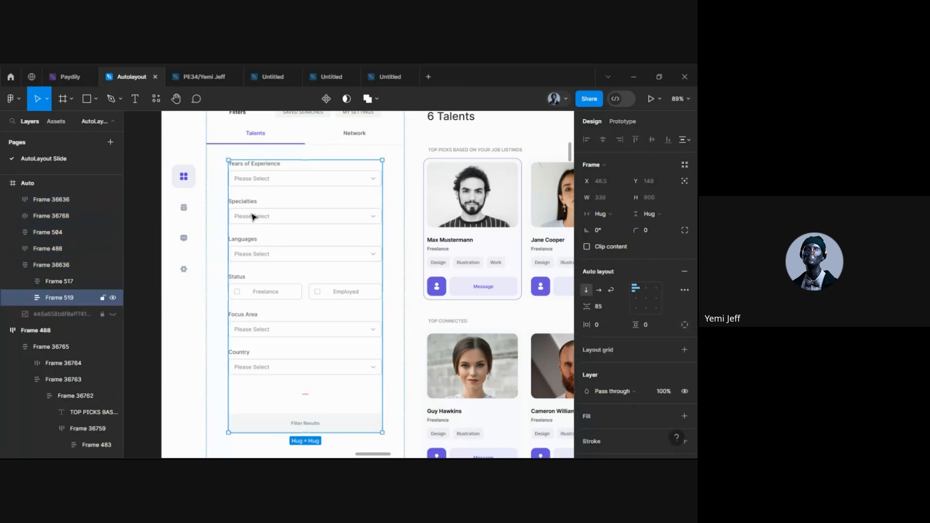
scroll(271, 214, "down", 1)
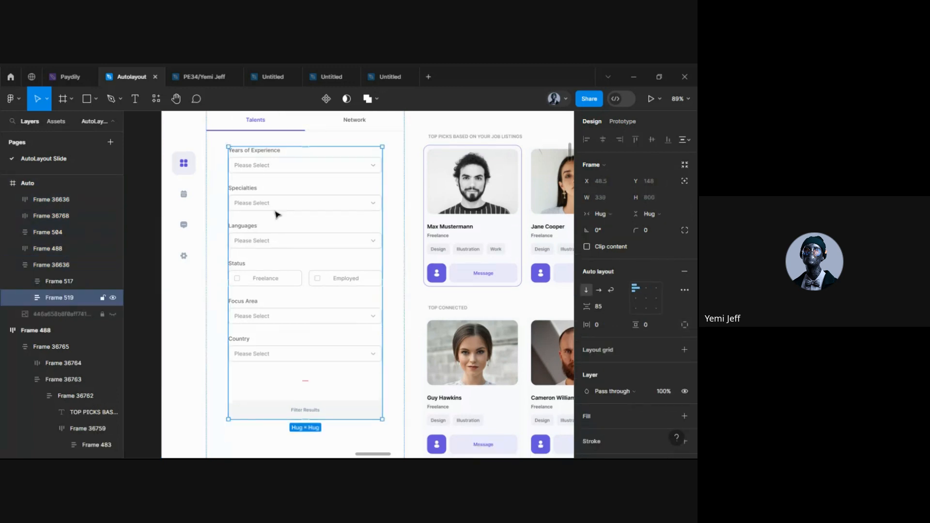
left_click(245, 201)
left_click(244, 201)
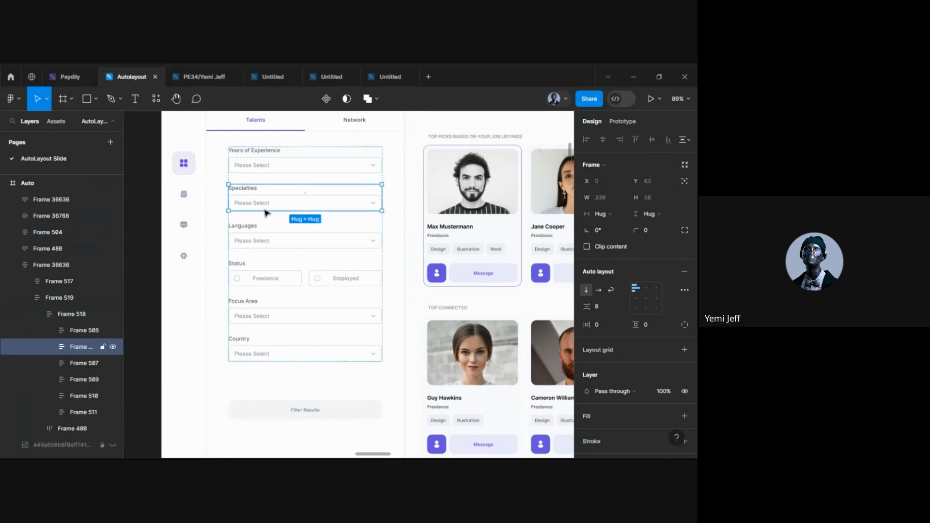
left_click(113, 346)
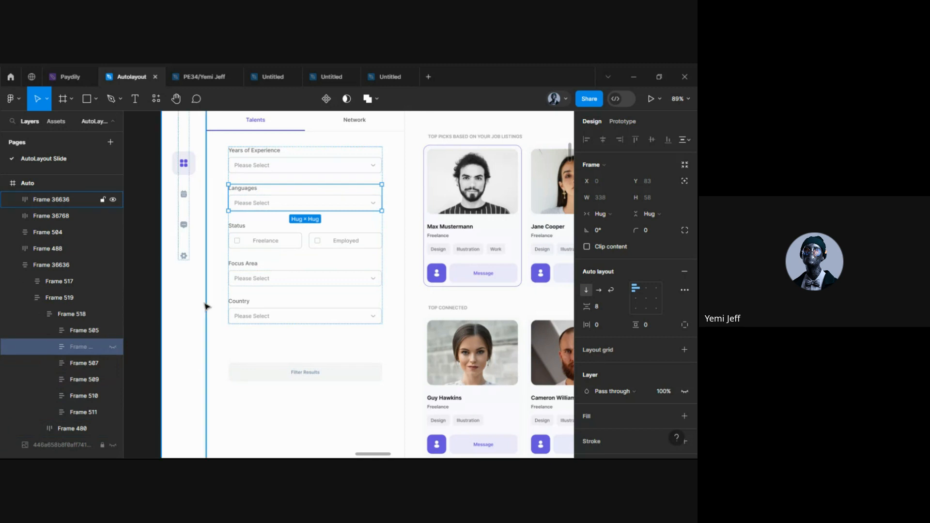
scroll(206, 306, "down", 2)
scroll(206, 306, "up", 2)
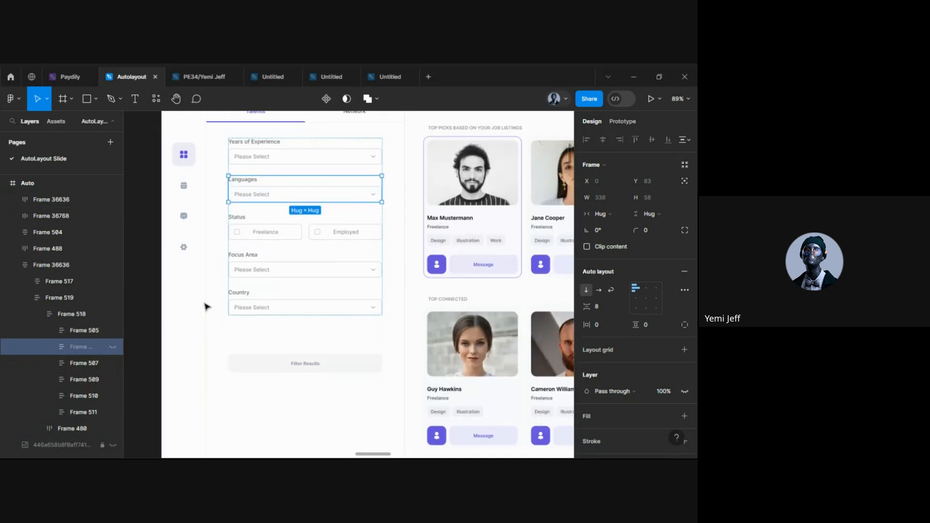
left_click(114, 348)
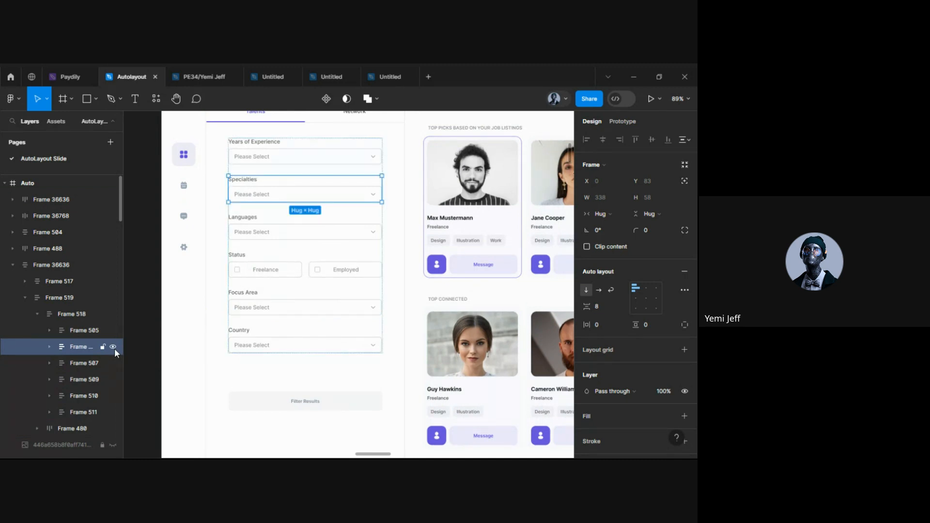
left_click(114, 348)
left_click(115, 348)
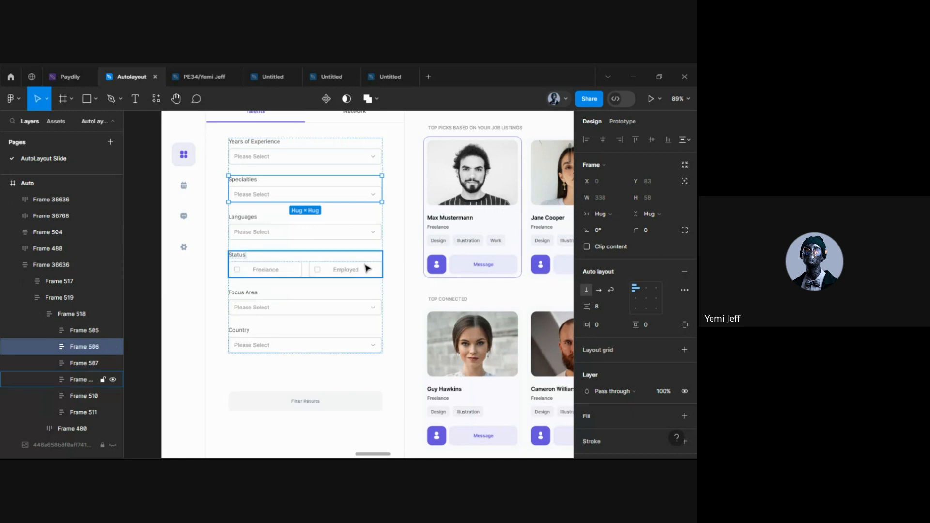
scroll(366, 266, "right", 3)
left_click(334, 194)
scroll(333, 194, "right", 2)
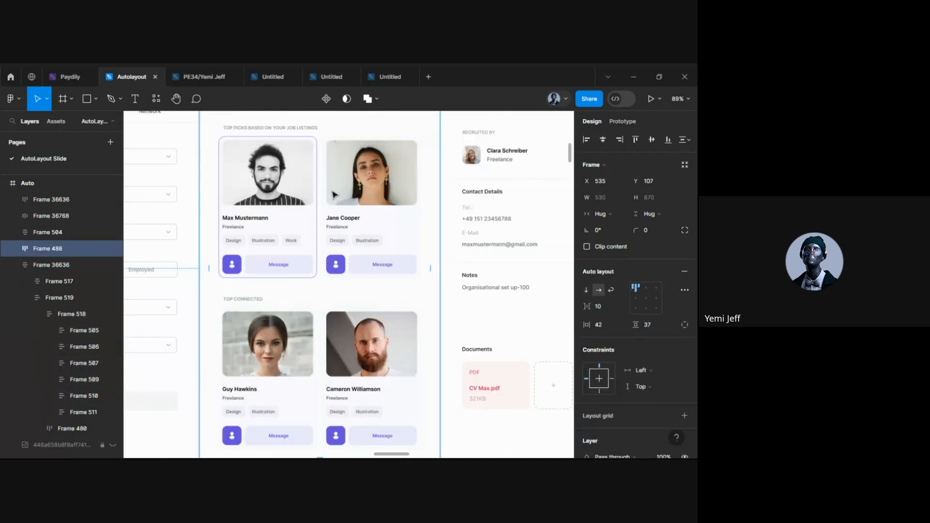
scroll(333, 193, "up", 1)
left_click(260, 252)
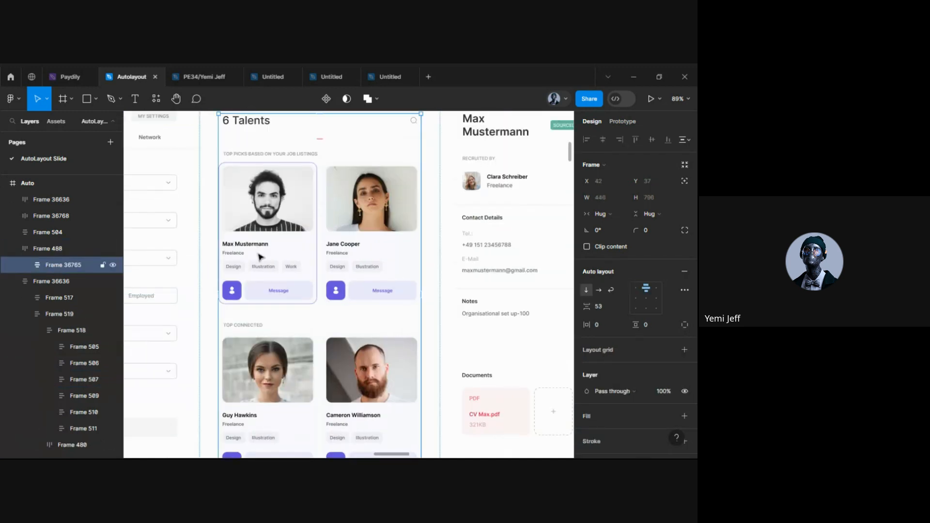
scroll(259, 252, "up", 5)
double_click(266, 285)
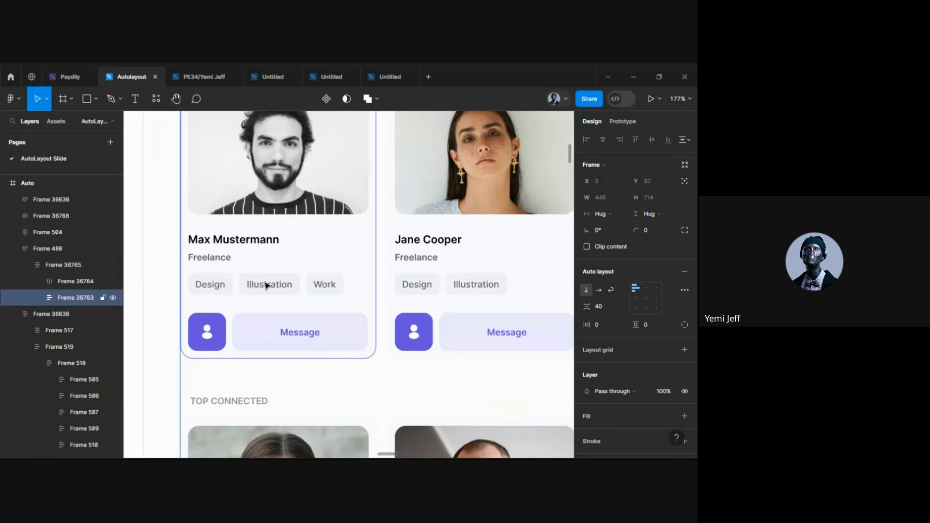
double_click(266, 285)
double_click(267, 285)
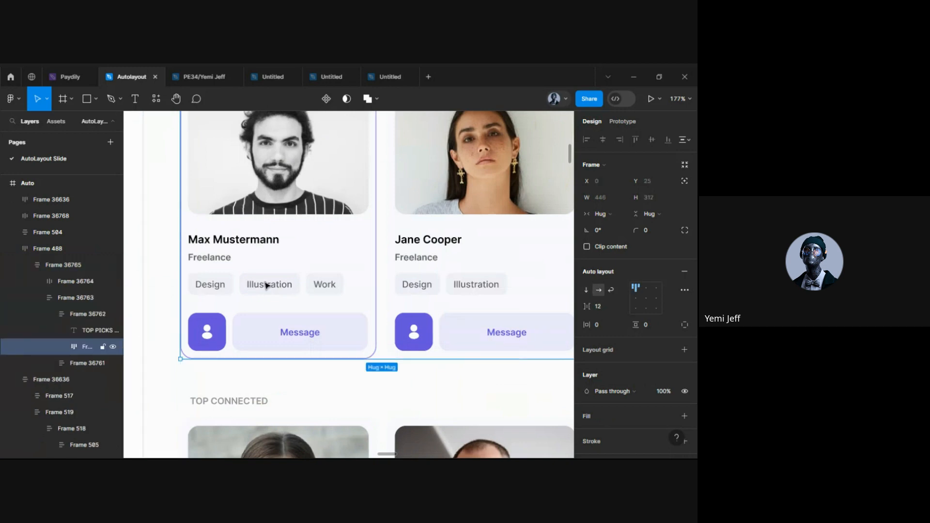
double_click(267, 286)
double_click(266, 285)
double_click(266, 288)
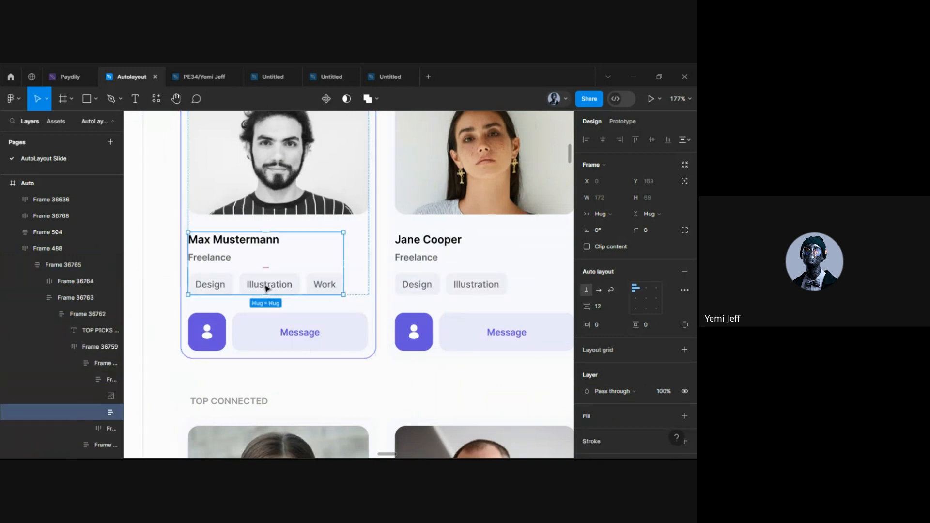
double_click(266, 288)
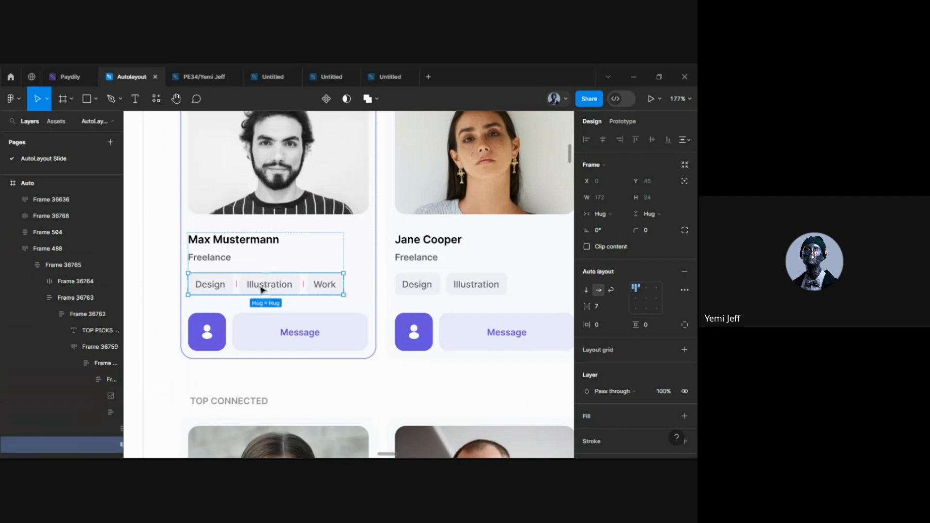
double_click(255, 290)
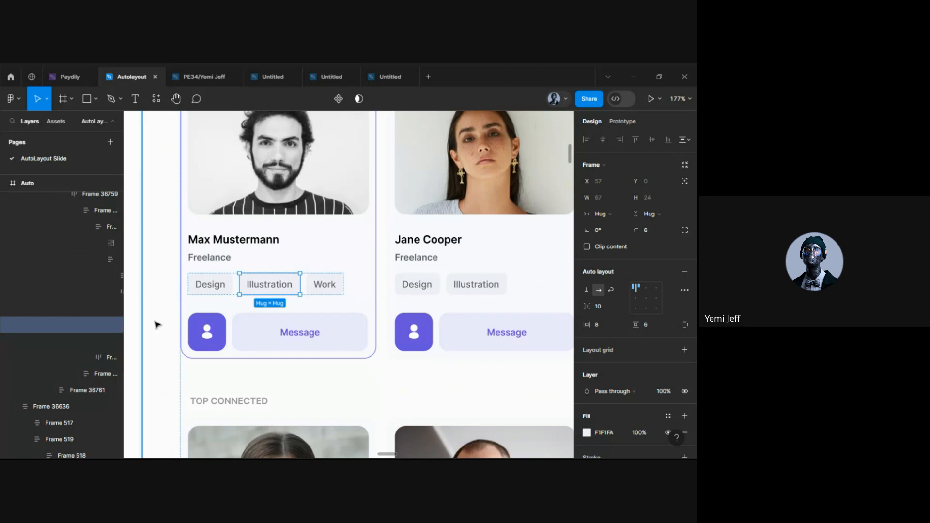
key("Delete")
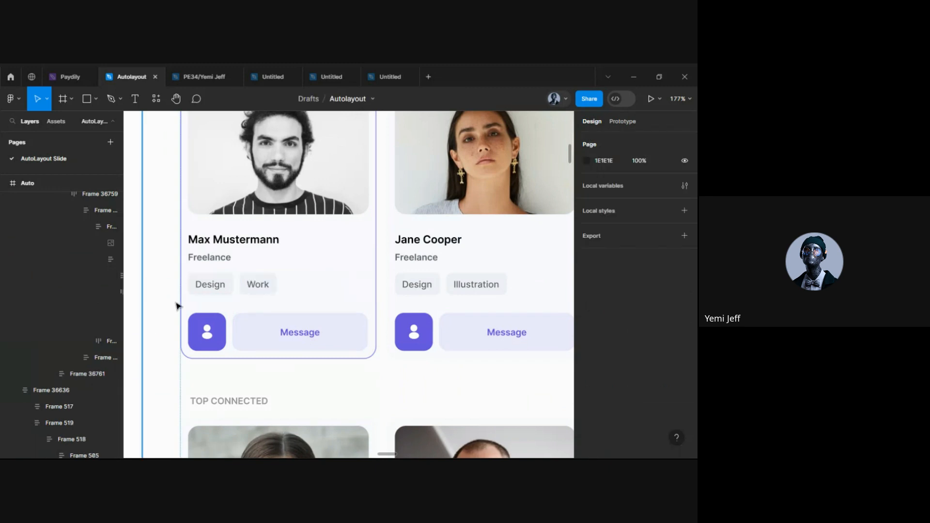
scroll(213, 292, "up", 3)
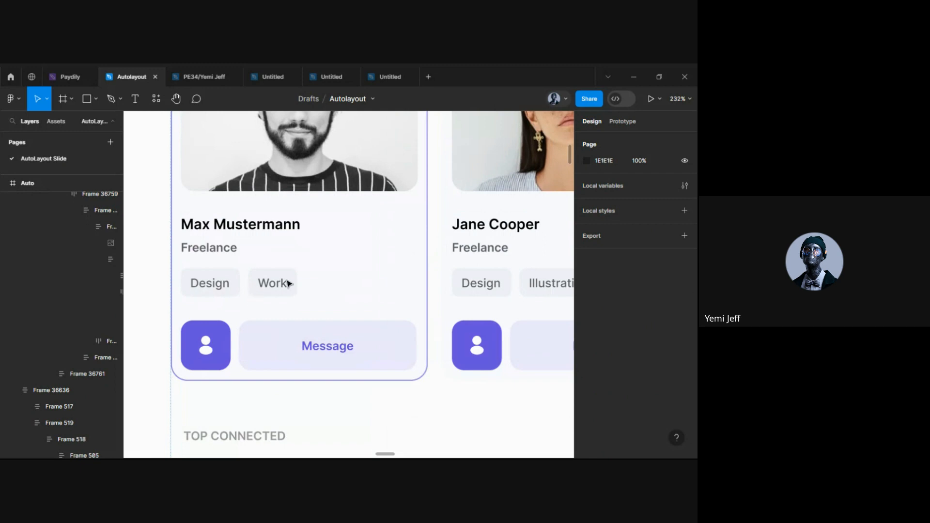
scroll(289, 283, "down", 1)
scroll(301, 285, "down", 3)
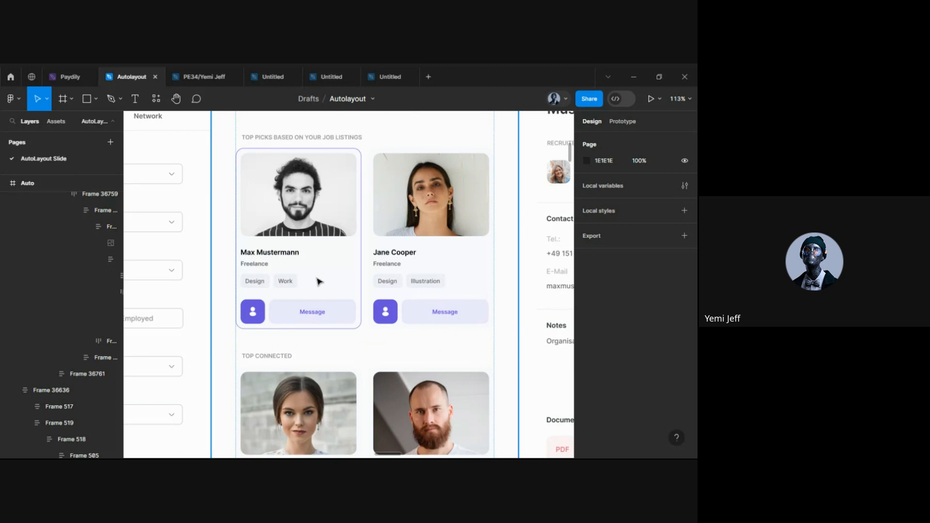
double_click(318, 281)
key("ctrl+v")
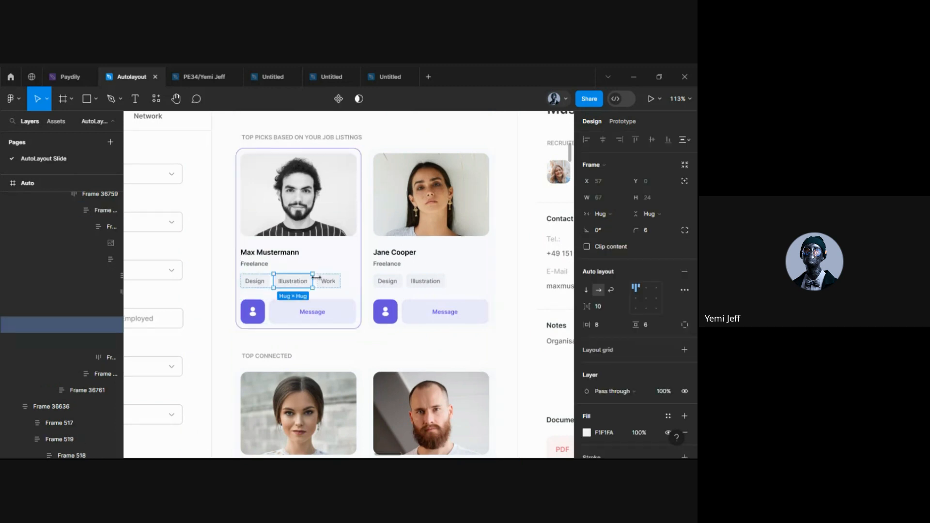
double_click(251, 310)
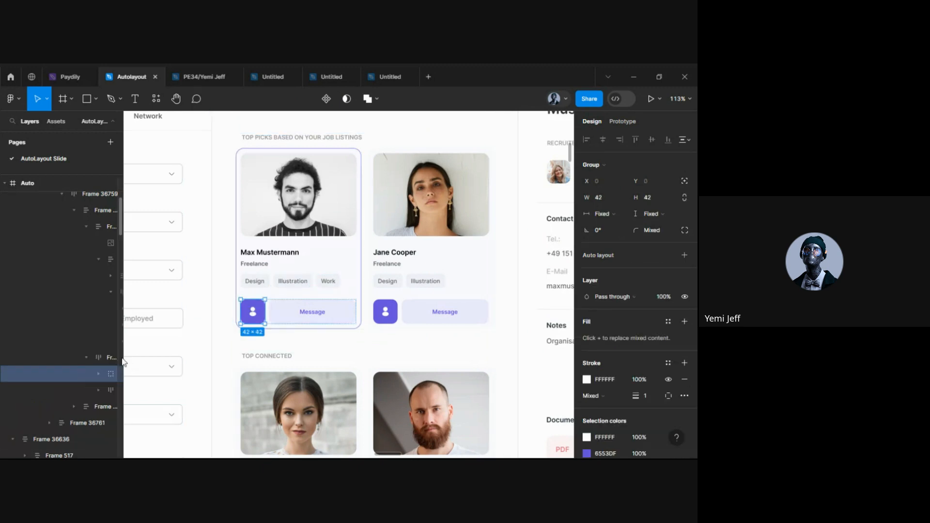
left_click_drag(126, 356, 108, 346)
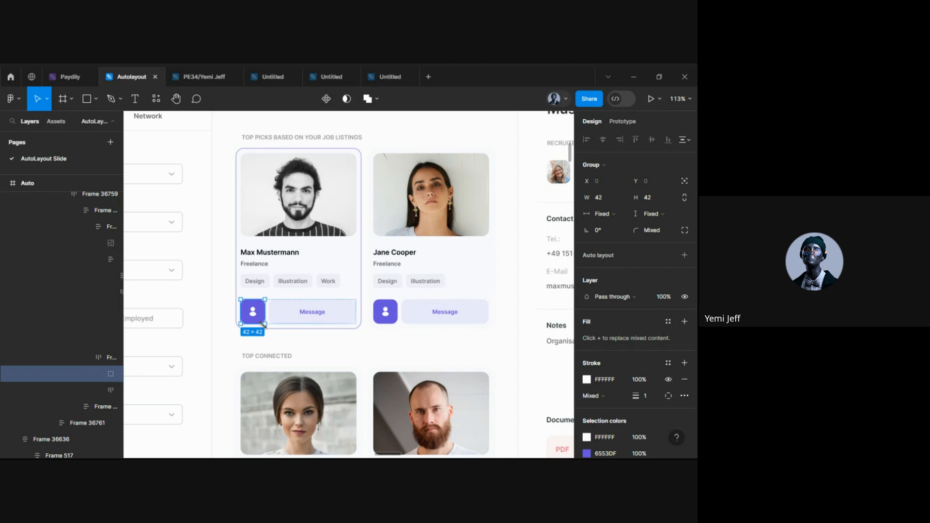
key("Delete")
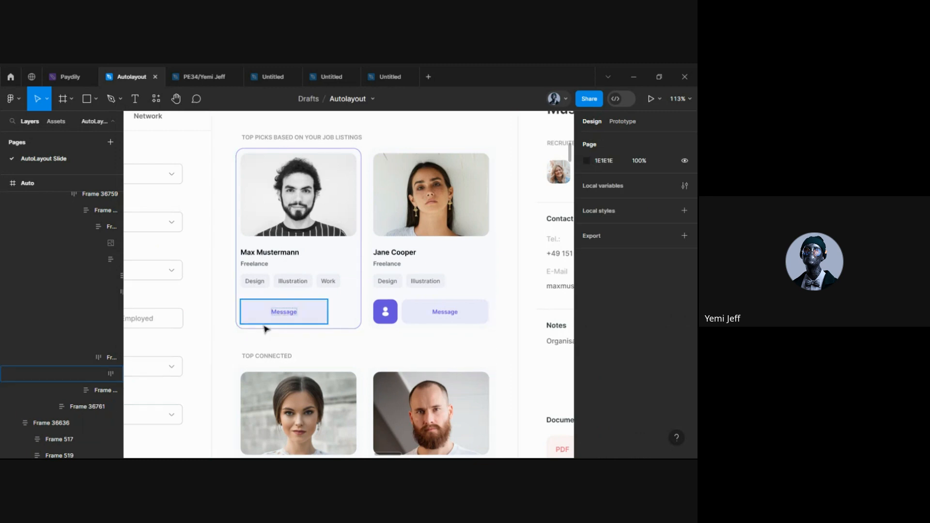
key("ctrl+z")
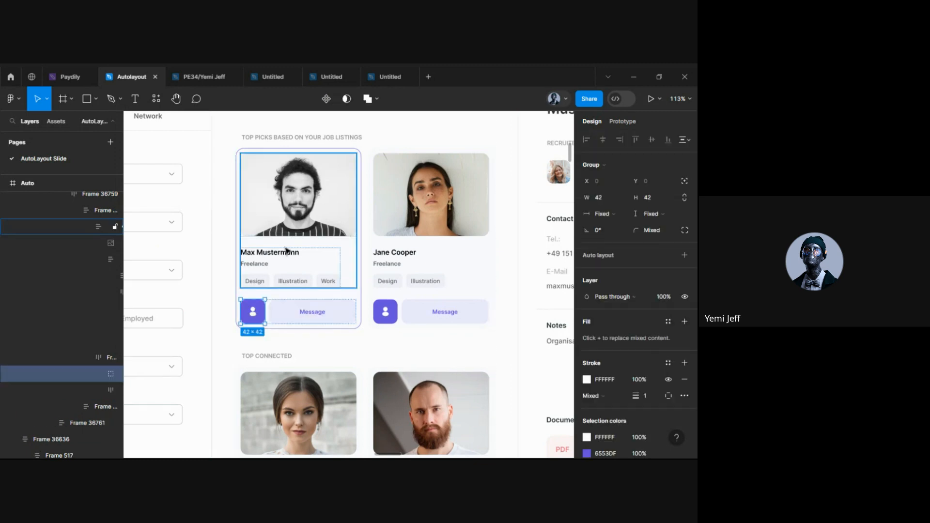
scroll(379, 219, "down", 10)
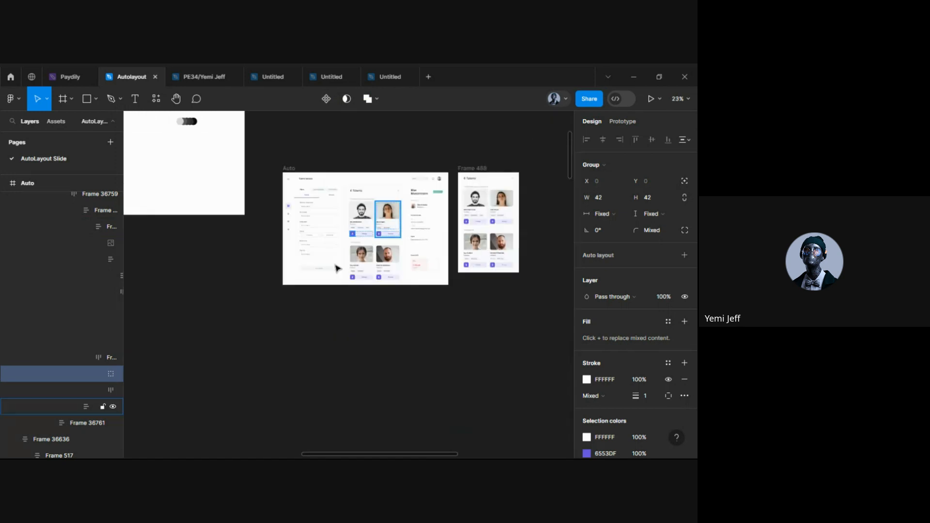
left_click(324, 307)
scroll(332, 213, "up", 2)
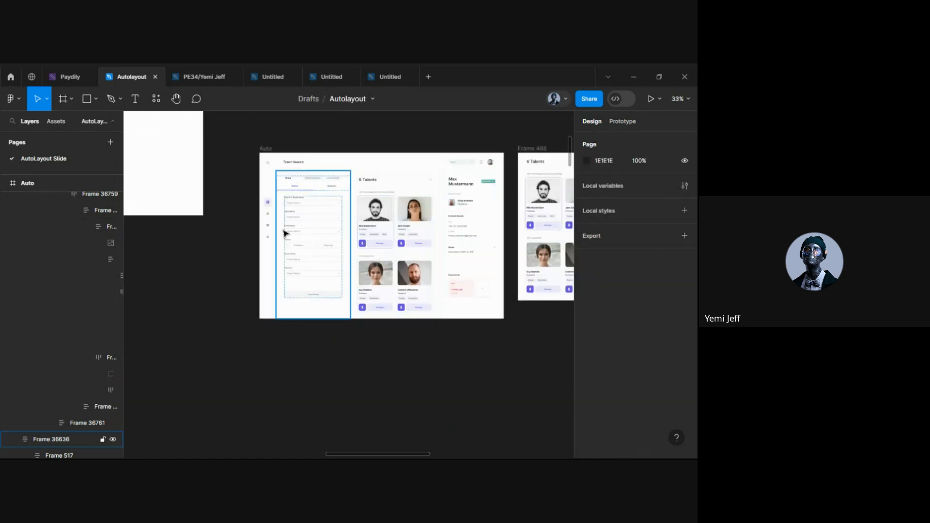
scroll(371, 253, "right", 3)
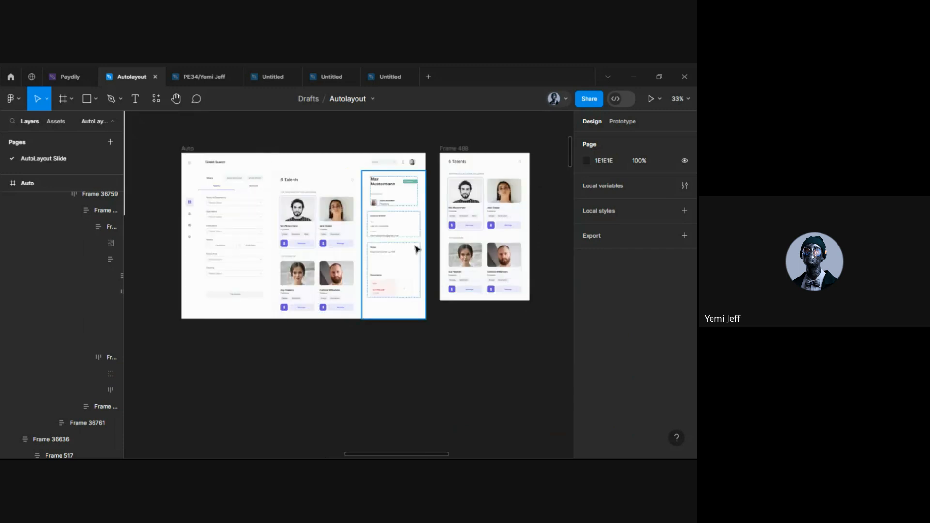
scroll(308, 225, "up", 1)
scroll(308, 225, "up", 2)
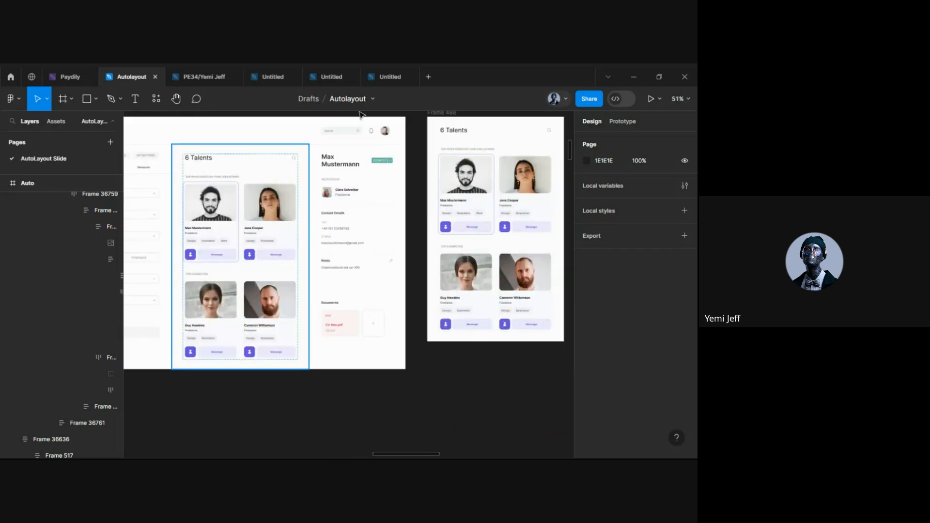
scroll(388, 176, "up", 2)
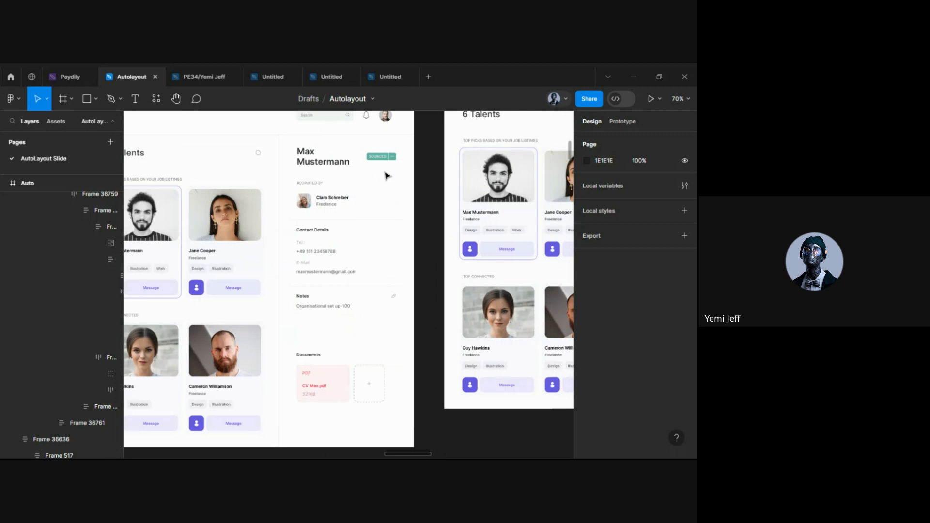
left_click(357, 180)
double_click(357, 181)
scroll(344, 262, "up", 3)
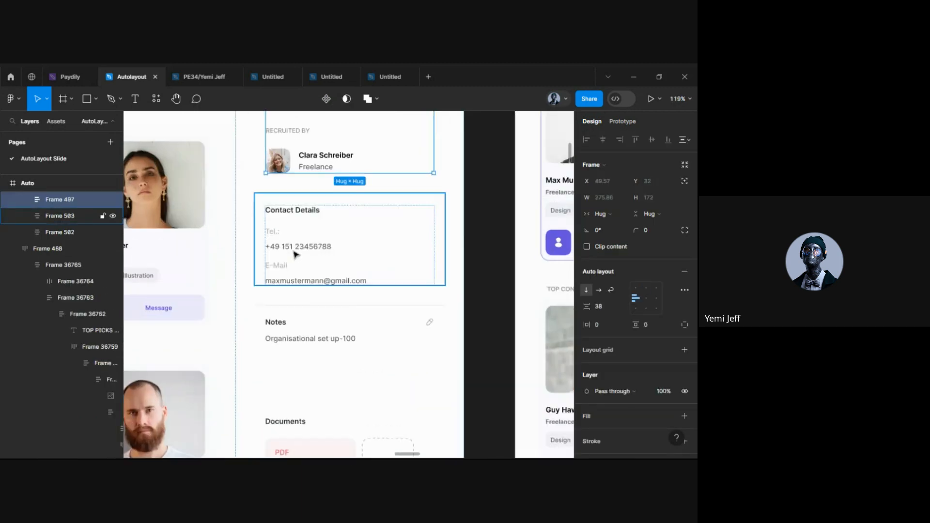
left_click(346, 256)
double_click(346, 252)
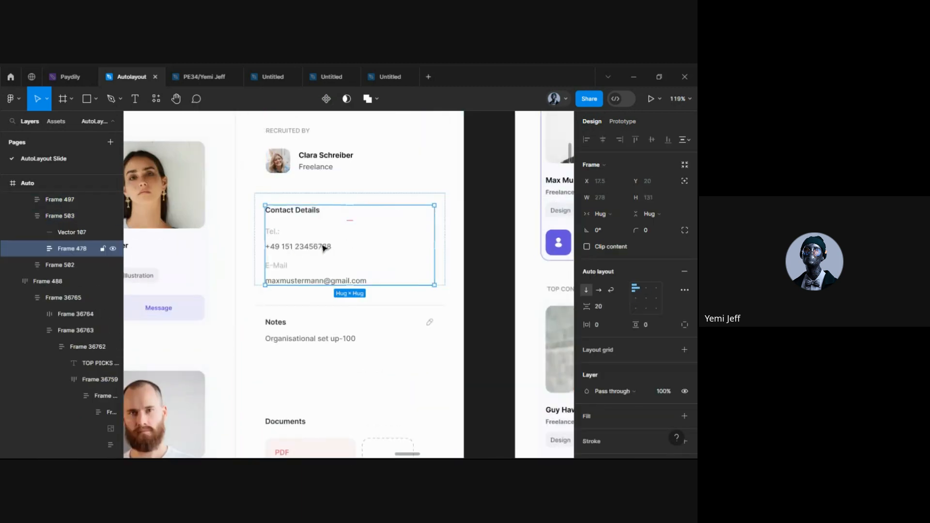
scroll(323, 248, "down", 1)
scroll(323, 247, "down", 1)
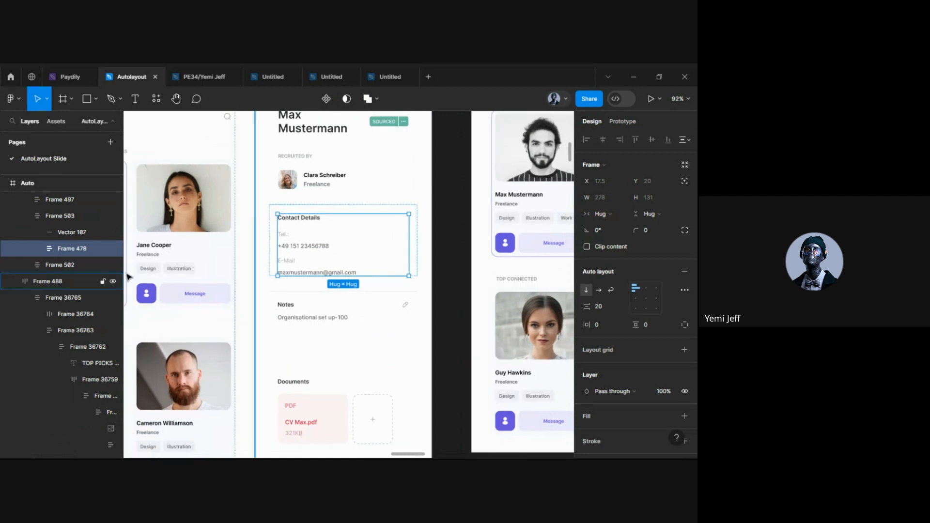
scroll(298, 263, "down", 2)
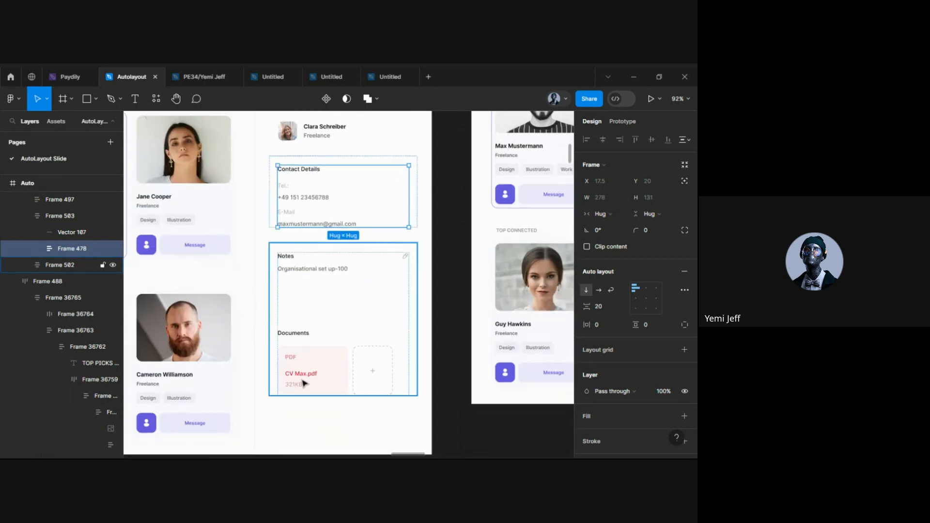
scroll(329, 297, "up", 3)
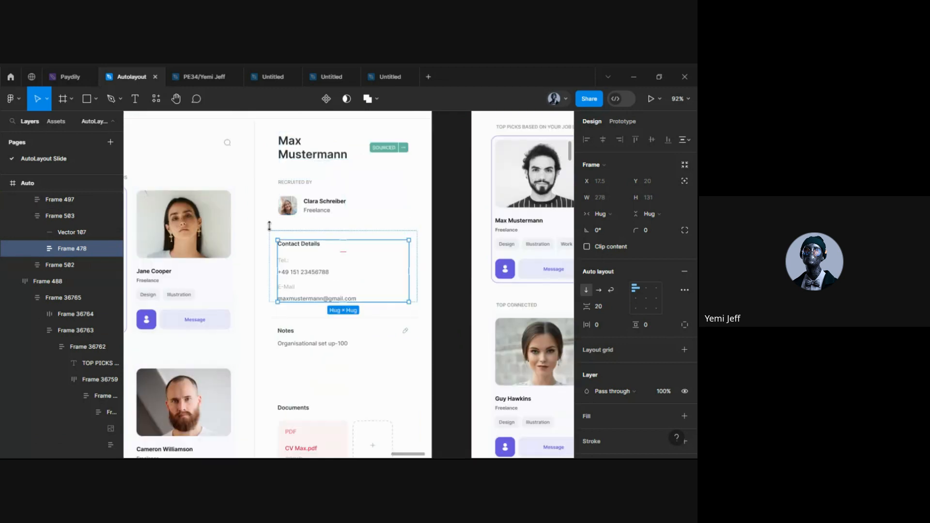
left_click(113, 249)
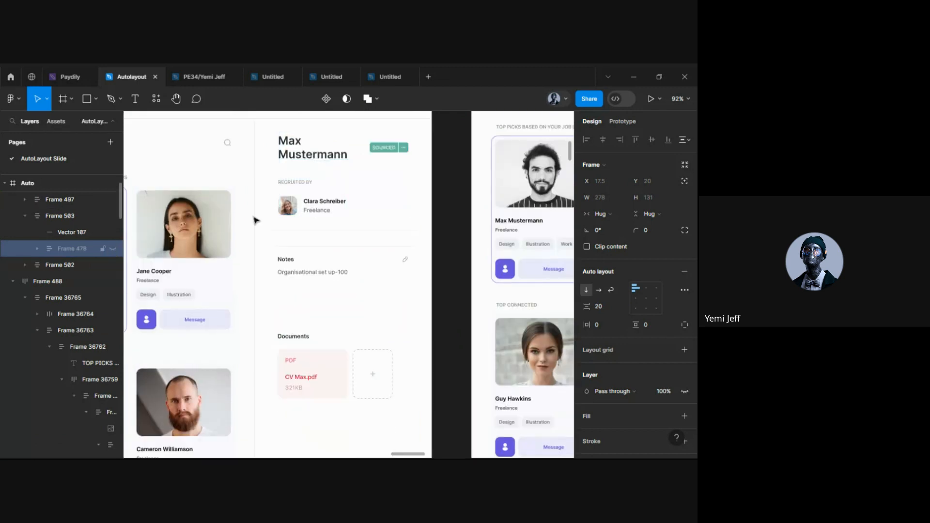
left_click(284, 451)
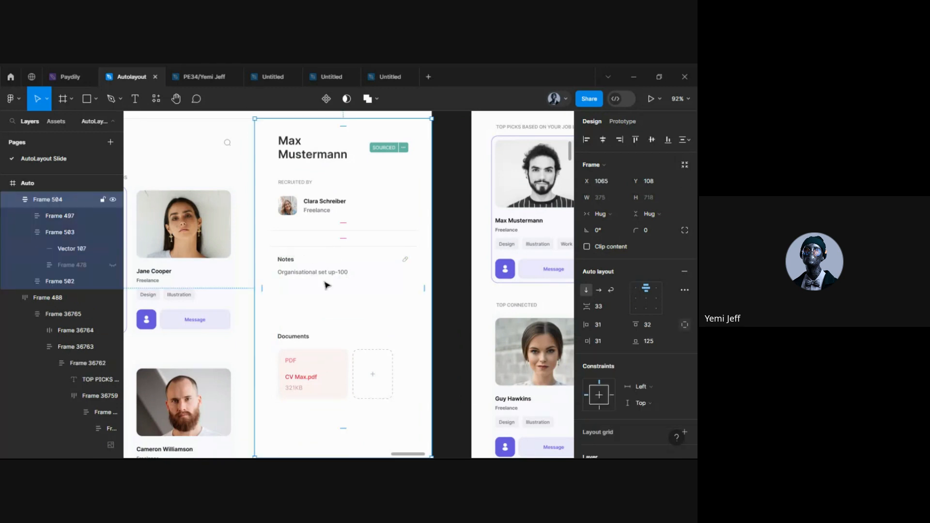
scroll(325, 274, "down", 5)
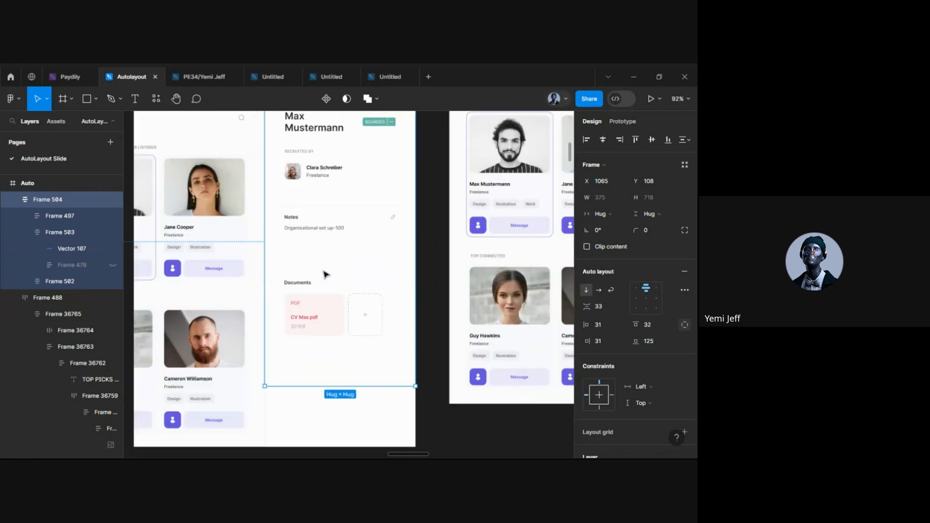
left_click(320, 249)
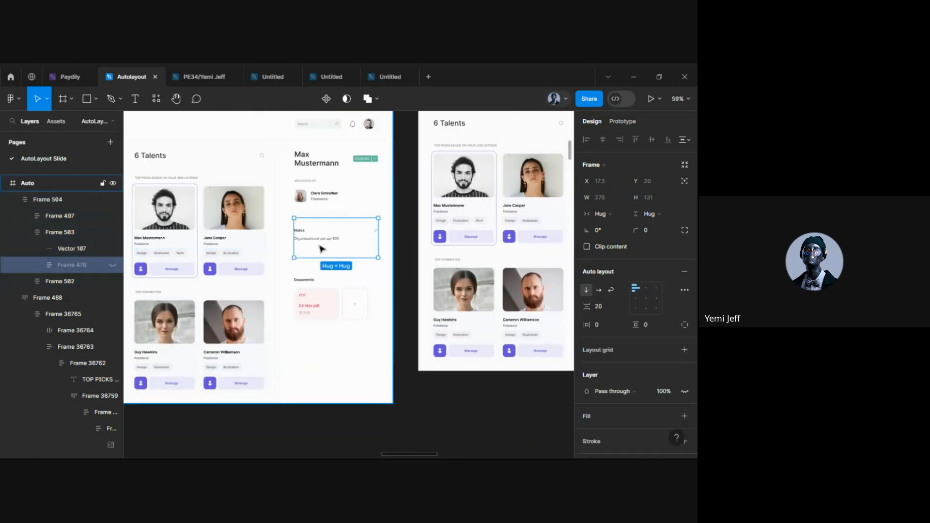
key("ctrl+shift+h")
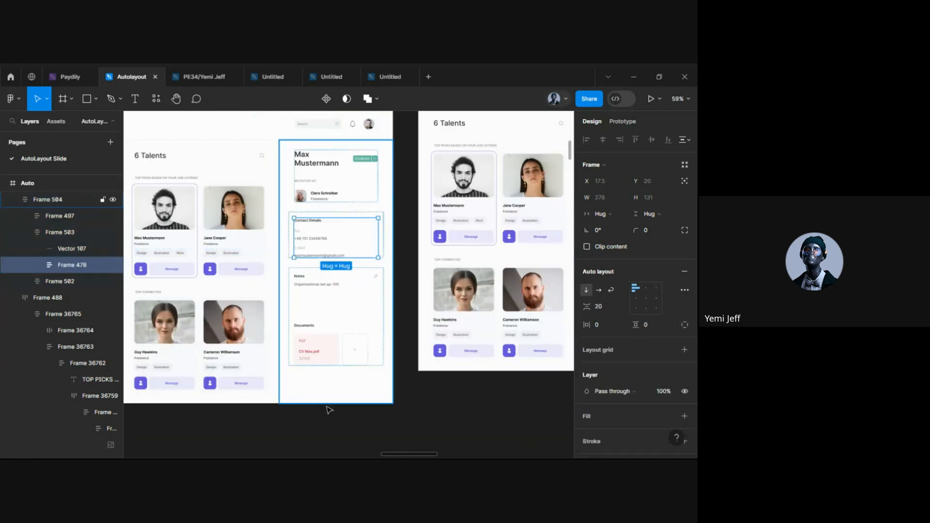
left_click(371, 397)
scroll(436, 410, "down", 4)
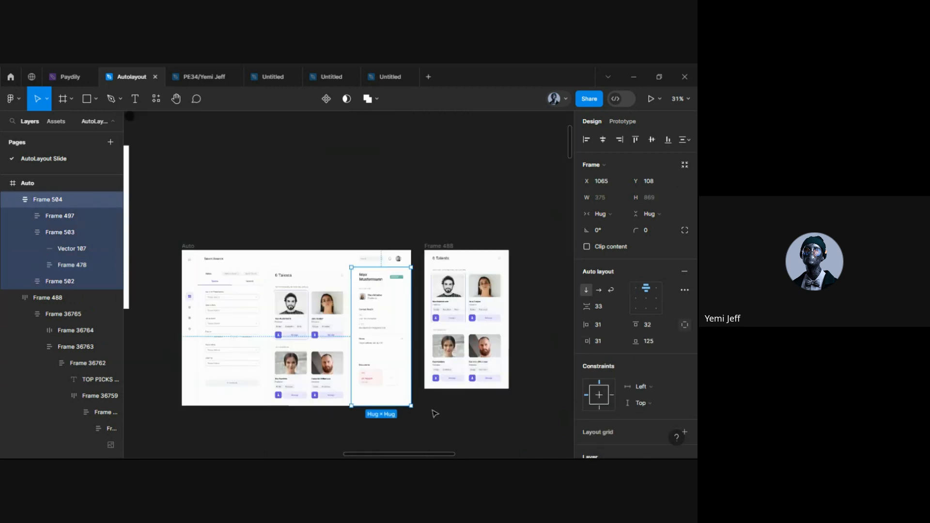
scroll(479, 323, "up", 2)
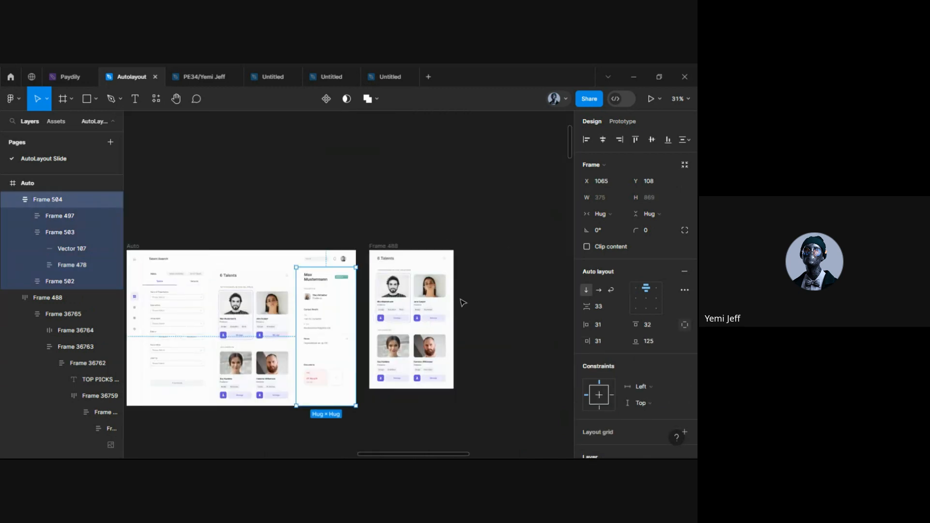
scroll(460, 303, "up", 1)
scroll(462, 303, "right", 3)
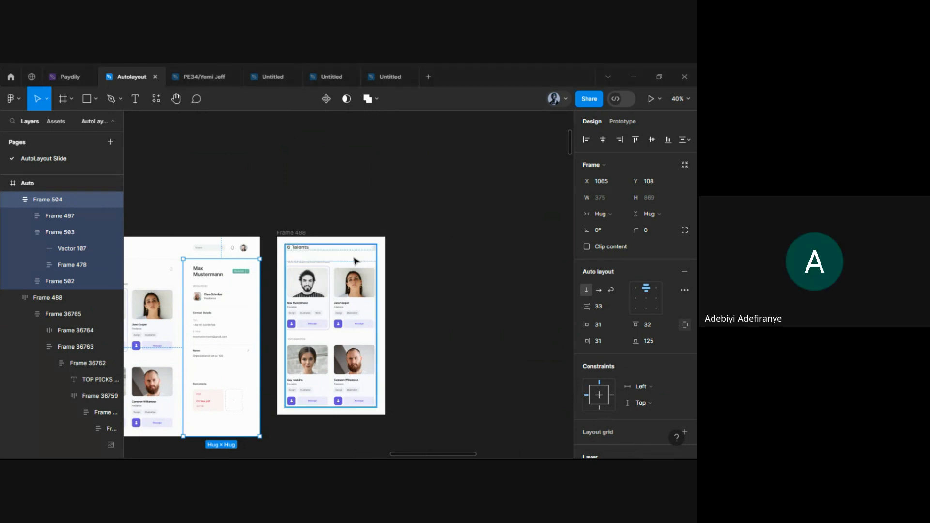
Select the Max Mustermann name text on the first 6 Talents card, then pan to empty canvas
scroll(364, 289, "up", 5)
scroll(261, 269, "down", 2)
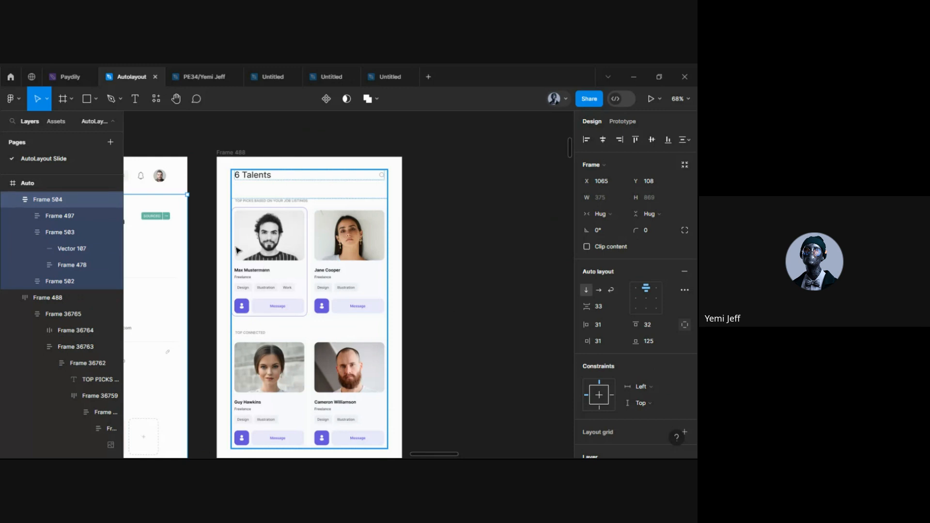
left_click(227, 155)
scroll(293, 230, "down", 1)
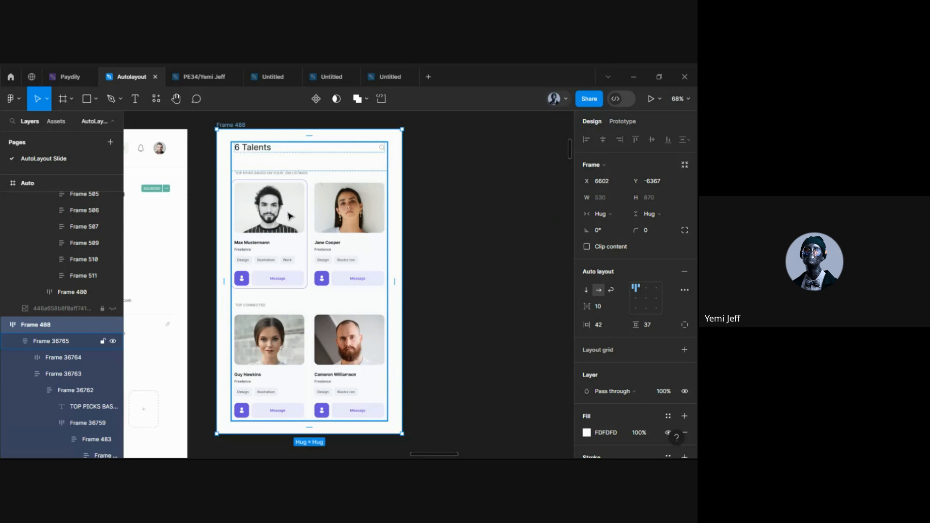
scroll(376, 291, "right", 2)
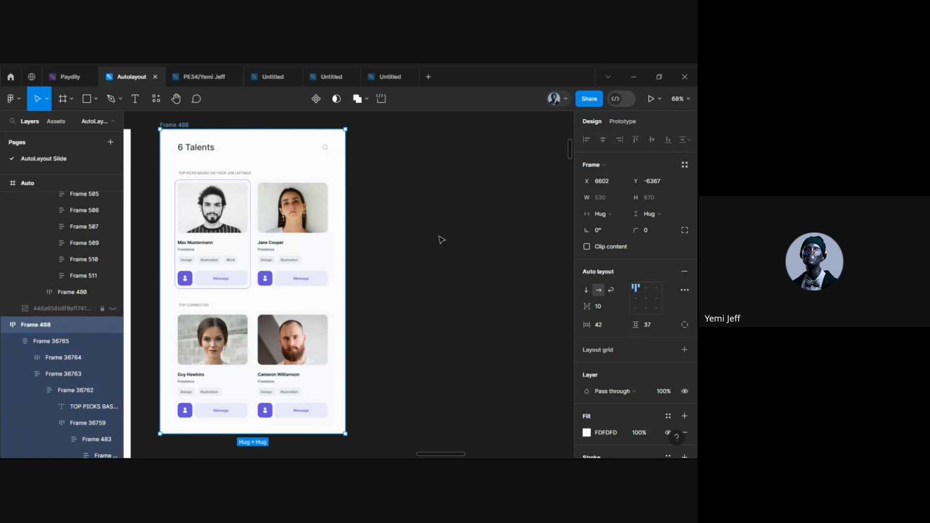
scroll(207, 260, "up", 5)
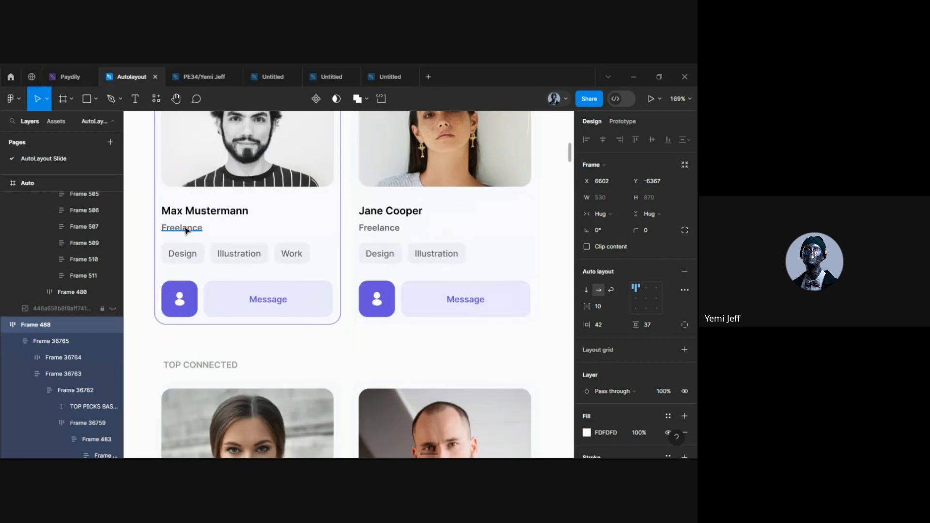
scroll(187, 230, "up", 1)
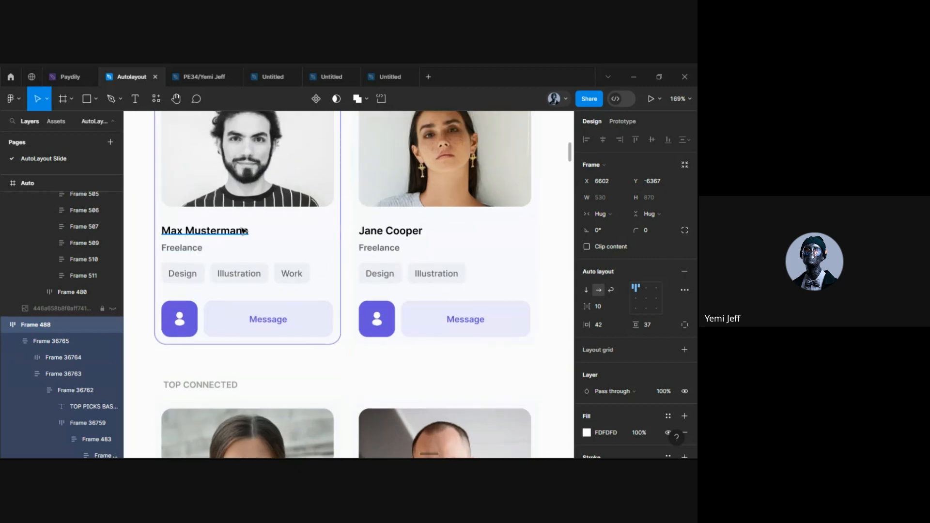
left_click(321, 236)
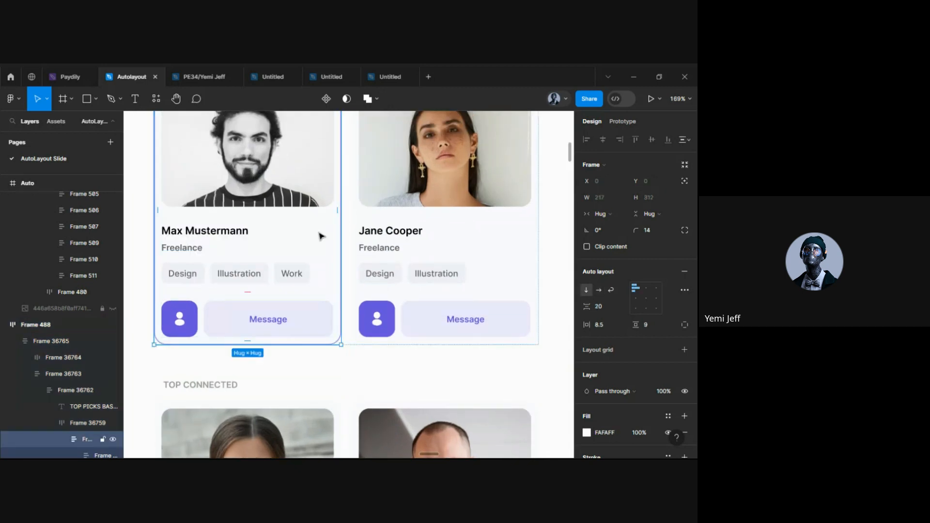
double_click(213, 231)
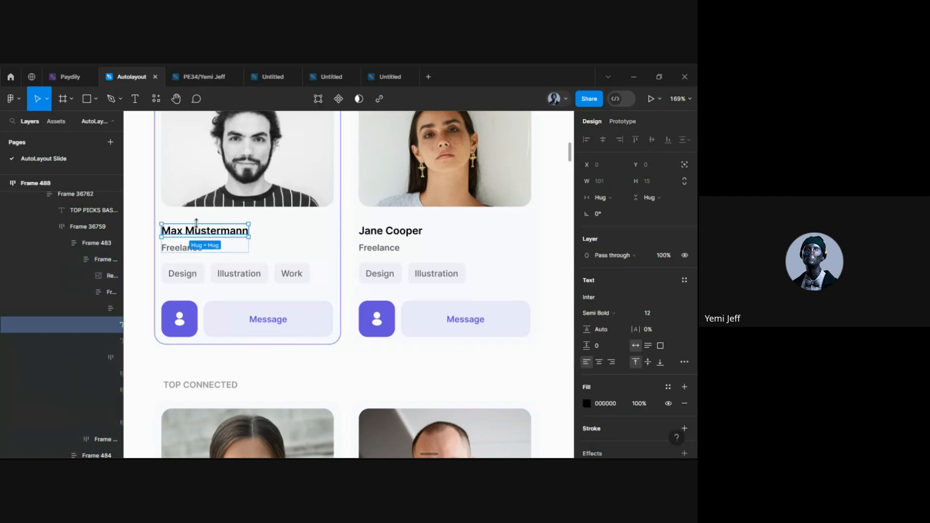
scroll(194, 238, "down", 3)
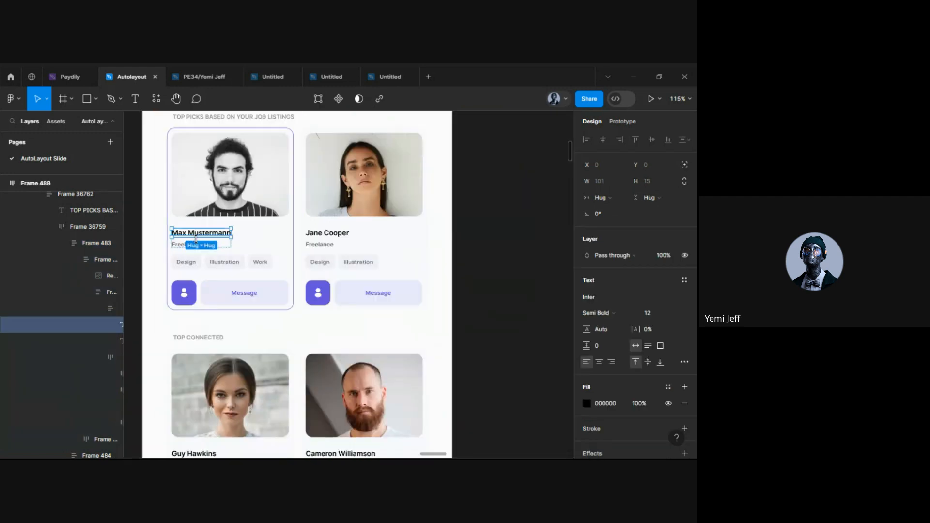
scroll(261, 263, "right", 5)
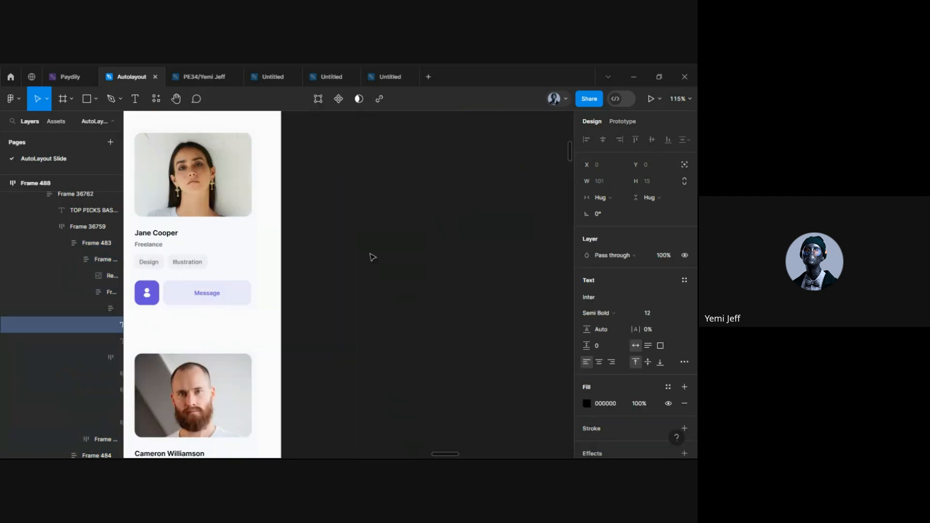
Paste a copy of the Max Mustermann name onto the empty canvas
key("ctrl+x")
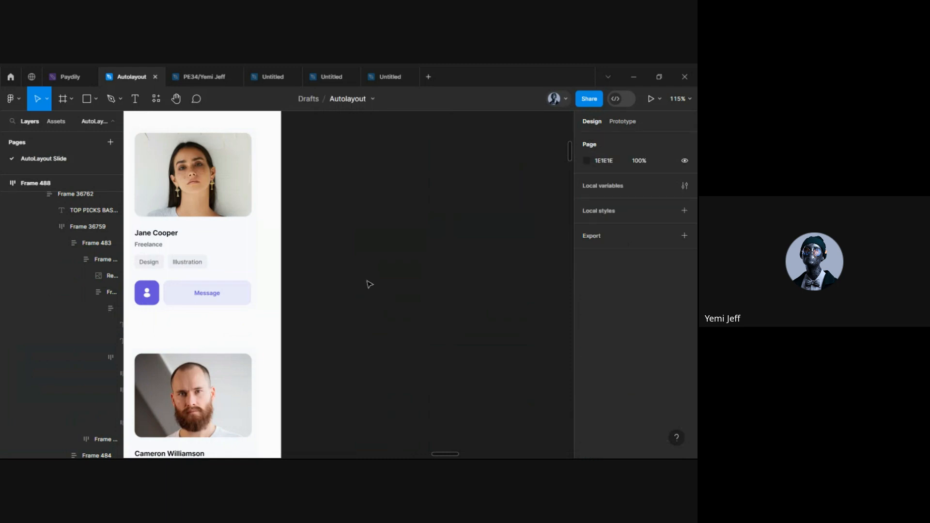
key("ctrl+v")
scroll(341, 280, "up", 3)
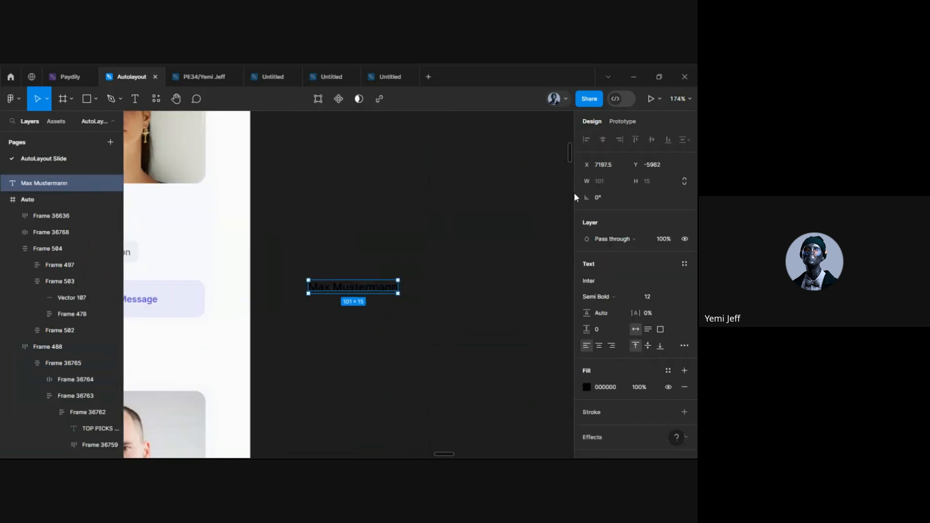
Lighten the page background to light grey F1F1F1
left_click(529, 286)
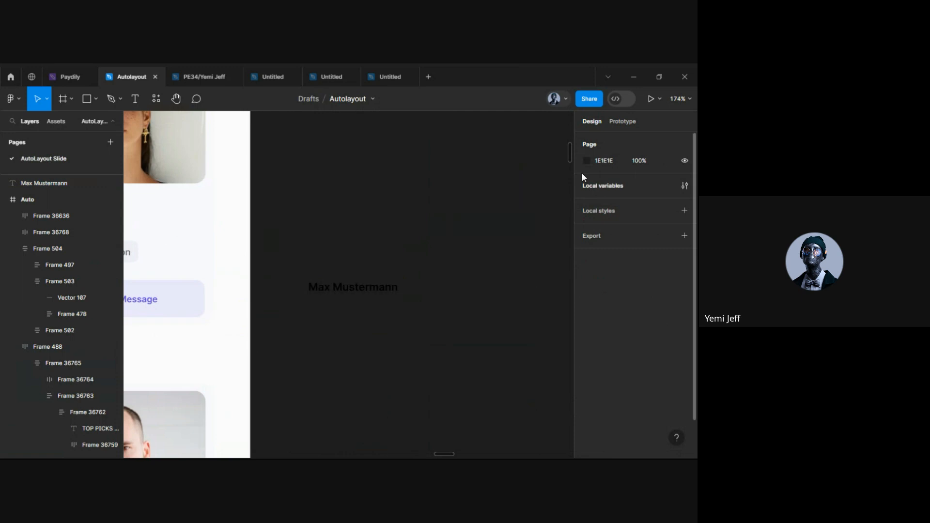
left_click(587, 160)
left_click_drag(460, 213, 445, 186)
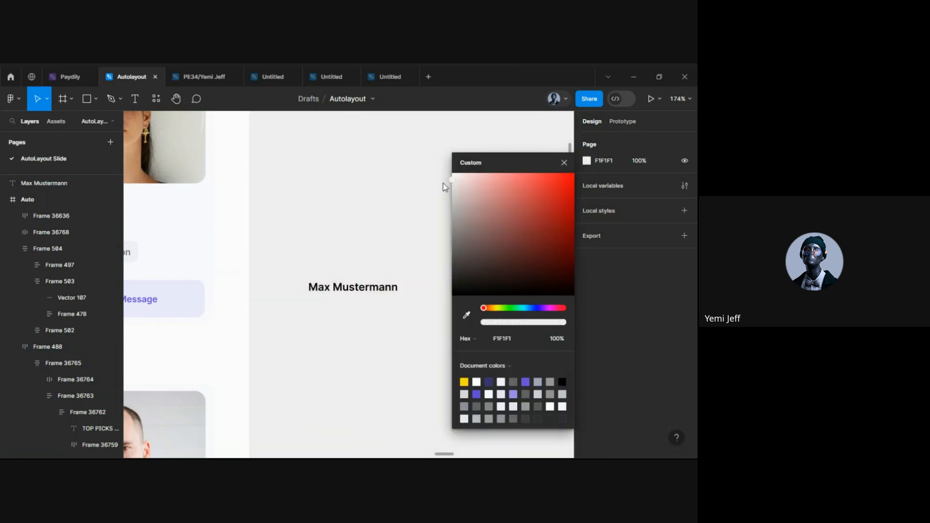
left_click(357, 234)
scroll(357, 242, "down", 5)
Move the pasted Max Mustermann text slightly right and up
left_click(355, 256)
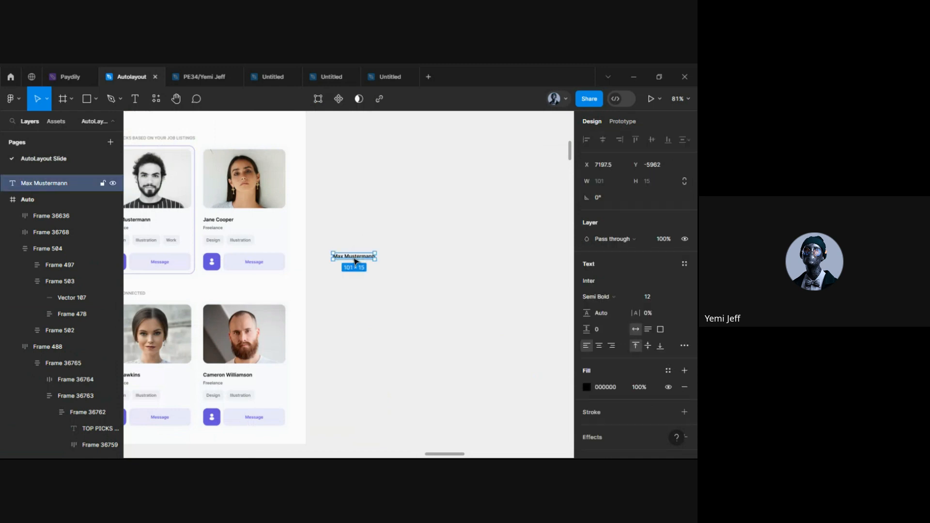
left_click_drag(355, 261, 398, 252)
scroll(440, 248, "up", 5)
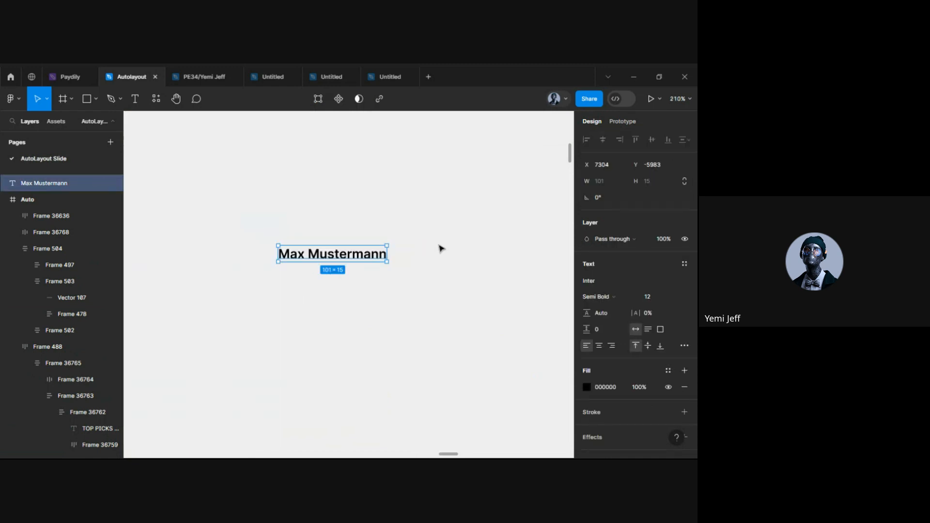
double_click(317, 256)
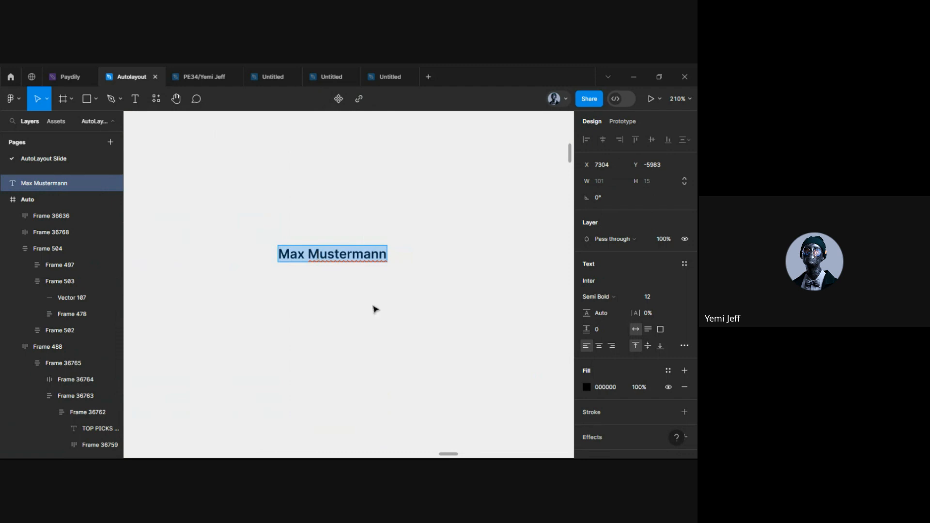
key("Escape")
scroll(373, 307, "down", 5)
scroll(338, 304, "left", 4)
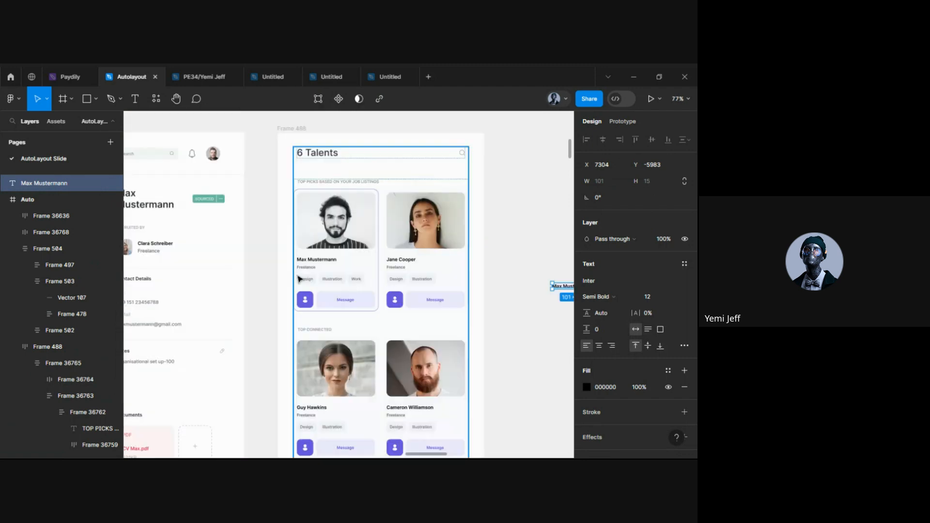
Pick up the Freelance role text from the first card
left_click(311, 271, "ctrl")
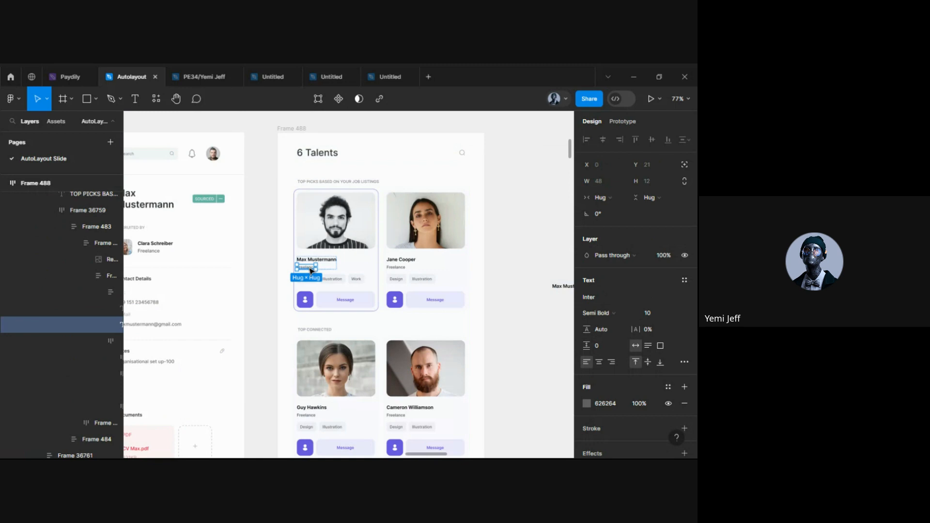
scroll(312, 270, "right", 3)
scroll(437, 345, "down", 5)
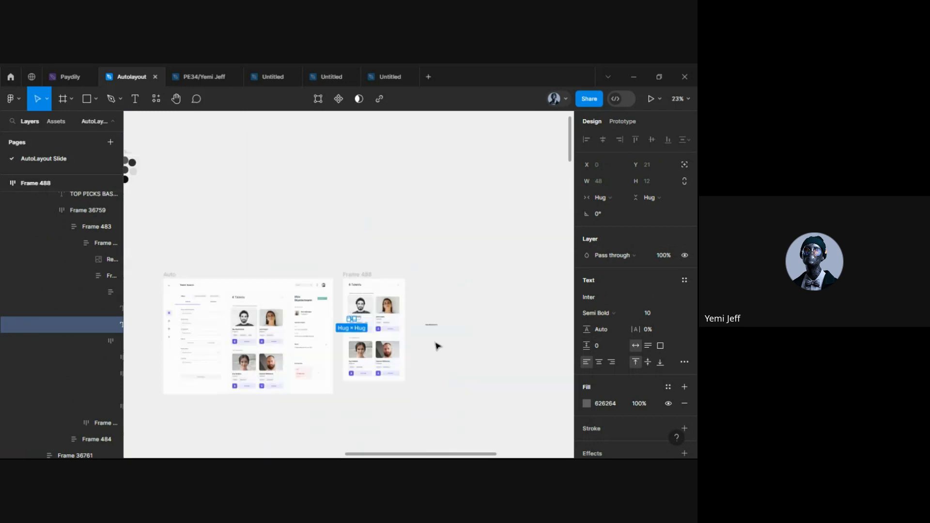
left_click(437, 346)
scroll(436, 345, "up", 10)
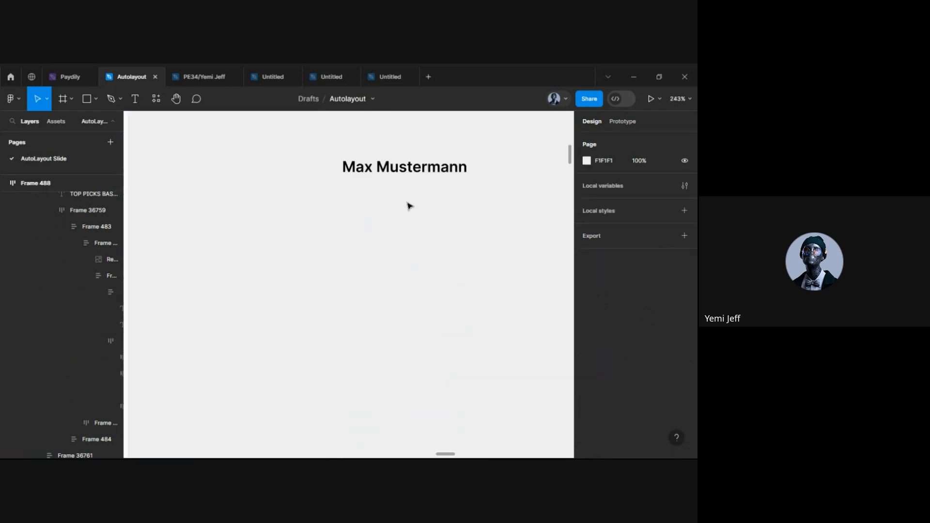
Paste Freelance directly beneath Max Mustermann and select both texts together
key("ctrl+v")
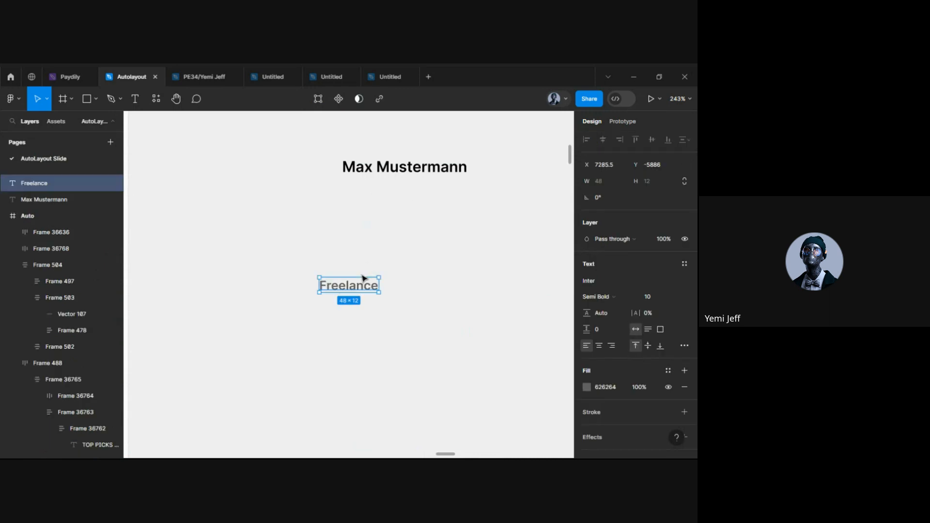
left_click_drag(357, 285, 376, 189)
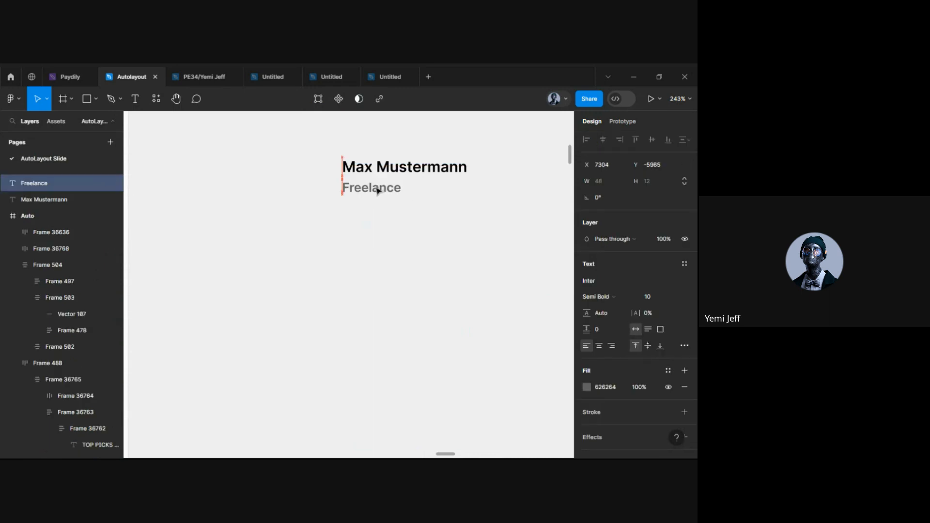
left_click(376, 229)
scroll(375, 228, "down", 3)
left_click(379, 194)
left_click(380, 208, "shift")
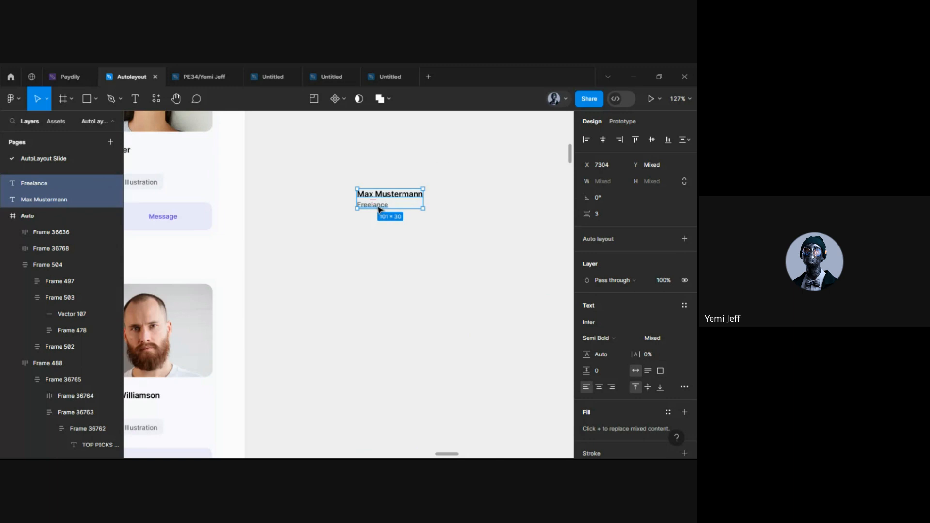
Wrap the Max Mustermann and Freelance texts in a vertical auto layout frame
right_click(377, 206)
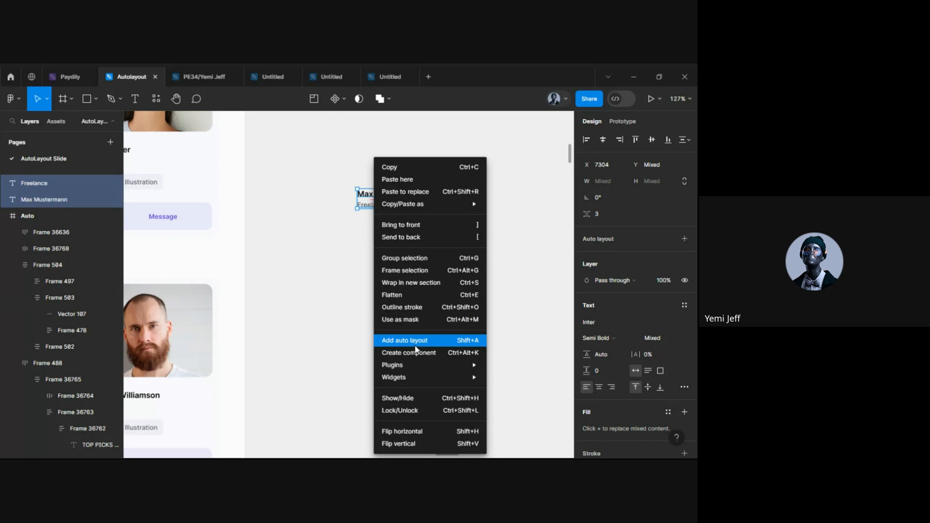
left_click(399, 341)
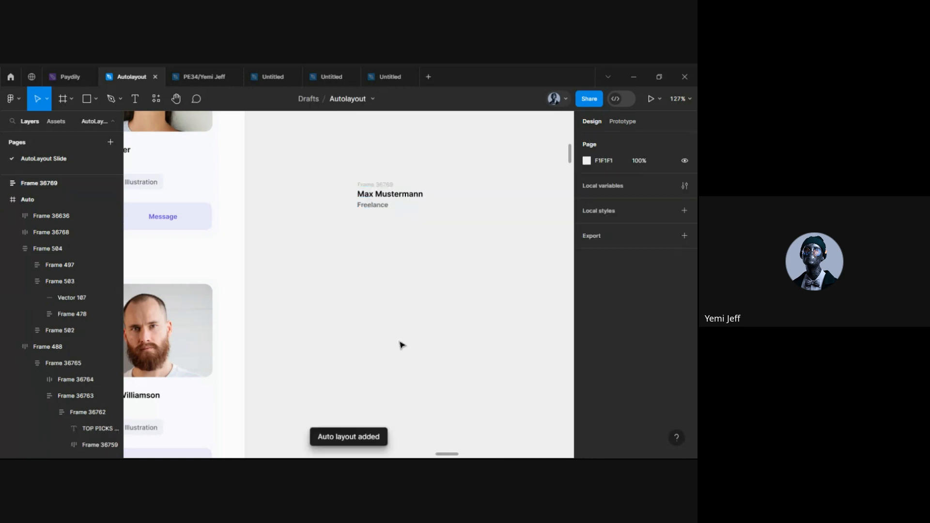
double_click(373, 195)
Select the Design chip text in the original card
scroll(385, 175, "up", 3)
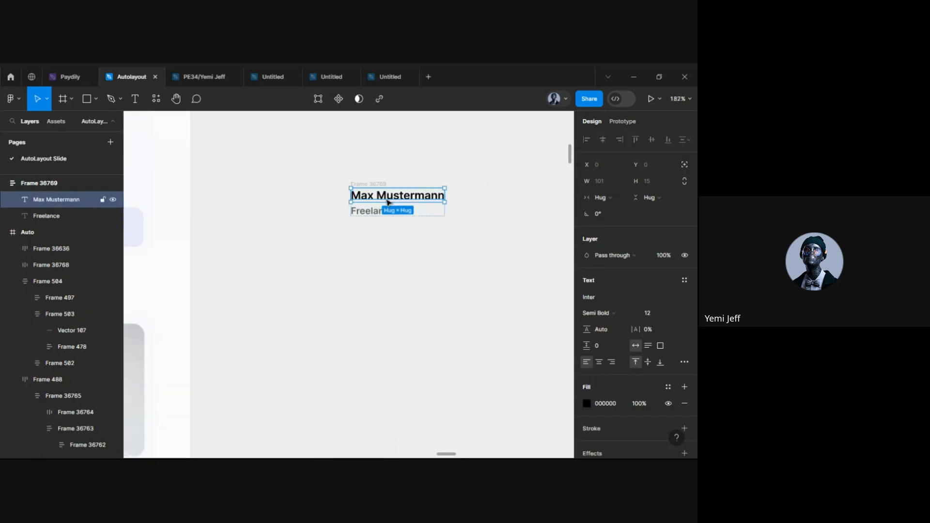
scroll(385, 200, "down", 5)
scroll(378, 203, "down", 1)
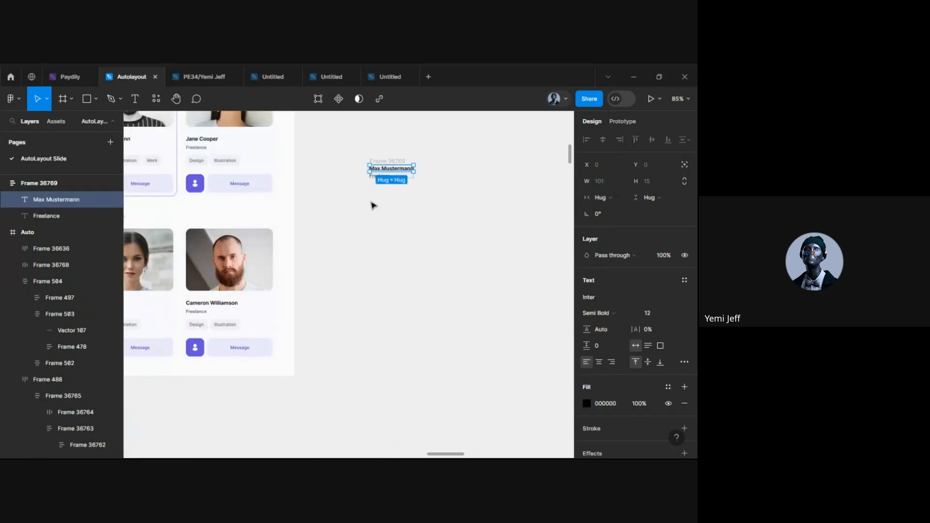
scroll(373, 204, "left", 3)
scroll(172, 184, "up", 4)
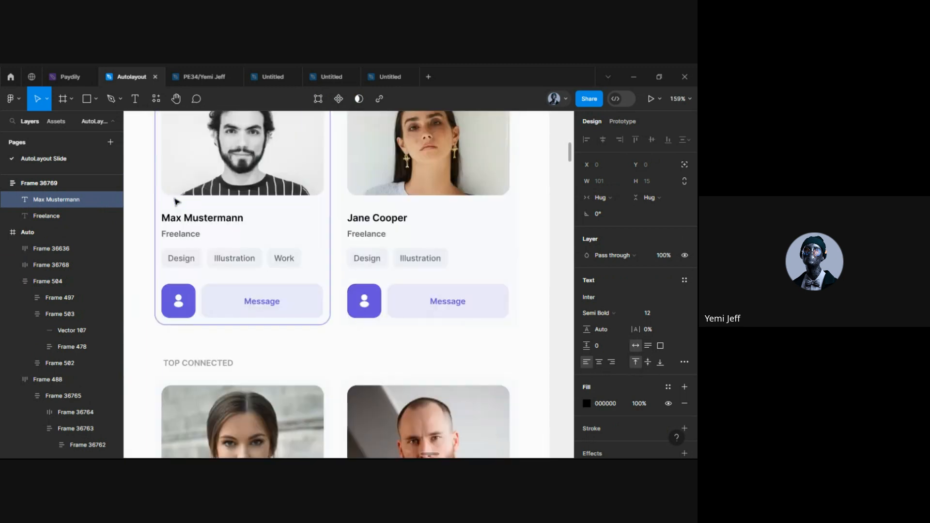
left_click(186, 262)
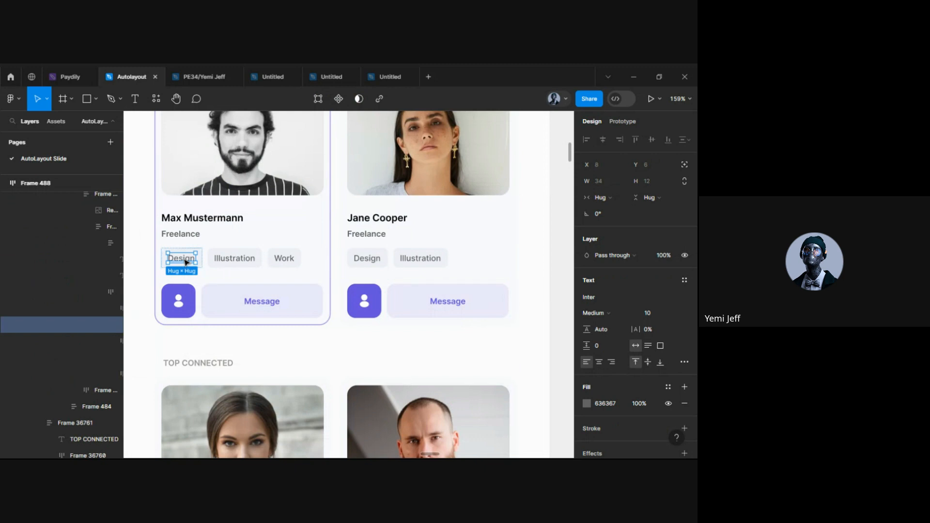
scroll(186, 262, "down", 4)
scroll(291, 278, "right", 3)
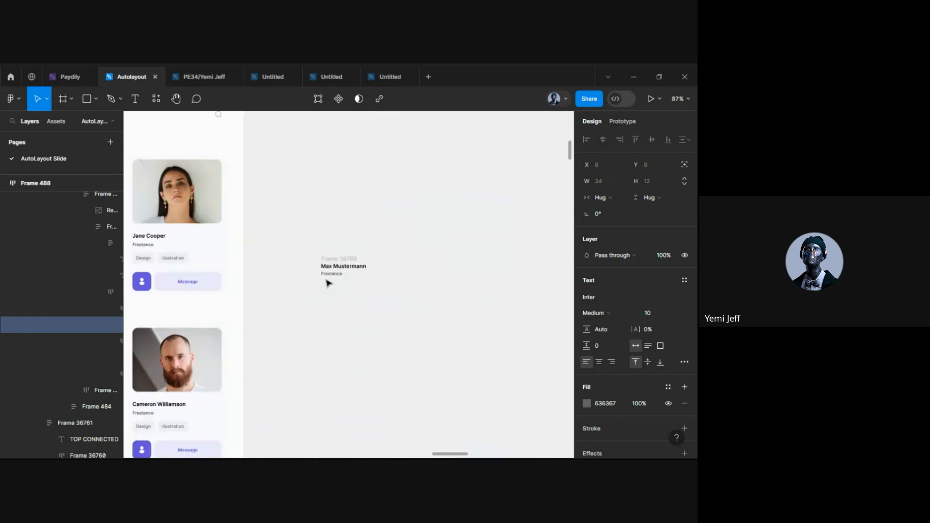
scroll(328, 283, "up", 5)
left_click(314, 302)
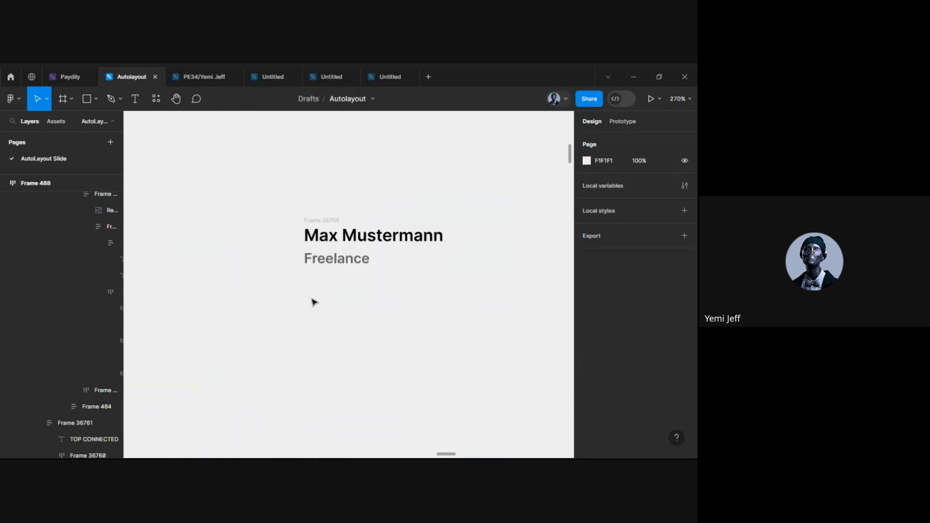
Place a Design label below the stack and wrap it in a 10 px-padded auto layout frame
left_click(314, 303)
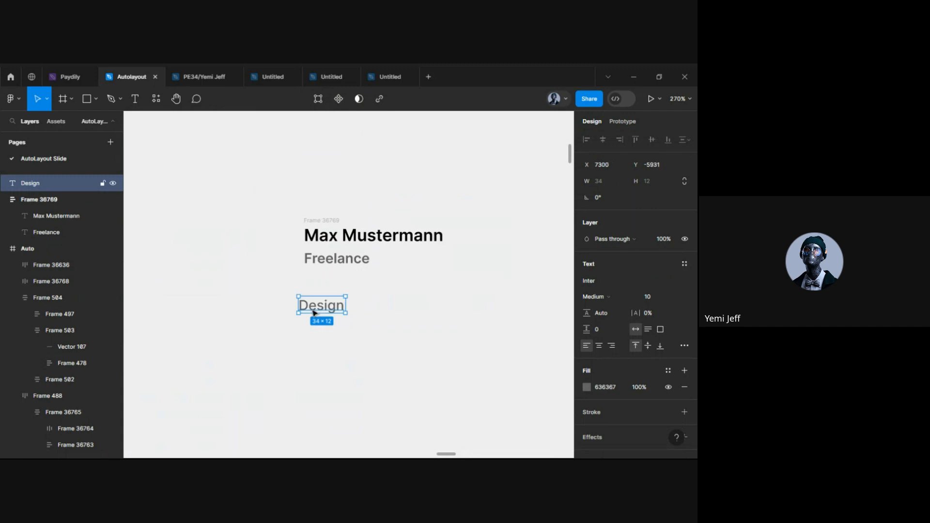
double_click(313, 310)
key("BackSpace")
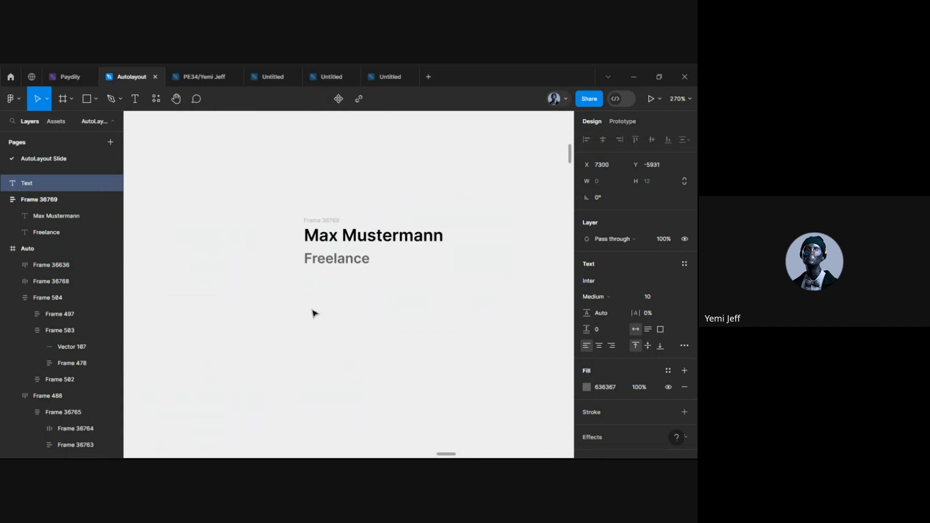
type("Design")
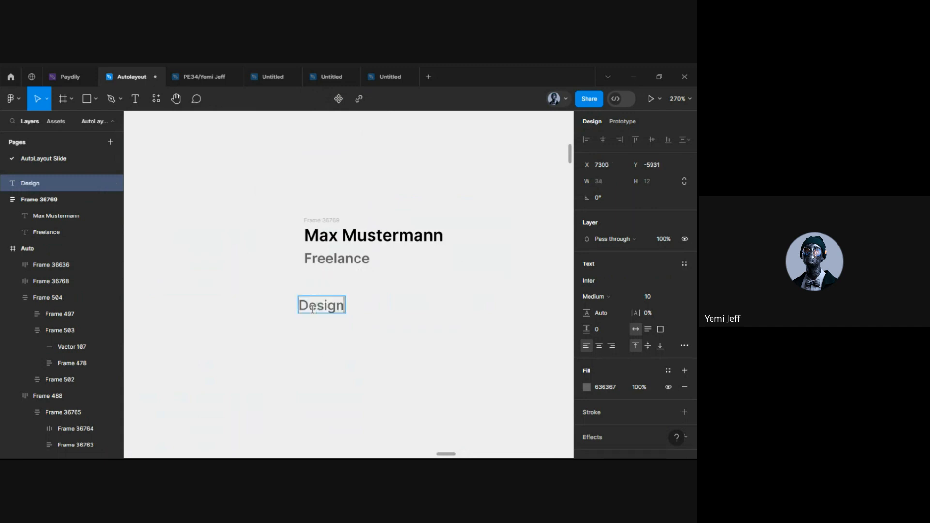
key("Escape")
scroll(339, 329, "up", 2, "ctrl")
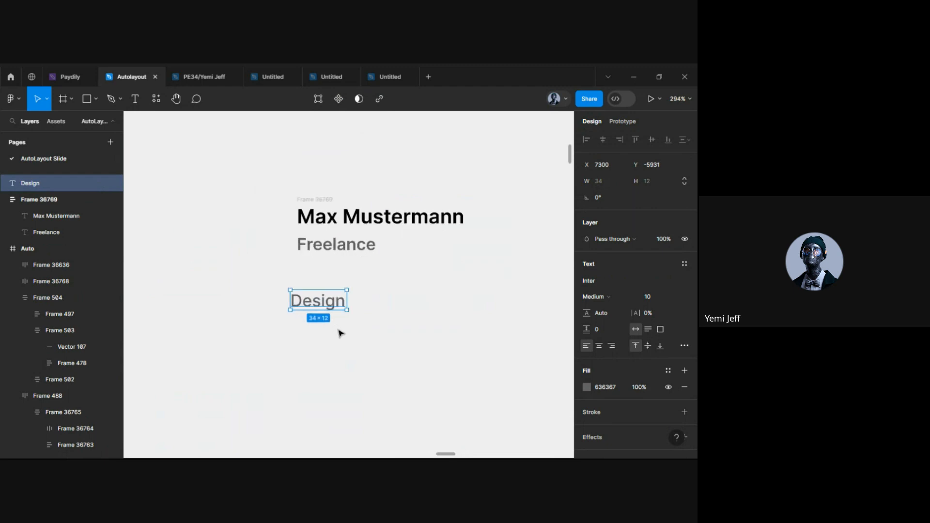
right_click(323, 308)
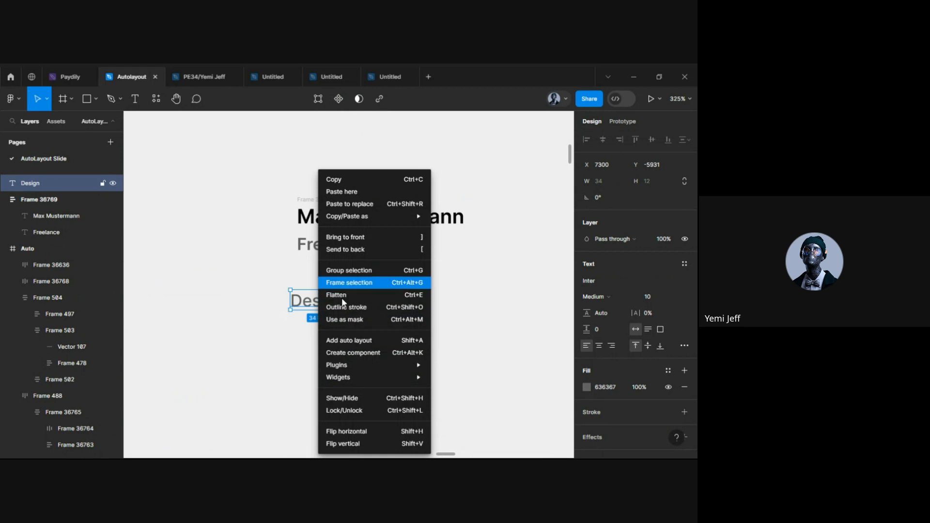
left_click(341, 340)
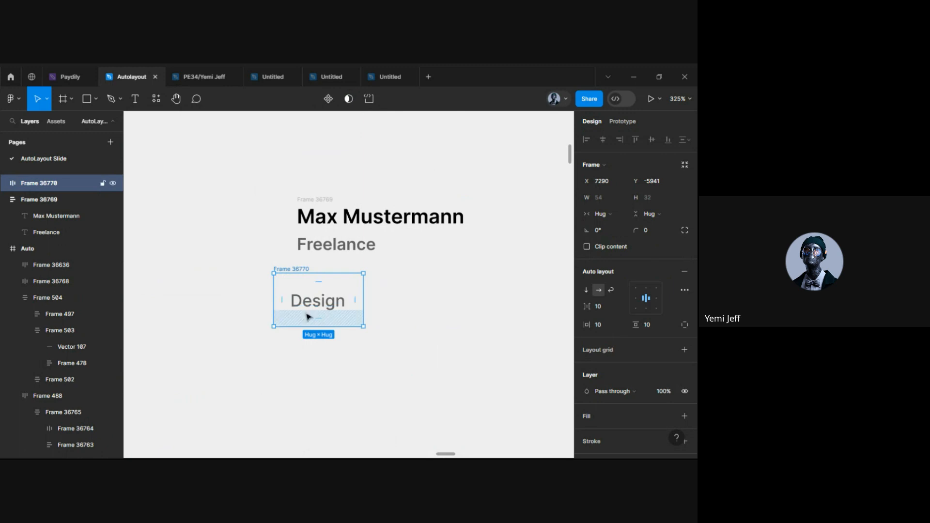
Set the Design frame's vertical padding to 5
left_click_drag(323, 311, 326, 314)
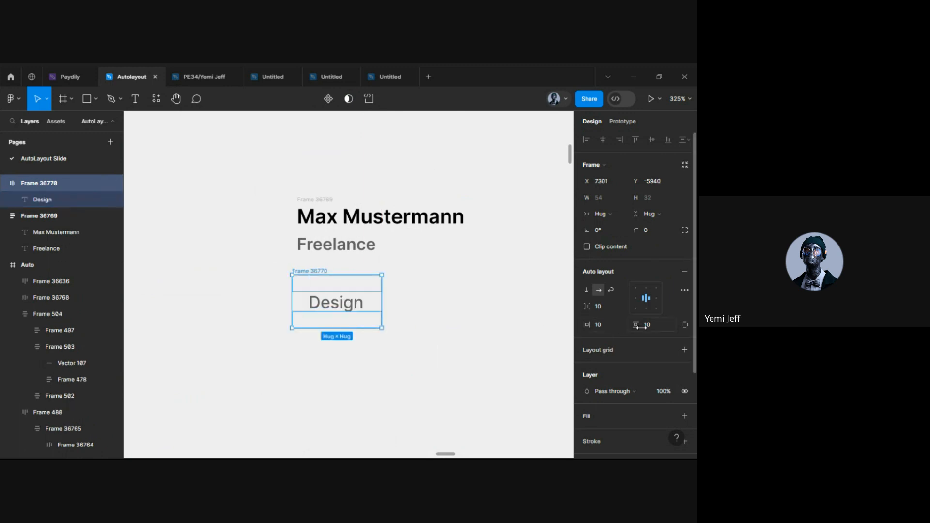
left_click(658, 325)
key("Return")
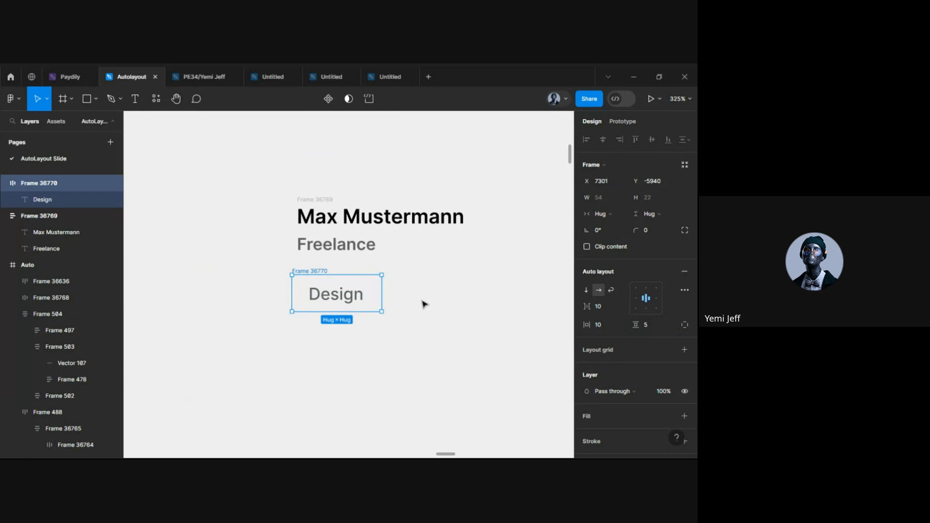
left_click_drag(354, 298, 353, 309)
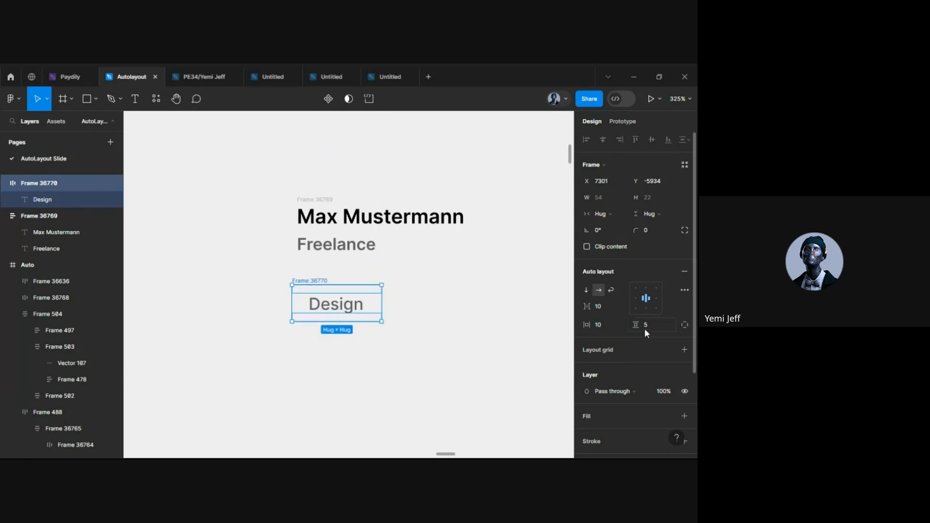
scroll(644, 328, "down", 3)
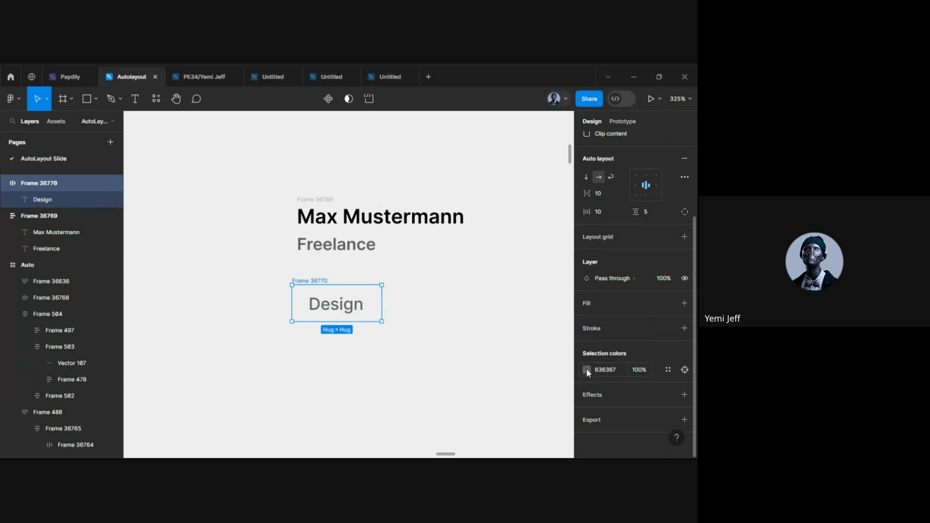
Fill the Design frame with light grey-blue CCD2DB from the document colours
left_click(586, 301)
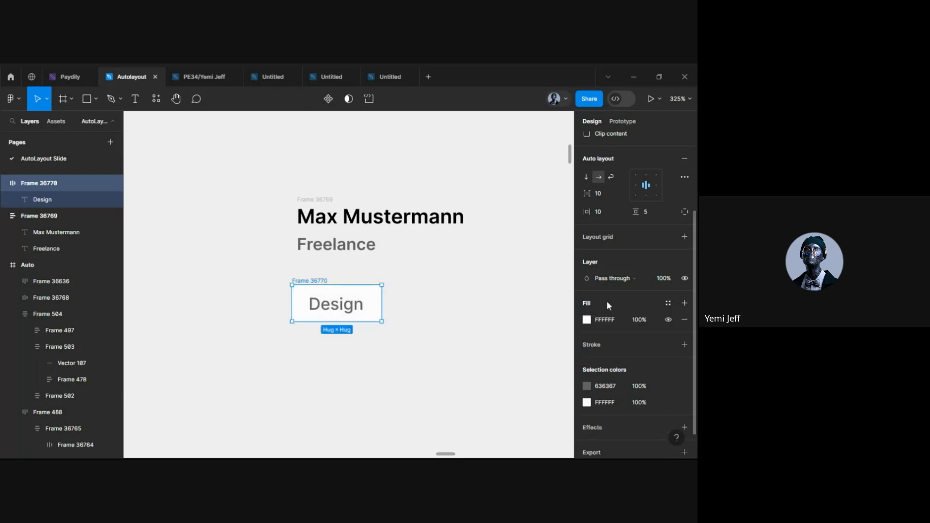
left_click(586, 320)
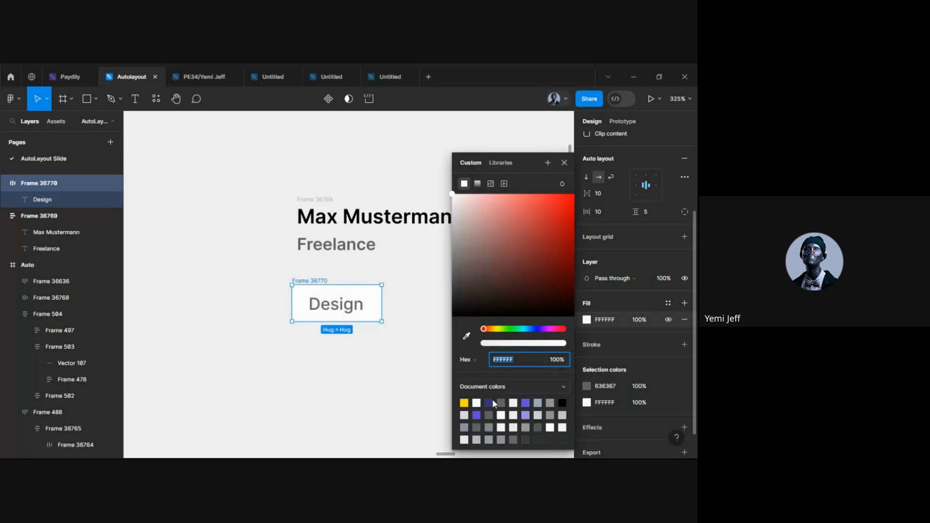
left_click(538, 403)
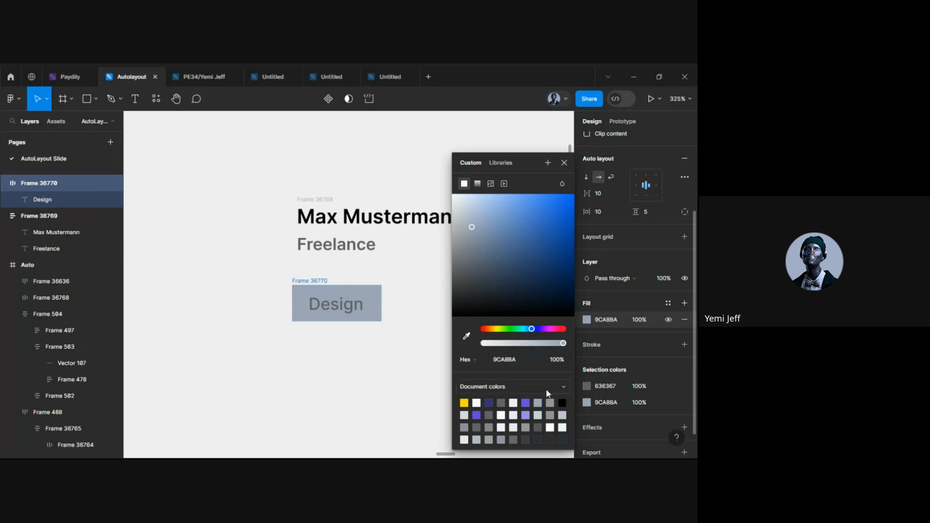
left_click(537, 416)
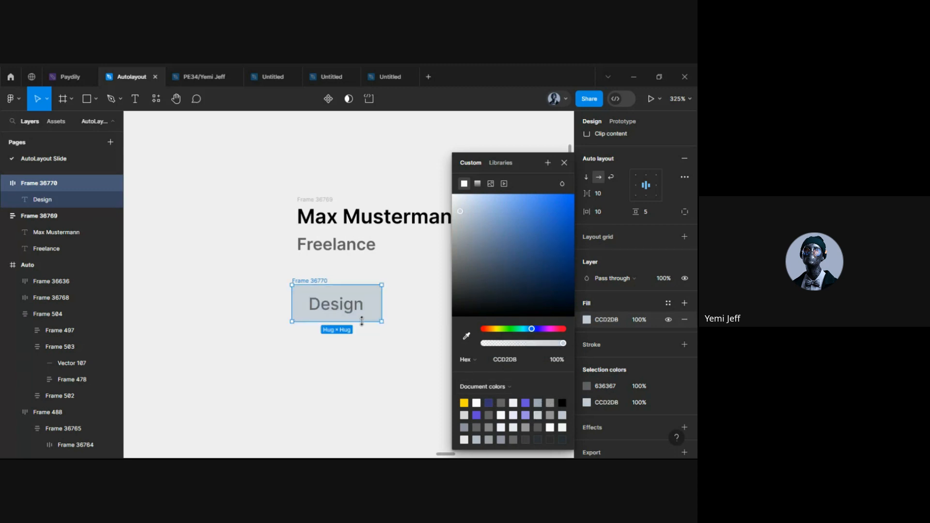
left_click(342, 305)
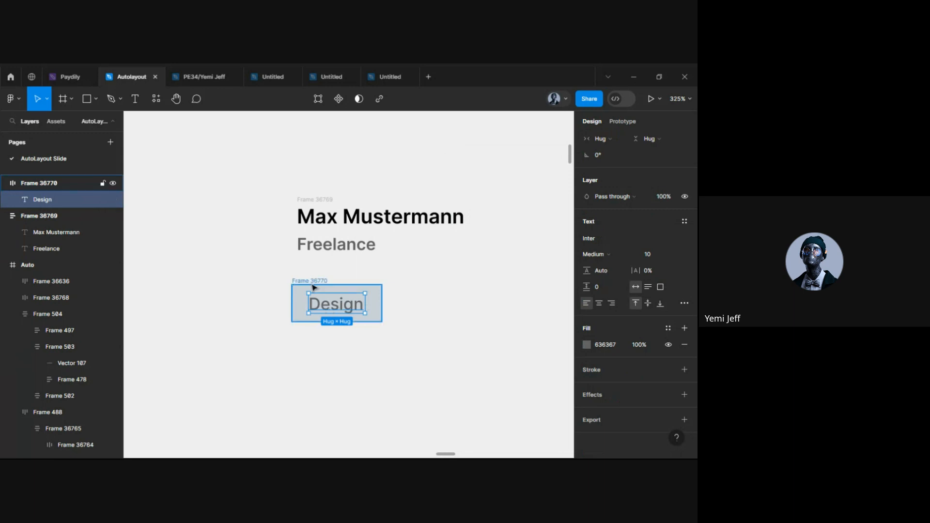
left_click(314, 288)
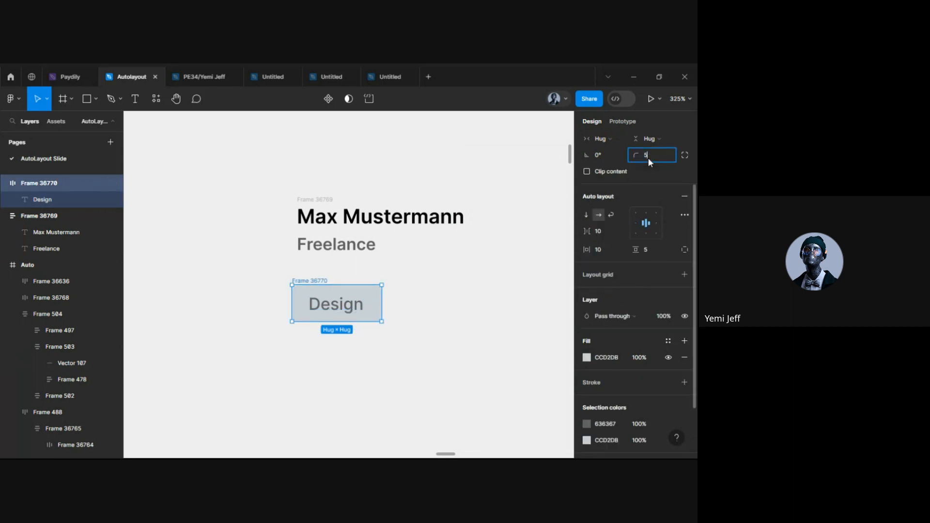
Alt-drag the Design chip to place an identical copy 10 px to its right
left_click(446, 339)
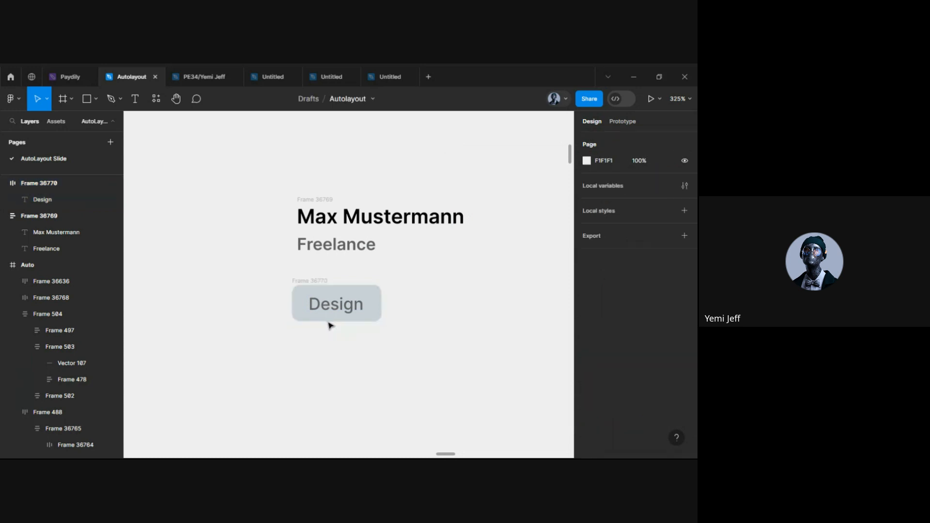
scroll(351, 307, "up", 2, "ctrl")
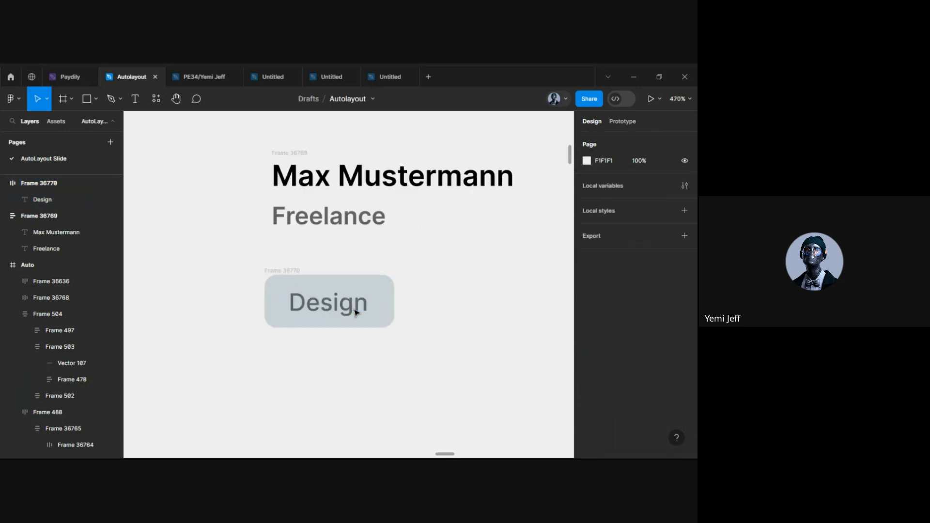
left_click(281, 271)
scroll(307, 305, "down", 2, "ctrl")
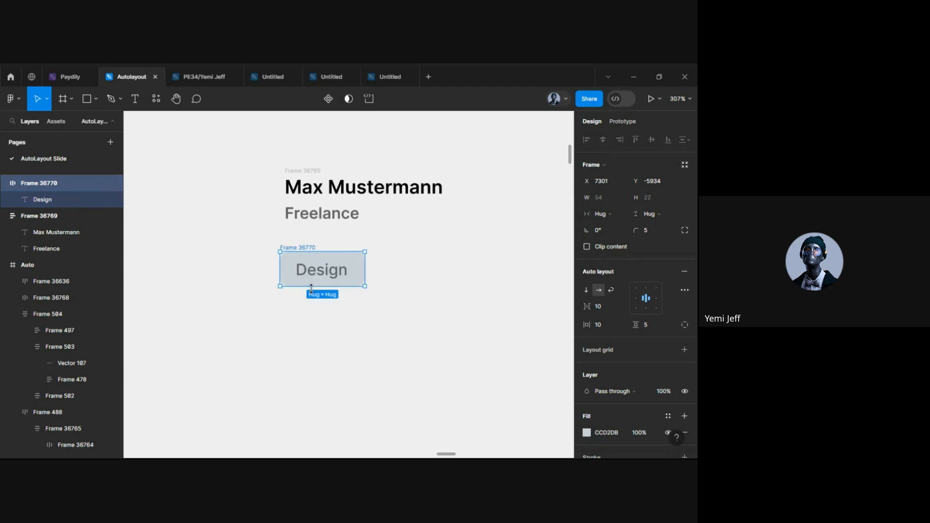
scroll(329, 270, "right", 1)
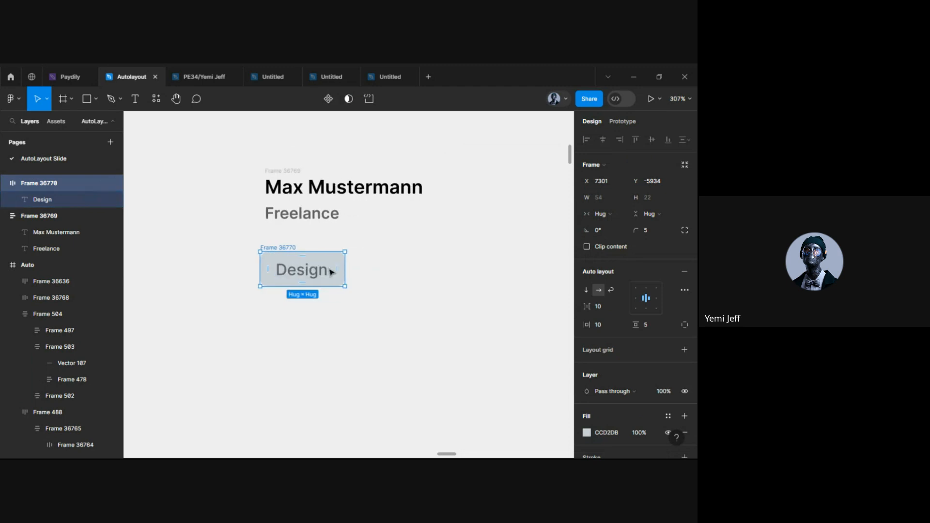
scroll(319, 295, "up", 2)
left_click(305, 330)
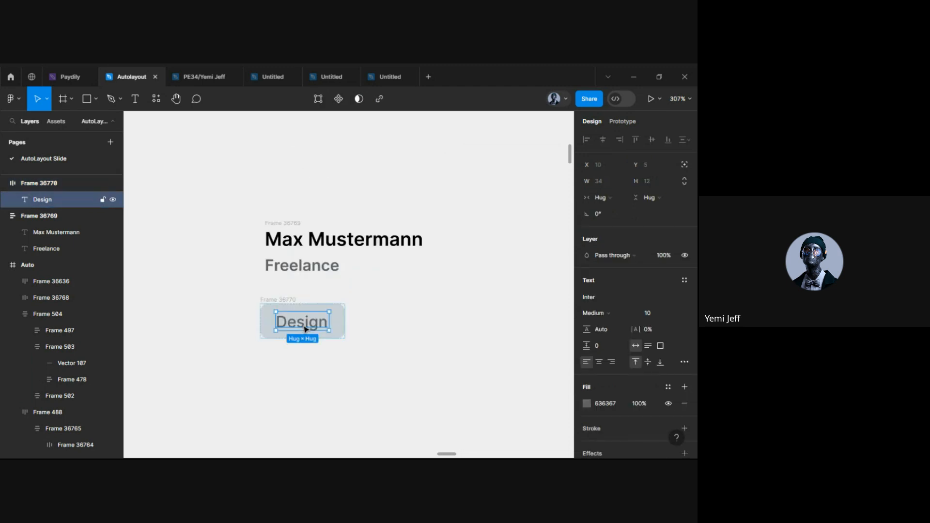
left_click(253, 313)
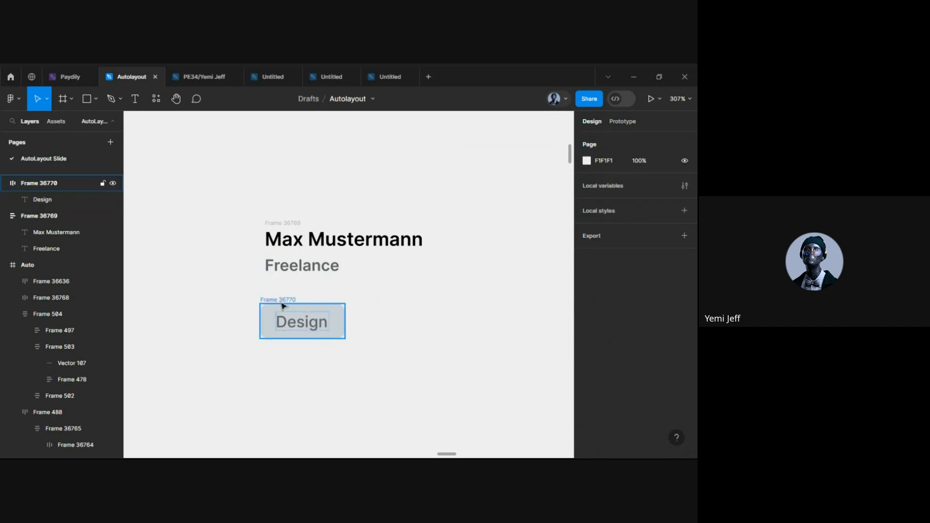
left_click(281, 303)
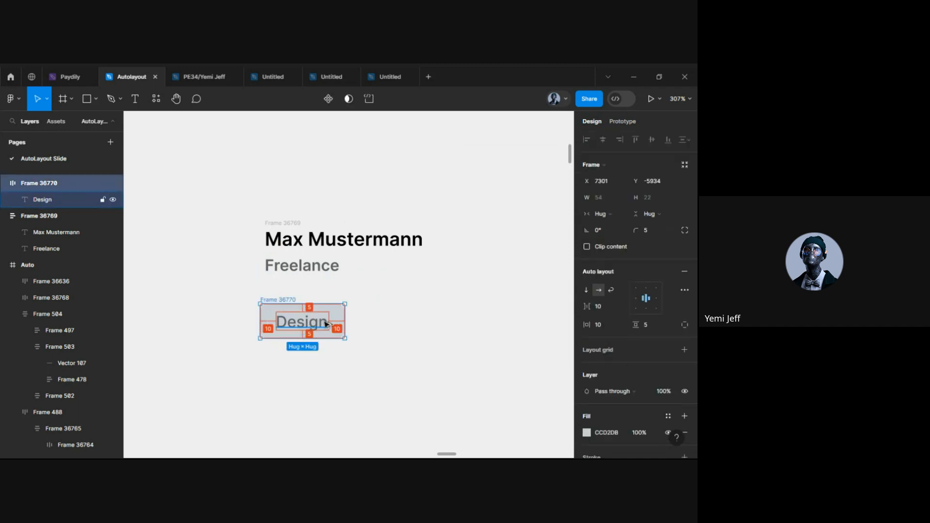
mouse_move(304, 328)
left_mouse_down()
mouse_move(418, 325)
mouse_move(406, 320)
mouse_move(405, 329)
left_mouse_up()
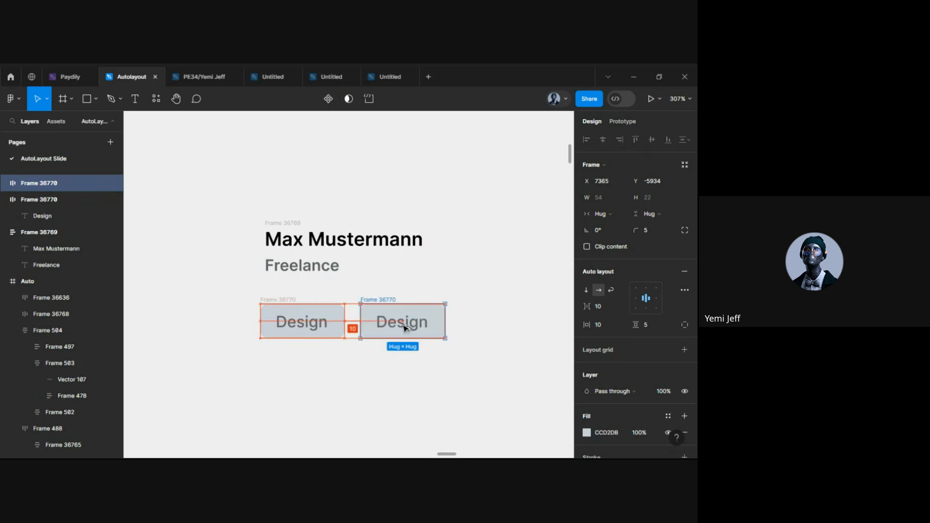
left_click(461, 357)
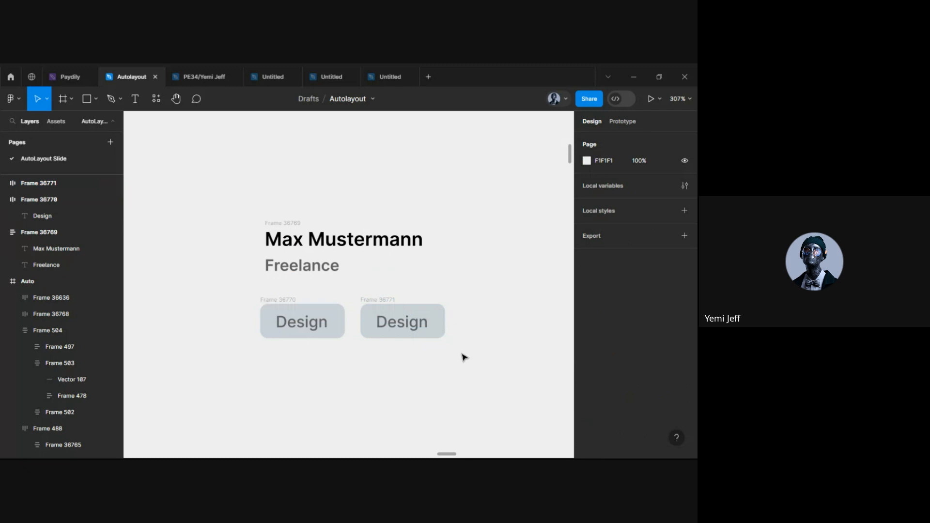
Relabel the copied chip 'Ilustration'
double_click(407, 329)
double_click(406, 323)
key("BackSpace")
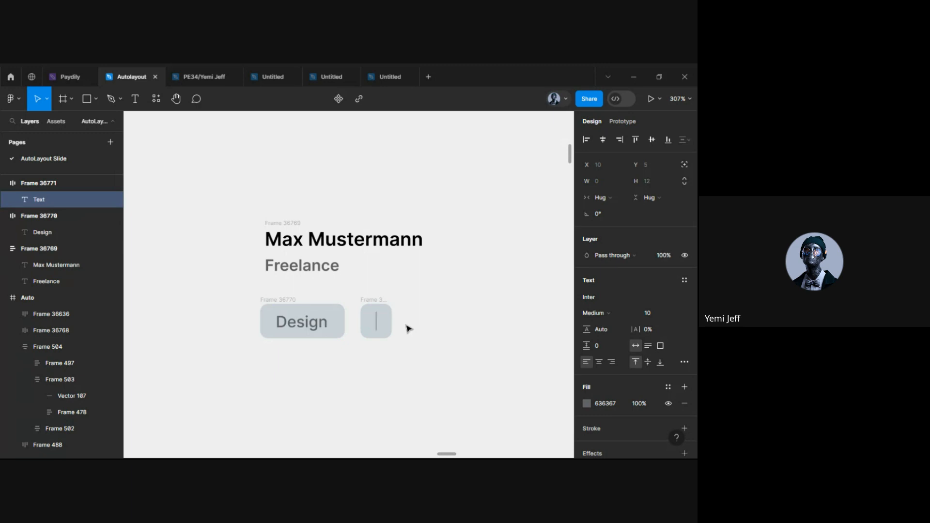
type("Ilus")
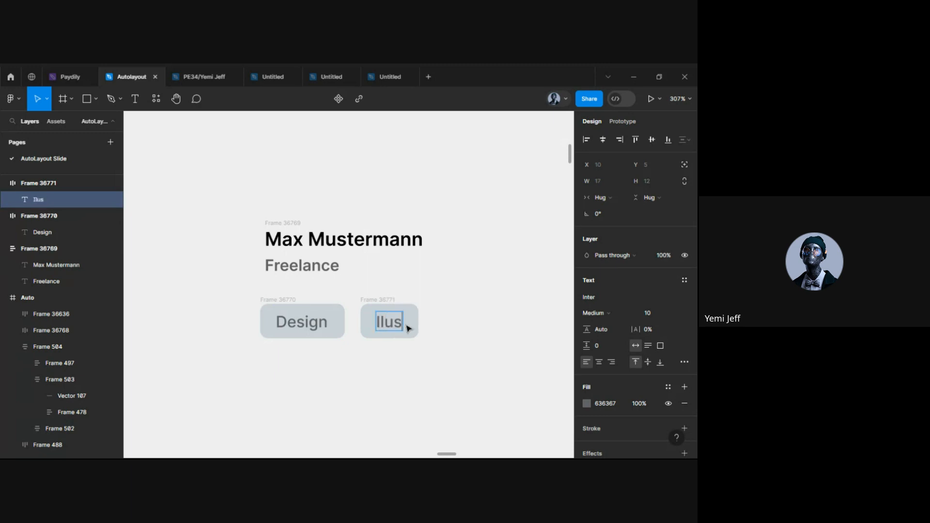
type("trati")
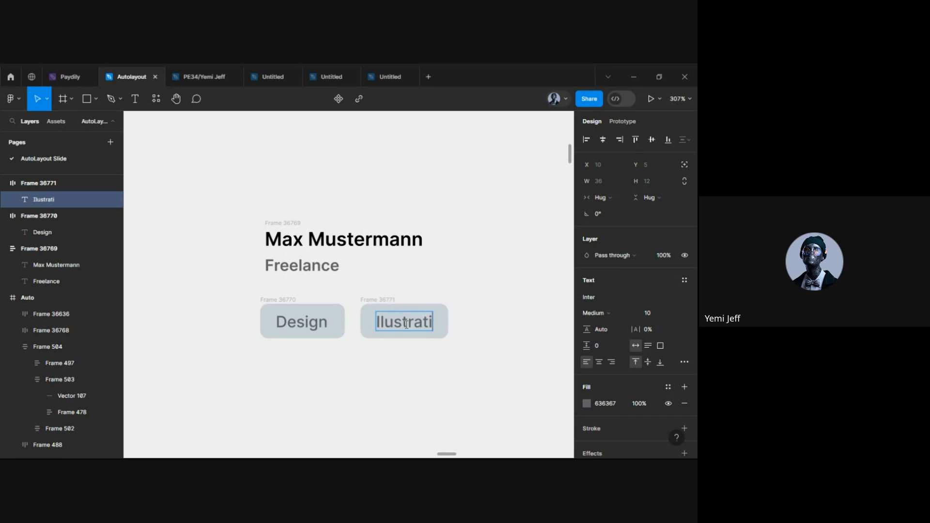
type("on")
key("Escape")
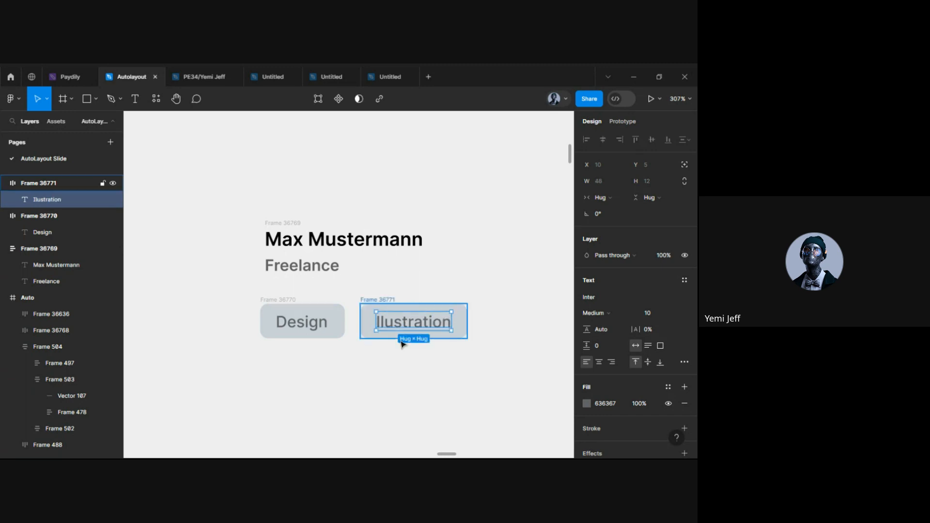
Correct the chip label's spelling to 'Illustration'
scroll(402, 342, "down", 10)
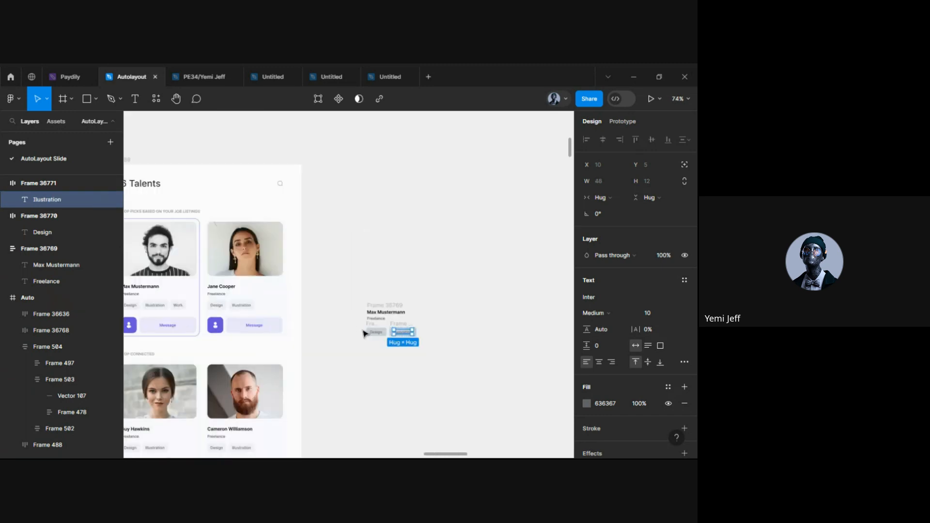
scroll(346, 330, "left", 3)
scroll(328, 327, "up", 5)
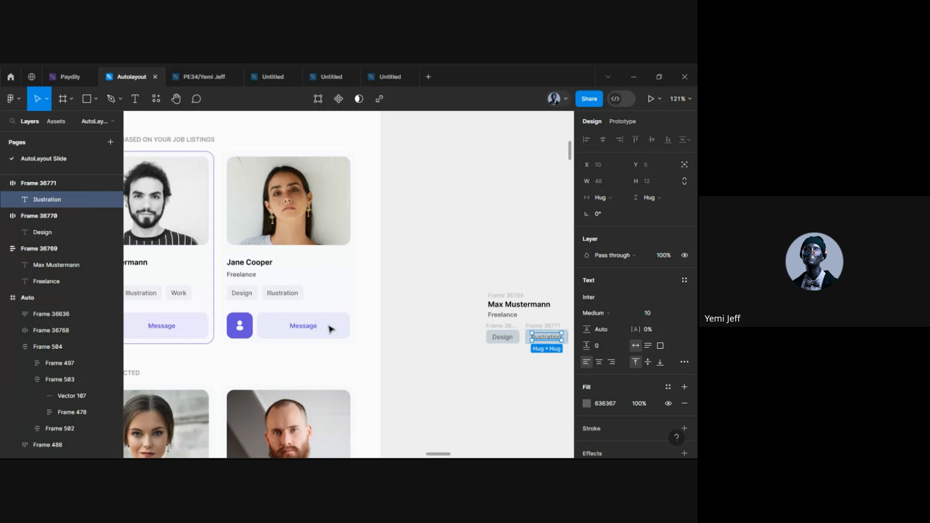
scroll(329, 330, "right", 5)
scroll(432, 332, "up", 5)
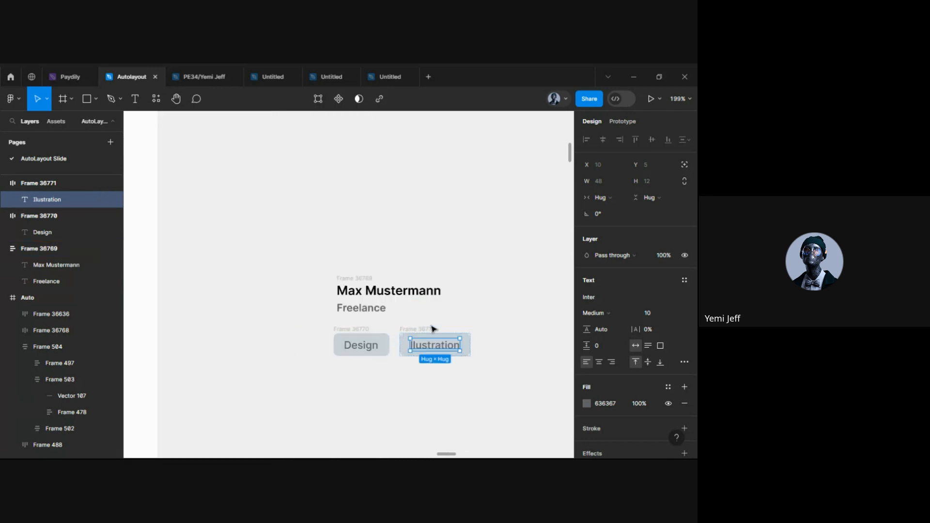
scroll(468, 351, "left", 10)
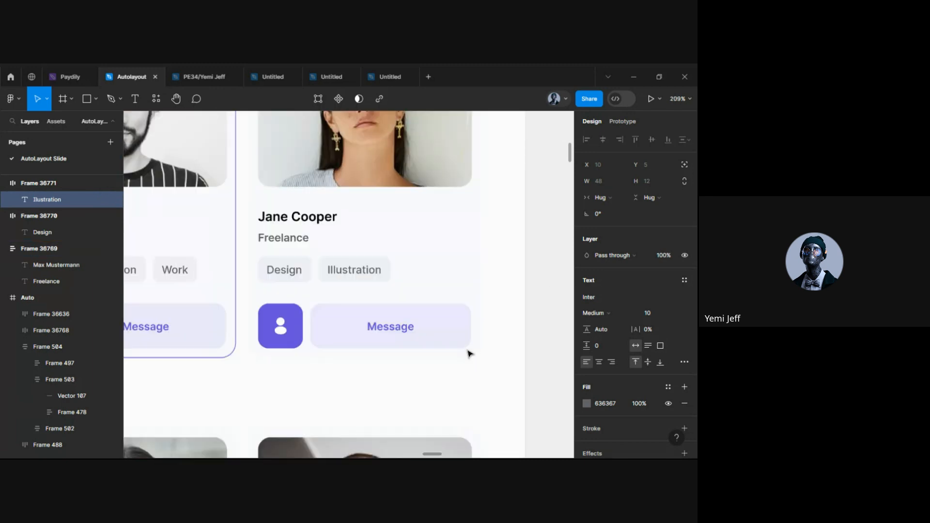
scroll(467, 353, "right", 15)
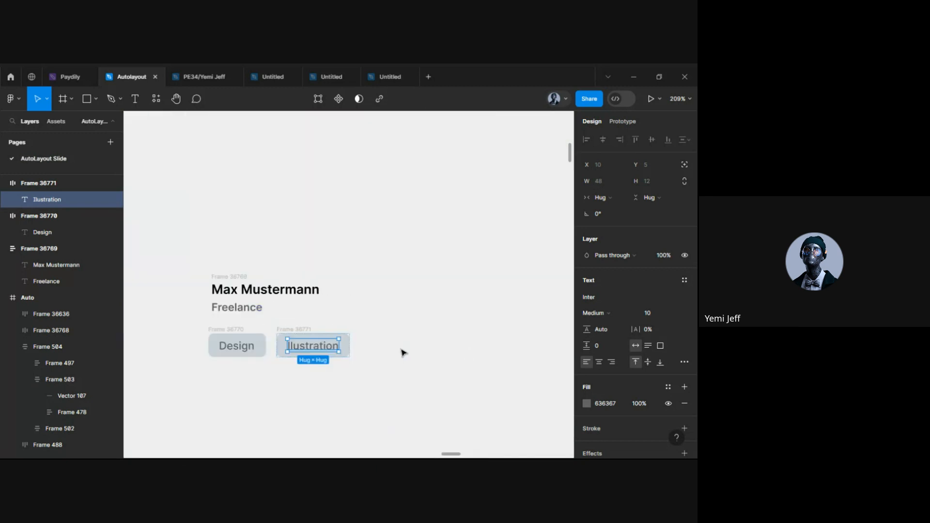
scroll(289, 339, "up", 5)
double_click(299, 353)
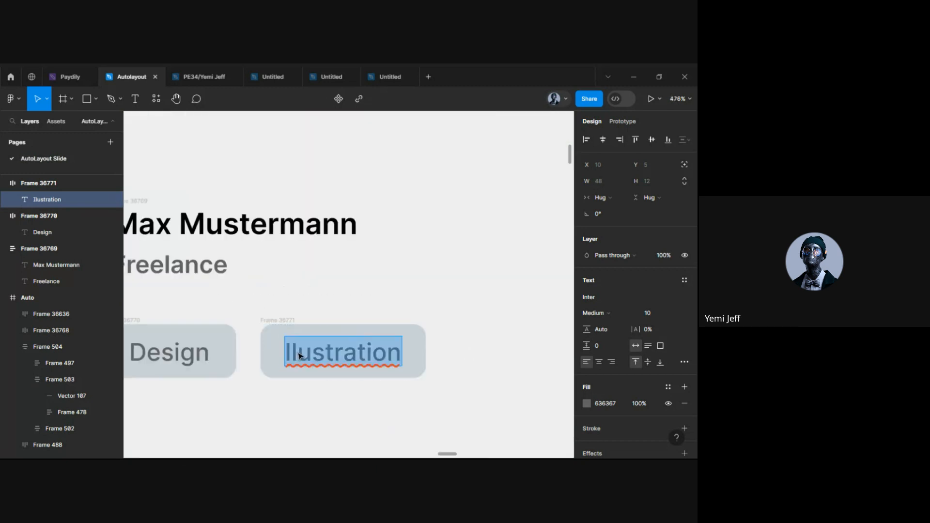
left_click(299, 352)
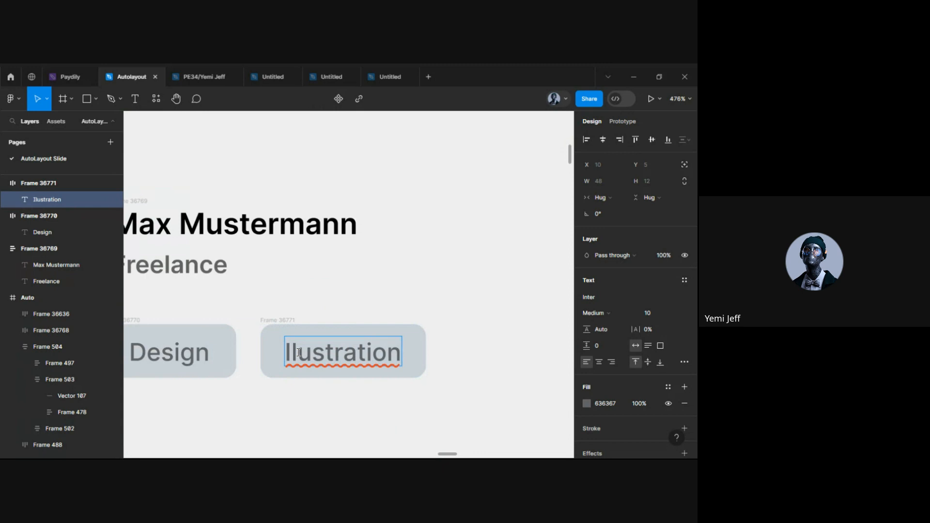
type("l")
key("Escape")
Duplicate the Illustration chip to its right and relabel the copy 'Work'
scroll(297, 361, "down", 5)
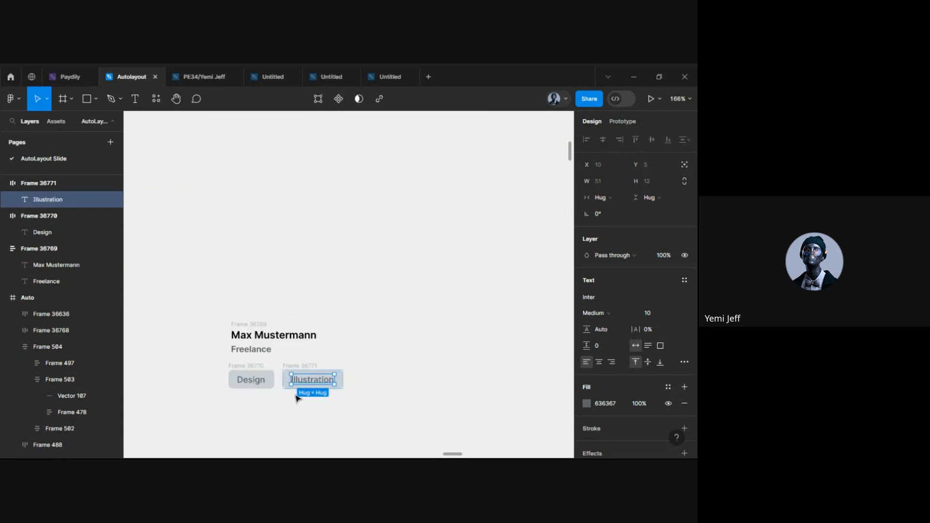
left_click(290, 366)
left_click_drag(314, 381, 385, 382)
double_click(376, 381)
double_click(376, 381)
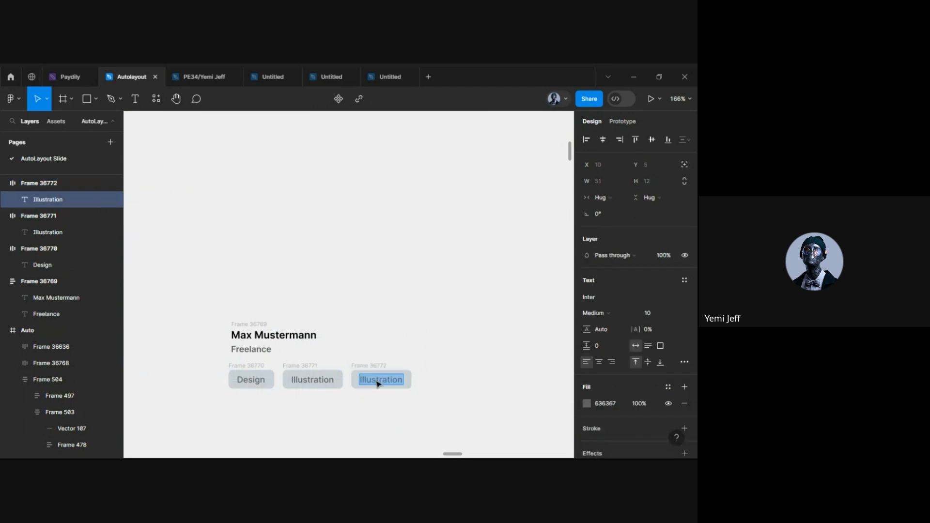
type("Work")
key("Escape")
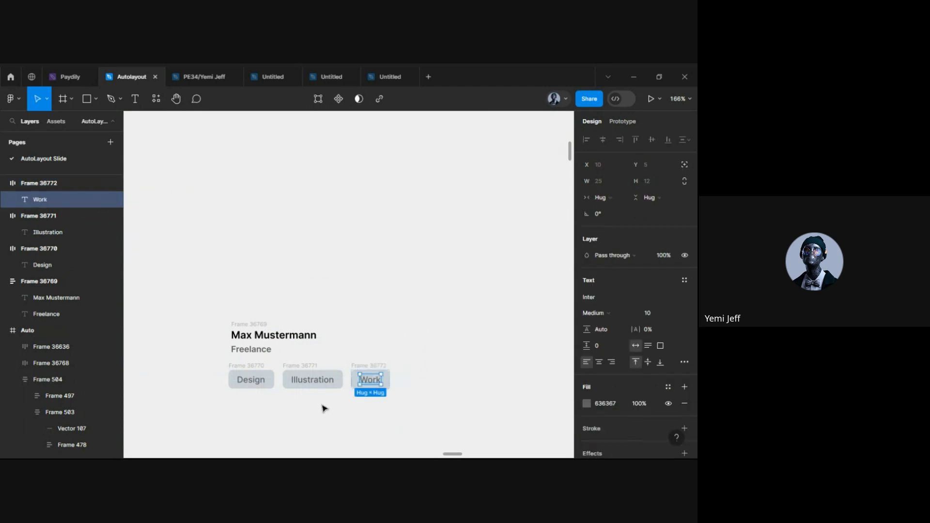
scroll(231, 403, "down", 2)
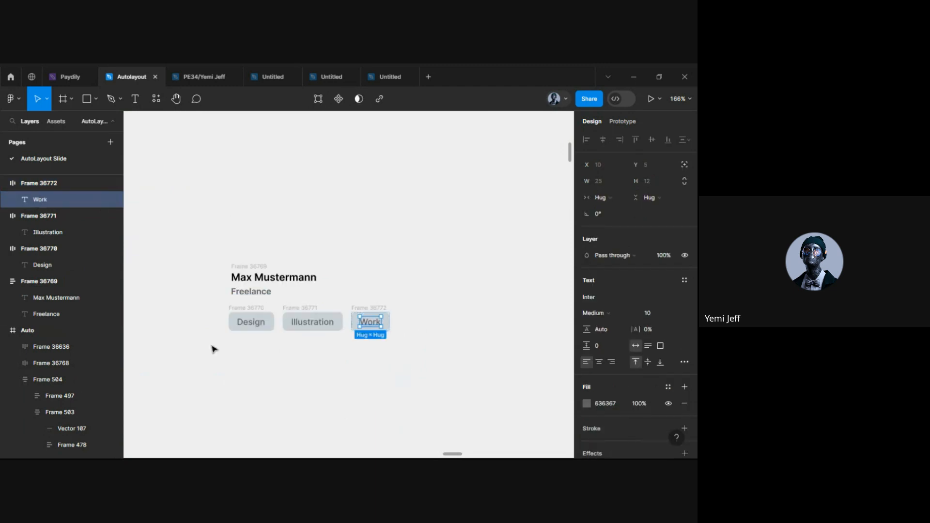
scroll(224, 345, "up", 3)
scroll(235, 304, "up", 3)
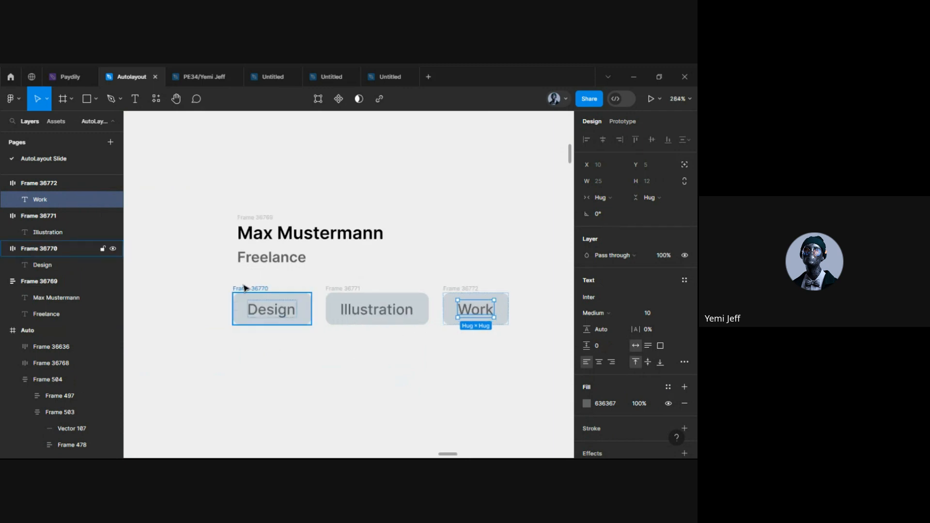
Select the Design, Illustration and Work chips and wrap them in an auto layout row
left_click(245, 288)
left_click(339, 292, "shift")
left_click(453, 292, "shift")
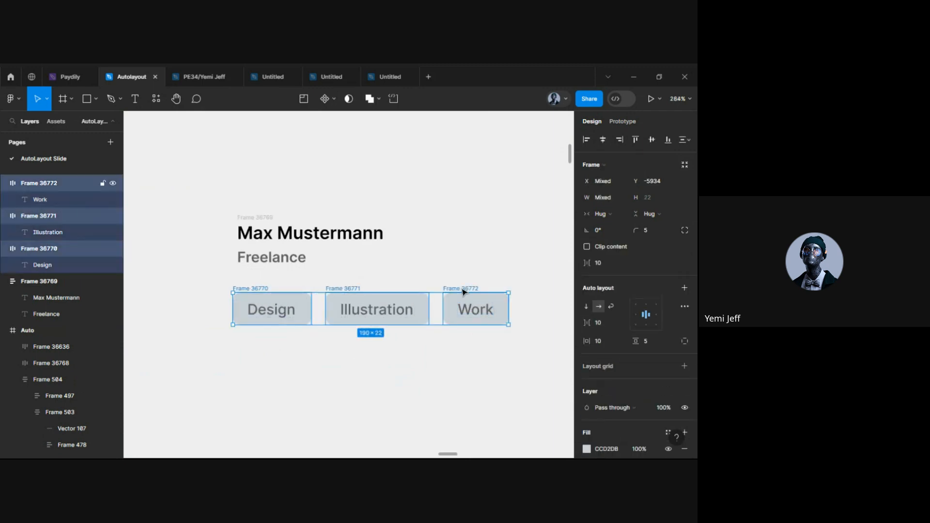
left_click(284, 351)
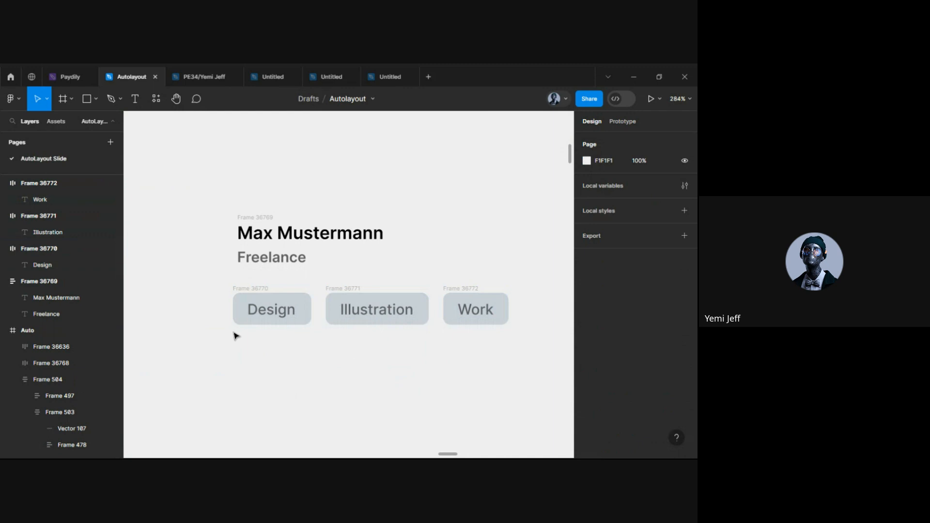
left_click(243, 297)
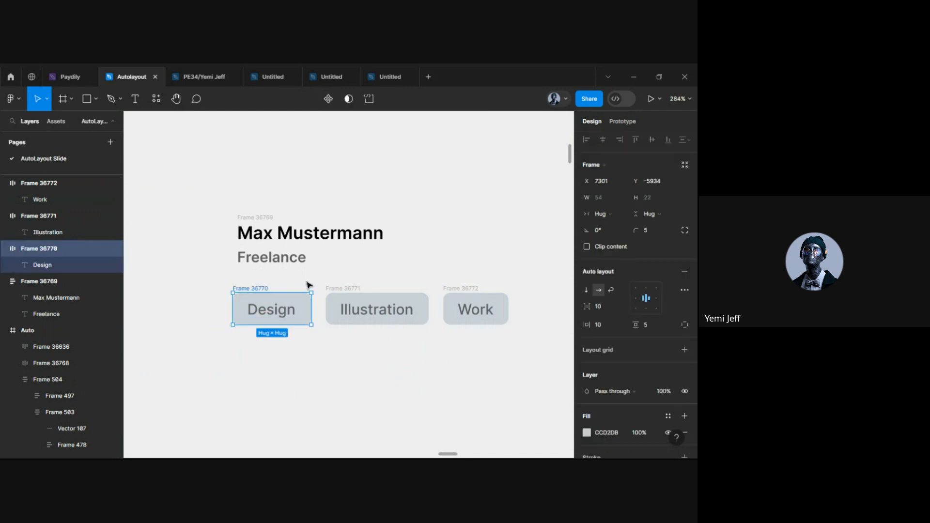
left_click(341, 294, "shift")
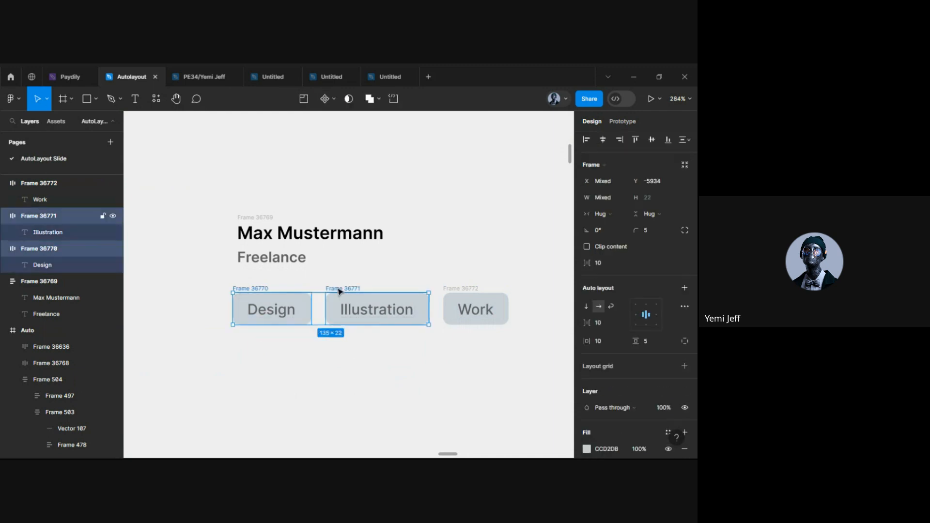
left_click(463, 288, "shift")
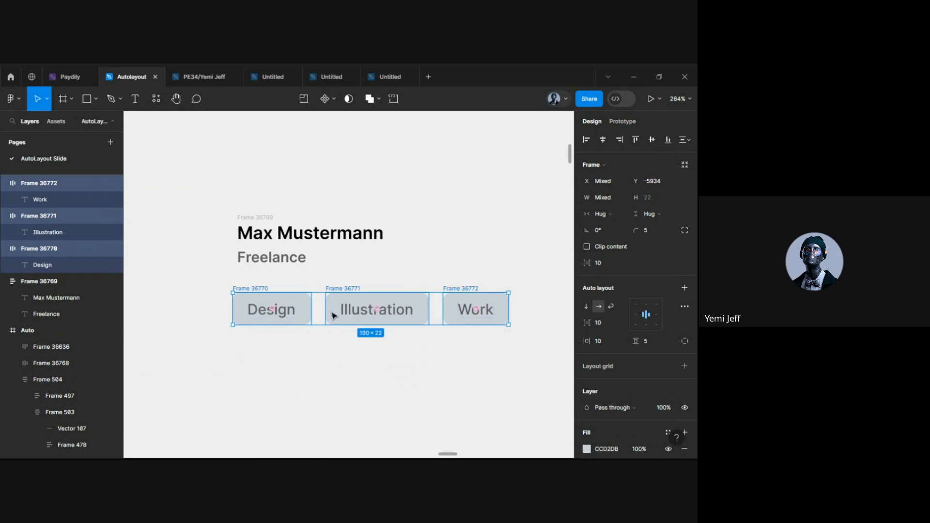
right_click(352, 300)
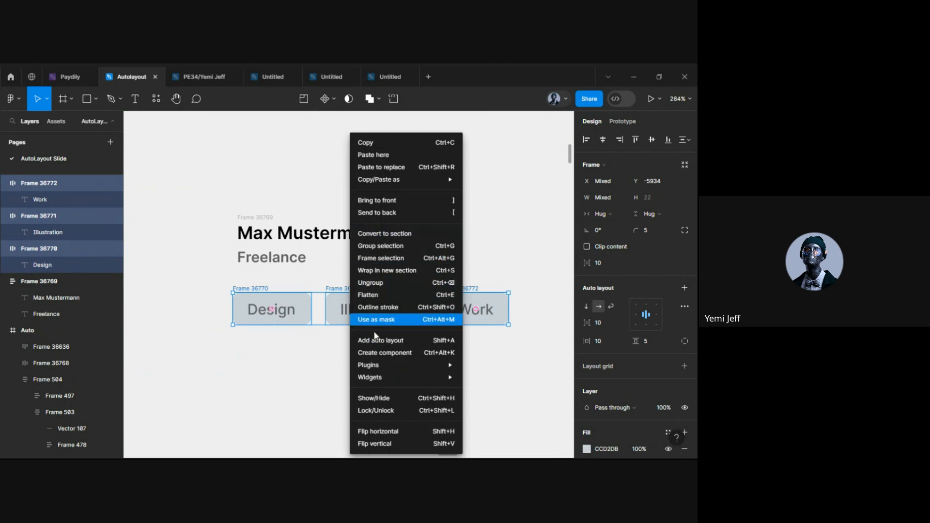
left_click(372, 343)
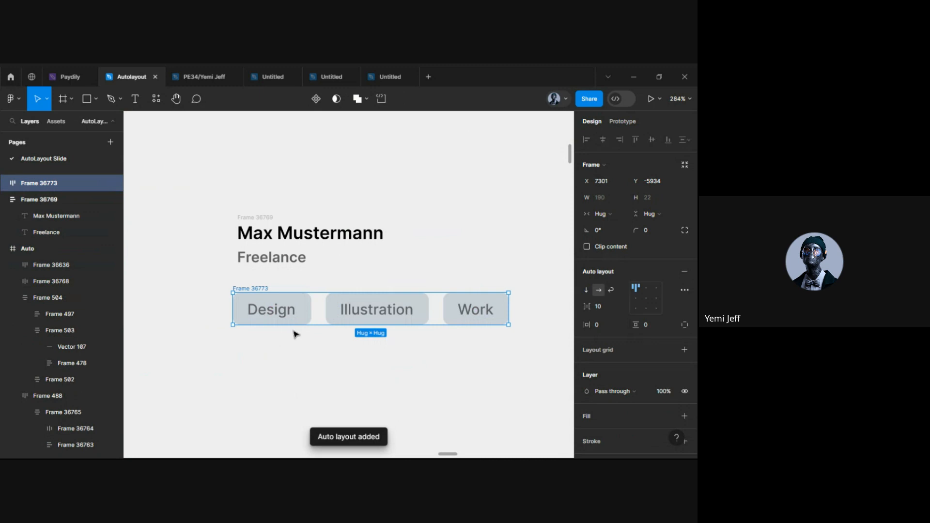
Set the chip row's horizontal gap to 5
scroll(349, 361, "down", 3)
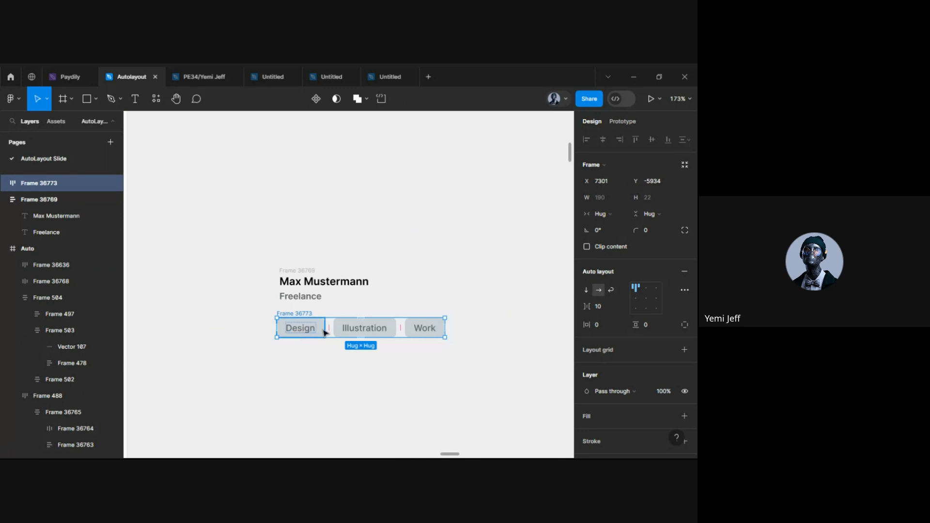
scroll(324, 330, "down", 3)
scroll(323, 339, "up", 5)
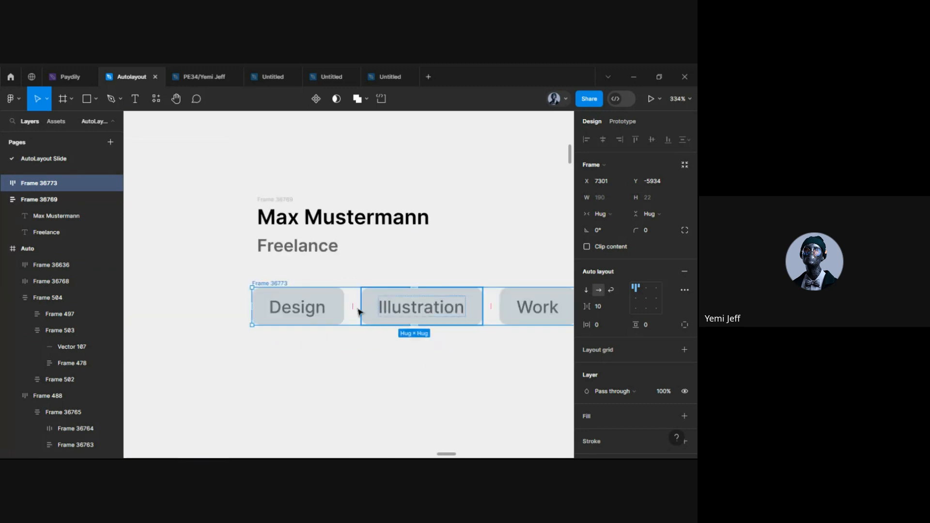
left_click(602, 306)
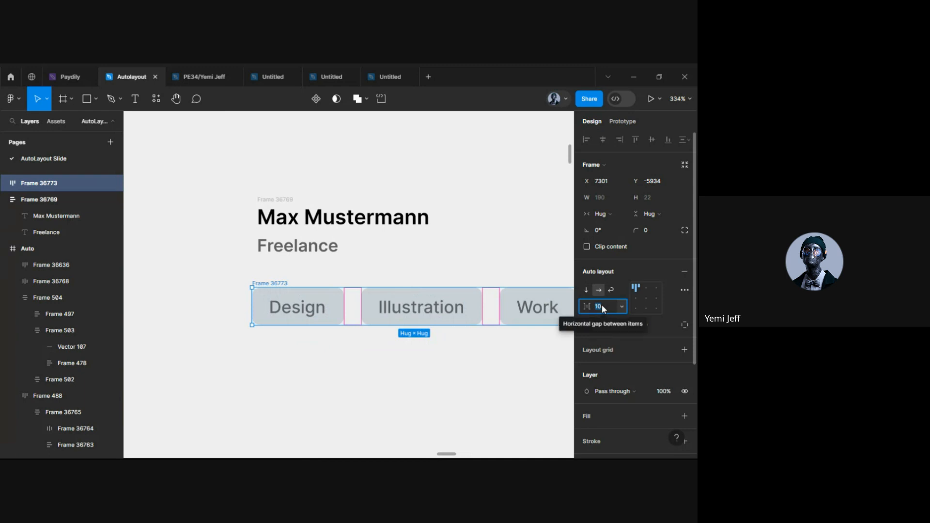
type("5")
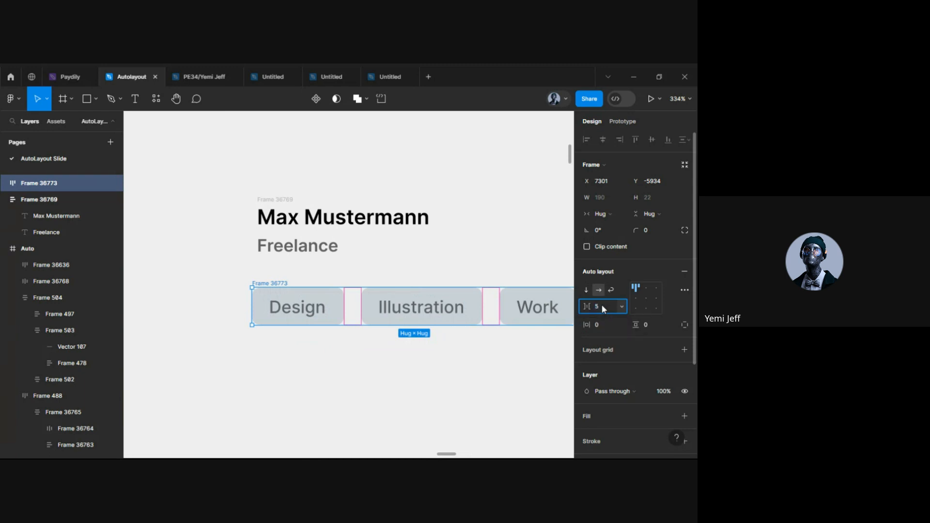
key("Return")
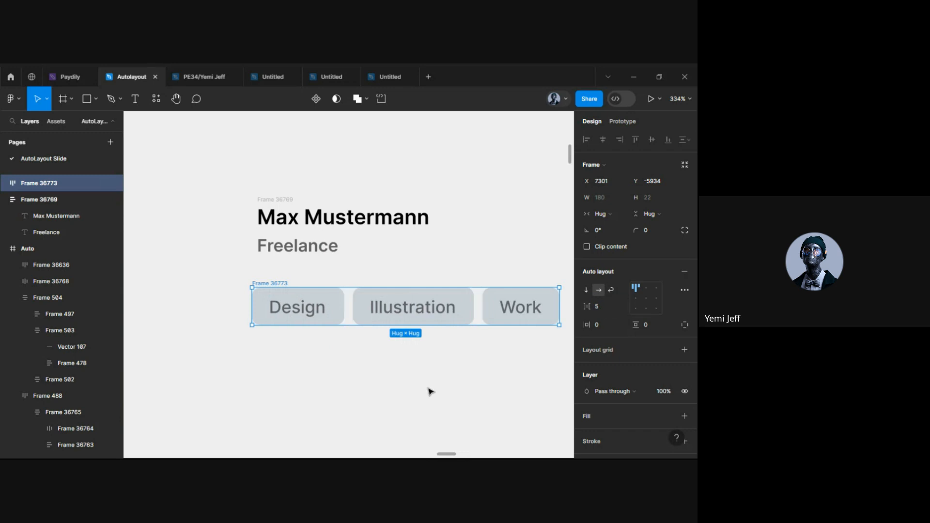
left_click(431, 391)
scroll(376, 378, "down", 5)
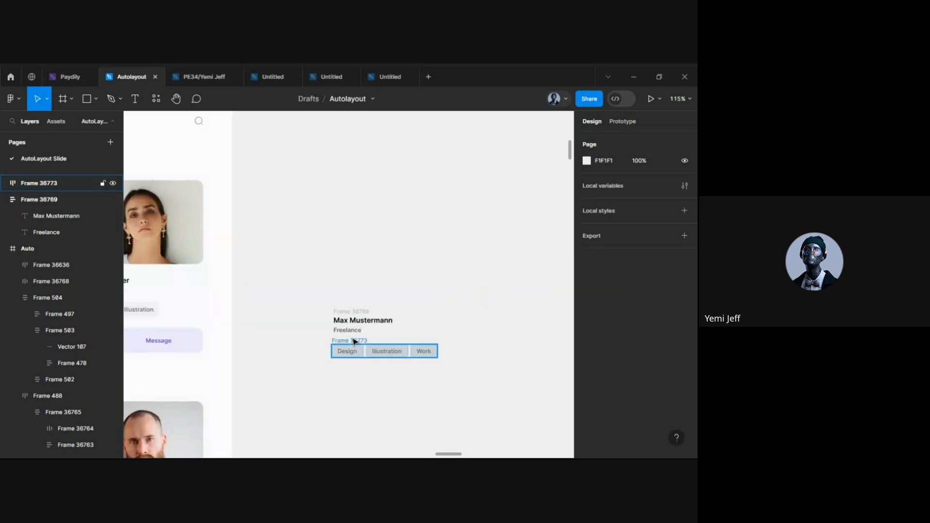
scroll(355, 342, "left", 3)
scroll(355, 342, "down", 2)
scroll(355, 341, "left", 8)
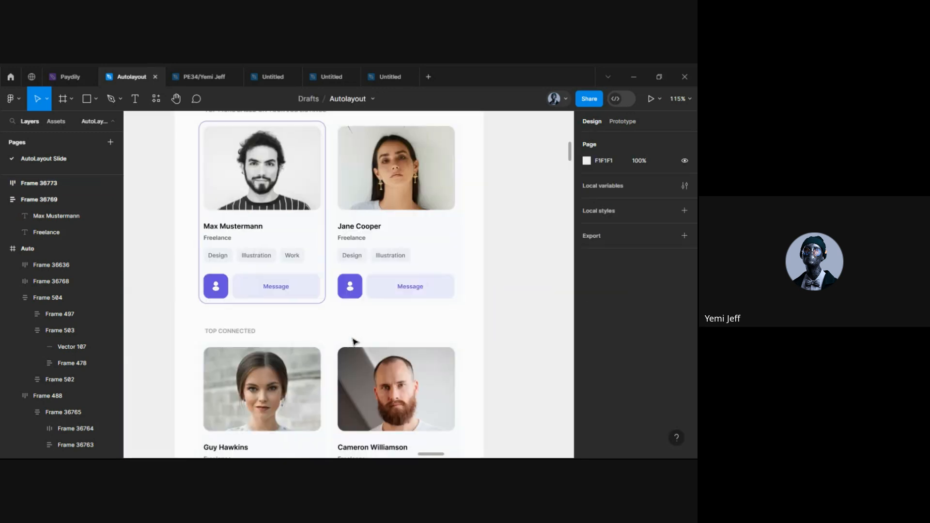
scroll(216, 283, "up", 5)
left_click(229, 287)
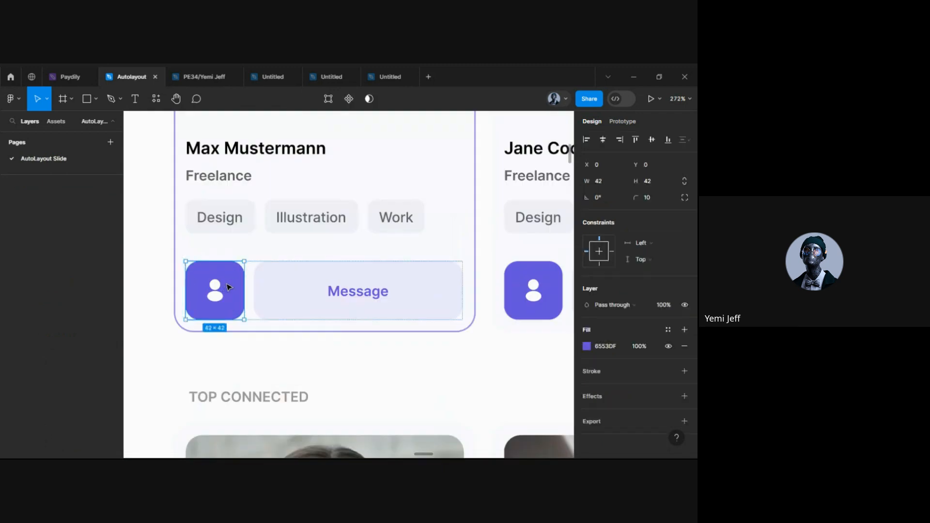
double_click(229, 286)
scroll(227, 289, "down", 5)
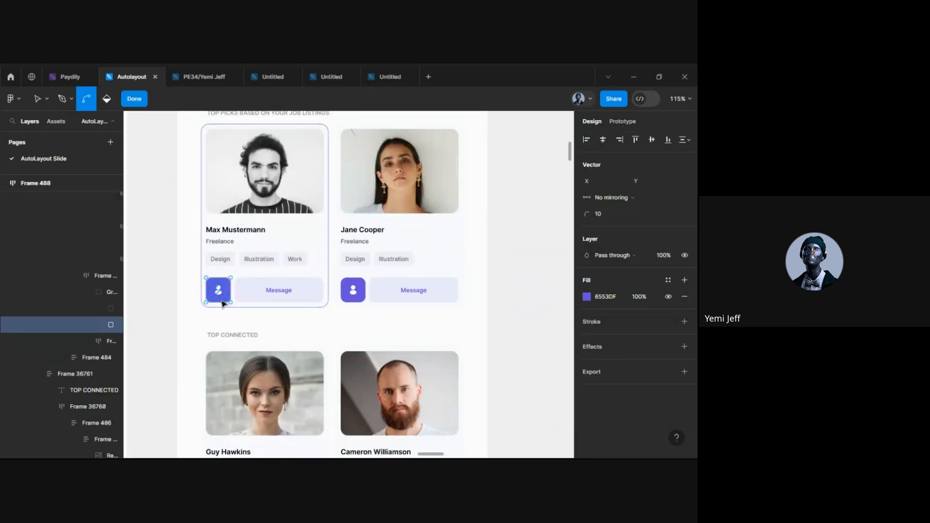
scroll(223, 303, "up", 3)
key("v")
scroll(213, 297, "down", 6)
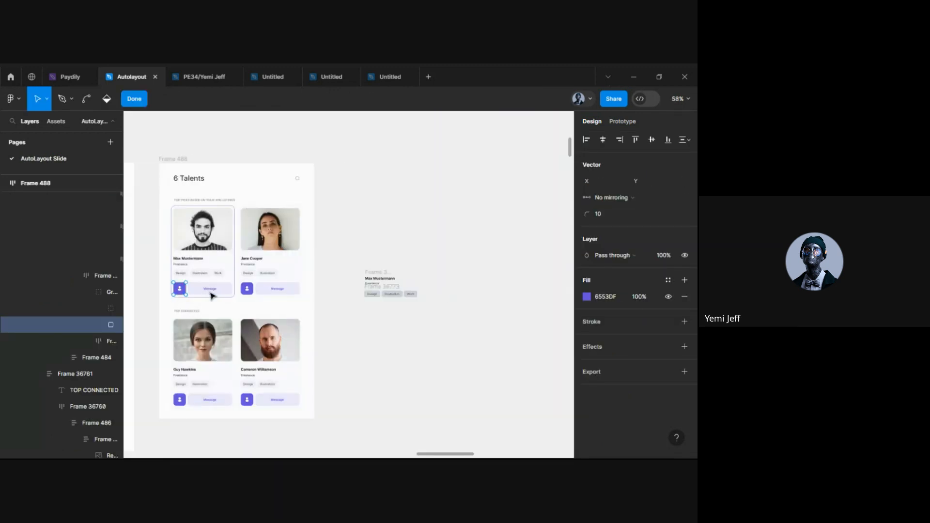
scroll(307, 307, "up", 6)
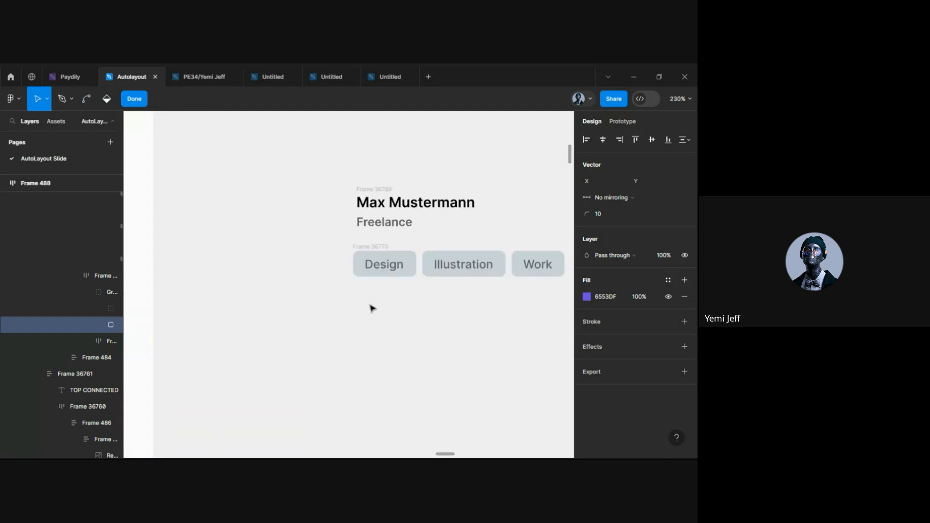
left_click_drag(353, 290, 392, 311)
key("Escape")
key("Escape")
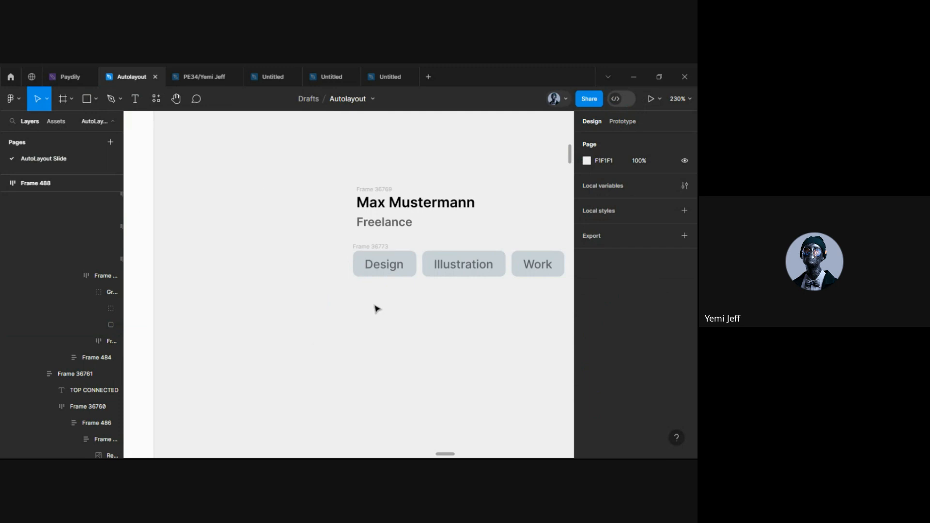
key("r")
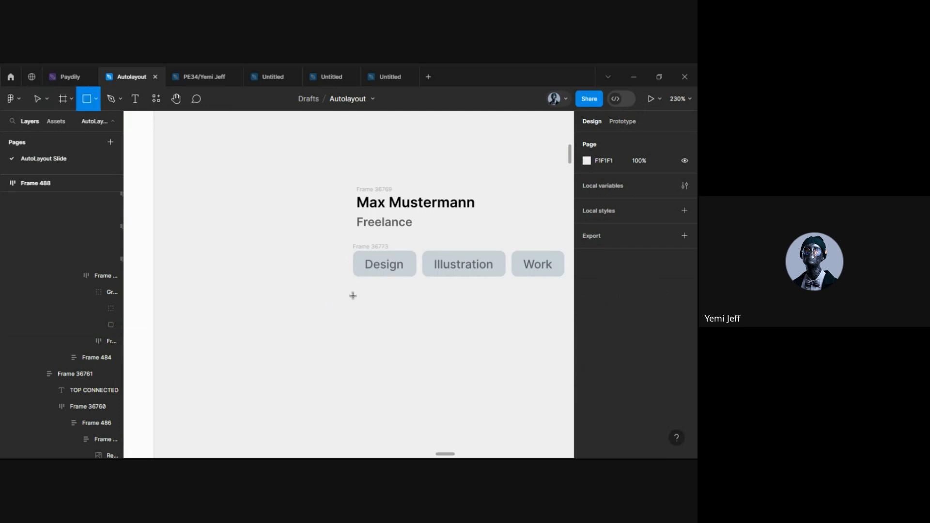
Draw a grey square below the Design chip and resize it to 39×39
left_click_drag(353, 292, 400, 340)
scroll(386, 317, "up", 5, "ctrl")
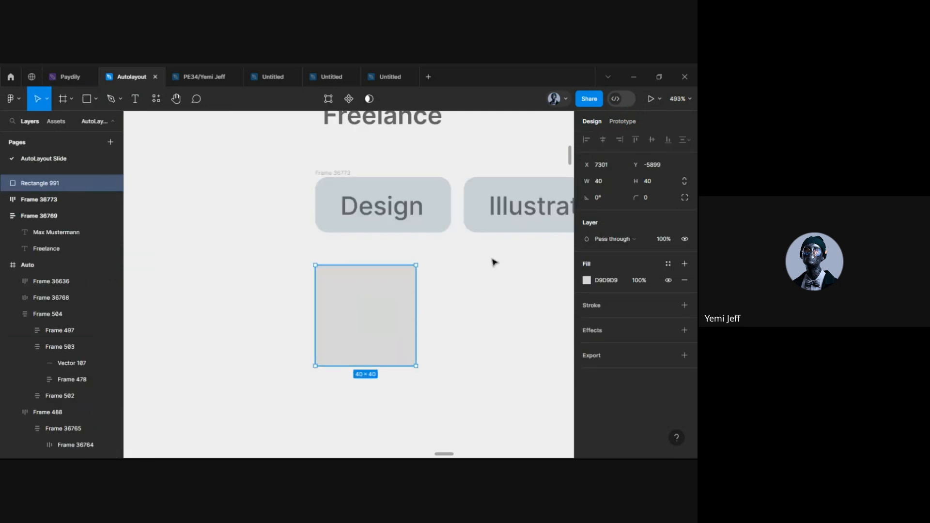
left_click(88, 102)
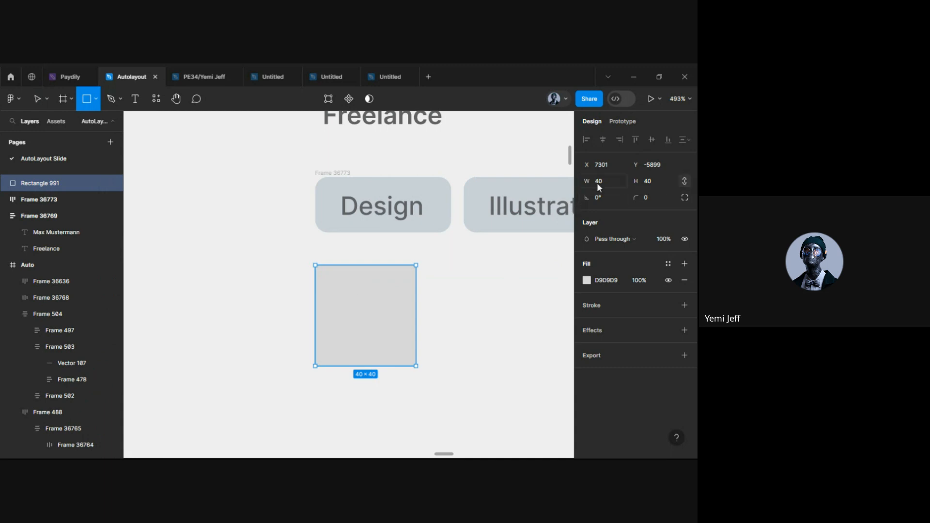
left_click_drag(597, 182, 596, 184)
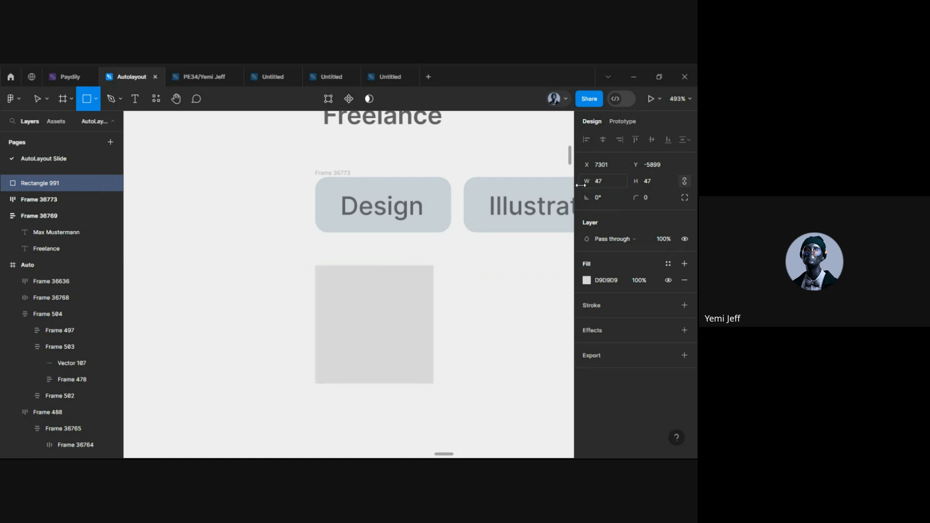
left_click_drag(504, 282, 570, 182)
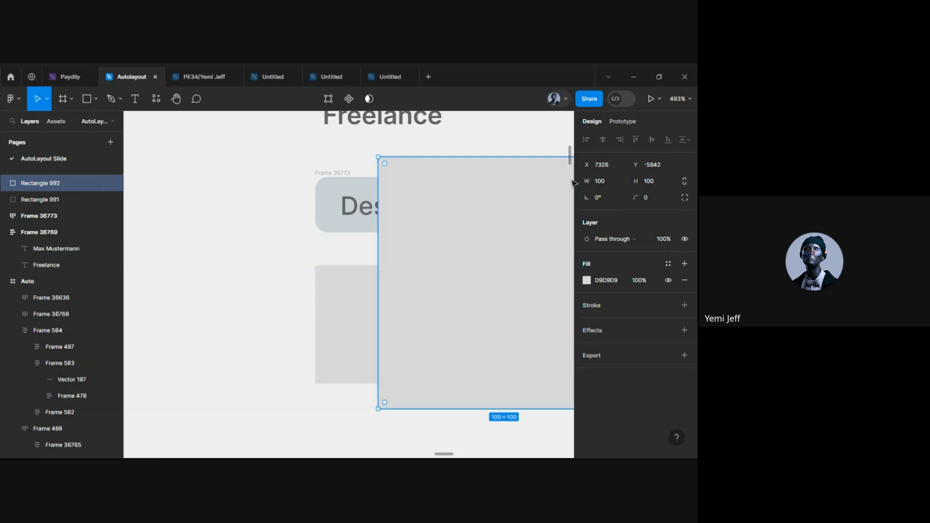
key("ctrl+z")
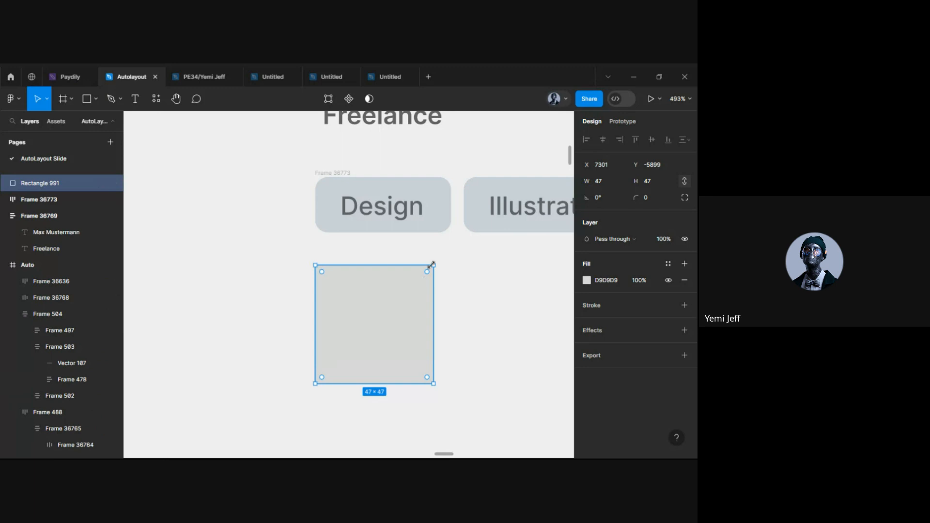
left_click_drag(432, 265, 422, 275)
left_click_drag(537, 258, 624, 183)
left_click(387, 340)
Round the square's corners to 10 and nudge it into place under the chips
left_click(646, 200)
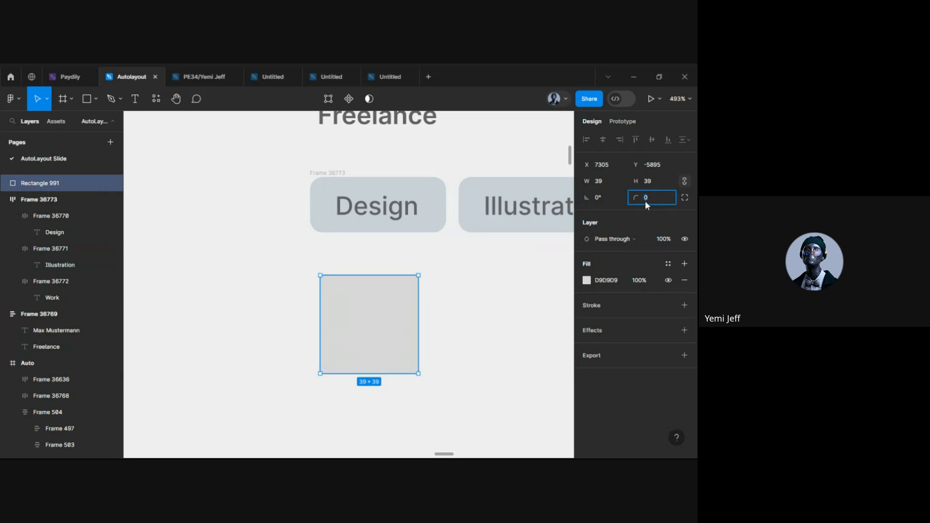
type("5")
key("Return")
left_click(450, 292)
left_click(409, 364)
left_click(653, 199)
type("10")
key("Return")
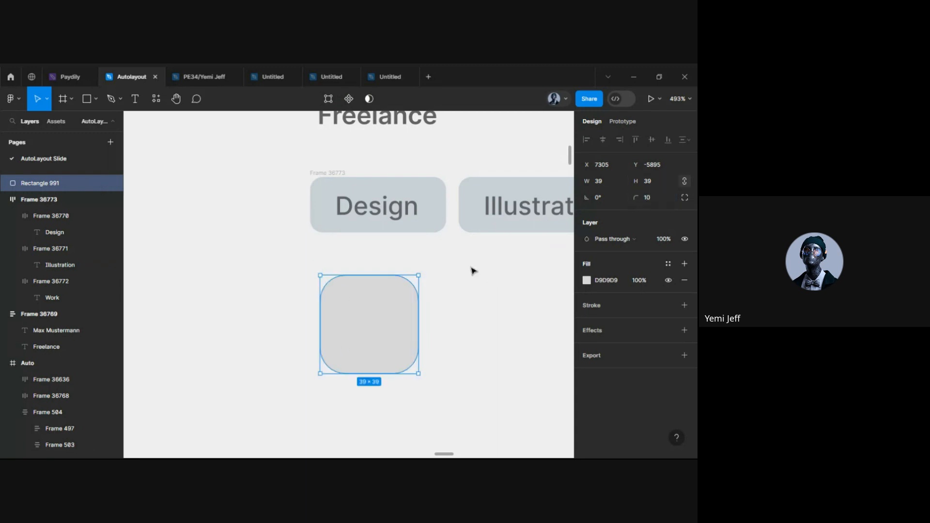
key("Escape")
left_click_drag(361, 342, 341, 348)
left_click(449, 332)
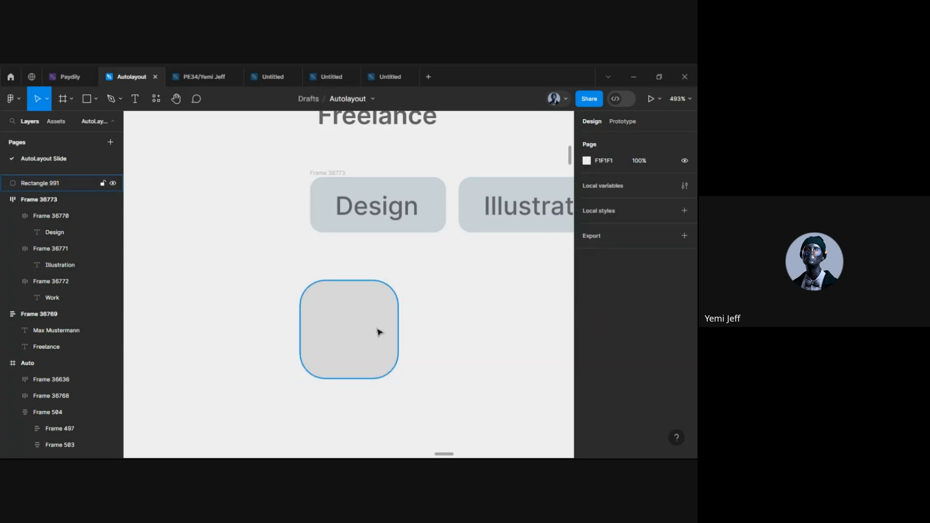
Draw a small black circle for the head inside the rounded square
scroll(379, 332, "down", 4)
scroll(311, 295, "left", 13)
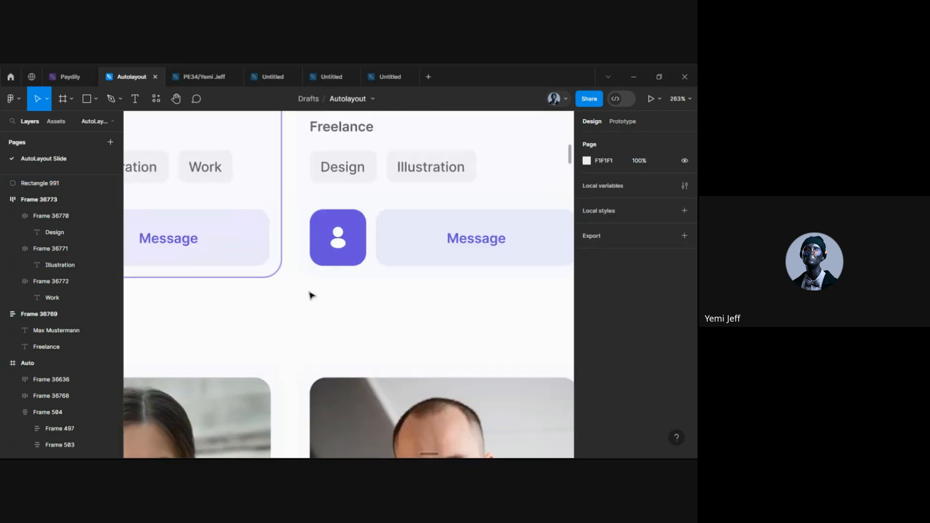
scroll(366, 256, "up", 5)
scroll(370, 232, "down", 5)
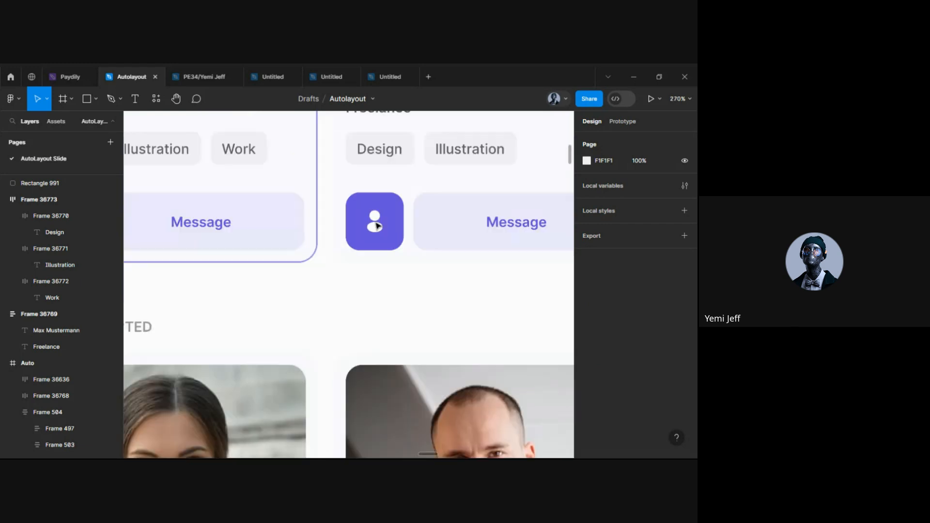
scroll(255, 272, "right", 15)
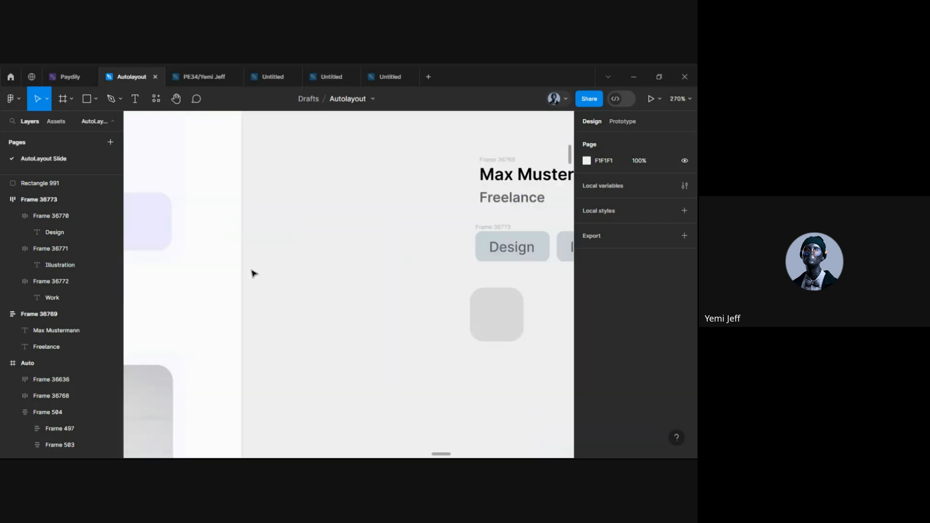
scroll(445, 316, "up", 5)
scroll(444, 315, "right", 3)
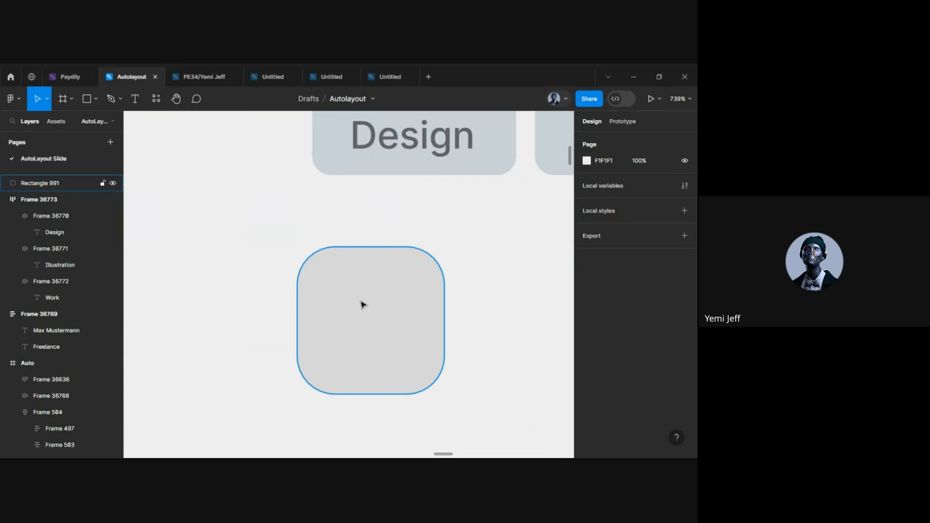
key("o")
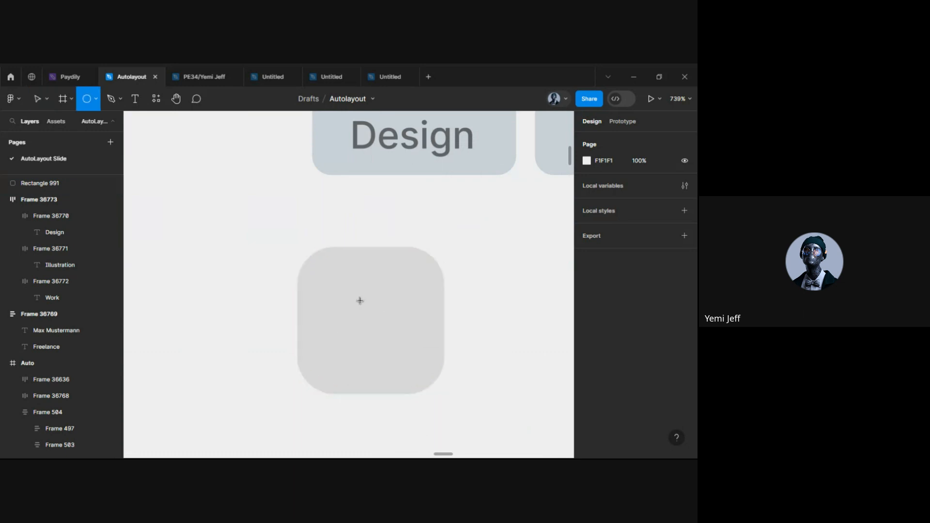
left_click_drag(361, 288, 392, 326)
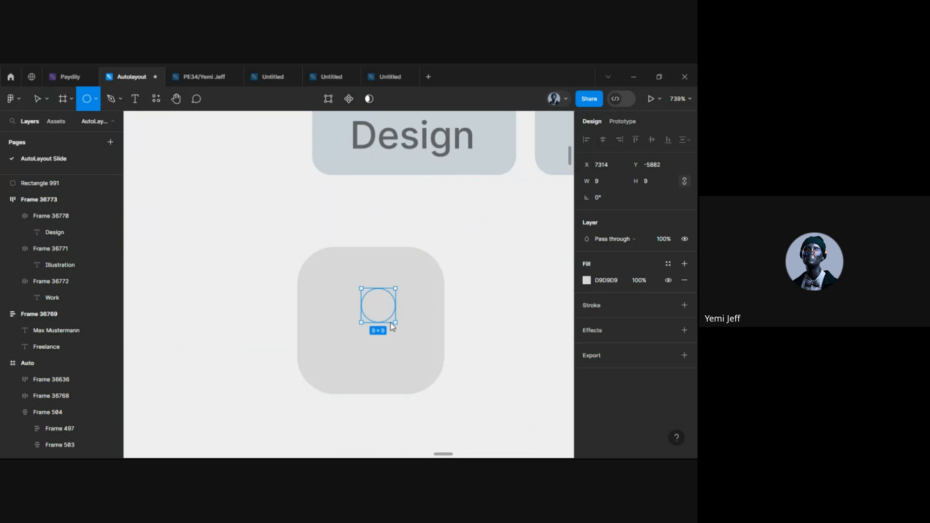
left_click(587, 280)
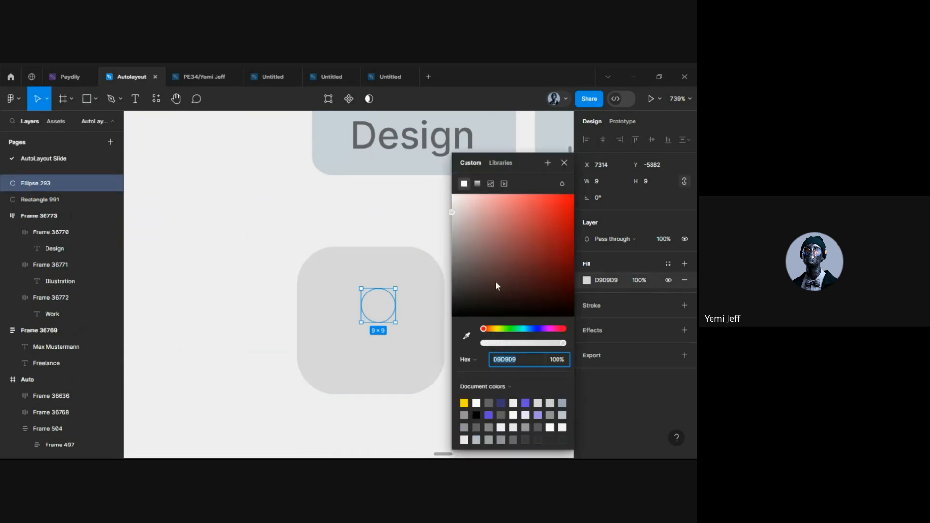
left_click_drag(495, 280, 451, 316)
mouse_move(378, 308)
left_mouse_down()
mouse_move(367, 305)
mouse_move(371, 295)
left_mouse_up()
left_click(372, 342)
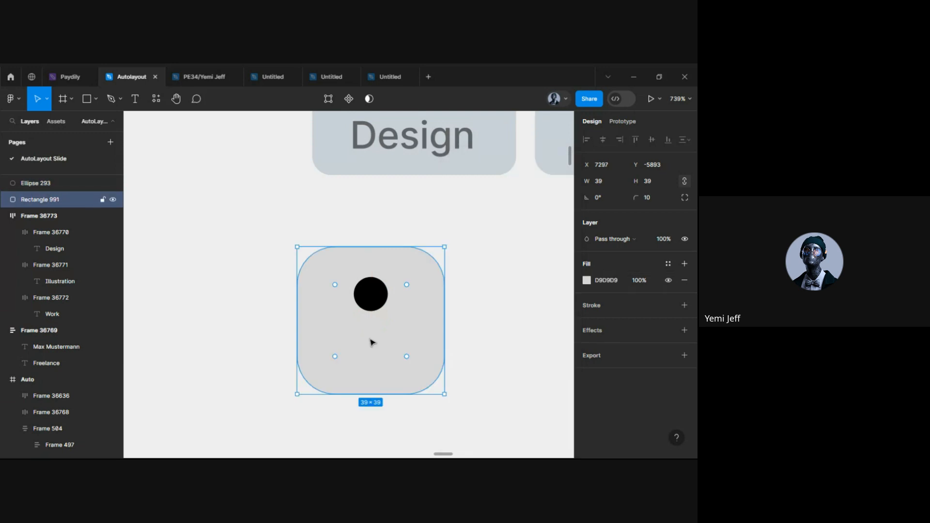
Draw a flat black ellipse for the body below the circle
key("o")
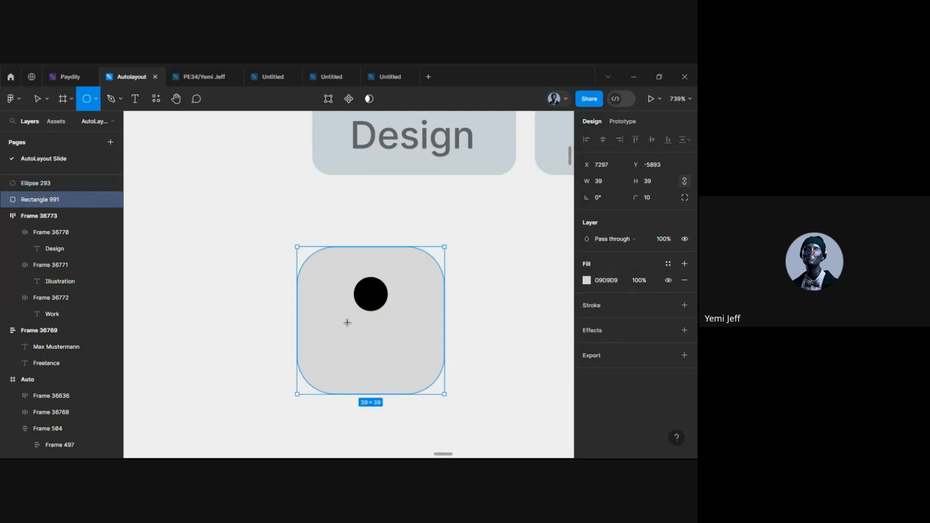
left_click_drag(346, 318, 377, 332)
left_click(587, 280)
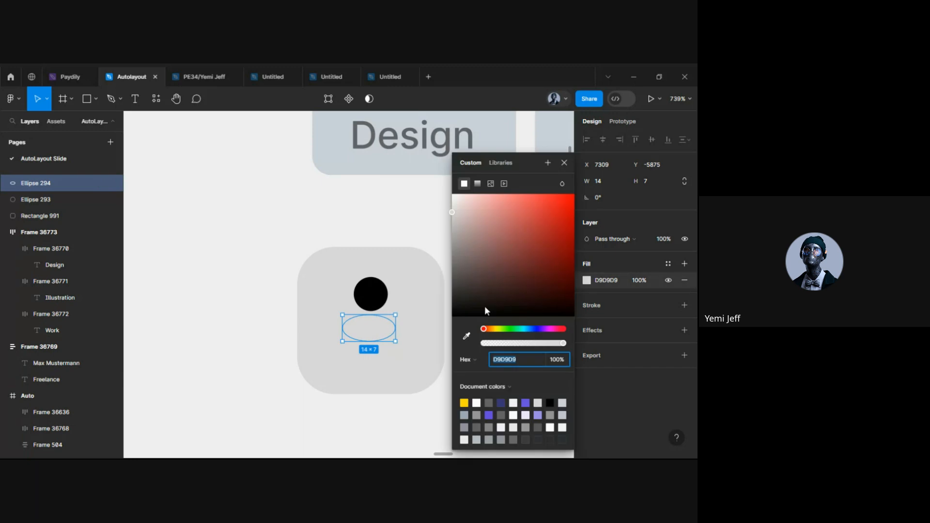
left_click(549, 403)
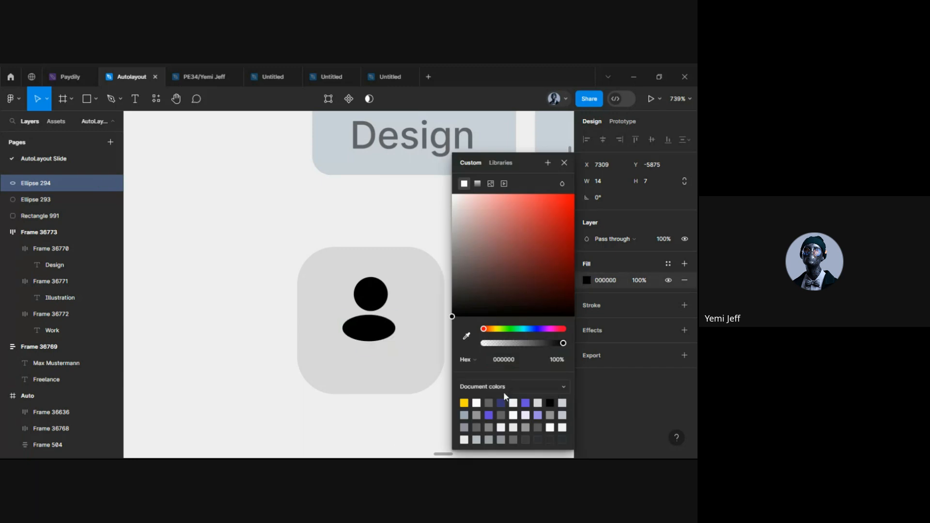
left_click(398, 441)
double_click(369, 329)
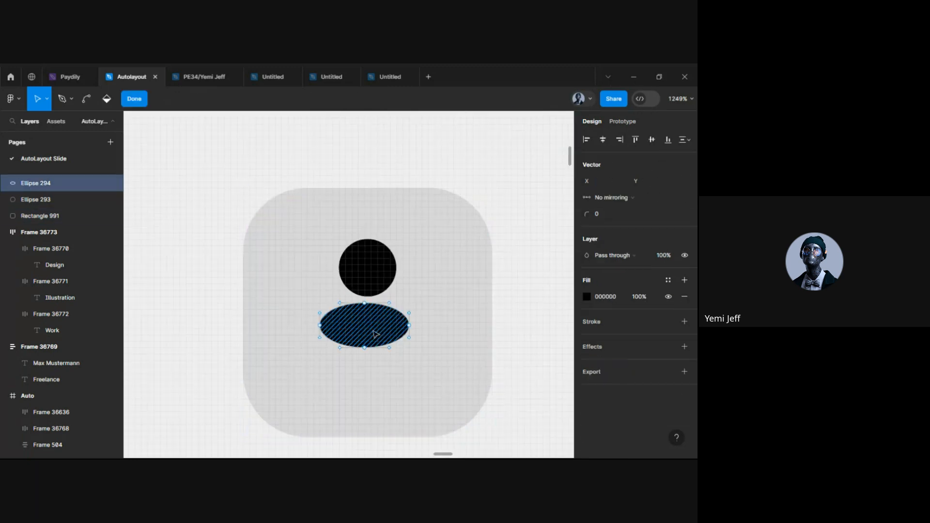
key("Escape")
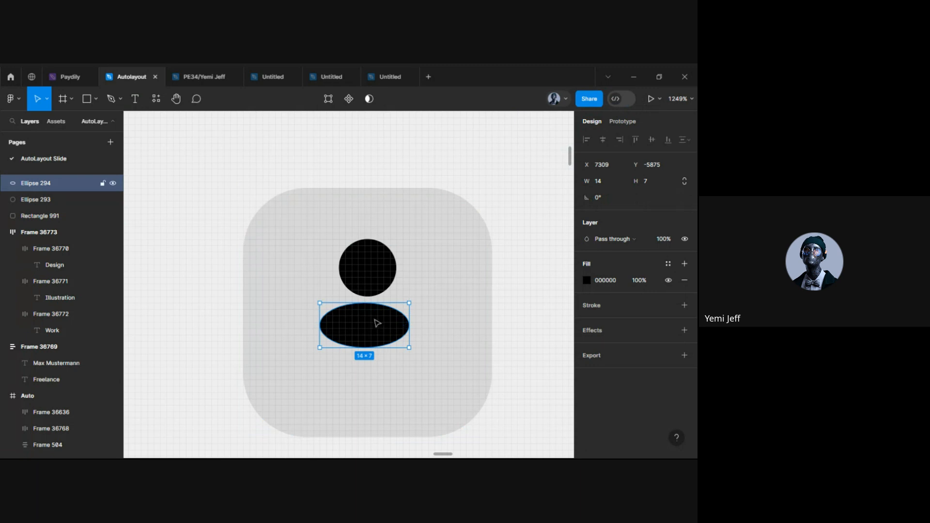
left_click_drag(376, 322, 380, 321)
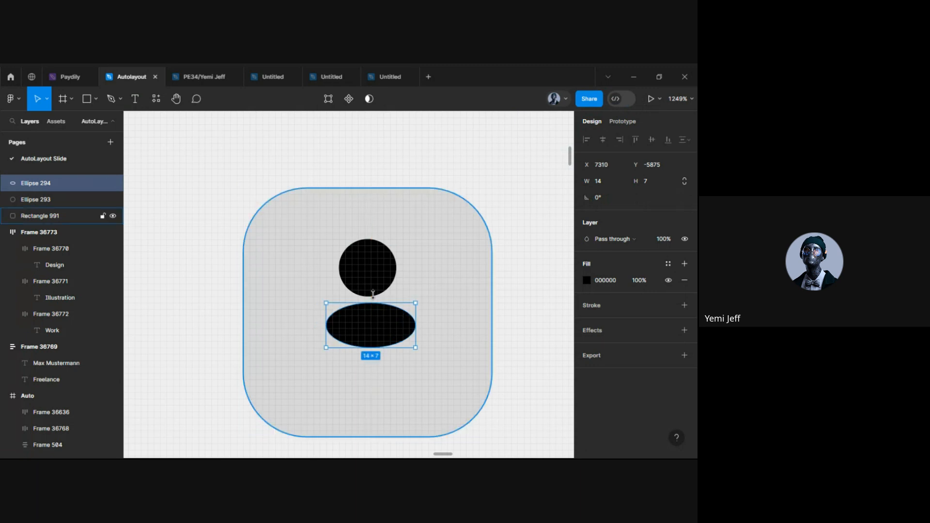
Centre the head over the body in the square and close the gap between them
left_click(36, 199, "shift")
left_click(602, 140)
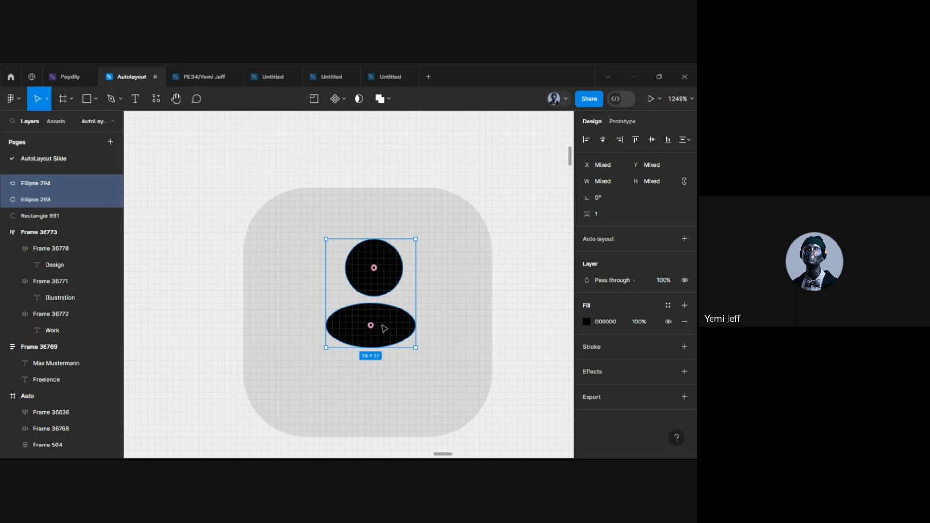
left_click_drag(385, 331, 368, 327)
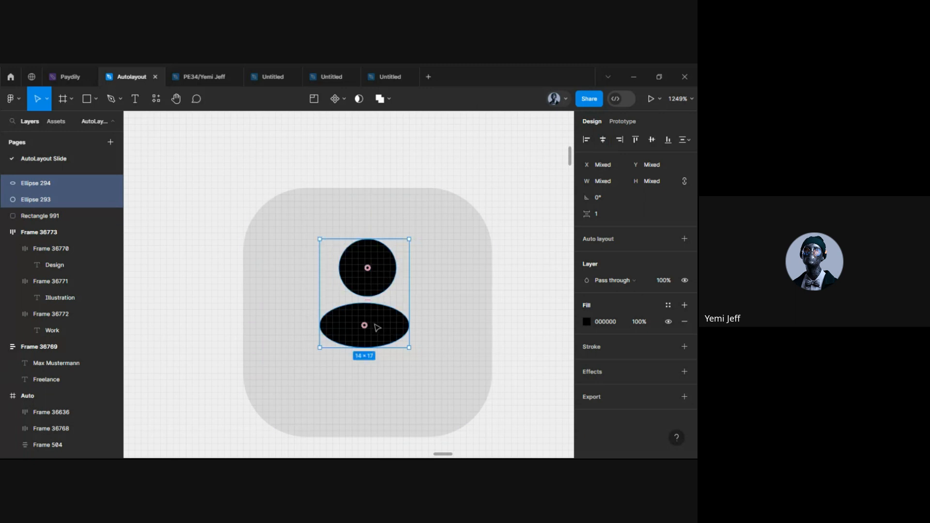
scroll(390, 361, "down", 3)
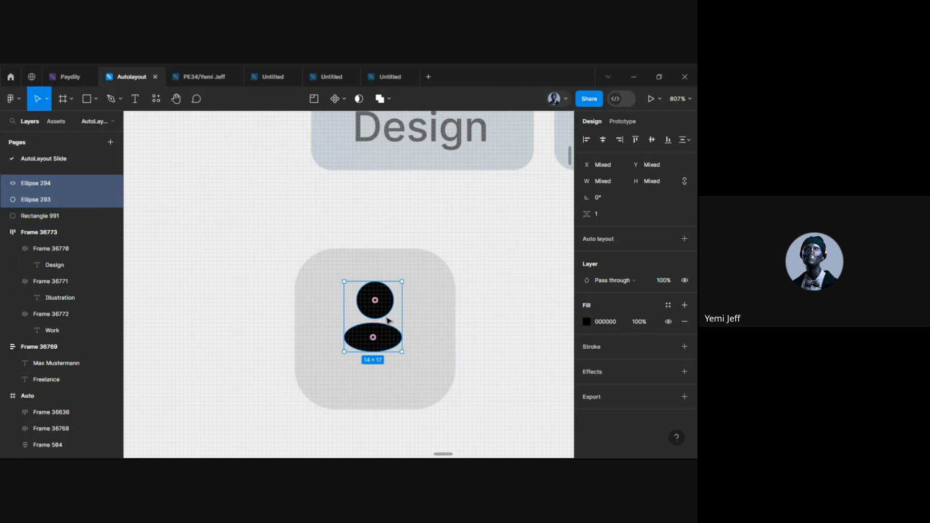
scroll(385, 317, "up", 5)
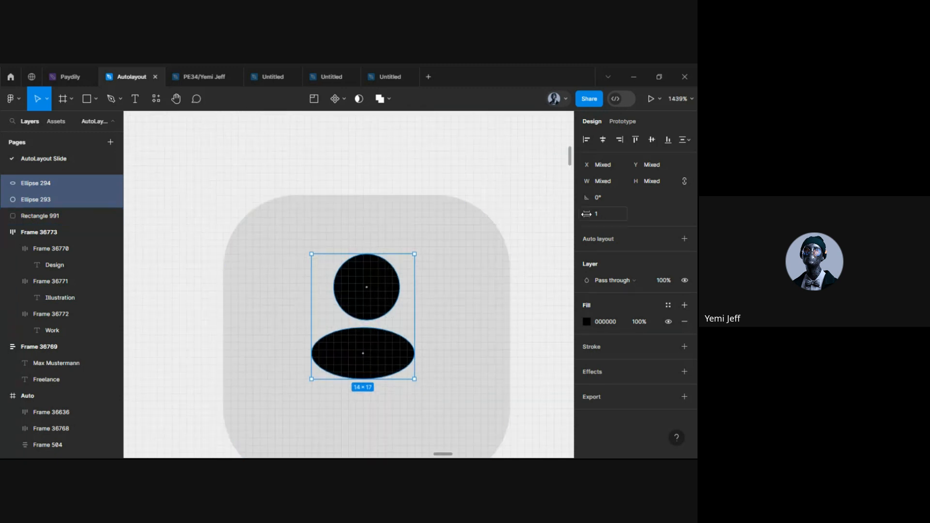
left_click_drag(585, 214, 586, 225)
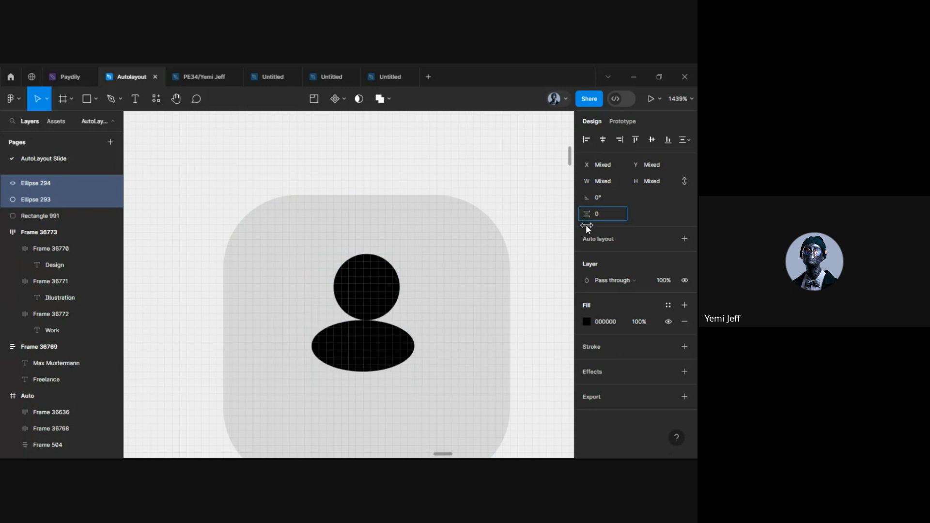
left_click(375, 359)
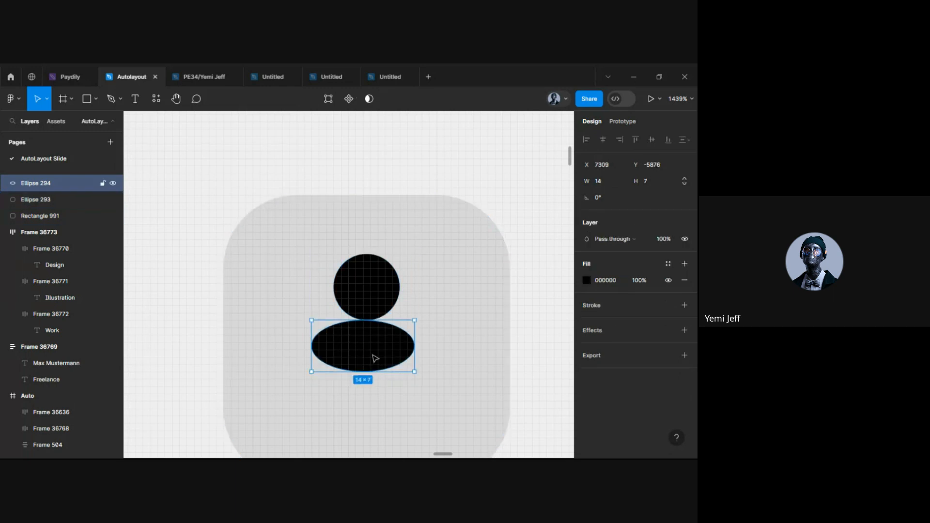
Replace the body ellipse with a black rectangle centred under the circle
key("Delete")
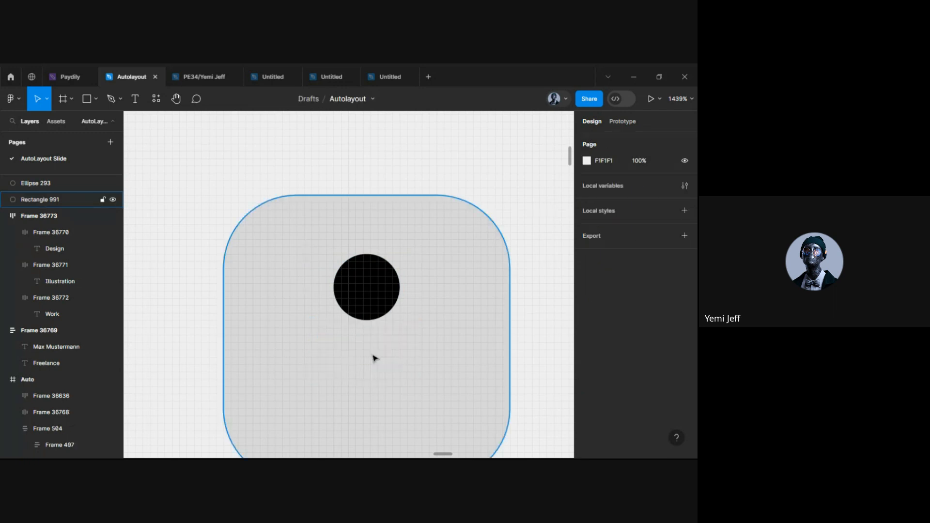
key("r")
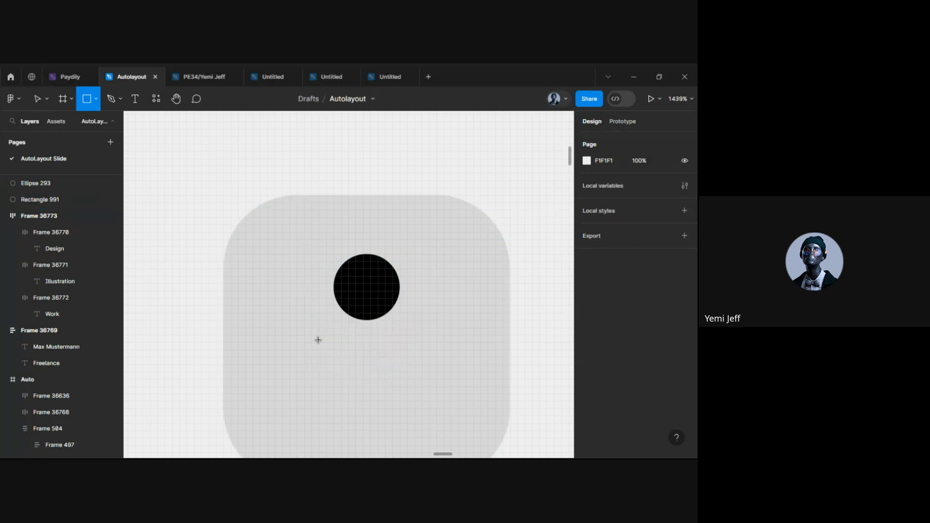
mouse_move(318, 342)
left_mouse_down()
mouse_move(397, 353)
mouse_move(411, 380)
left_mouse_up()
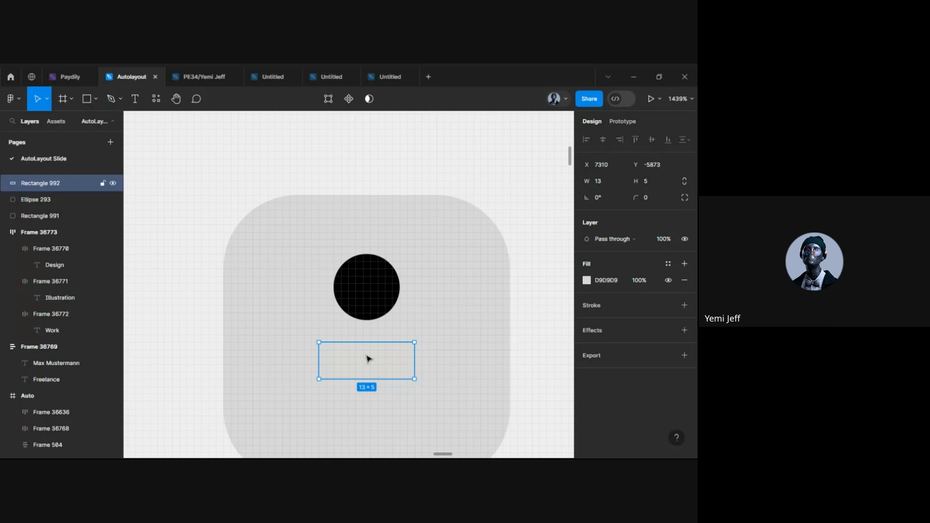
key("Escape")
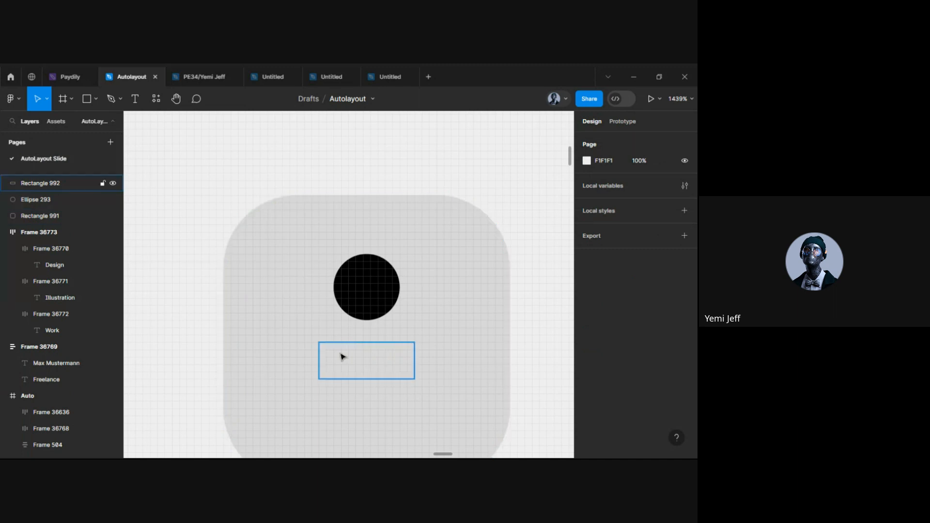
key("r")
mouse_move(326, 342)
left_mouse_down()
mouse_move(385, 349)
mouse_move(426, 393)
left_mouse_up()
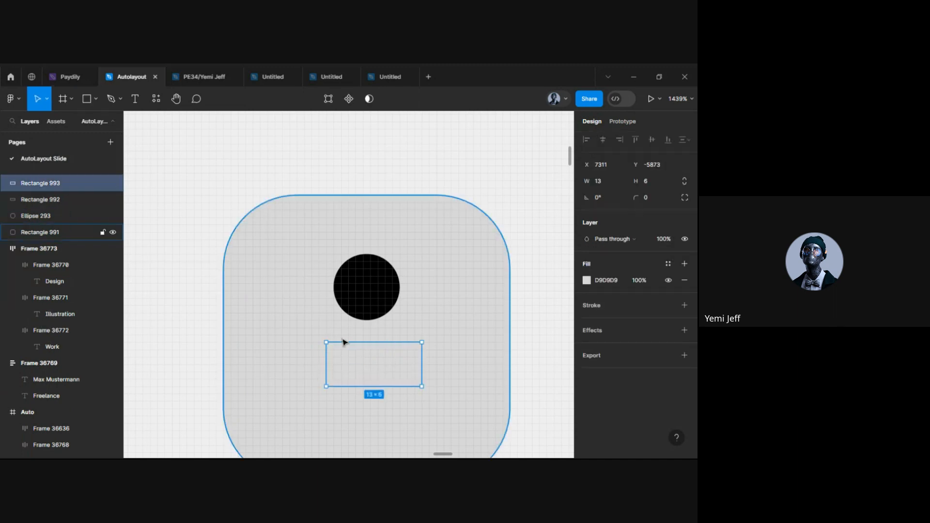
left_click(322, 358)
key("Delete")
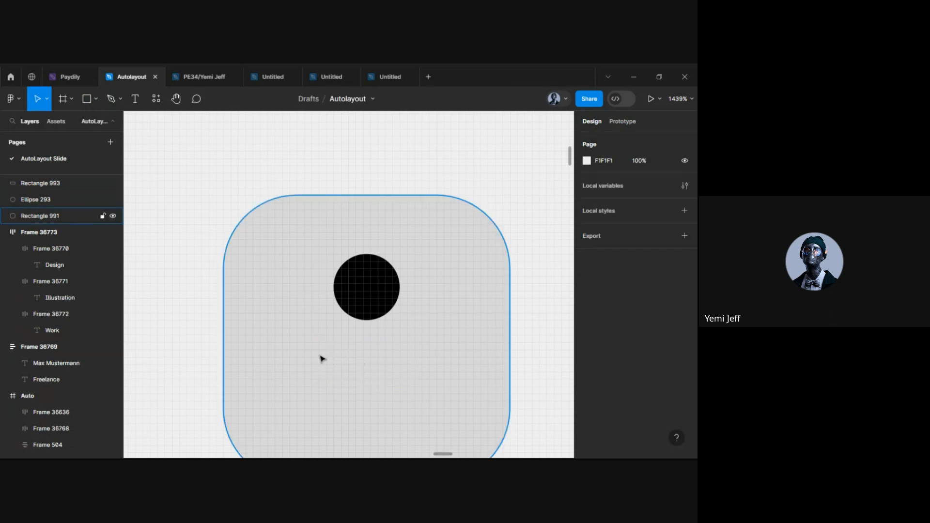
left_click_drag(365, 369, 365, 352)
left_click(586, 280)
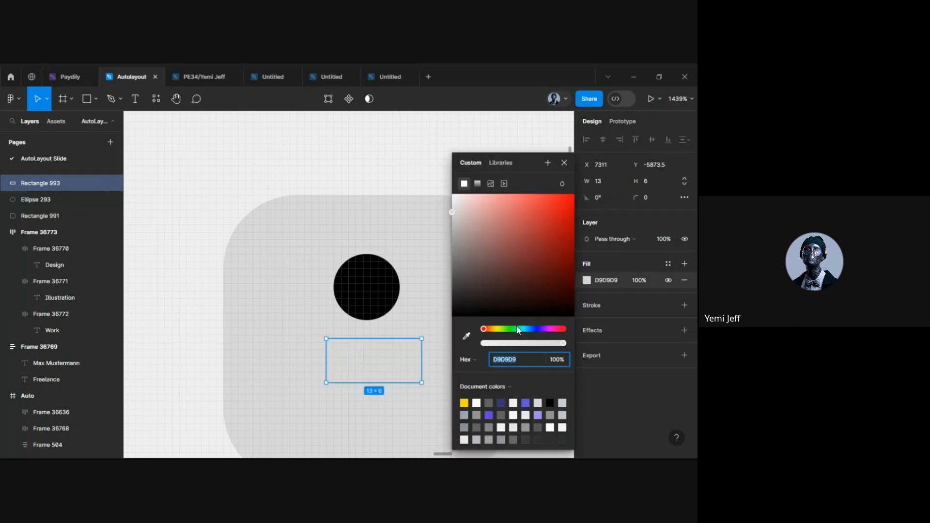
left_click(549, 402)
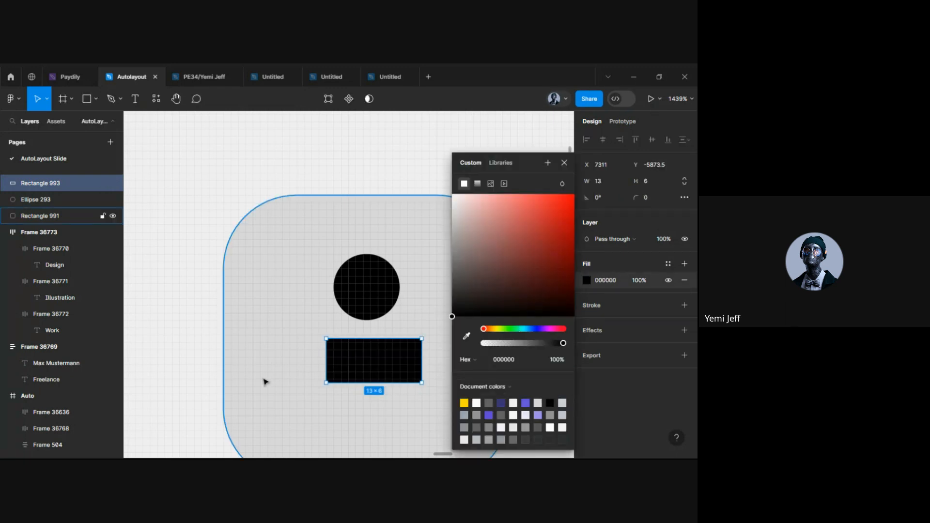
left_click(264, 396)
mouse_move(382, 365)
left_mouse_down()
mouse_move(374, 349)
mouse_move(377, 379)
left_mouse_up()
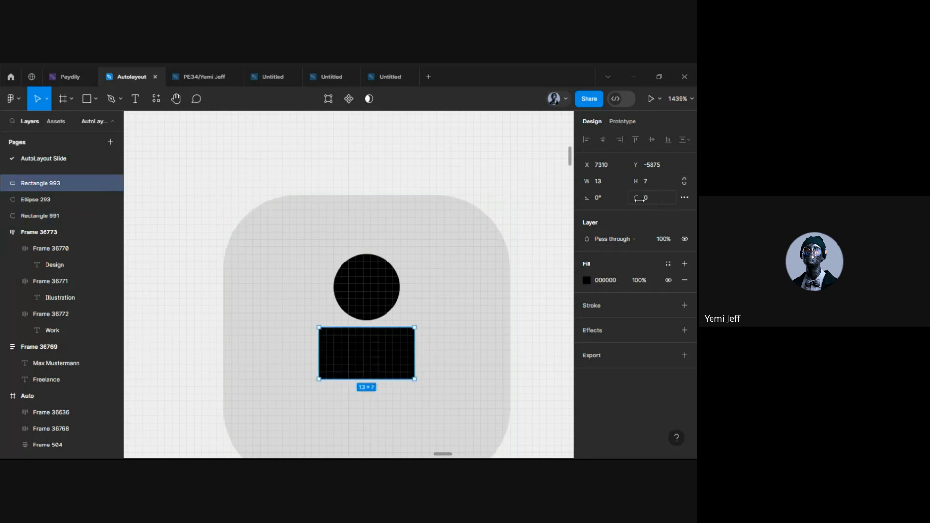
Round the body rectangle's corners to 4
left_click(683, 197)
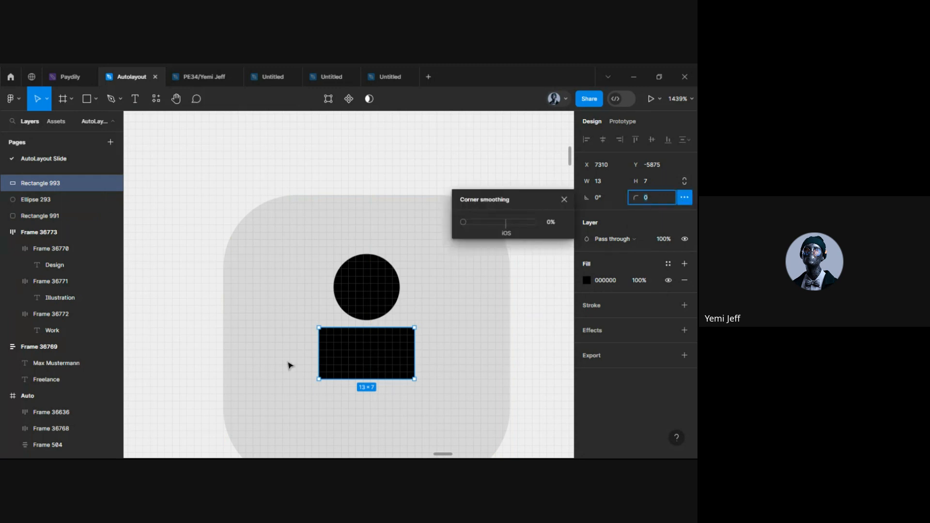
left_click_drag(186, 381, 329, 344)
left_click(339, 344)
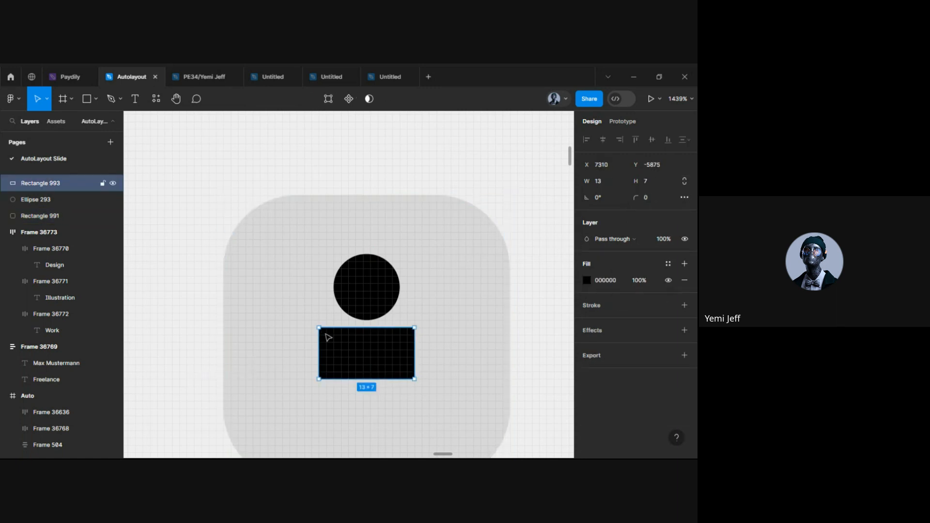
double_click(332, 336)
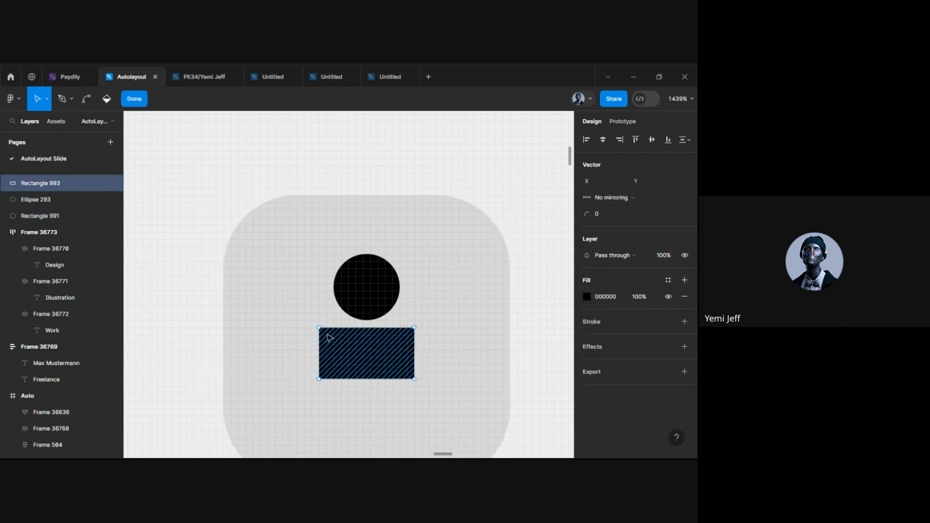
left_click_drag(319, 328, 333, 338)
key("ctrl+z")
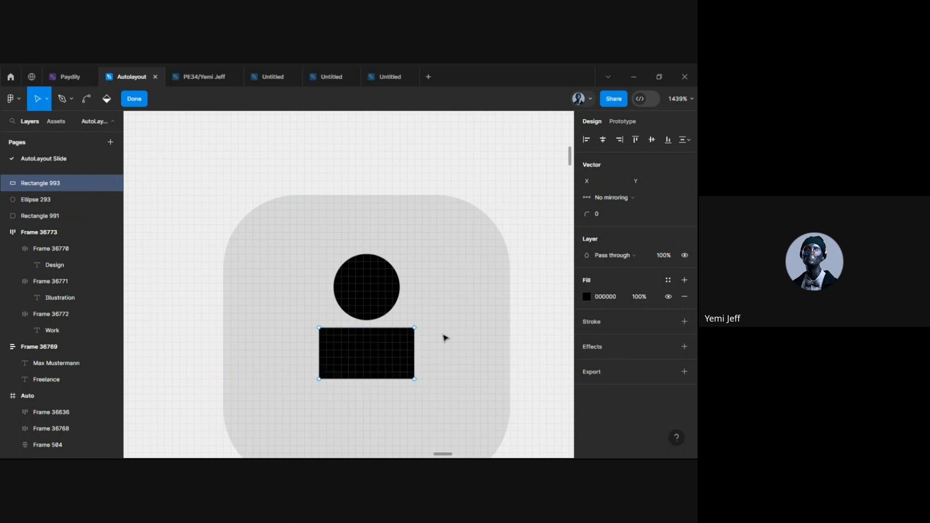
key("Escape")
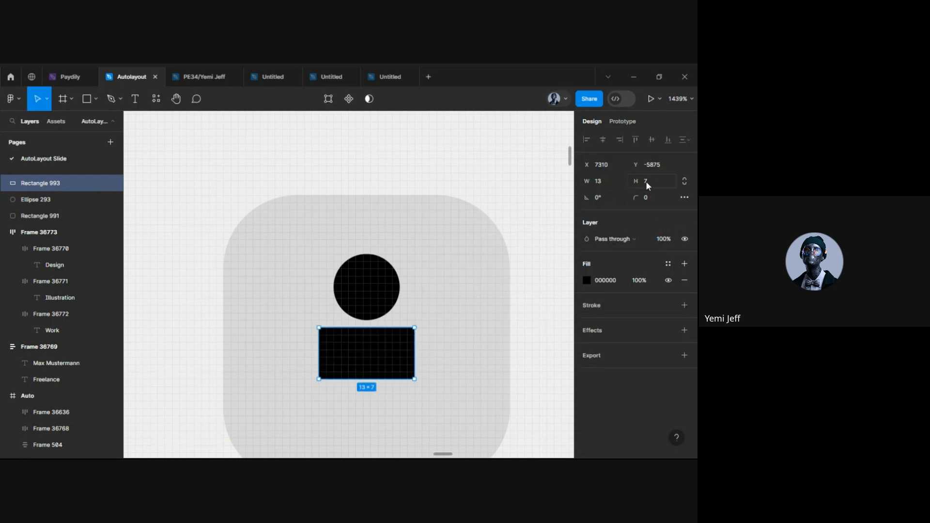
left_click_drag(636, 197, 681, 200)
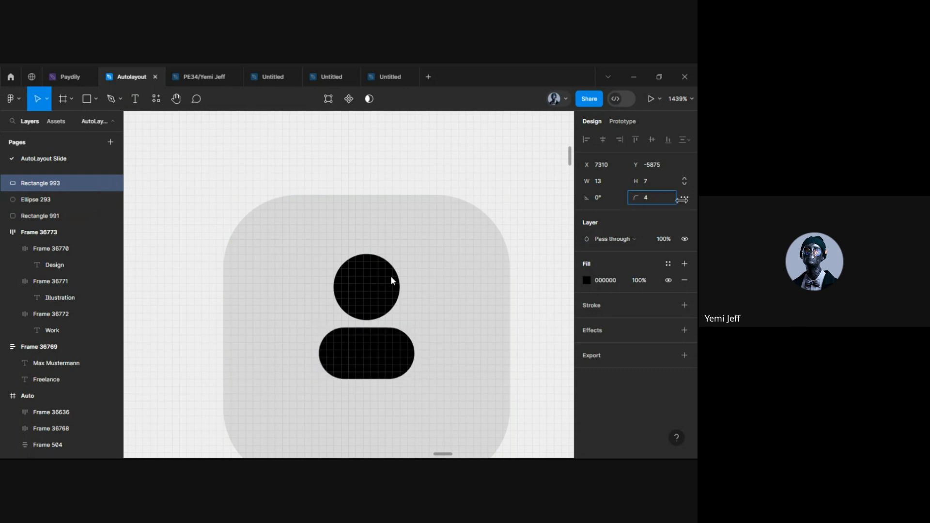
left_click(556, 378)
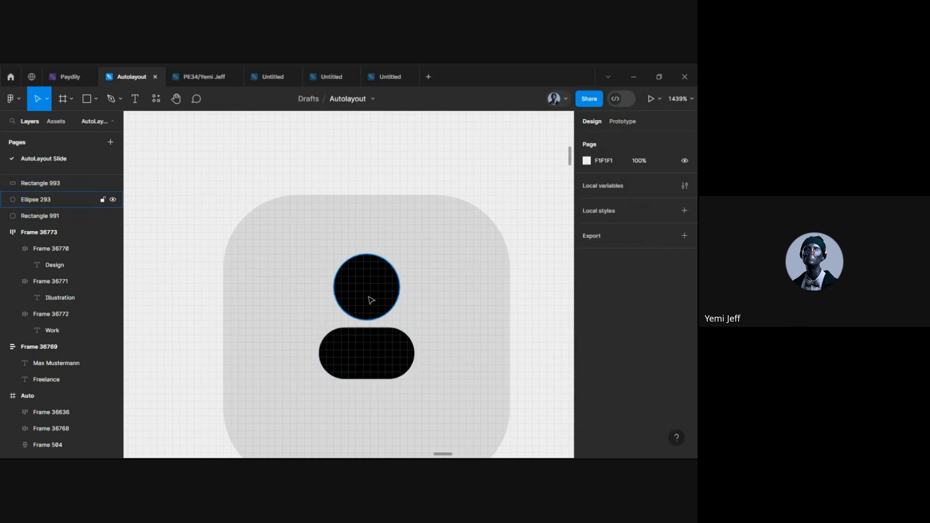
left_click(369, 357)
Wrap head and body in an auto-layout group with a tighter gap, centred in the square
left_click(390, 310, "shift")
scroll(379, 370, "down", 5)
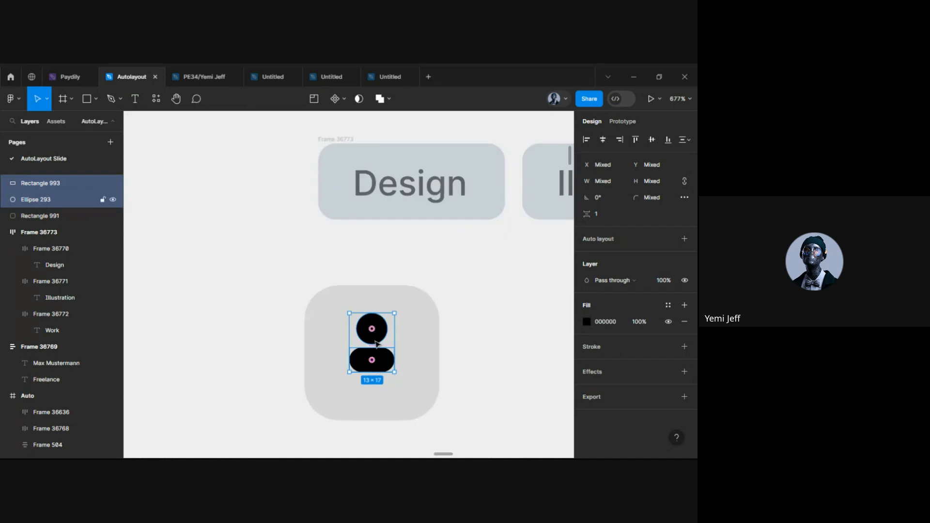
key("shift+a")
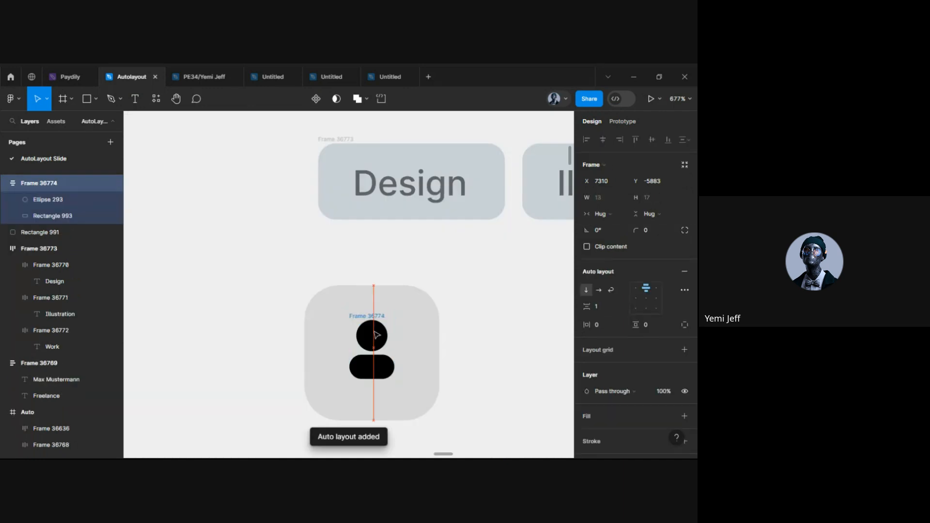
left_click_drag(376, 335, 258, 314)
left_click(260, 315)
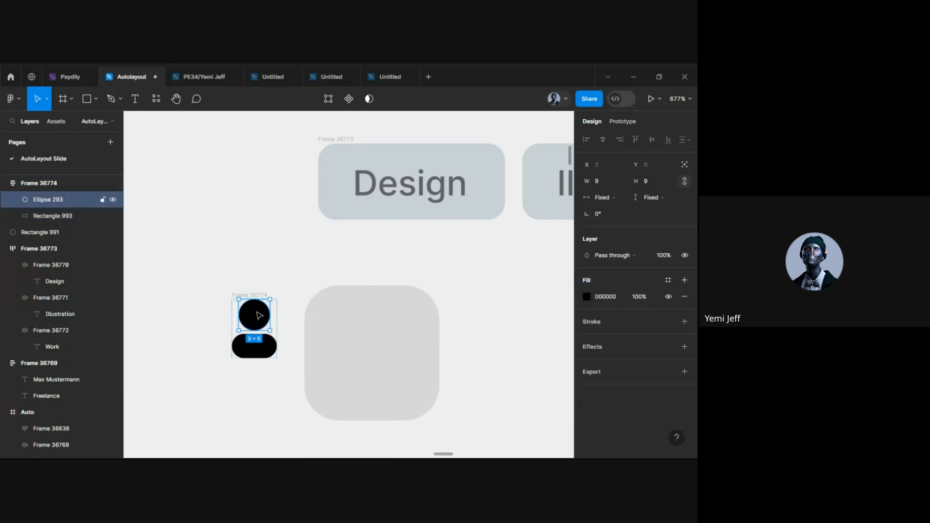
left_click(222, 312)
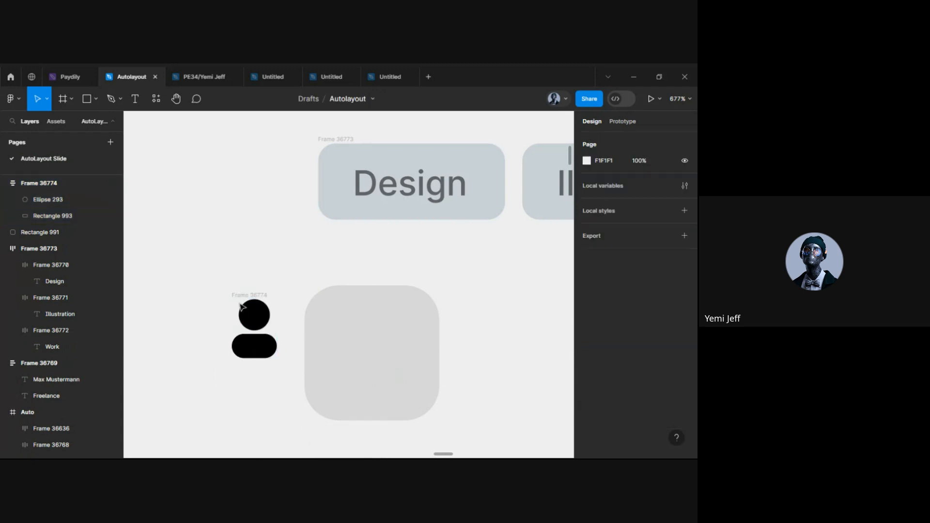
left_click(254, 300)
left_click_drag(256, 312, 380, 351)
left_click_drag(592, 309, 597, 311)
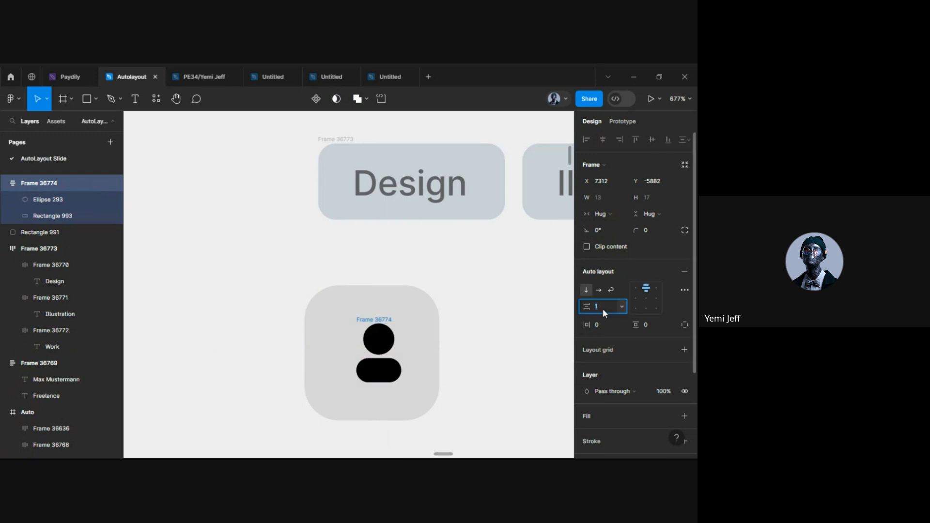
type("-")
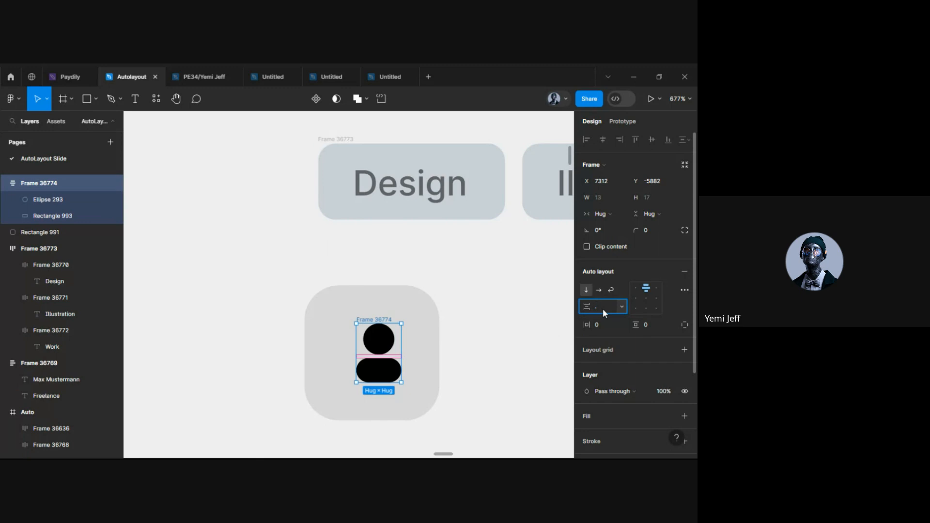
left_click(490, 374)
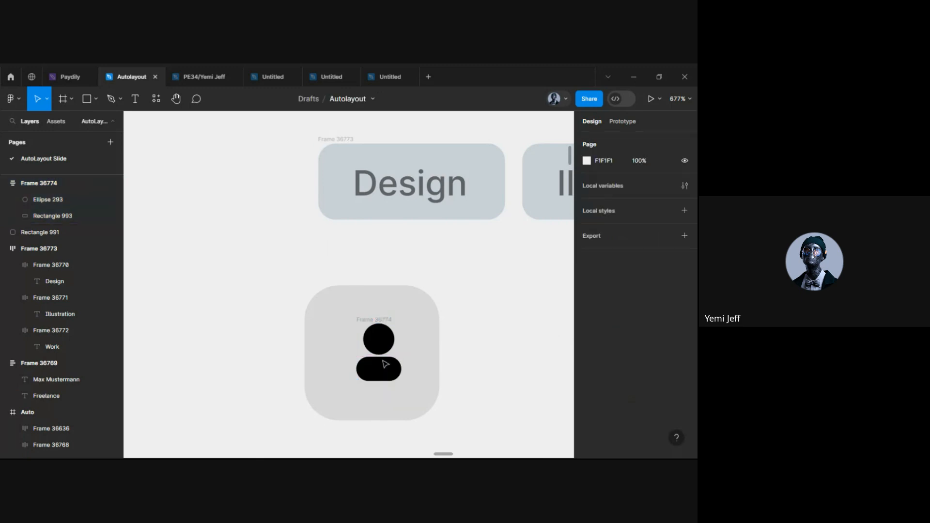
left_click(372, 321)
left_click_drag(379, 341, 370, 341)
Wrap the grey square and icon group in a centre-aligned auto-layout frame
left_click(374, 344)
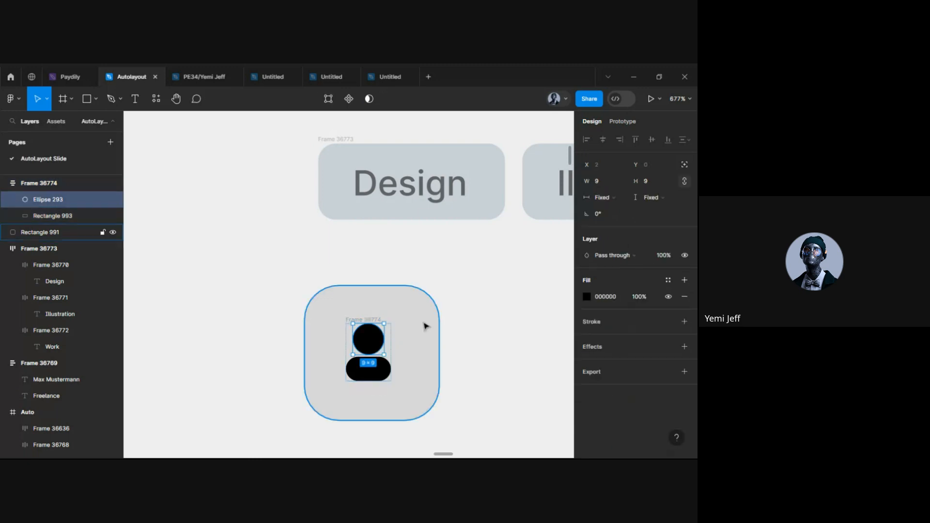
left_click(426, 319)
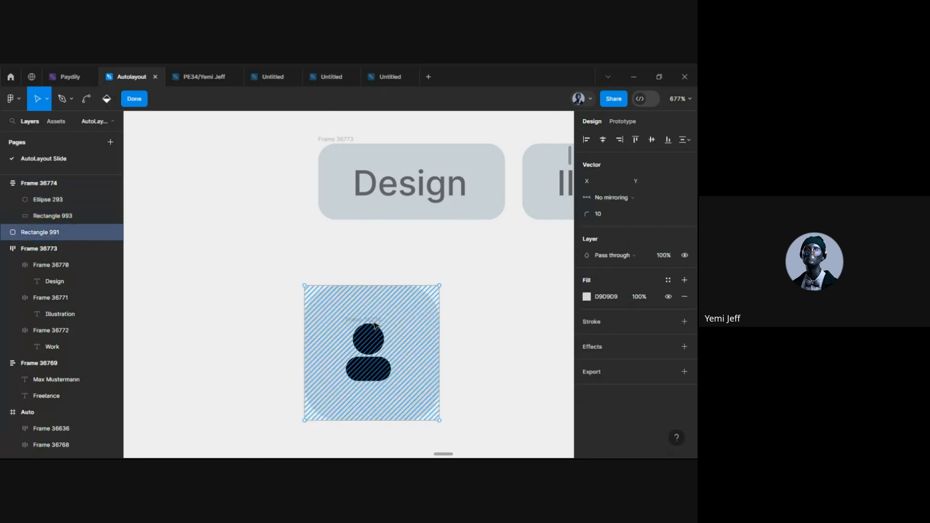
left_click(368, 339)
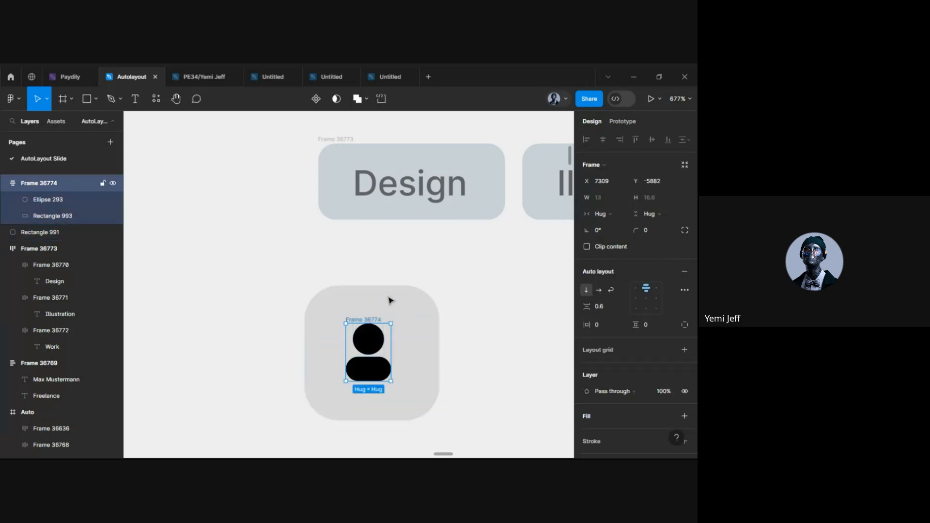
left_click(388, 297, "shift")
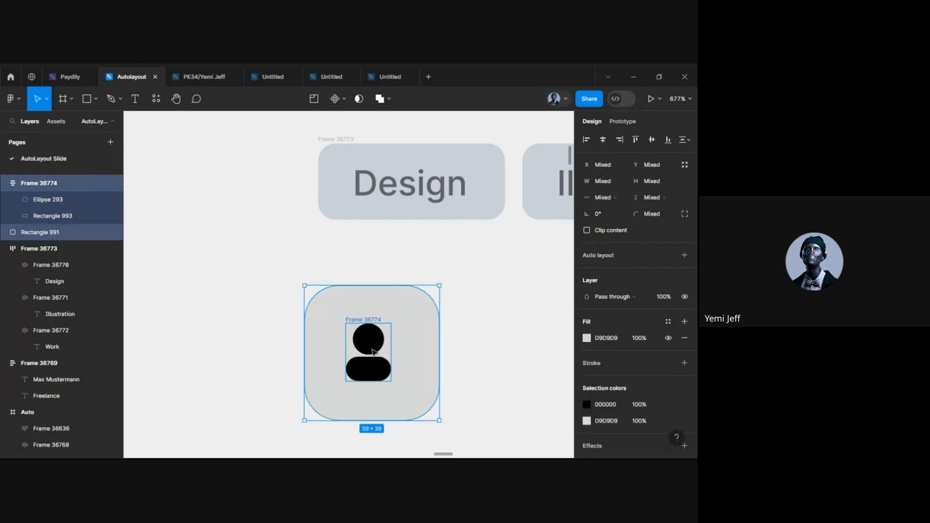
key("shift+a")
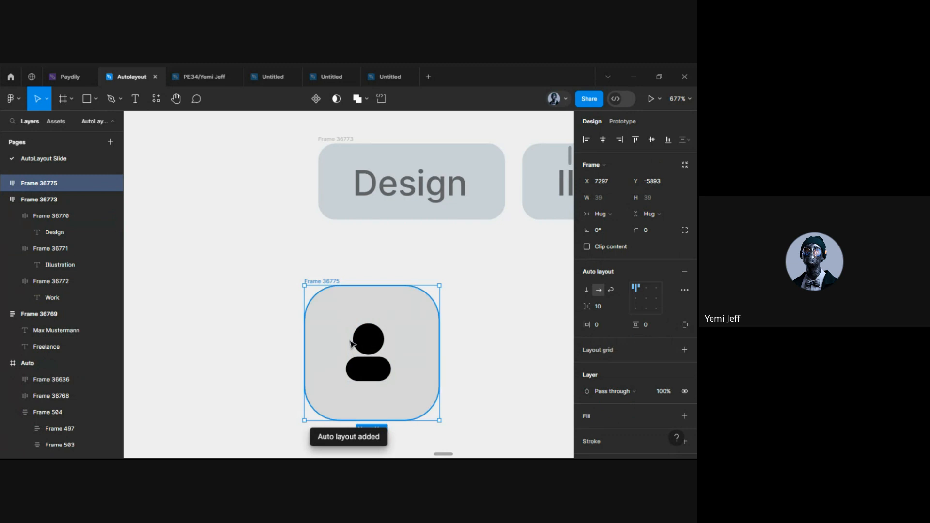
left_click(647, 298)
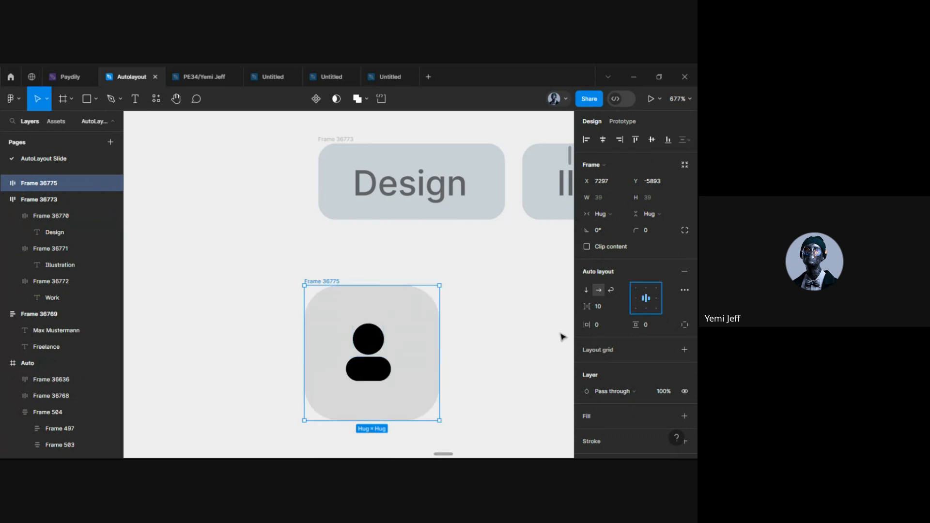
left_click(484, 349)
left_click(361, 358)
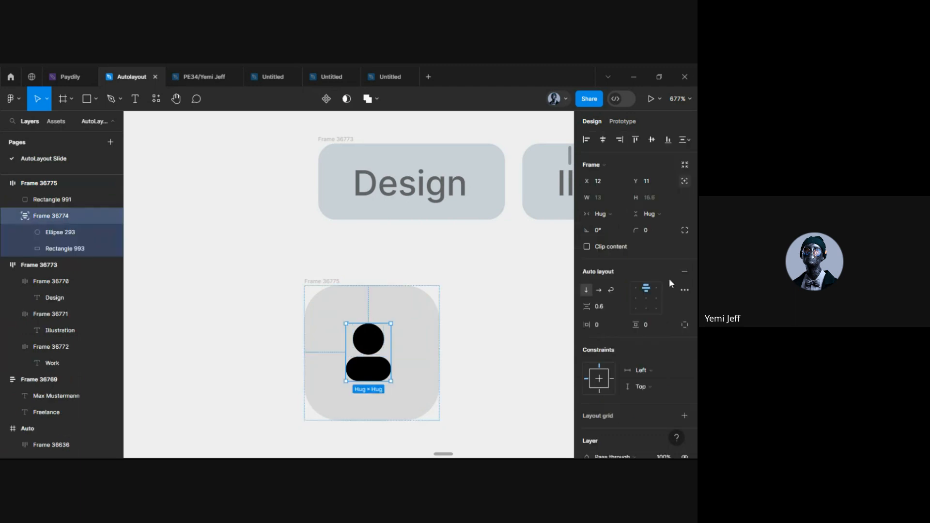
left_click(454, 341)
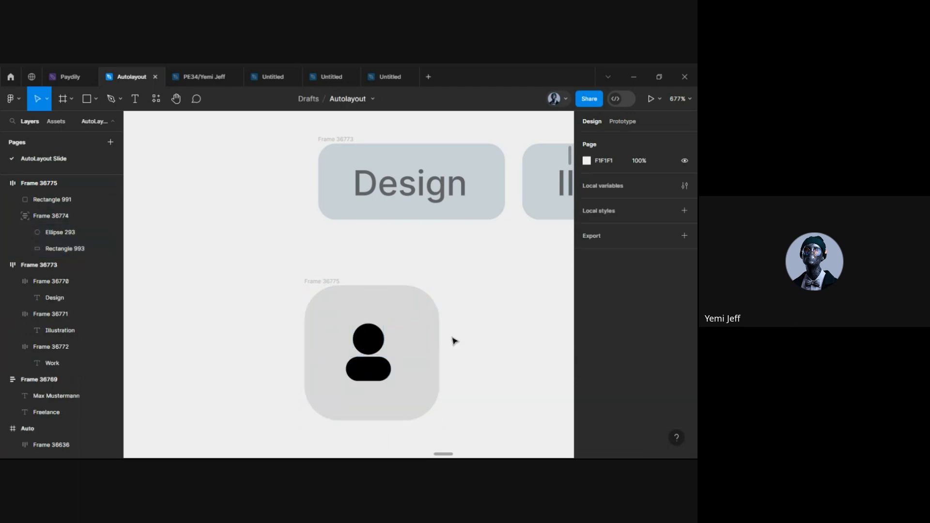
scroll(454, 341, "down", 5)
Copy the reference card's purple Message label beside the icon button and wrap it in auto layout with 10 padding
left_click(402, 330)
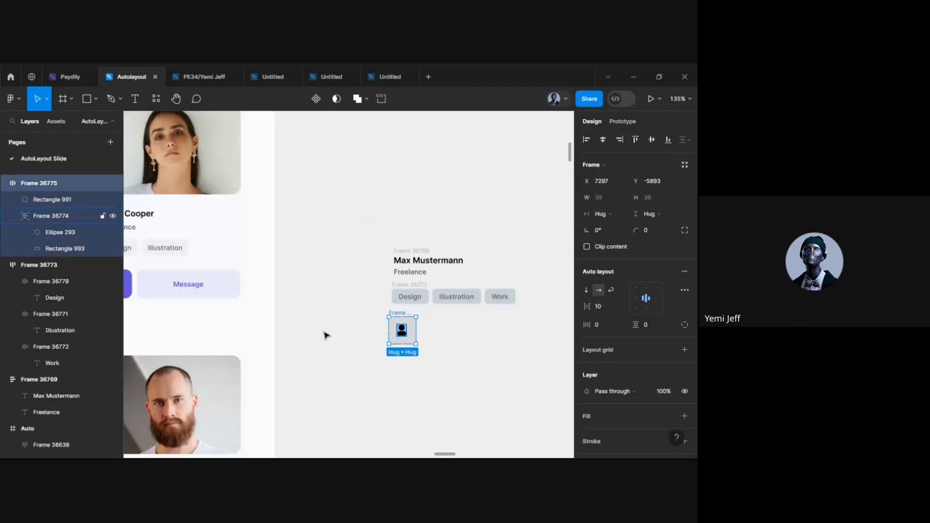
left_click(191, 289)
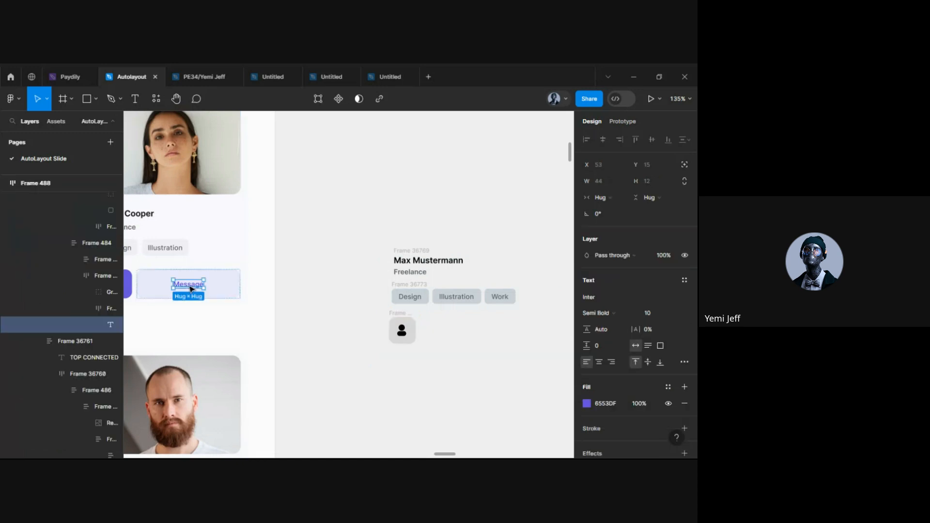
left_click_drag(191, 289, 461, 332)
scroll(461, 332, "up", 4)
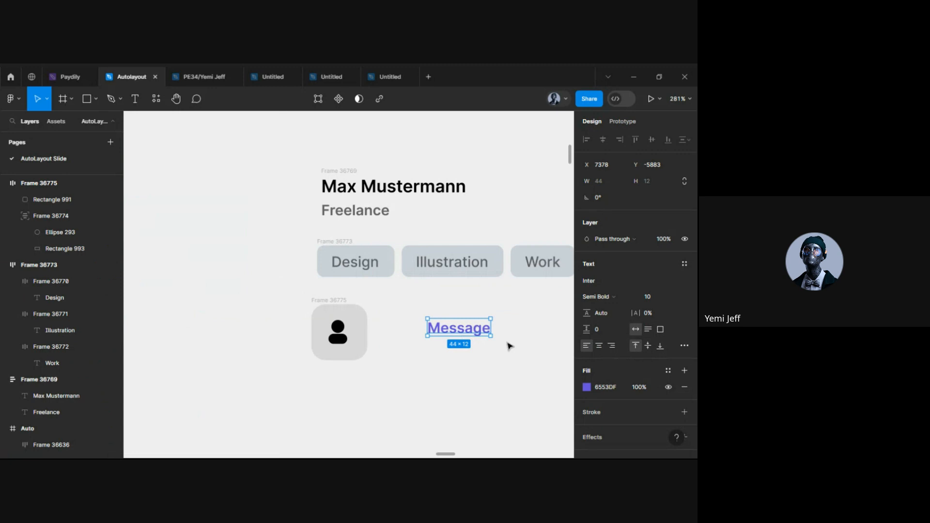
scroll(508, 346, "right", 4)
left_click_drag(306, 328, 336, 329)
right_click(336, 325)
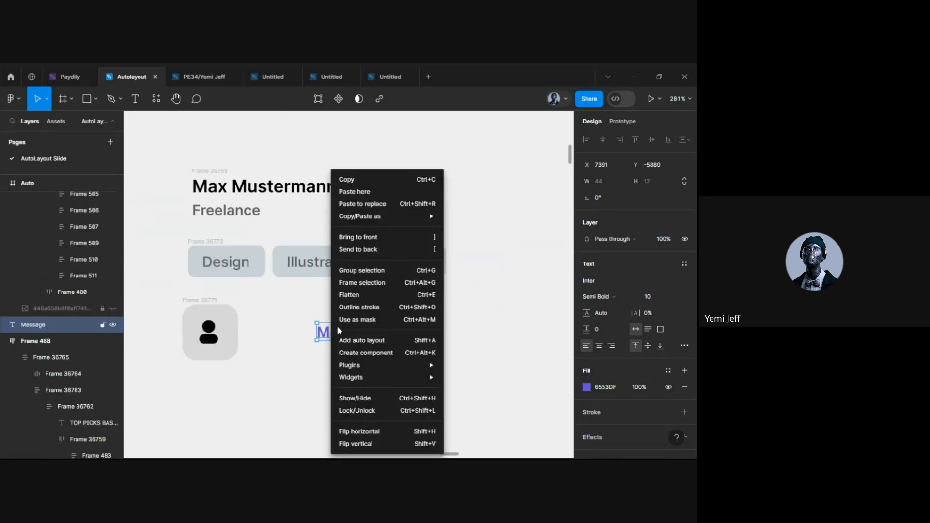
left_click(363, 341)
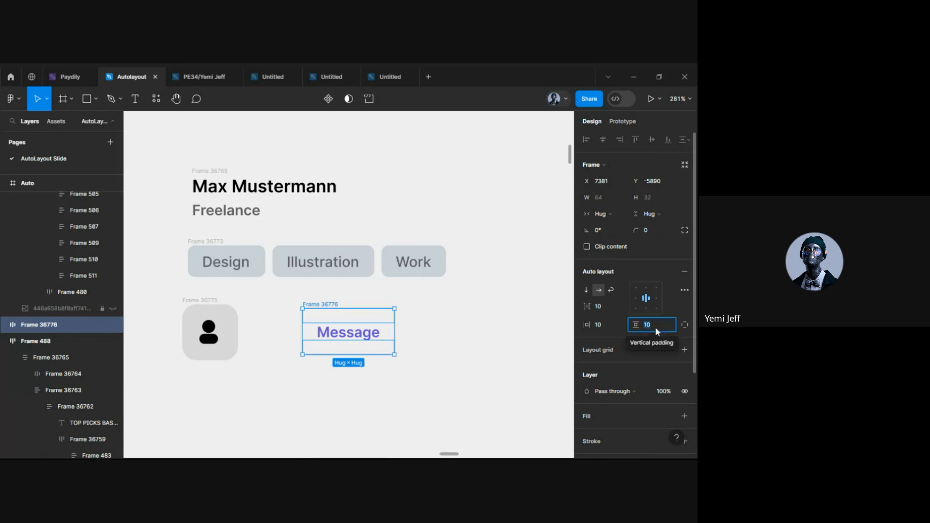
left_click(609, 326)
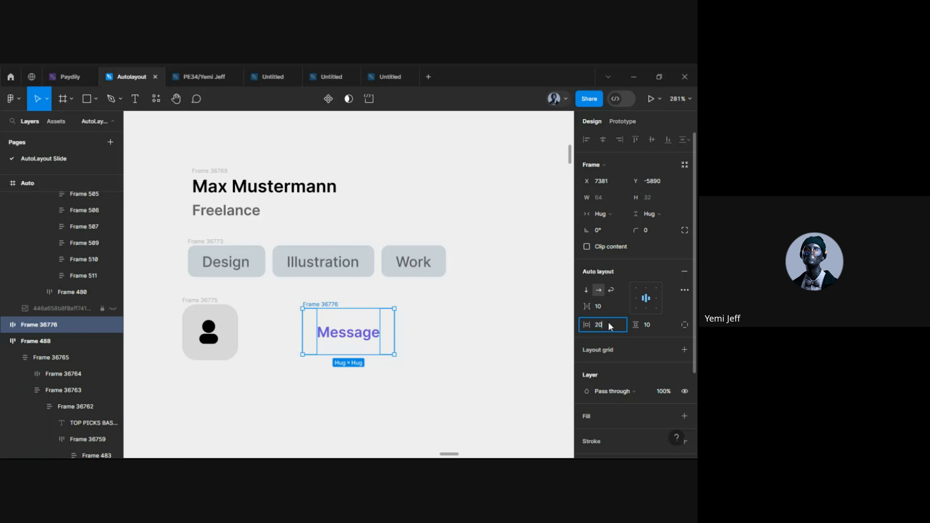
Give the Message frame 50 horizontal padding and shift the Message text left
key("Return")
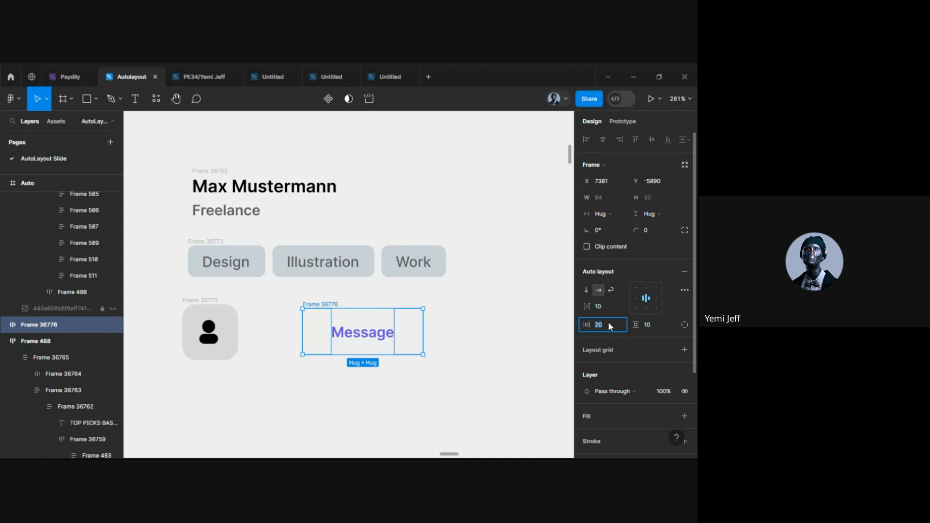
type("50")
key("Return")
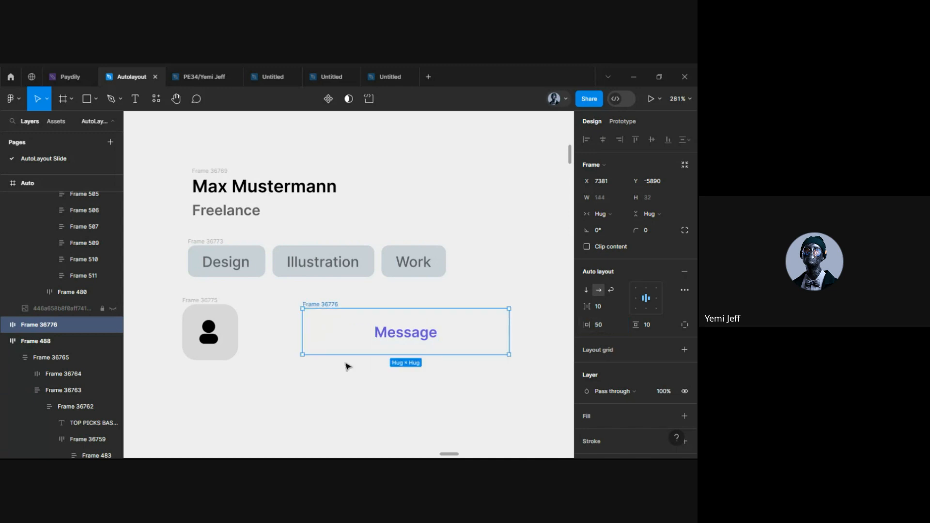
left_click(401, 332)
left_click_drag(401, 332, 359, 335)
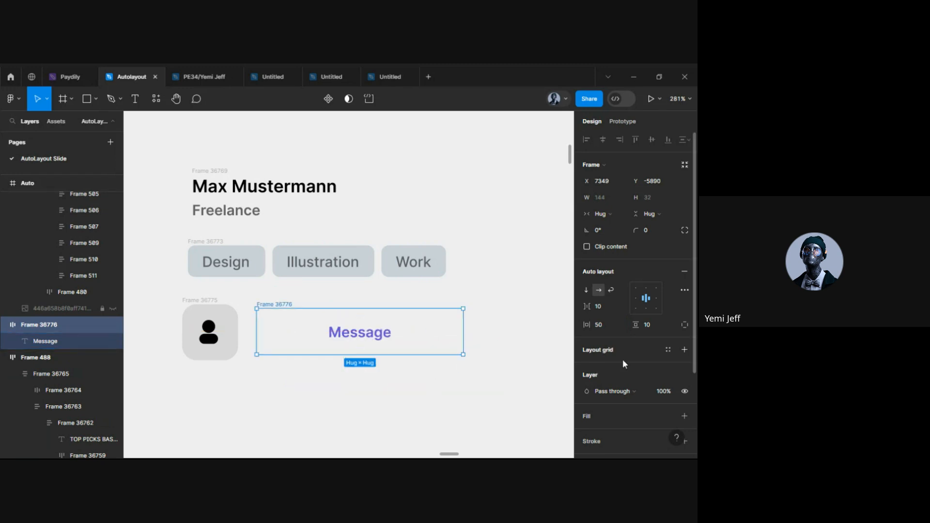
scroll(624, 361, "down", 3)
Add a fill to the Message frame using the tag buttons' grey, sampled from the canvas
left_click(585, 302)
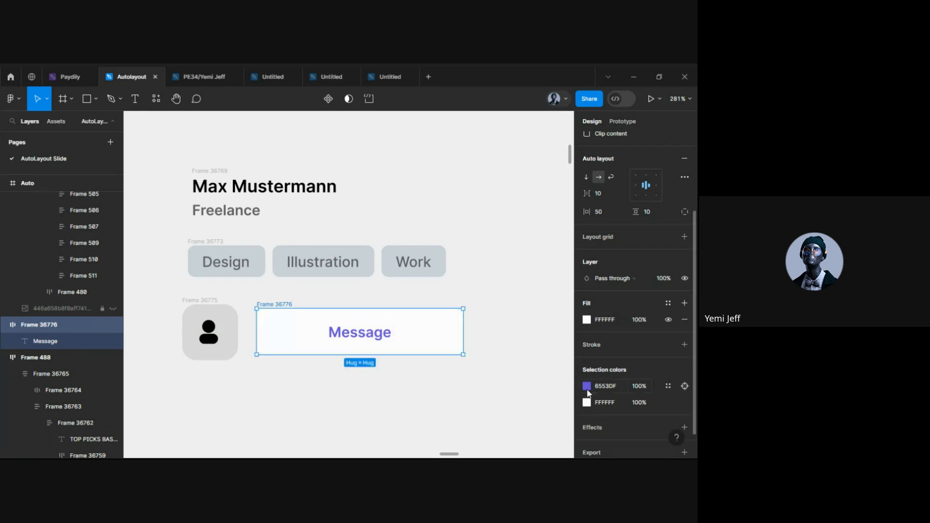
left_click(588, 321)
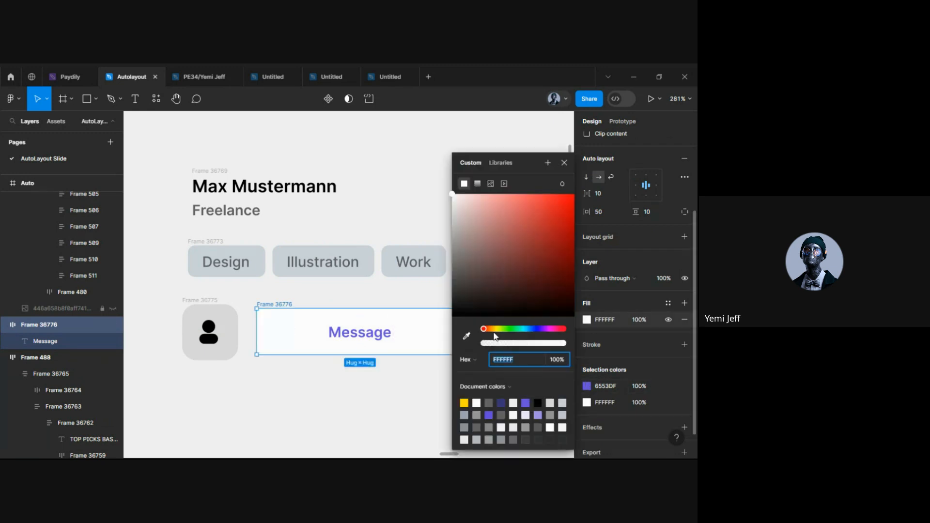
left_click(466, 335)
left_click(375, 271)
left_click(353, 412)
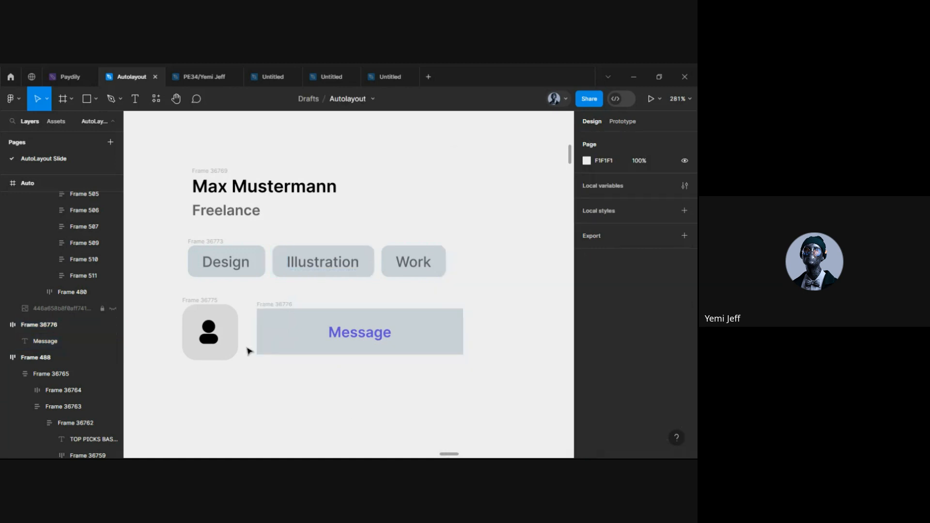
Make the avatar tile's background rectangle purple 6553DF
left_click(200, 304)
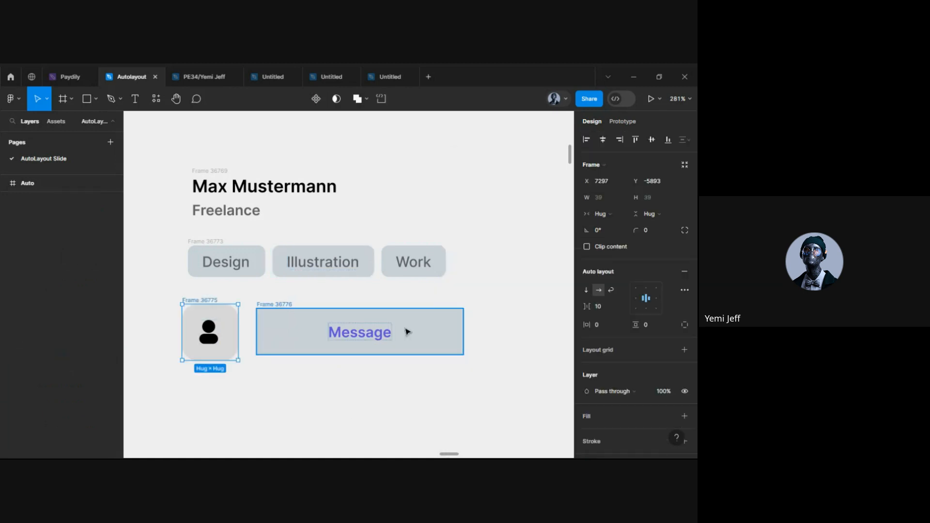
scroll(603, 387, "down", 3)
left_click(586, 393)
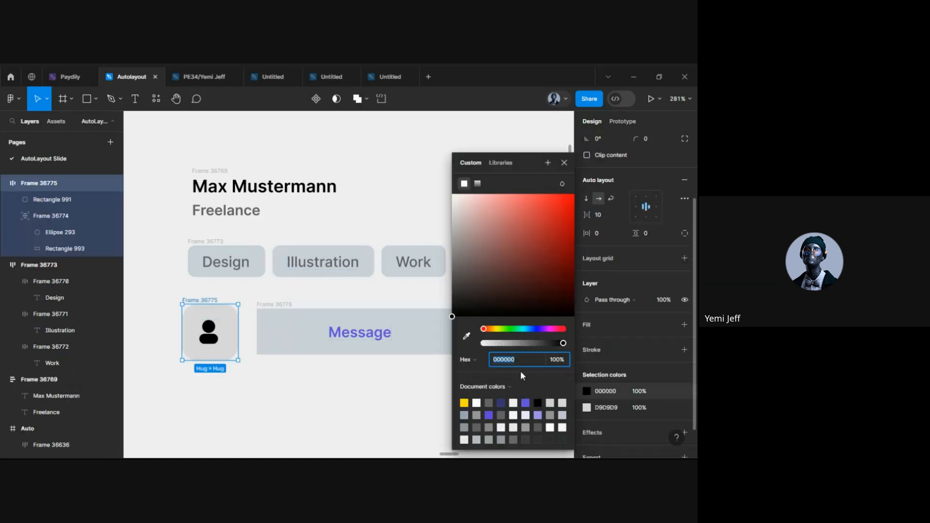
left_click(468, 336)
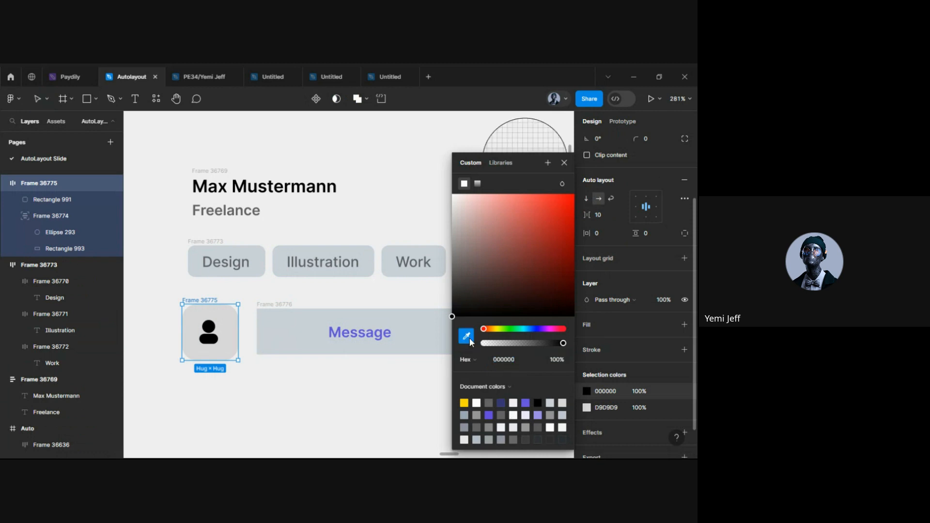
left_click(377, 338)
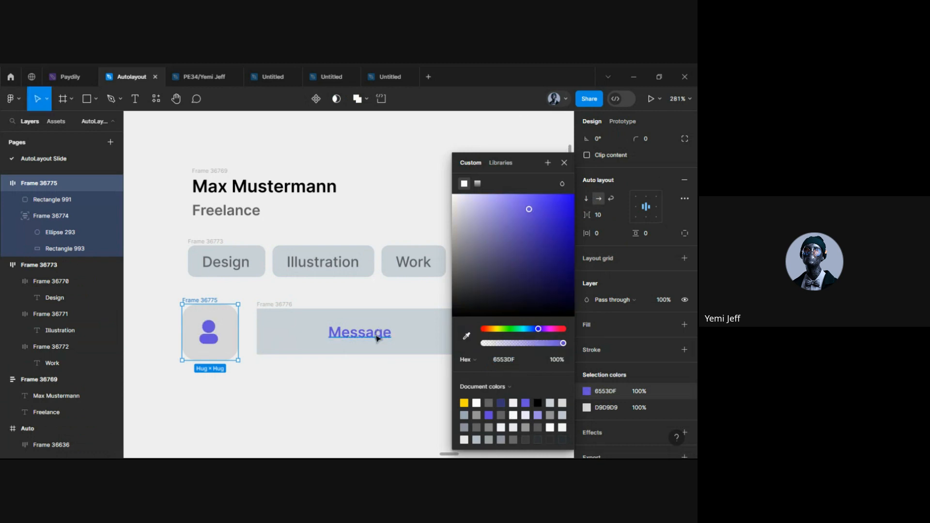
key("ctrl+z")
left_click(224, 322)
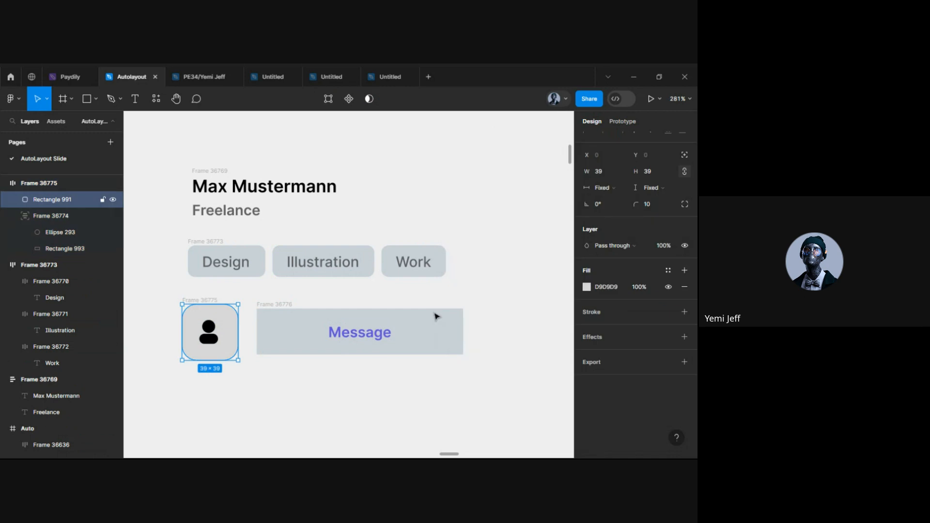
left_click(588, 297)
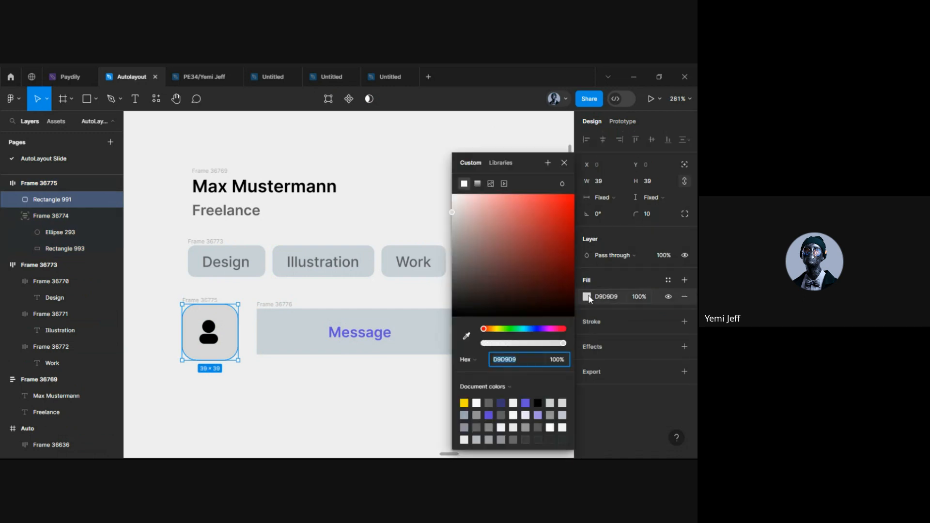
left_click(525, 402)
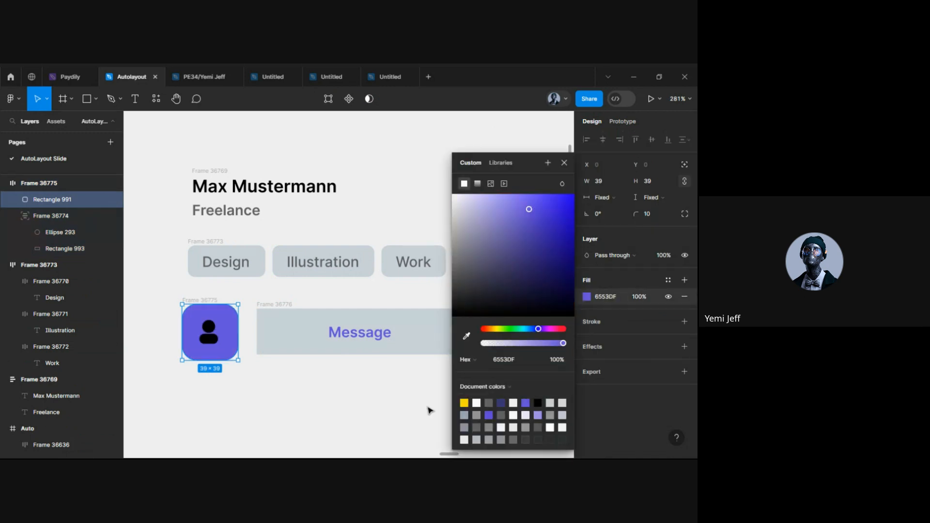
left_click(354, 412)
Recolour the person icon inside the avatar tile from black to white FFFFFF
double_click(206, 343)
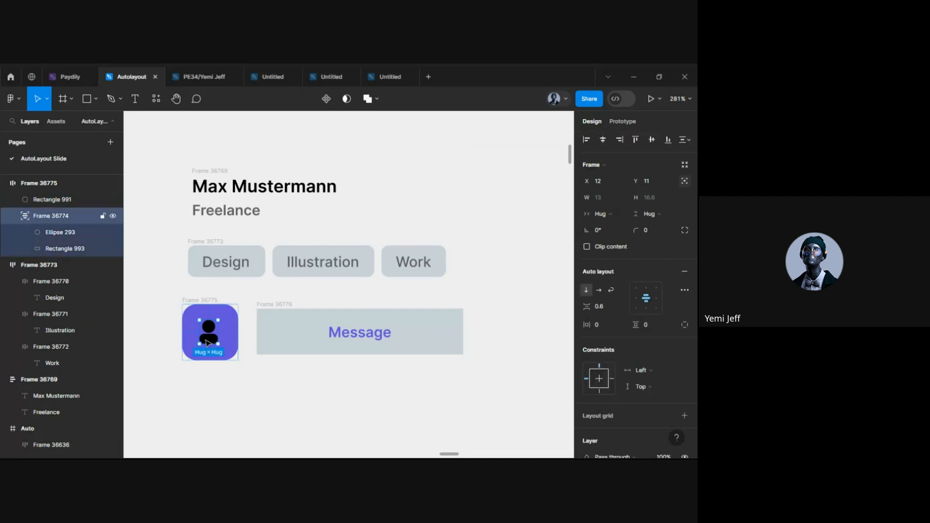
left_click(206, 343)
left_click(268, 390)
double_click(215, 329)
scroll(599, 371, "down", 3)
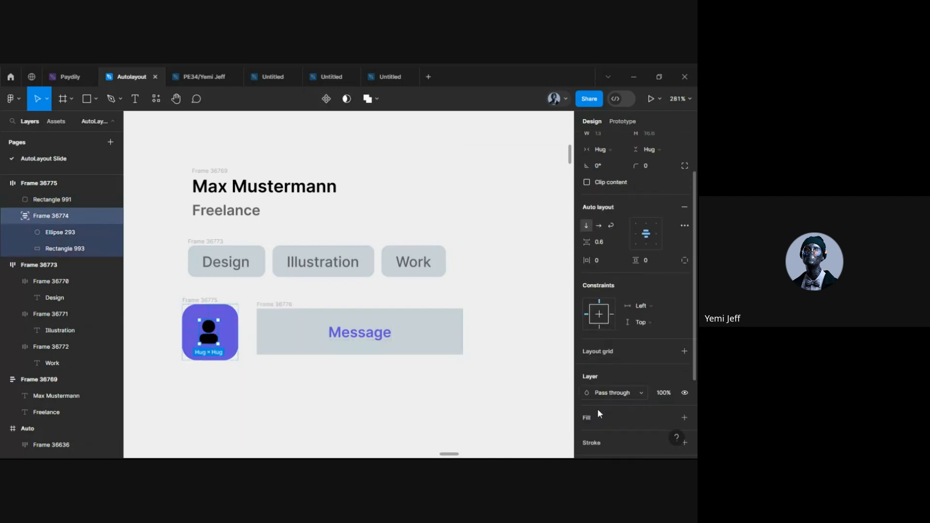
scroll(596, 402, "down", 4)
left_click(587, 394)
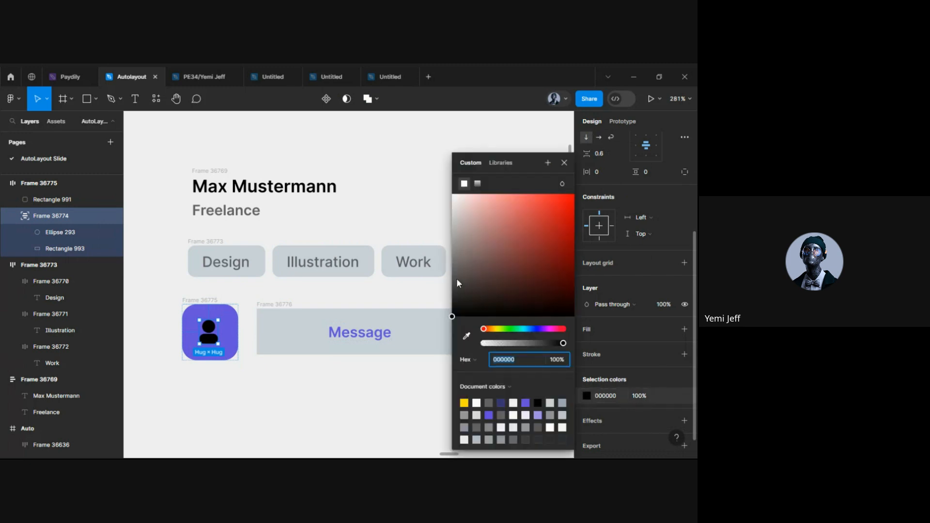
left_click_drag(466, 210, 426, 172)
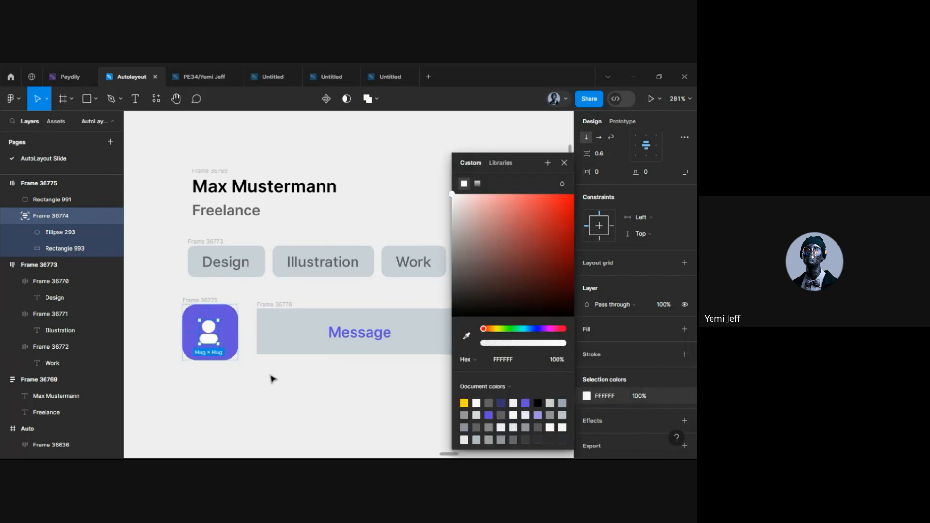
left_click(248, 364)
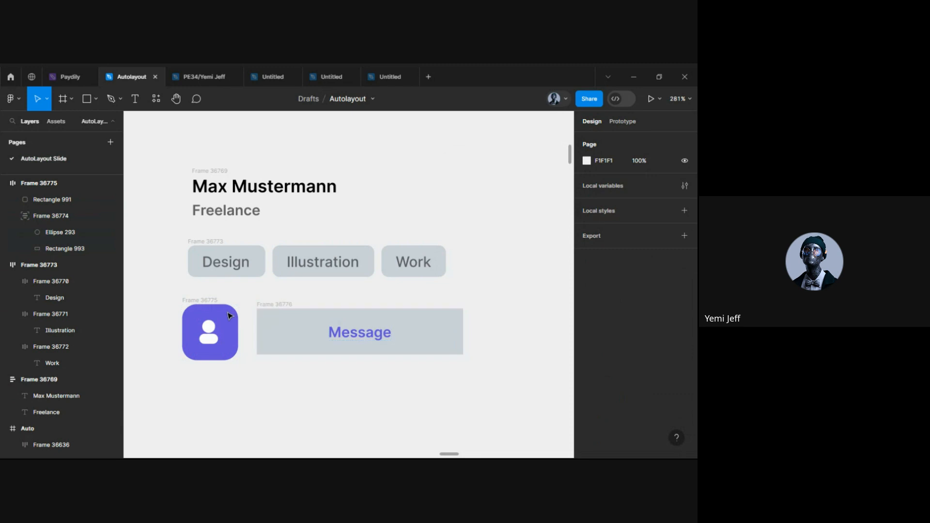
left_click(271, 306)
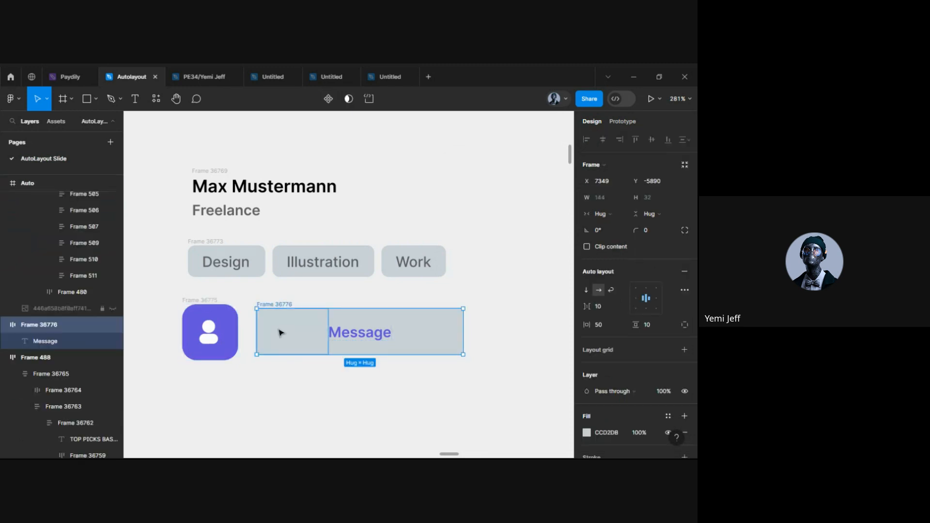
Move the Message bar closer to the avatar and make both 36 tall
left_click_drag(280, 331, 275, 331)
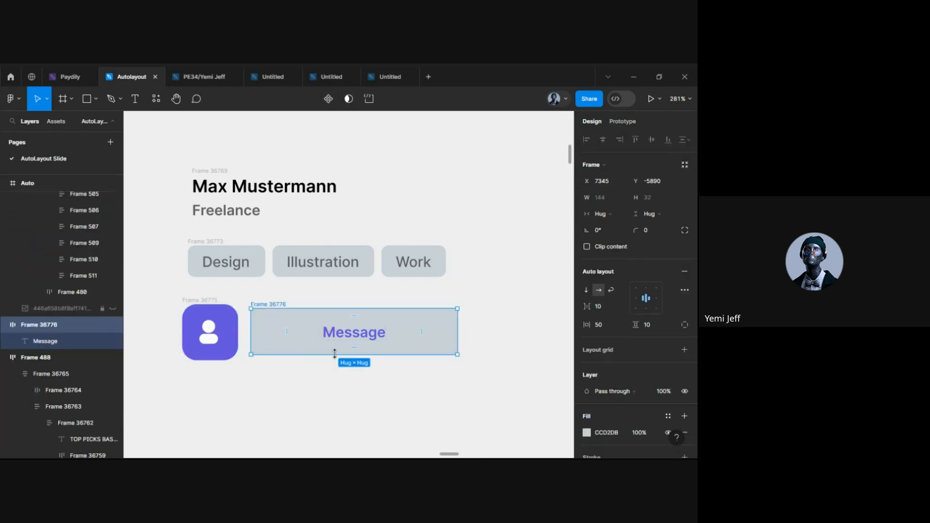
left_click_drag(339, 354, 340, 357)
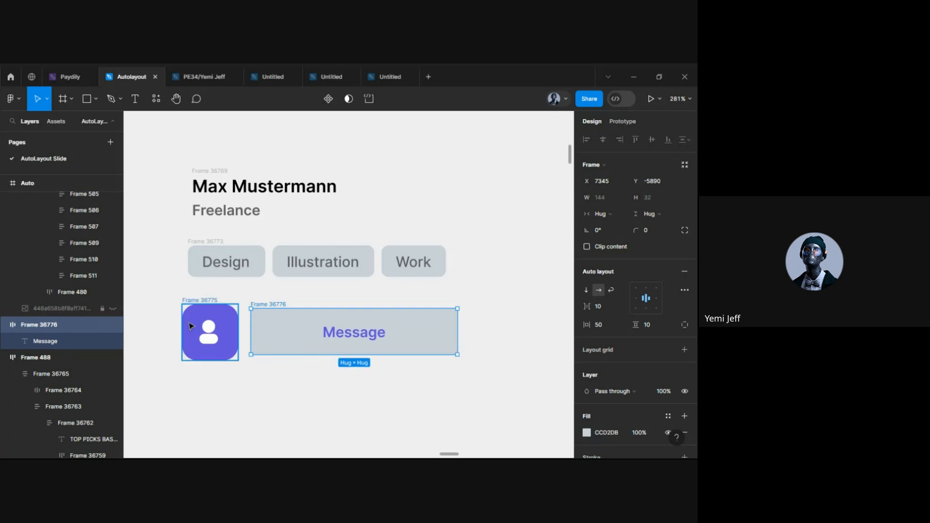
left_click(233, 308)
scroll(236, 310, "up", 5)
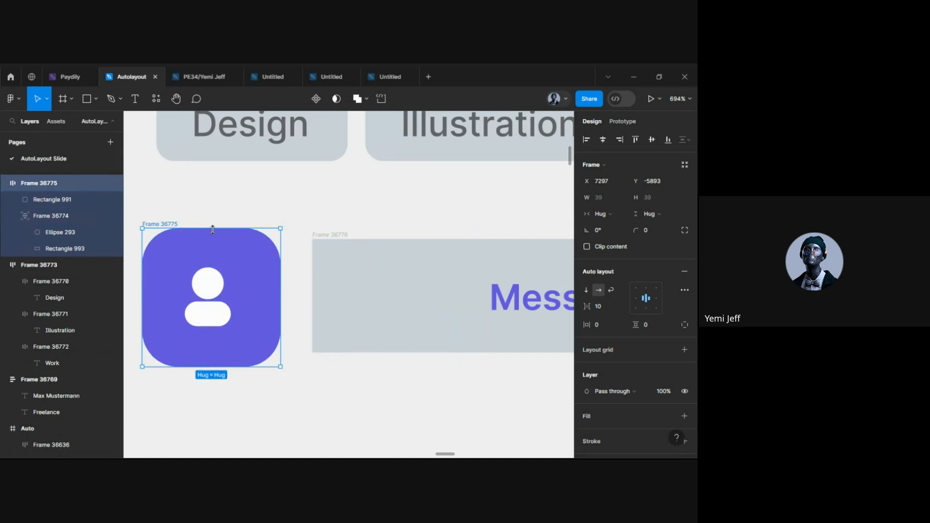
left_click_drag(211, 228, 212, 238)
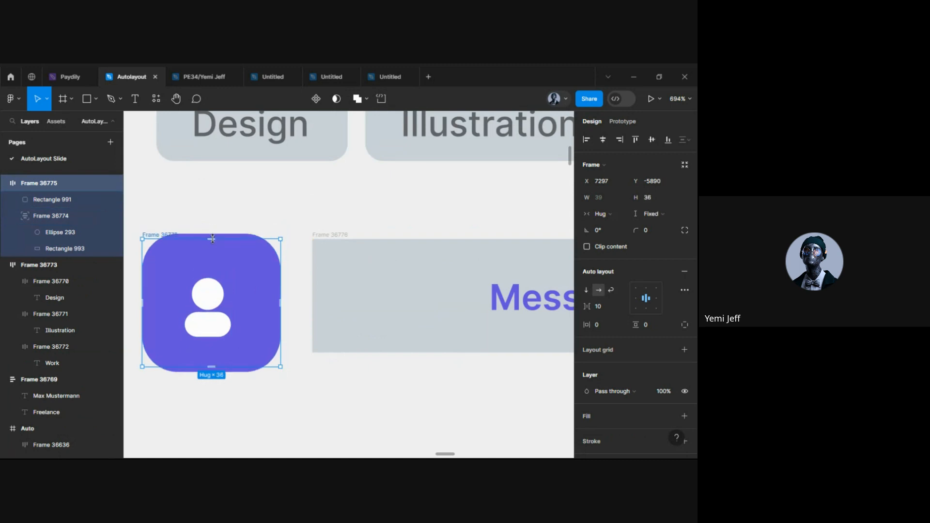
Raise the Message bar's vertical padding to 13 and set its corner radius to 10
left_click(425, 282)
scroll(425, 282, "right", 3)
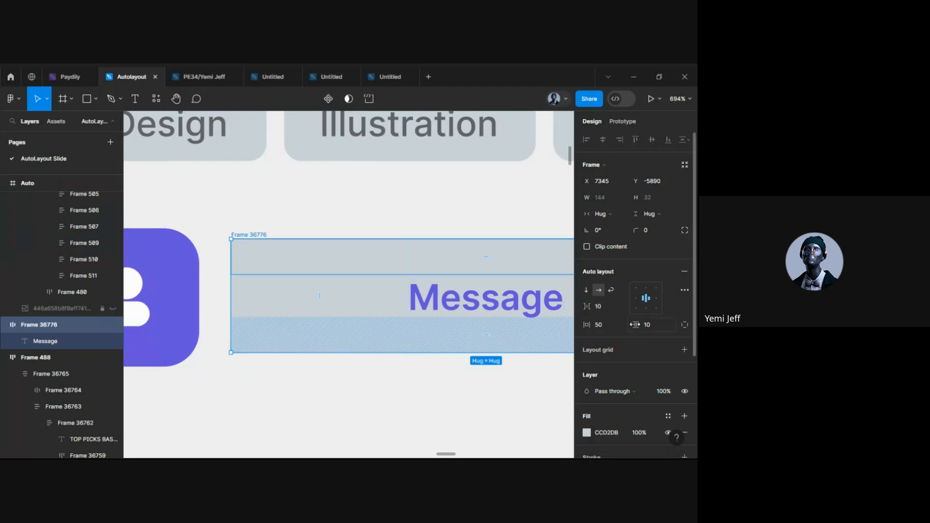
left_click_drag(636, 326, 641, 327)
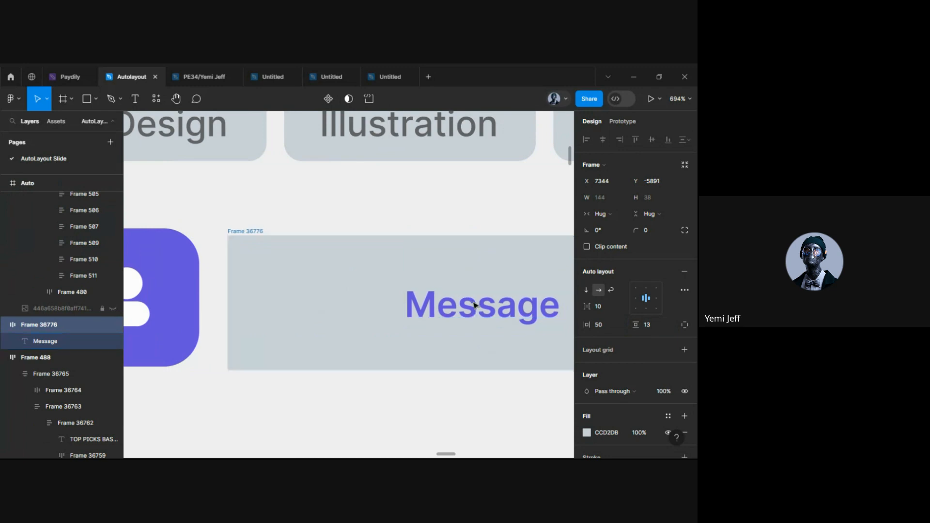
scroll(266, 234, "down", 1)
scroll(266, 234, "left", 3)
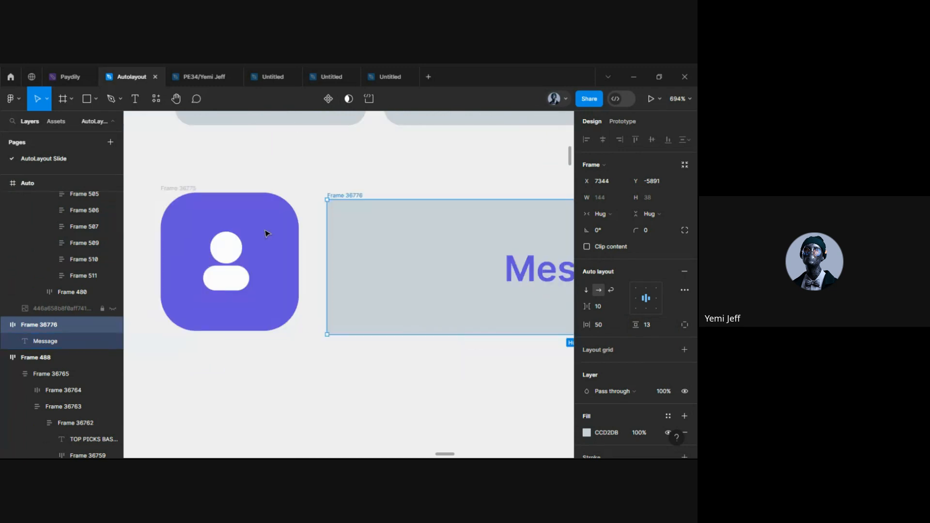
left_click_drag(528, 268, 528, 262)
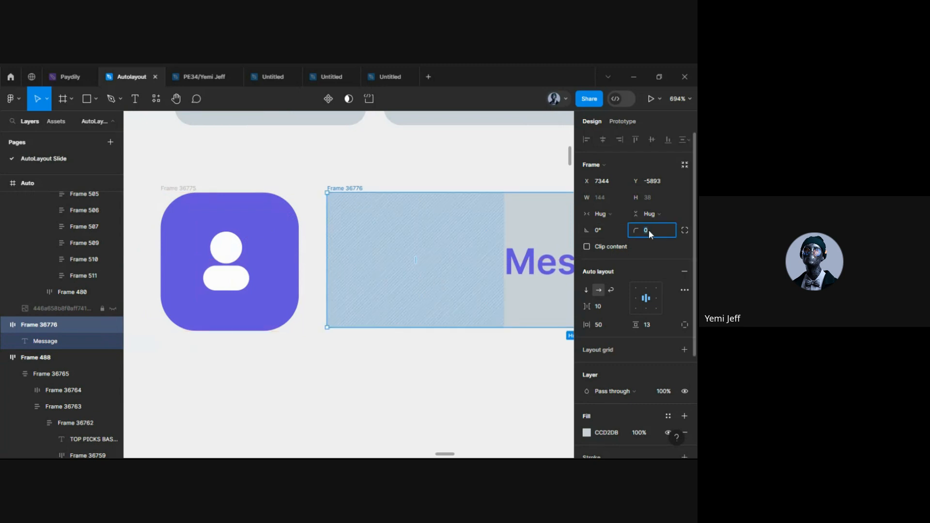
left_click(649, 230)
type("10")
key("Return")
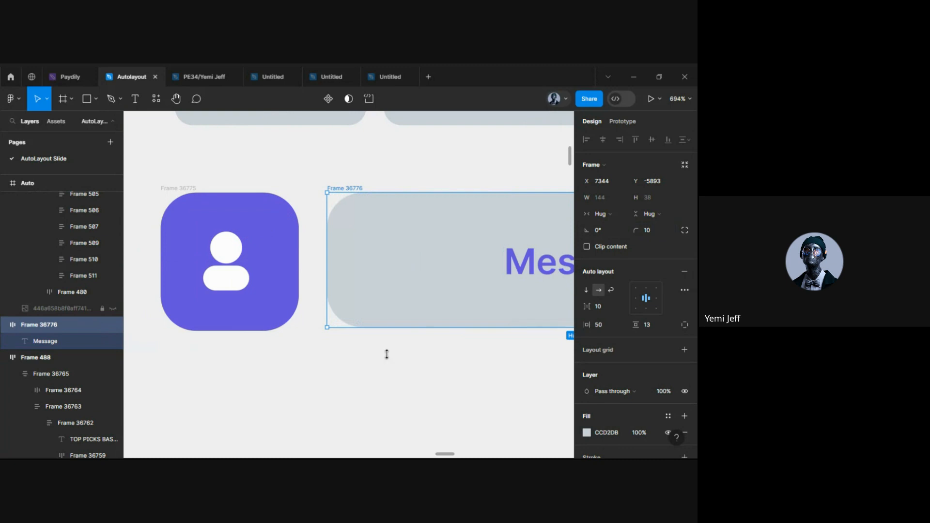
left_click(289, 419)
scroll(289, 419, "down", 5)
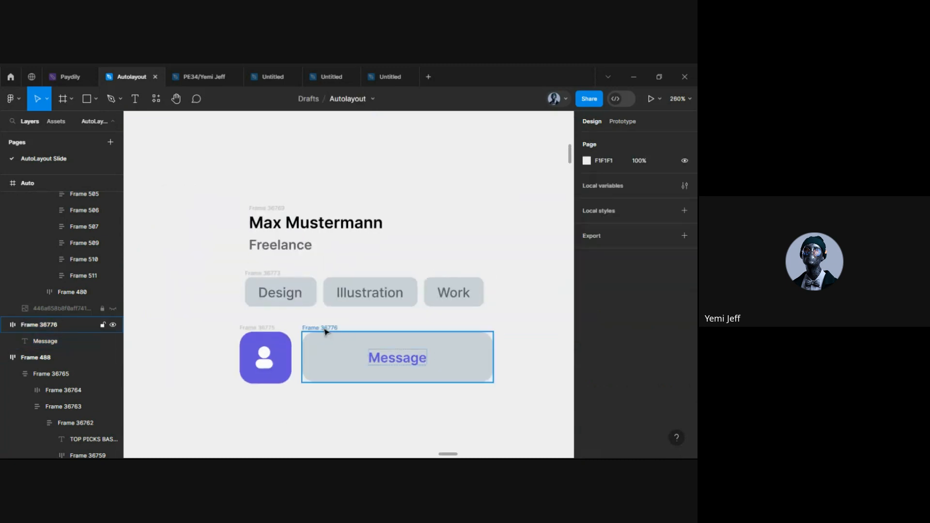
Wrap the avatar tile and Message bar in a horizontal auto-layout row with 8 spacing
scroll(312, 336, "down", 3)
left_click_drag(295, 335, 314, 331)
left_click(242, 373)
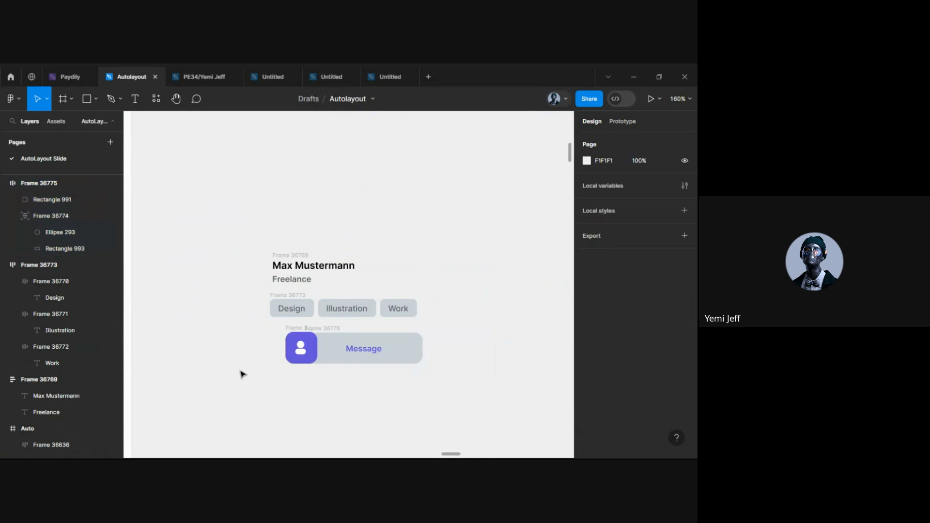
key("ctrl+z")
scroll(288, 366, "up", 2)
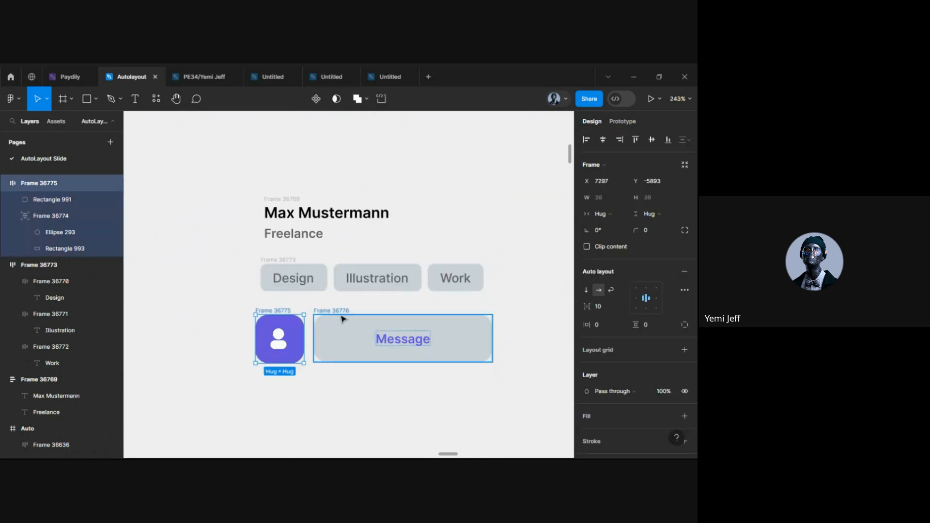
left_click(341, 319, "shift")
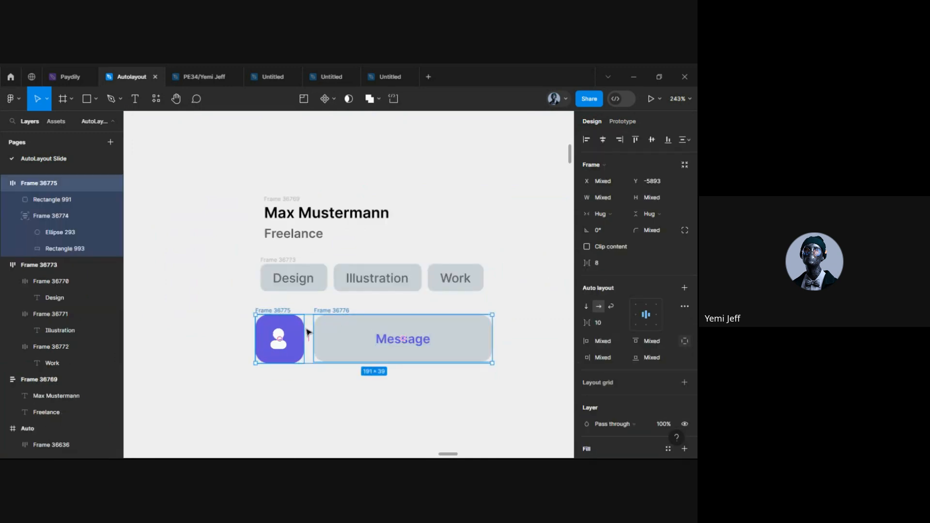
right_click(296, 343)
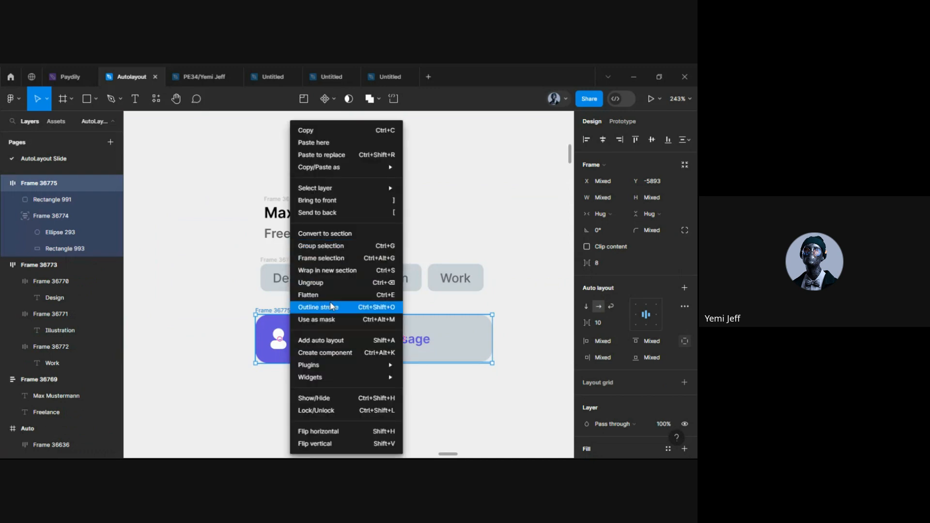
left_click(329, 340)
left_click(222, 363)
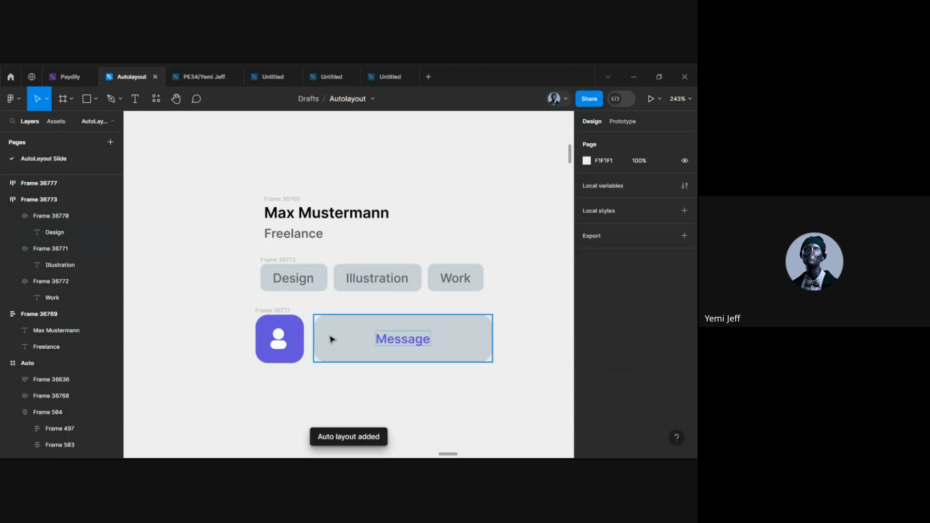
Align the name block with the tag row's left edge and move the tag row down about 12 px
scroll(332, 336, "down", 5)
scroll(288, 336, "left", 1)
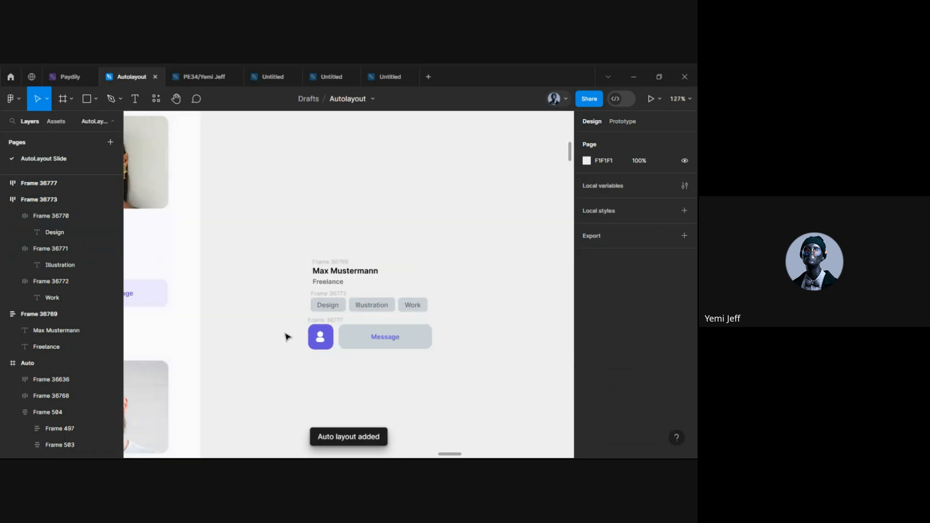
left_click(330, 294)
left_click(322, 319)
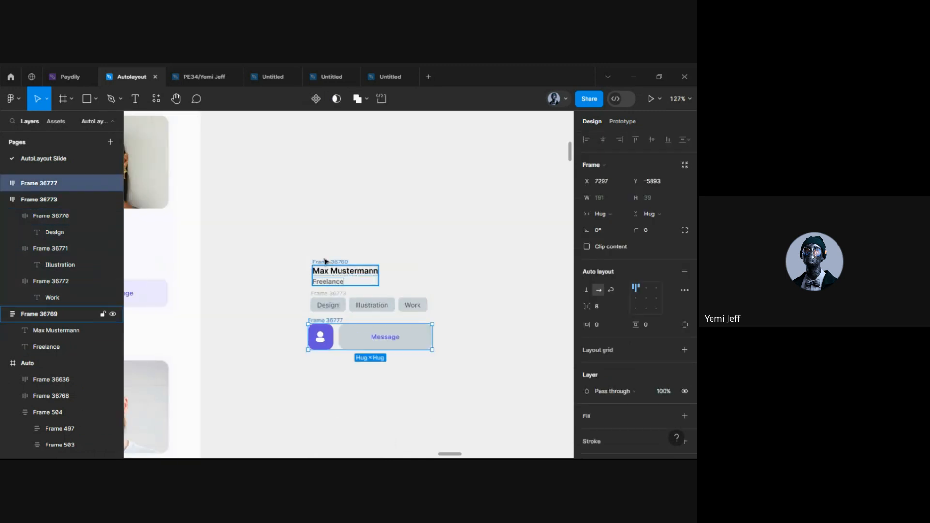
left_click(327, 272)
scroll(408, 288, "up", 2)
scroll(409, 288, "up", 4)
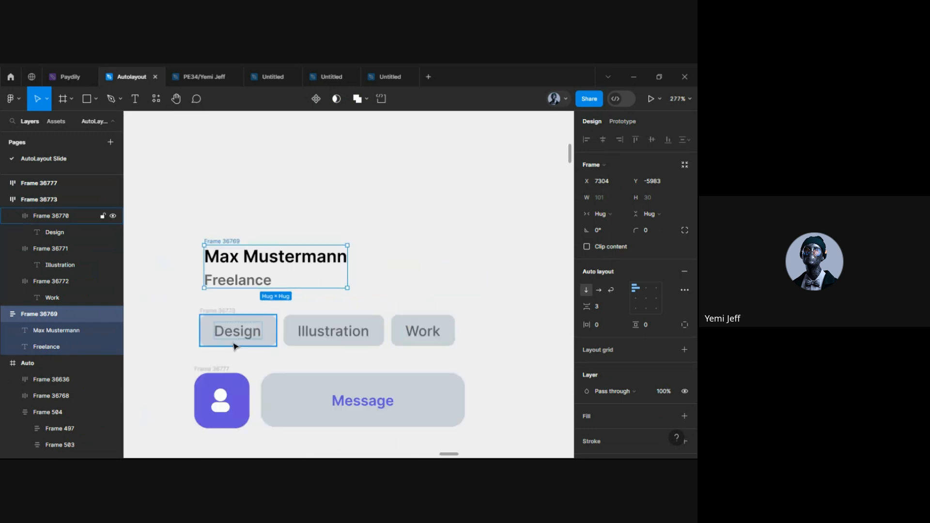
left_click(214, 310)
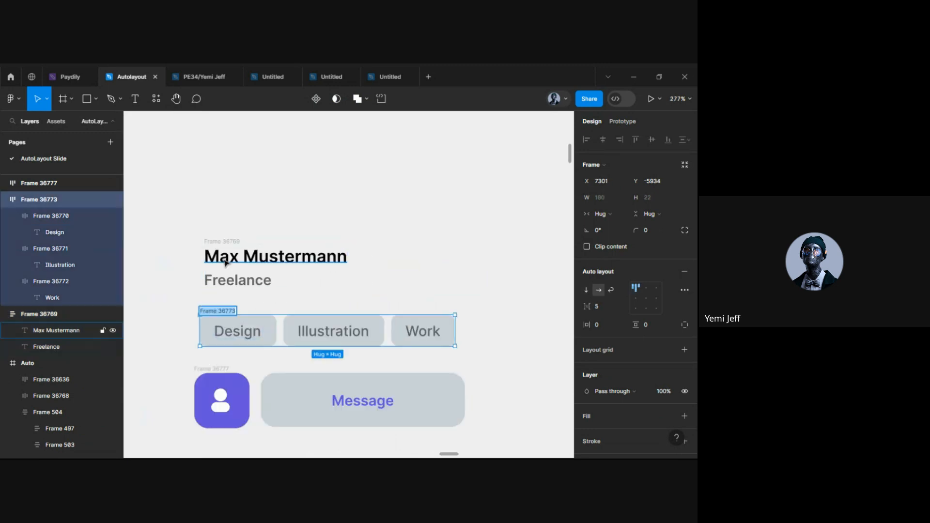
left_click(225, 242)
left_click_drag(222, 274, 217, 264)
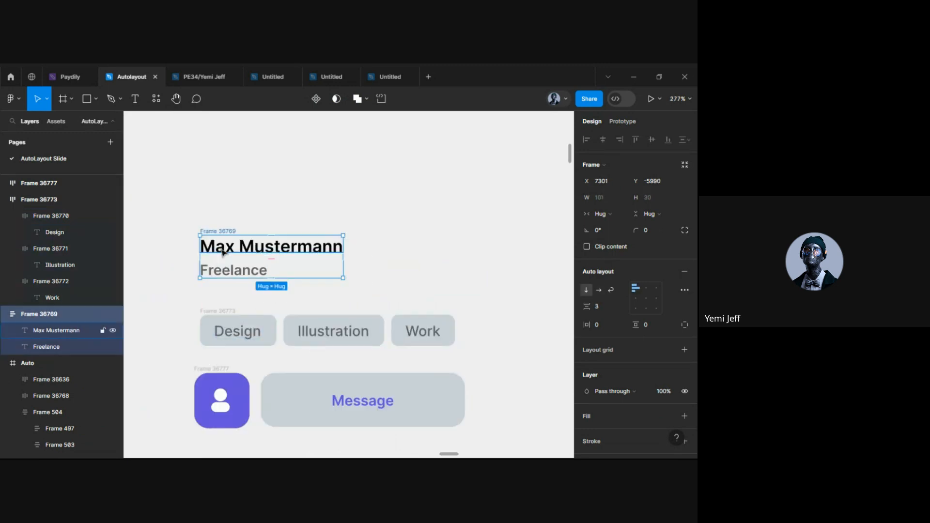
left_click(223, 326)
left_click_drag(222, 326, 226, 366)
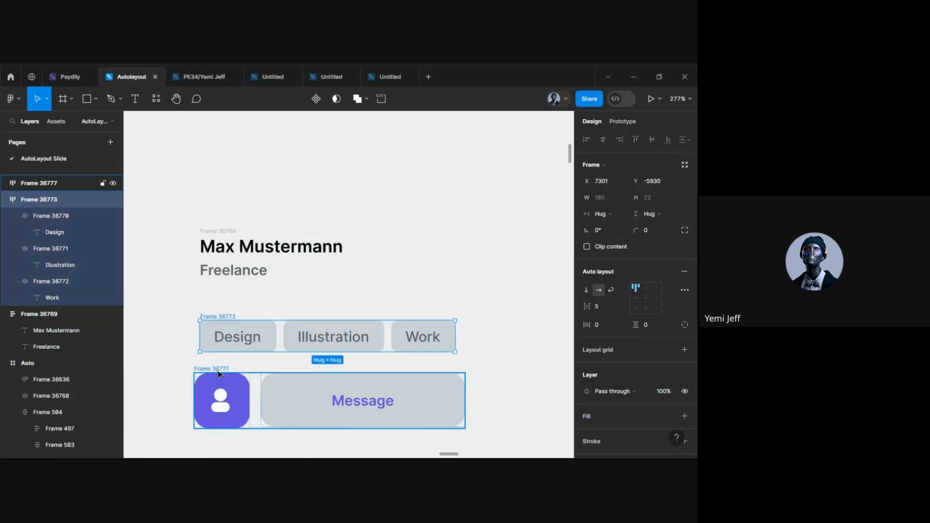
left_click(228, 380)
Select and copy the Max Mustermann portrait image from the 6 Talents panel
scroll(348, 351, "down", 5)
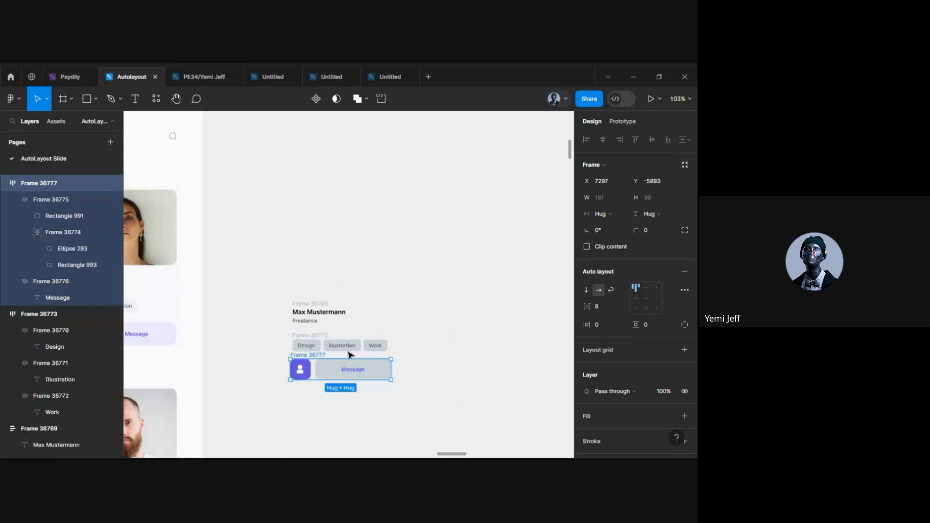
left_click(294, 395)
scroll(363, 349, "left", 5)
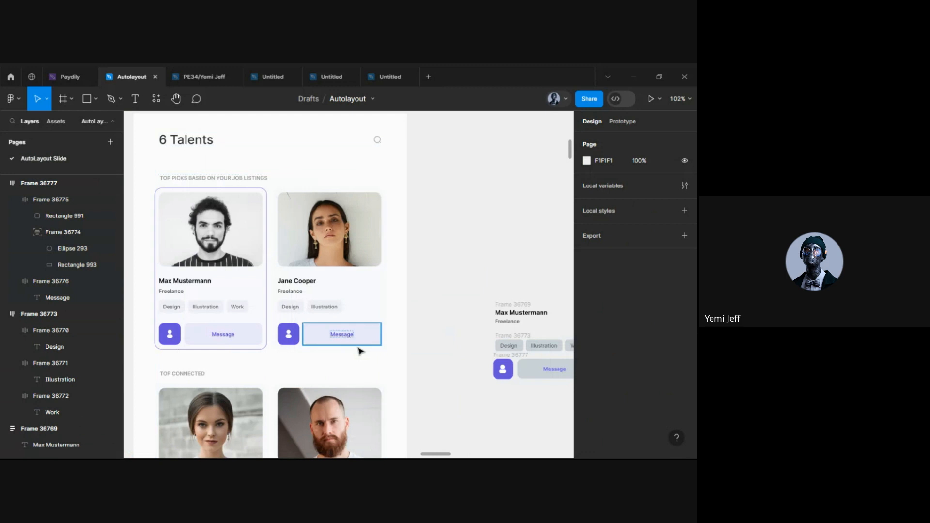
scroll(363, 346, "down", 3)
scroll(275, 280, "right", 3)
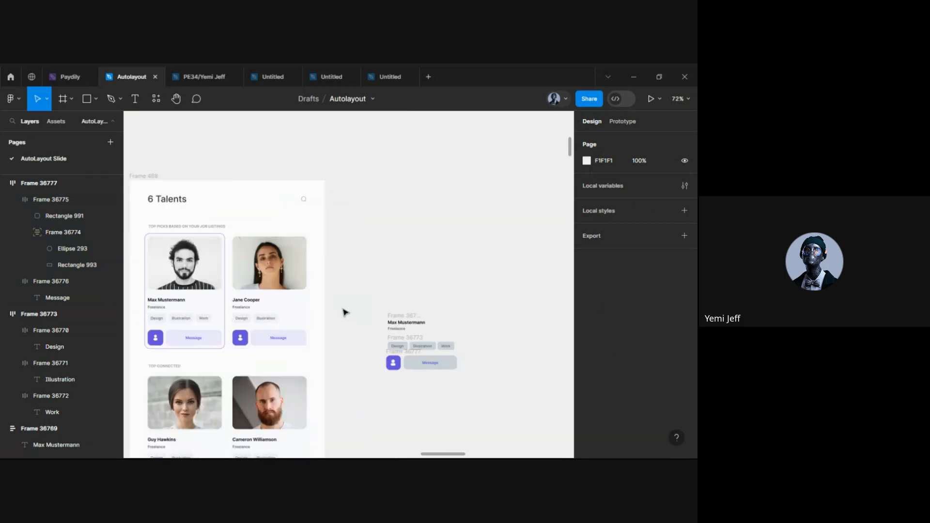
scroll(196, 277, "up", 4)
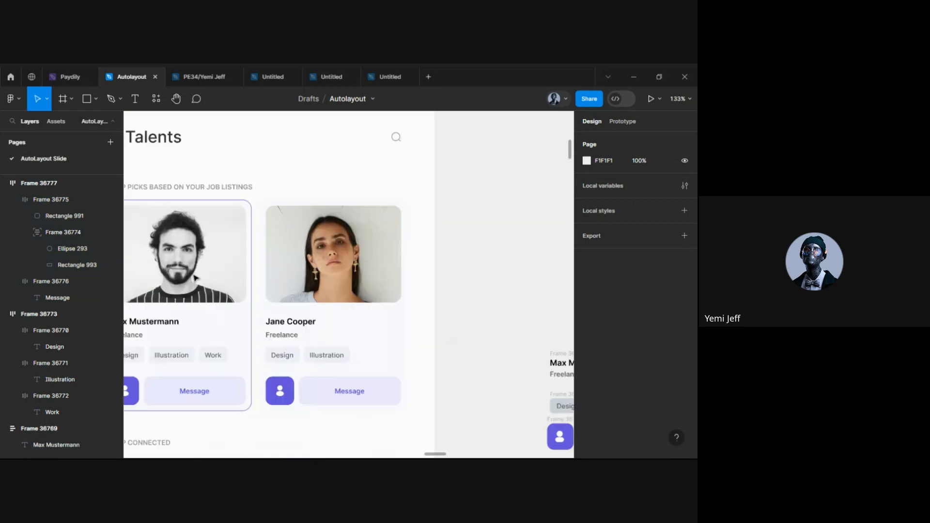
left_click(201, 270)
scroll(315, 299, "down", 5)
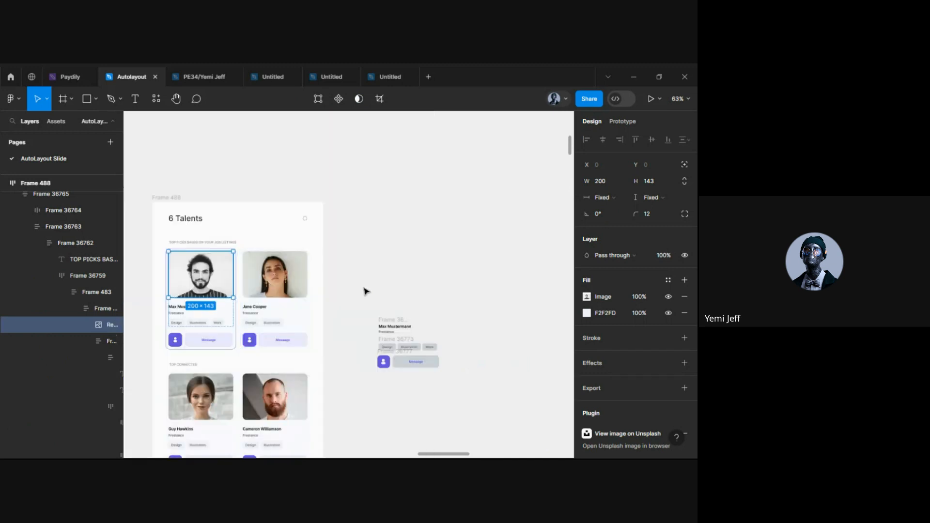
left_click(328, 278)
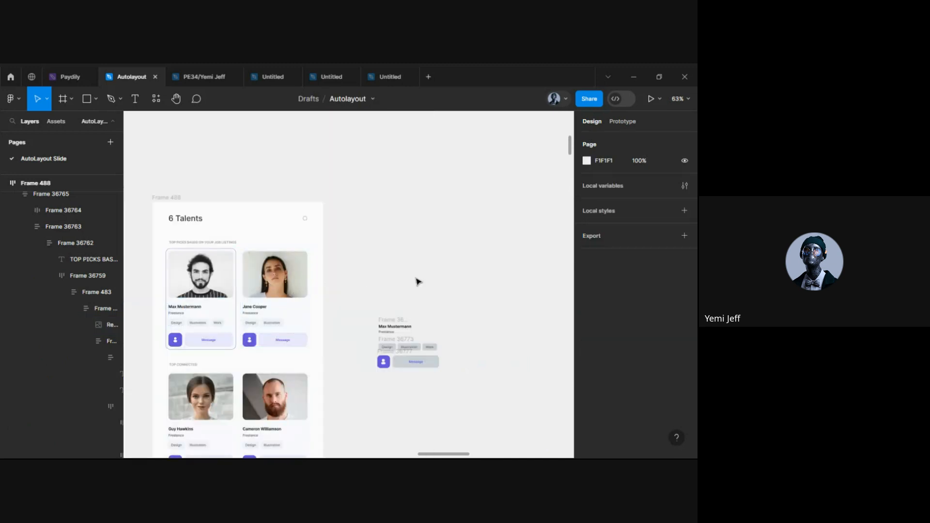
scroll(396, 292, "up", 5)
Paste the portrait above Max Mustermann, strip its image fill to pale F2F2FD, and round corners to 10
key("ctrl+v")
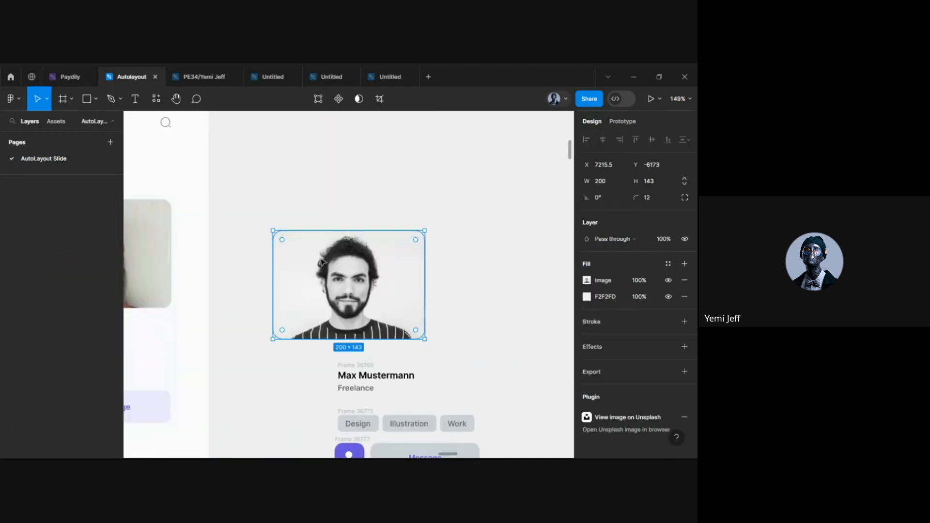
left_click_drag(351, 270, 396, 288)
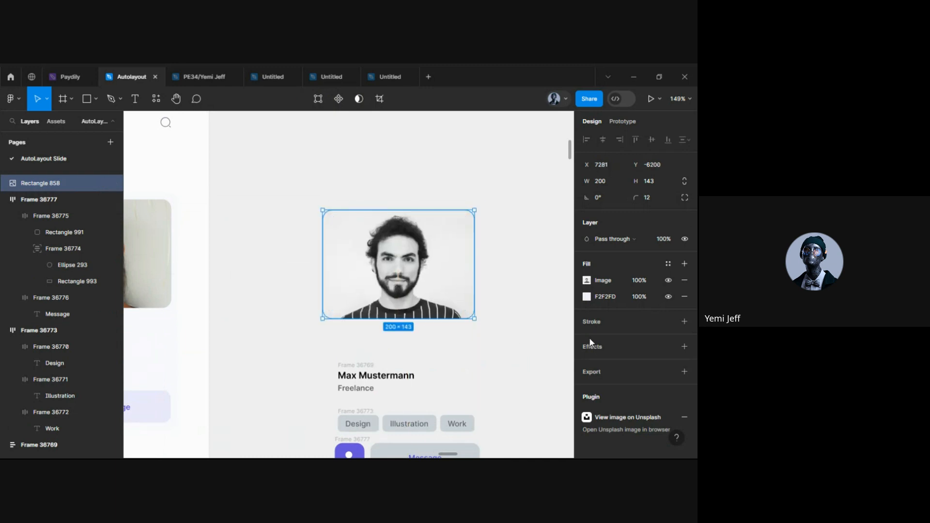
left_click(684, 280)
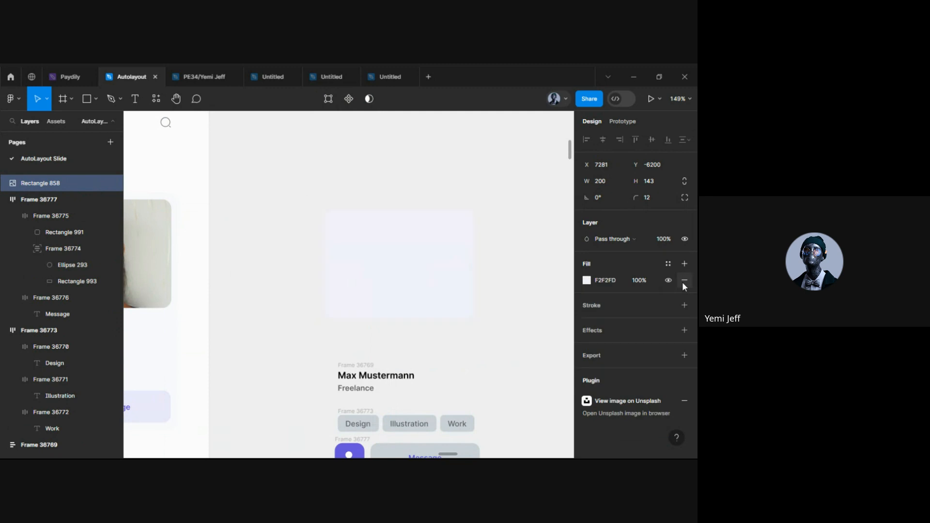
left_click_drag(399, 298, 404, 324)
scroll(405, 324, "down", 3)
scroll(405, 324, "right", 2)
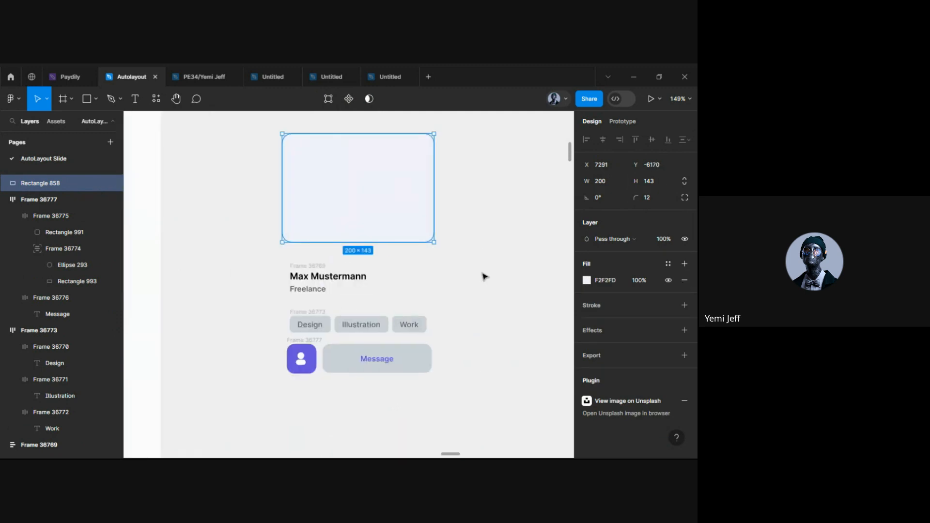
left_click(653, 197)
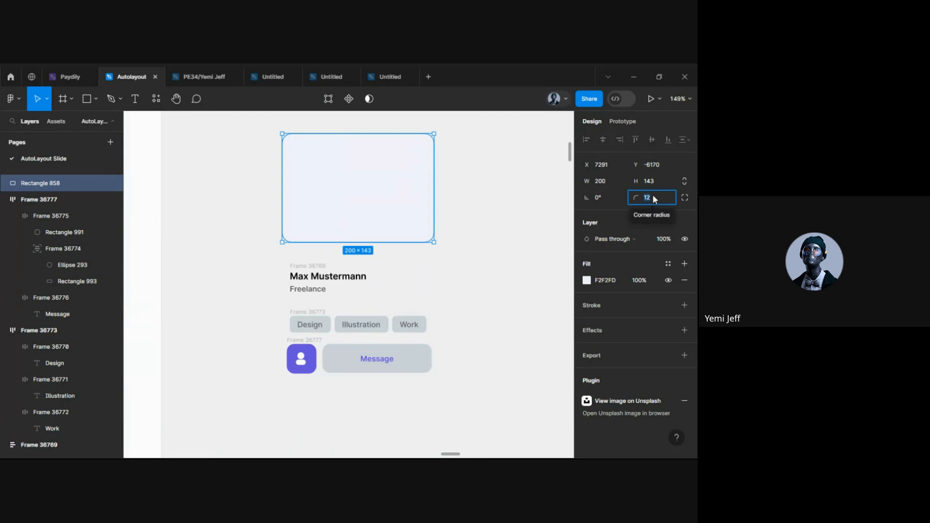
type("10")
key("Return")
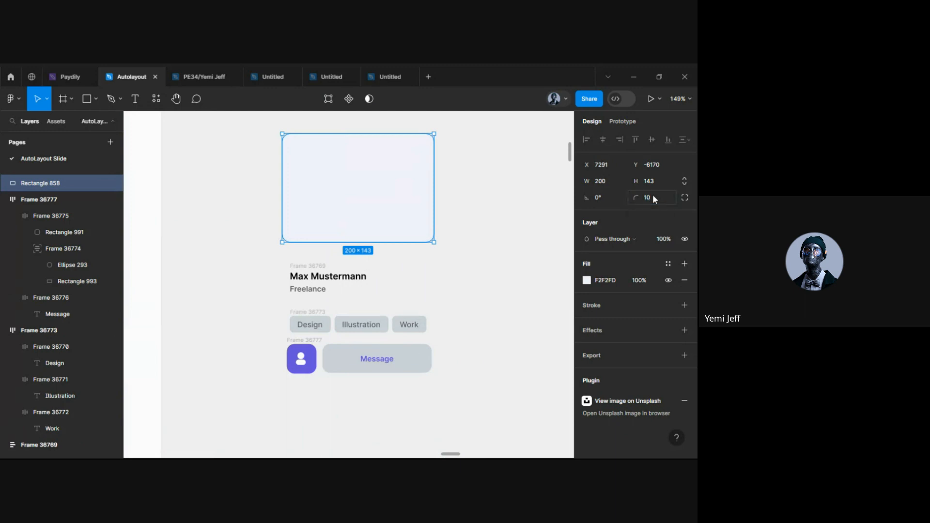
left_click(422, 305)
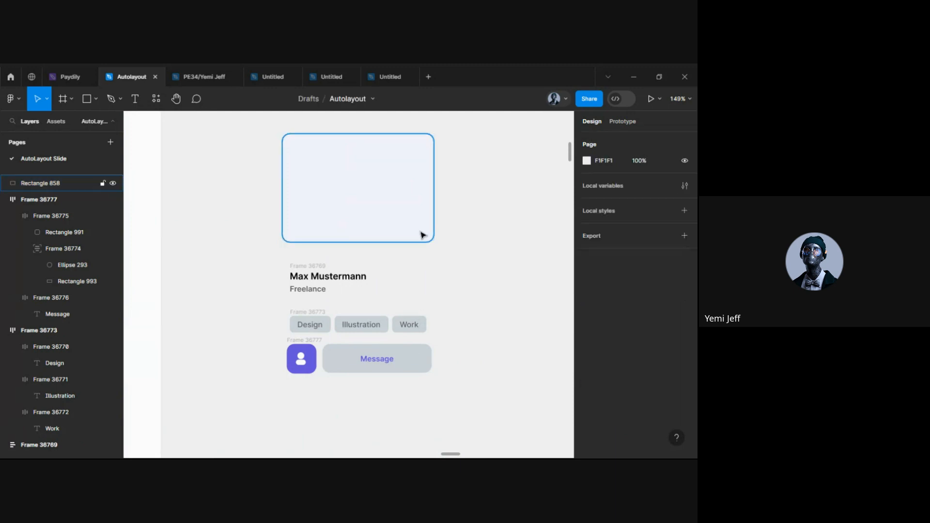
left_click(364, 214)
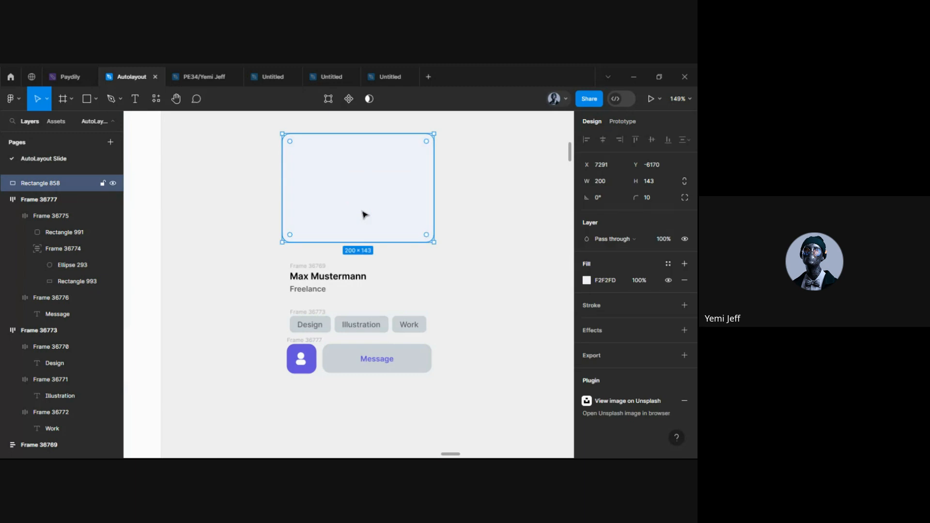
Fill the 200×143 placeholder with the Downloads photo of a smiling woman in a striped sweater
left_click(586, 281)
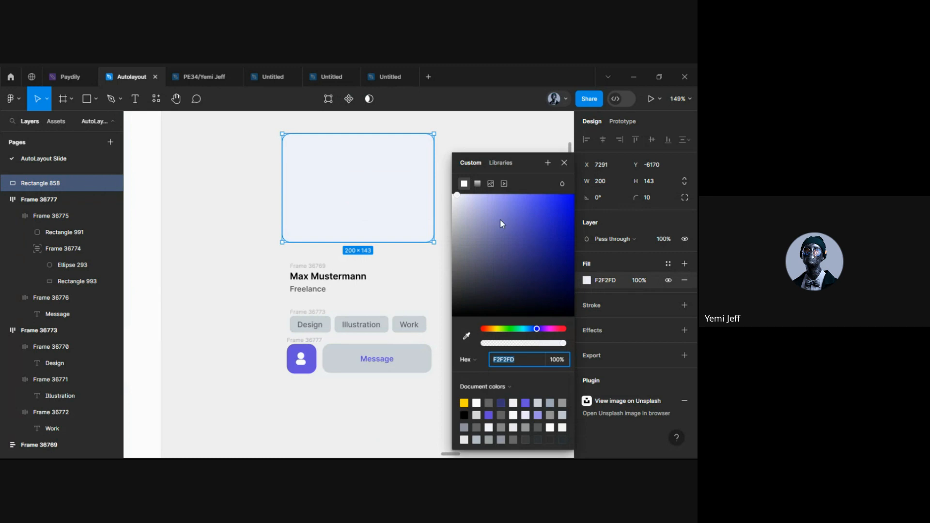
left_click(490, 185)
left_click(491, 185)
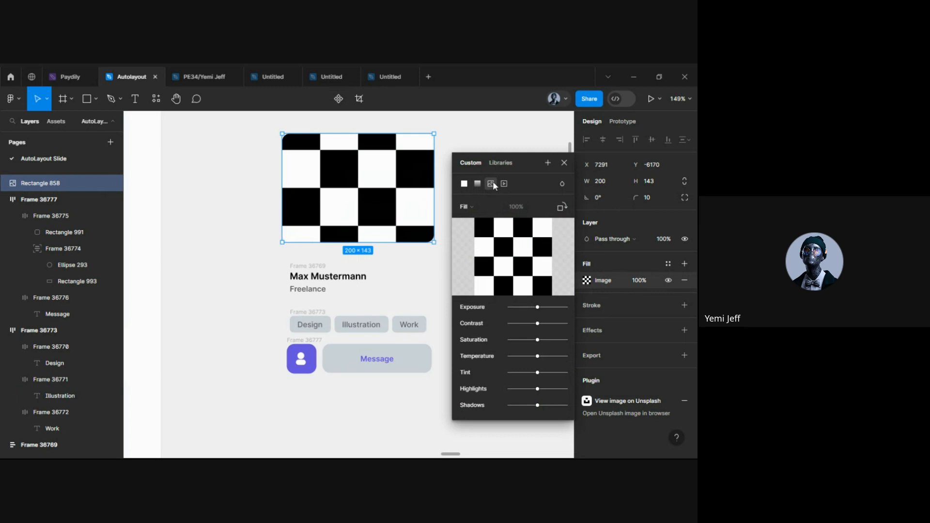
left_click(513, 256)
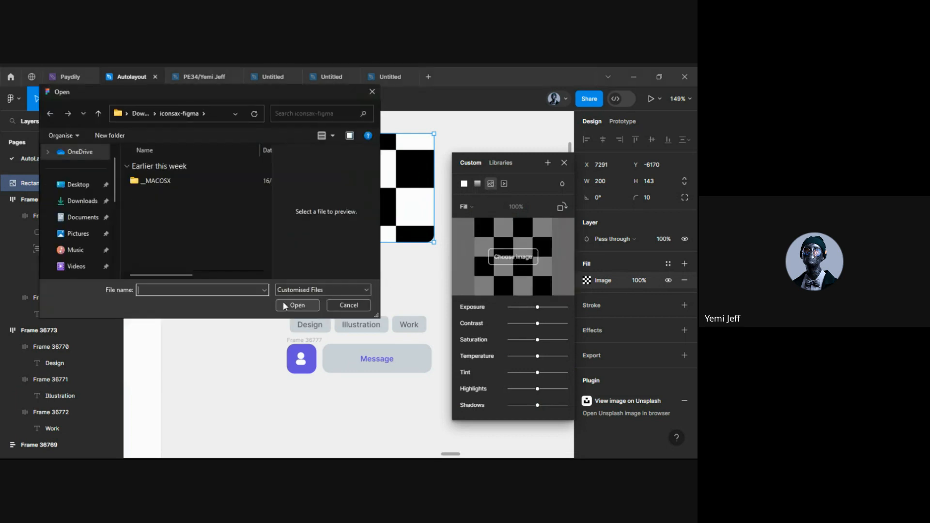
left_click(70, 201)
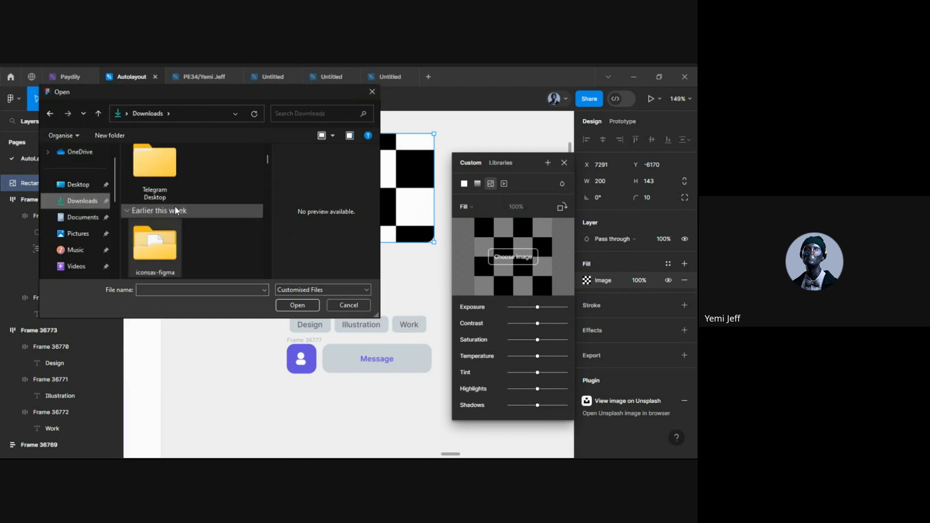
scroll(167, 226, "down", 2)
scroll(168, 229, "down", 2)
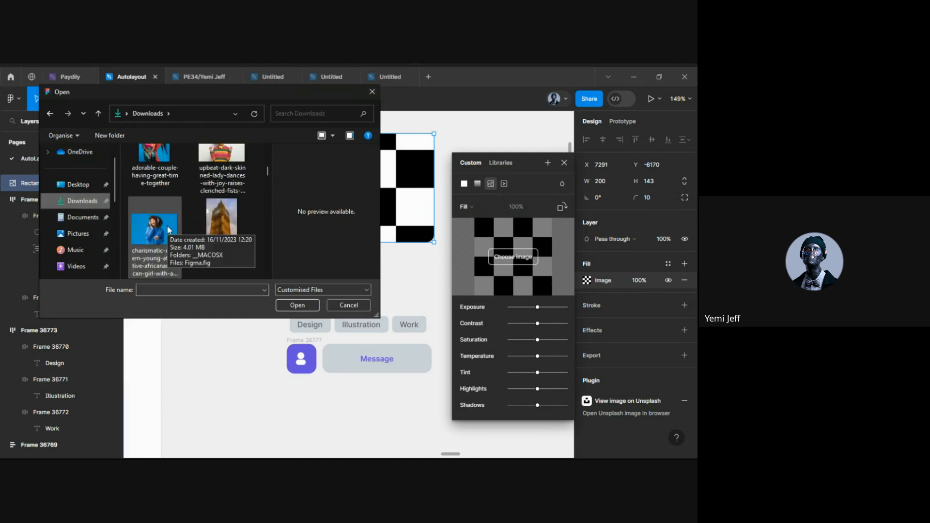
scroll(166, 225, "up", 2)
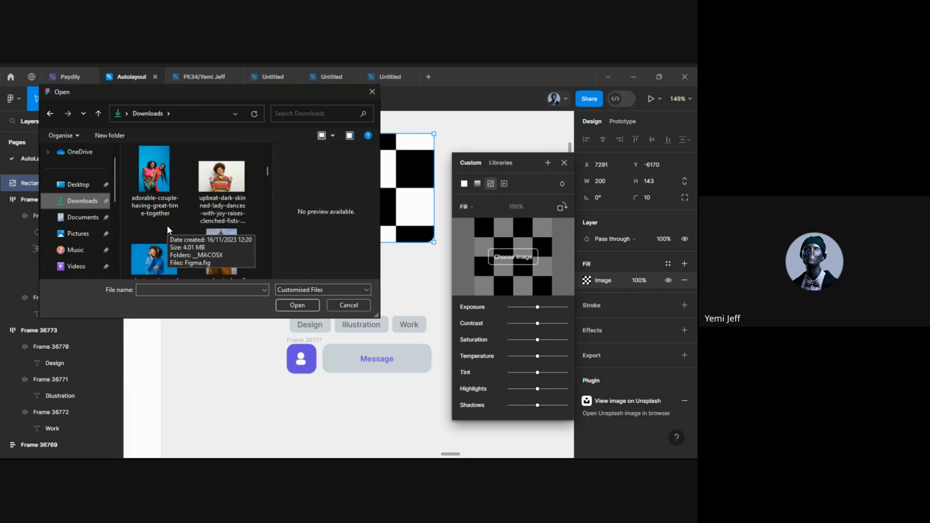
left_click(218, 197)
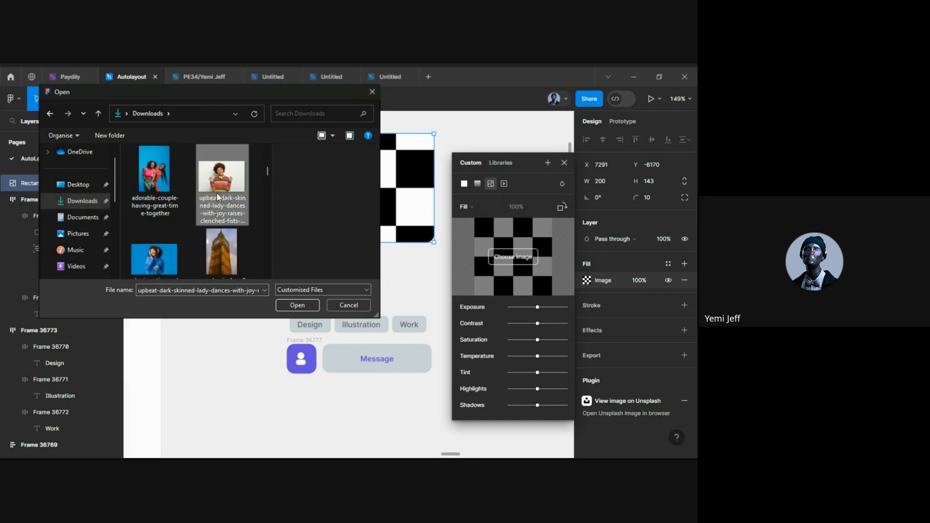
left_click(297, 305)
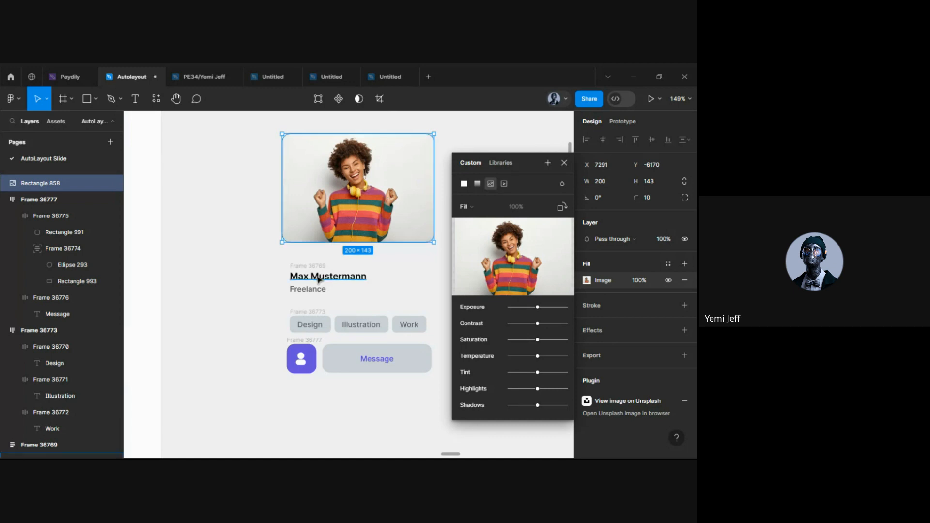
scroll(286, 288, "down", 5)
left_click(266, 297)
Drill through the 6 Talents panel's nested frames to inspect Jane Cooper's name, role and tags block
left_click_drag(265, 293, 322, 267)
left_click(243, 309)
scroll(290, 338, "up", 2)
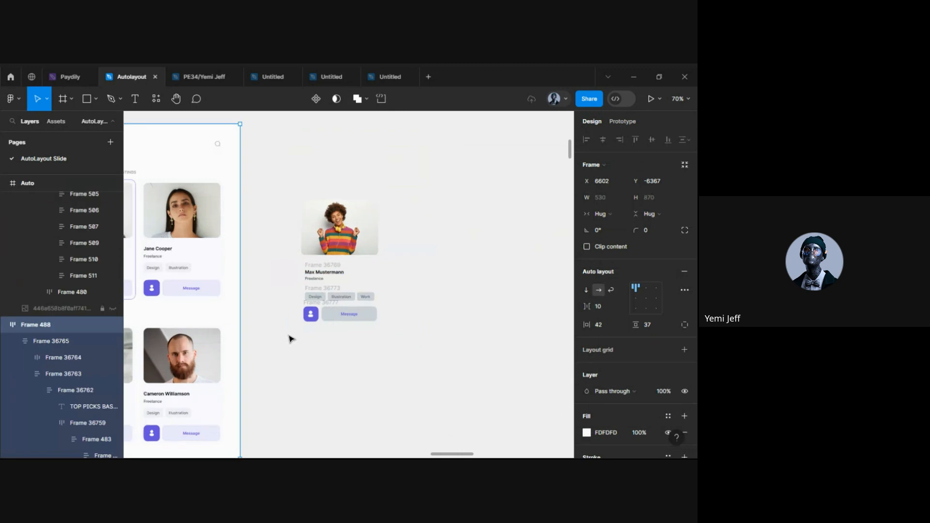
scroll(290, 338, "left", 1)
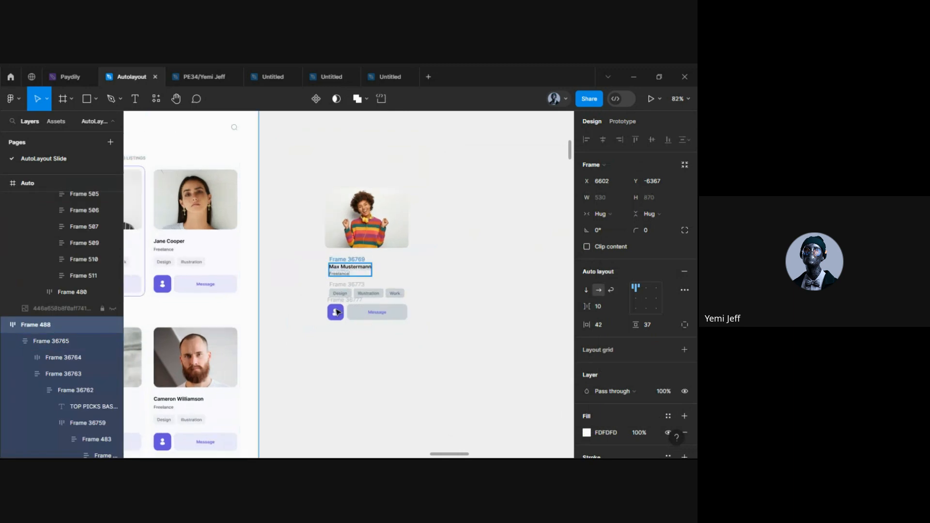
left_click(204, 219)
double_click(203, 217)
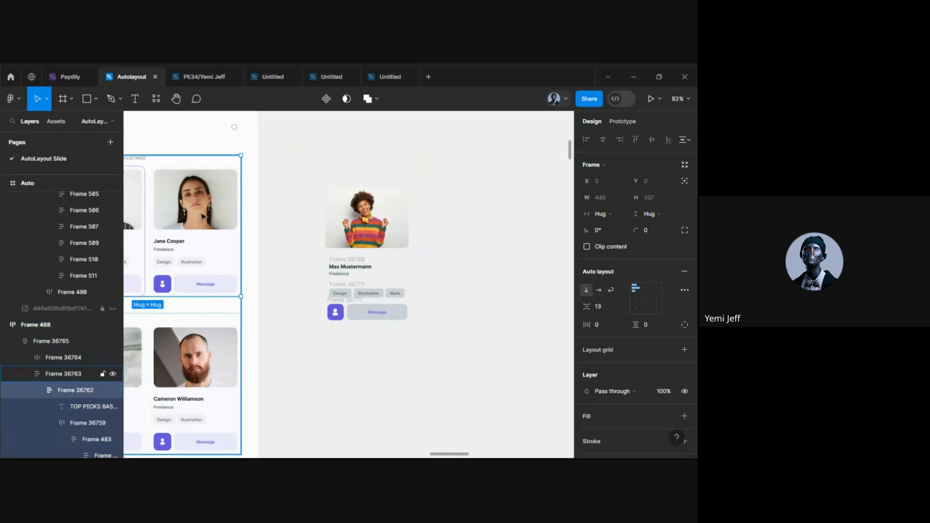
double_click(203, 217)
double_click(203, 217)
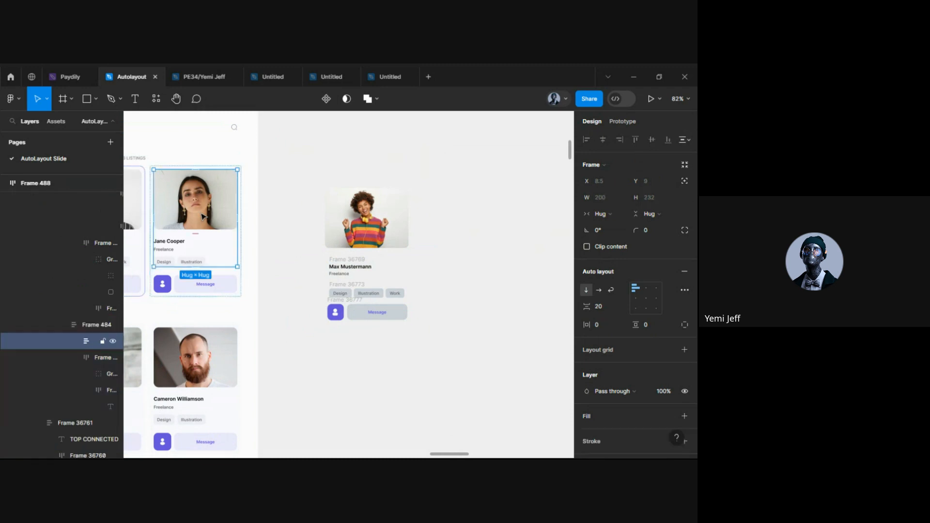
double_click(169, 264)
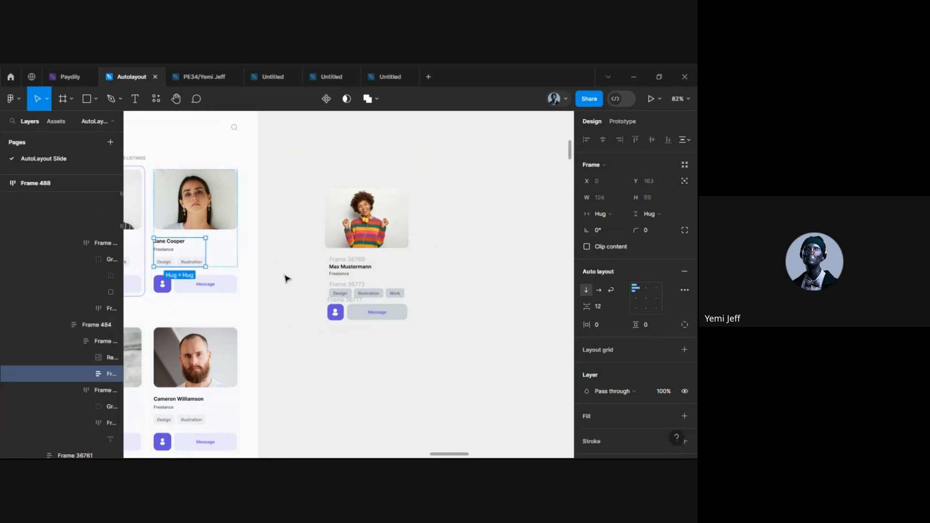
left_click(300, 306)
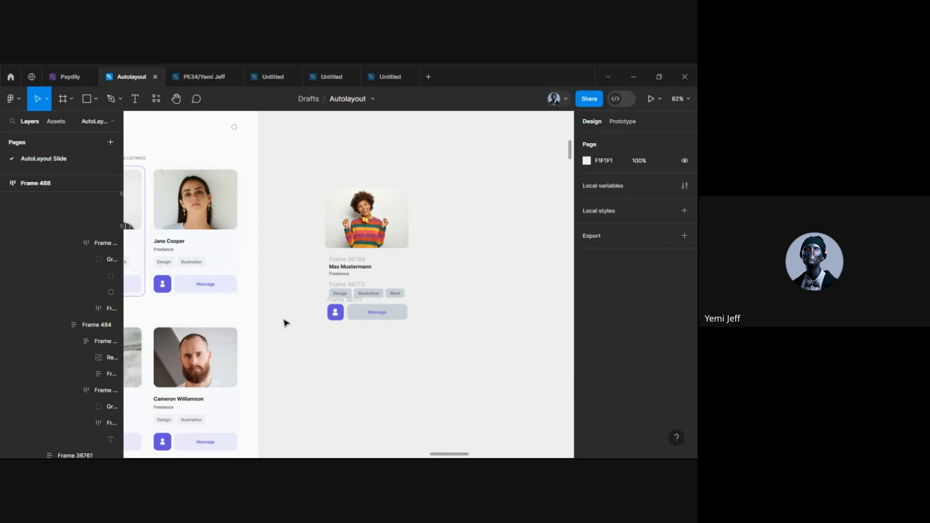
Undo an accidental move of the top picks section and nudge the woman's photo slightly right and down
left_click(197, 204)
double_click(196, 207)
scroll(174, 230, "left", 1)
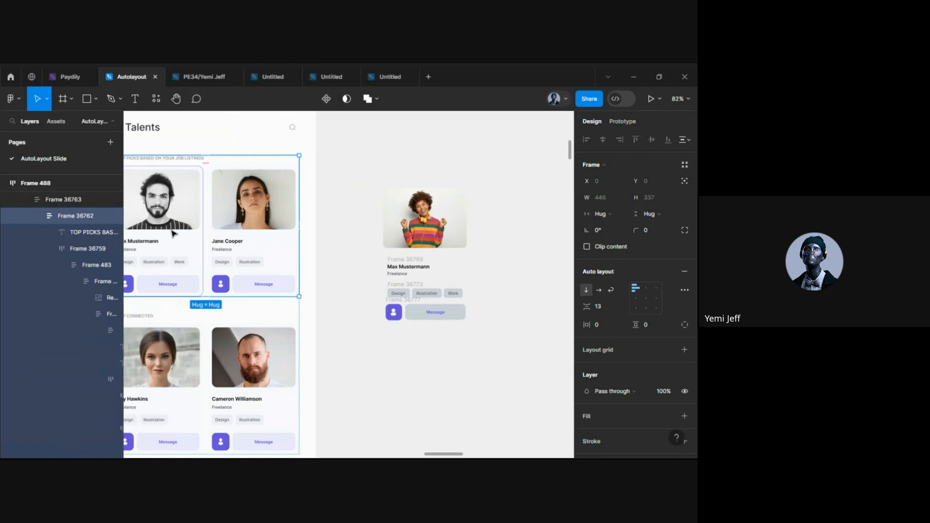
left_click_drag(284, 231, 483, 249)
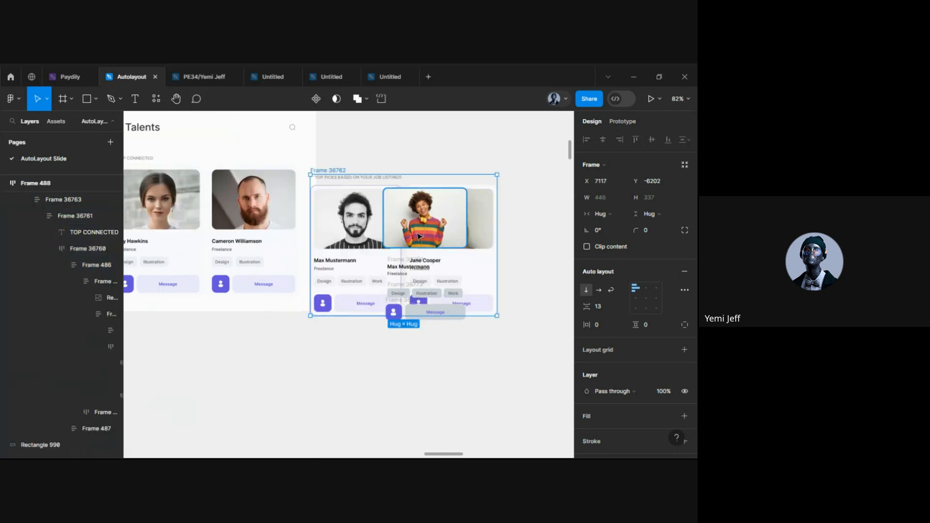
key("ctrl+z")
double_click(418, 237)
scroll(416, 246, "up", 5)
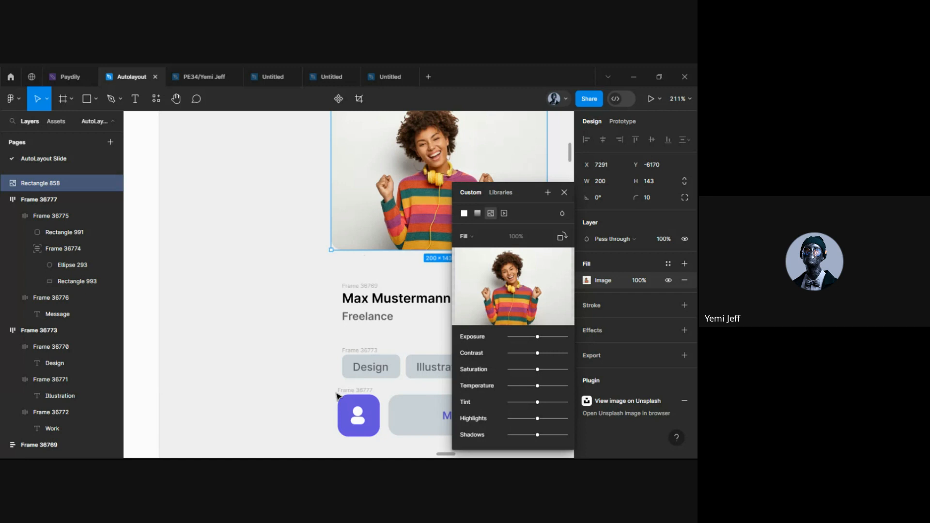
left_click(291, 355)
scroll(307, 332, "down", 8)
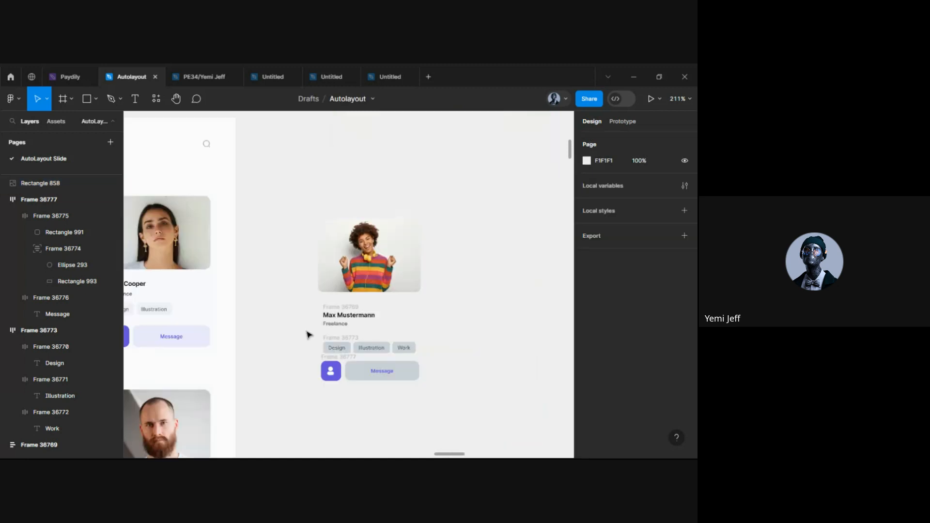
left_click_drag(344, 272, 347, 275)
left_click(425, 333)
Drill back into Jane Cooper's card to select her name, role and tags block
scroll(390, 357, "up", 5)
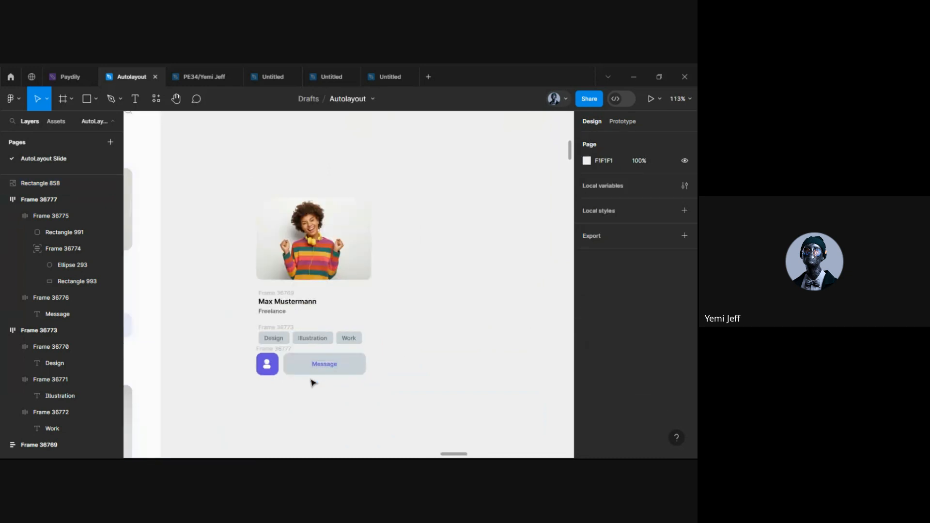
scroll(318, 264, "left", 5)
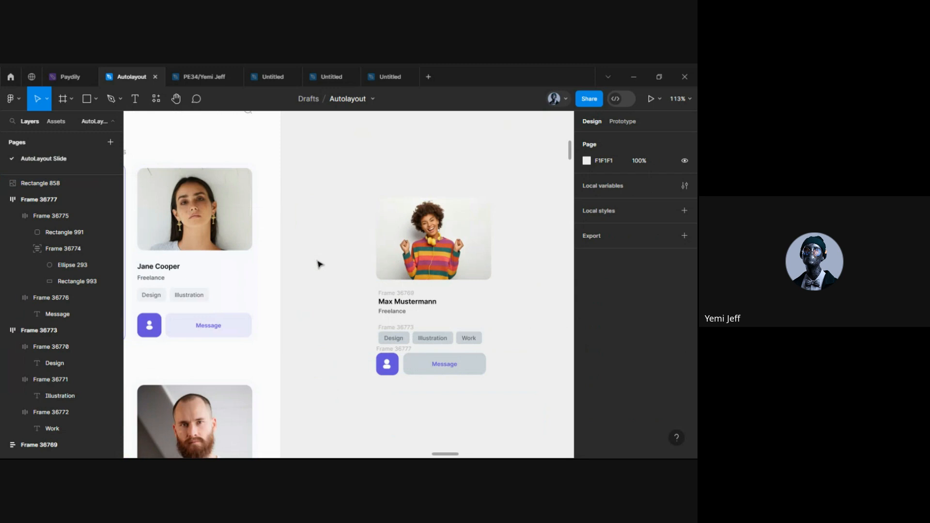
scroll(291, 265, "left", 3)
left_click(261, 266)
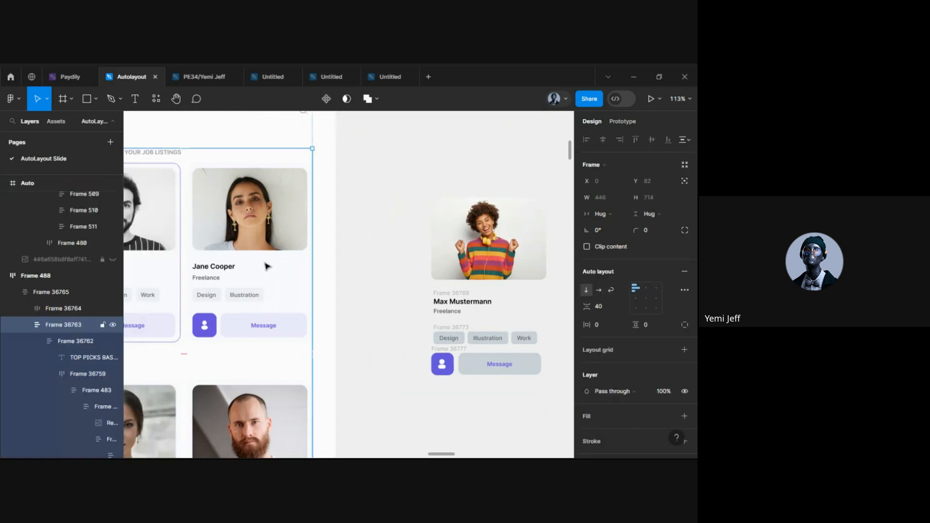
left_click(213, 276)
double_click(213, 276)
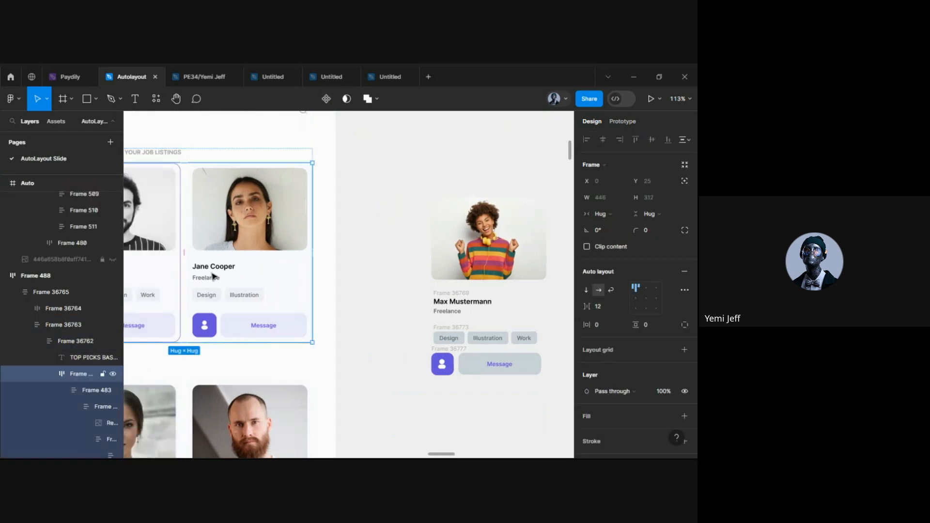
double_click(213, 276)
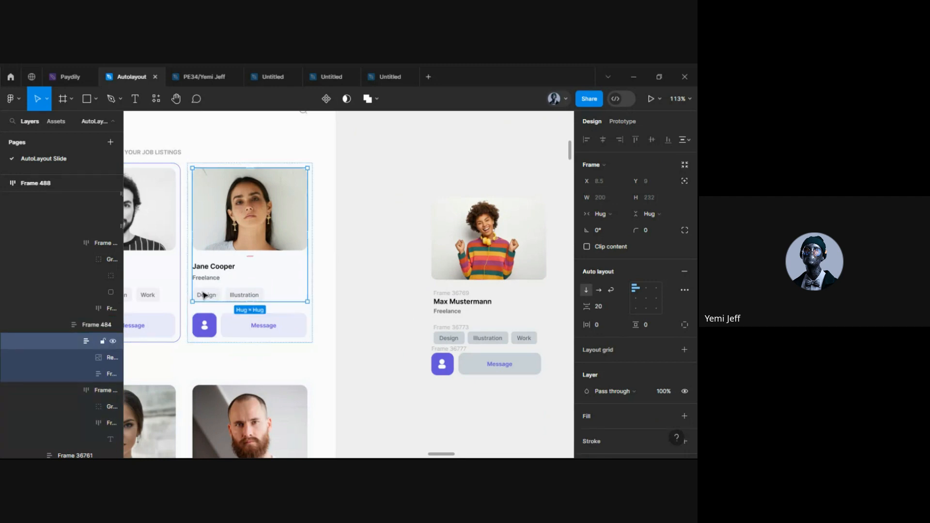
double_click(212, 270)
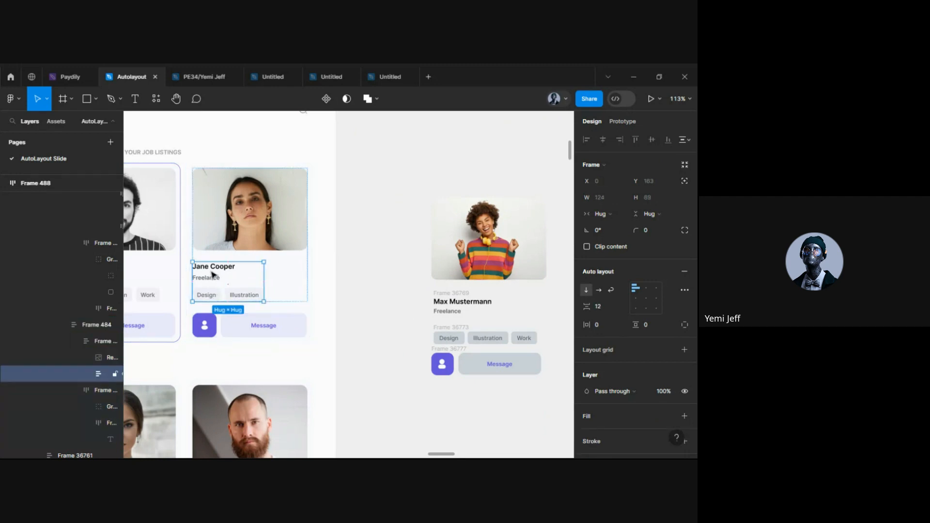
scroll(402, 312, "right", 5)
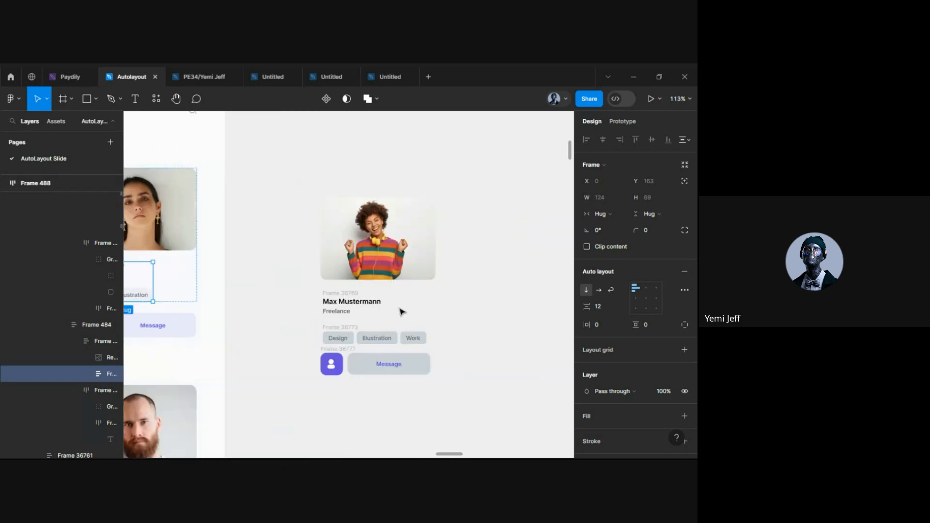
scroll(338, 300, "up", 3)
Wrap the Max Mustermann/Freelance block and the Design, Illustration, Work tags in auto layout
scroll(338, 301, "up", 2)
left_click(334, 304)
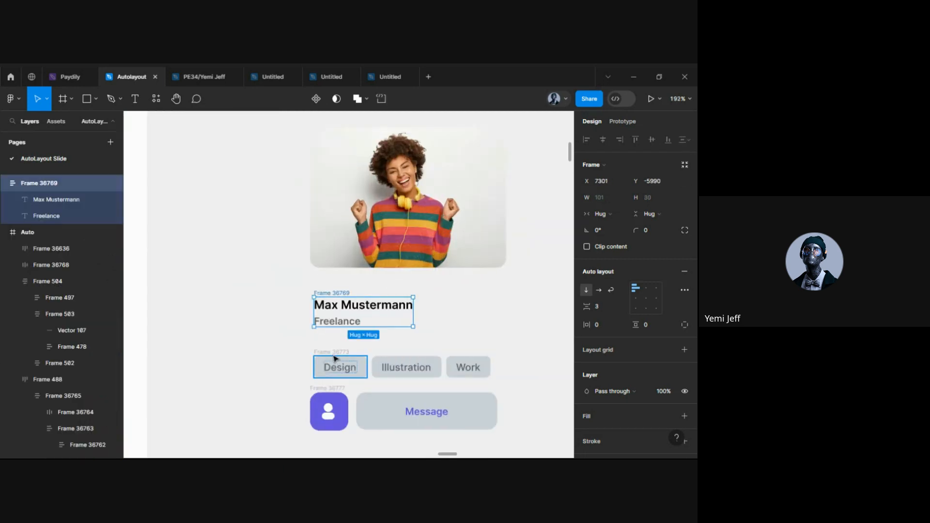
left_click(333, 354, "shift")
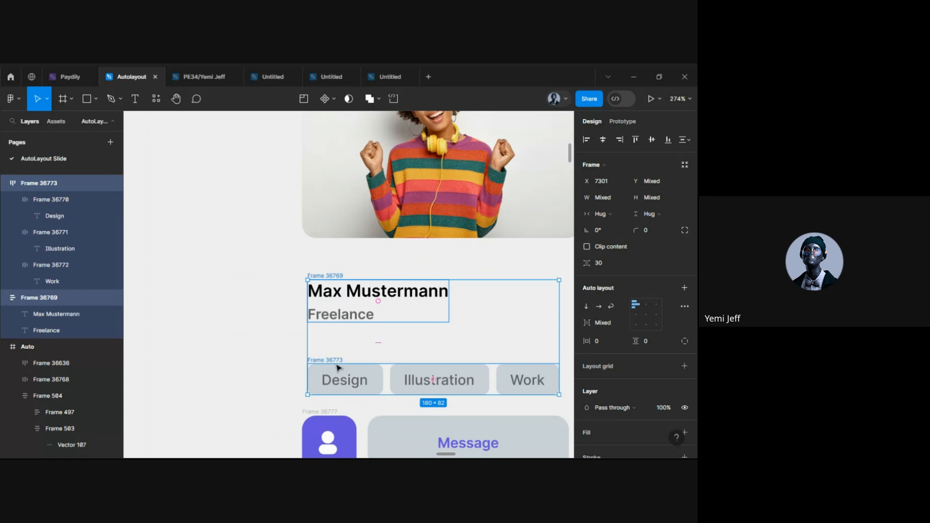
right_click(361, 337)
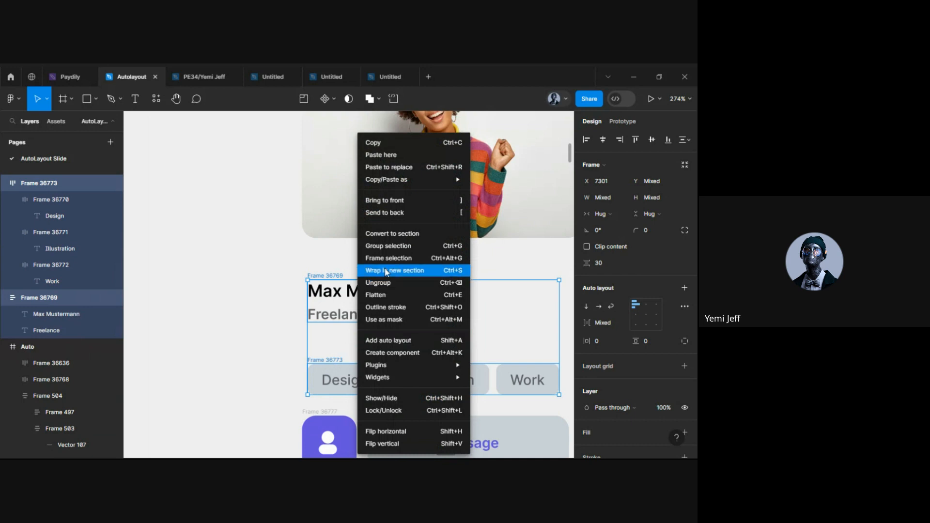
left_click(384, 342)
Set the spacing between the name block and the tag row to 10
left_click_drag(432, 349, 433, 328)
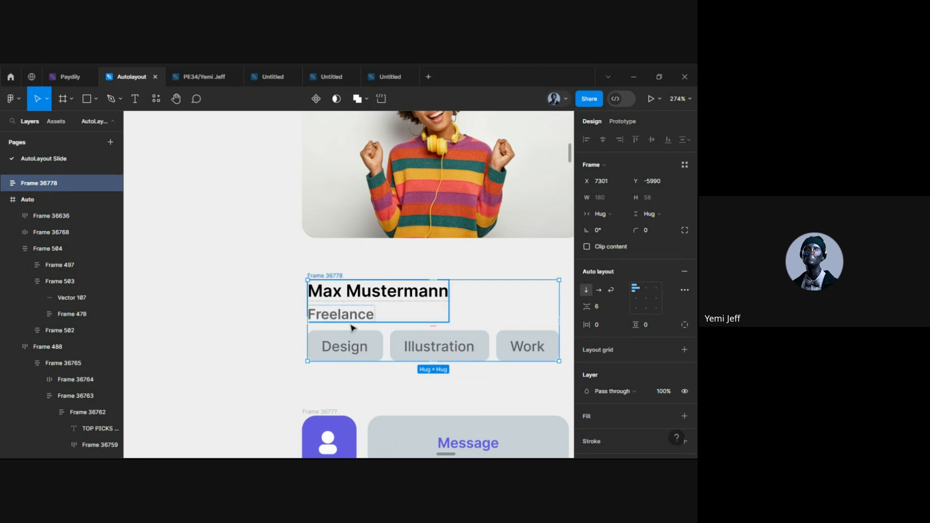
scroll(338, 372, "down", 5)
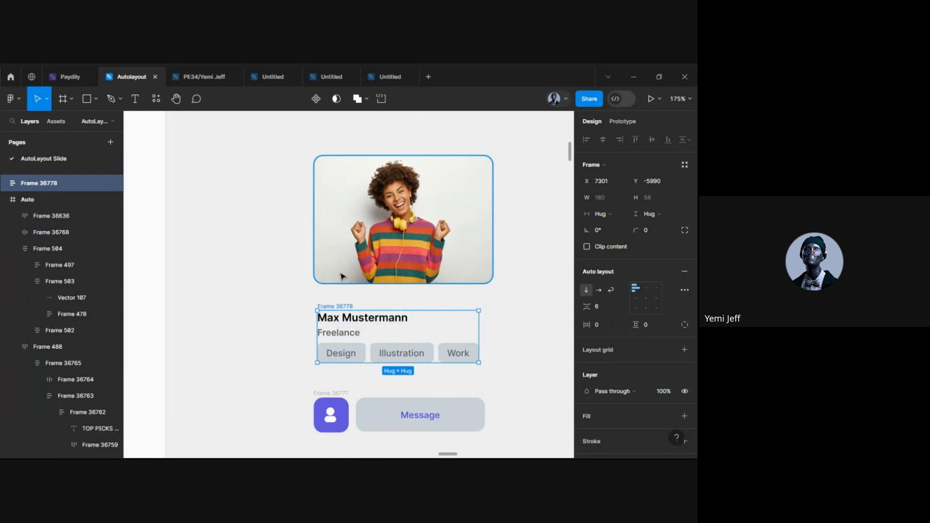
left_click(313, 343)
left_click(340, 307)
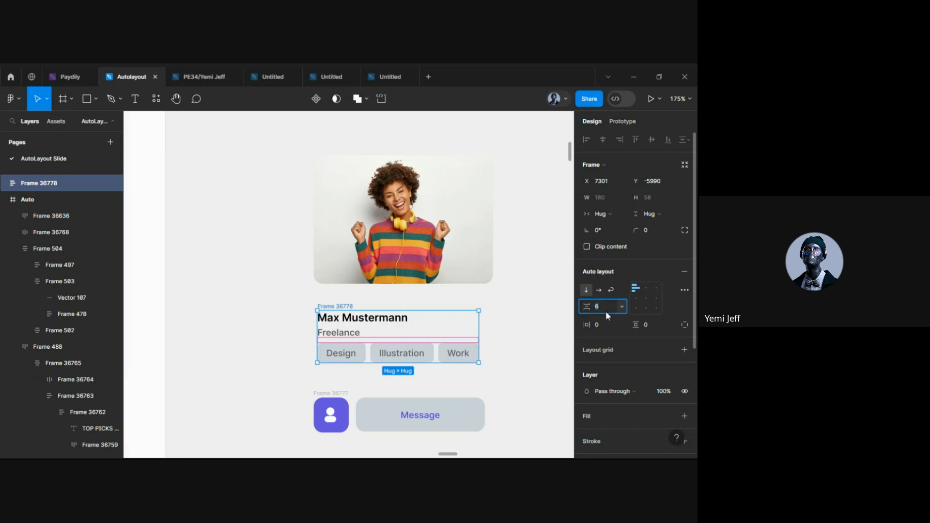
type("10")
key("Return")
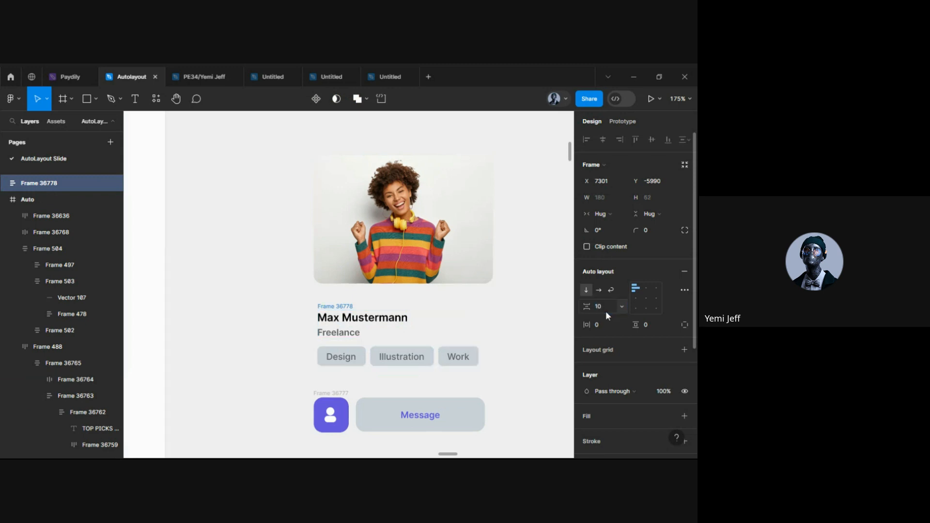
left_click(268, 380)
scroll(353, 359, "down", 4)
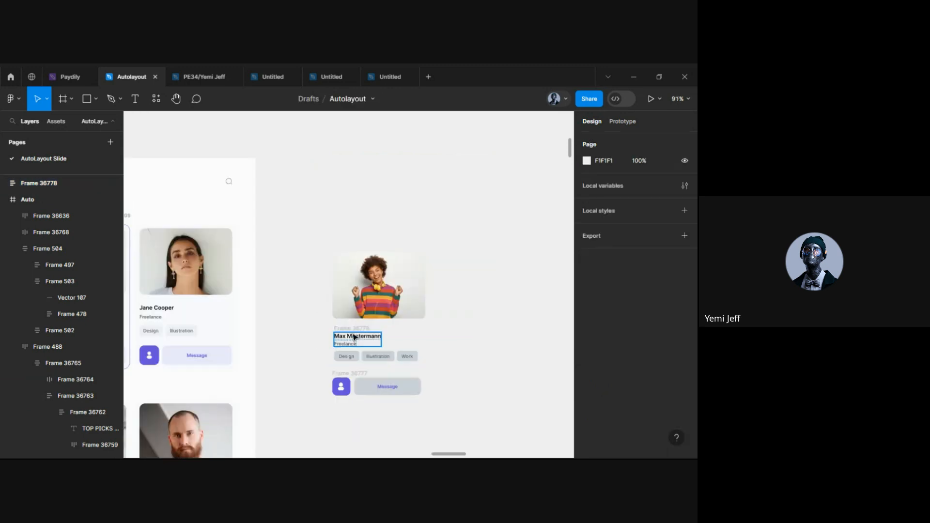
Stack the woman's photo and the name-and-tags frame in left-aligned auto layout, spacing 20
scroll(343, 333, "up", 3)
left_click(342, 333)
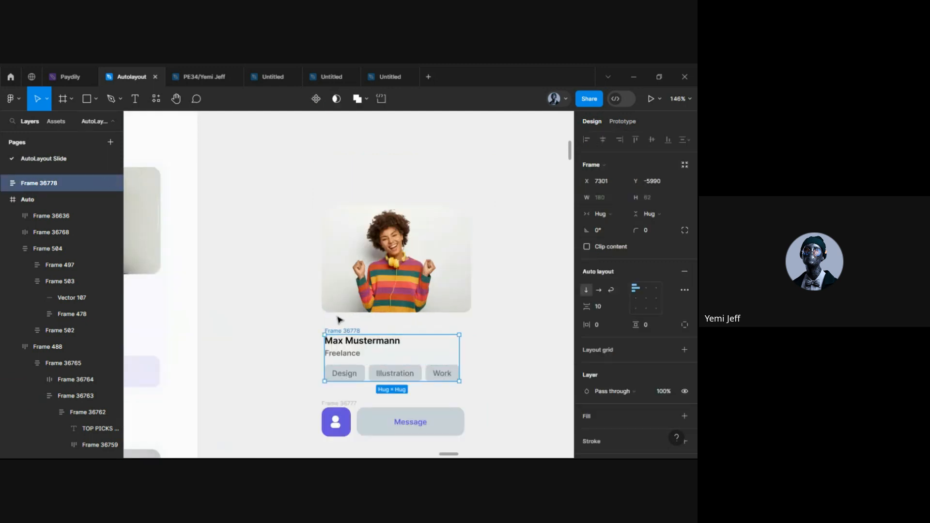
left_click(379, 264, "shift")
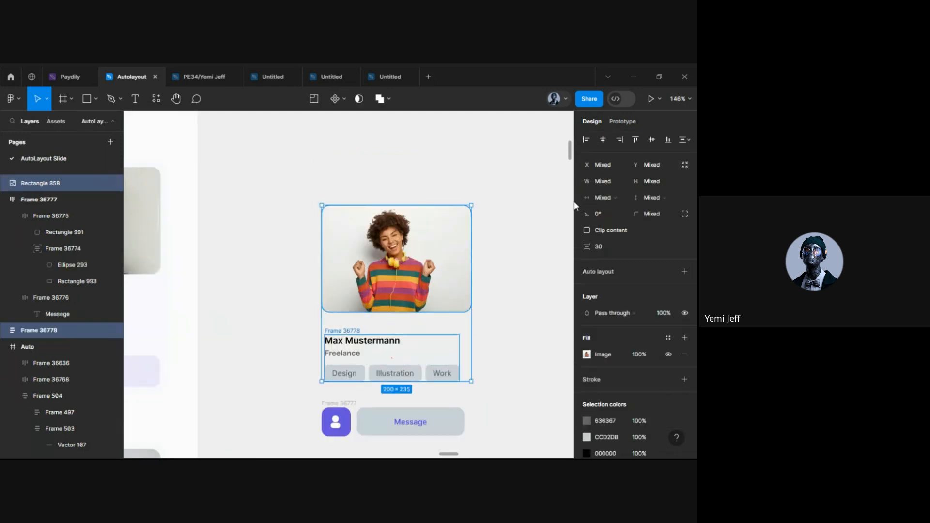
key("shift+a")
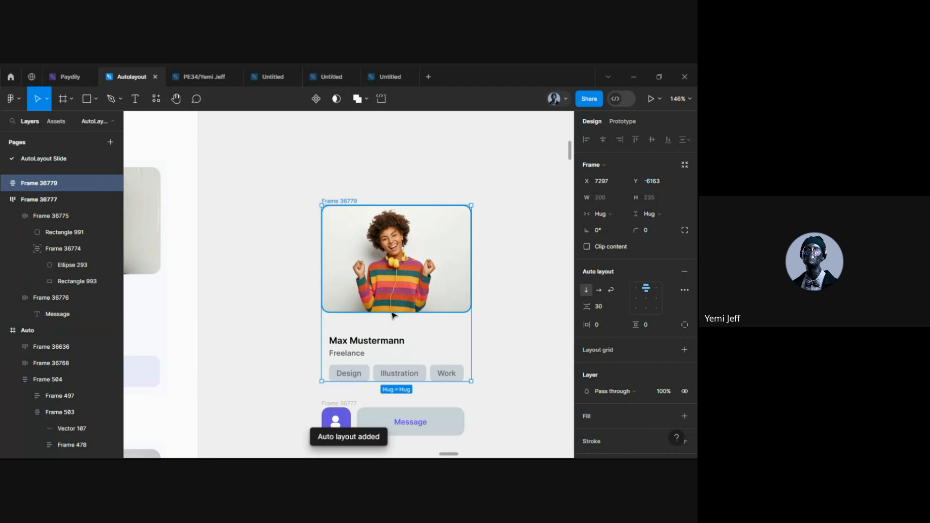
left_click(637, 298)
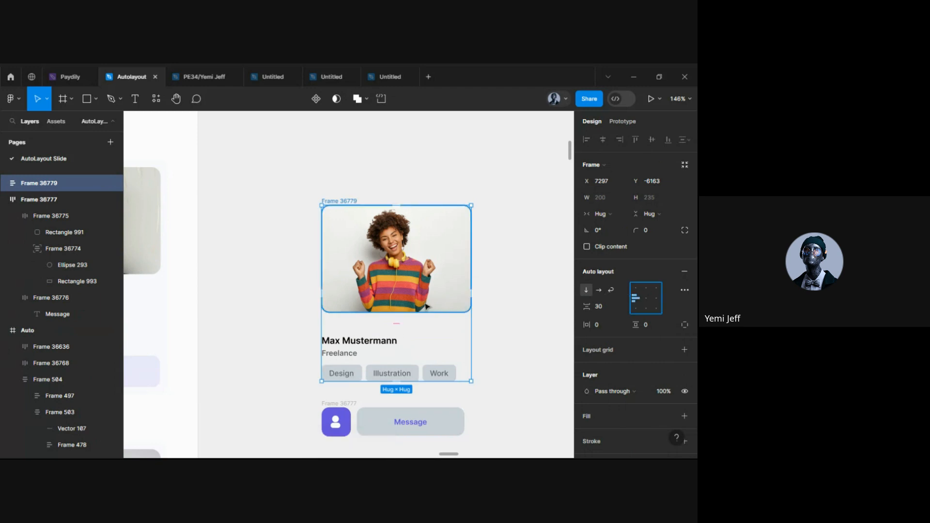
left_click(600, 307)
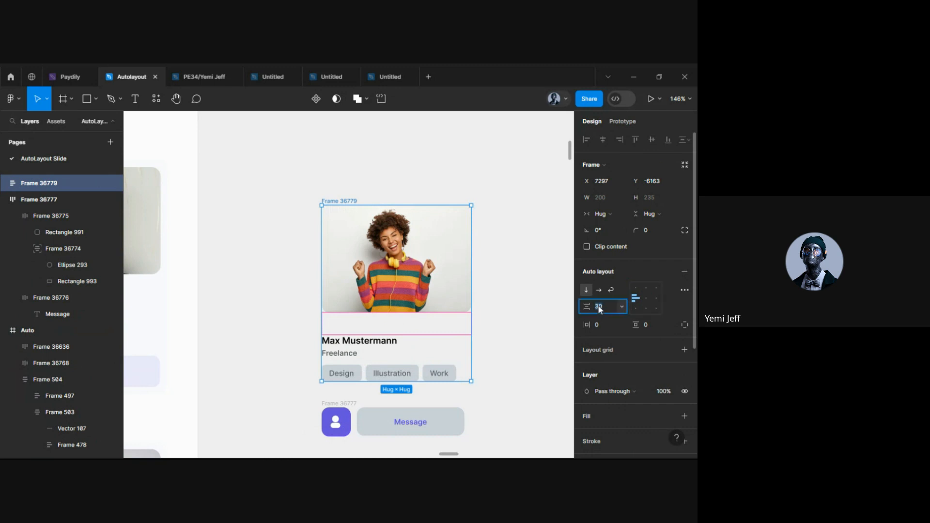
type("20")
key("Return")
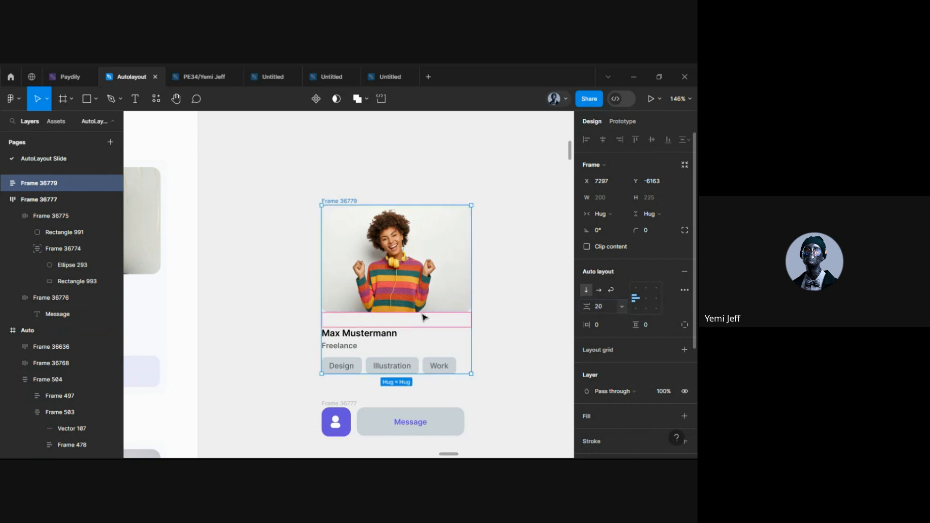
left_click(260, 363)
Wrap the photo-and-text card and the Message row in vertical auto layout with a 20 gap
scroll(347, 251, "down", 5)
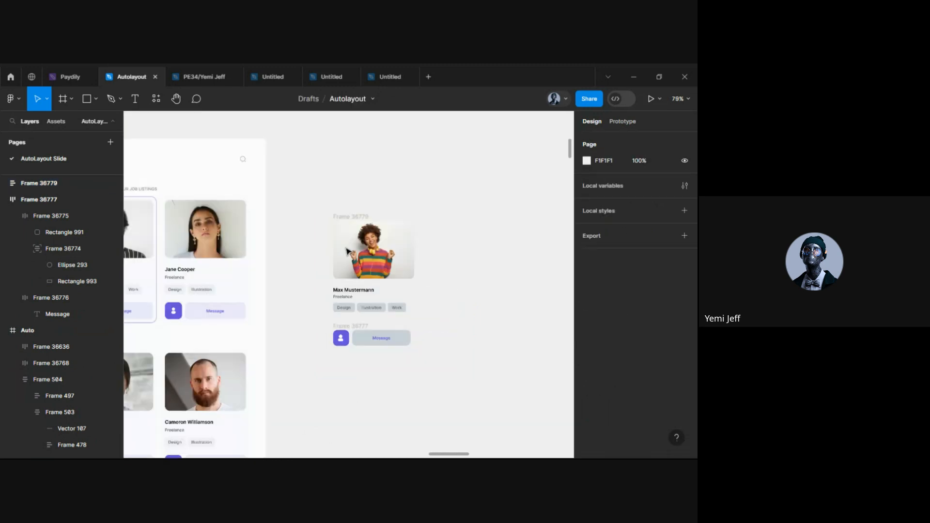
left_click(347, 251)
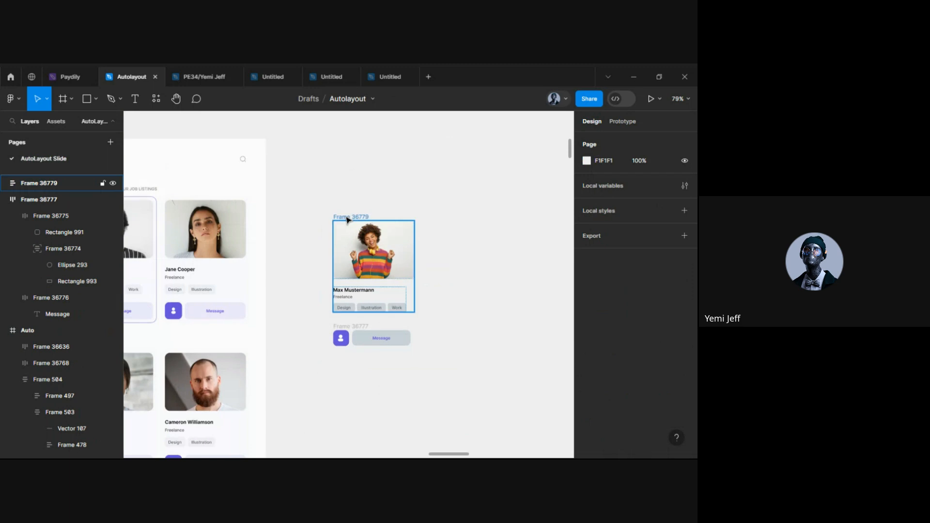
left_click(341, 328, "shift")
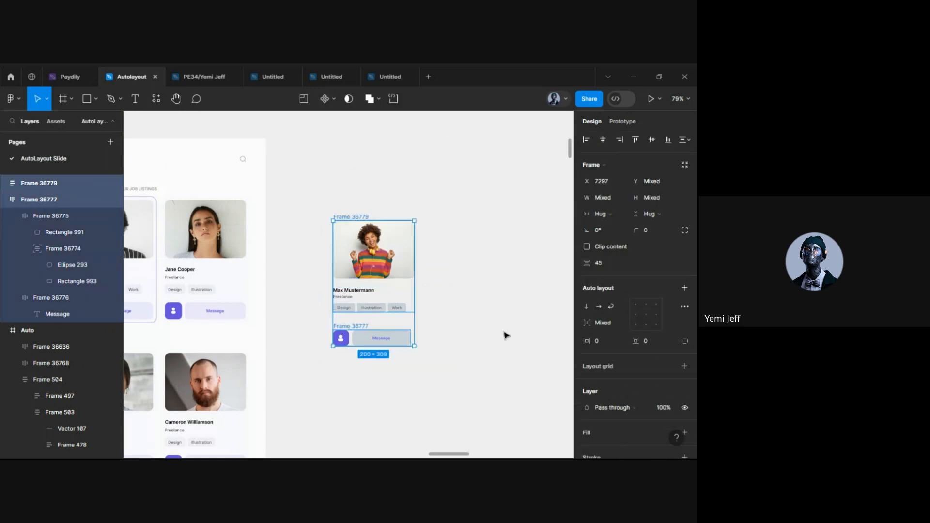
key("shift+a")
left_click(609, 306)
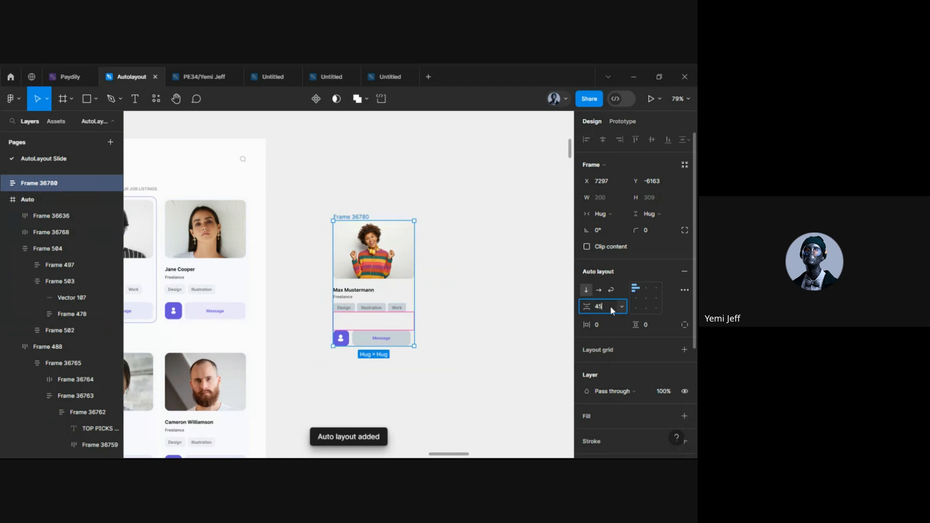
type("20")
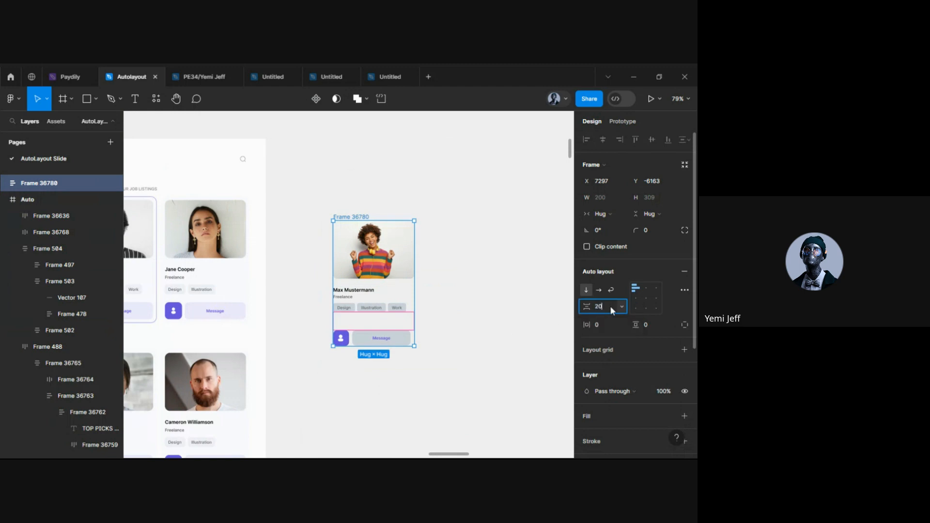
key("Return")
left_click(502, 329)
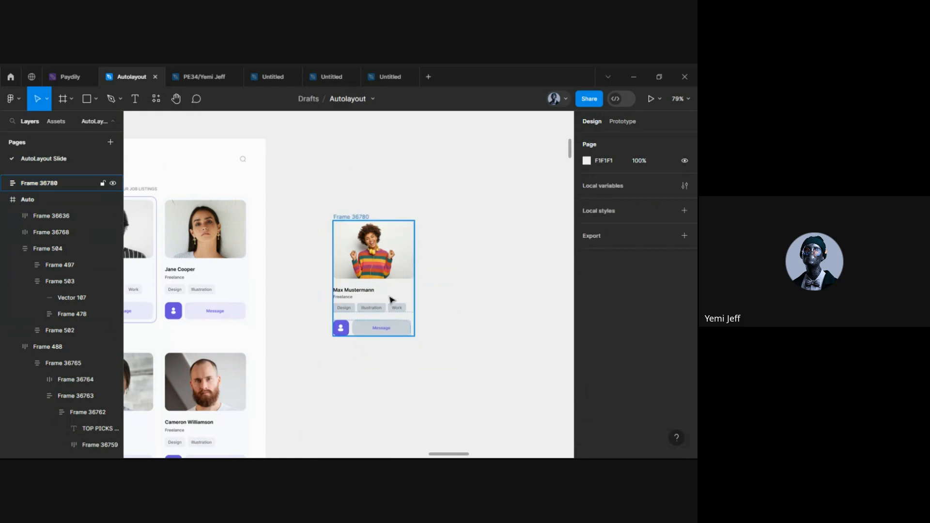
Select the new 200×284 card frame and pan around to inspect it
scroll(391, 299, "up", 5)
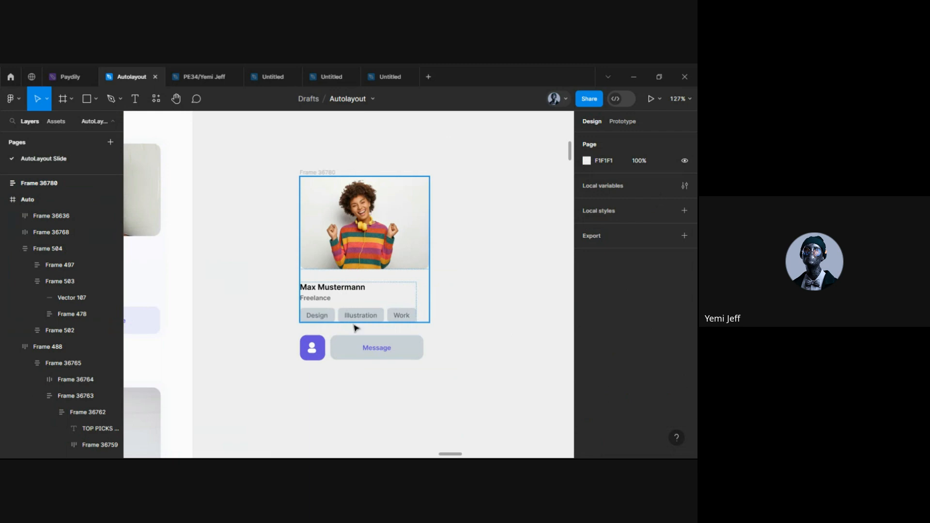
left_click(315, 173)
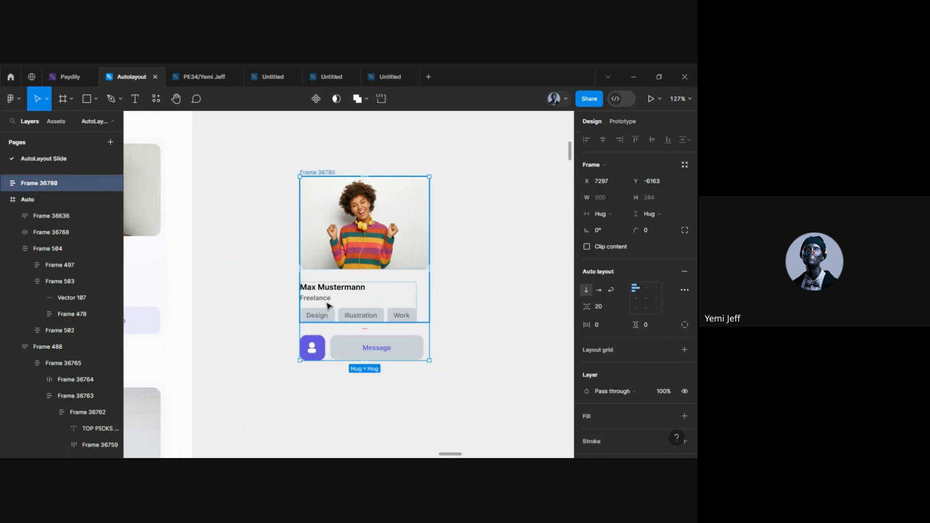
scroll(311, 269, "down", 5)
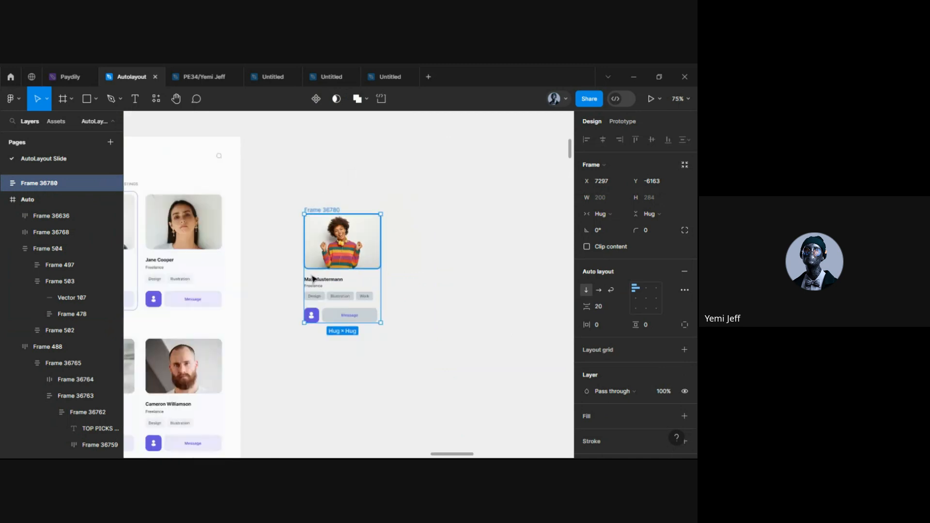
scroll(312, 279, "up", 5)
scroll(290, 266, "left", 4)
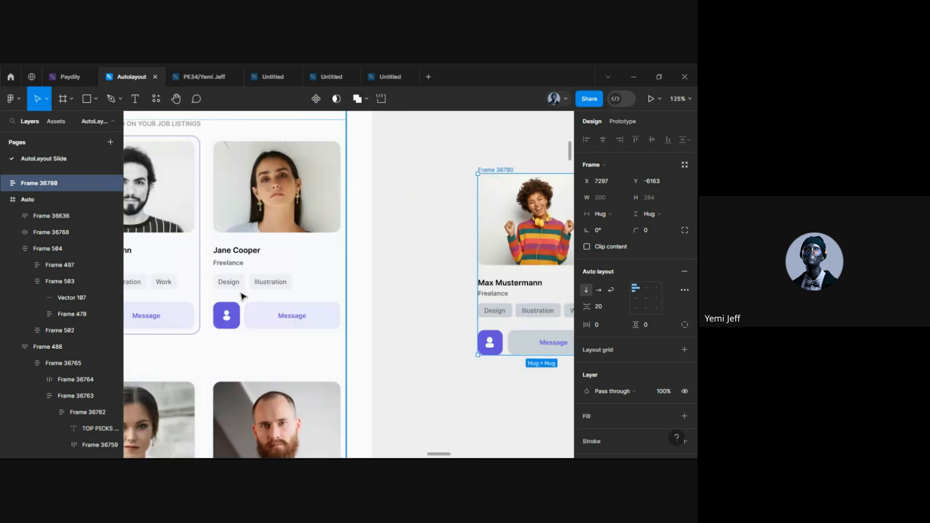
scroll(242, 296, "left", 3)
scroll(266, 265, "right", 8)
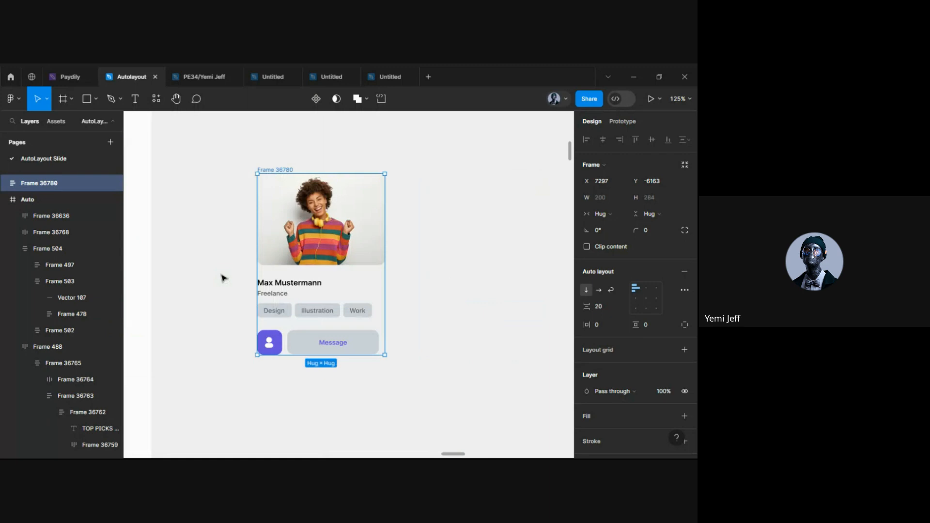
scroll(223, 278, "right", 2)
scroll(595, 375, "down", 2)
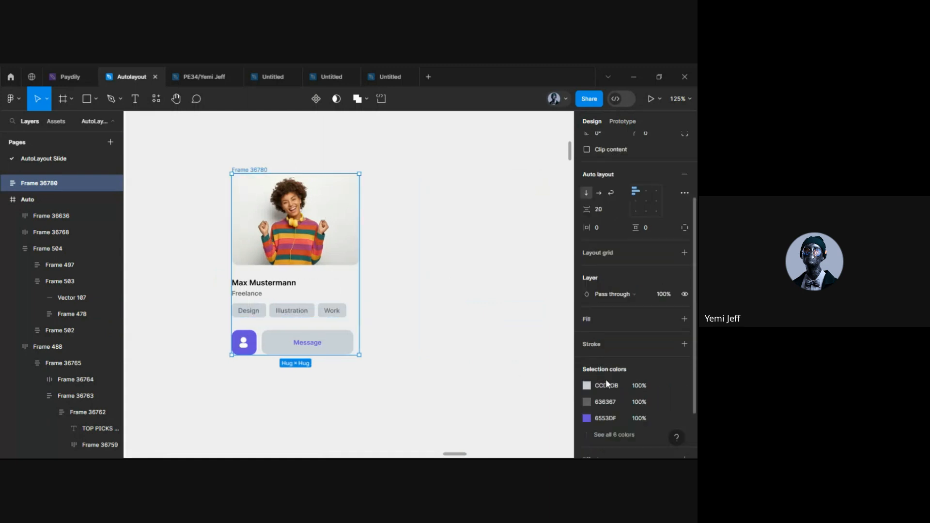
Give the Max Mustermann card frame a white FFFFFF fill
left_click(585, 319)
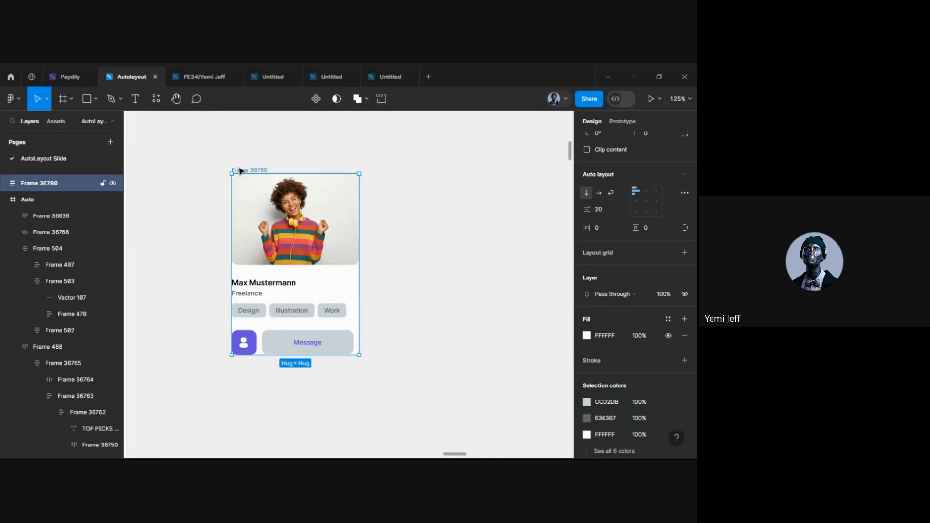
scroll(228, 286, "up", 5)
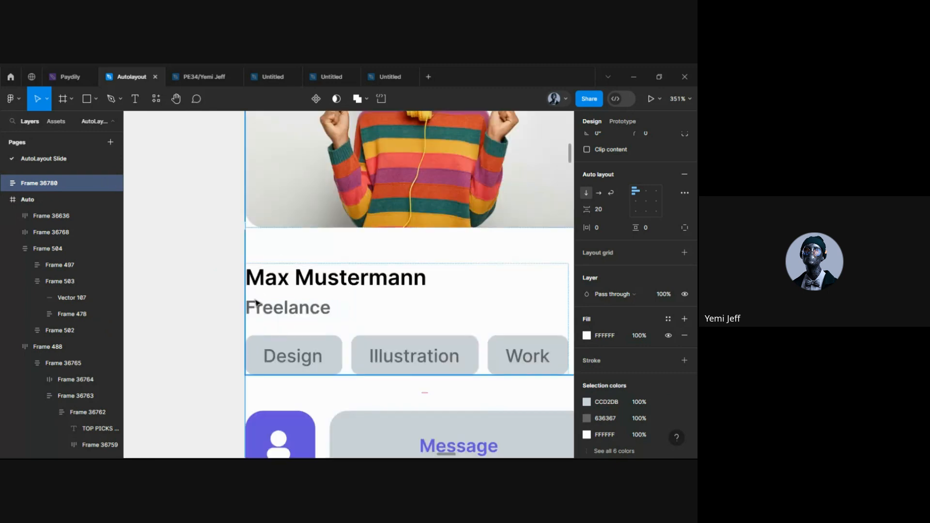
scroll(257, 303, "down", 3)
left_click(199, 354)
scroll(284, 196, "up", 3)
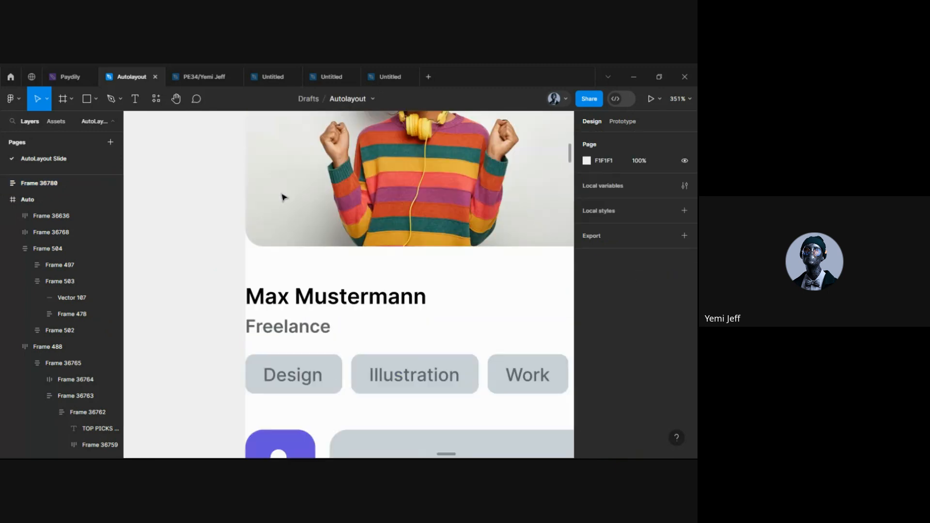
scroll(245, 291, "down", 4)
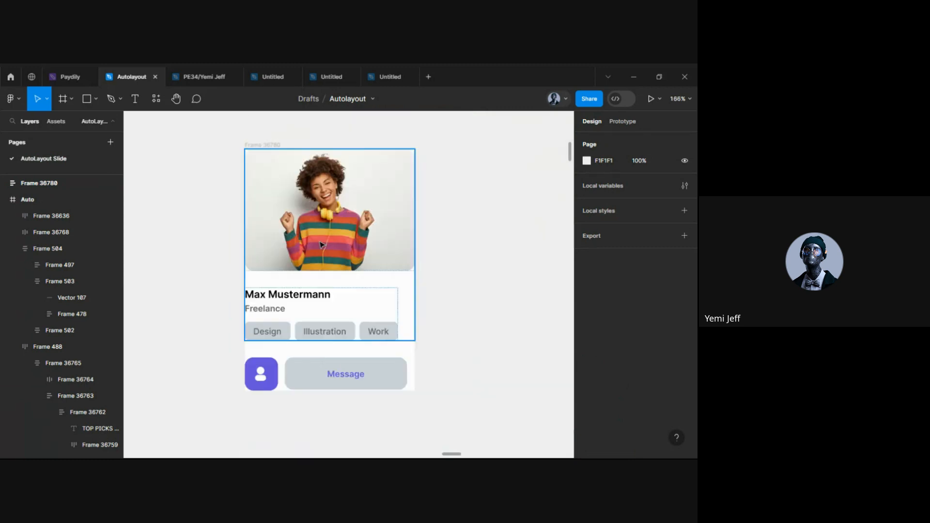
Set the card frame's padding to 20 on all sides
left_click(257, 145)
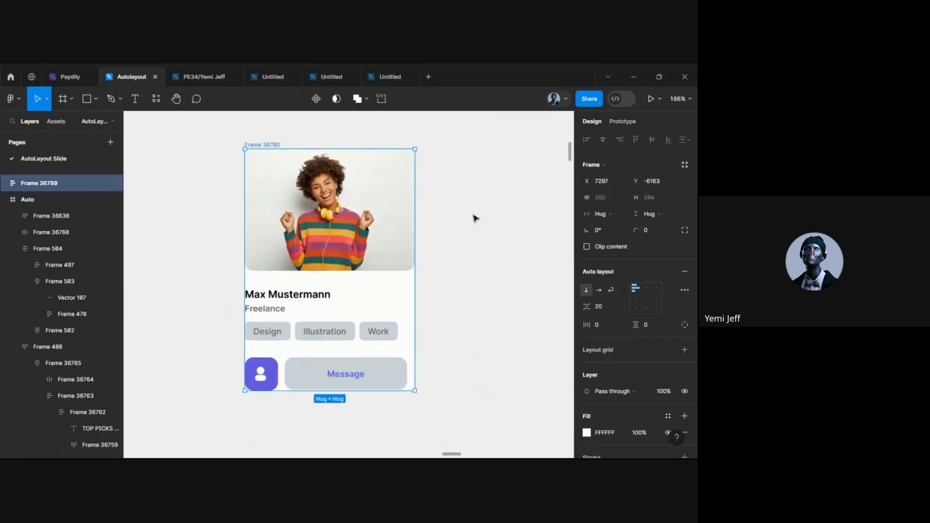
scroll(593, 363, "down", 3)
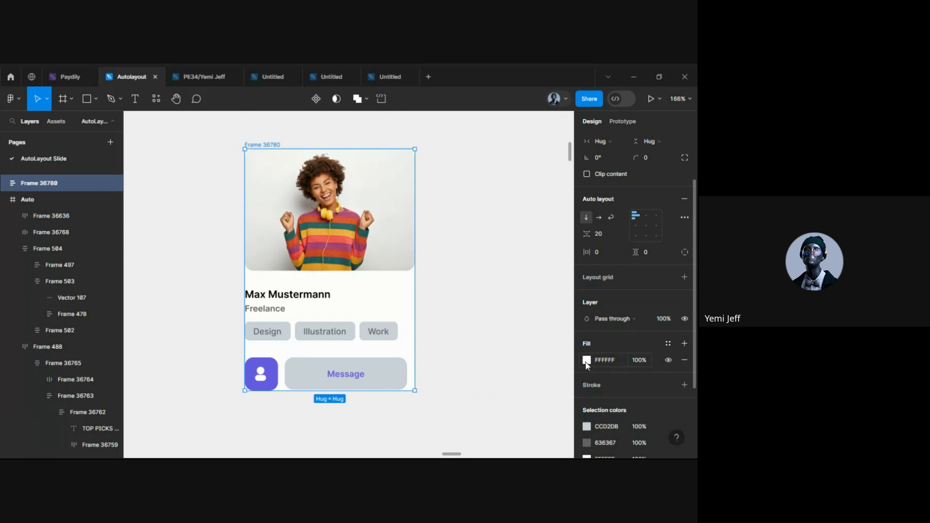
scroll(505, 348, "down", 4)
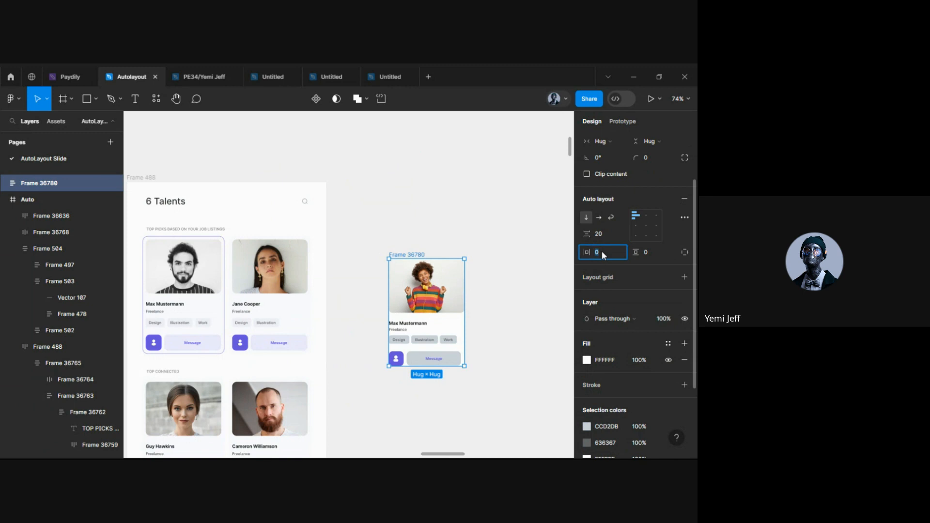
type("20")
key("Return")
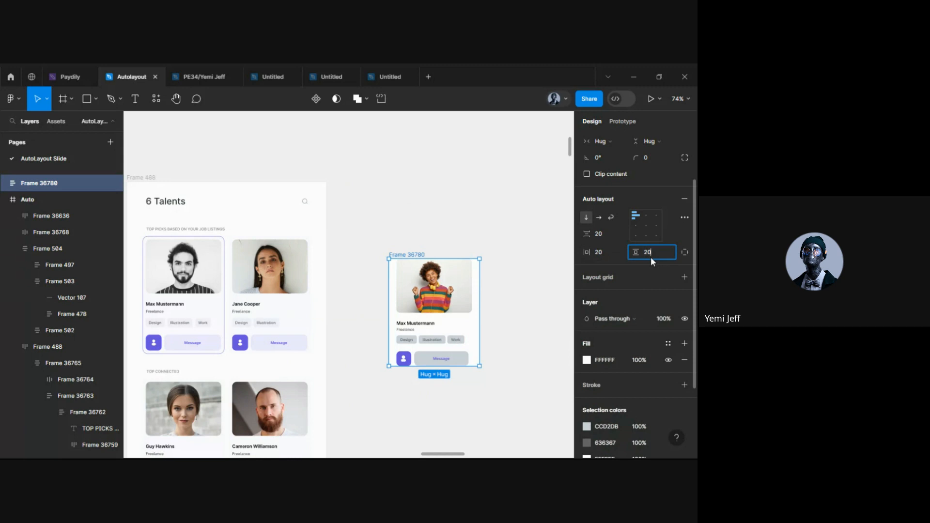
key("Return")
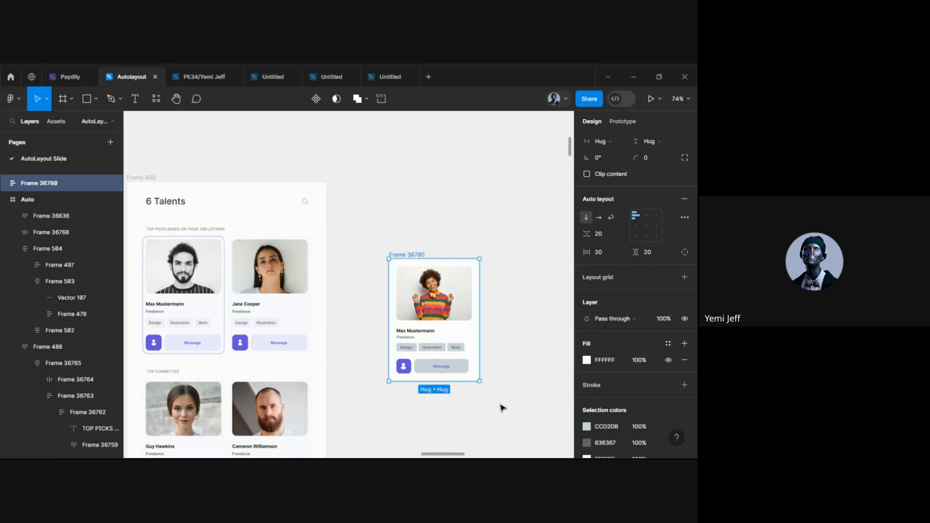
left_click(501, 408)
scroll(502, 407, "up", 5, "ctrl")
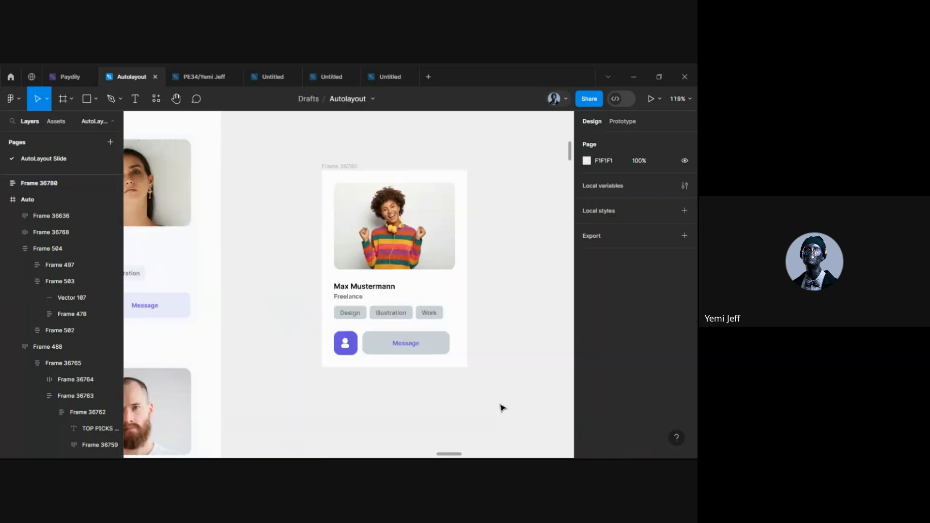
Round the white card's corners to a 20 radius
left_click(337, 170)
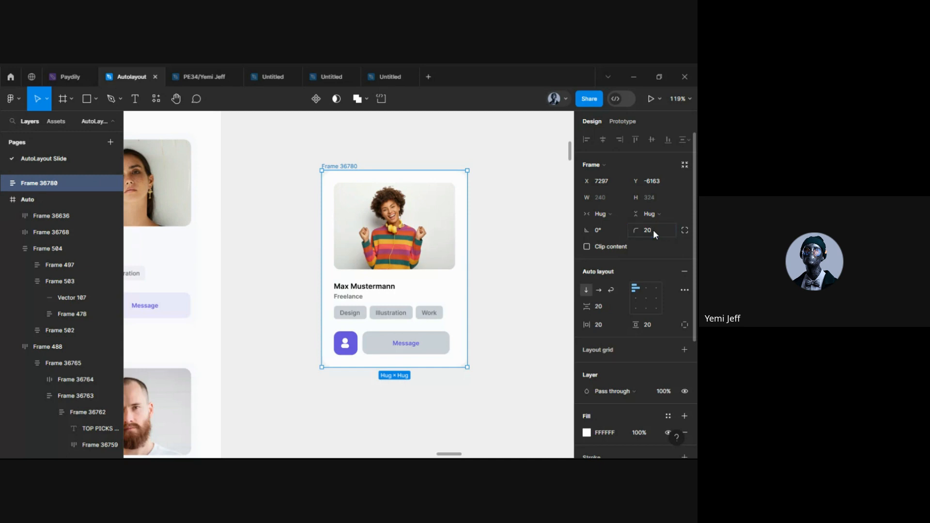
left_click(523, 241)
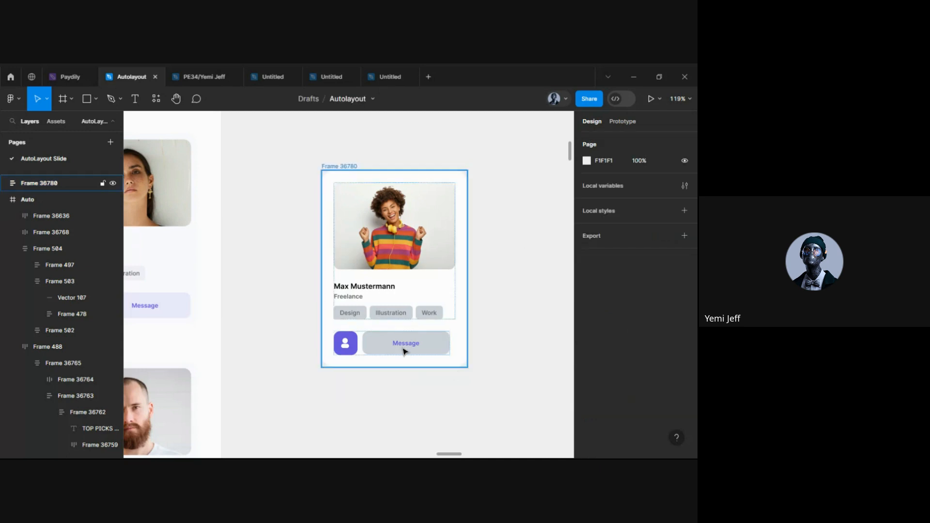
left_click(341, 169)
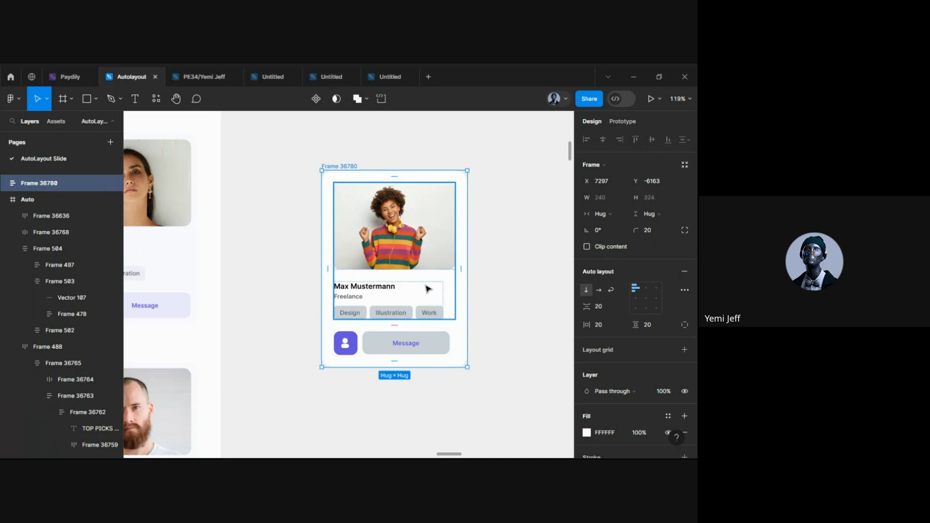
Reduce the card's horizontal and vertical padding to 10
left_click(606, 326)
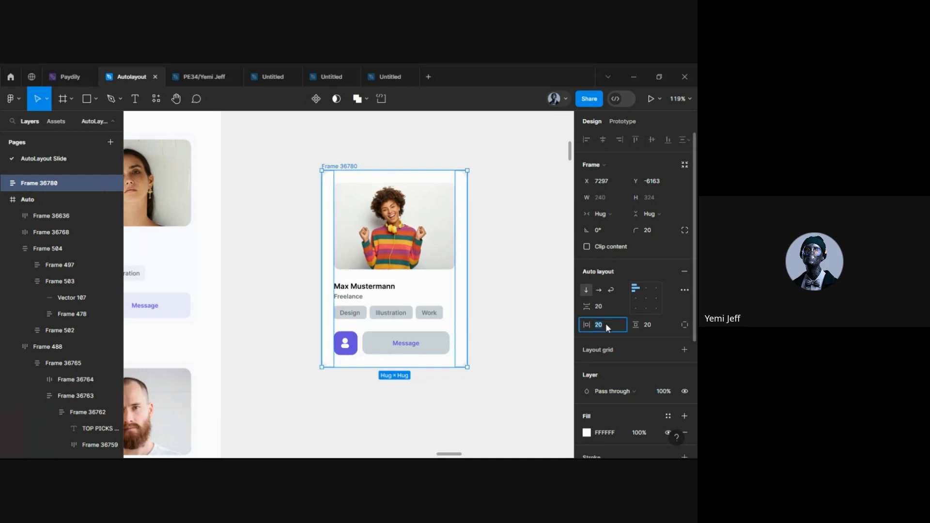
left_click(652, 323)
type("10")
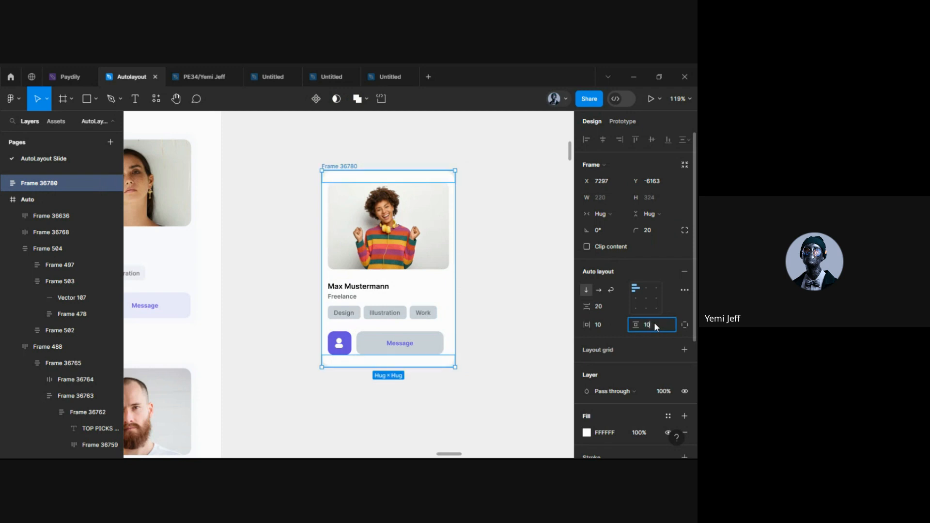
key("Return")
left_click(520, 387)
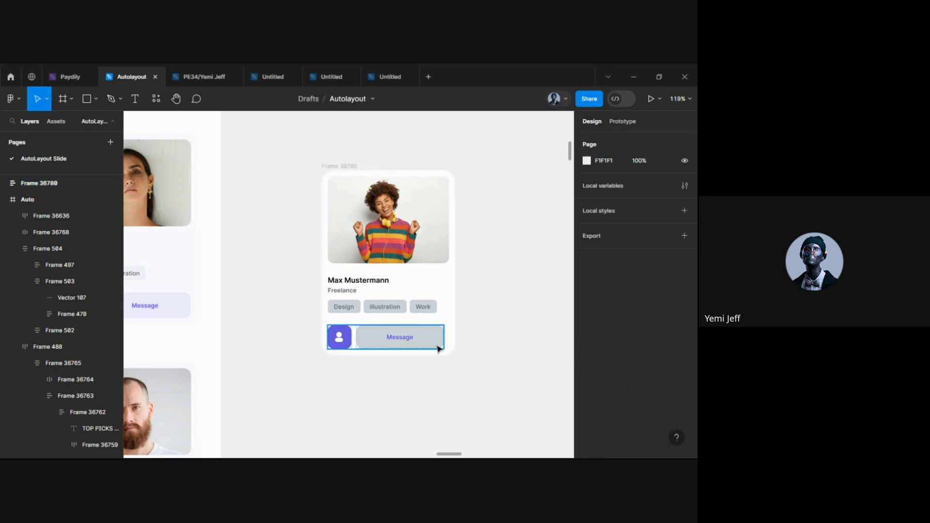
scroll(438, 347, "up", 3)
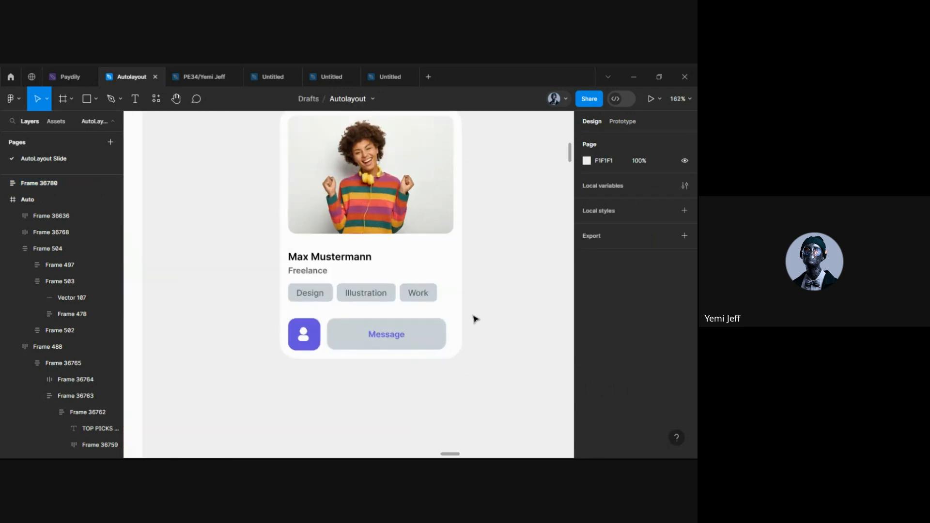
scroll(474, 318, "up", 1)
scroll(383, 354, "down", 3)
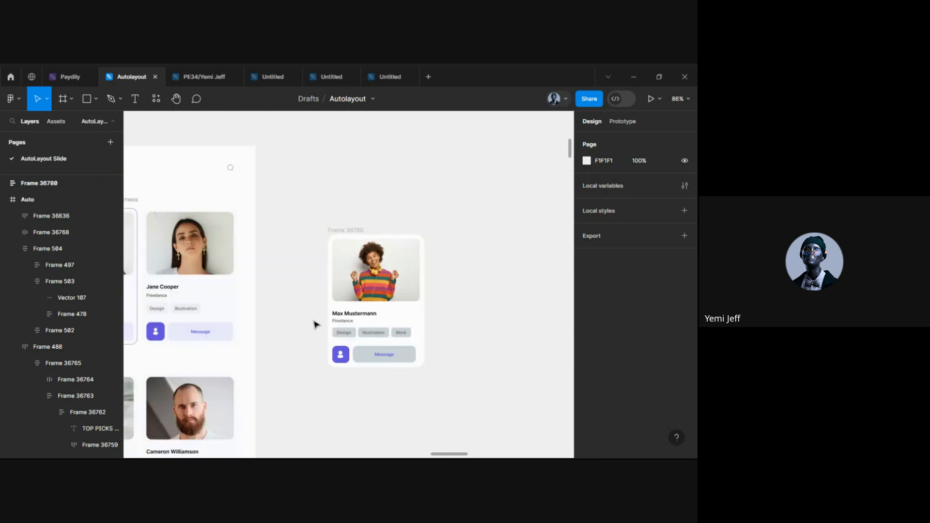
Add a purple 6553DF outline stroke to the card
left_click(343, 230)
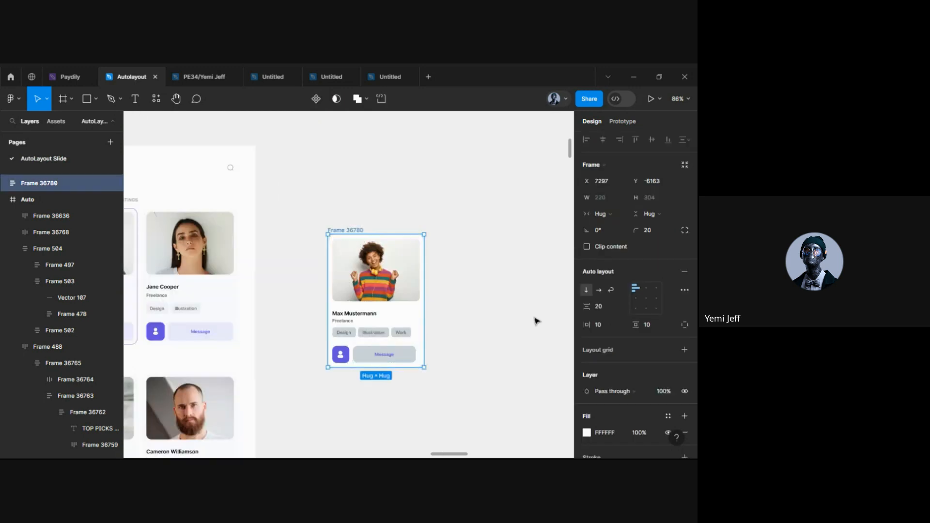
scroll(595, 363, "down", 3)
left_click(594, 319)
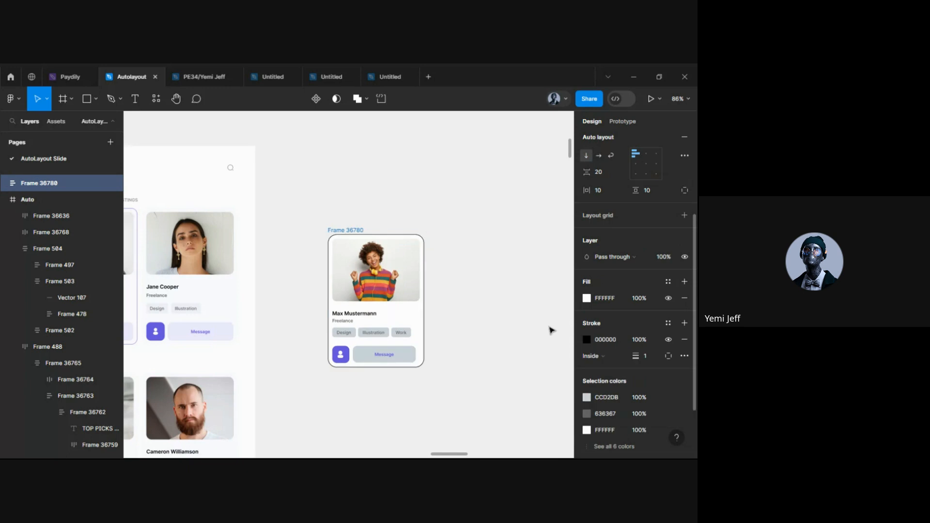
left_click(587, 339)
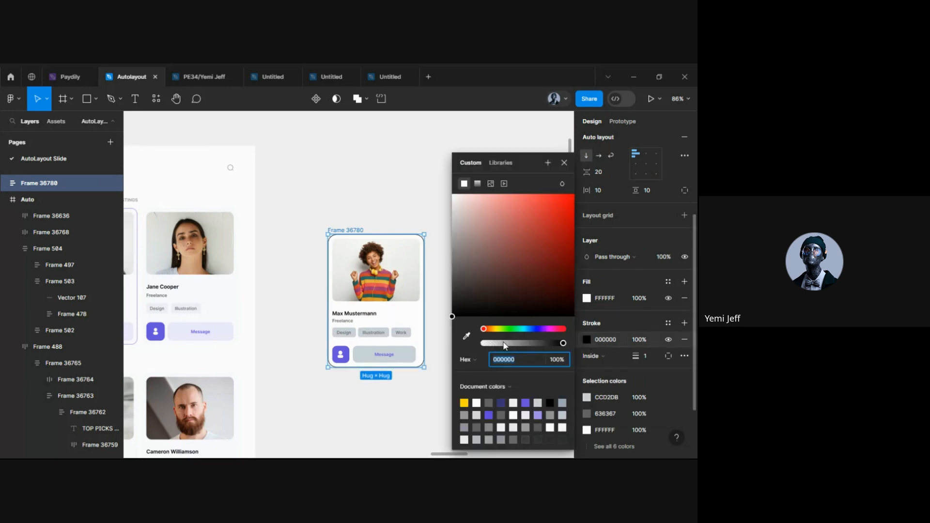
left_click(525, 403)
left_click(393, 448)
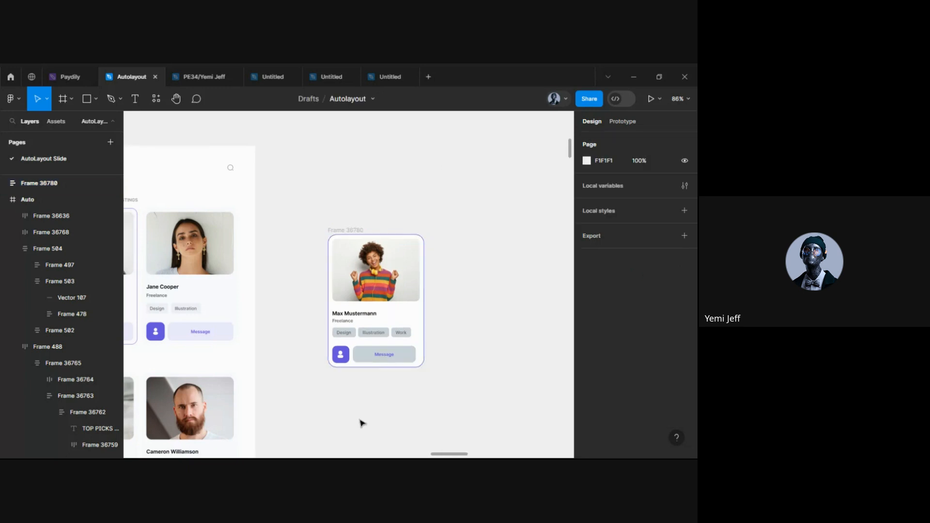
scroll(361, 421, "up", 2)
scroll(358, 363, "right", 1)
Set the card's horizontal and vertical padding back to 20, widening it to 240
left_click(333, 185)
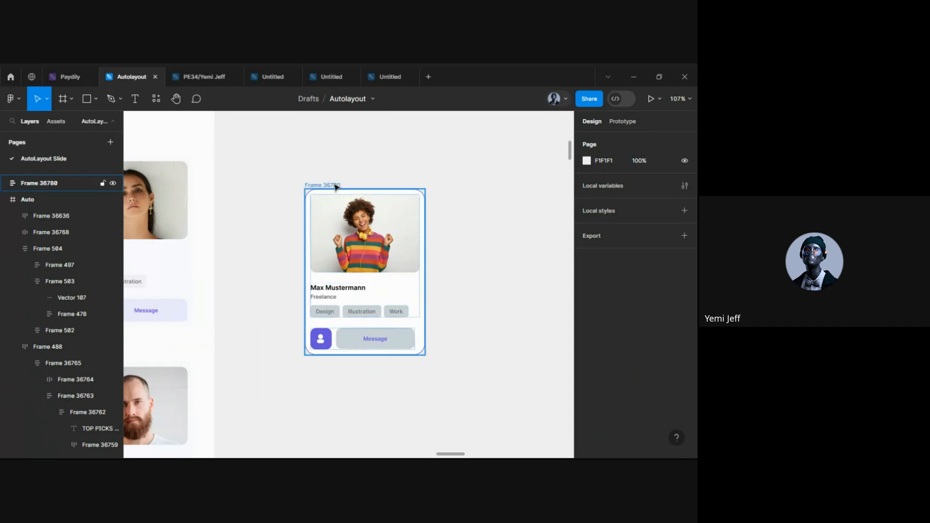
left_click(615, 323)
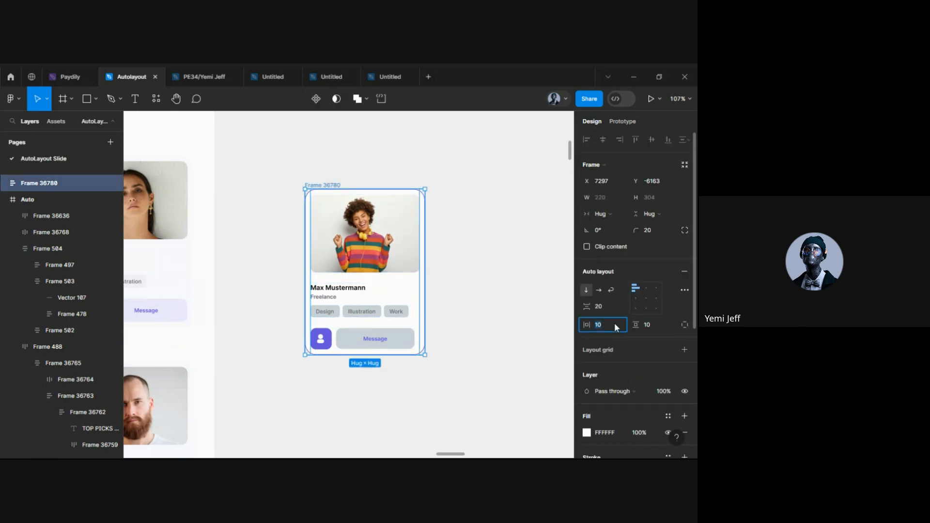
type("20")
key("Return")
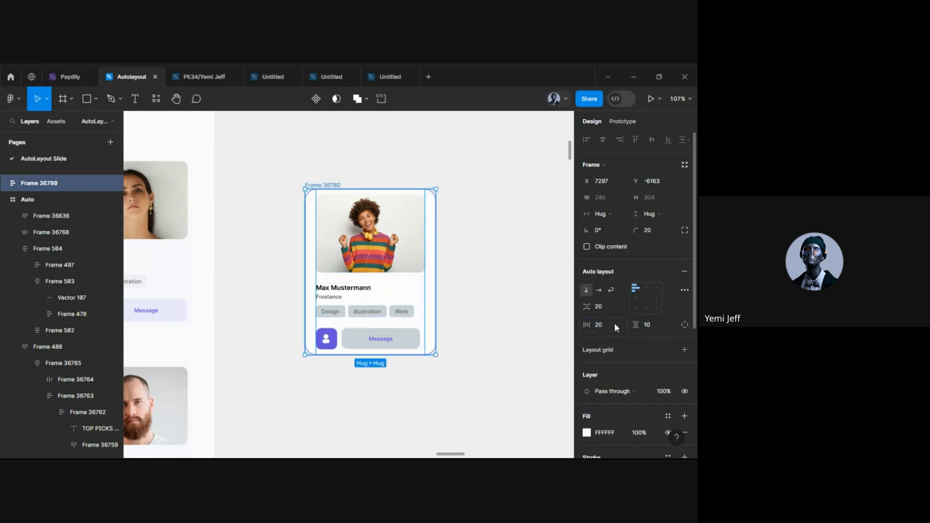
left_click(649, 329)
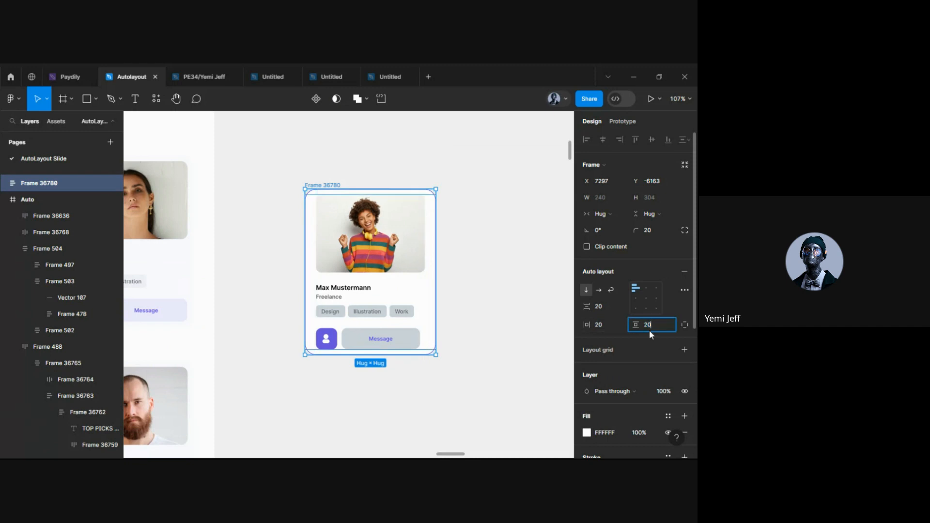
type("20")
key("Return")
left_click(472, 304)
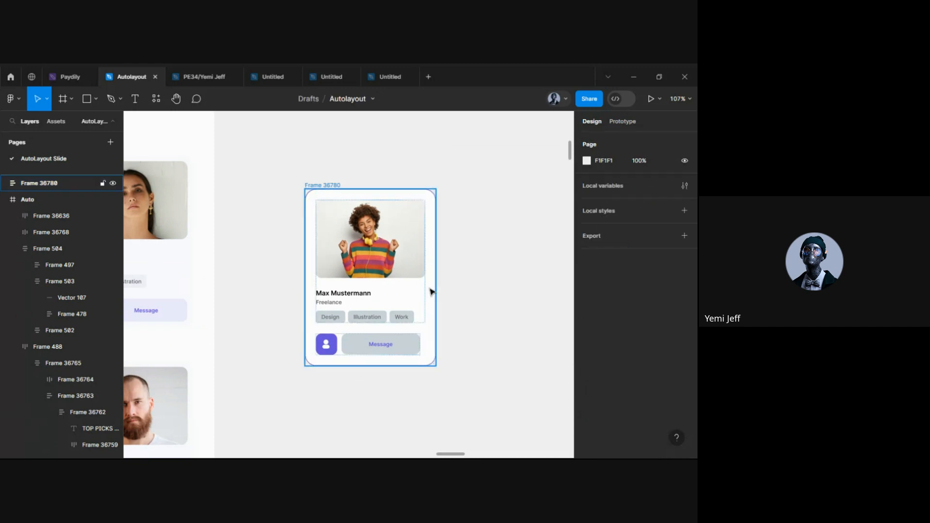
scroll(431, 291, "up", 3)
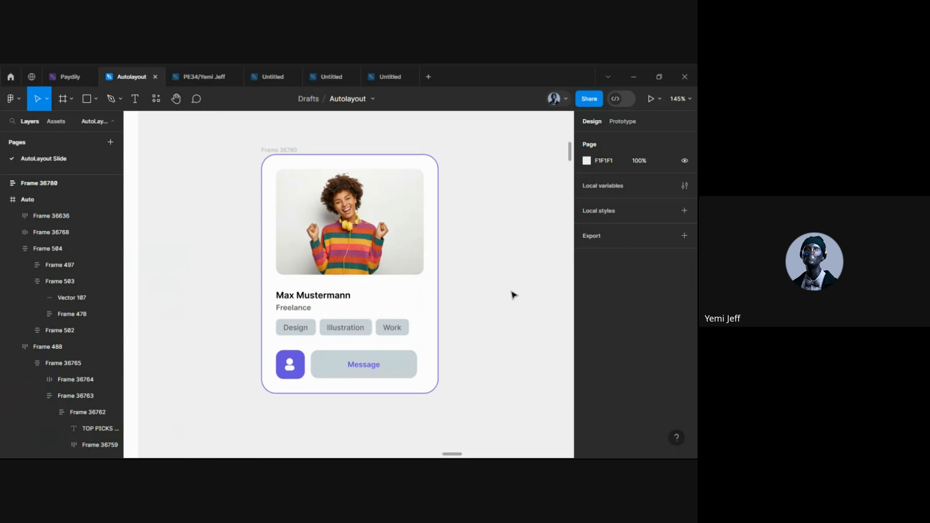
scroll(398, 266, "down", 5)
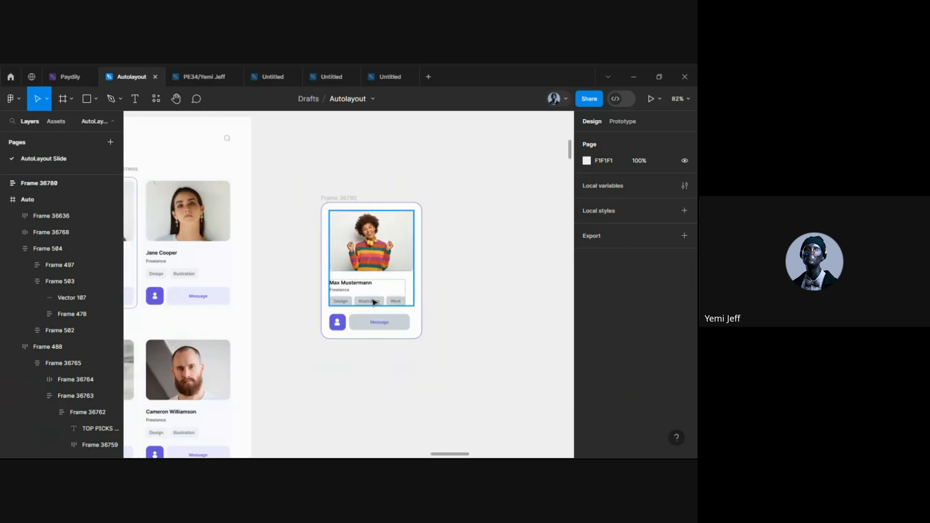
Duplicate the Max Mustermann card into a copy beside the original
left_click(329, 191)
scroll(348, 257, "down", 5)
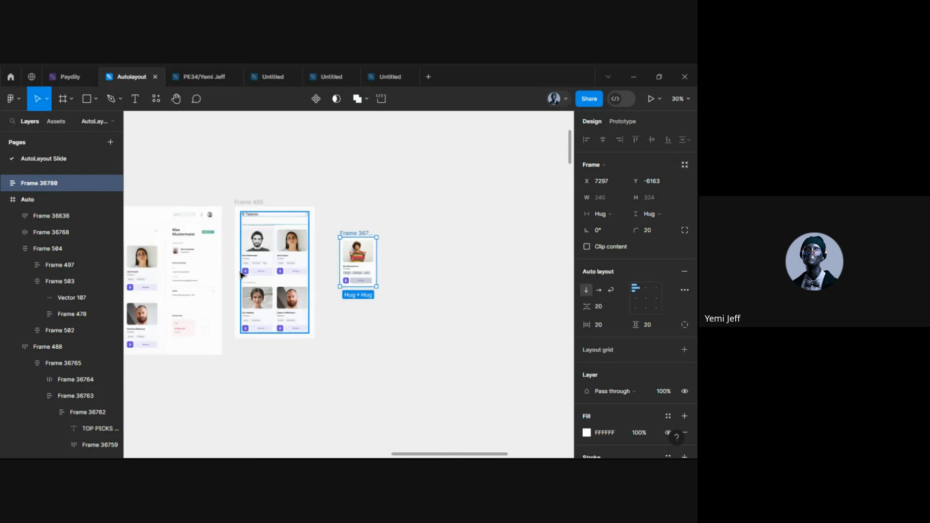
scroll(235, 221, "up", 3)
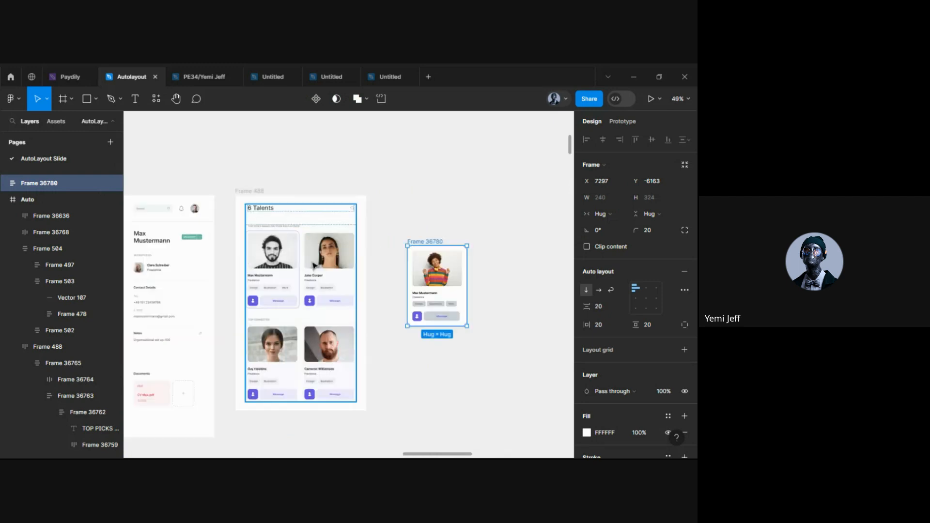
scroll(314, 265, "right", 3)
scroll(363, 271, "right", 2)
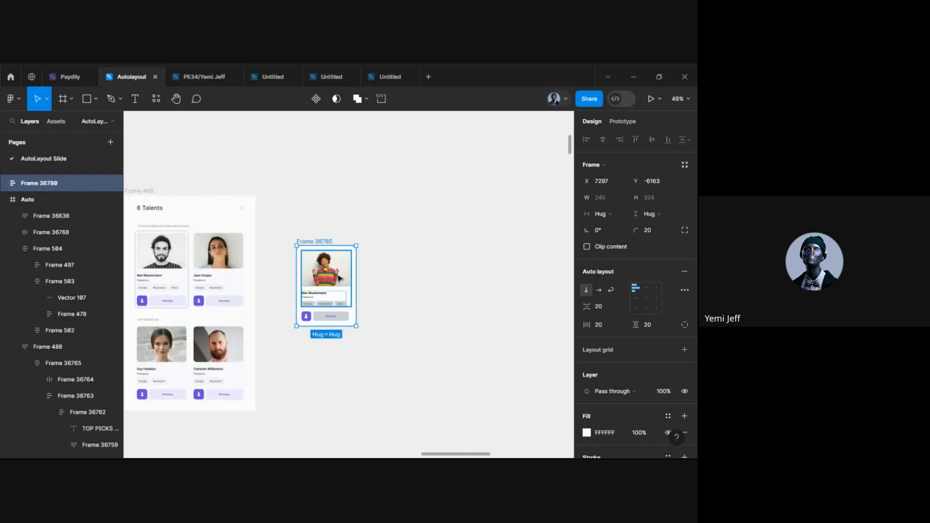
left_click_drag(339, 278, 407, 284)
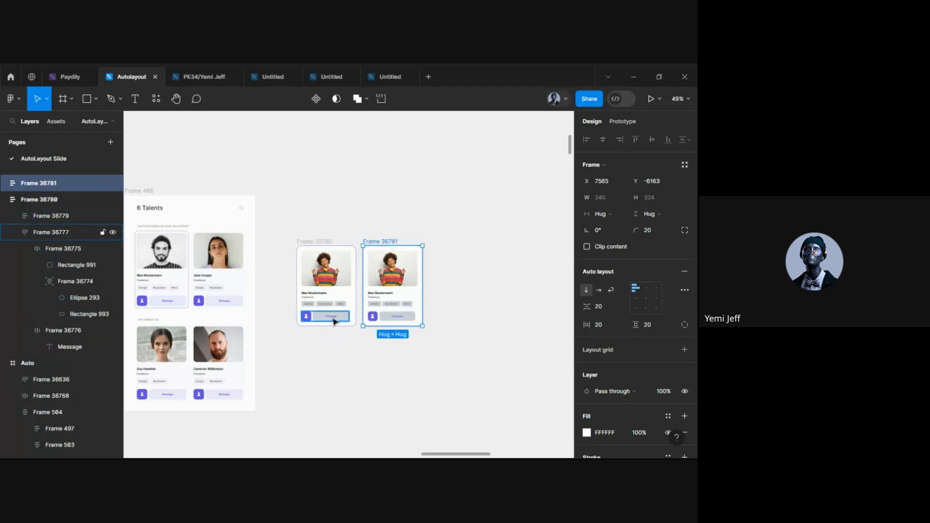
Copy both cards downward twice to form three rows of two
left_click(331, 279)
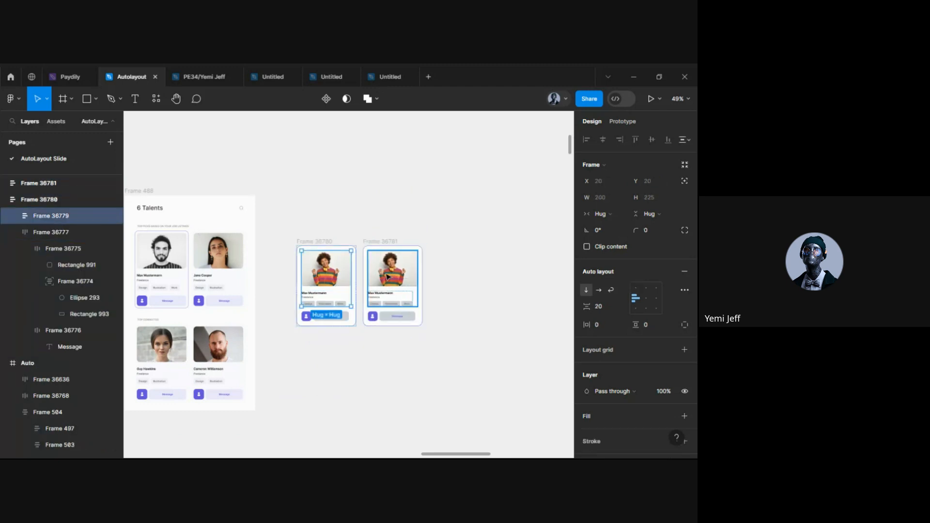
left_click(365, 343)
left_click(327, 277)
left_click(318, 243)
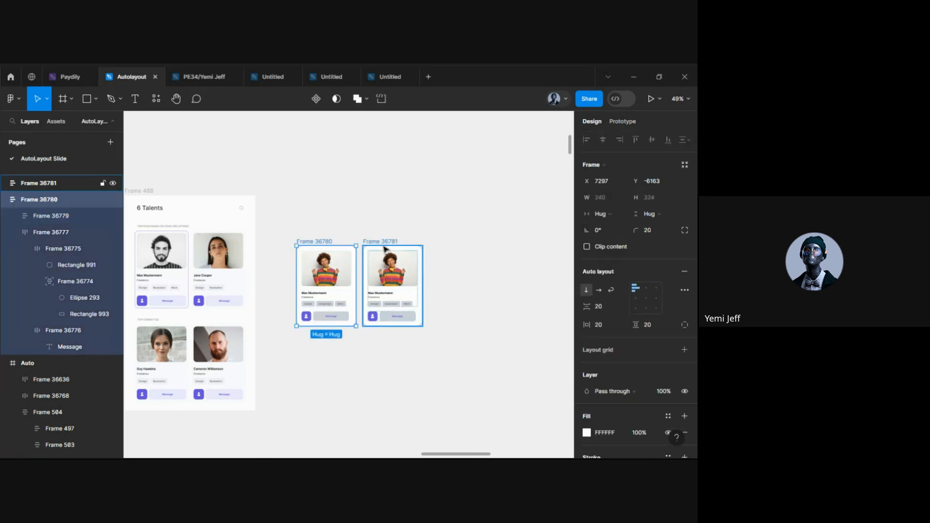
left_click(383, 241, "shift")
left_click_drag(387, 273, 387, 368)
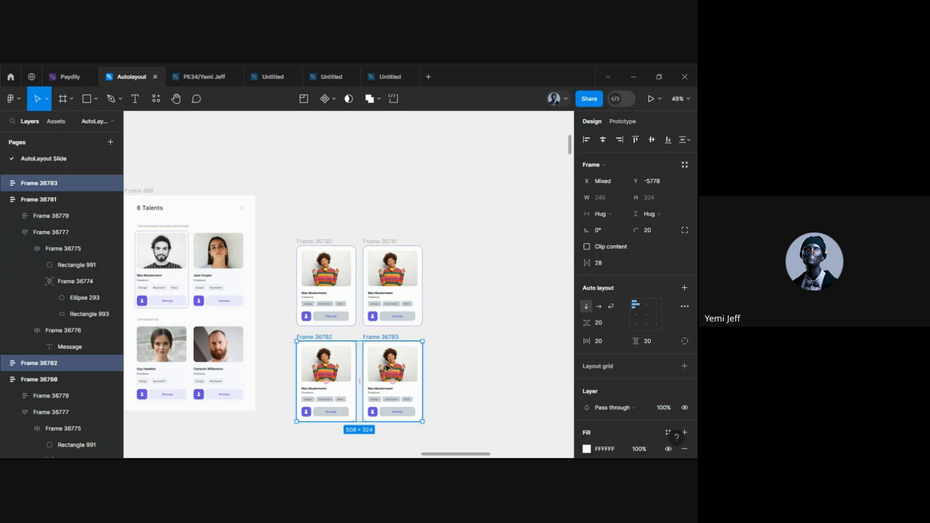
key("ctrl+d")
scroll(387, 368, "down", 5)
left_click(455, 309)
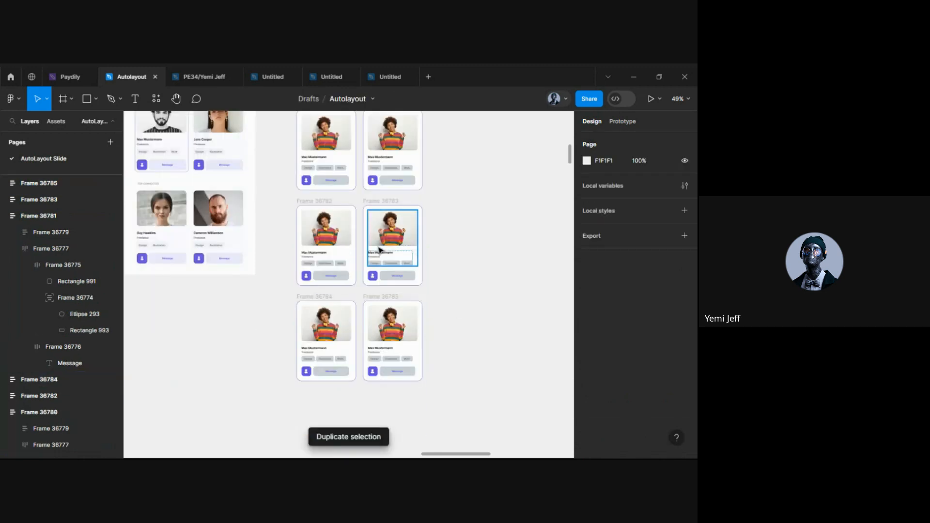
scroll(339, 213, "up", 2)
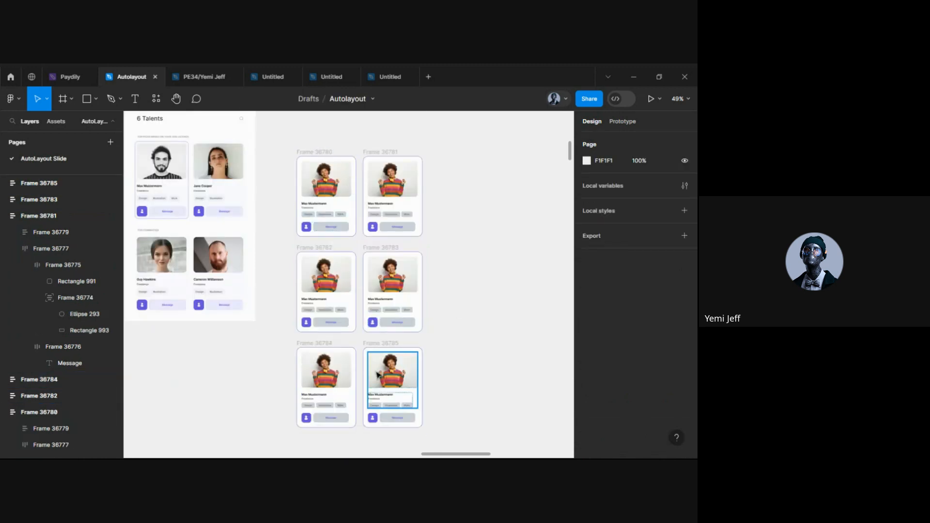
scroll(215, 225, "left", 3)
Select the TOP PICKS BASED ON YOUR JOB LISTINGS label to copy it
scroll(216, 226, "up", 5)
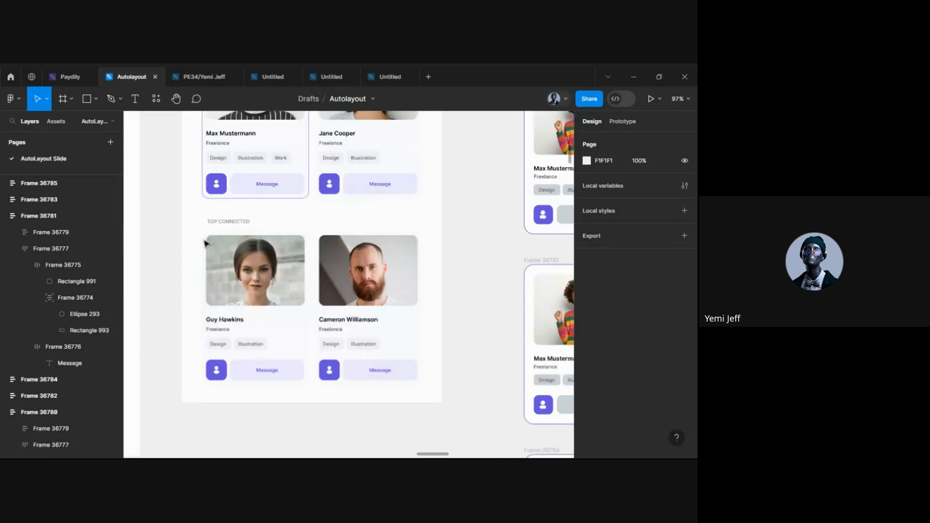
left_click(231, 222, "ctrl")
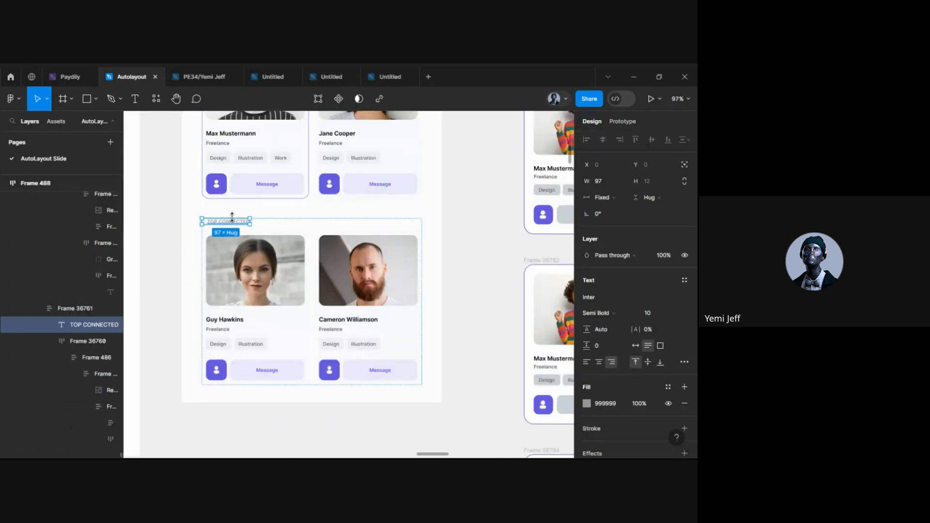
scroll(230, 224, "up", 5)
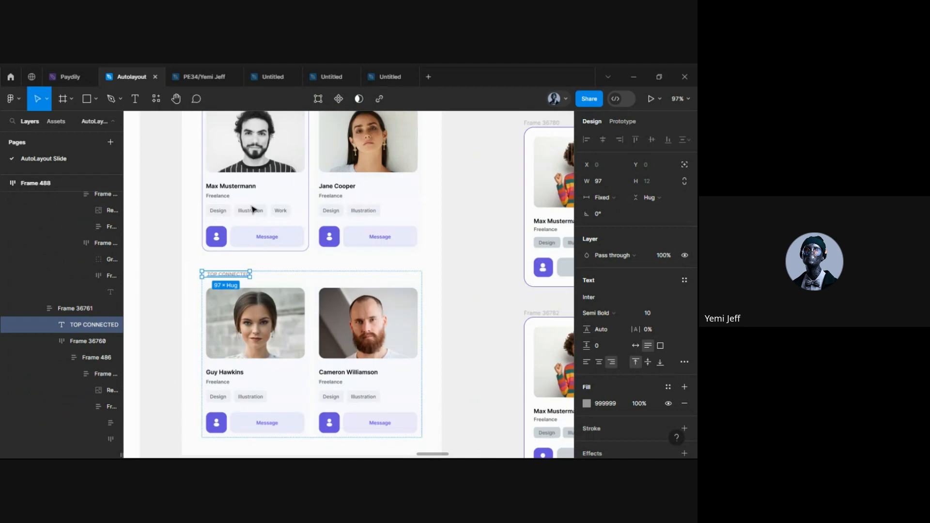
scroll(218, 190, "up", 3)
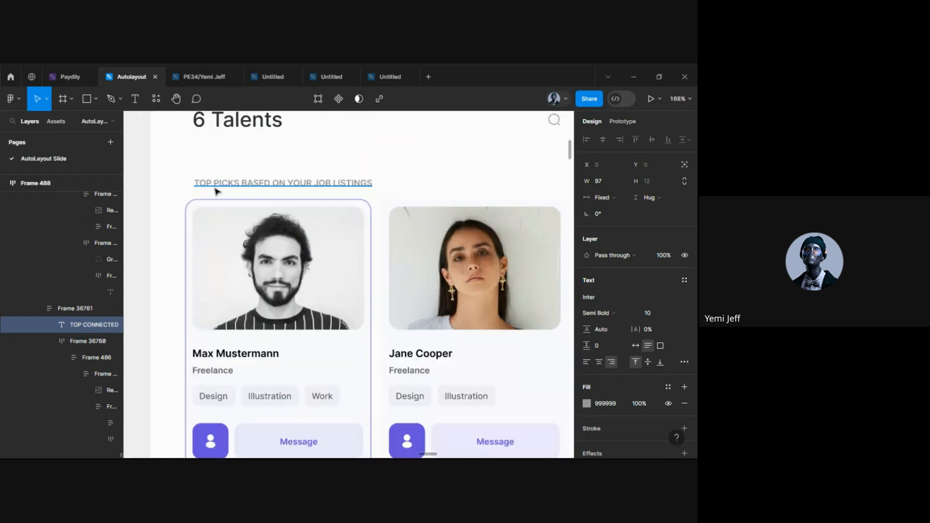
left_click(289, 180)
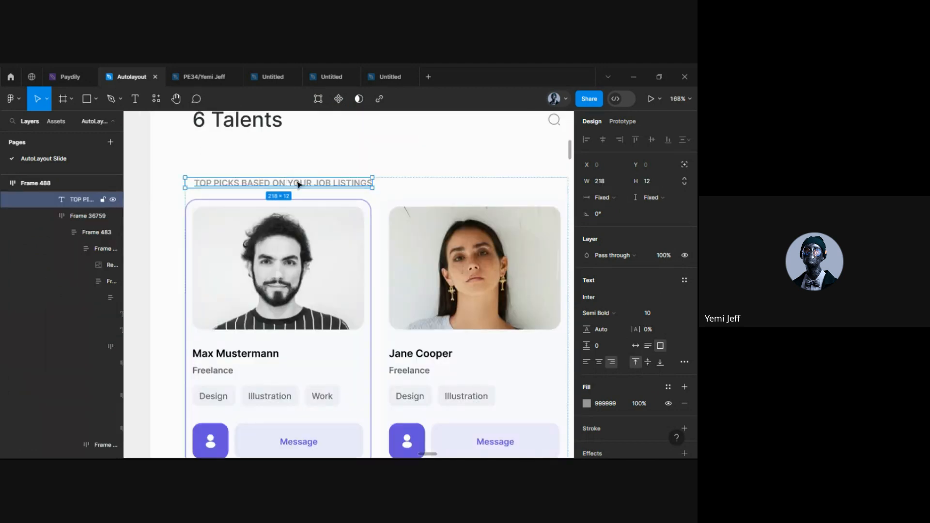
scroll(297, 187, "down", 5)
scroll(275, 328, "up", 3)
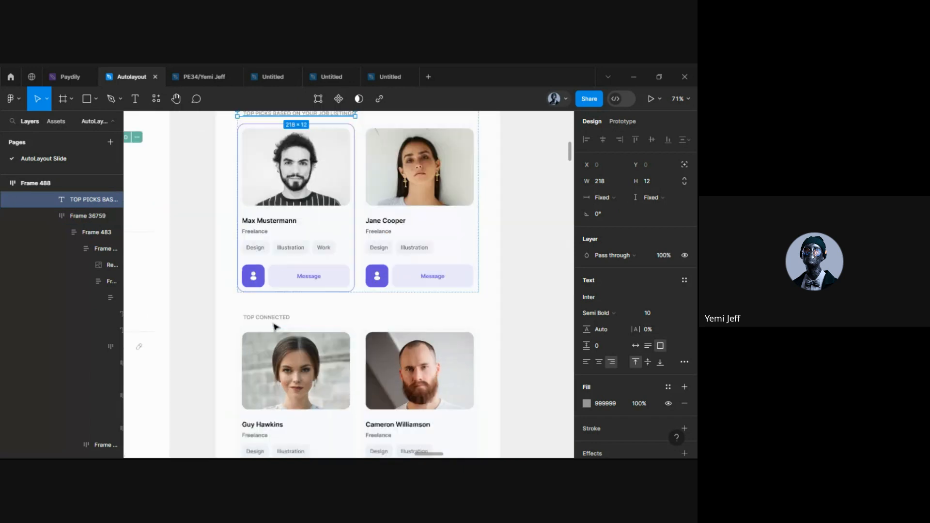
scroll(275, 327, "up", 3)
scroll(279, 321, "right", 3)
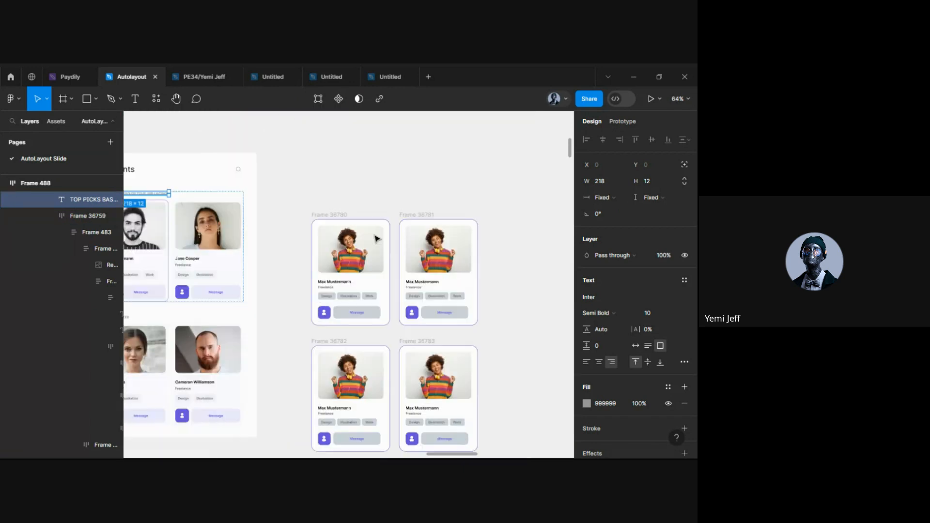
scroll(353, 210, "up", 5)
left_click(314, 199)
Paste the TOP PICKS label and move it just above the first card
left_click(312, 253)
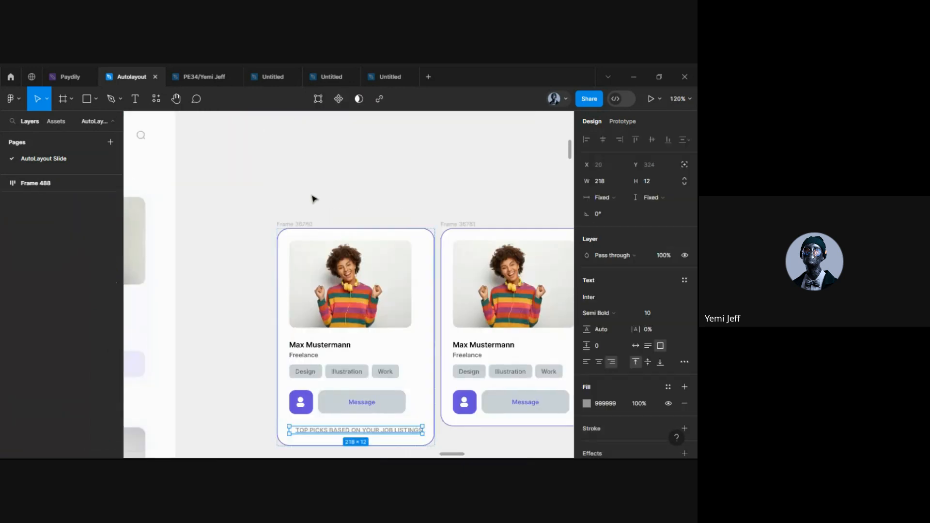
left_click(324, 400)
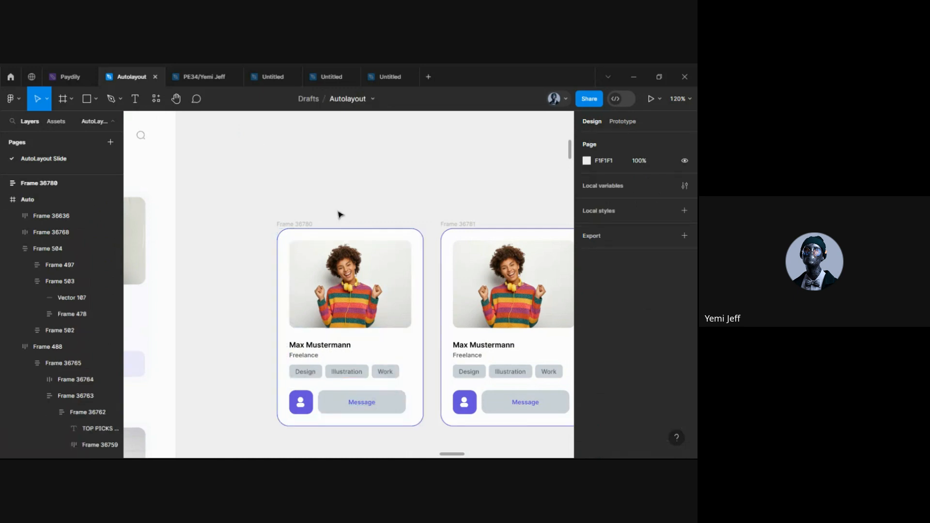
key("ctrl+v")
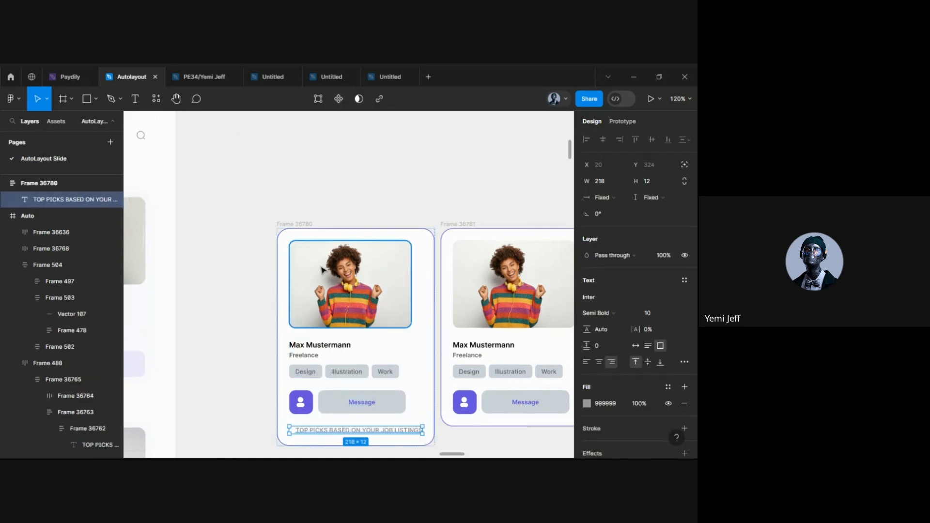
key("Delete")
scroll(338, 166, "up", 5)
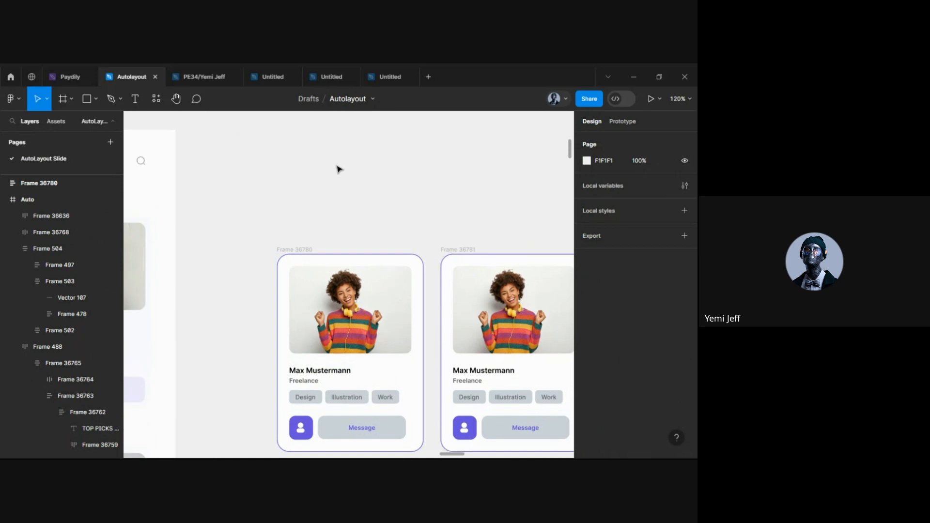
scroll(310, 231, "up", 5)
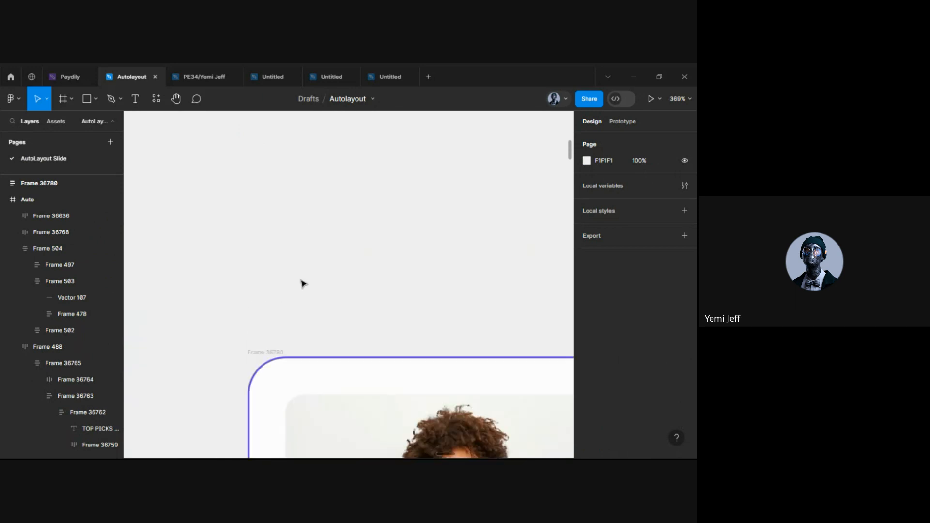
key("ctrl+v")
left_click_drag(322, 292, 413, 305)
scroll(413, 304, "down", 10)
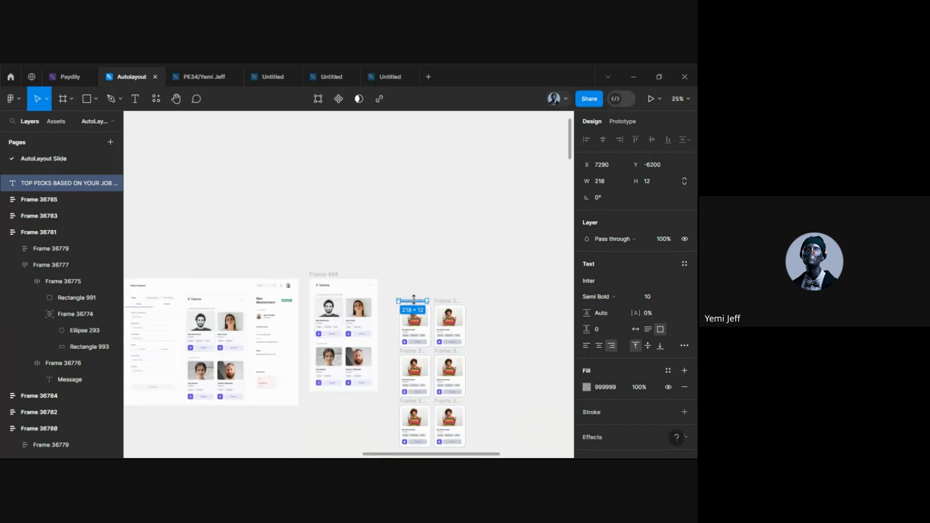
Copy the top-picks label above the second and third card rows
scroll(413, 298, "up", 3)
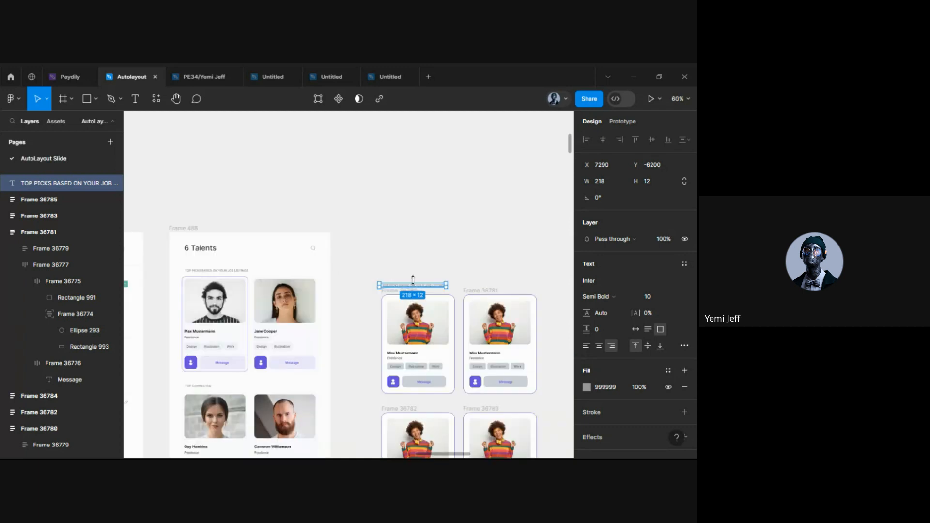
left_click_drag(414, 287, 421, 408)
scroll(422, 406, "down", 4)
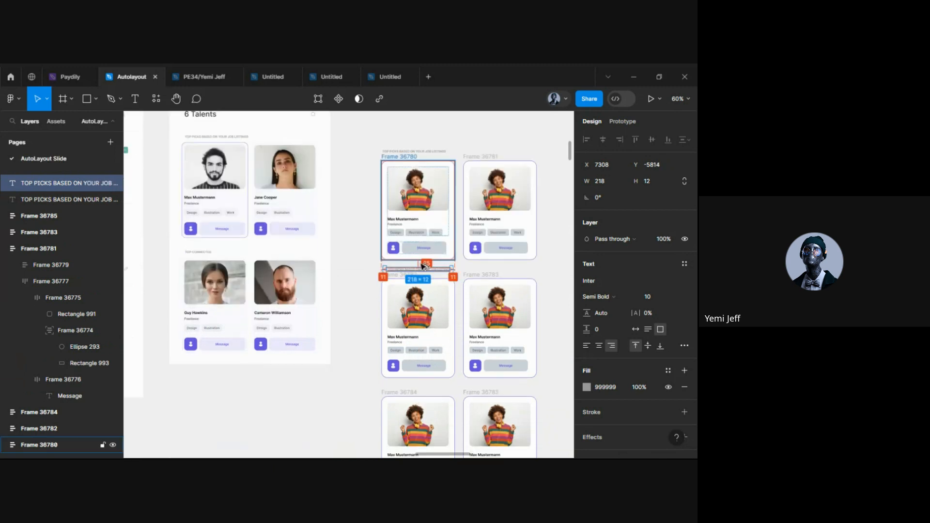
left_click_drag(423, 266, 420, 391)
Delete the middle and bottom card pairs along with their headings
scroll(420, 388, "down", 1)
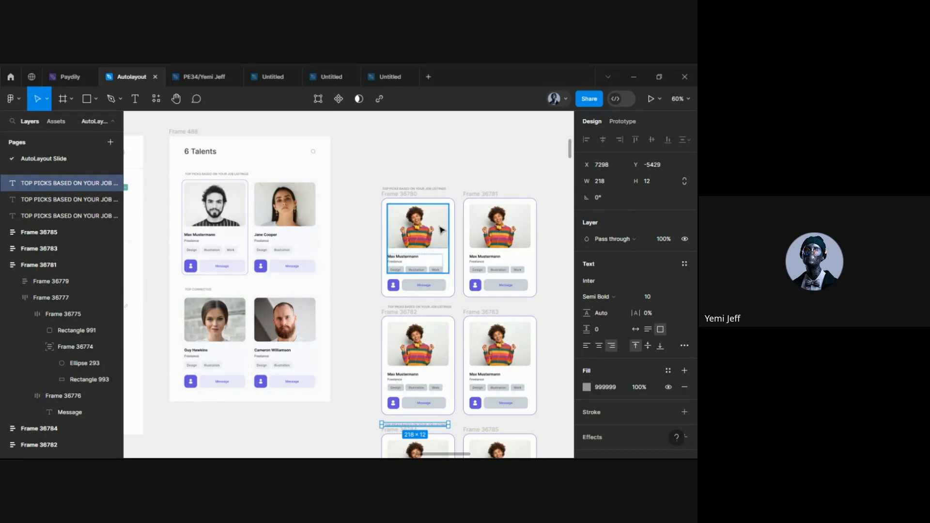
scroll(373, 253, "down", 3)
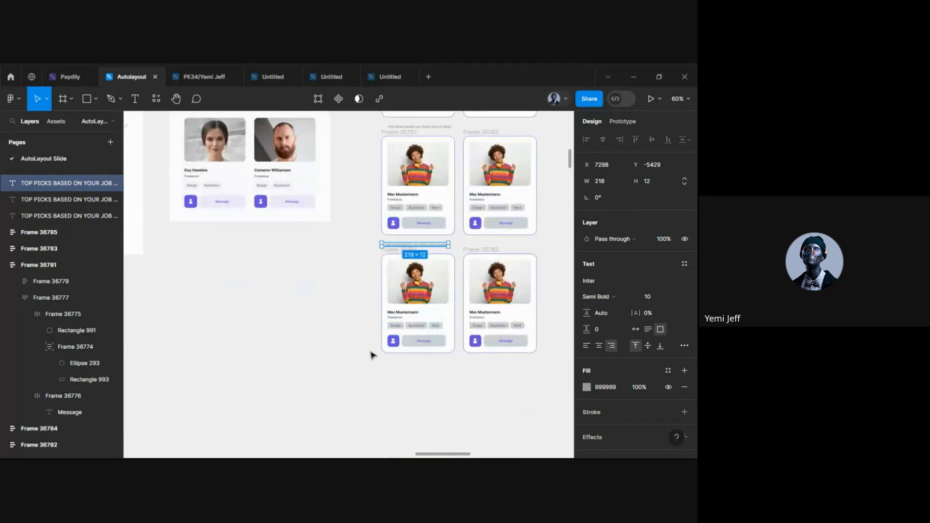
left_click_drag(363, 239, 556, 380)
scroll(502, 296, "up", 3)
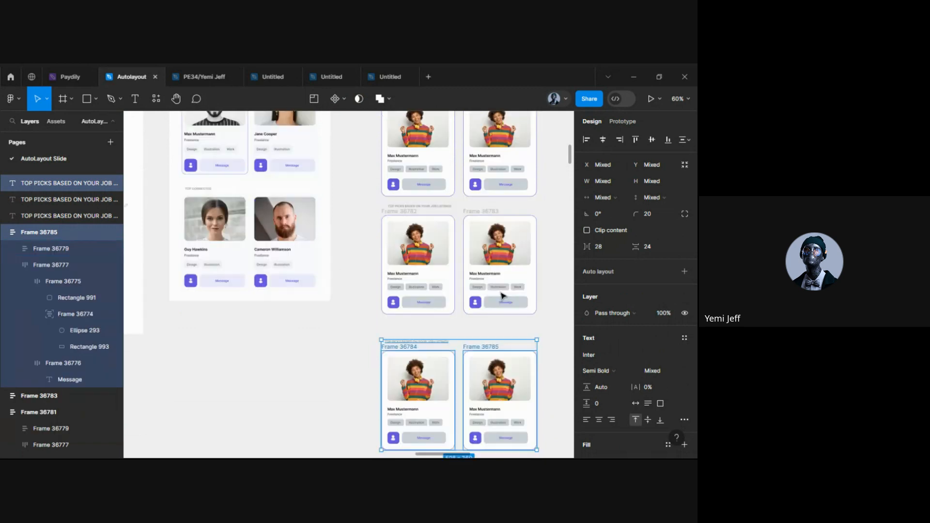
scroll(501, 296, "up", 1)
left_click_drag(365, 225, 548, 347)
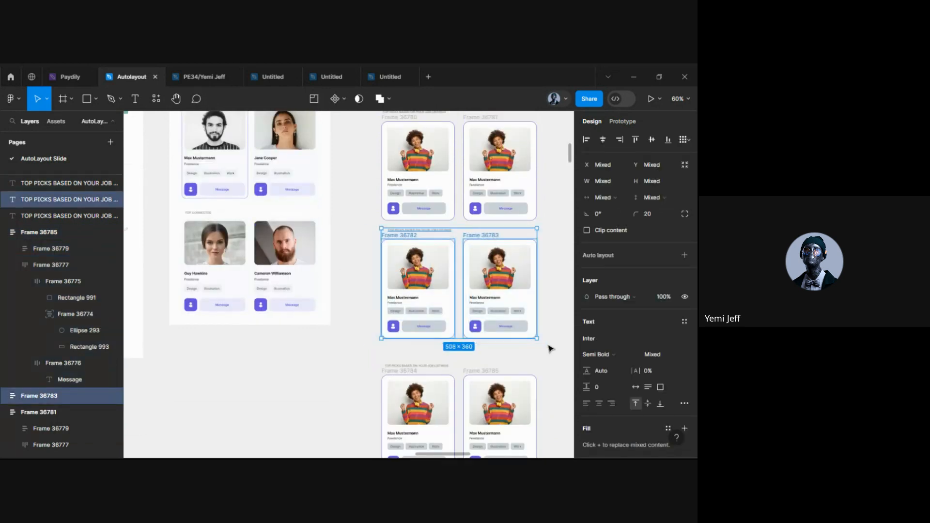
key("ctrl+z")
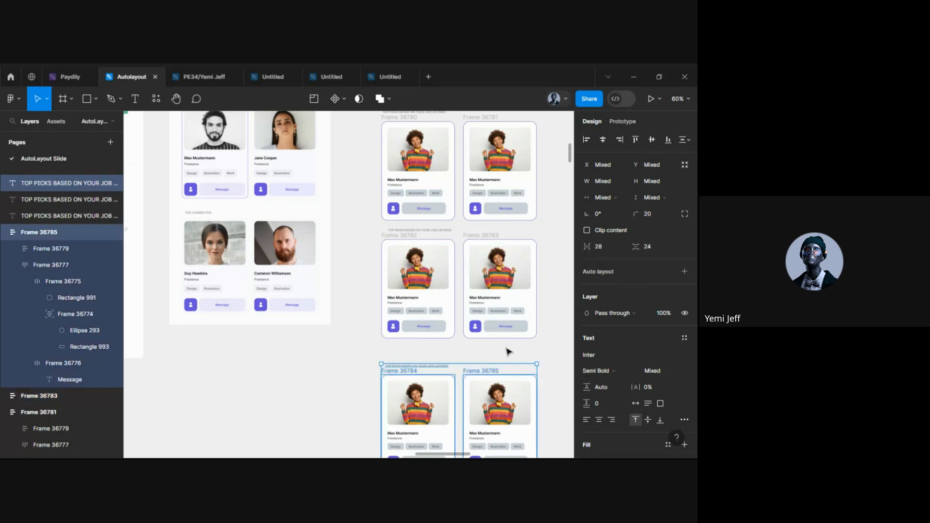
key("ctrl+z")
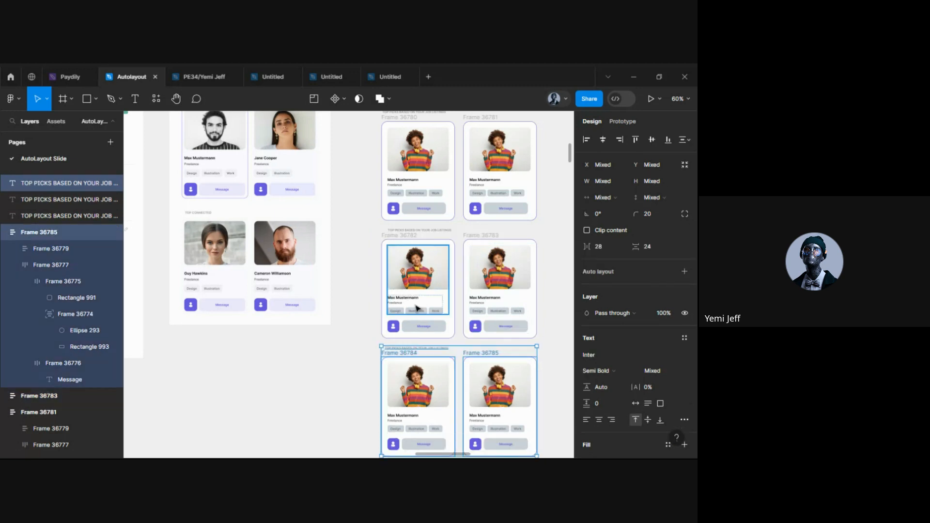
left_click_drag(361, 224, 546, 425)
scroll(549, 429, "down", 3)
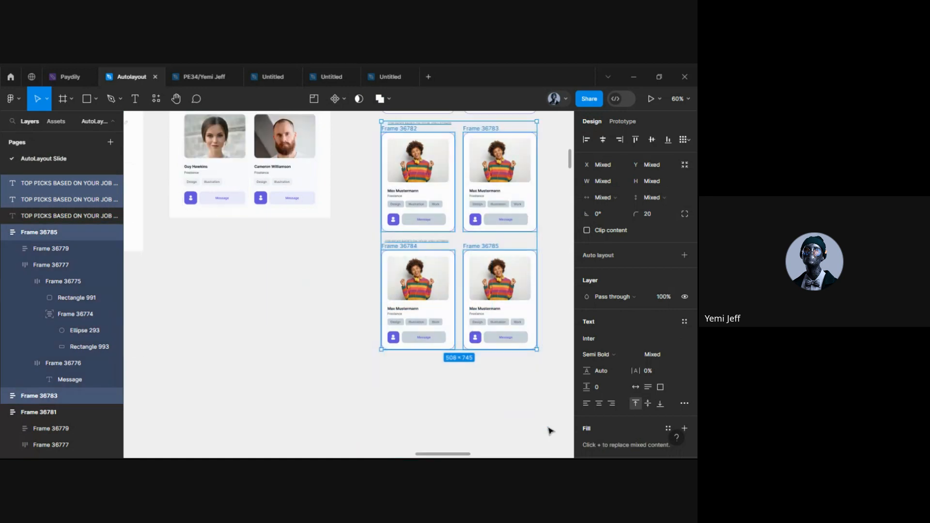
key("Delete")
Left-align the TOP PICKS heading and nudge it right to line up with the cards
scroll(549, 430, "up", 5)
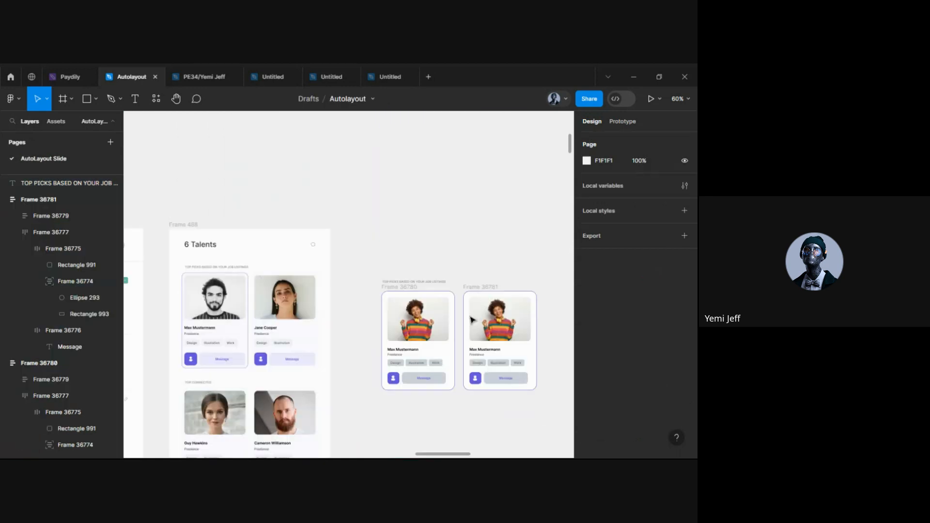
scroll(500, 314, "up", 5)
left_click(371, 298)
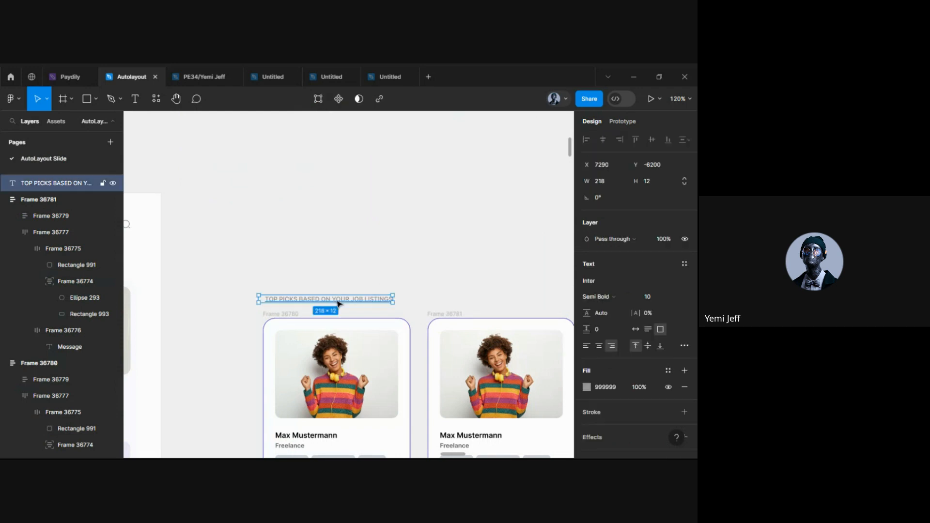
scroll(476, 298, "down", 2)
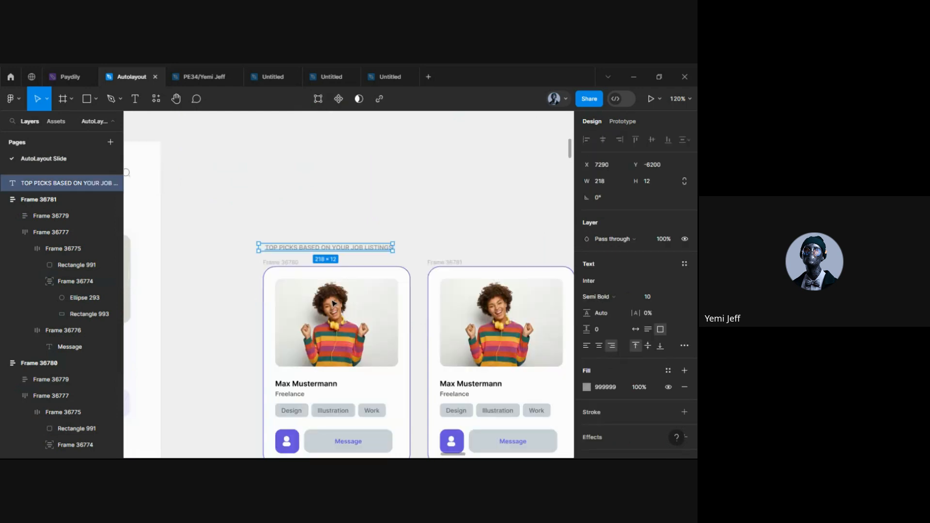
left_click(586, 346)
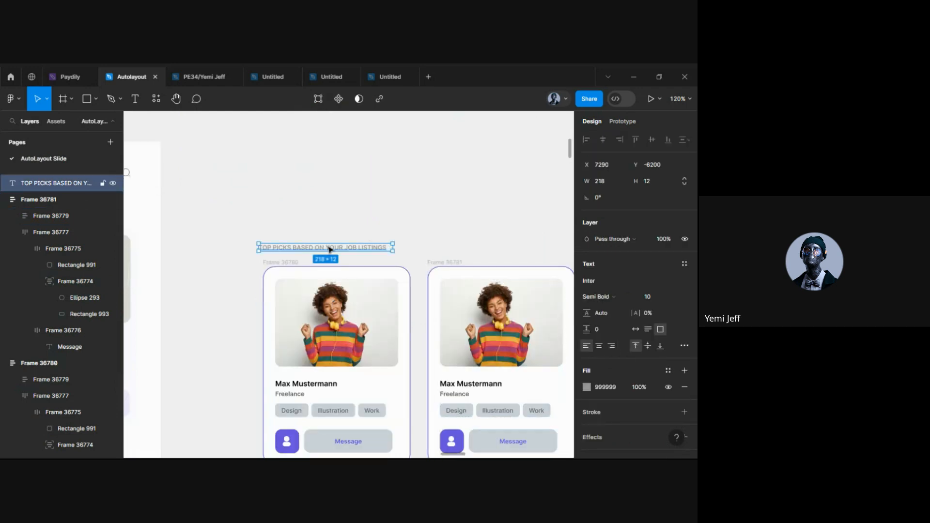
left_click_drag(325, 248, 334, 250)
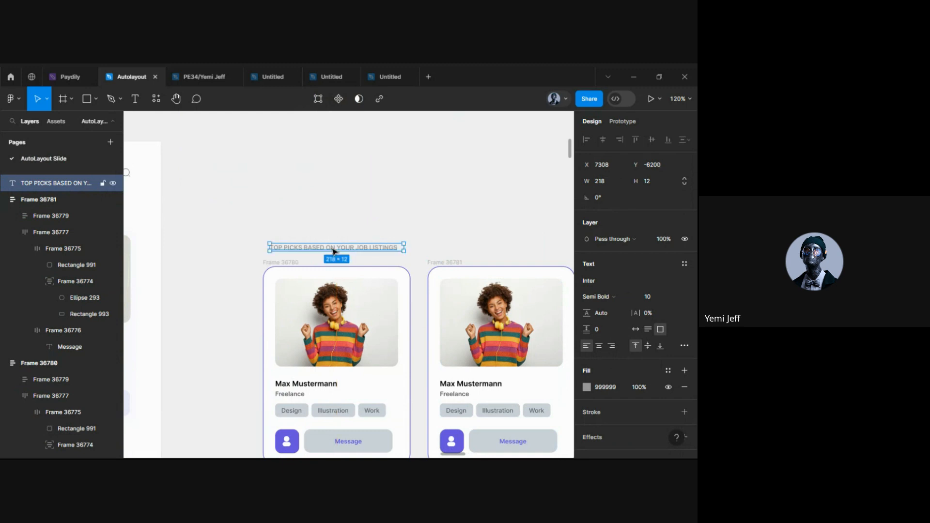
Select the whole left Max Mustermann card
left_click(326, 222)
scroll(327, 223, "down", 3)
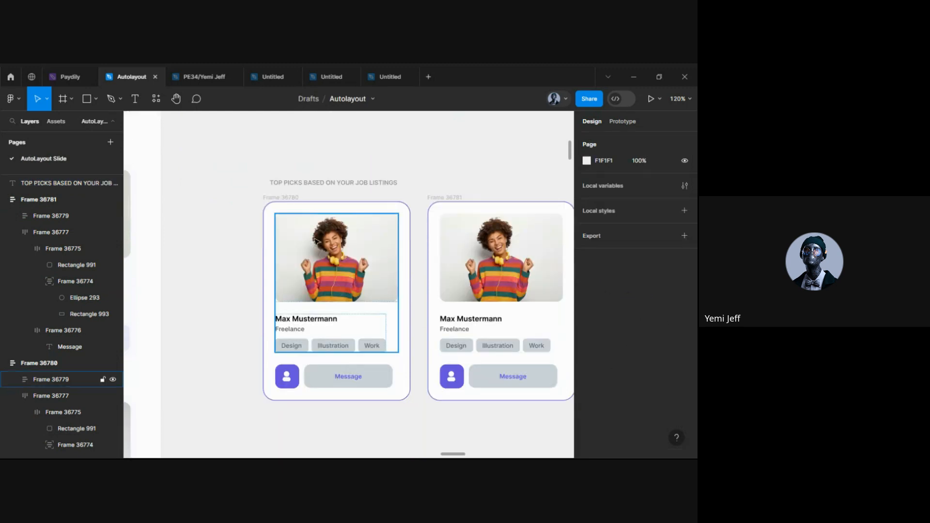
left_click(92, 379)
left_click(269, 202)
Wrap both Max Mustermann cards in a horizontal auto-layout row
left_click(437, 197, "shift")
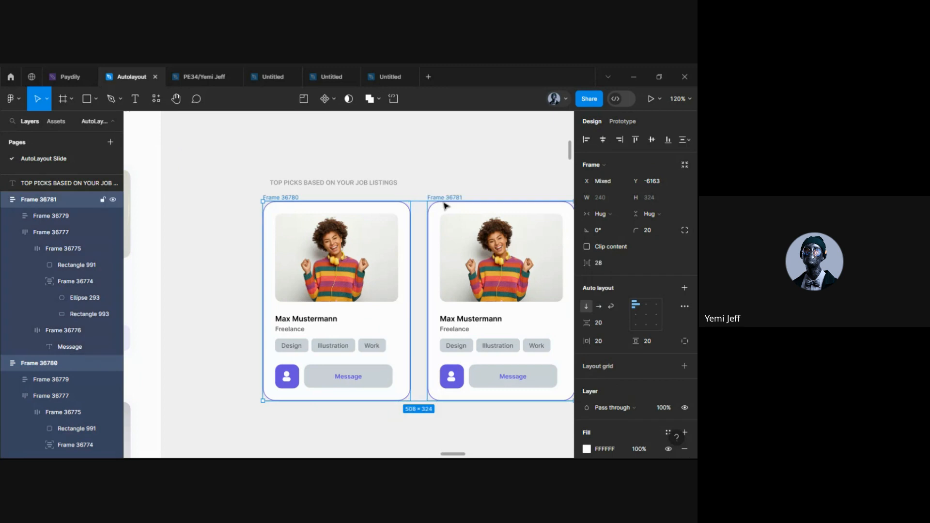
key("shift+a")
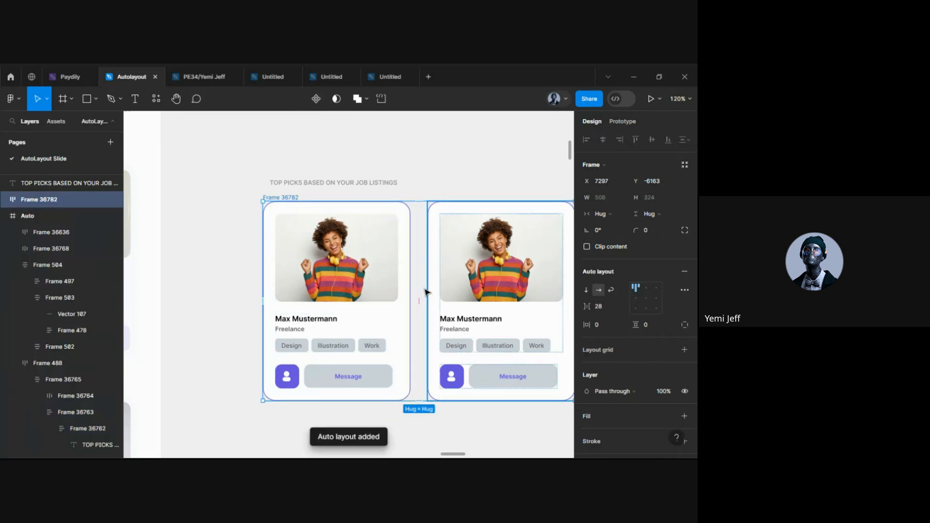
scroll(347, 316, "down", 1)
scroll(347, 316, "down", 3)
scroll(346, 215, "up", 4)
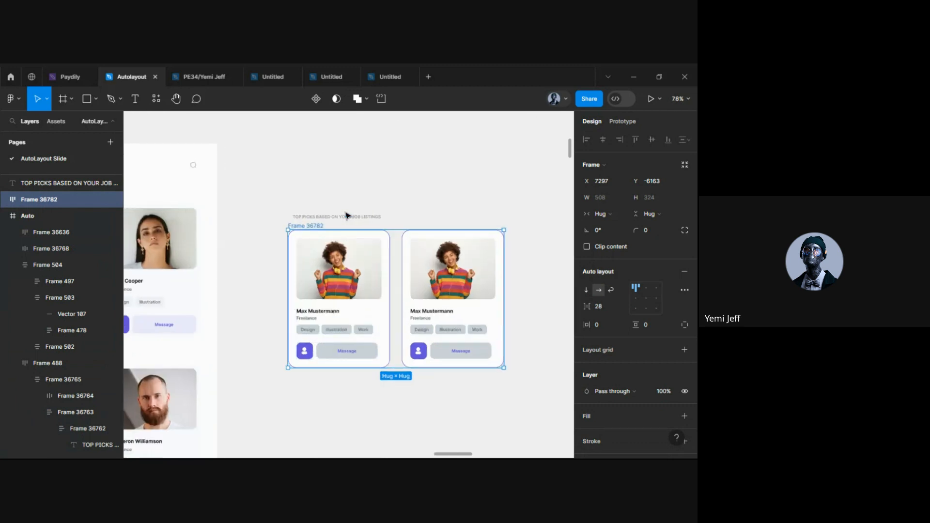
Stack the TOP PICKS heading and the card row in a vertical auto layout
left_click(319, 223)
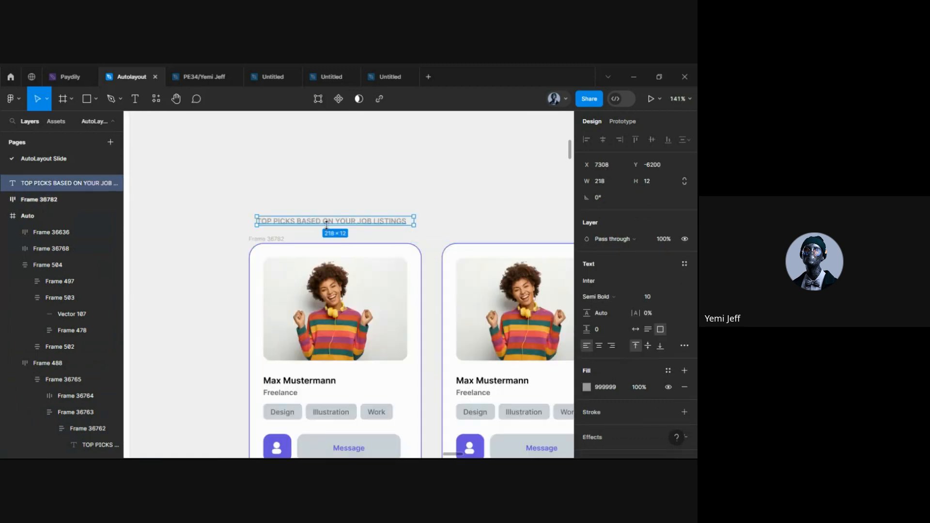
left_click(265, 239, "shift")
scroll(274, 273, "down", 3)
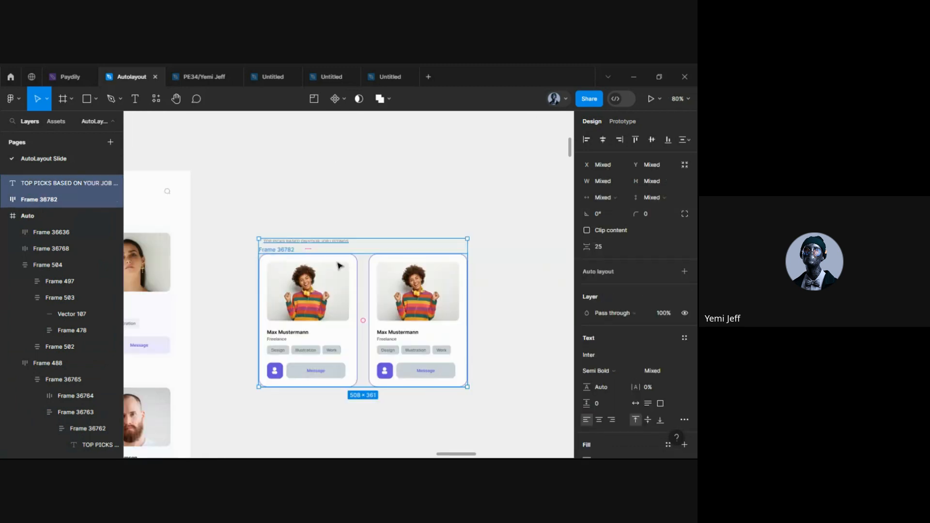
scroll(339, 265, "left", 5)
scroll(339, 264, "right", 5)
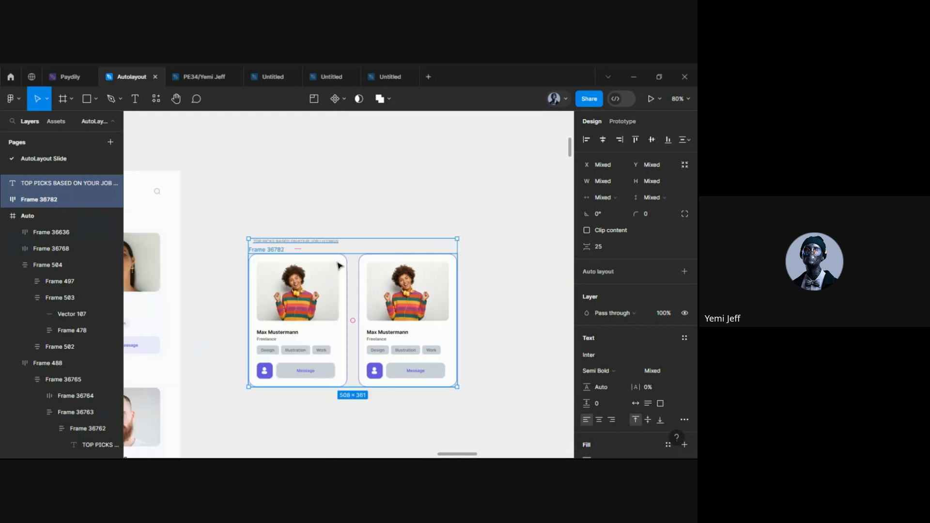
key("shift+a")
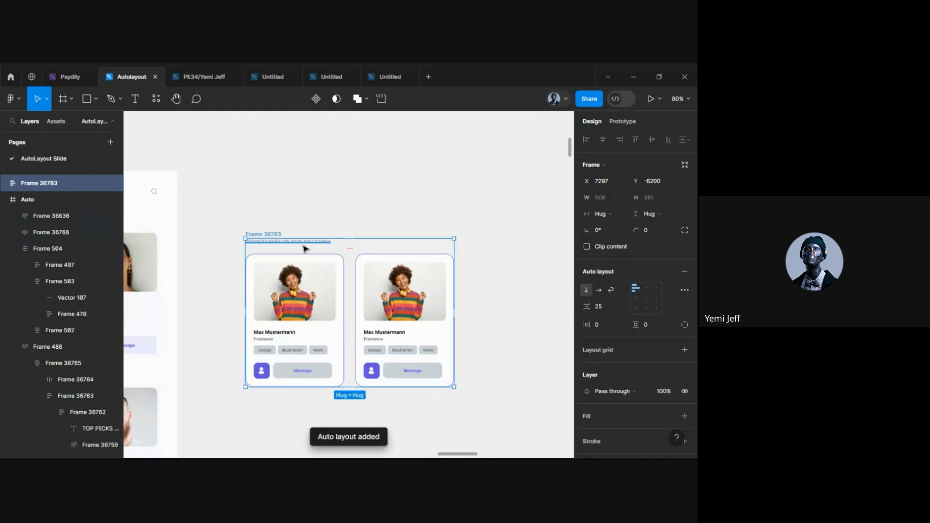
Drill into the original 6 Talents panel's top-picks section to inspect it
scroll(256, 248, "up", 3)
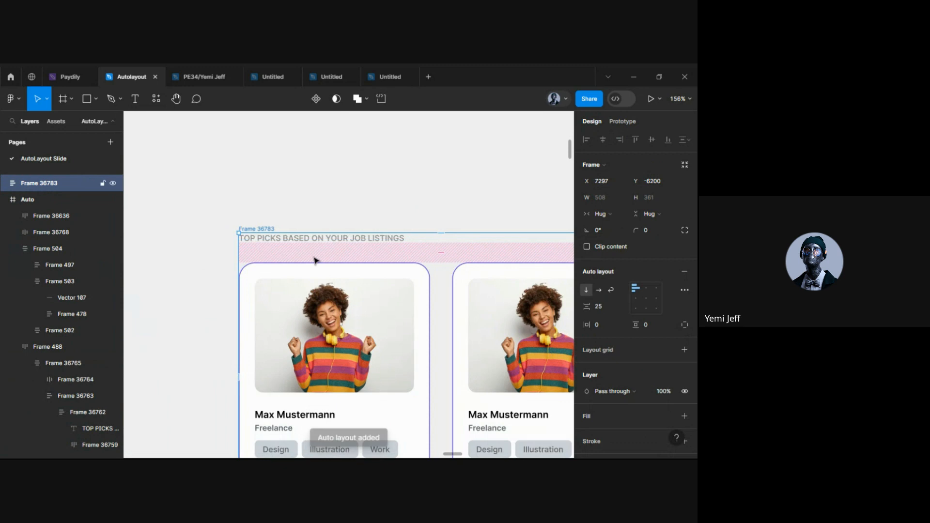
scroll(315, 261, "down", 3)
scroll(285, 279, "left", 6)
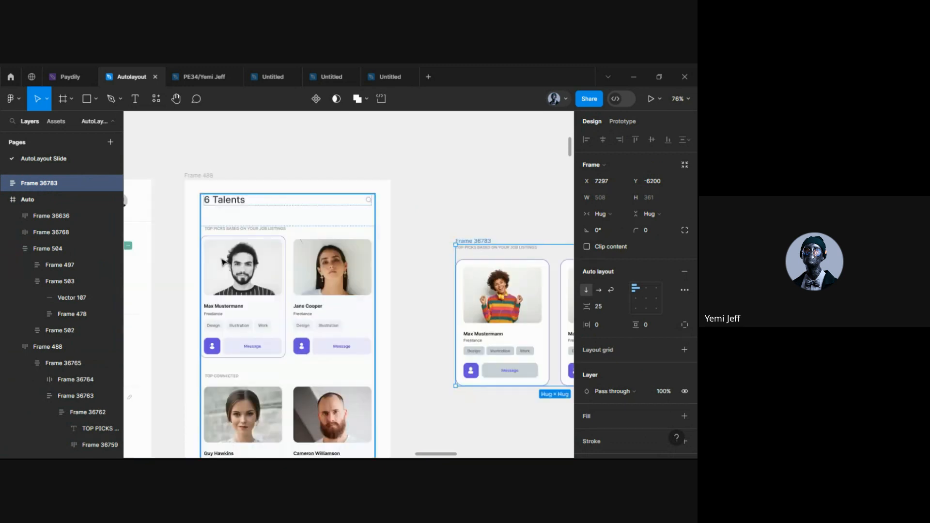
left_click(212, 242)
double_click(210, 239)
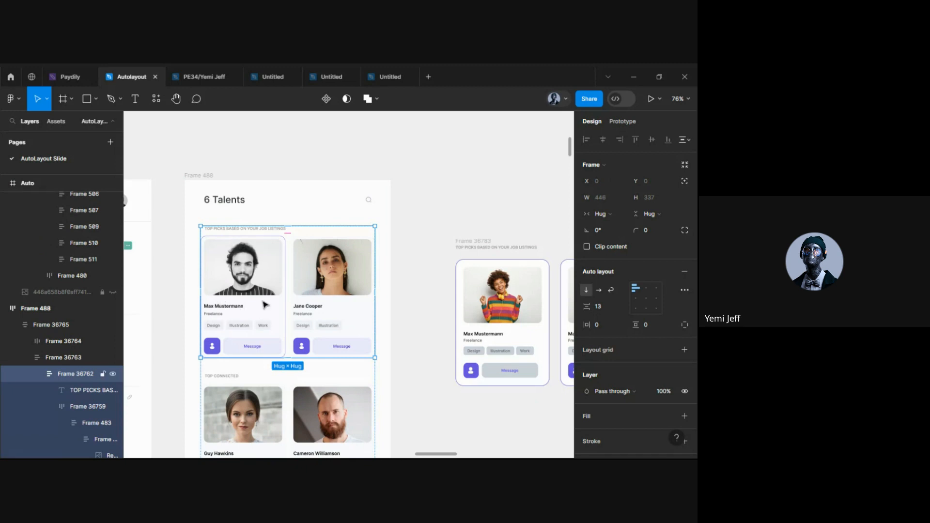
scroll(250, 269, "up", 5)
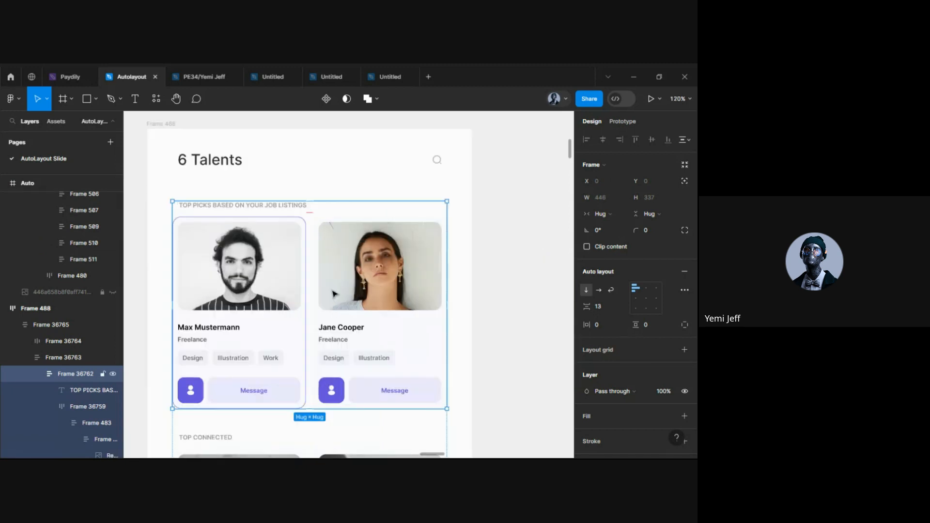
scroll(272, 290, "down", 2)
scroll(272, 286, "right", 3)
scroll(281, 286, "left", 2)
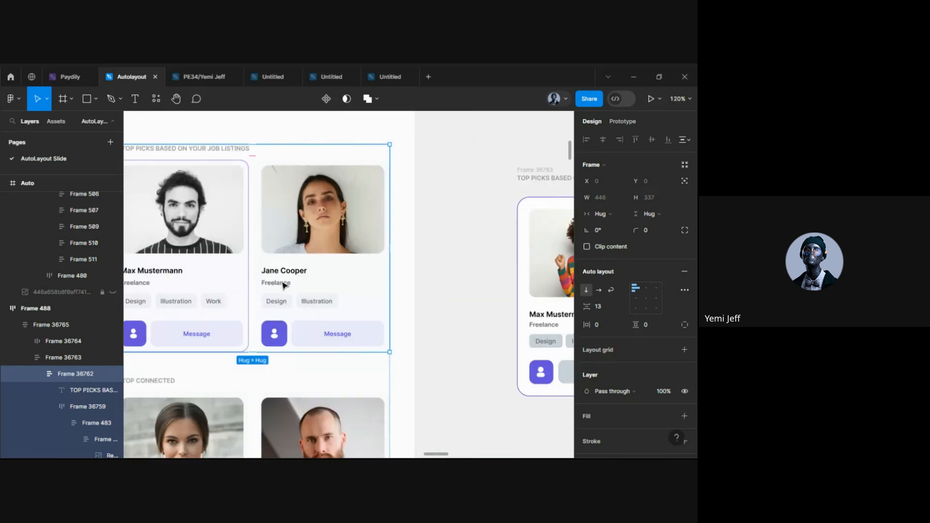
Compare the panel's top-picks heading with the new two-card row
left_click(219, 150, "ctrl")
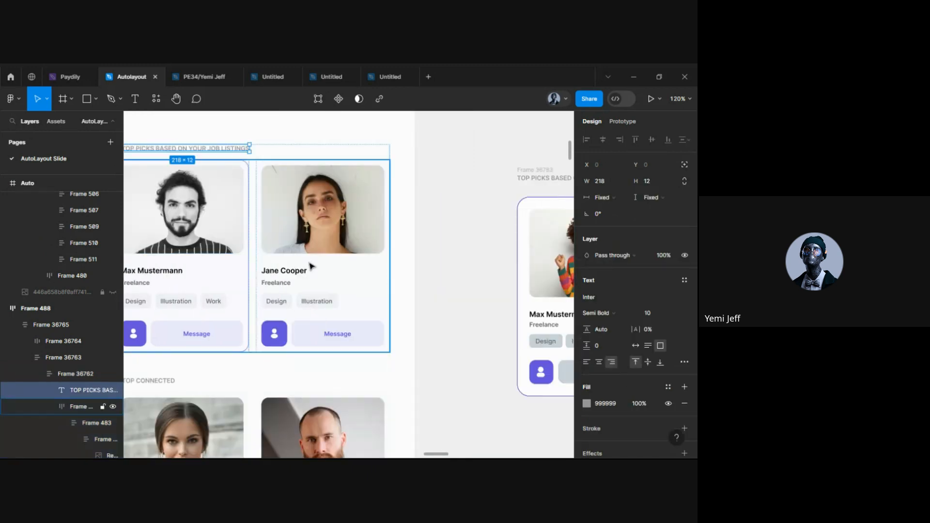
scroll(266, 266, "up", 1)
scroll(289, 263, "right", 3)
scroll(289, 263, "right", 2)
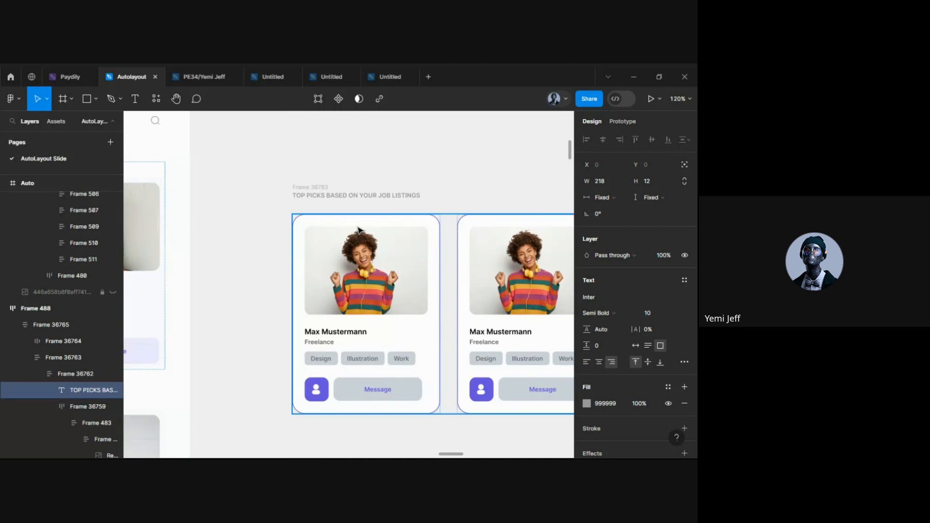
left_click(364, 237)
left_click(403, 188)
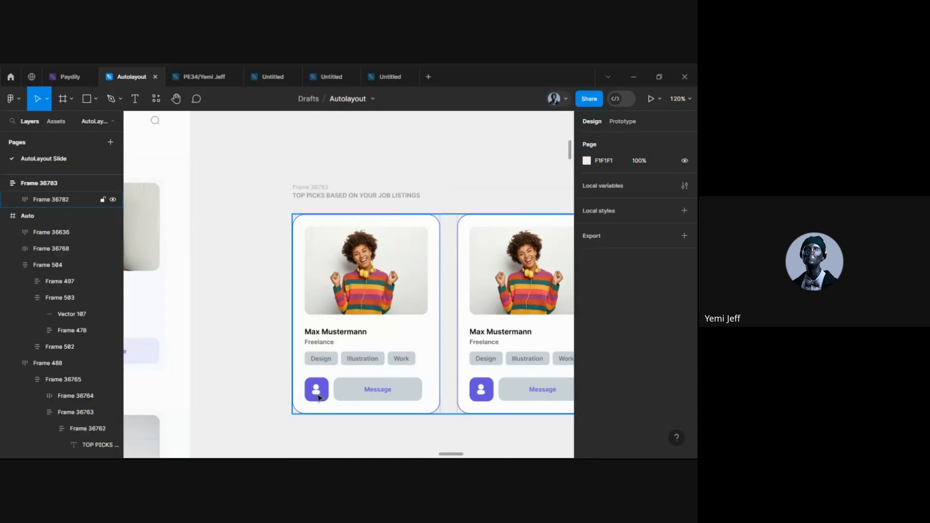
Take the heading out of the auto-layout flow and move it up above the cards
scroll(318, 398, "right", 2)
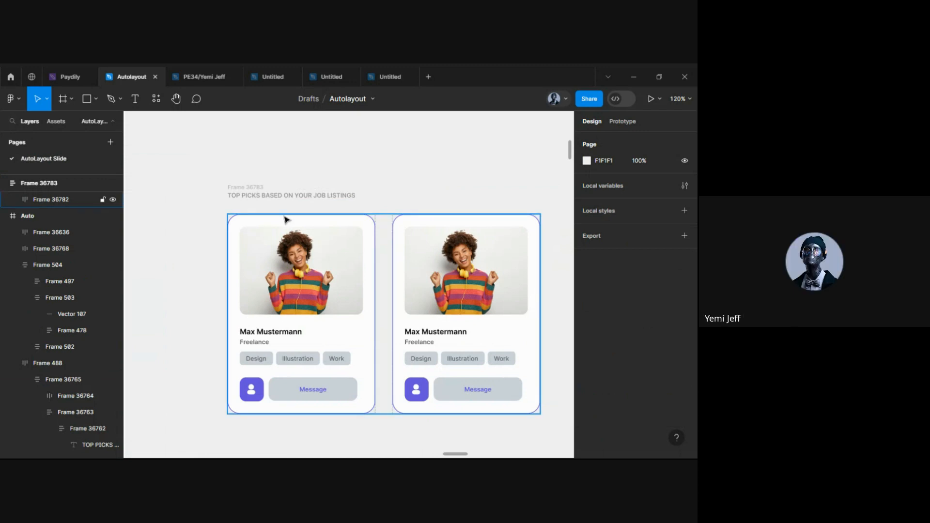
left_click(271, 196)
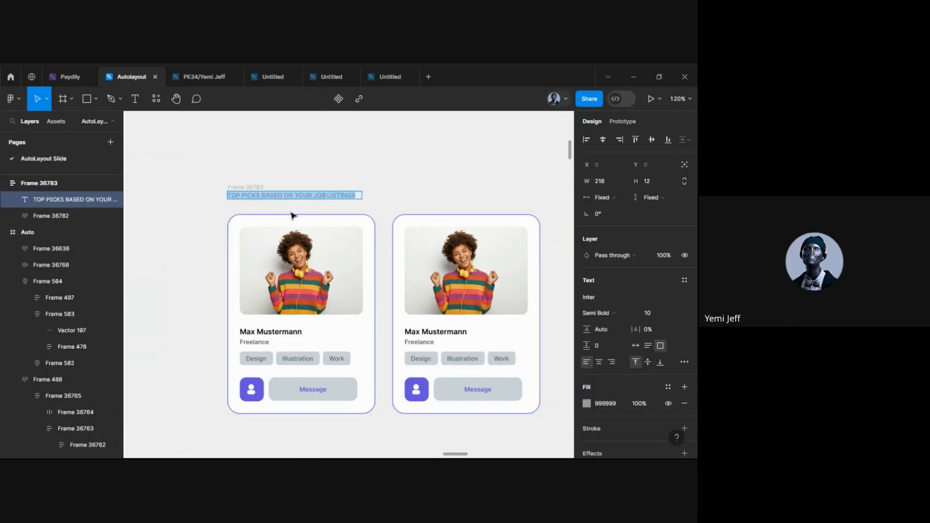
scroll(266, 200, "up", 5)
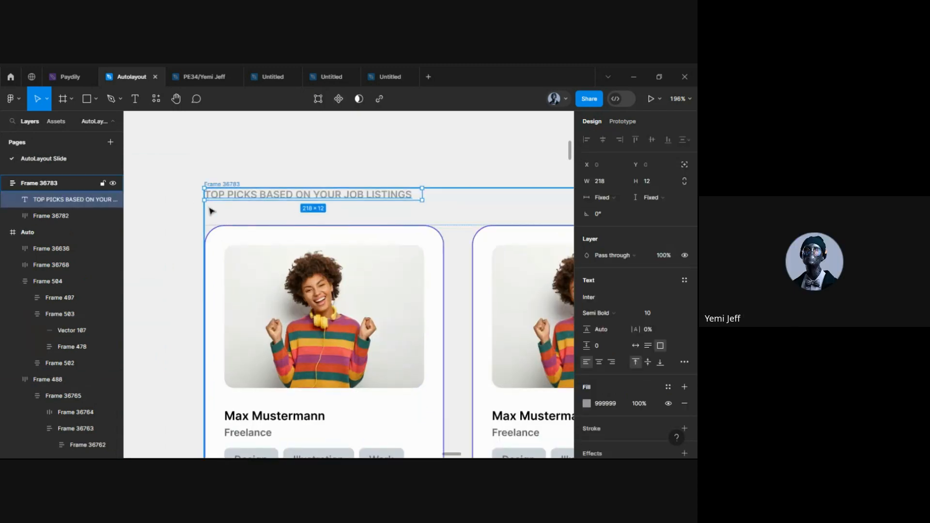
scroll(213, 223, "right", 1)
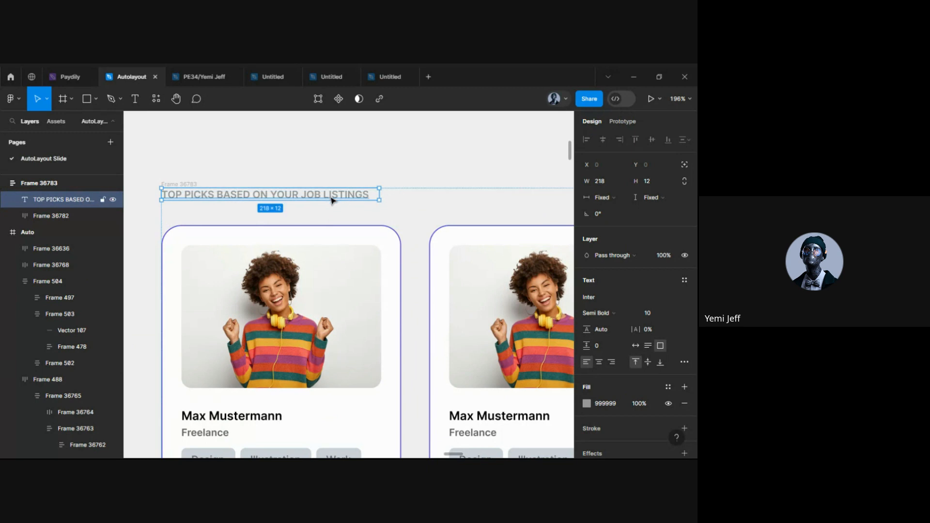
left_click(684, 164)
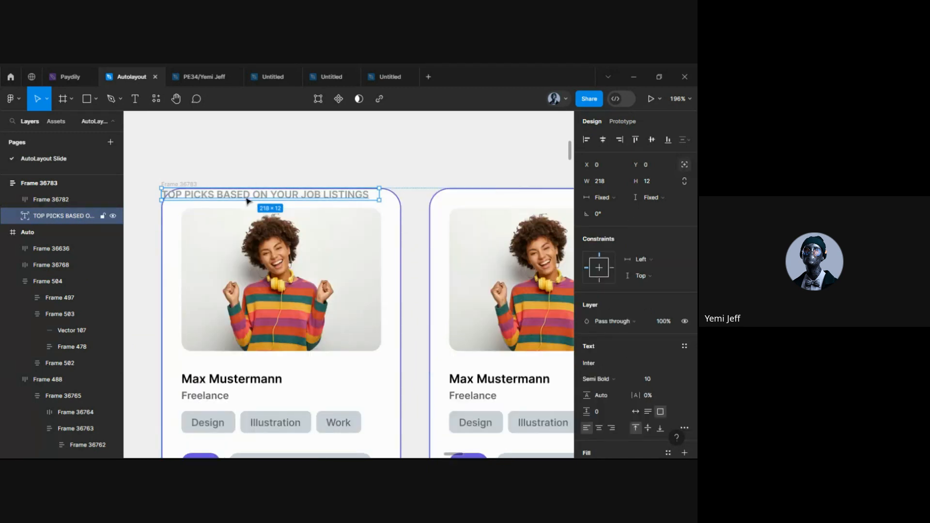
left_click_drag(248, 200, 262, 170)
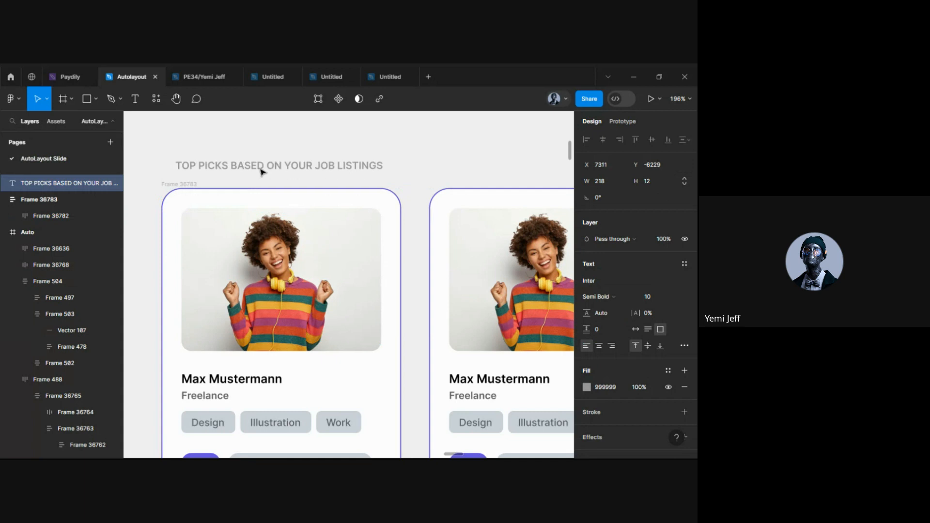
Place the title inside Frame 36783 above the cards and select the frame
left_click(282, 138)
scroll(282, 138, "down", 5)
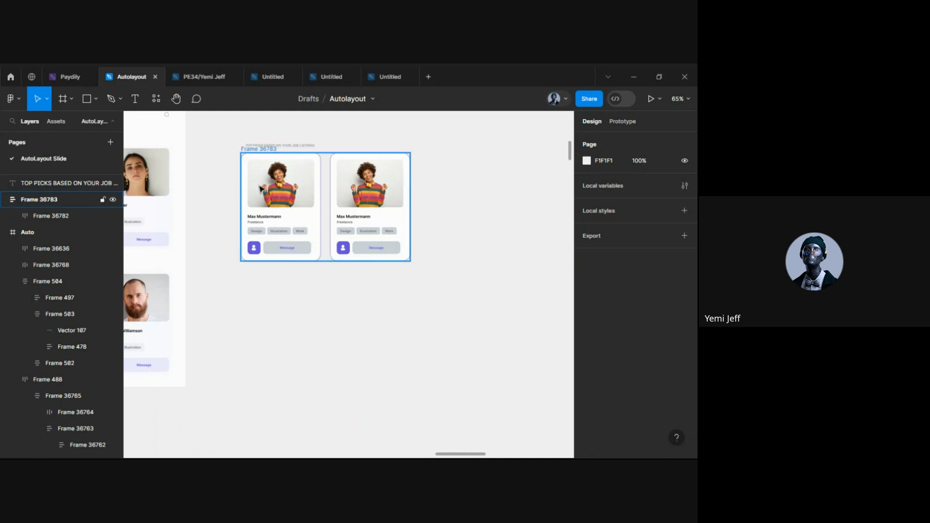
left_click_drag(268, 146, 266, 169)
left_click(223, 180)
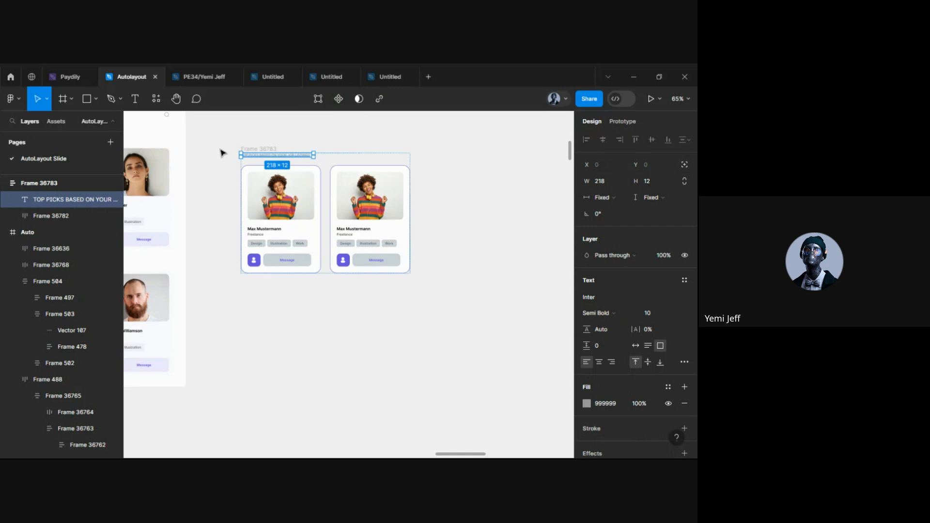
scroll(262, 219, "up", 2)
left_click(310, 335)
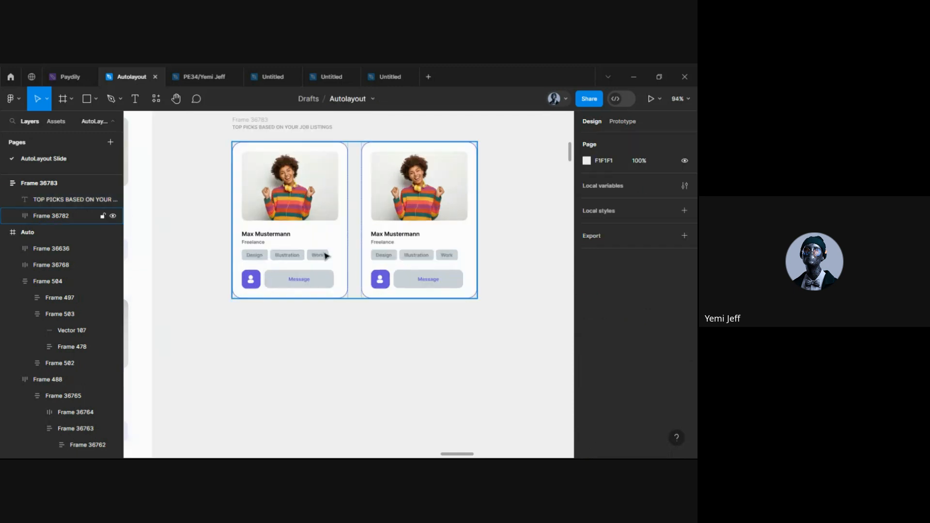
left_click(258, 121)
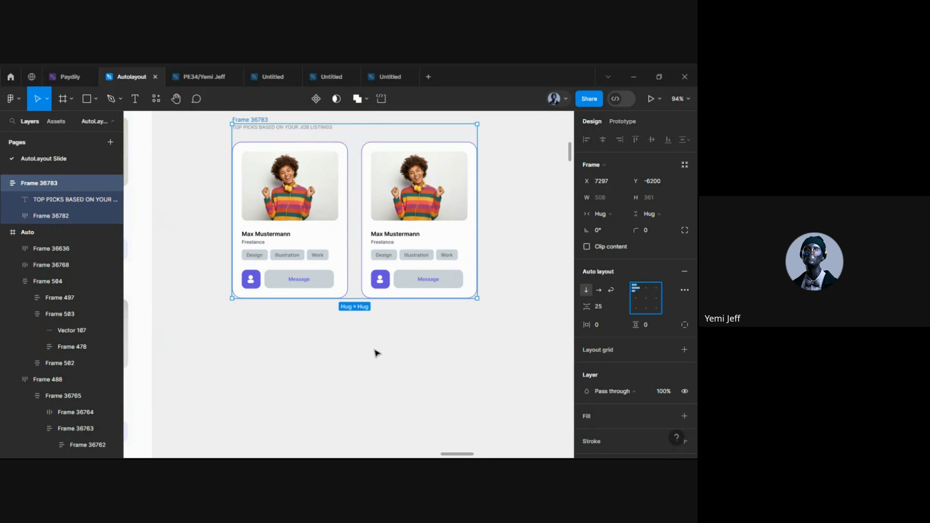
scroll(376, 353, "down", 3)
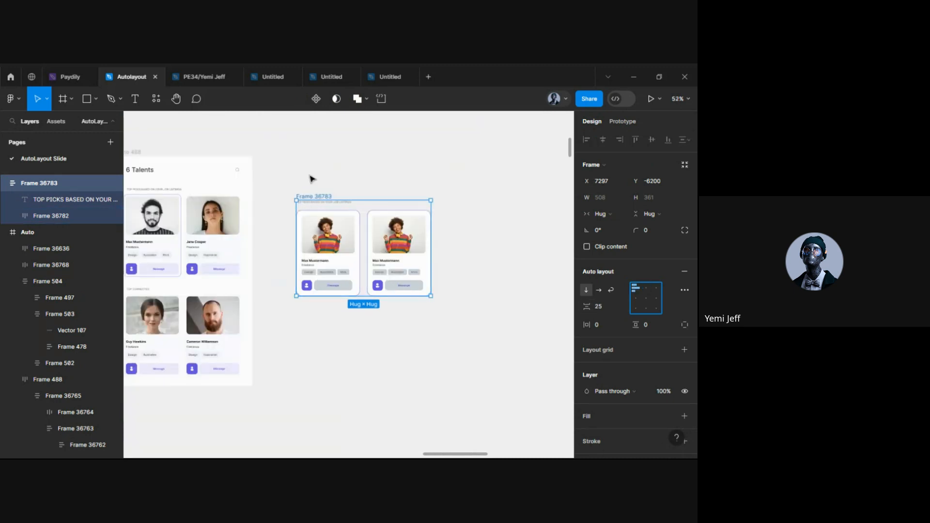
Duplicate Frame 36783 twice below it as second and third sections
left_click_drag(340, 236, 341, 340)
key("ctrl+d")
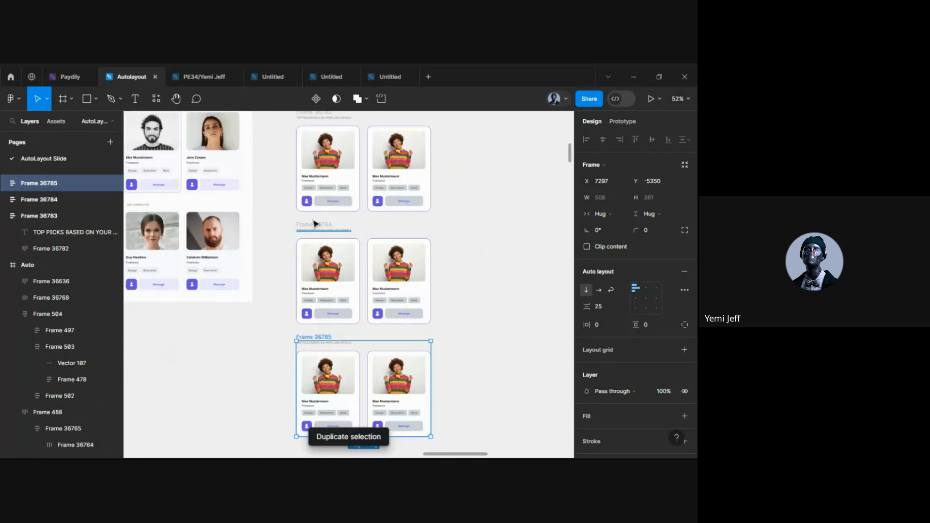
scroll(312, 222, "up", 5)
Replace the second section's heading with TOP CONNECTED copied from the original panel
double_click(290, 269)
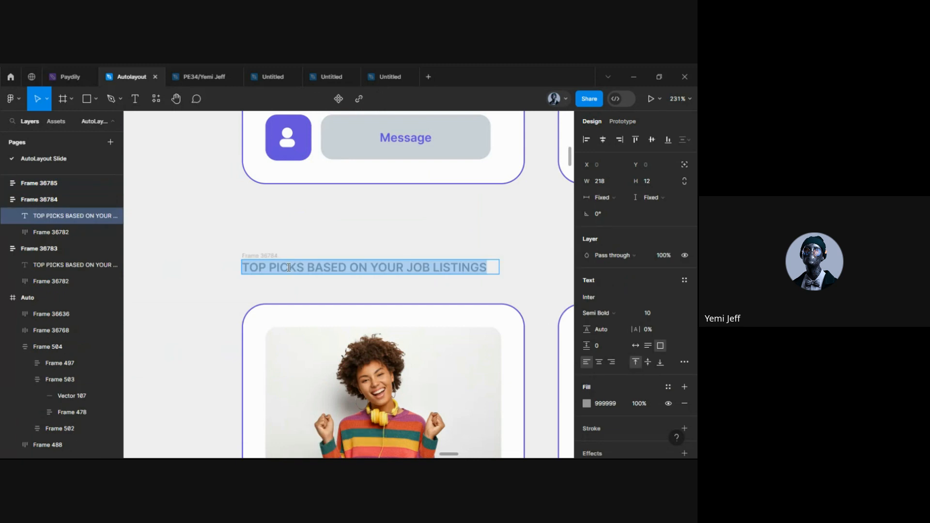
scroll(288, 268, "down", 5)
scroll(242, 256, "left", 5)
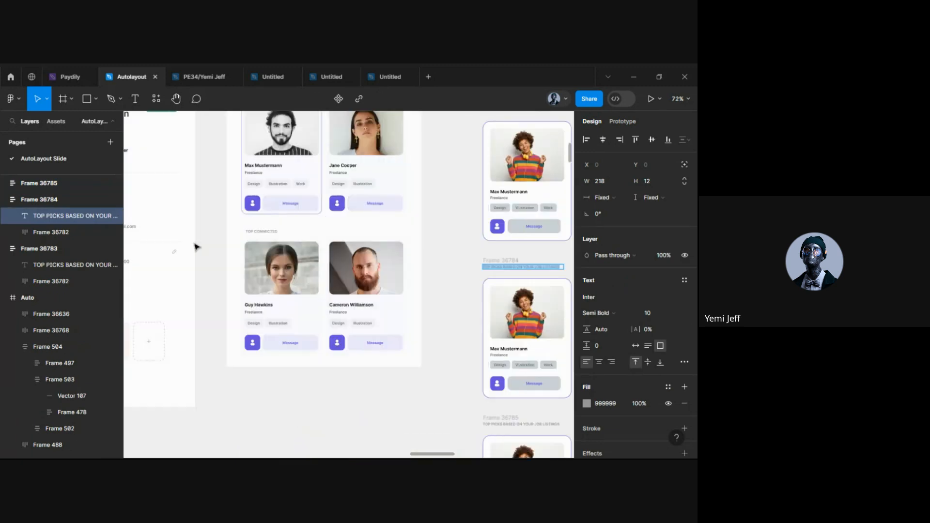
double_click(261, 231)
key("ctrl+c")
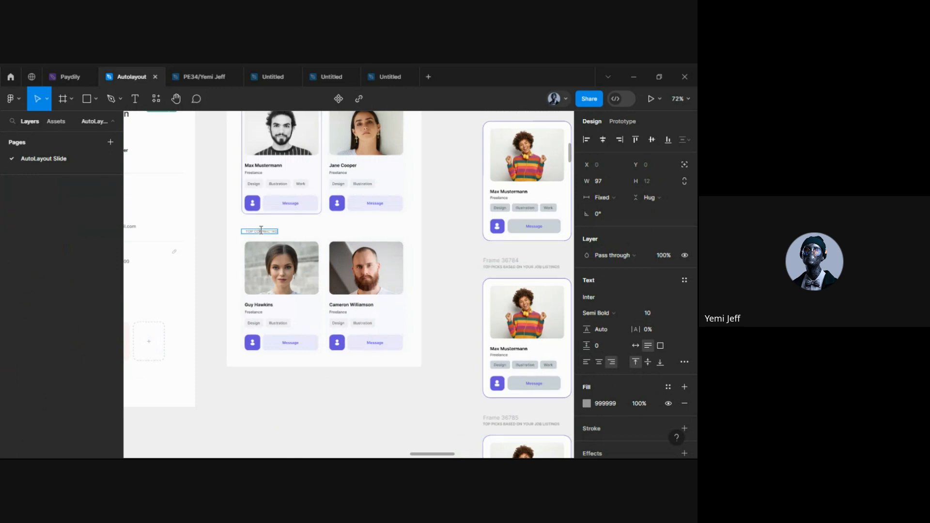
scroll(261, 231, "right", 5)
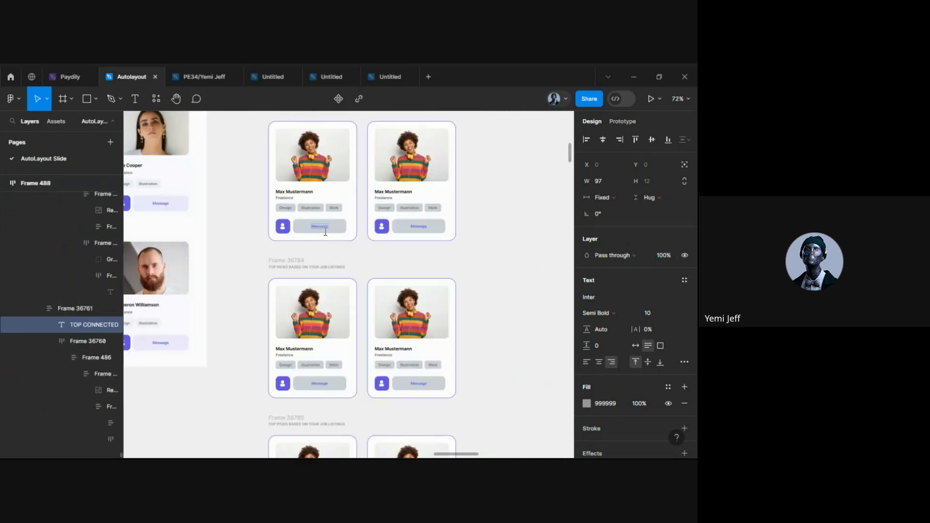
double_click(294, 267)
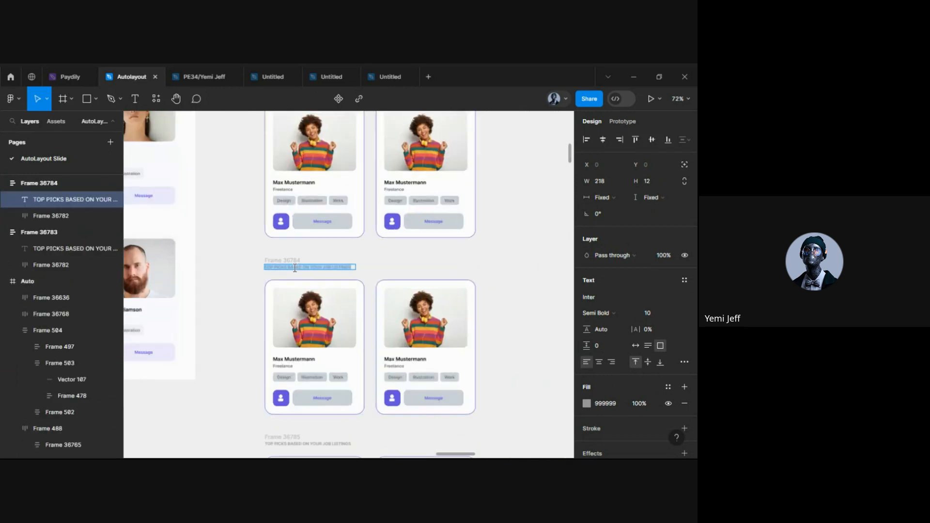
scroll(295, 268, "up", 5)
key("ctrl+v")
scroll(295, 268, "up", 5)
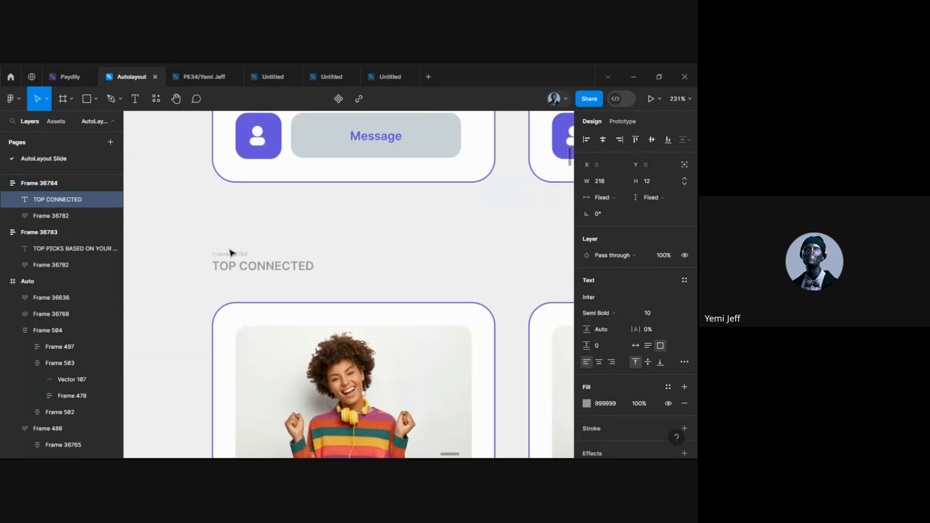
key("Escape")
Set the TOP CONNECTED heading to auto width with right-aligned text
double_click(225, 268)
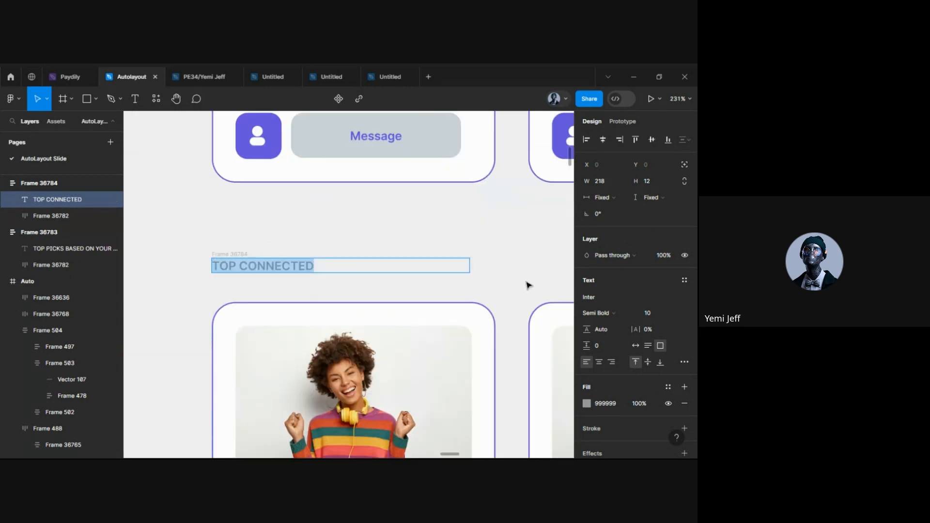
left_click(635, 345)
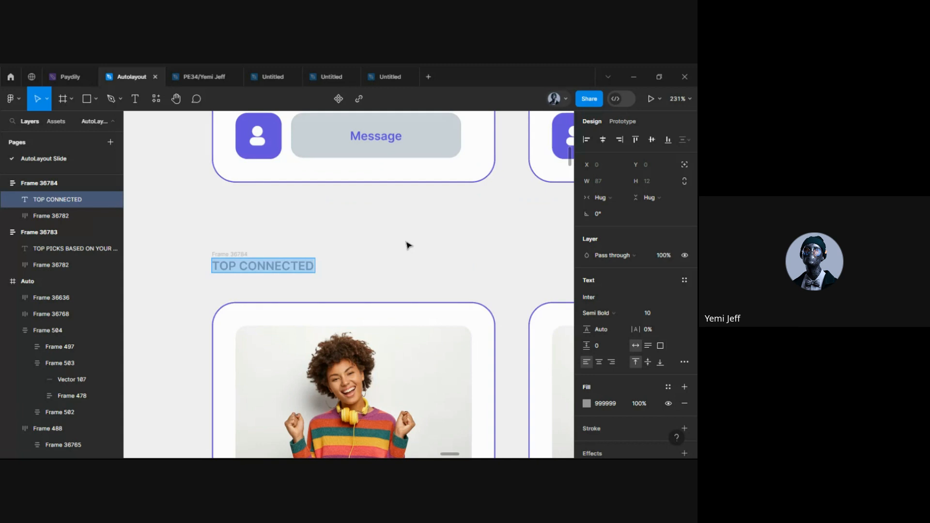
key("Escape")
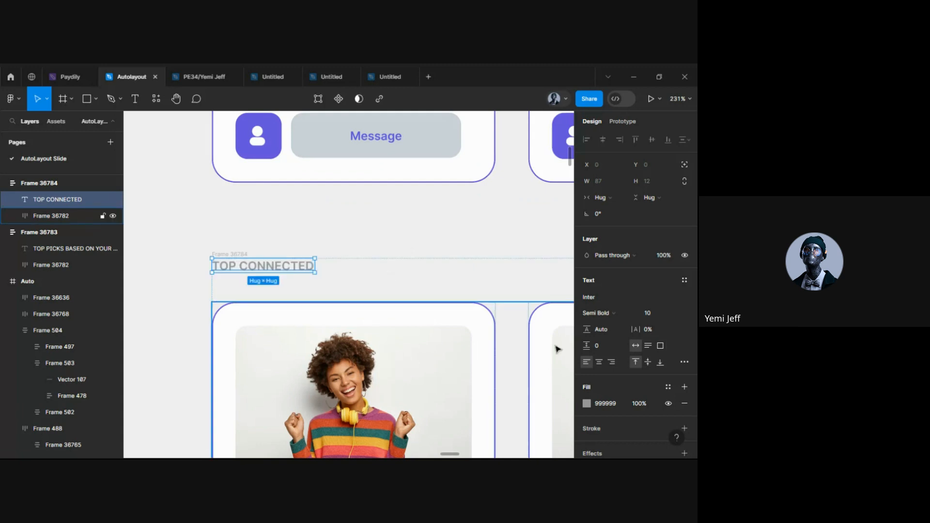
left_click(611, 362)
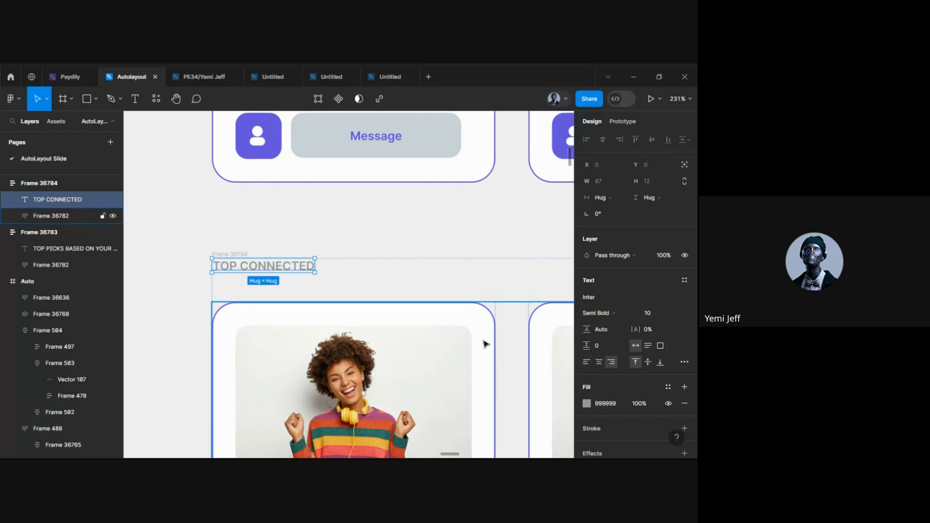
double_click(216, 271)
left_click(216, 266)
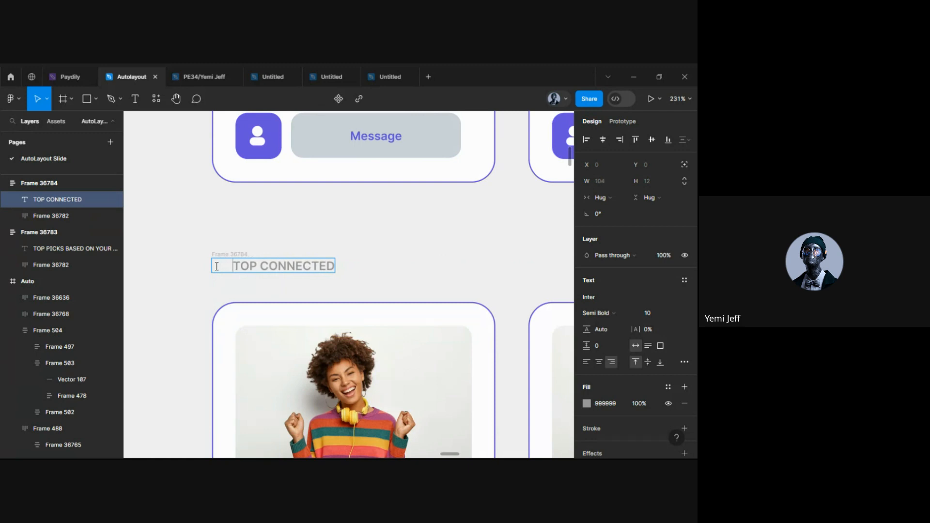
key("Escape")
Remove the extra leading space from the TOP PICKS heading
scroll(226, 279, "down", 5)
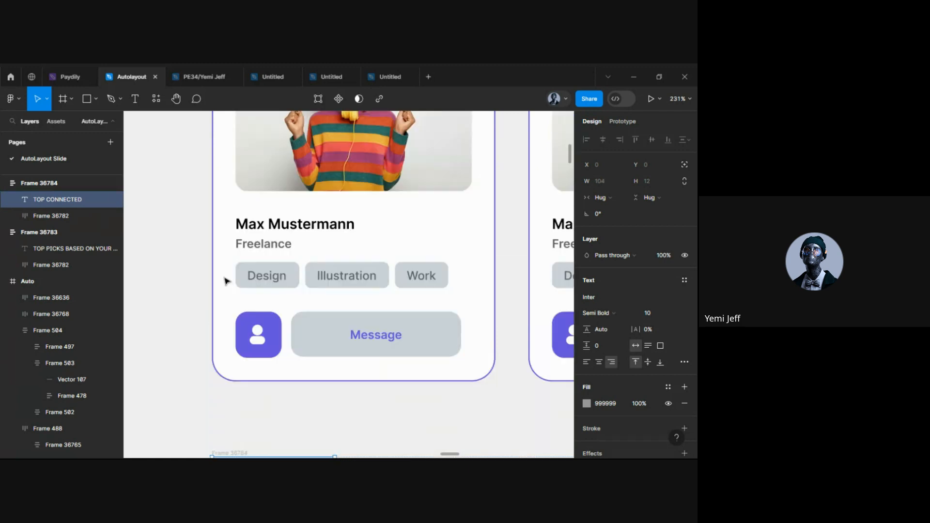
scroll(226, 280, "up", 2)
double_click(217, 290)
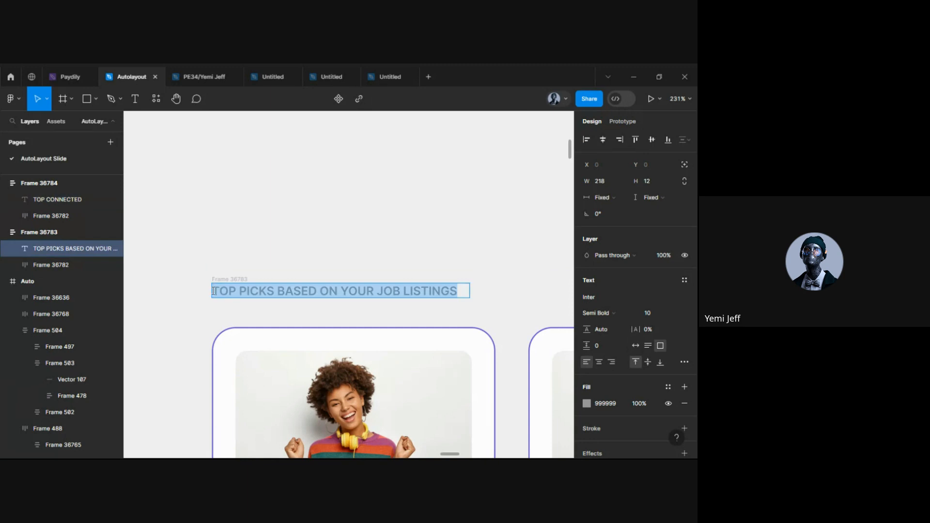
left_click(214, 290)
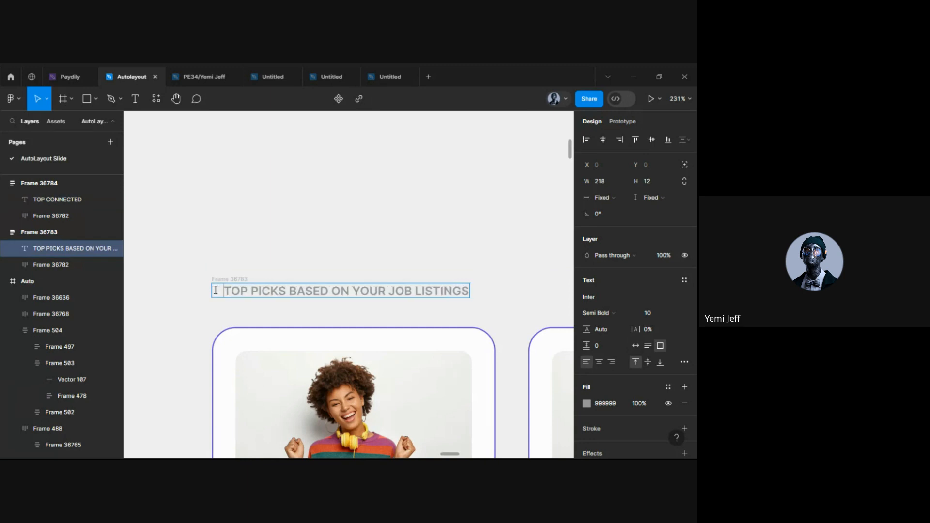
key("BackSpace")
left_click(200, 320)
Retype Frame 36785's heading as TRENDING and set its text box to auto width
scroll(313, 297, "down", 5)
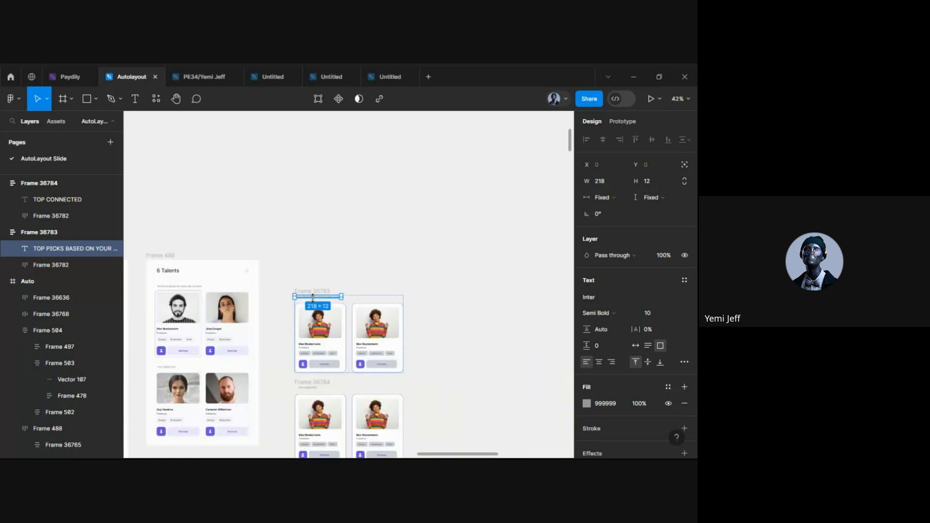
scroll(316, 269, "down", 4)
scroll(316, 270, "up", 3)
scroll(315, 269, "up", 5)
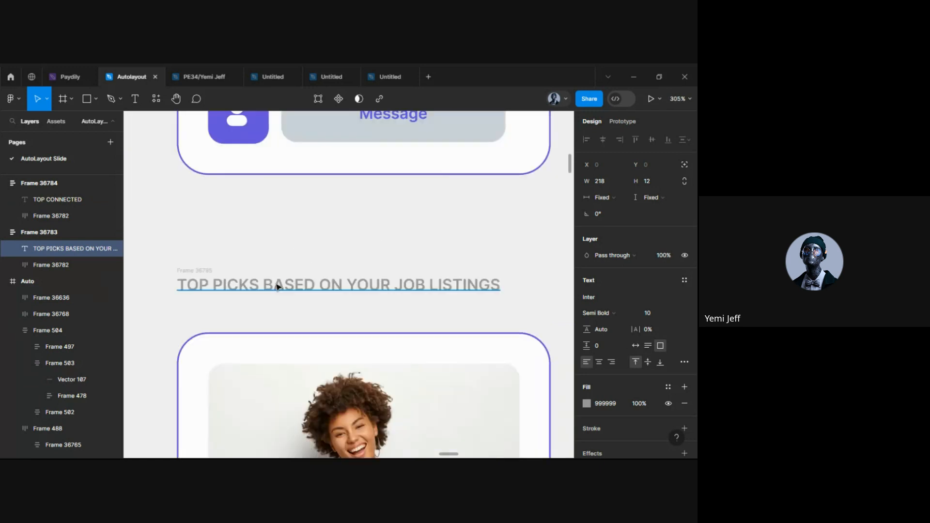
double_click(276, 284)
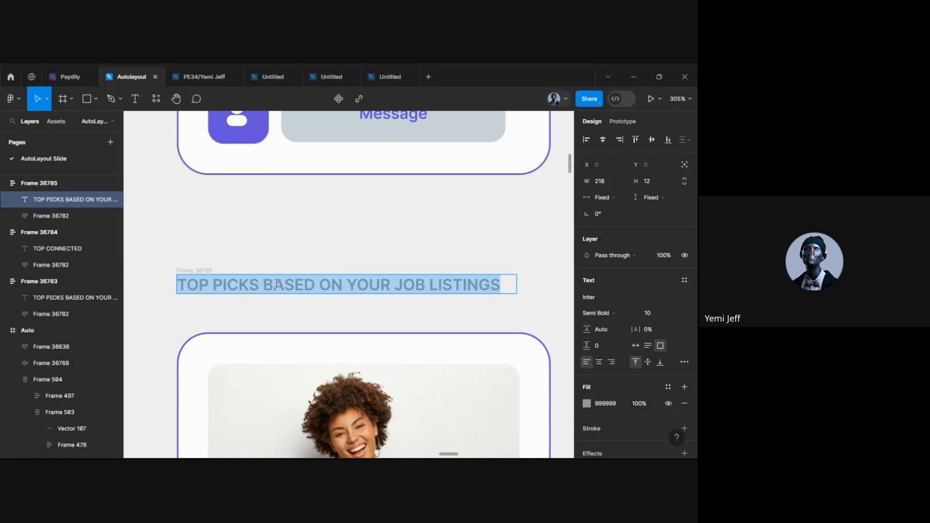
type("Tre")
key("BackSpace")
key("BackSpace")
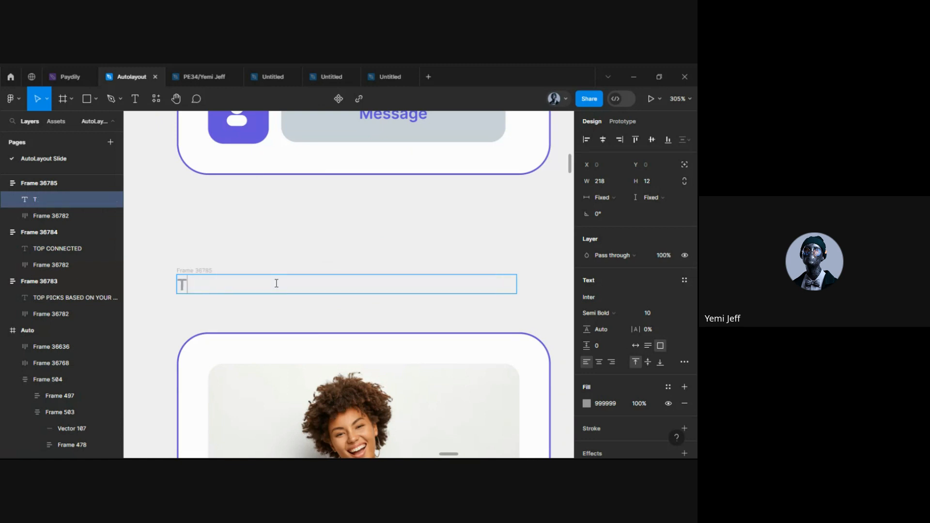
type("RED")
type("ENDIN")
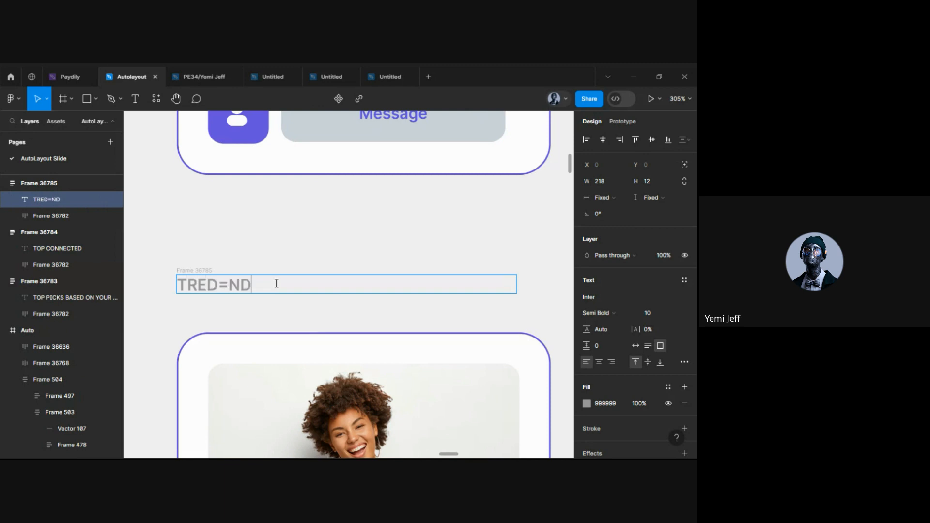
key("BackSpace")
key("BackSpace")
key("BackSpace")
key("BackSpace")
key("BackSpace")
key("BackSpace")
type("NDIN")
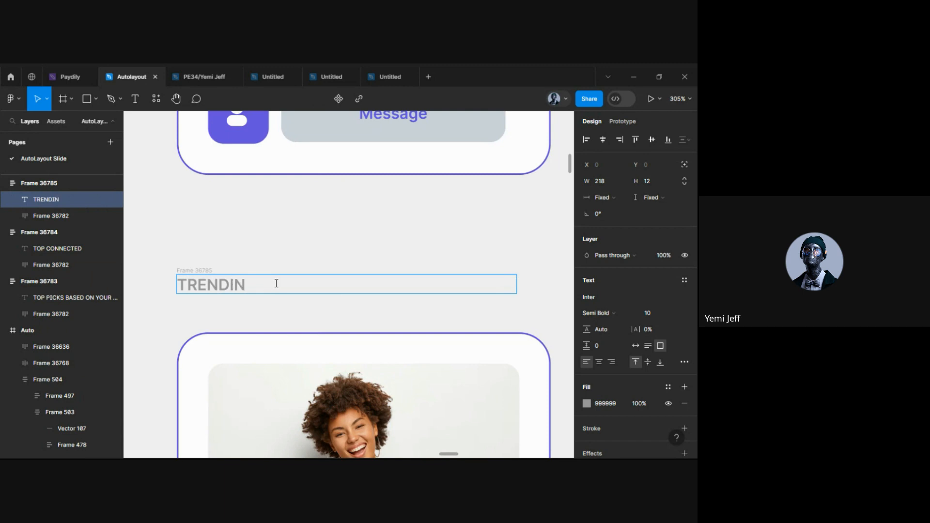
type("G")
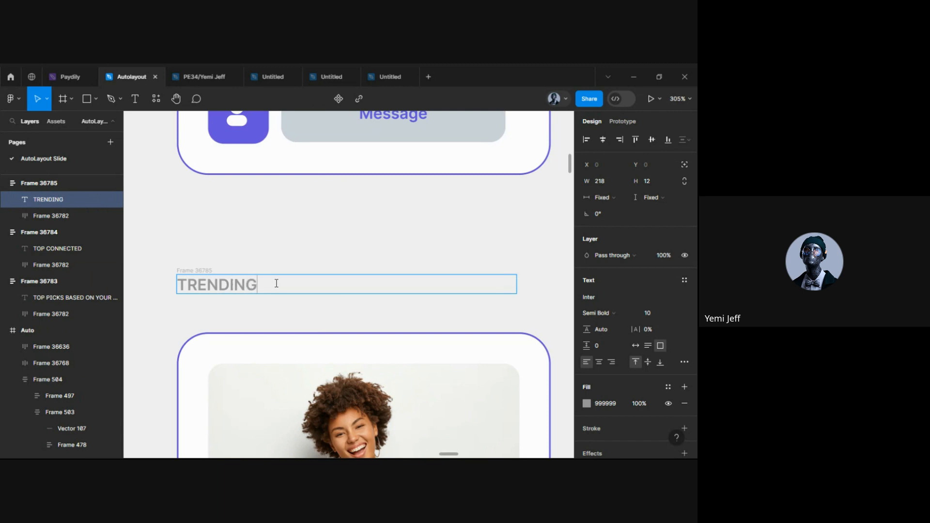
left_click(635, 346)
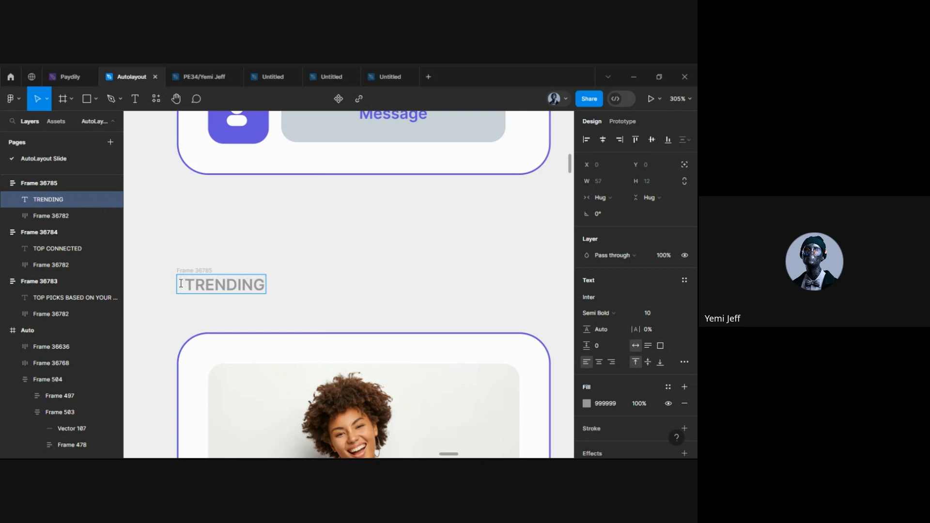
key("Escape")
Copy the '6 Talents' heading from the old panel to 64 above the first card section
scroll(265, 218, "down", 6, "ctrl")
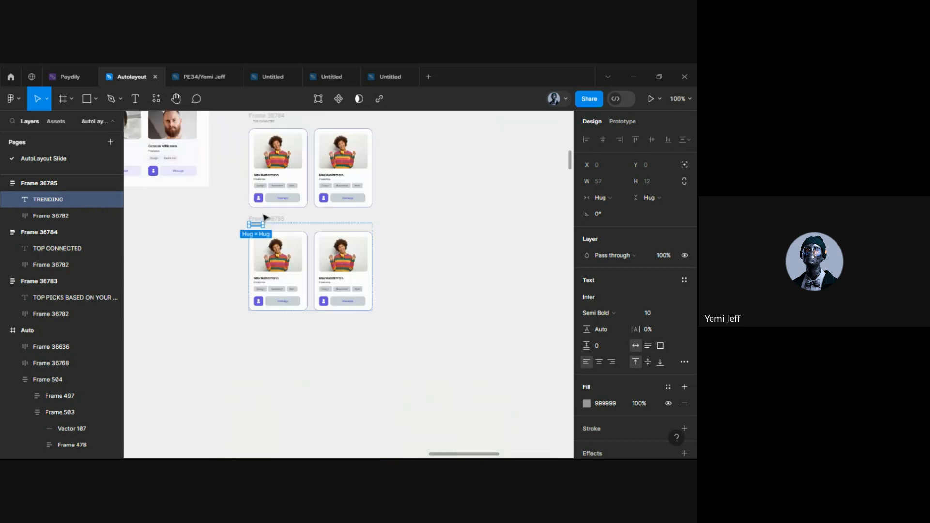
left_click(193, 272)
scroll(218, 274, "up", 2)
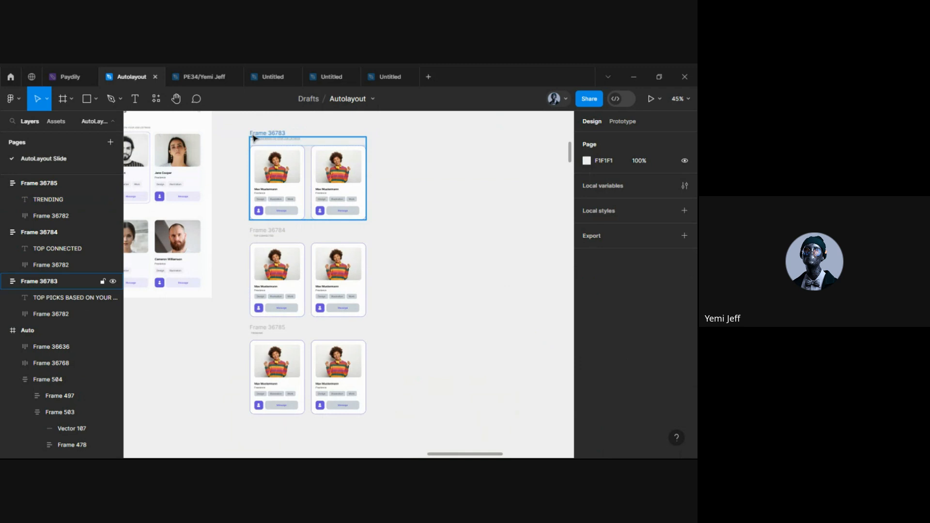
scroll(243, 139, "down", 2)
scroll(243, 139, "up", 1)
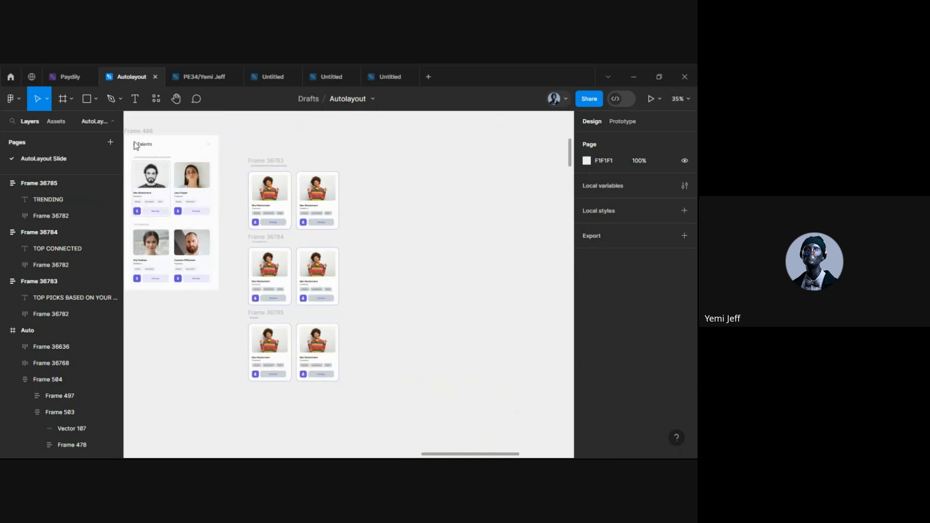
scroll(180, 146, "up", 3)
scroll(182, 141, "left", 2)
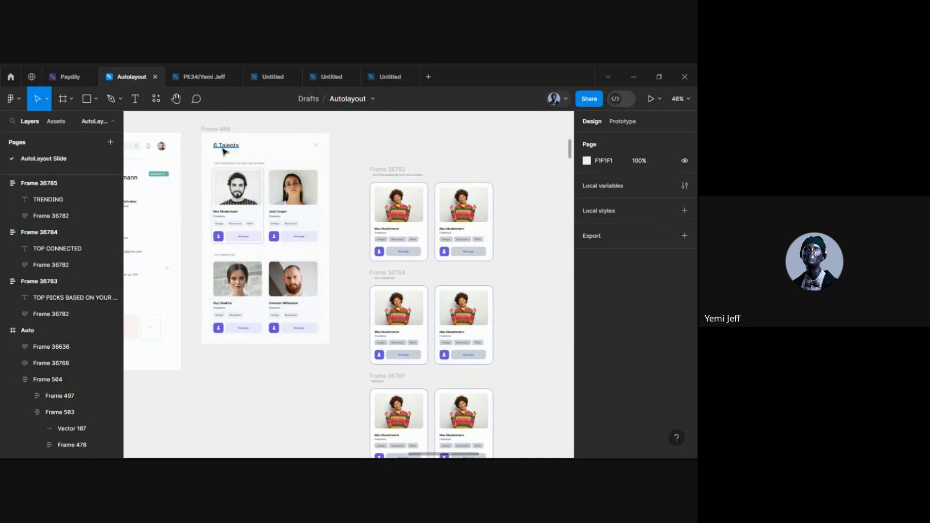
left_click(226, 151)
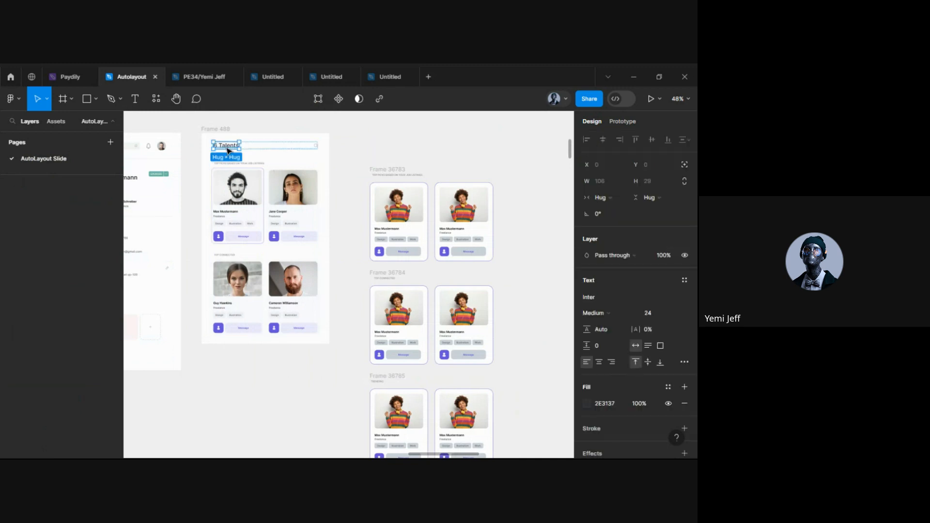
left_click_drag(227, 151, 387, 158)
scroll(387, 157, "up", 3)
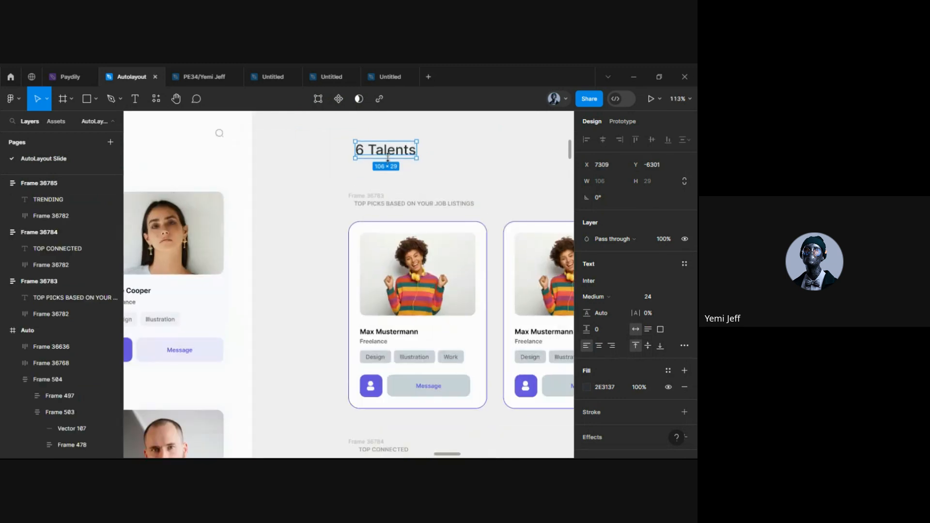
scroll(388, 157, "down", 2)
scroll(402, 216, "down", 3)
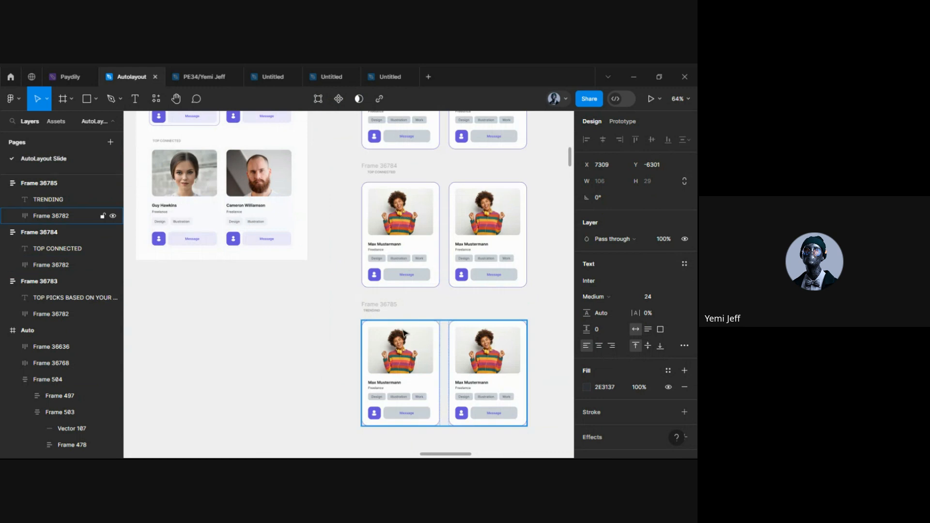
scroll(393, 218, "up", 1)
scroll(384, 219, "down", 2)
scroll(411, 234, "down", 3)
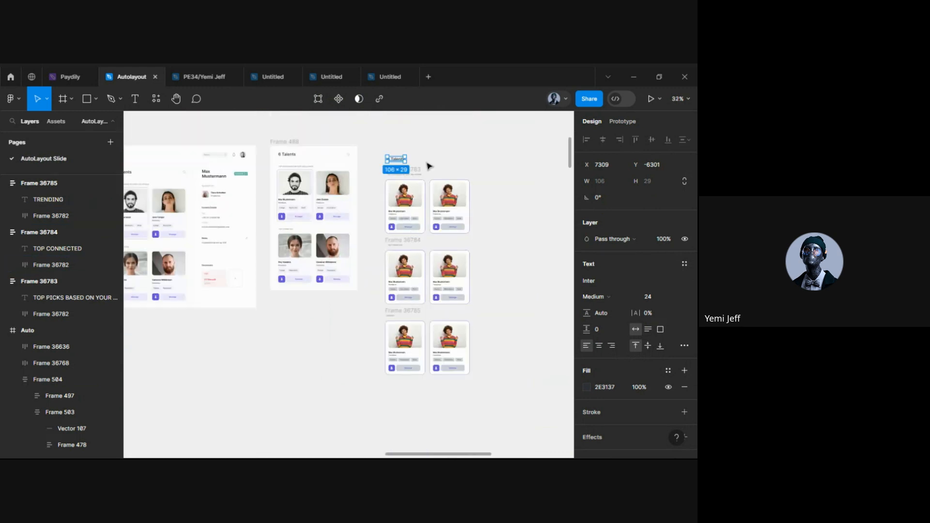
scroll(426, 165, "up", 2)
scroll(408, 160, "up", 3)
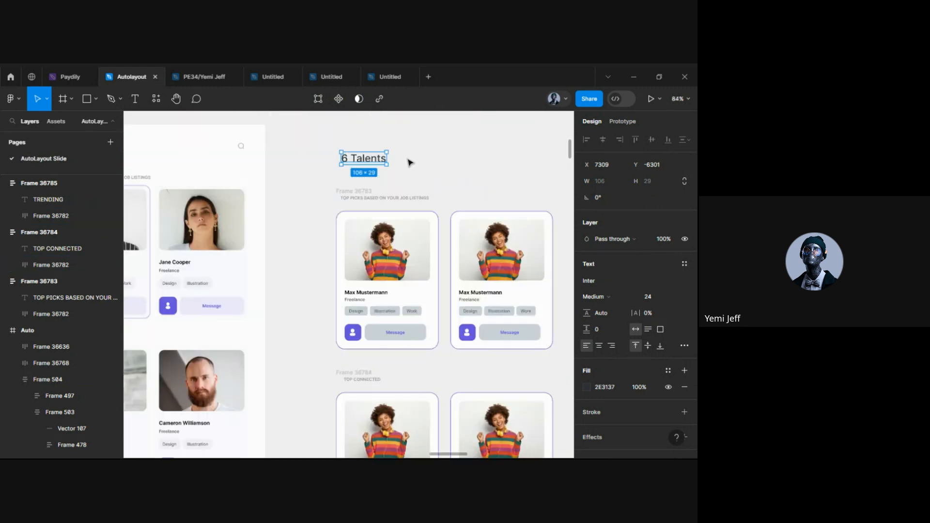
left_click_drag(372, 161, 373, 164)
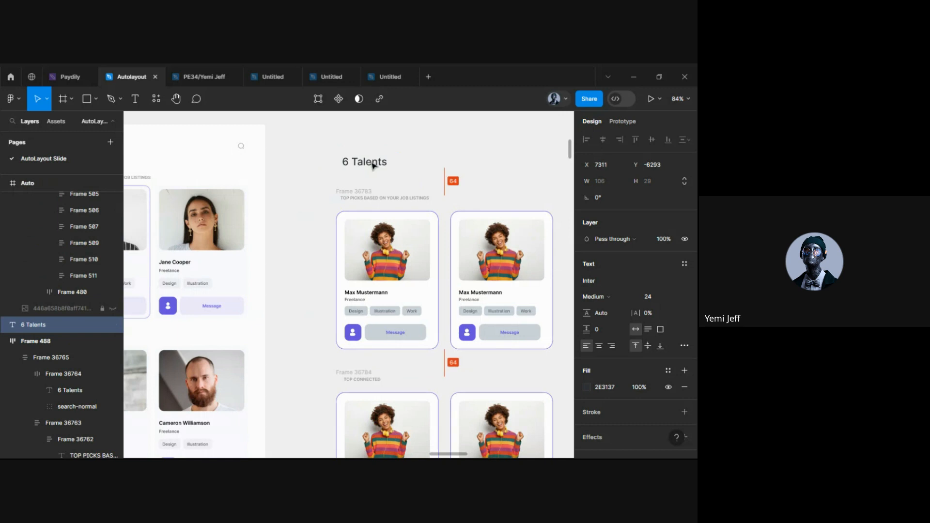
Try pasting the search icon beside the new heading, deleting the misplaced copies
scroll(373, 165, "down", 5)
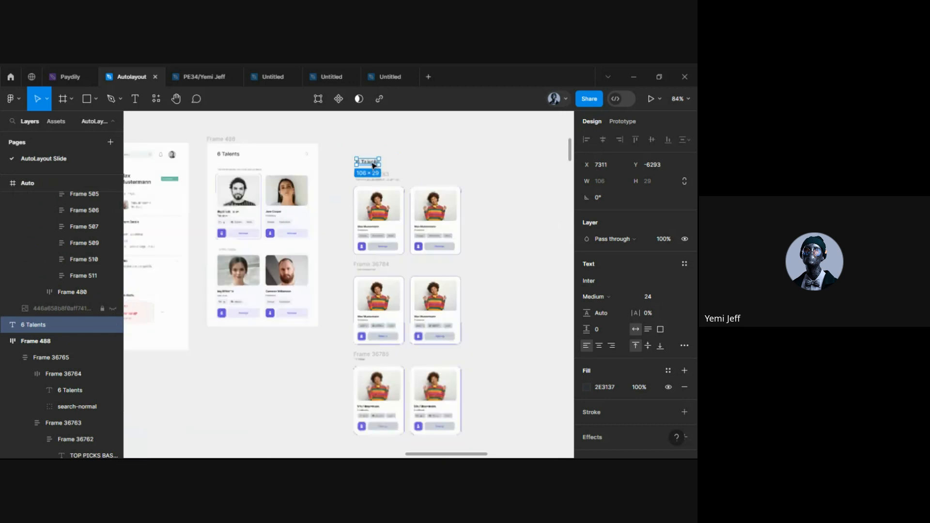
scroll(305, 156, "up", 5)
left_click(305, 154, "ctrl")
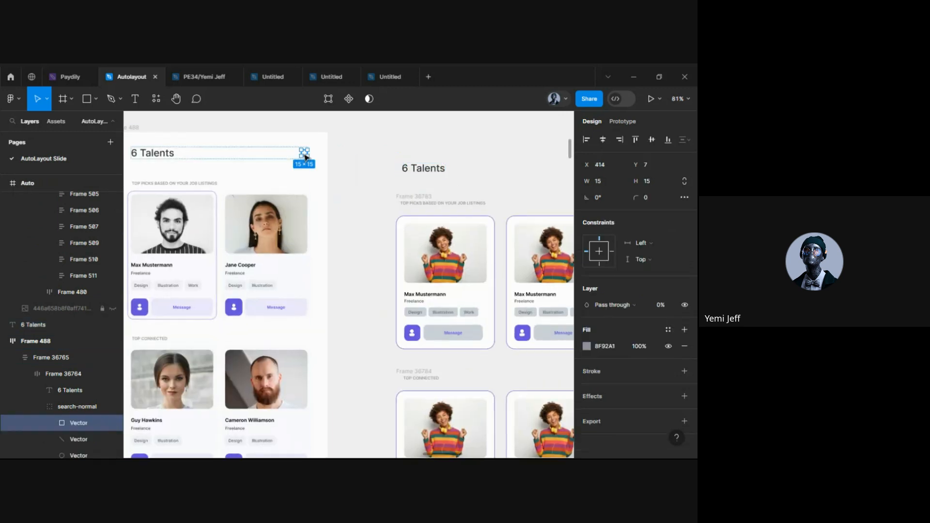
scroll(381, 171, "right", 5)
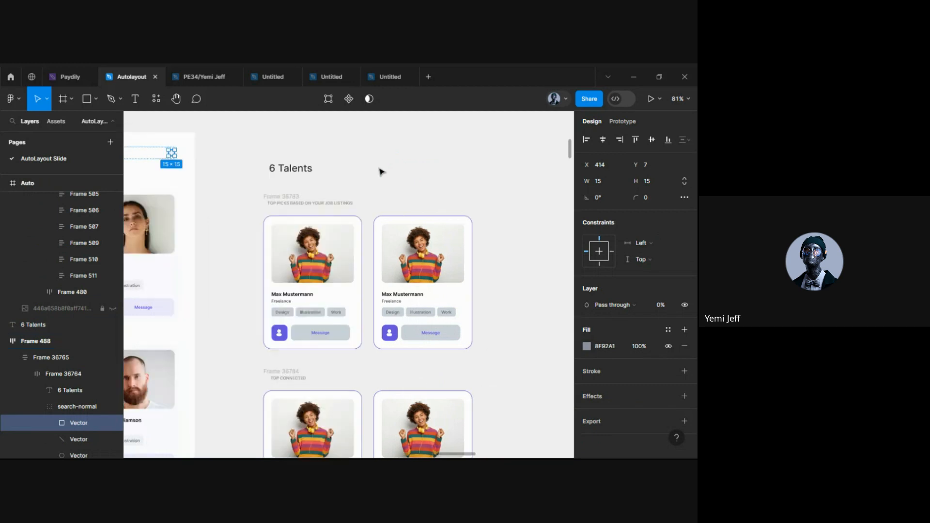
scroll(381, 172, "up", 4)
left_click(400, 174)
key("ctrl+v")
scroll(402, 207, "down", 5)
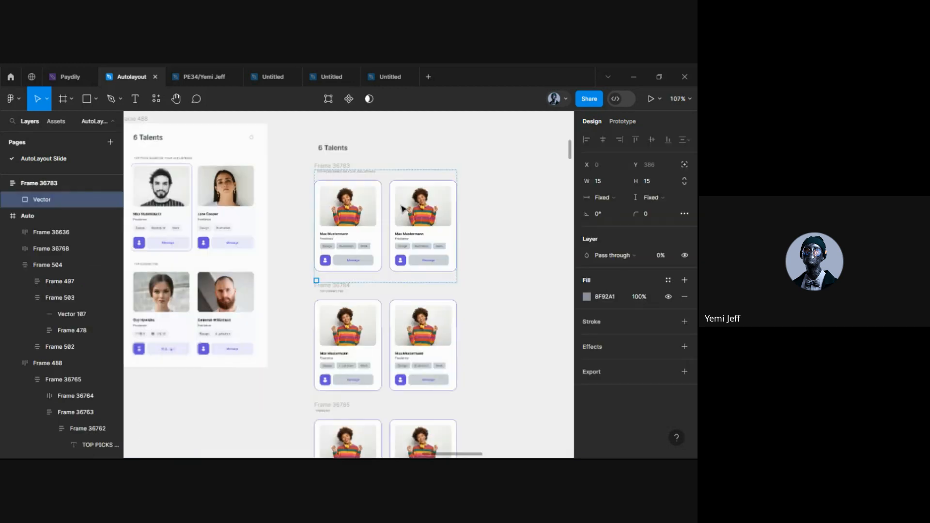
key("Delete")
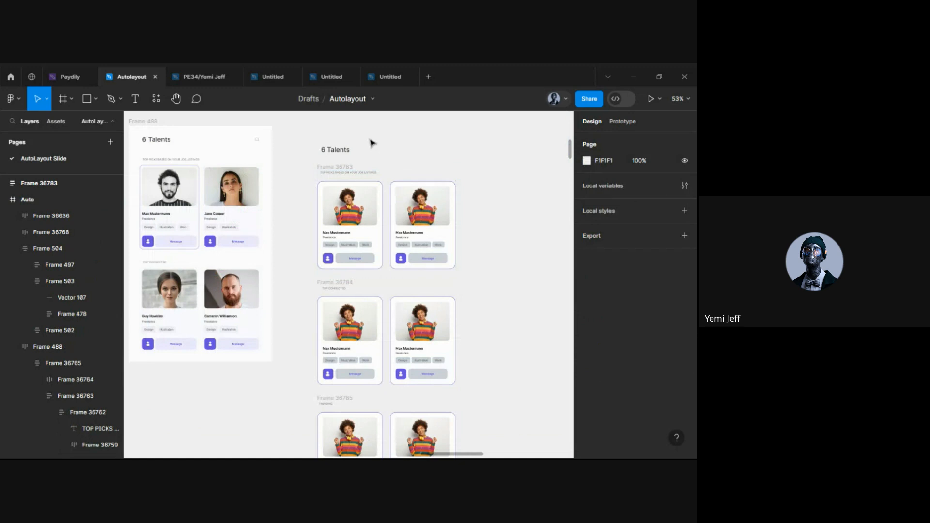
scroll(372, 143, "up", 8)
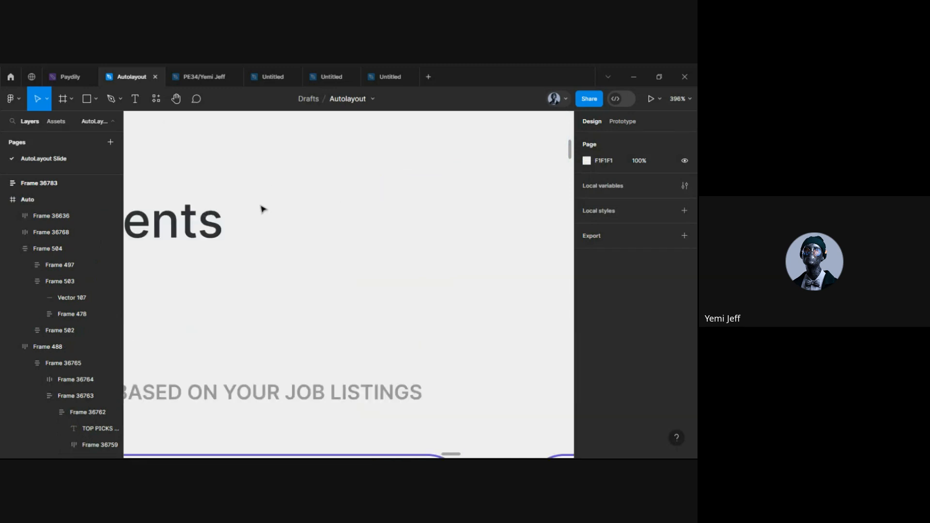
key("ctrl+v")
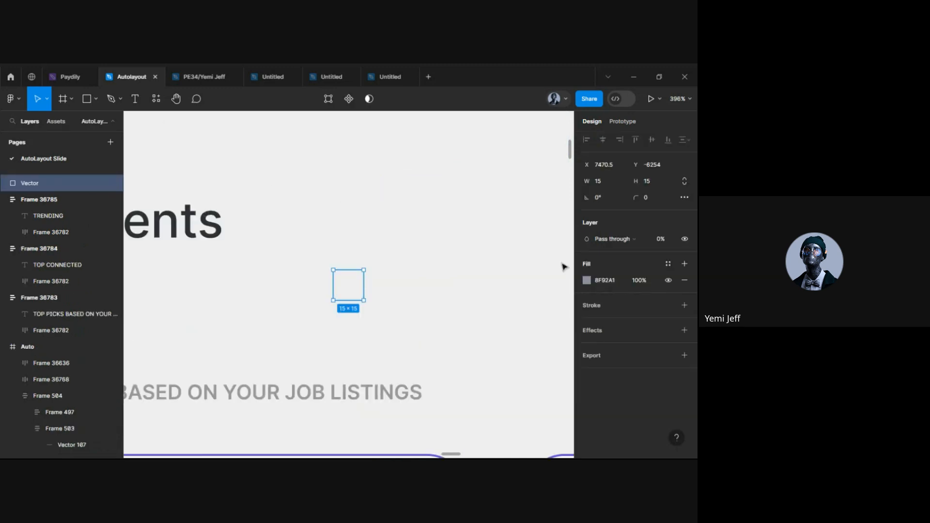
key("Delete")
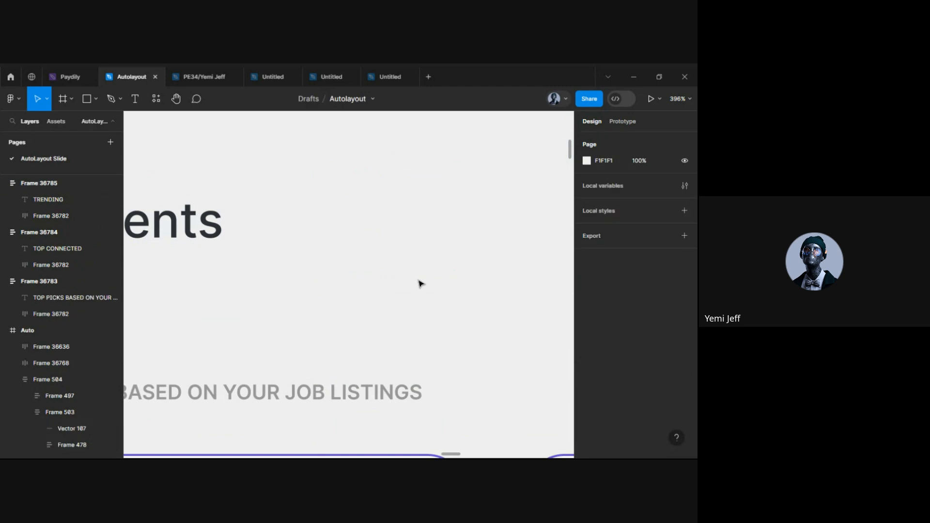
Alt-drag a copy of the search icon group beside the new heading, then select both
scroll(421, 284, "down", 8)
left_click(245, 254)
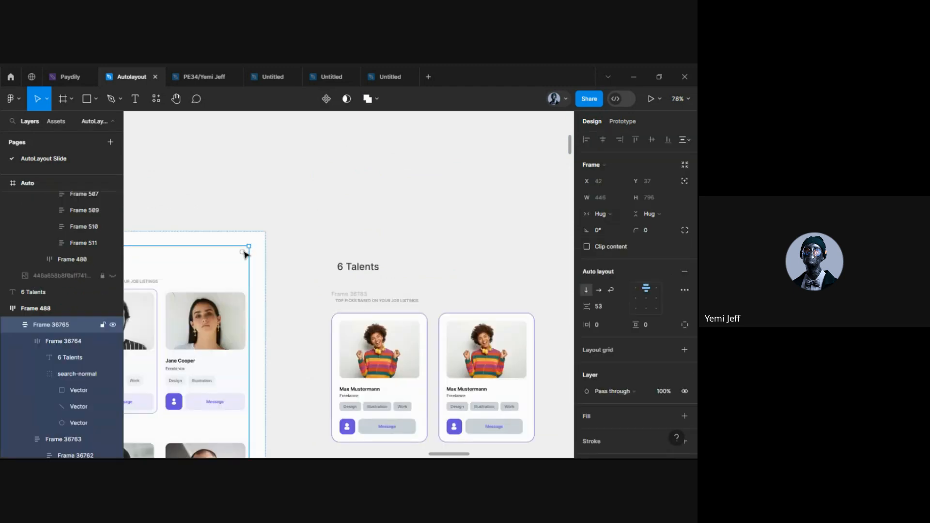
left_click(245, 253)
left_click(245, 254)
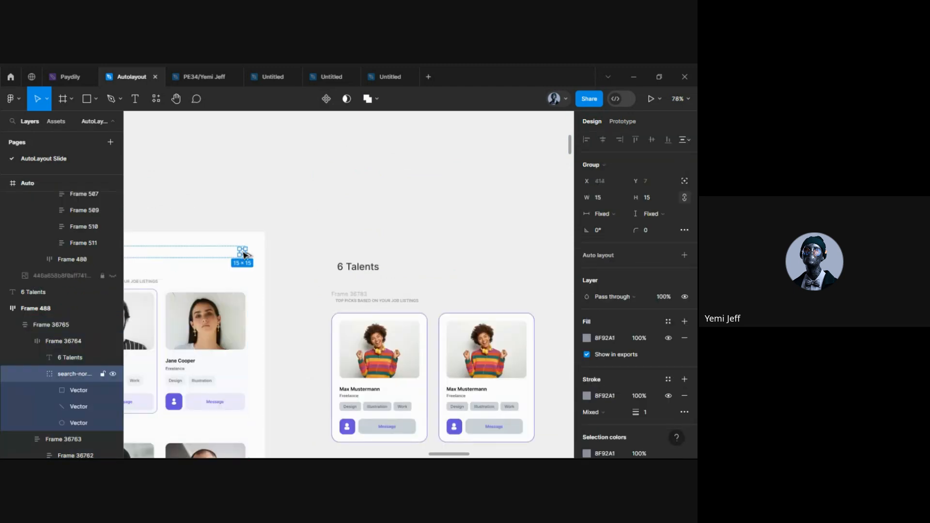
key("alt")
left_click_drag(435, 263, 436, 267)
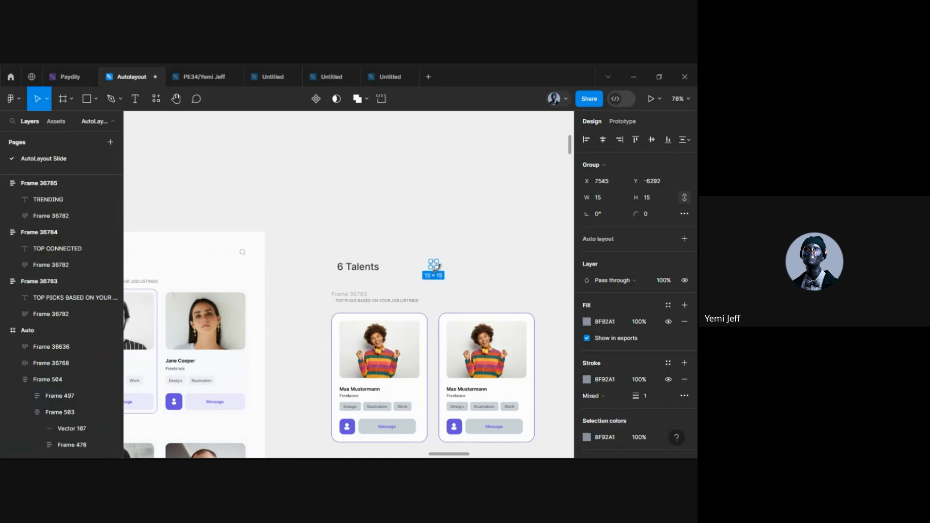
scroll(435, 268, "up", 5)
left_click(270, 272)
left_click(427, 259, "shift")
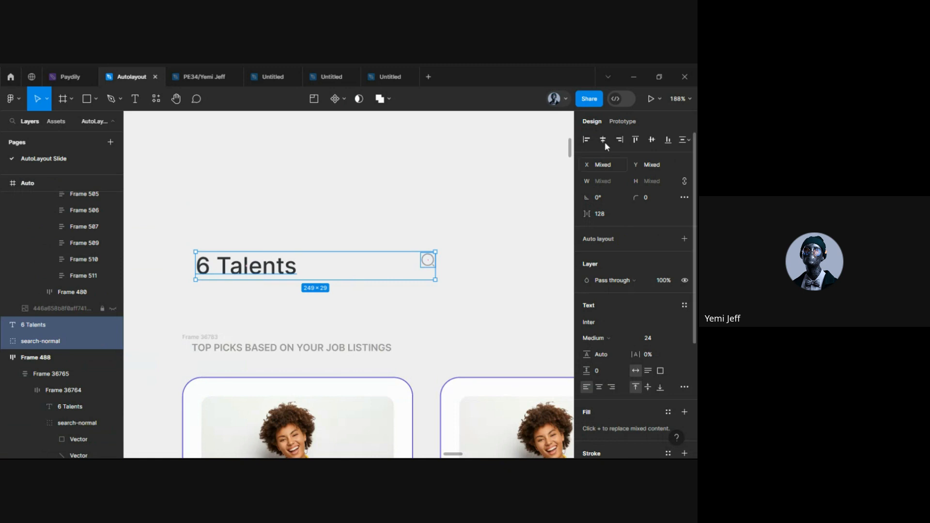
Center-align heading and icon in a horizontal auto-layout row with gap 365, 486 wide
left_click(653, 142)
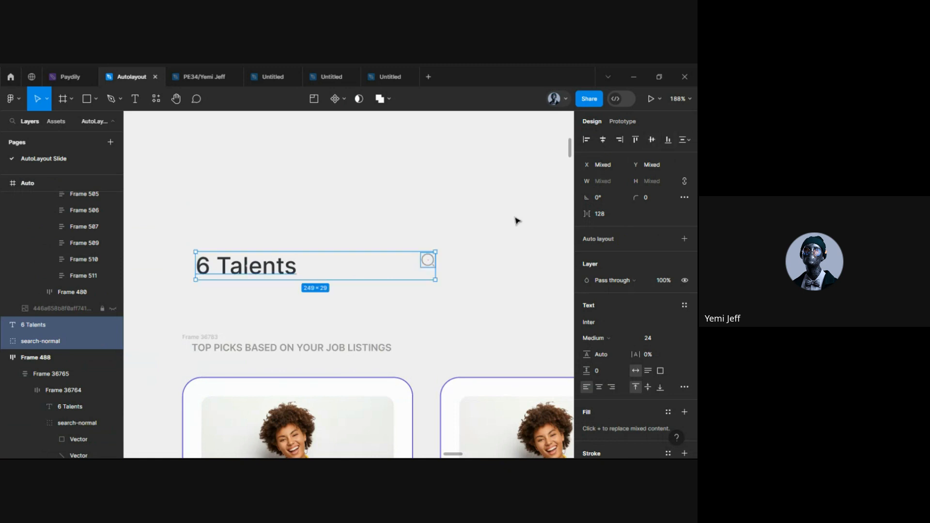
key("shift+a")
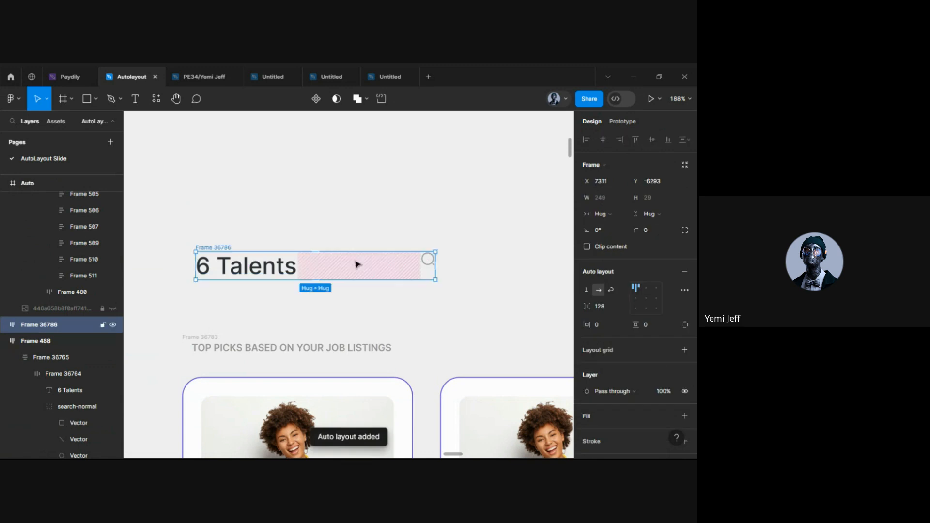
left_click(647, 299)
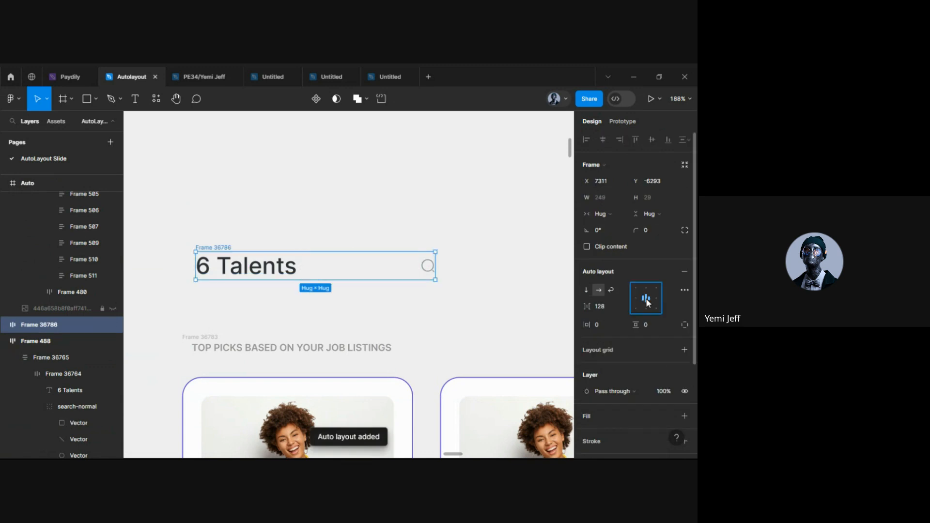
scroll(315, 303, "down", 5, "ctrl")
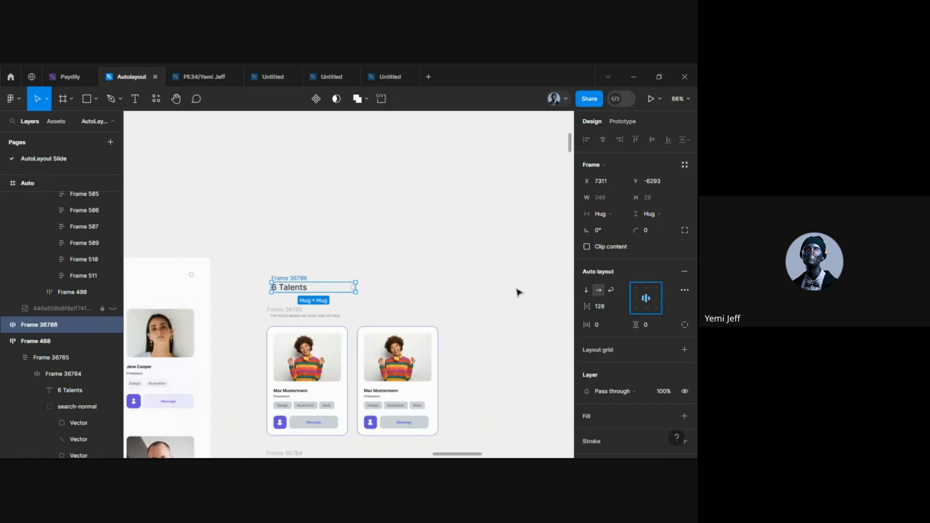
left_click_drag(586, 306, 608, 307)
left_click_drag(362, 273, 557, 271)
left_click_drag(100, 302, 133, 306)
left_click(496, 338)
scroll(495, 337, "down", 4)
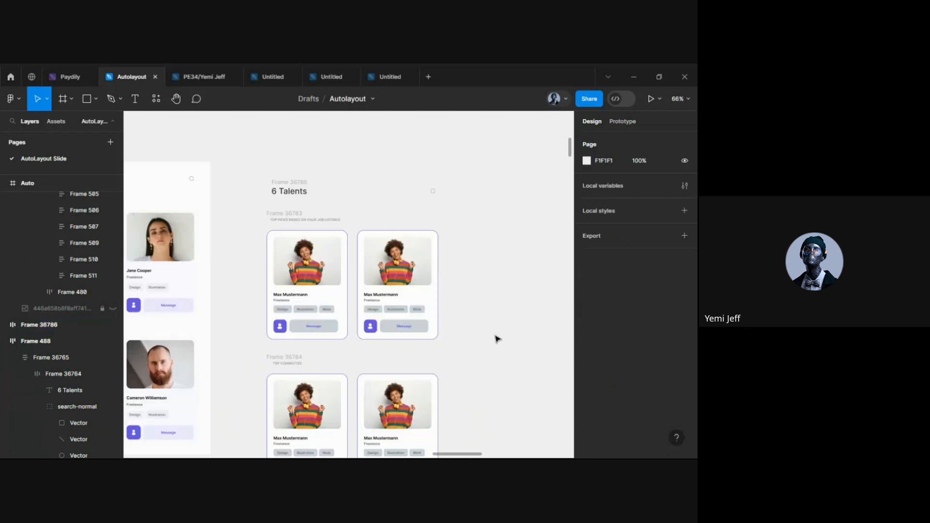
left_click(283, 182)
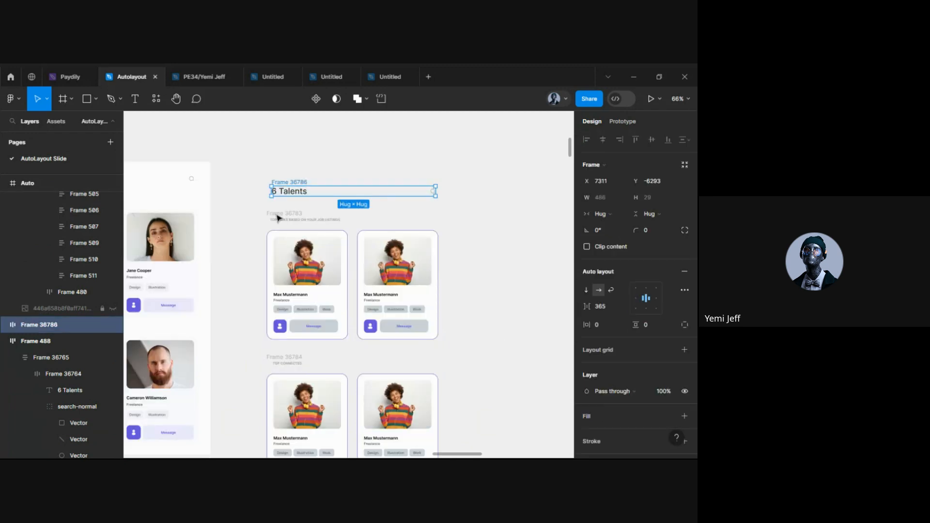
Wrap the title row and the Top Picks, Top Connected and Trending sections in a vertical auto-layout frame
left_click(276, 213, "shift")
scroll(299, 279, "right", 3)
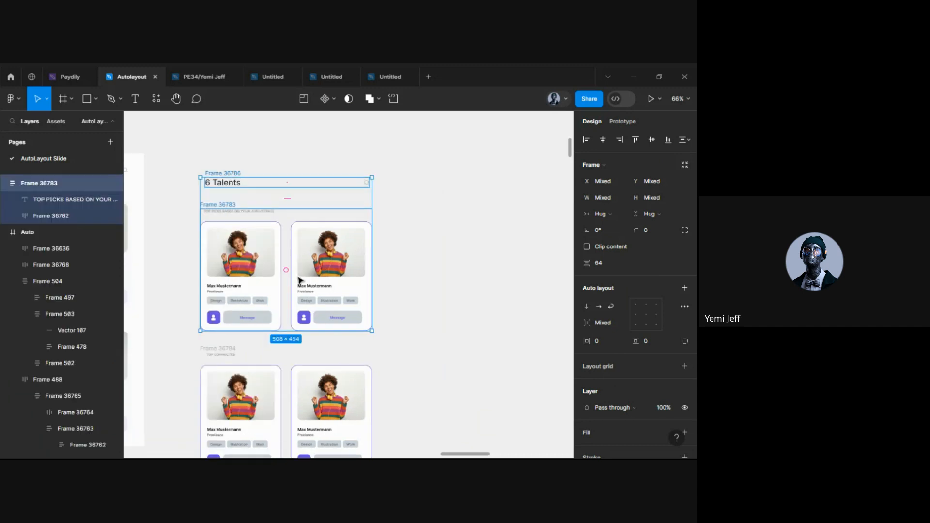
scroll(298, 279, "down", 3)
left_click(218, 290, "shift")
scroll(219, 295, "down", 3)
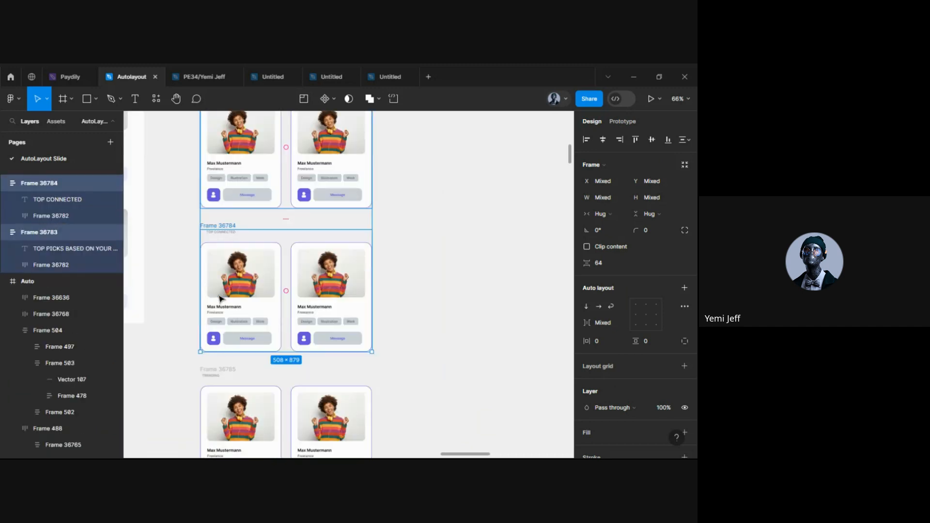
left_click(211, 371, "shift")
scroll(214, 374, "down", 2)
scroll(214, 374, "down", 2)
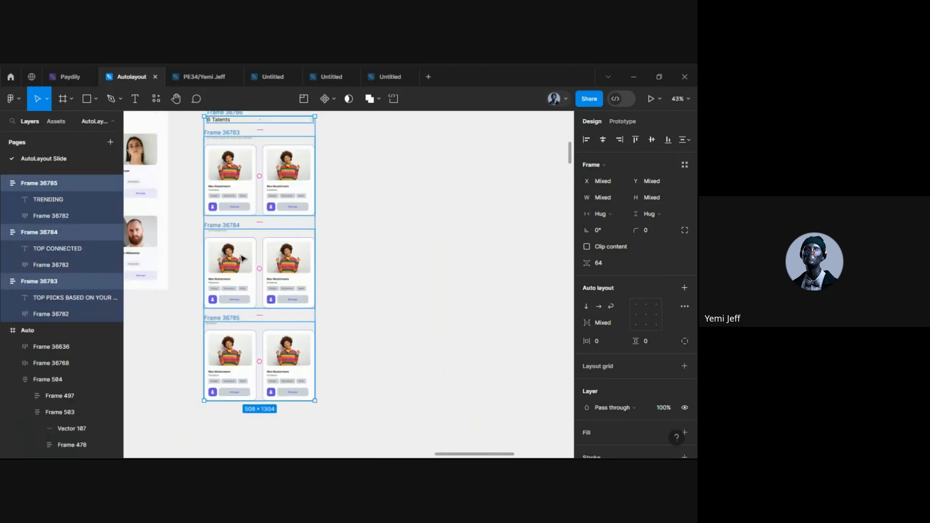
scroll(241, 258, "left", 2)
scroll(241, 257, "up", 1)
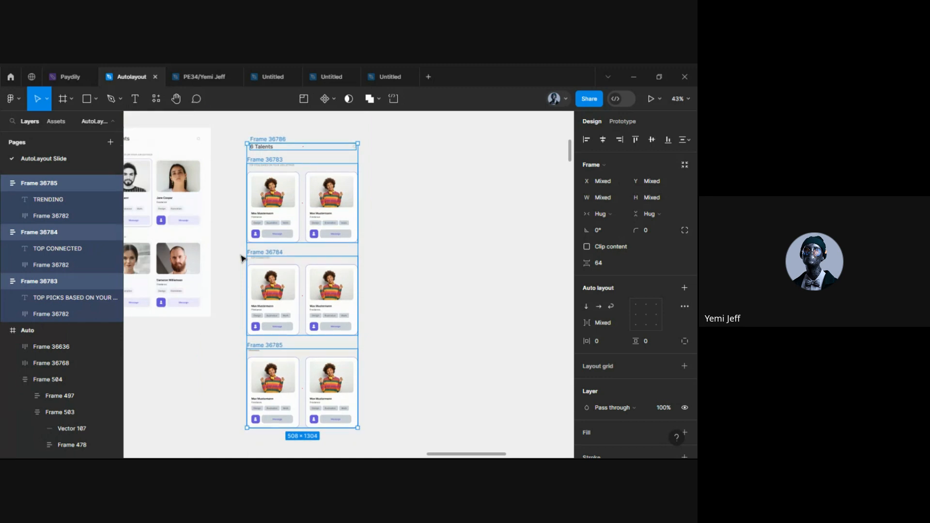
key("shift+a")
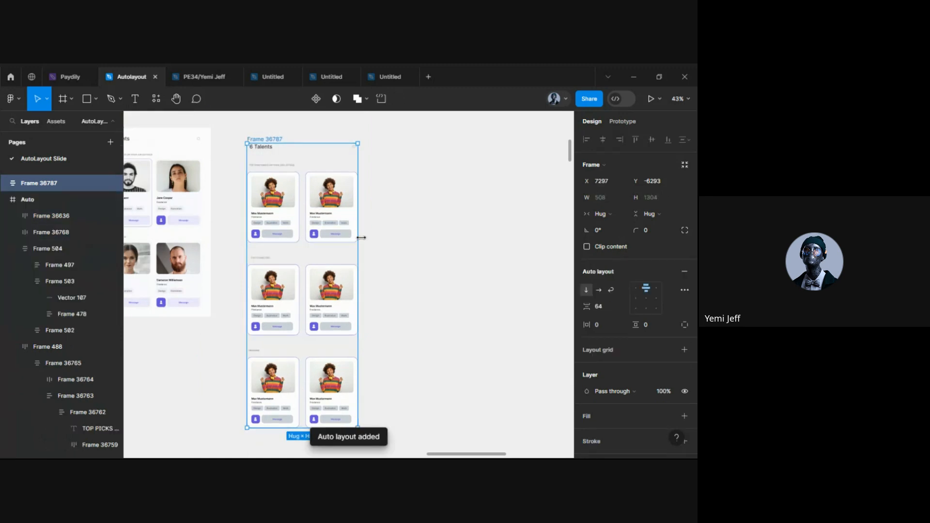
left_click(437, 210)
Reduce the 6 Talents frame's auto-layout spacing from 64 to 21
scroll(292, 203, "down", 2)
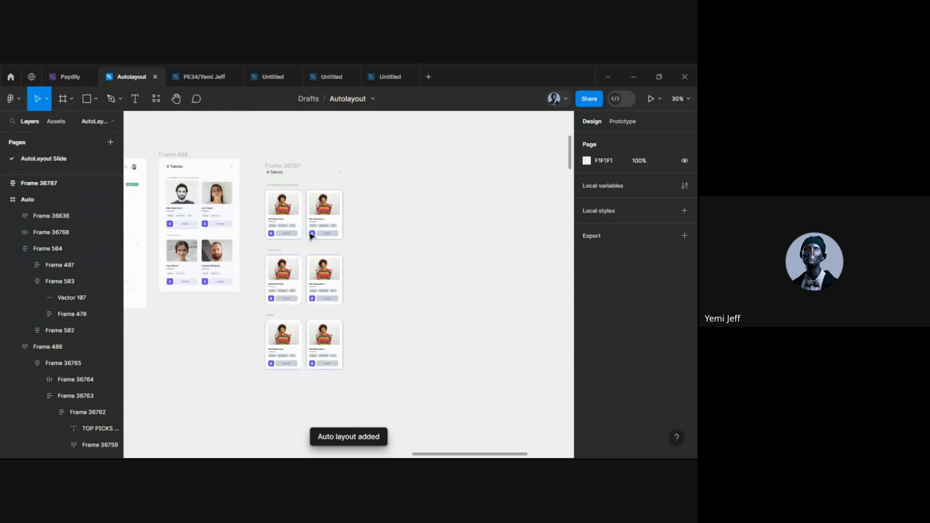
scroll(291, 220, "up", 1)
scroll(291, 222, "up", 1)
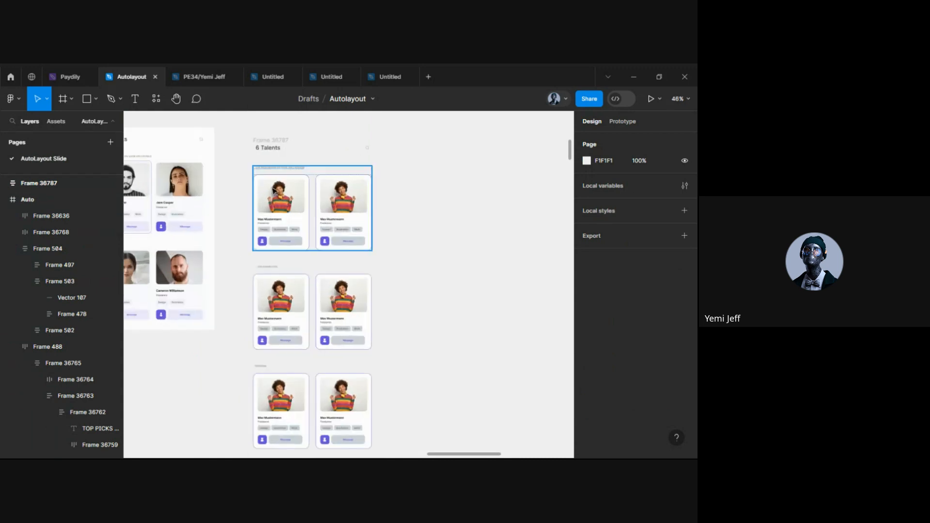
left_click(288, 195)
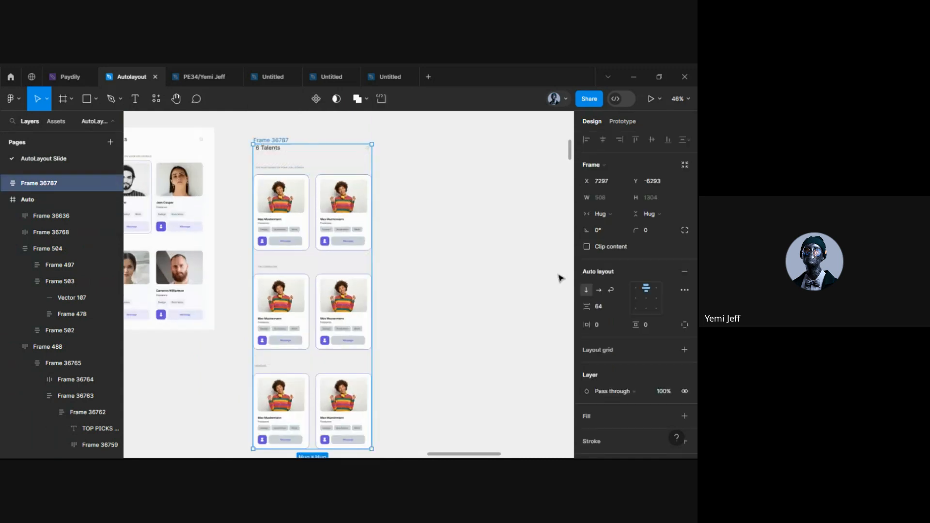
left_click_drag(589, 306, 546, 307)
Hide and re-show the TOP CONNECTED section, then reselect the 6 Talents panel frame
left_click(406, 311)
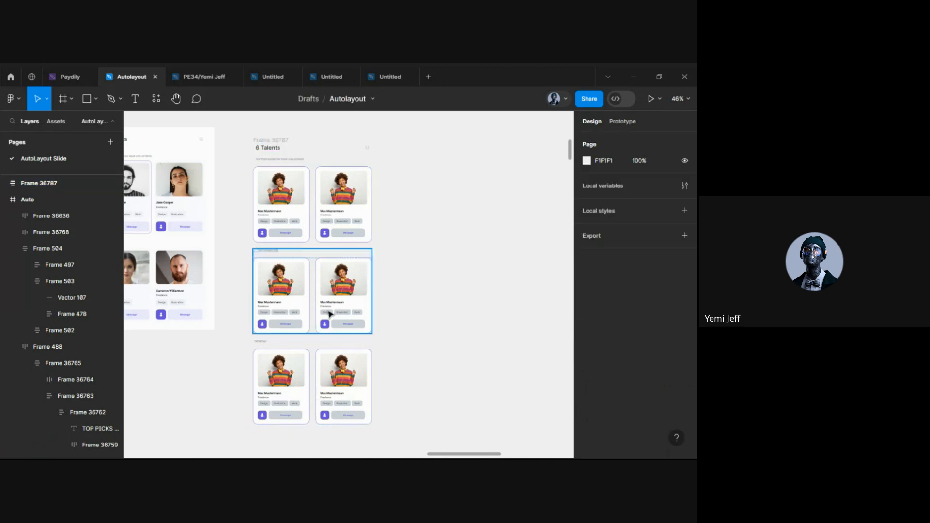
left_click(274, 271)
scroll(274, 271, "up", 3, "ctrl")
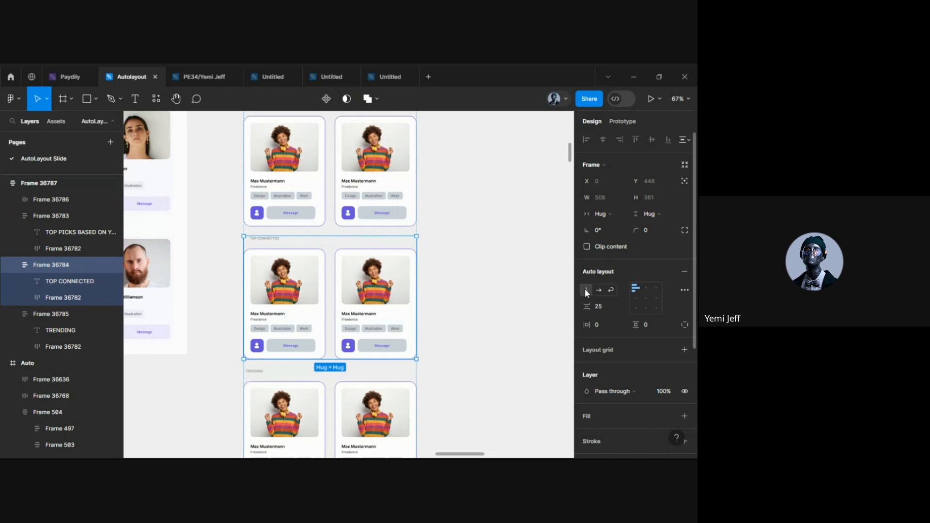
left_click(114, 265)
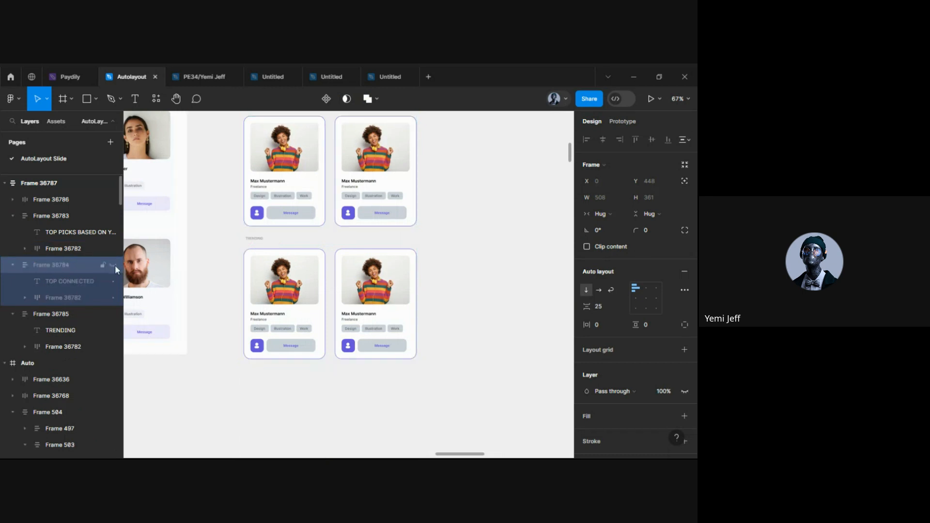
scroll(242, 257, "down", 5)
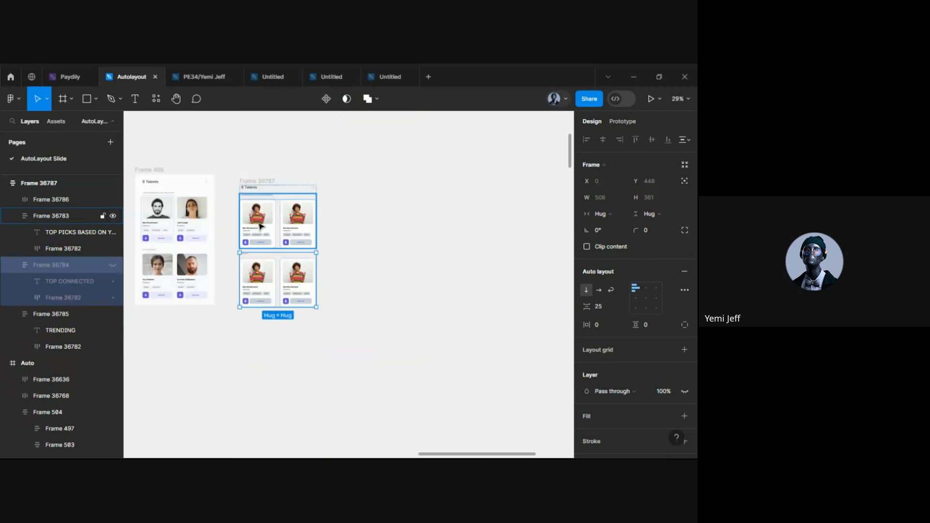
scroll(260, 227, "up", 3)
left_click(113, 265)
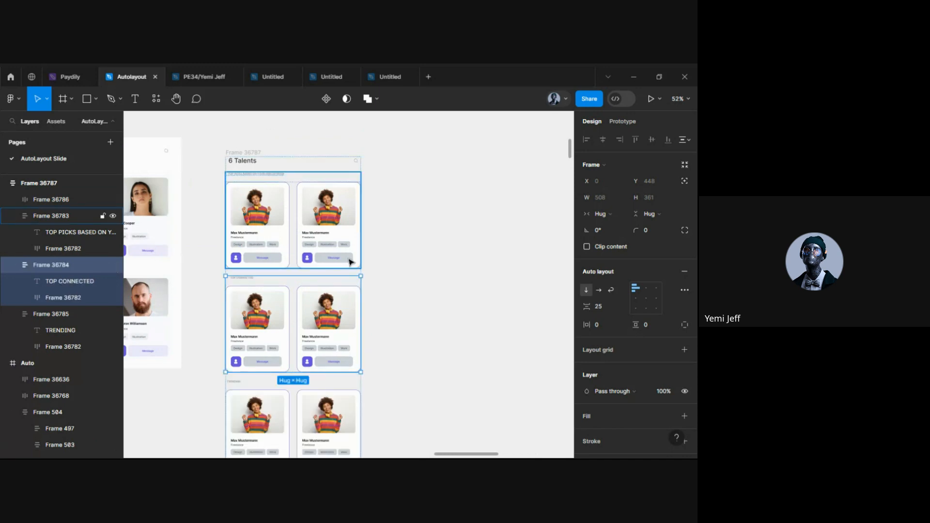
scroll(429, 241, "down", 5)
left_click(370, 235)
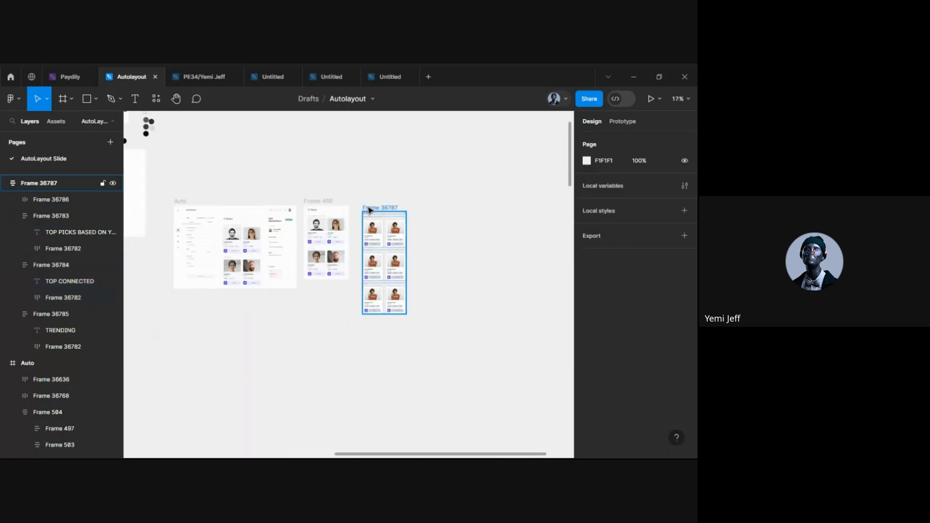
scroll(387, 224, "up", 2)
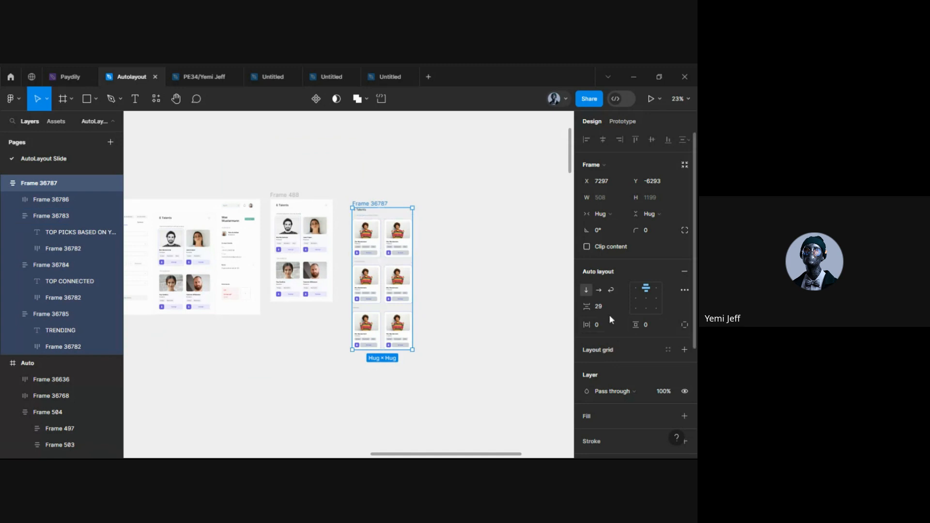
Give the 6 Talents frame 30 auto-layout padding on every side
scroll(609, 315, "down", 2)
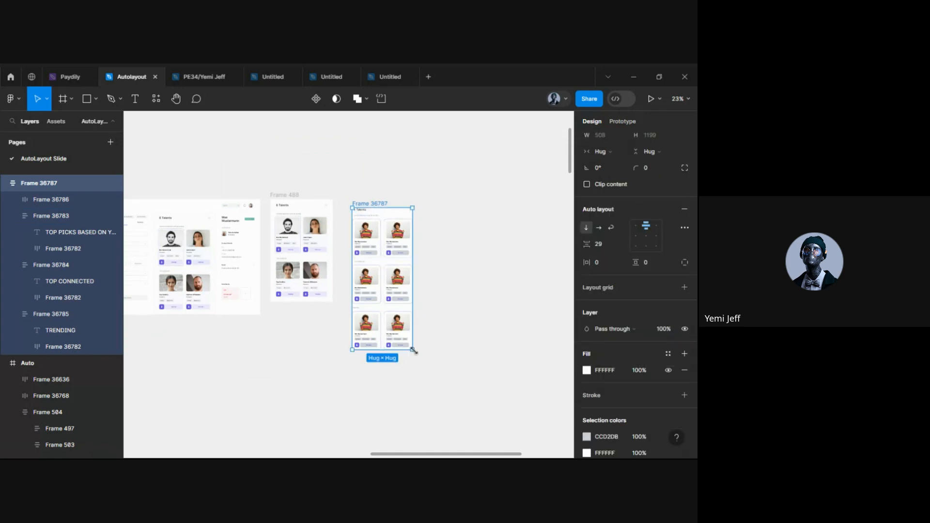
scroll(413, 349, "up", 5)
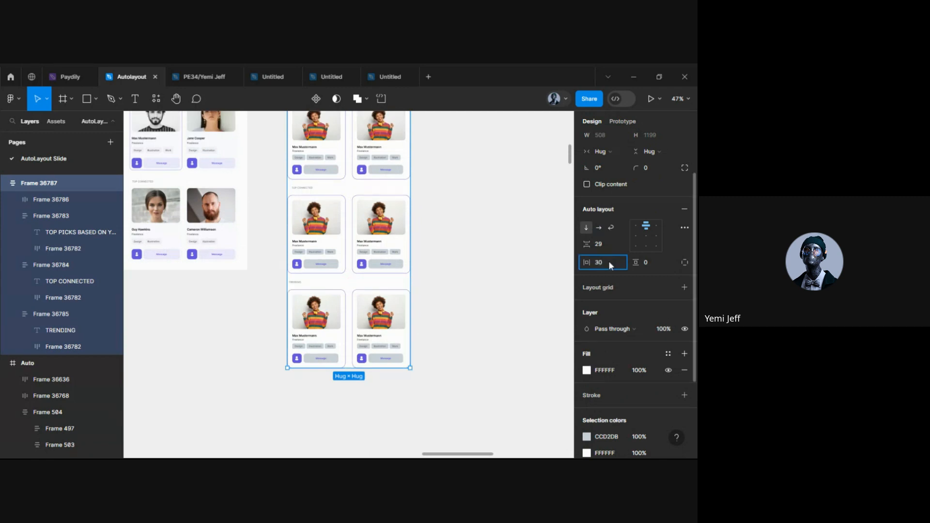
left_click(652, 260)
type("3")
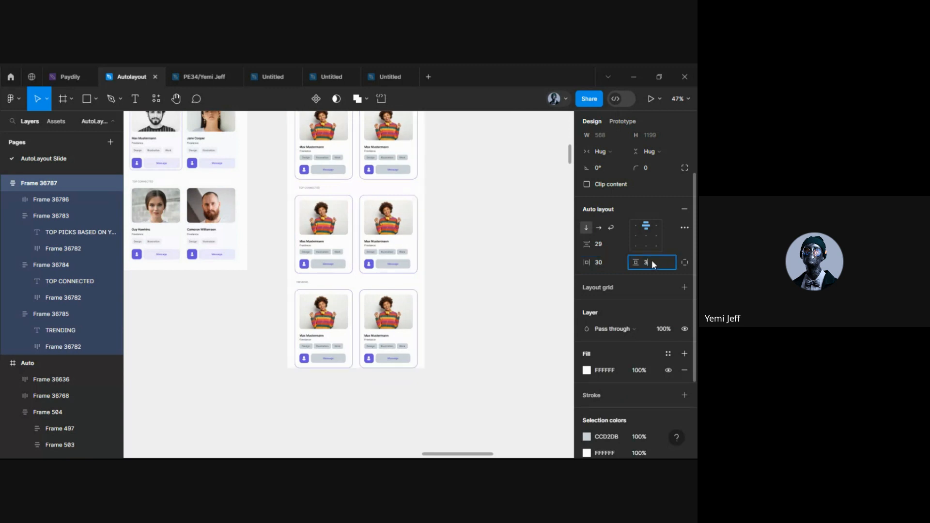
type("9")
key("Return")
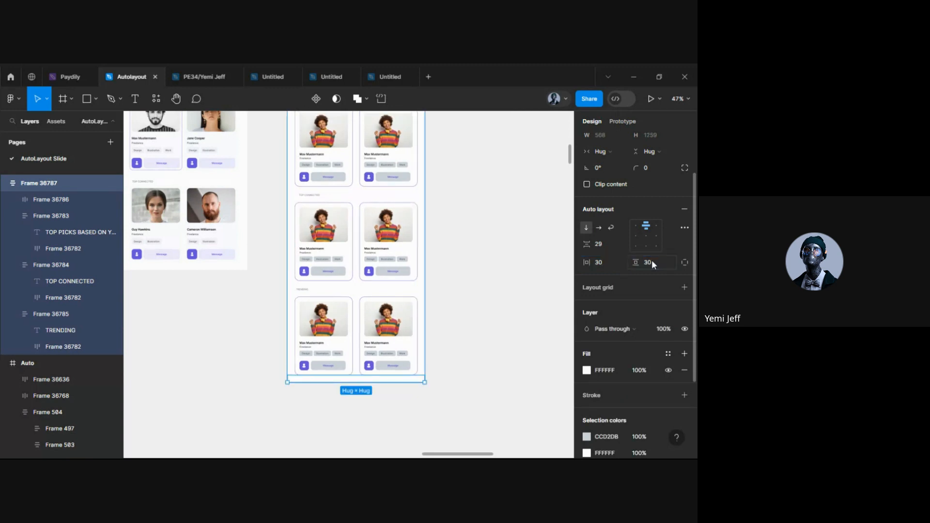
left_click(432, 345)
Review the padded panel and reselect the whole 6 Talents frame
scroll(465, 341, "down", 5)
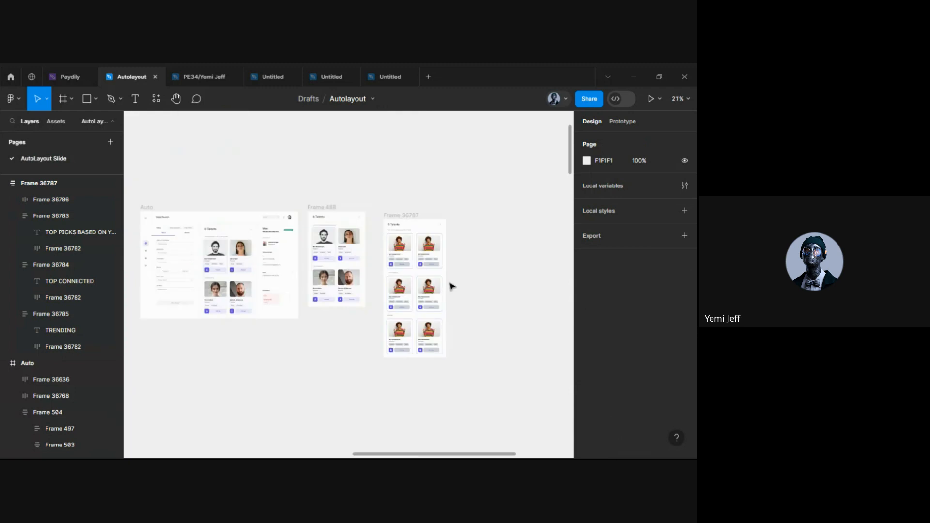
left_click(391, 217)
left_click(407, 229)
scroll(442, 265, "up", 5)
scroll(442, 266, "down", 1)
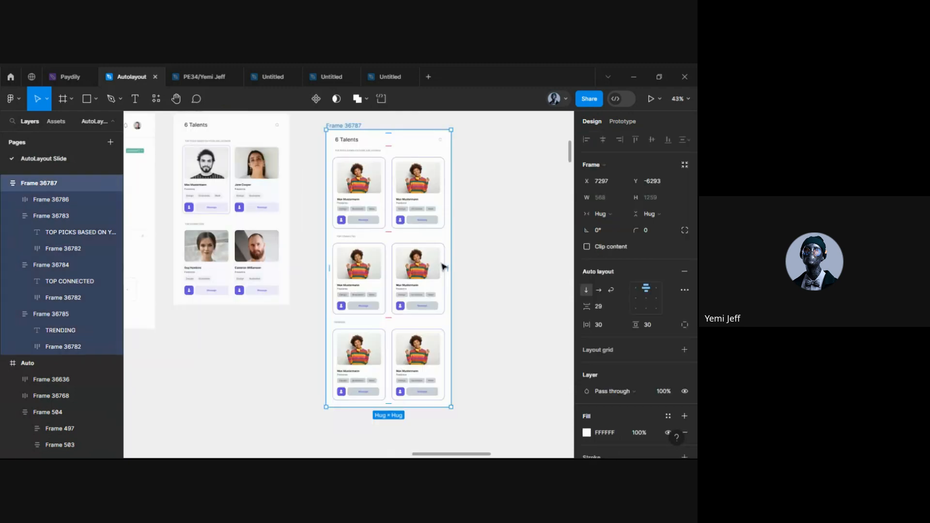
left_click(488, 277)
left_click(411, 264)
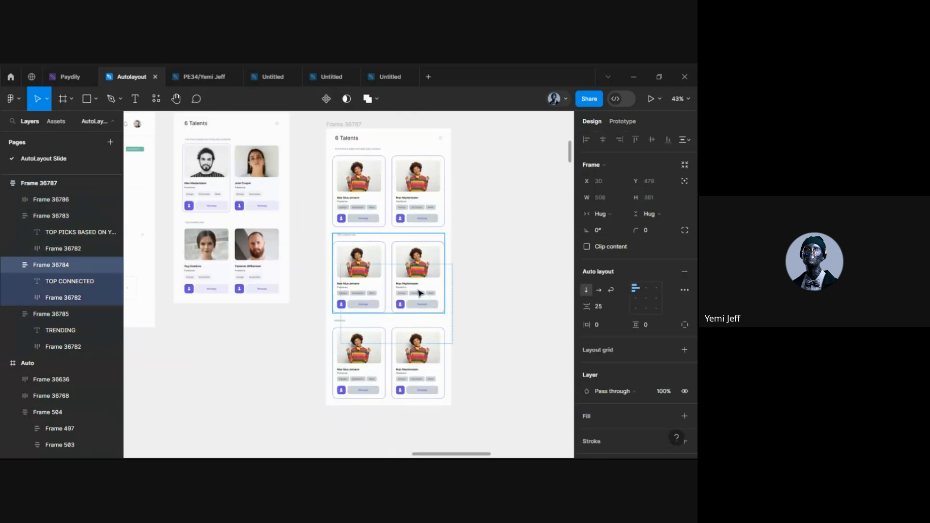
key("Escape")
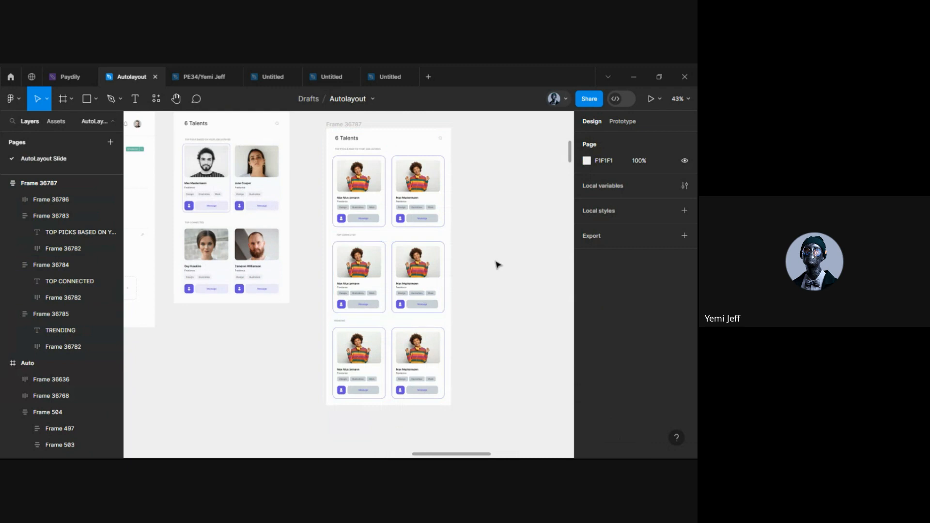
scroll(497, 264, "down", 1)
left_click(361, 145)
left_click(362, 153)
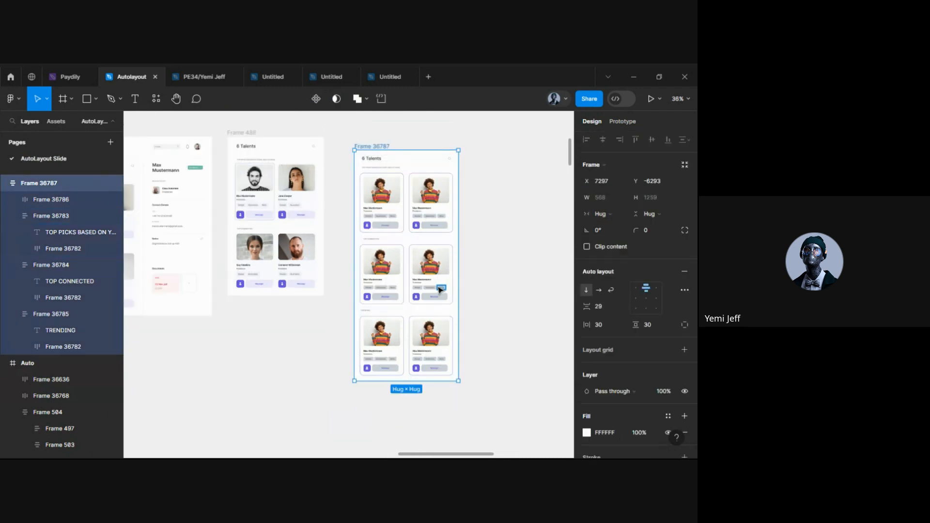
Drill into the Top Picks card row and start editing the right card's name text
scroll(439, 286, "up", 2)
scroll(438, 290, "up", 1)
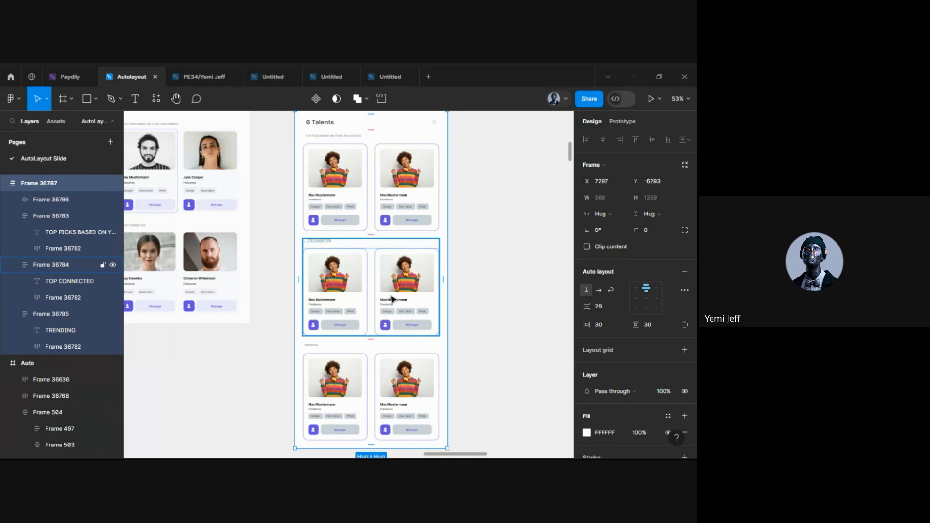
scroll(286, 328, "up", 5)
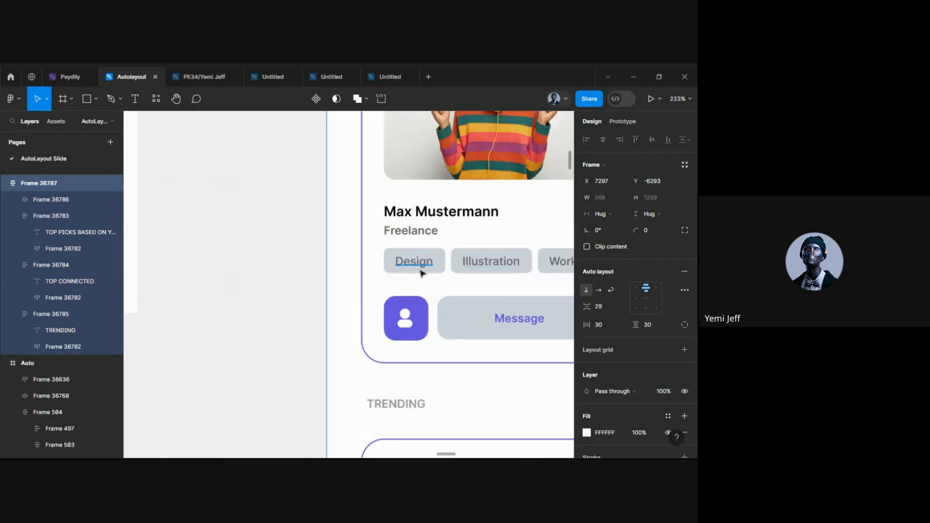
scroll(420, 273, "down", 5)
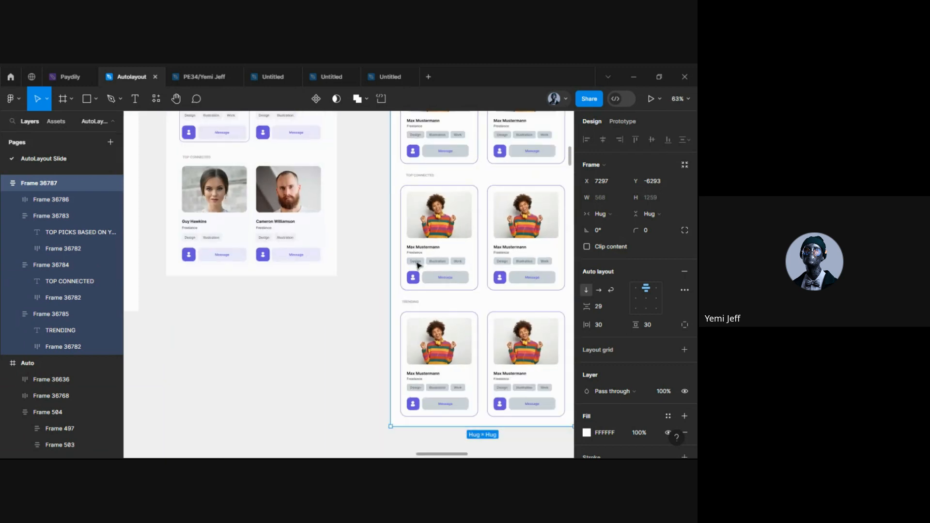
scroll(418, 265, "right", 3)
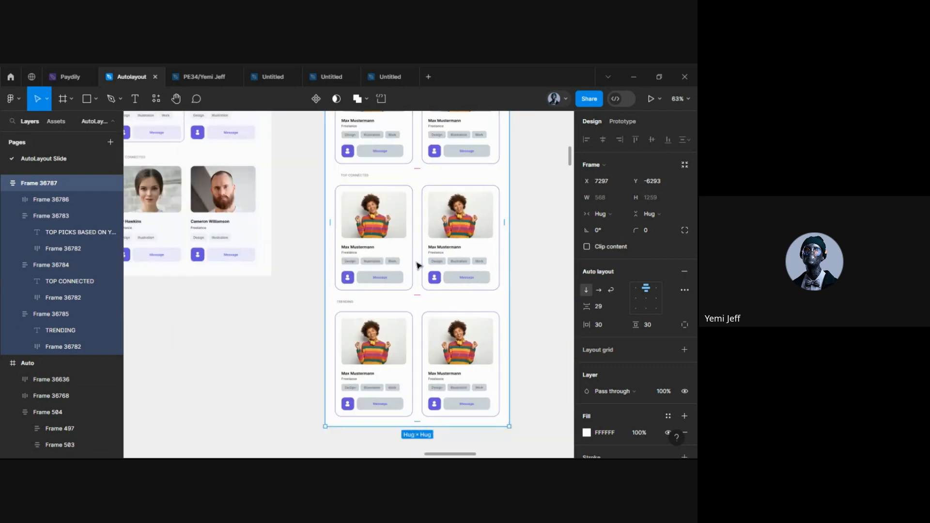
scroll(416, 265, "up", 4)
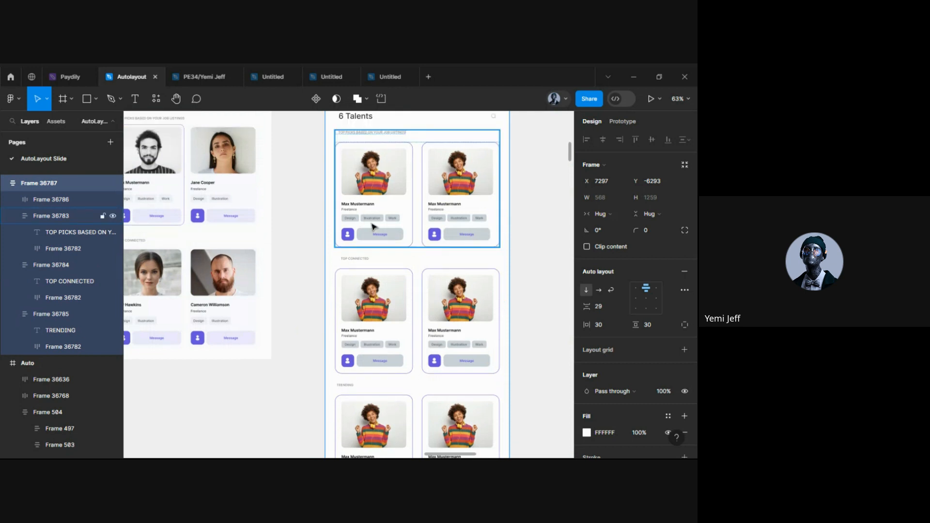
double_click(373, 226)
scroll(373, 219, "up", 5)
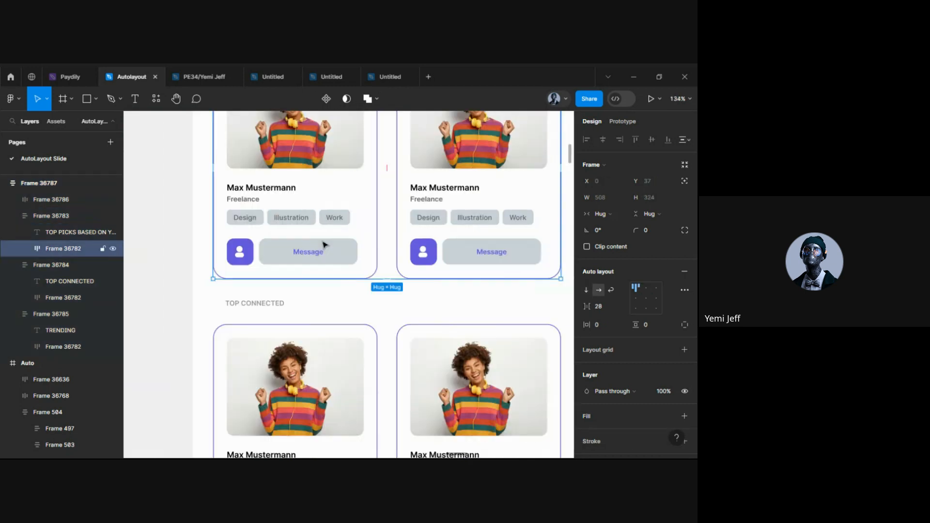
double_click(441, 189)
scroll(440, 190, "up", 3)
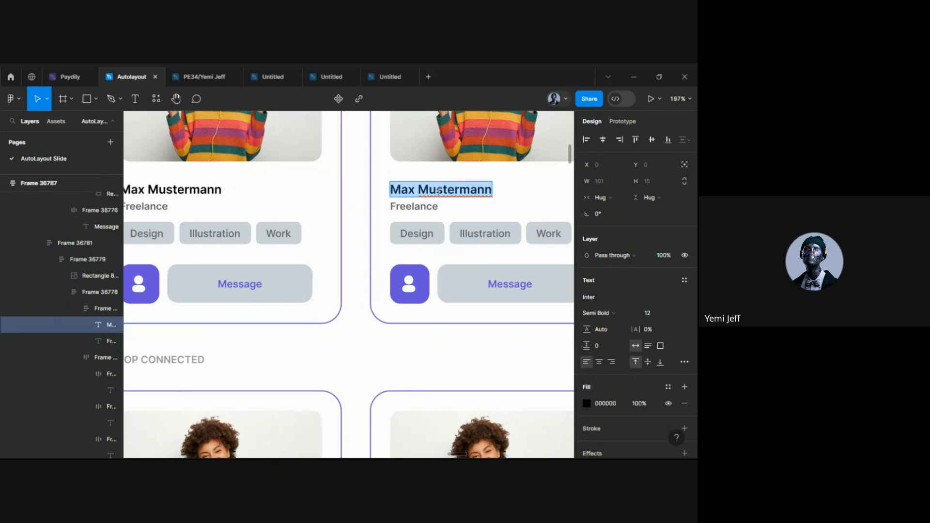
scroll(361, 264, "right", 3)
scroll(361, 264, "up", 3)
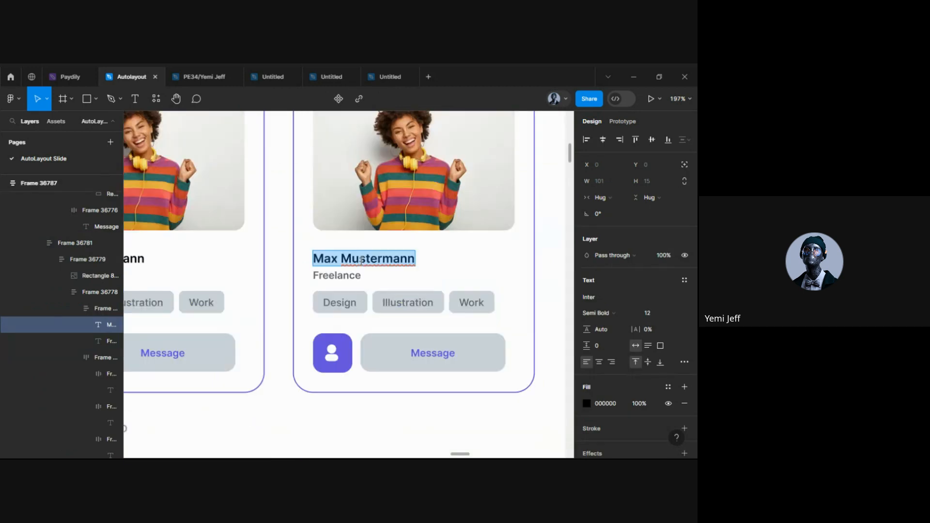
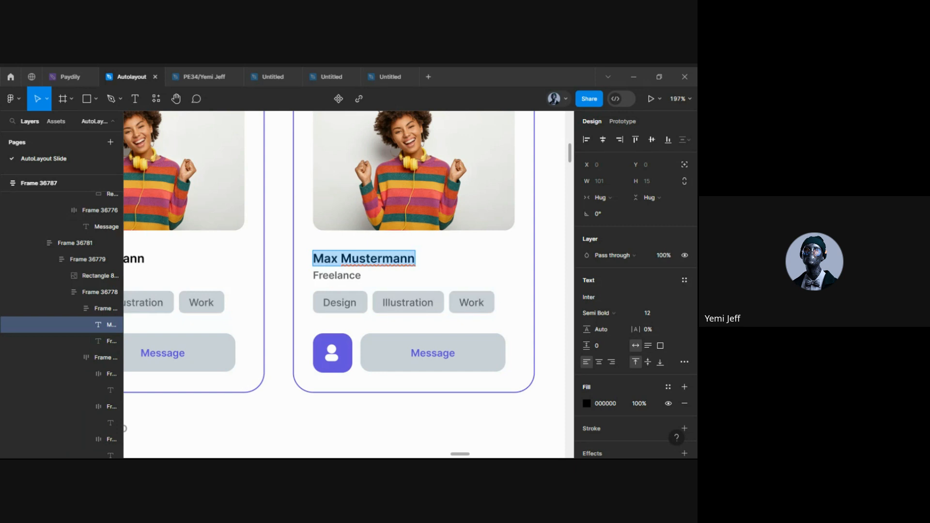
Replace the second top-pick card's placeholder name with a new talent's full name
type("oDOH")
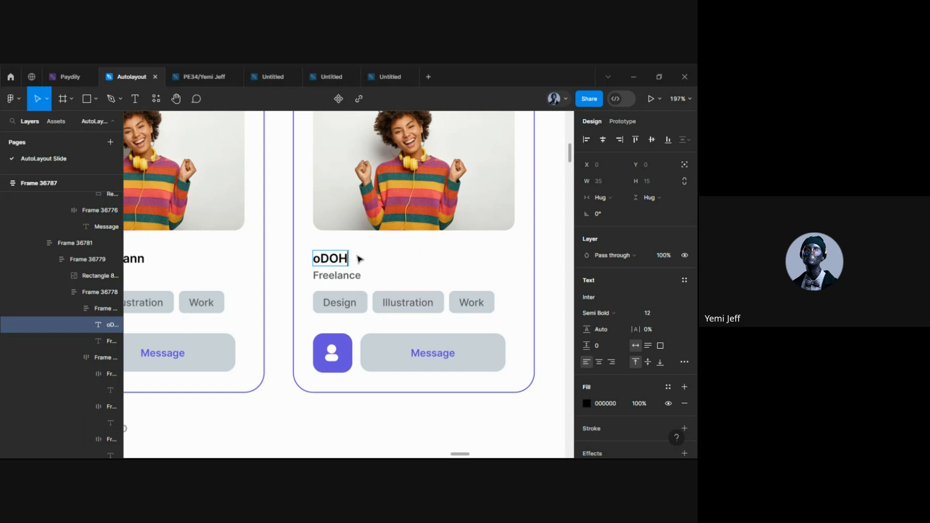
key("BackSpace")
key("BackSpace")
key("BackSpace")
key("BackSpace")
type("Of")
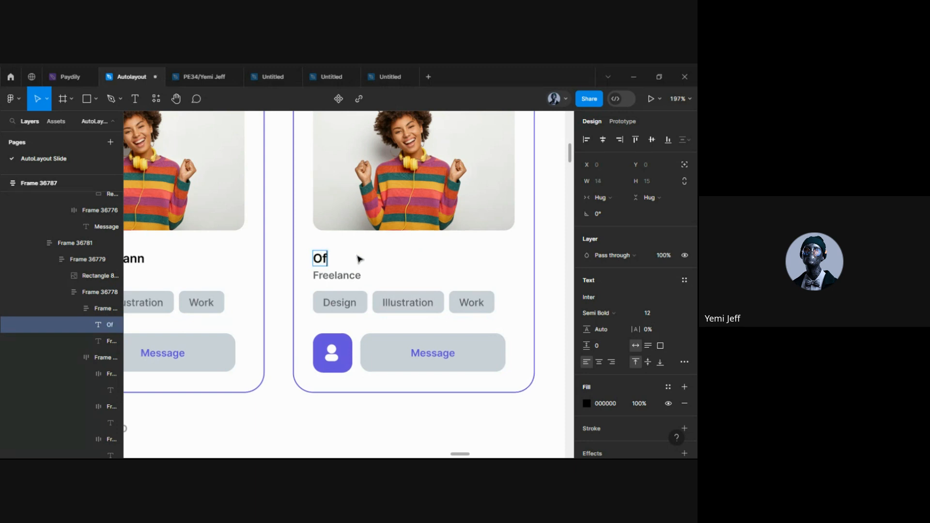
key("BackSpace")
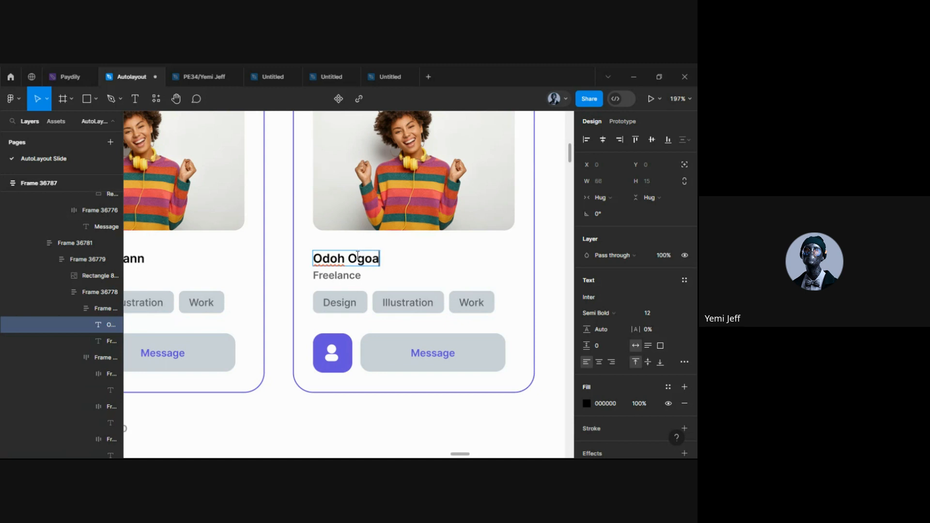
type("ga")
key("Escape")
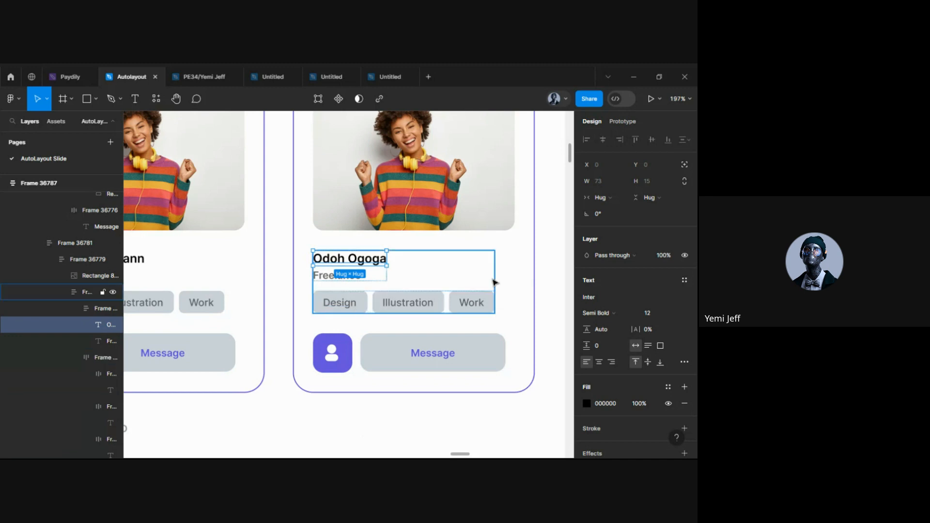
Rename the second card's Work tag to Animator
double_click(479, 302)
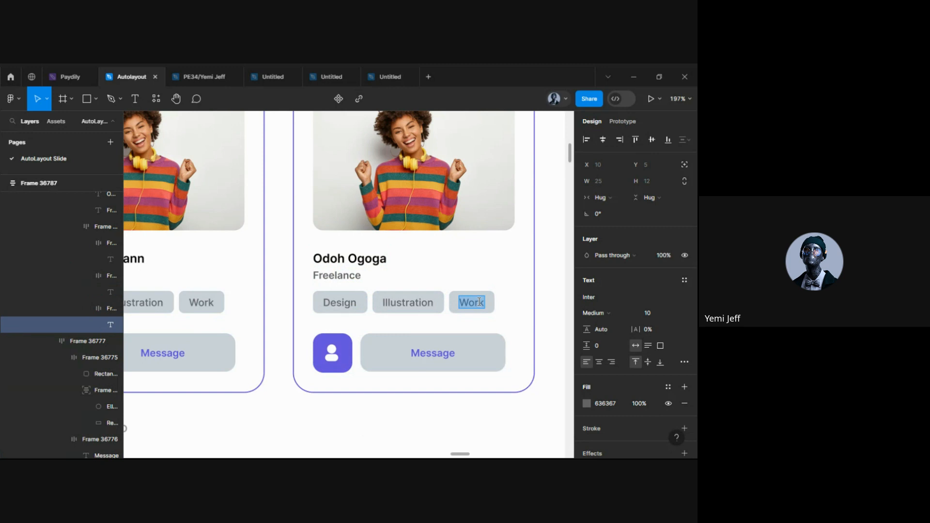
type("Animator")
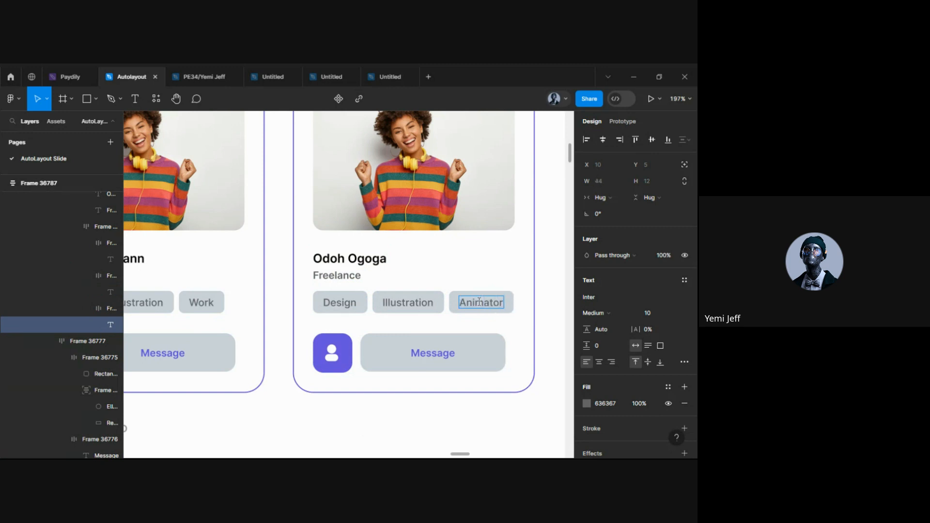
key("Escape")
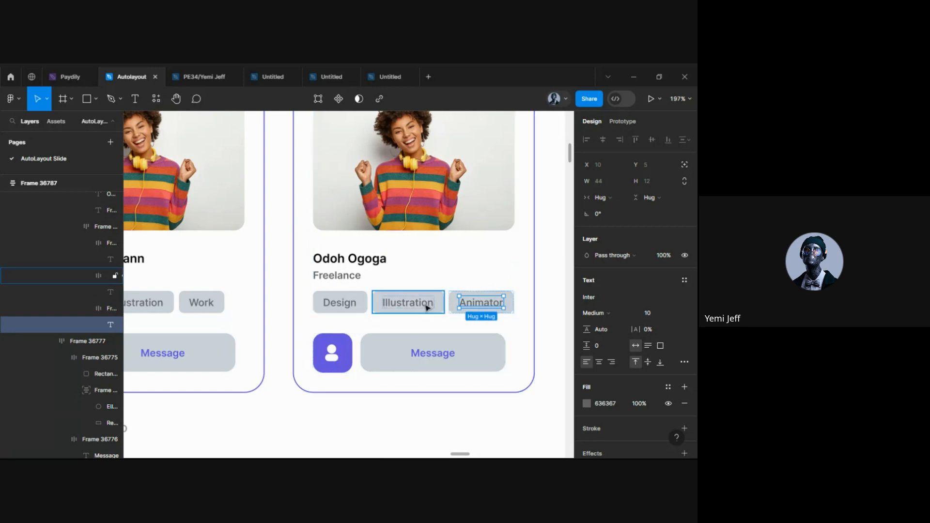
left_click(421, 307)
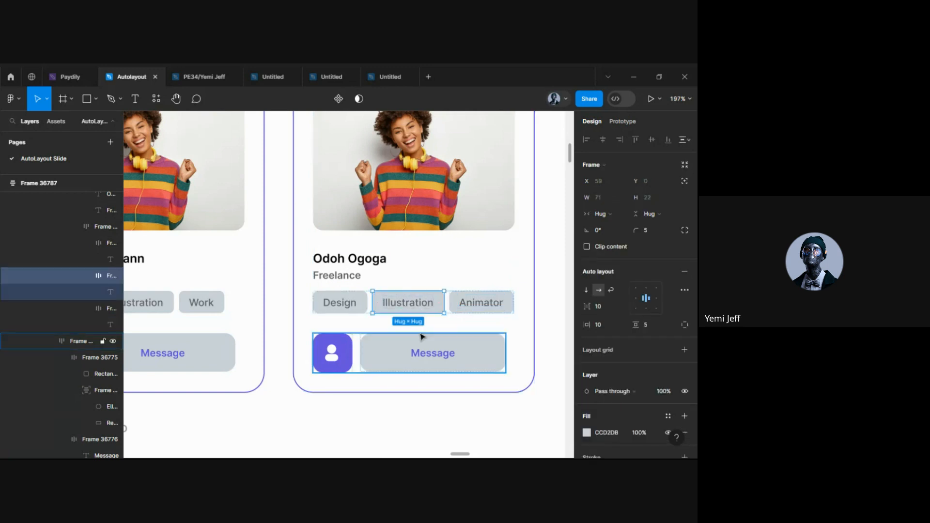
scroll(427, 326, "down", 5)
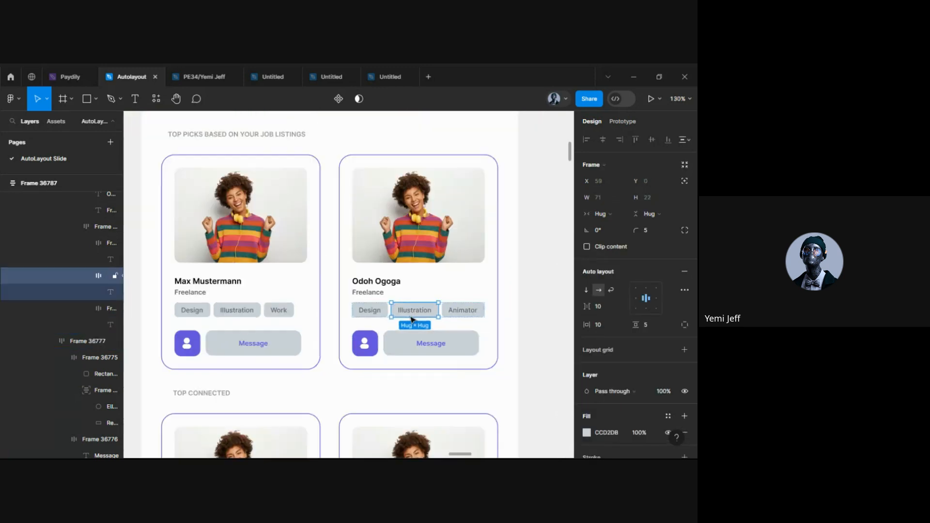
Delete the selected Illustration tag, leaving the Design and Animator tags
scroll(410, 314, "up", 2)
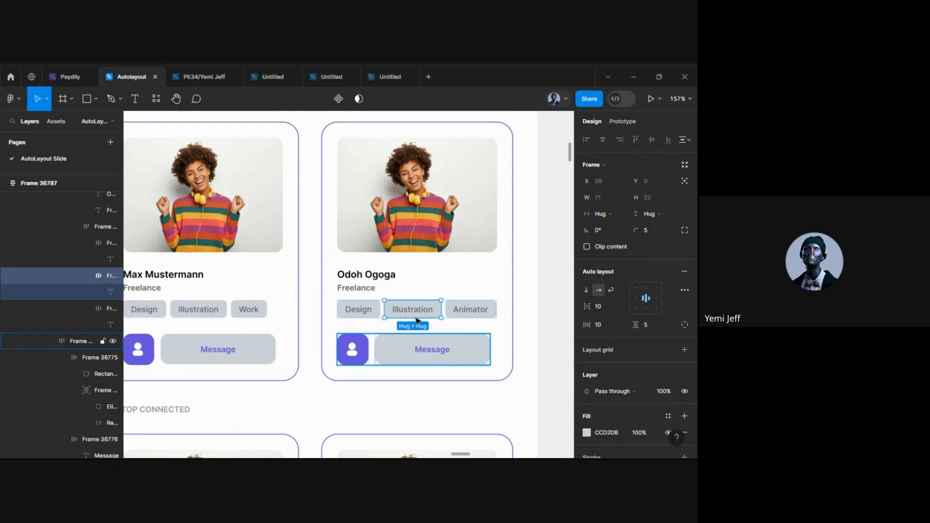
scroll(374, 303, "up", 3)
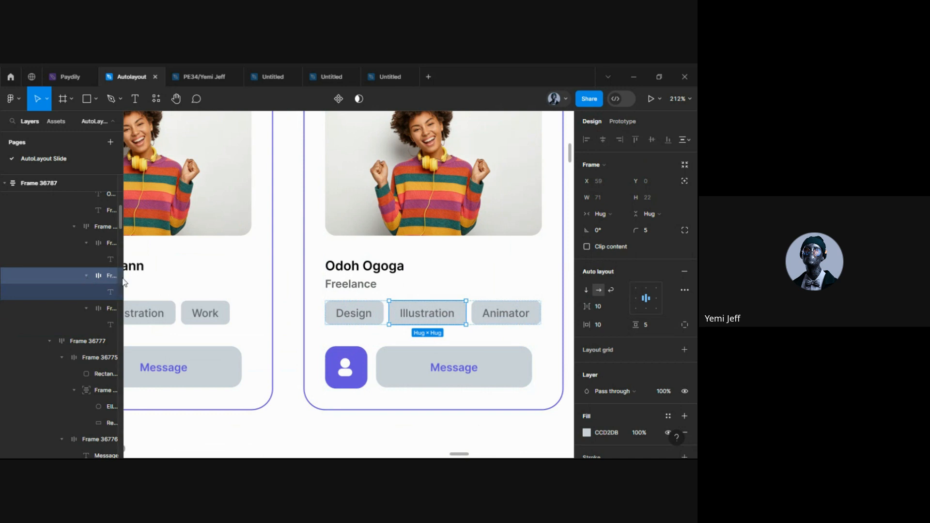
key("Delete")
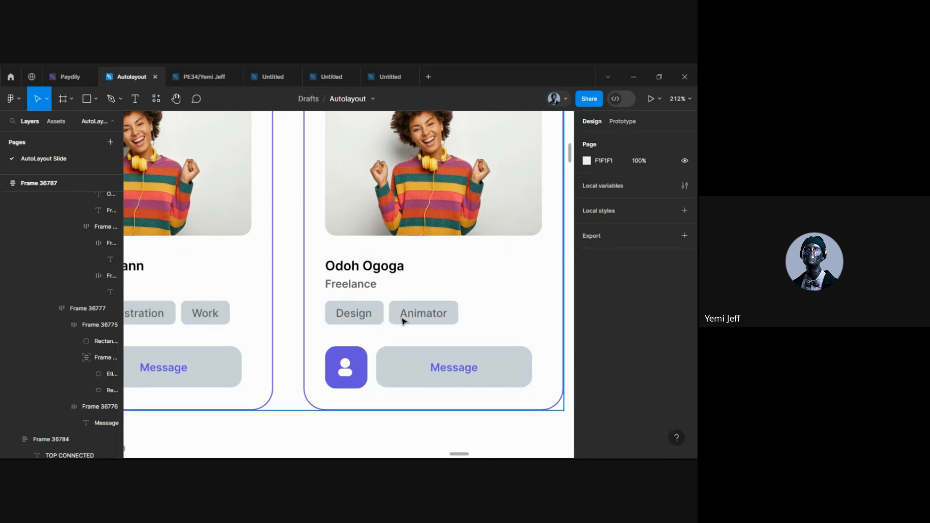
scroll(403, 321, "down", 3)
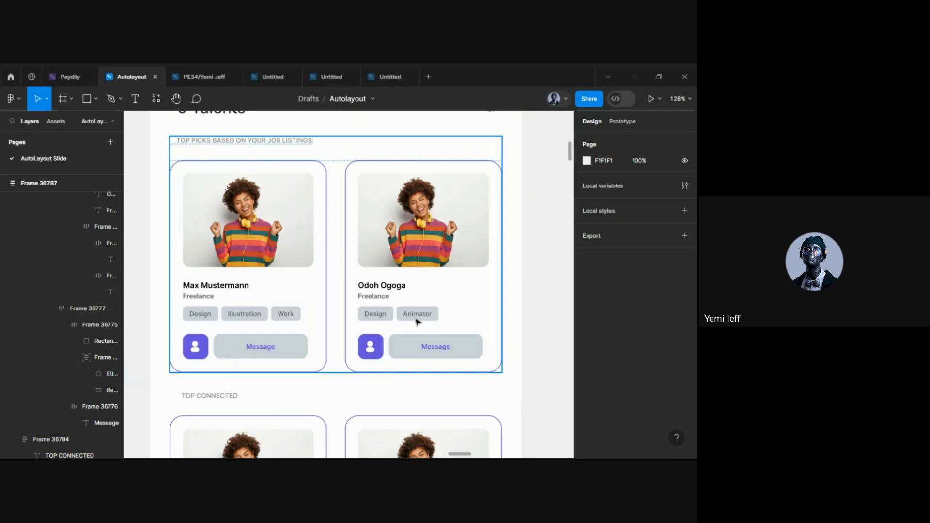
scroll(417, 322, "down", 5)
scroll(366, 278, "down", 2)
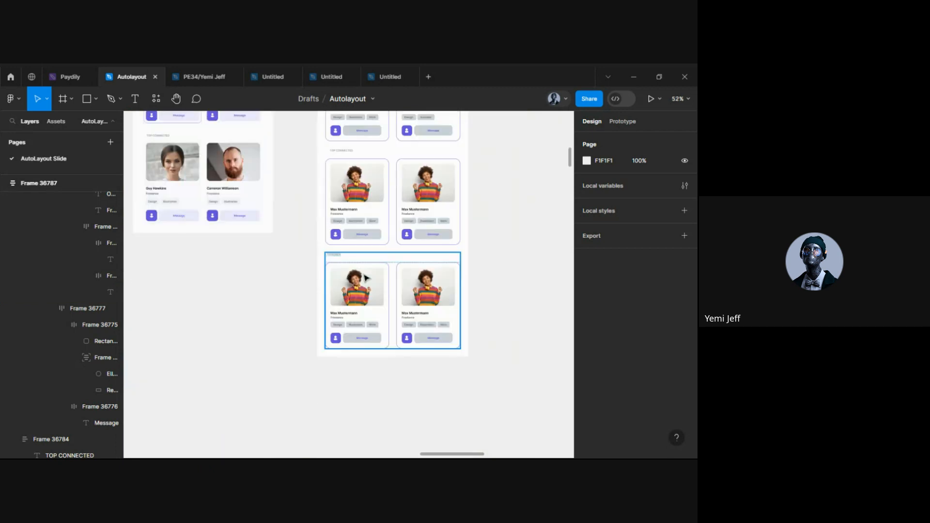
scroll(344, 204, "up", 6)
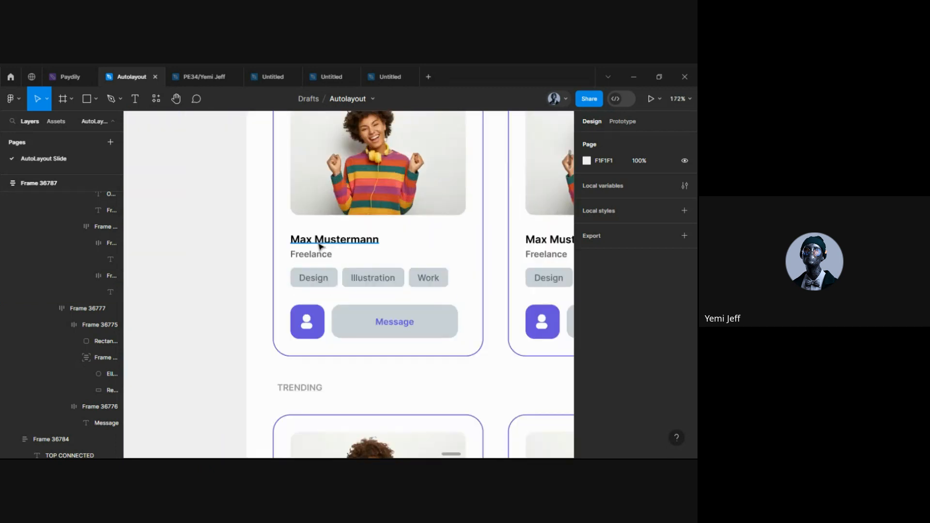
Type a new talent's full name over the first Top Connected card's placeholder name
left_click(320, 246)
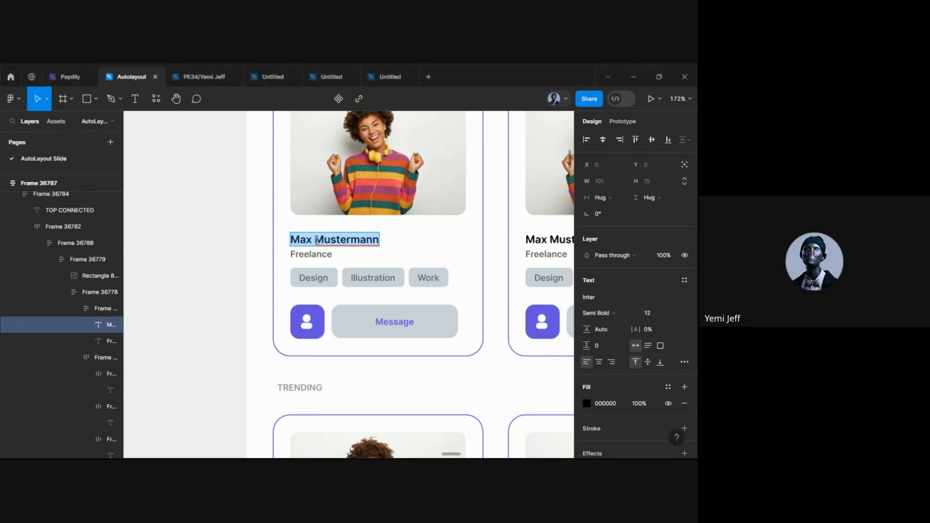
type("Hi")
key("BackSpace")
key("BackSpace")
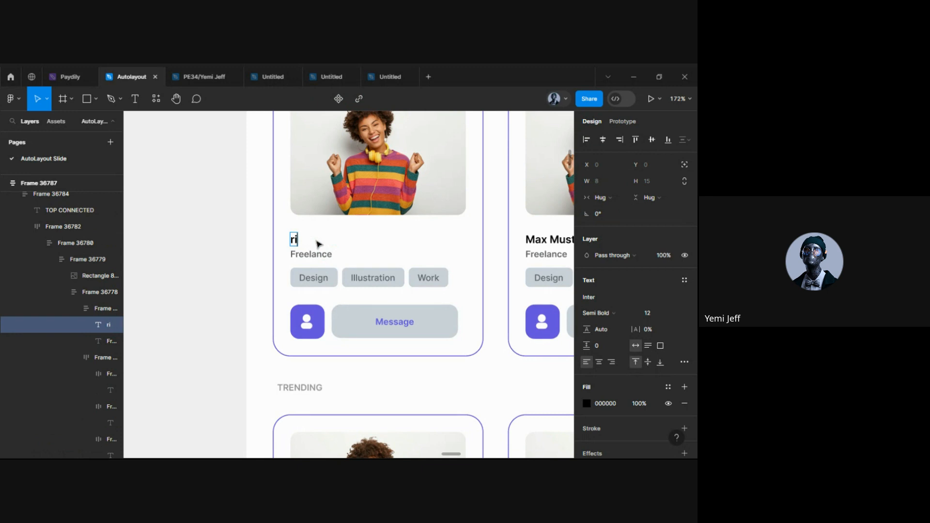
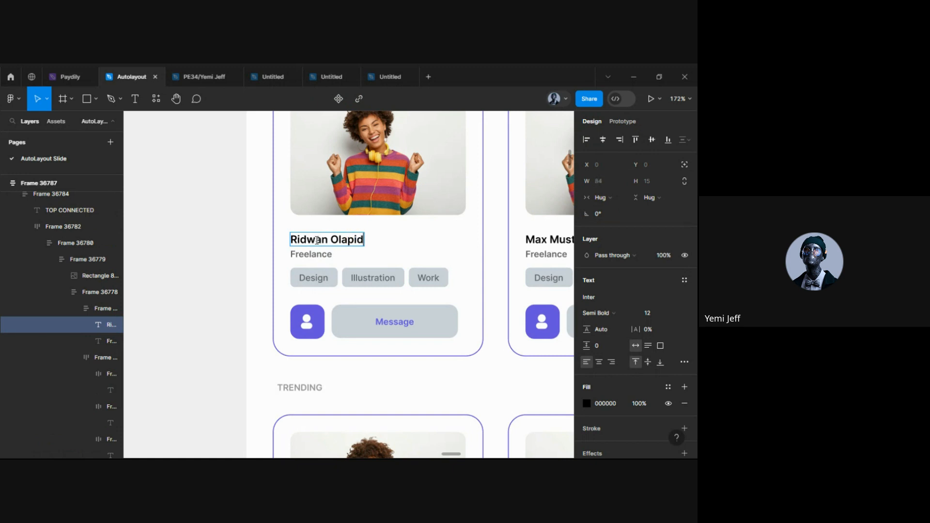
key("Escape")
Rename the Top Connected card's first two tags to Fashion and Music
scroll(328, 269, "up", 5)
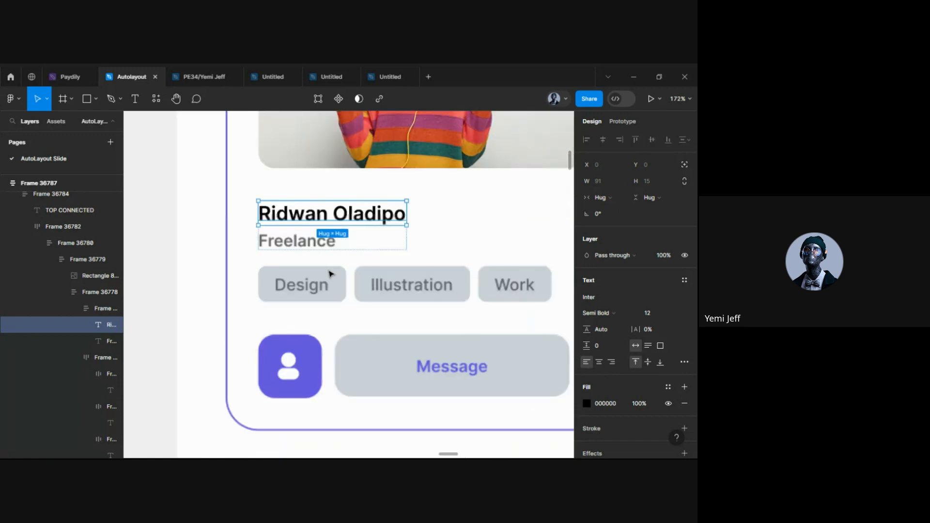
double_click(298, 286)
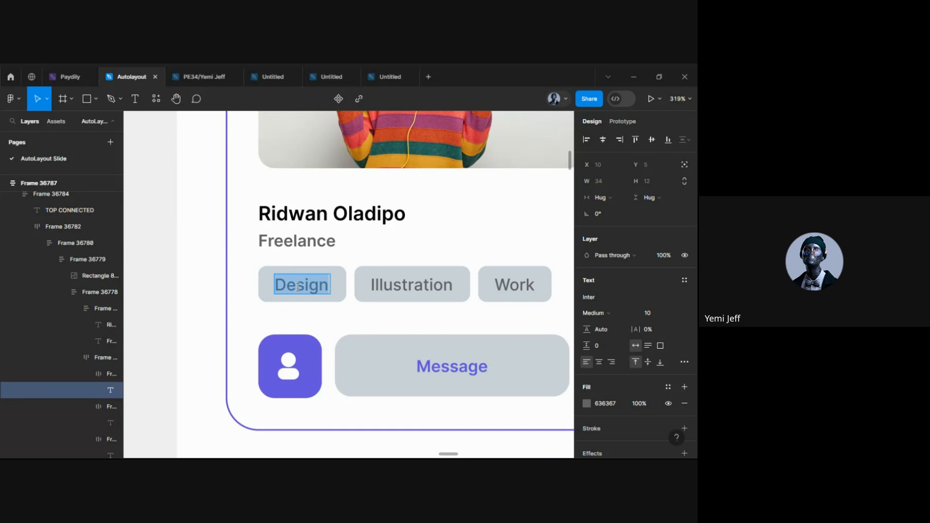
type("Fashion")
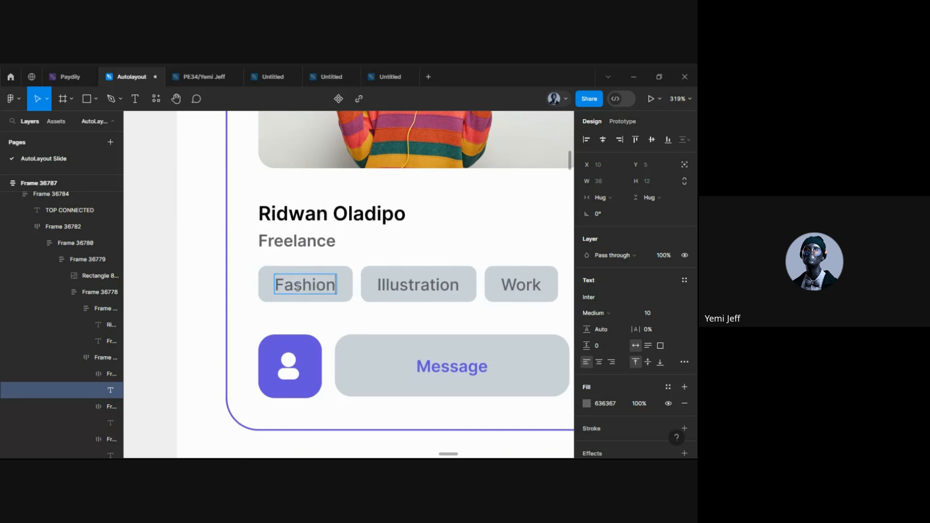
double_click(421, 280)
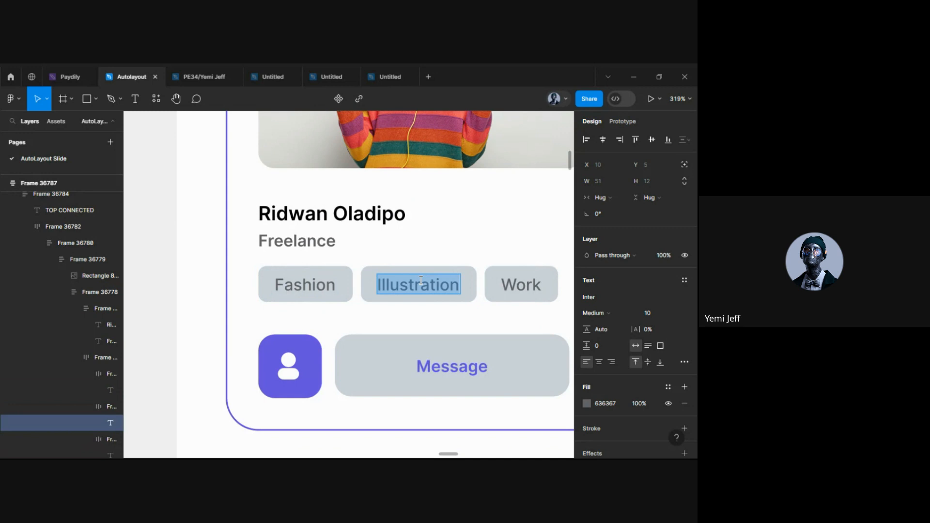
type("Music")
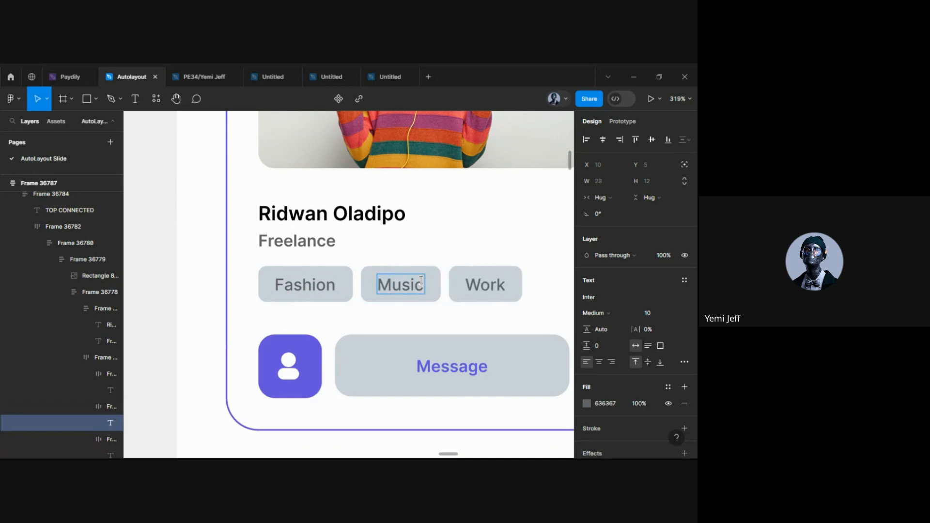
Change the third tag from Work to Design and select the parent tag row
double_click(483, 284)
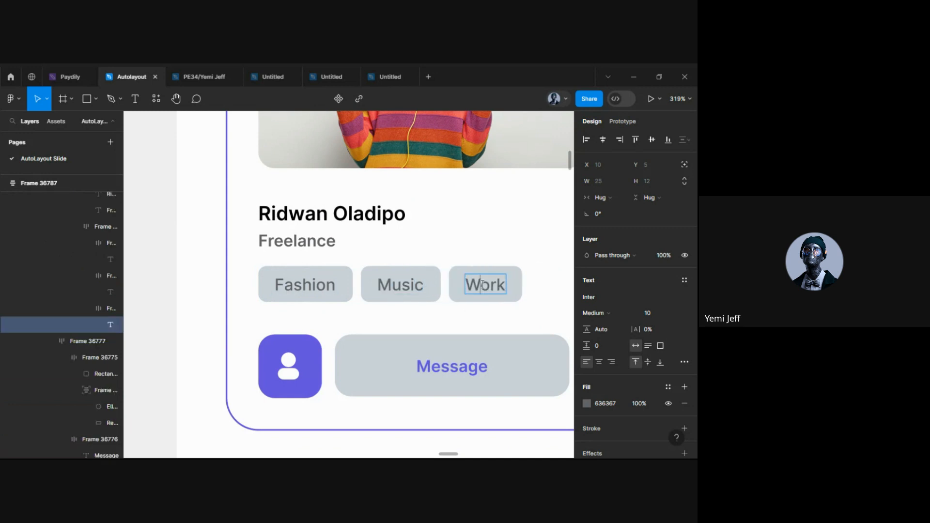
scroll(481, 303, "right", 3)
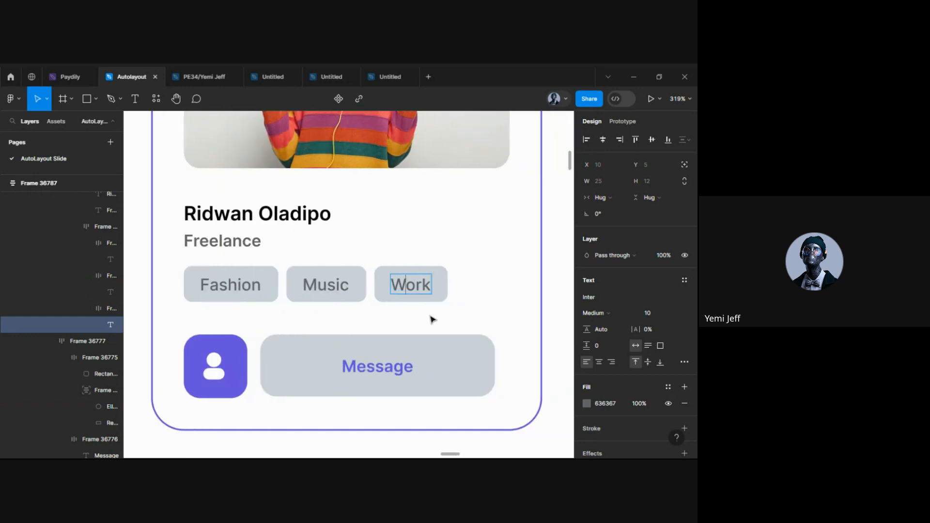
key("Escape")
scroll(257, 297, "down", 5)
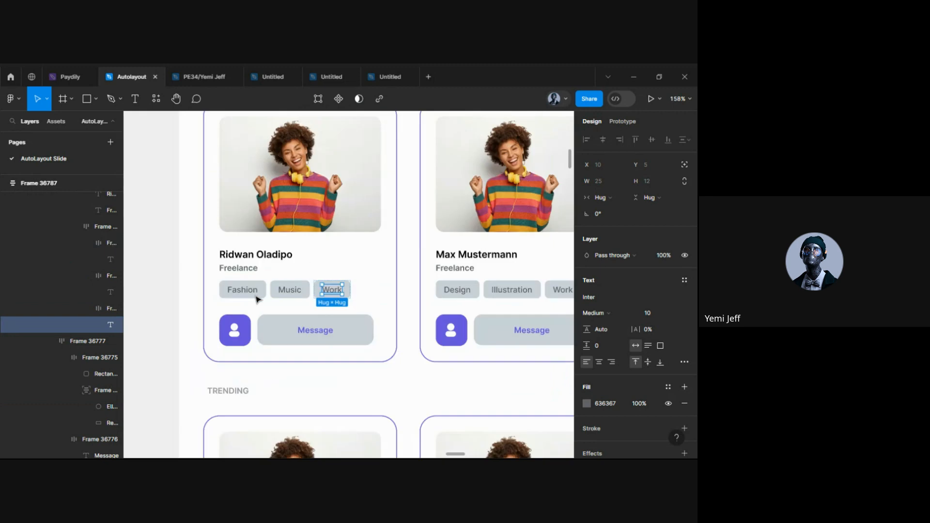
scroll(257, 299, "up", 4)
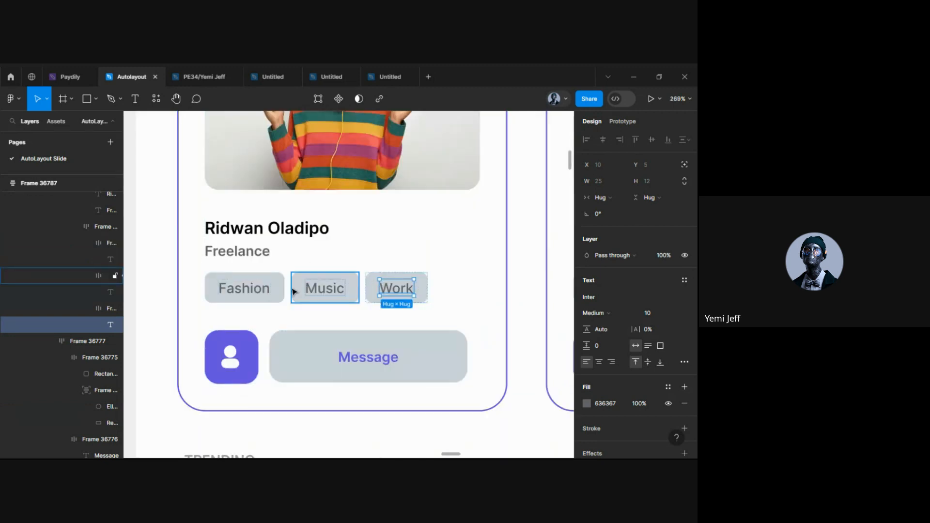
scroll(291, 288, "up", 5)
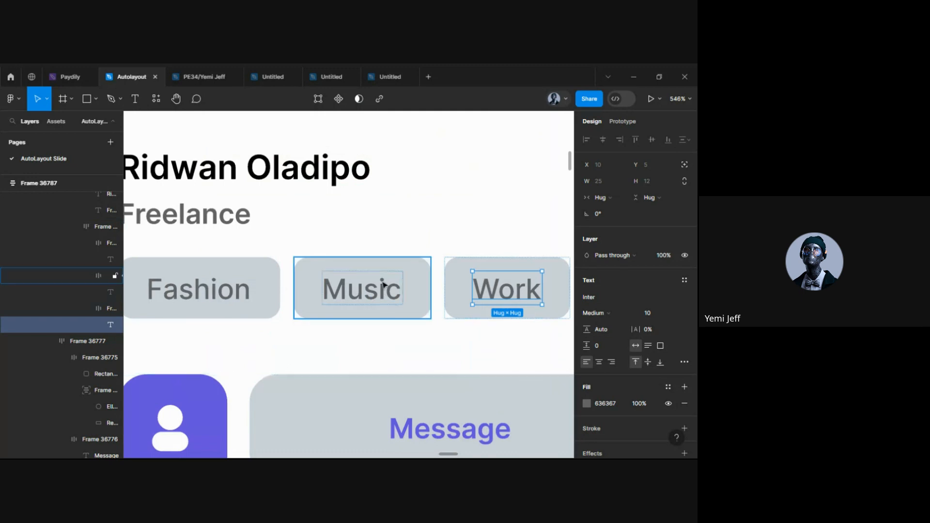
scroll(401, 297, "down", 5)
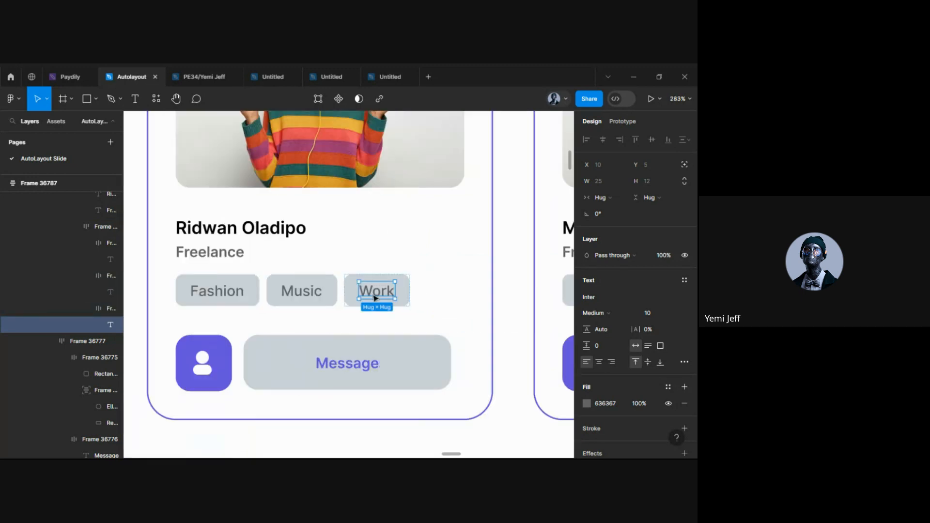
double_click(374, 296)
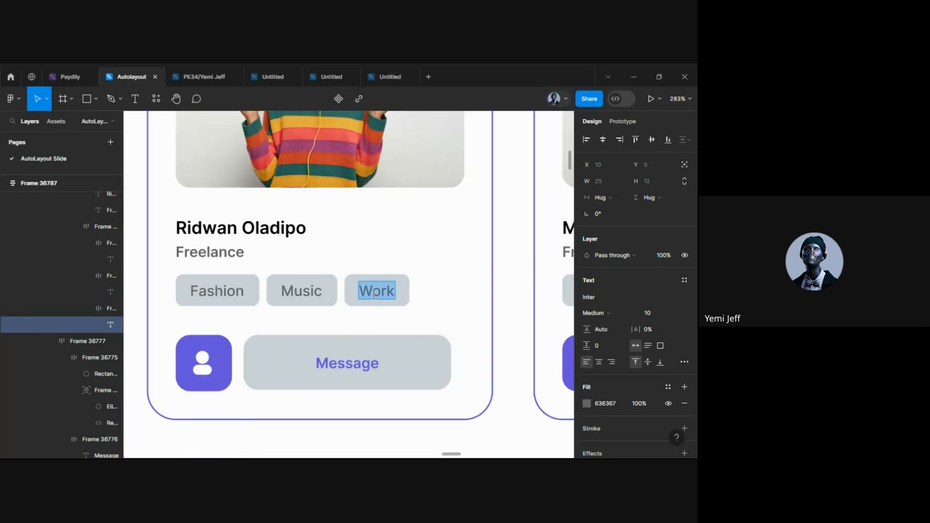
type("Design")
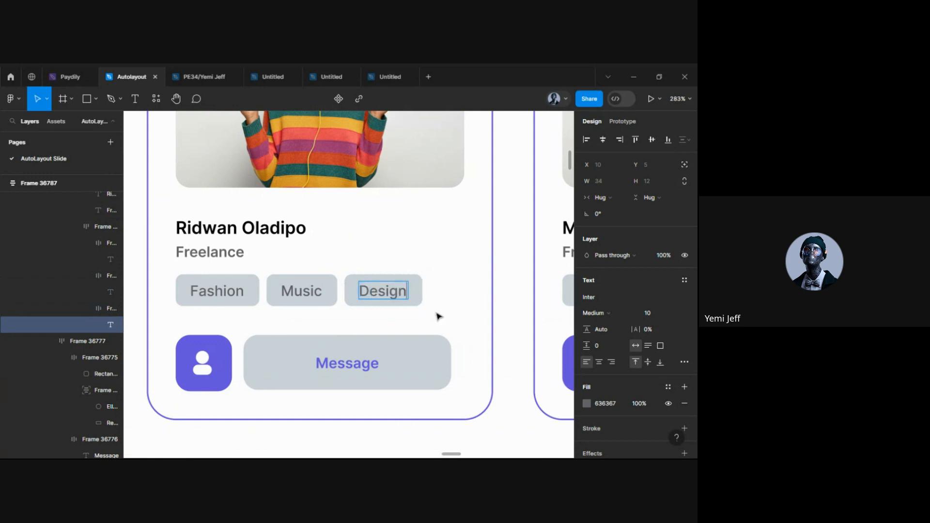
key("Escape")
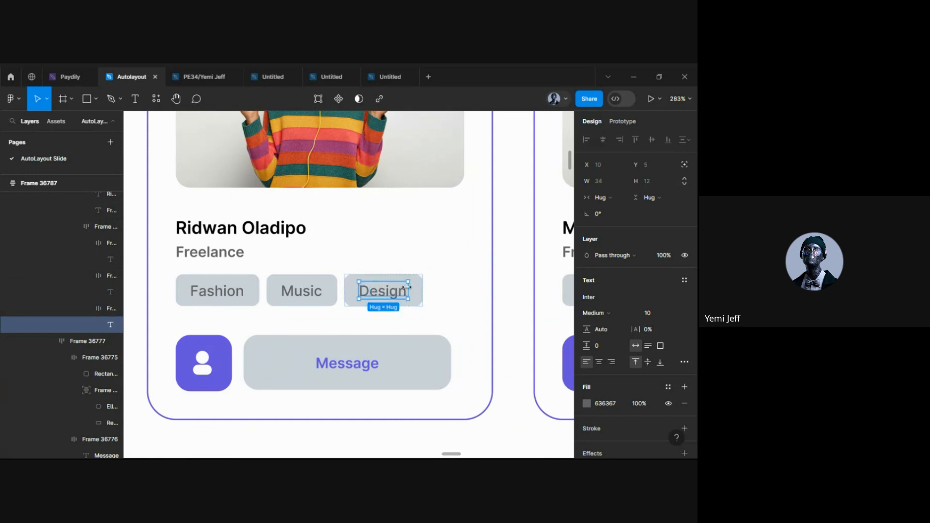
scroll(380, 310, "up", 5)
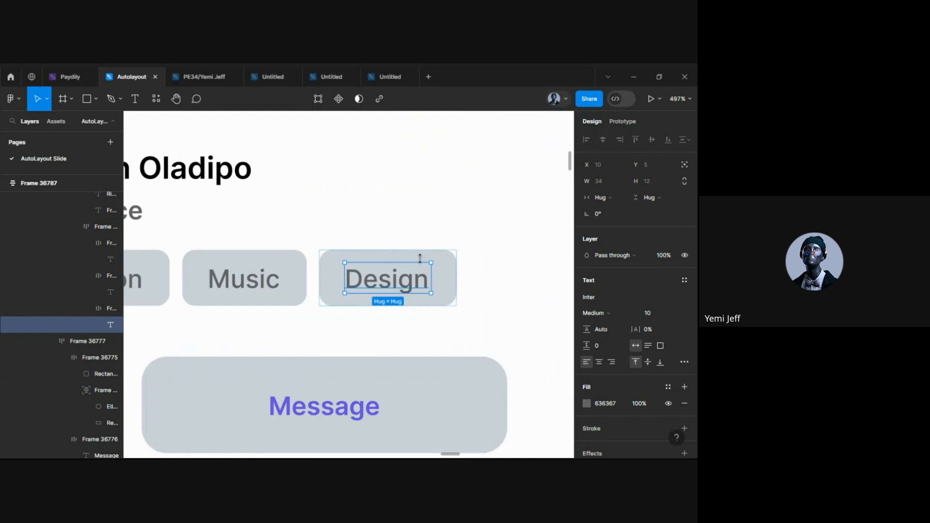
key("Escape")
key("Escape")
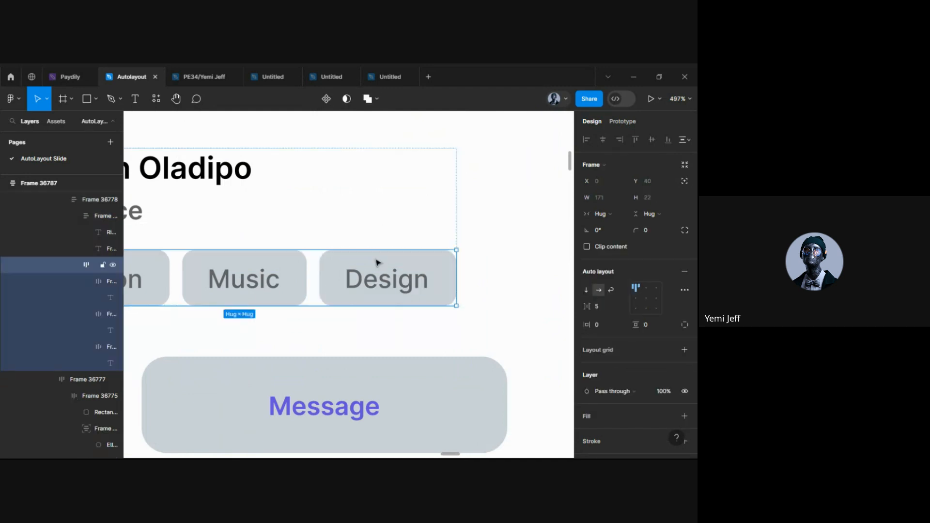
Drill down to the Music tag, then use Dev Mode to inspect the card's flex-column CSS
left_click(377, 262)
scroll(376, 263, "down", 3)
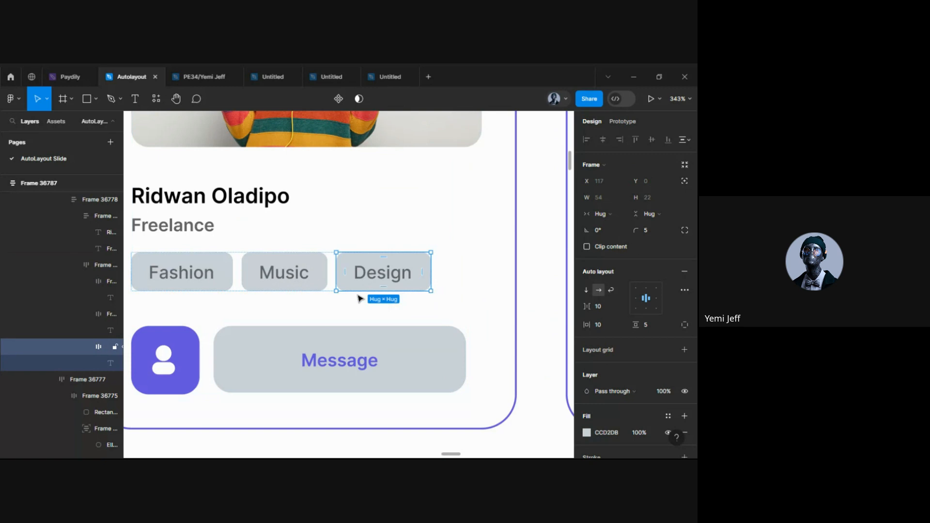
left_click(283, 266)
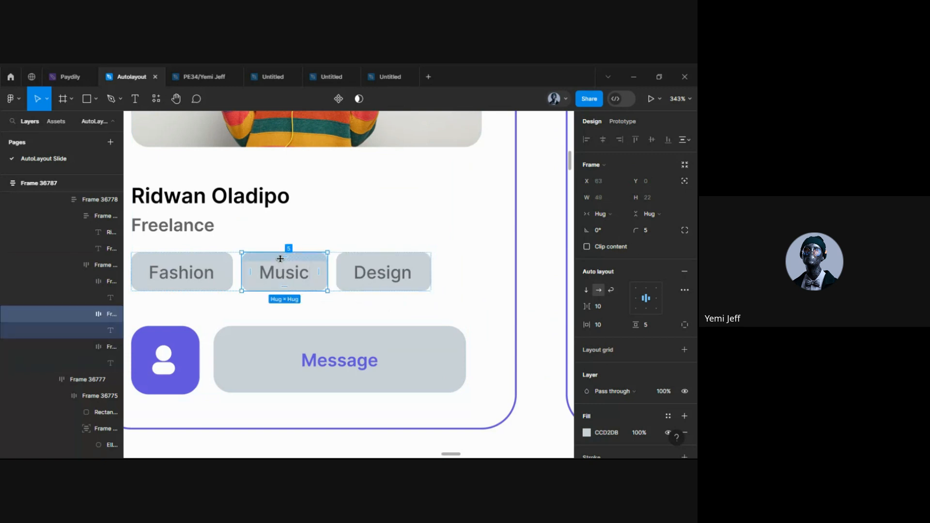
left_click(308, 320)
double_click(280, 269)
double_click(280, 270)
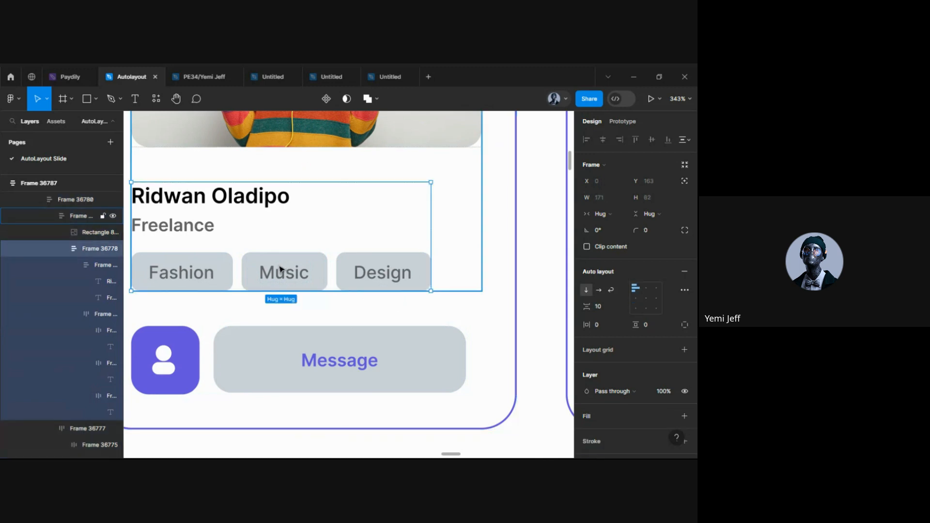
double_click(281, 269)
double_click(280, 269)
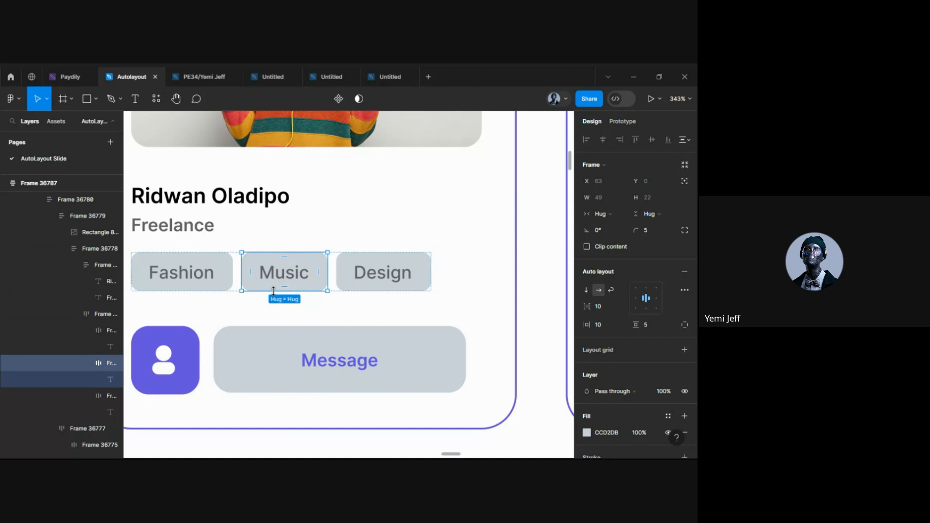
key("shift+d")
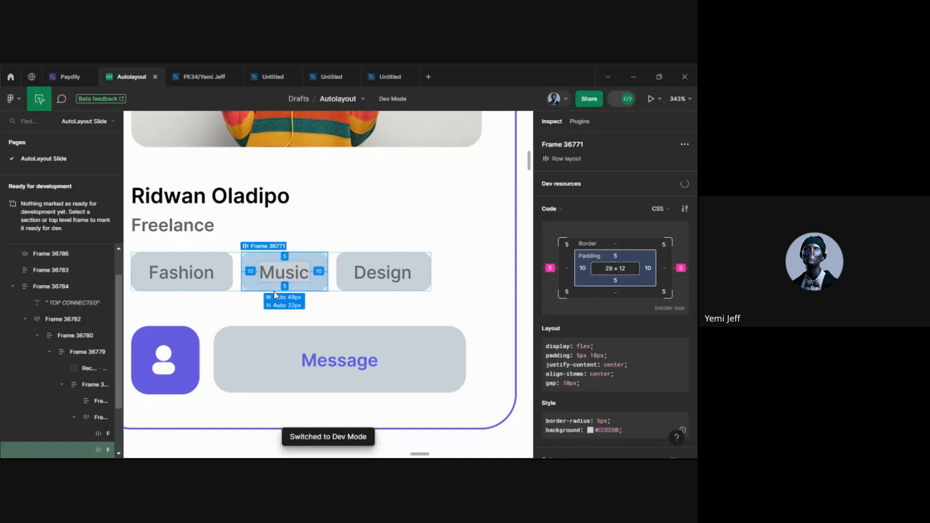
left_click(371, 309)
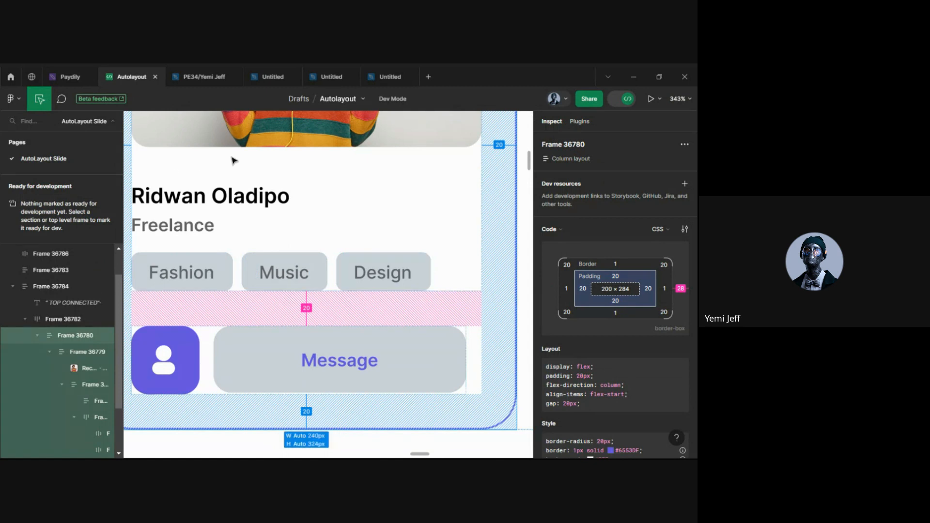
Return to design mode, duplicate the Music tag, then delete the duplicate
left_click(622, 100)
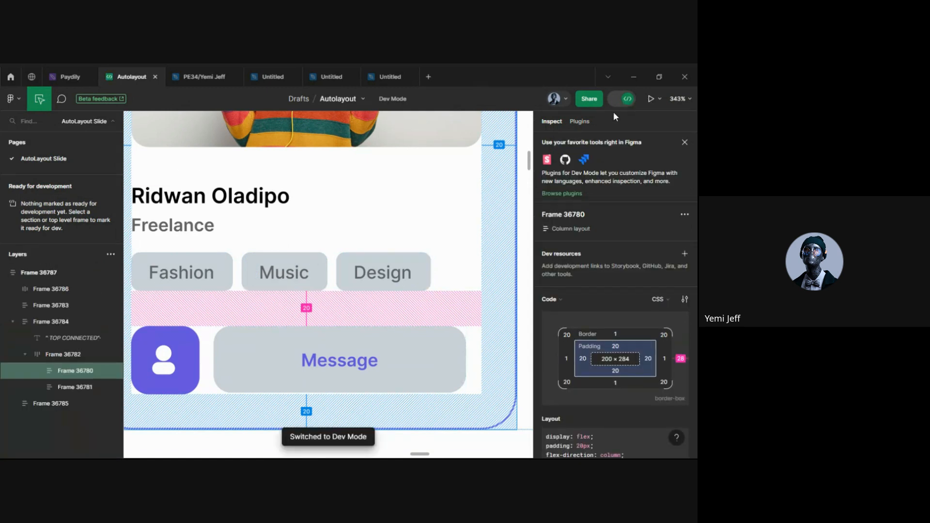
left_click(624, 100)
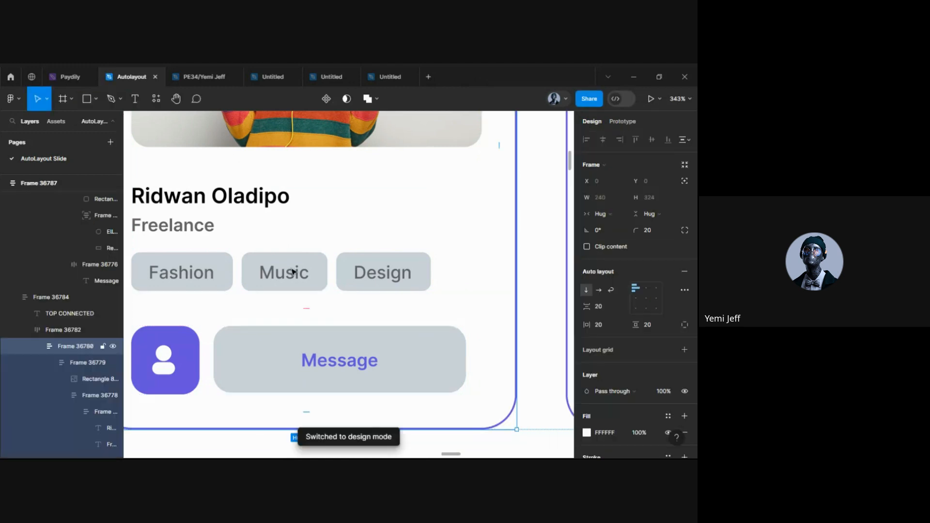
left_click(293, 271)
left_click(292, 271)
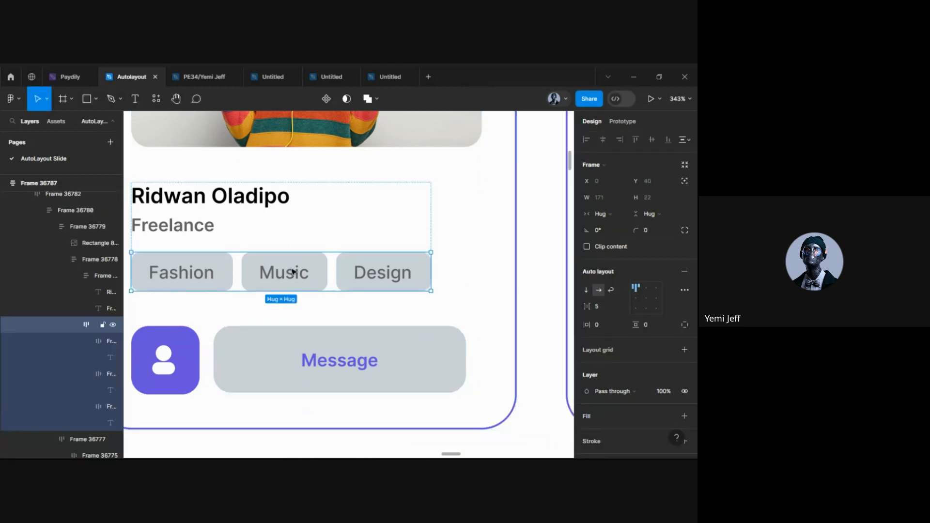
left_click(292, 271)
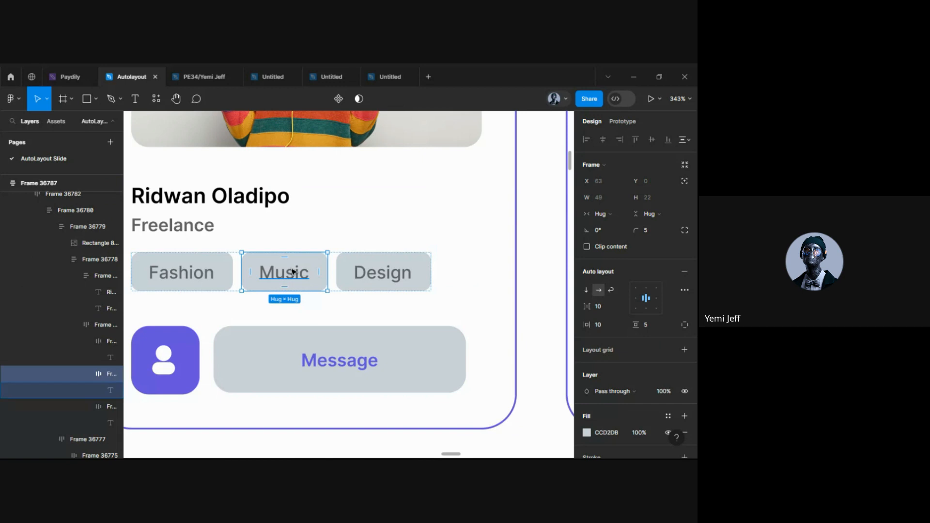
key("ctrl+d")
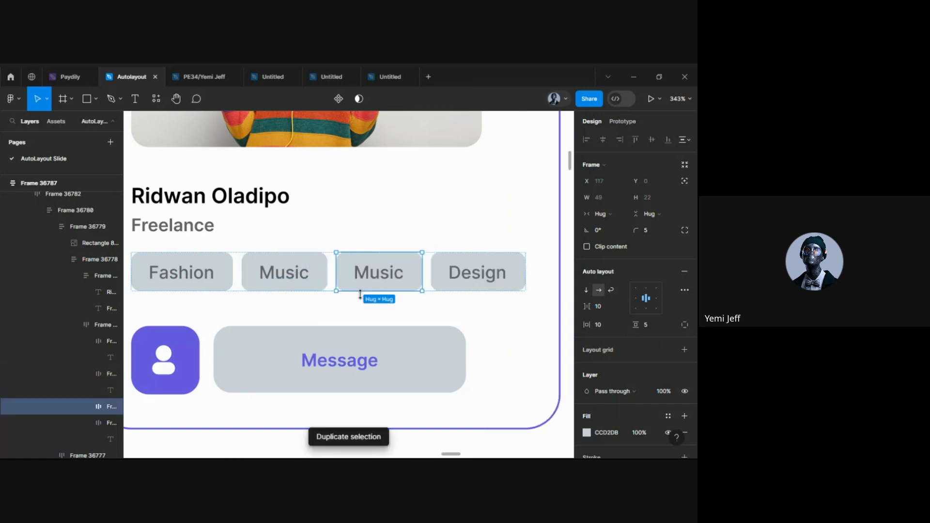
scroll(359, 294, "down", 5)
scroll(382, 287, "down", 4)
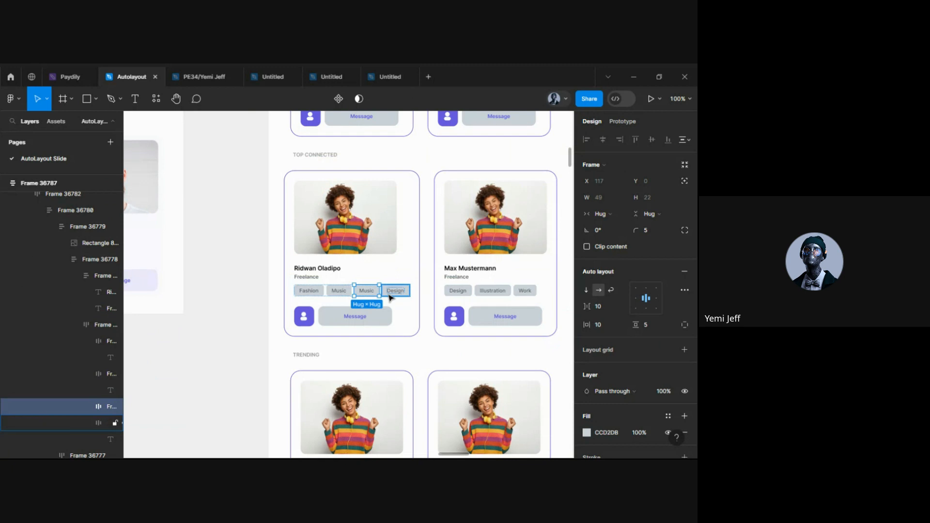
scroll(426, 238, "up", 3)
scroll(429, 238, "up", 1)
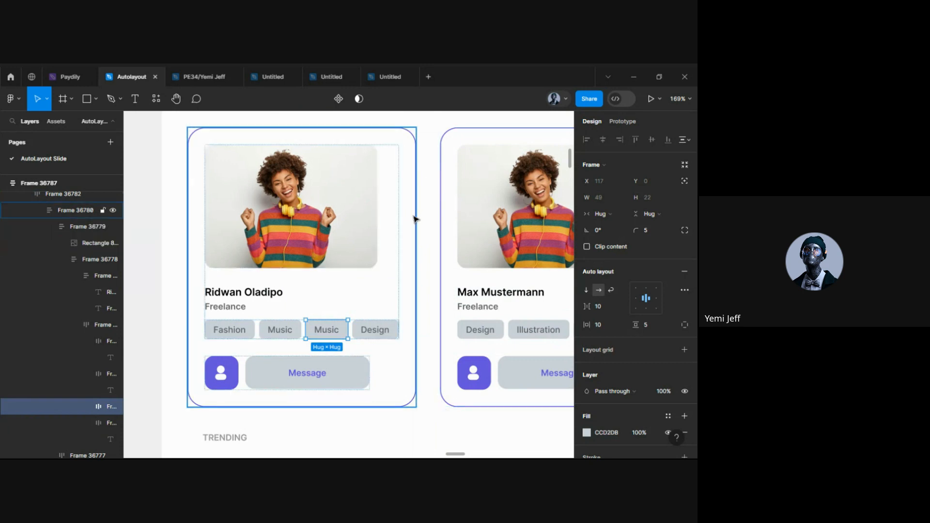
scroll(417, 214, "down", 5)
scroll(389, 196, "up", 5)
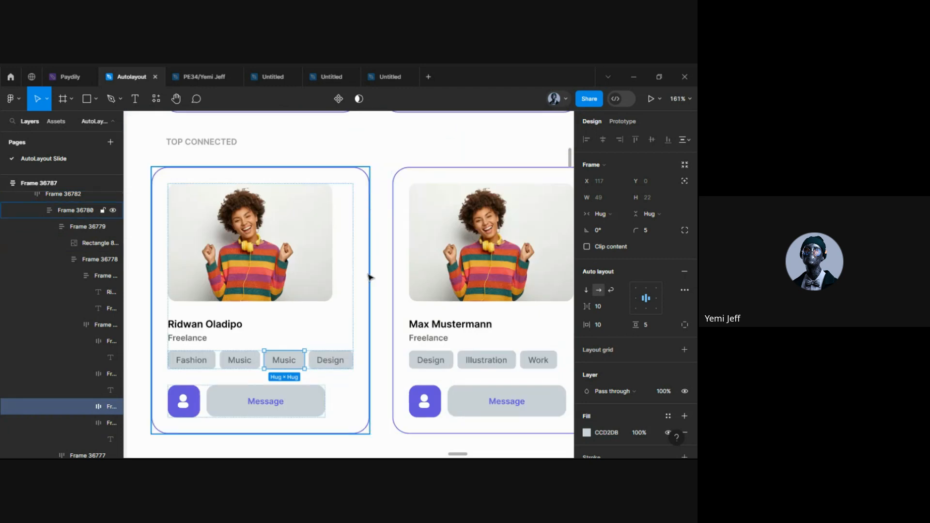
scroll(368, 266, "down", 3)
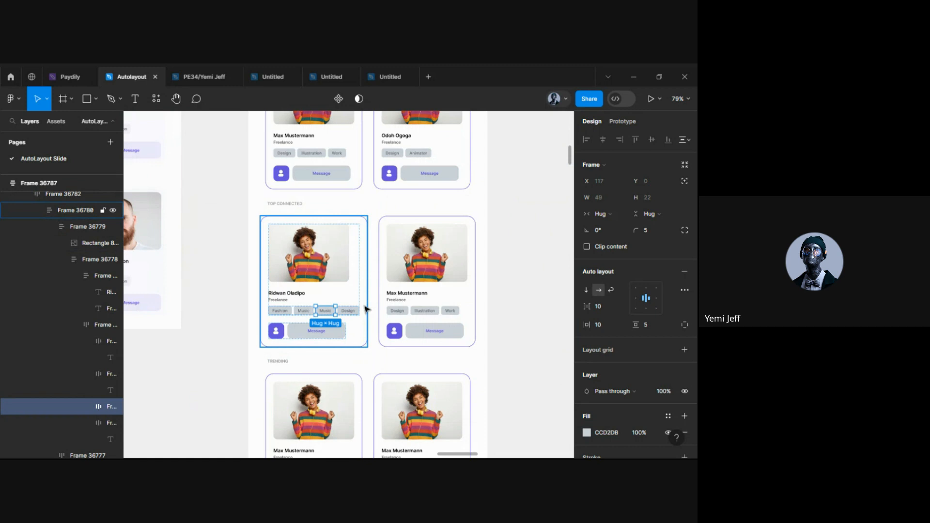
key("Delete")
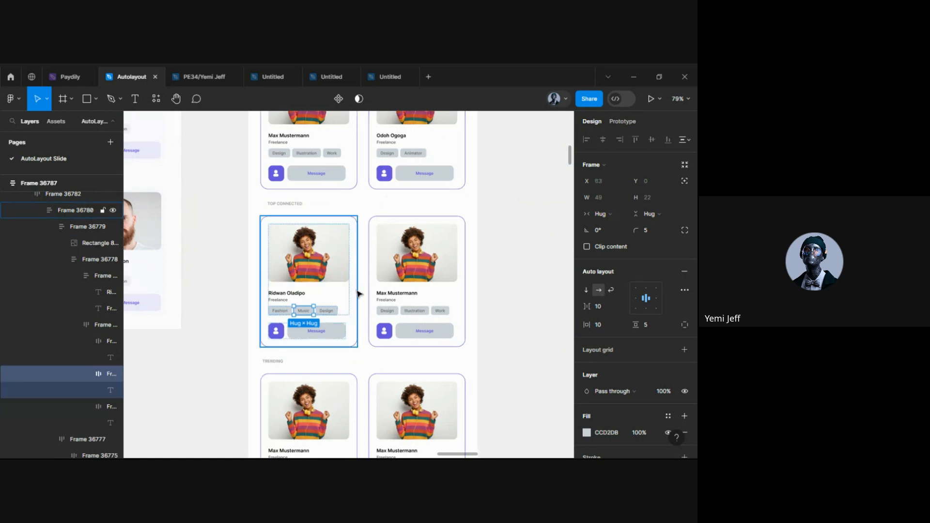
Give the talent card a fixed 240 width
left_click(356, 291)
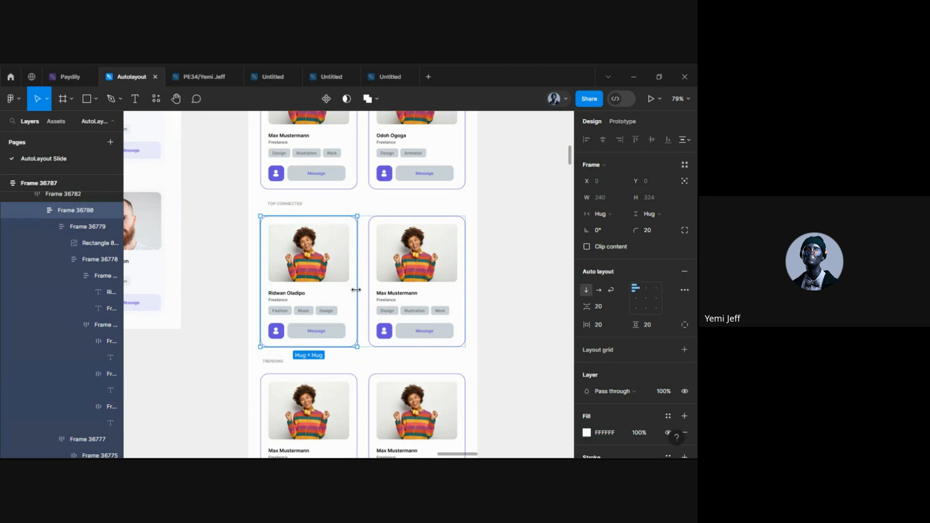
left_click(615, 212)
left_click(613, 199)
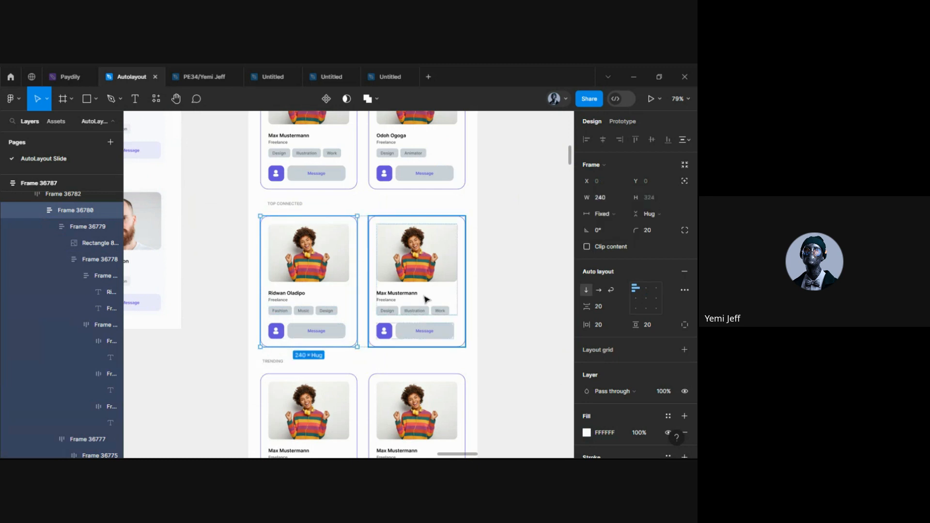
Duplicate the Music tag so the row reads Fashion, Music, Music, Design
left_click(327, 311)
left_click(306, 313)
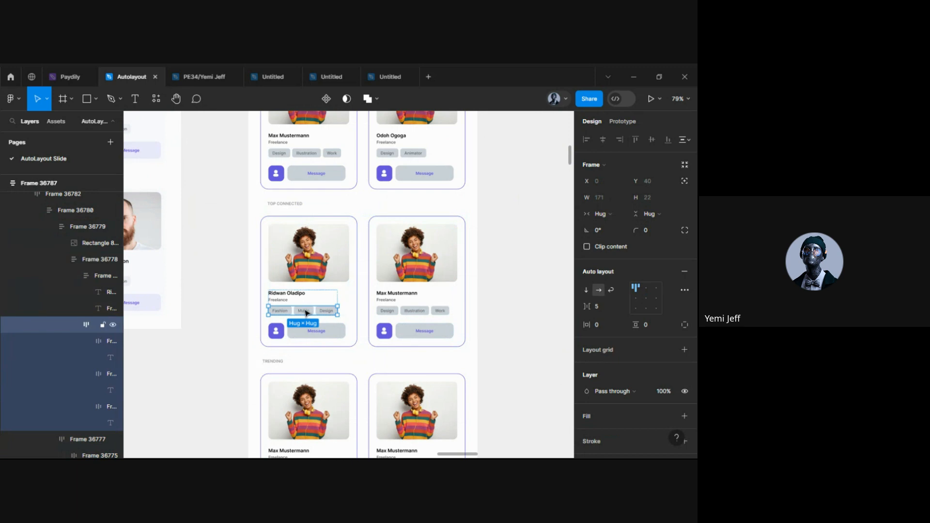
left_click(307, 313)
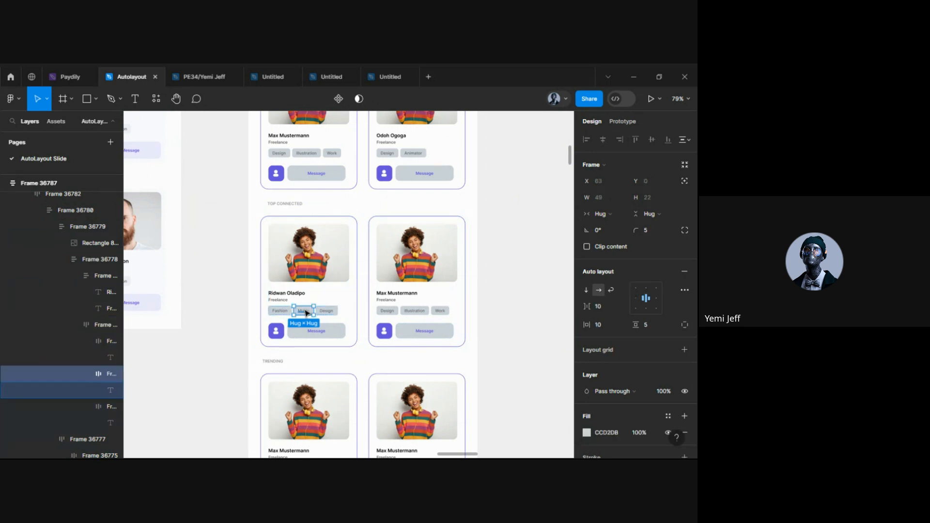
key("ctrl+d")
scroll(358, 218, "up", 5)
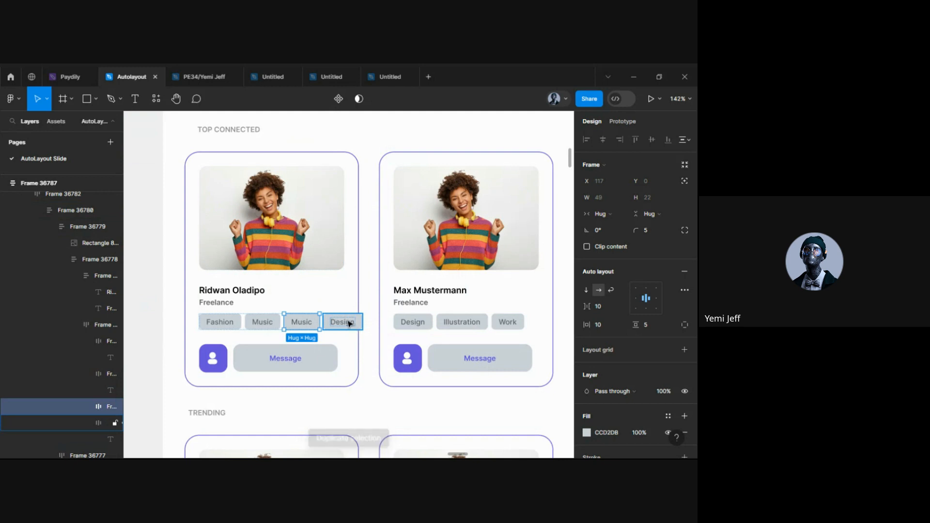
scroll(351, 313, "up", 3)
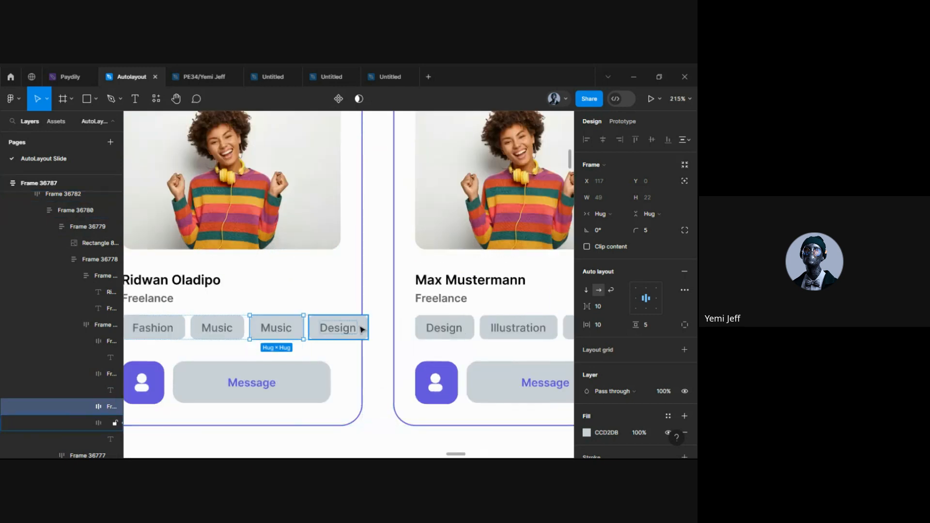
scroll(360, 330, "down", 3)
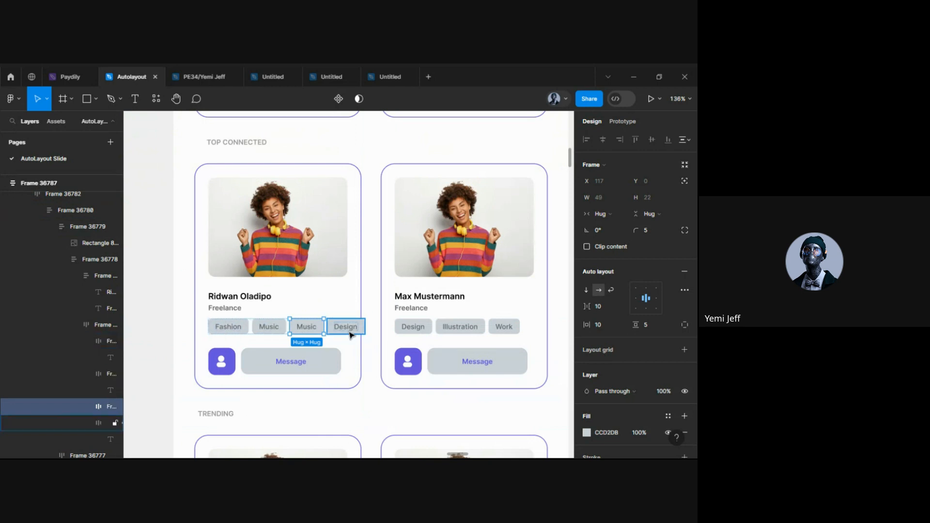
scroll(276, 327, "up", 3)
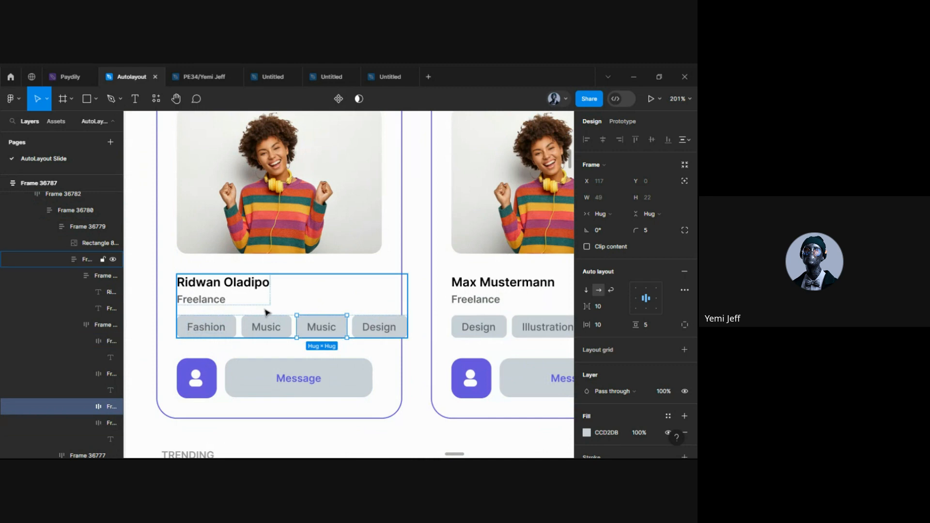
Try wrapping and narrowing the name-and-tags frame, then undo both changes
left_click(227, 316)
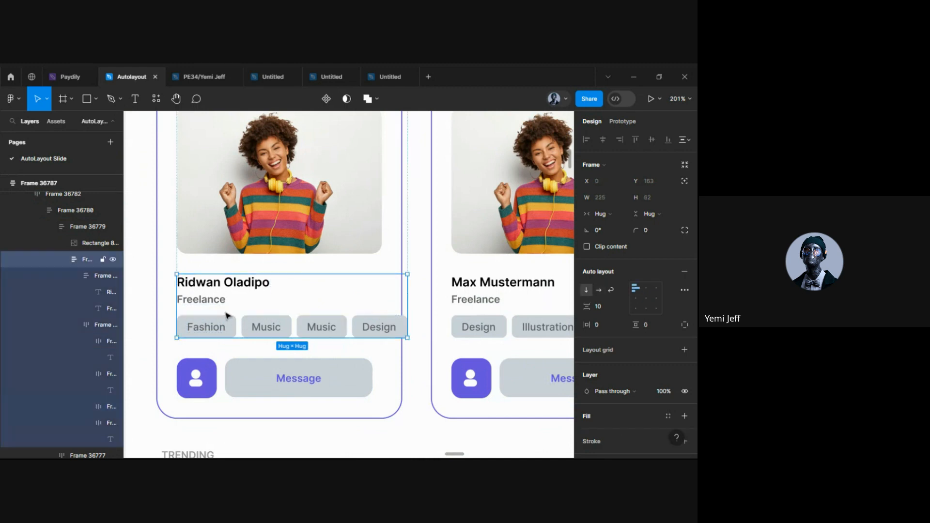
left_click(612, 292)
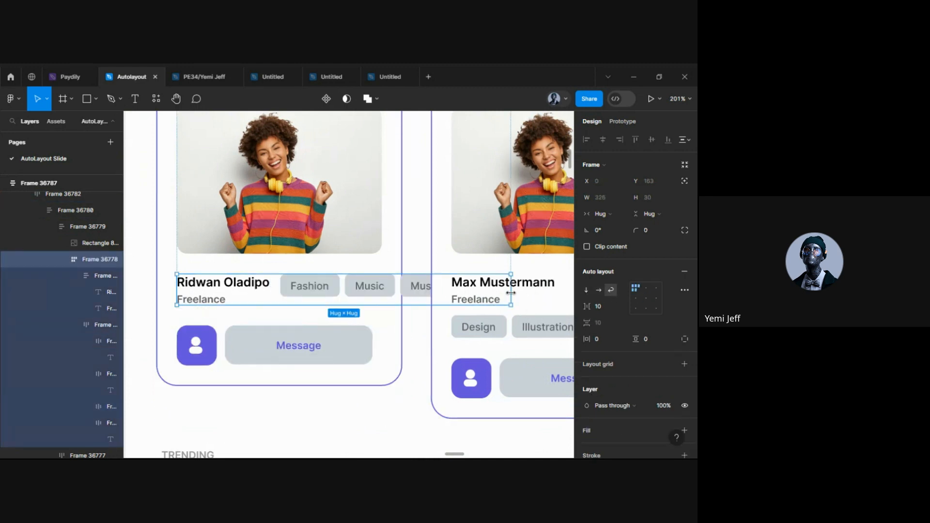
left_click_drag(455, 299, 367, 314)
key("ctrl+z")
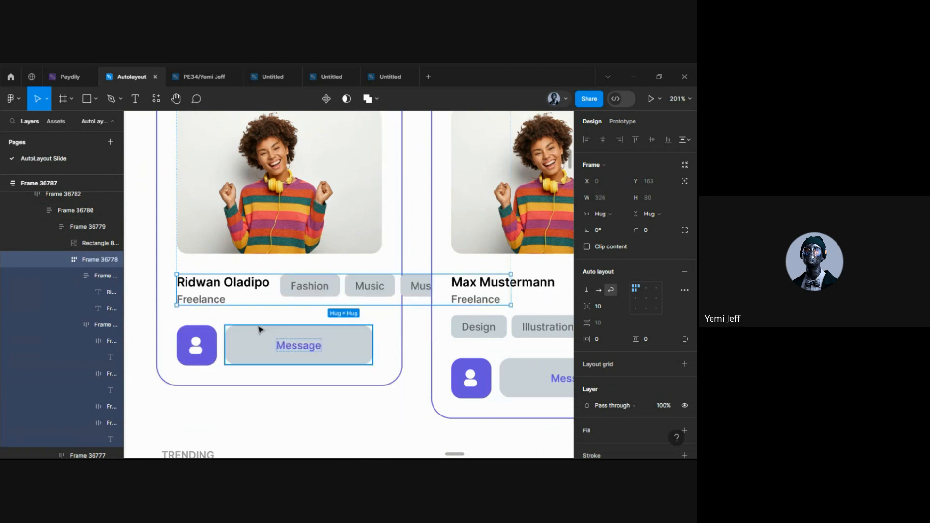
key("ctrl+z")
key("ctrl+z")
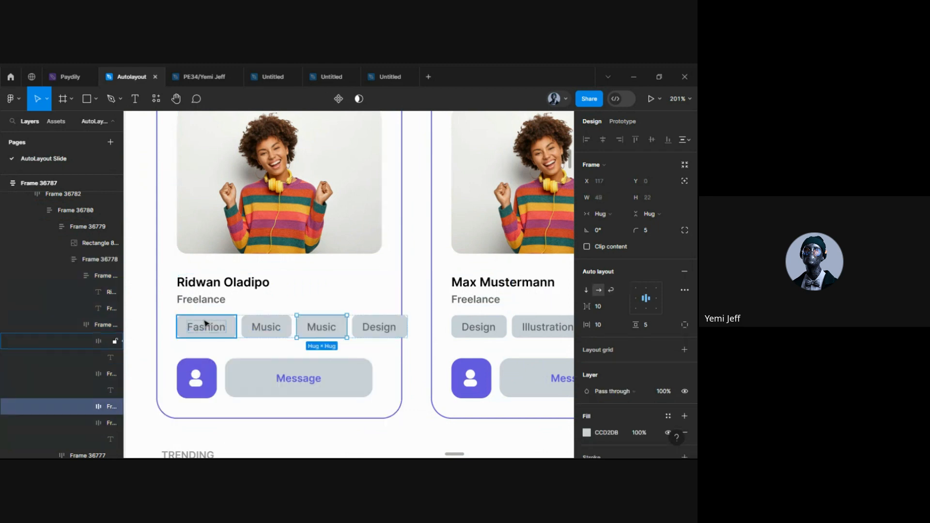
Narrow the name-and-tags frame to 181, set it to hug, and tighten the spacing above the tags
left_click(200, 320)
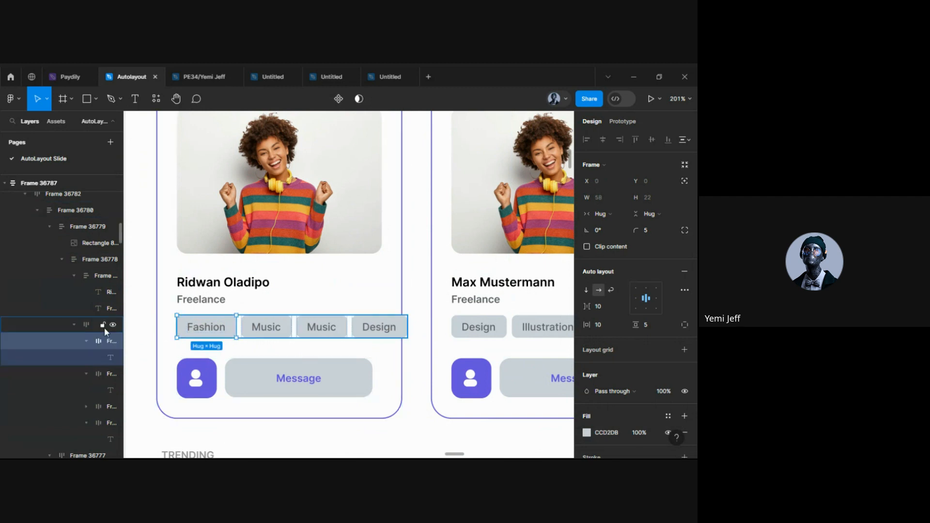
left_click(611, 290)
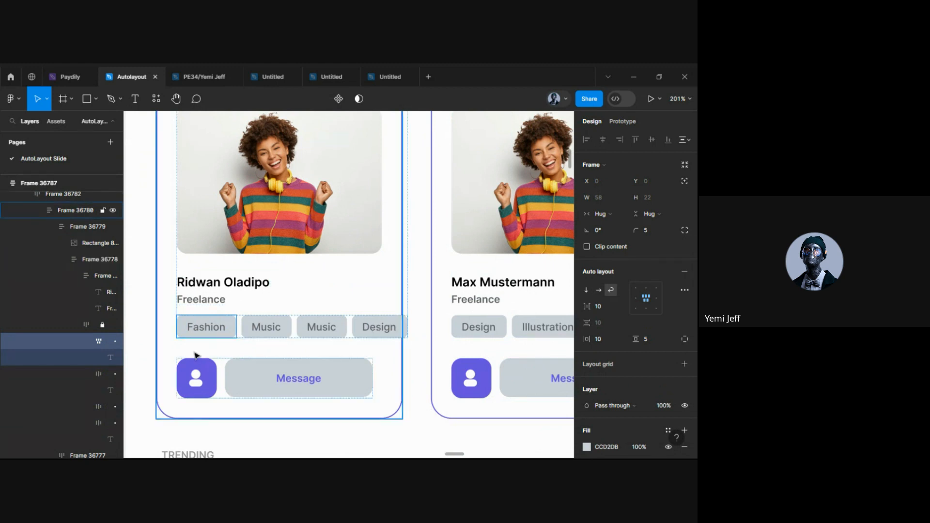
left_click(410, 328)
left_click_drag(407, 328, 363, 328)
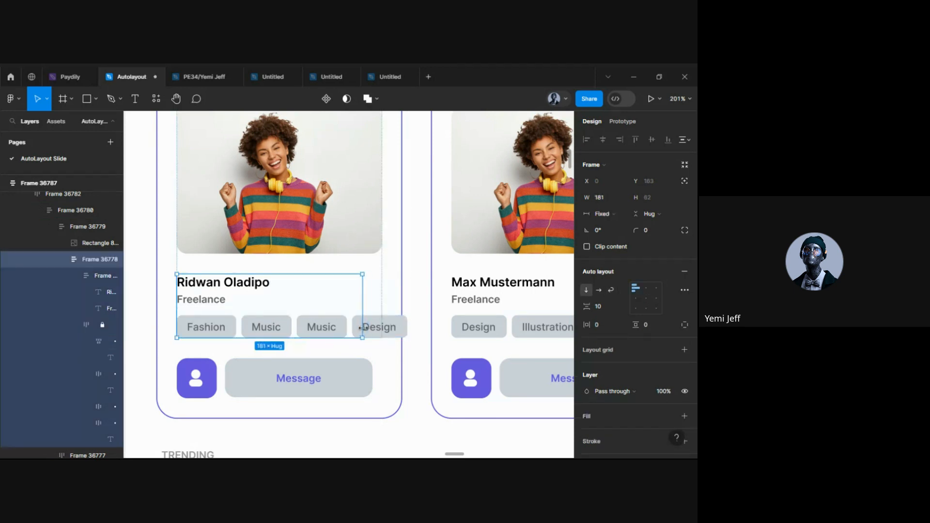
double_click(362, 328)
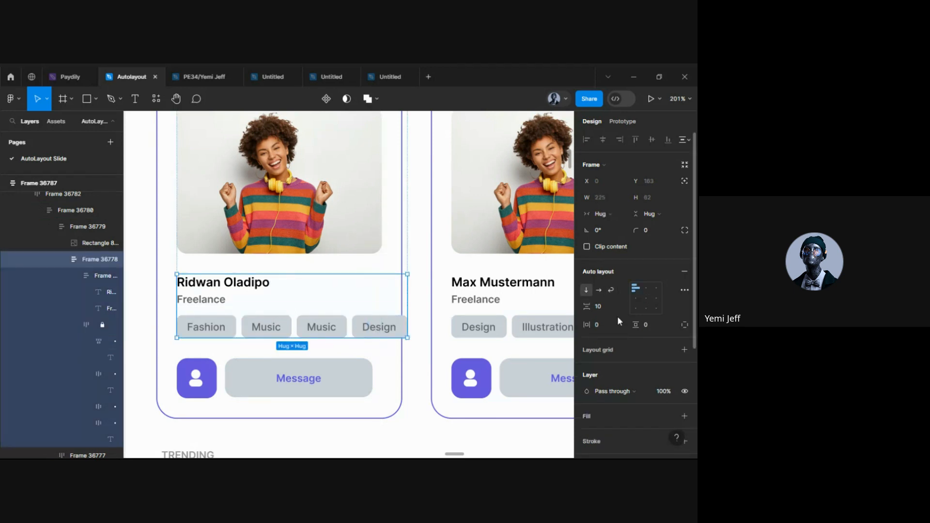
left_click_drag(586, 308, 587, 312)
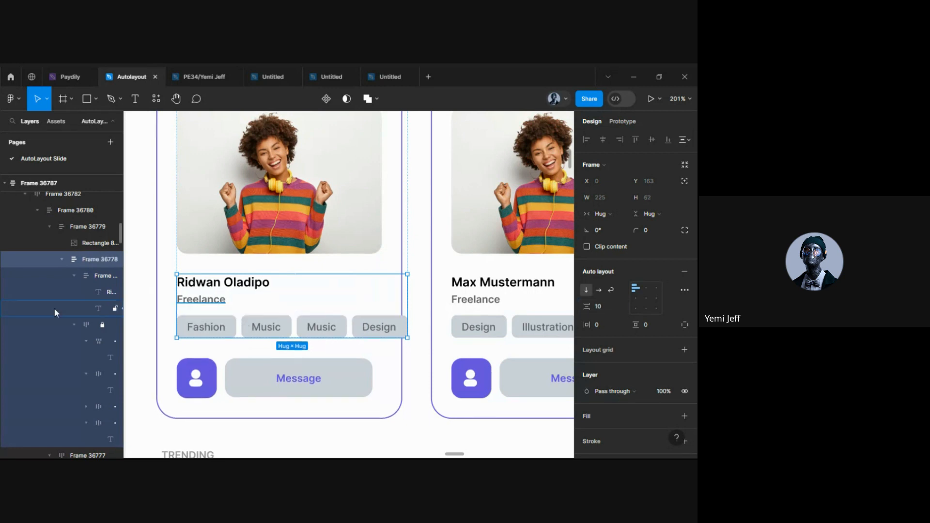
Set the tag row to wrap and narrow it to 200 so Design drops to a second line
left_click(77, 323)
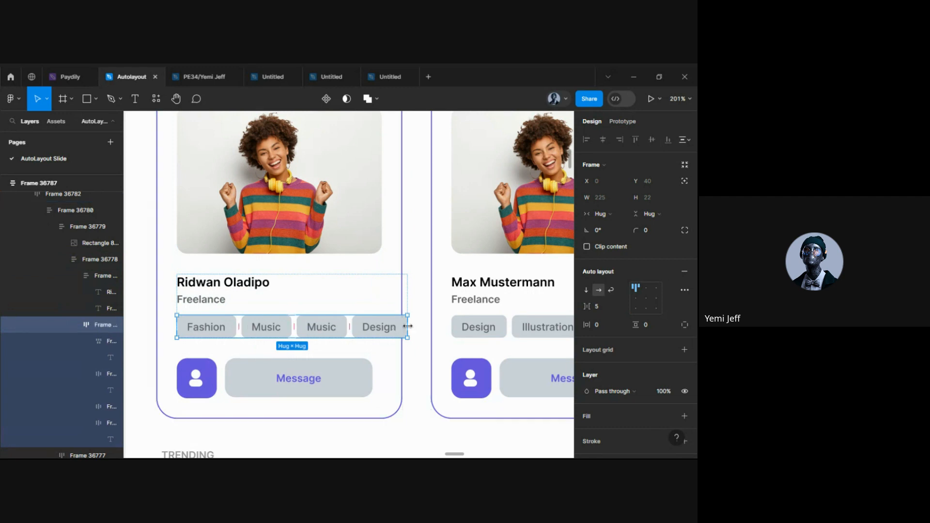
left_click(612, 289)
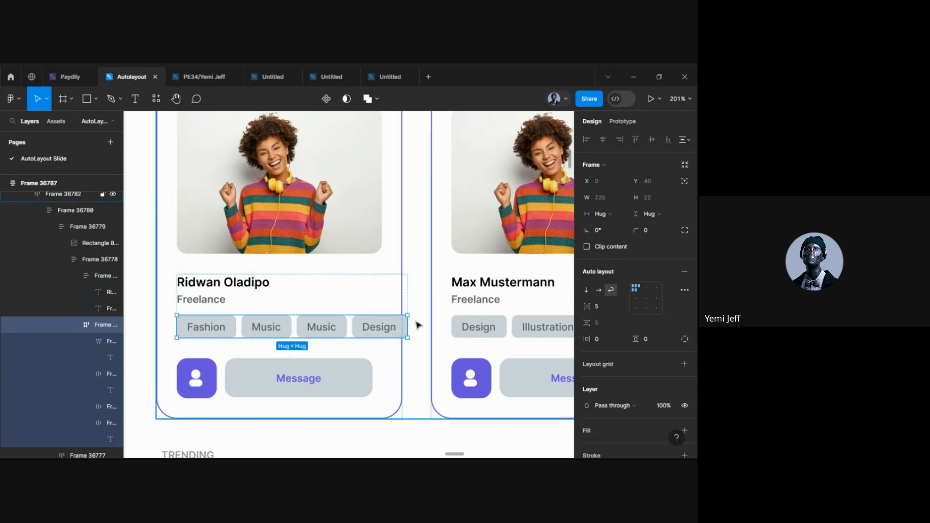
left_click_drag(408, 326, 382, 337)
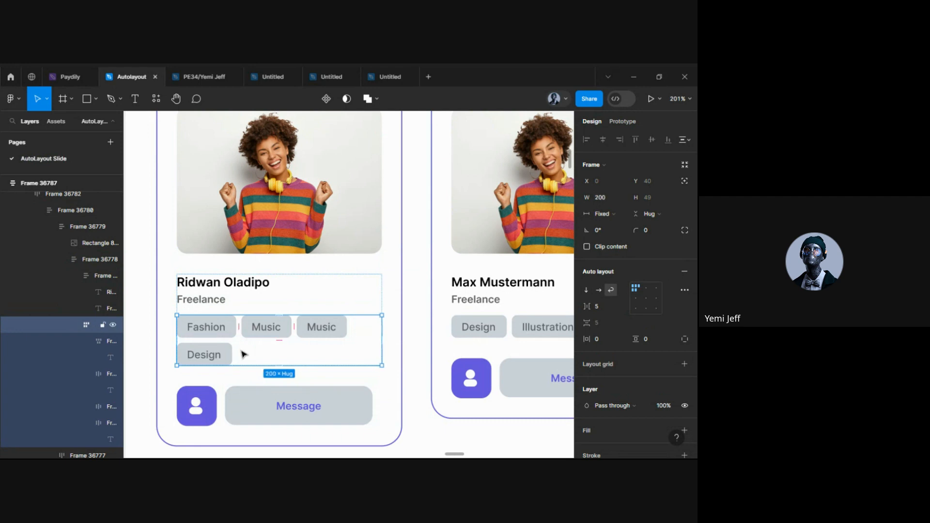
Duplicate the Design tag twice and briefly edit the last copy's text
left_click(210, 355)
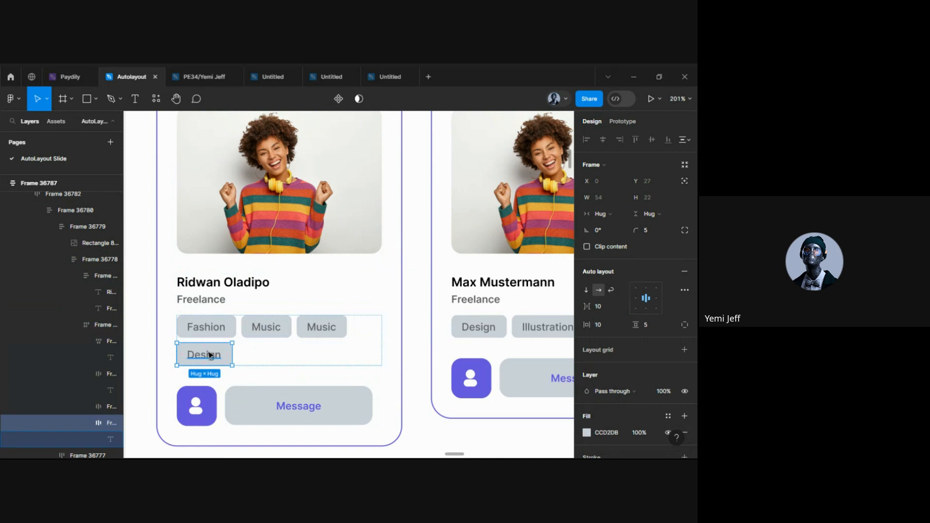
key("ctrl+d")
key("ctrl+d")
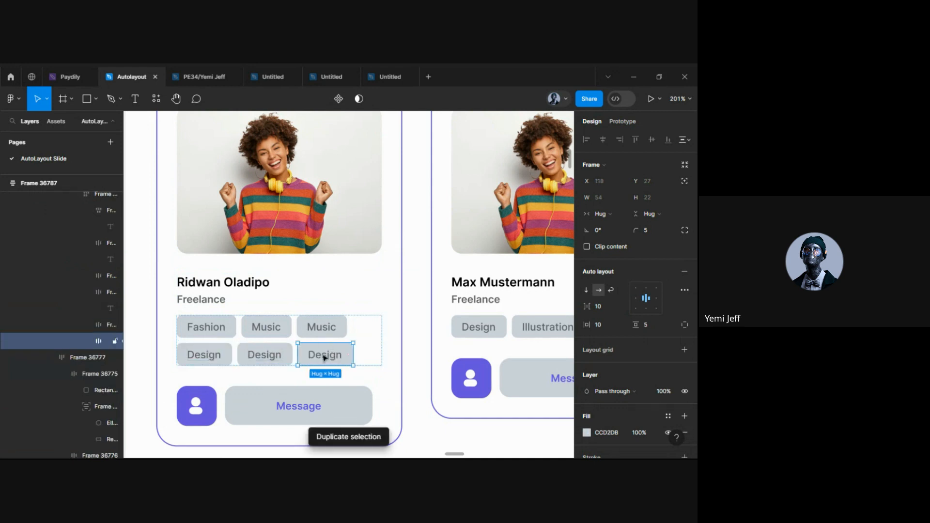
double_click(324, 355)
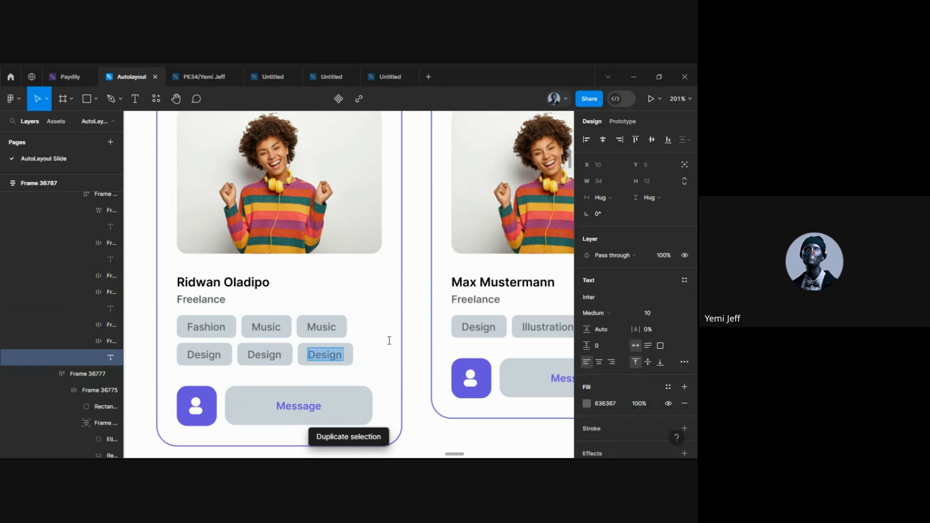
scroll(388, 340, "down", 5)
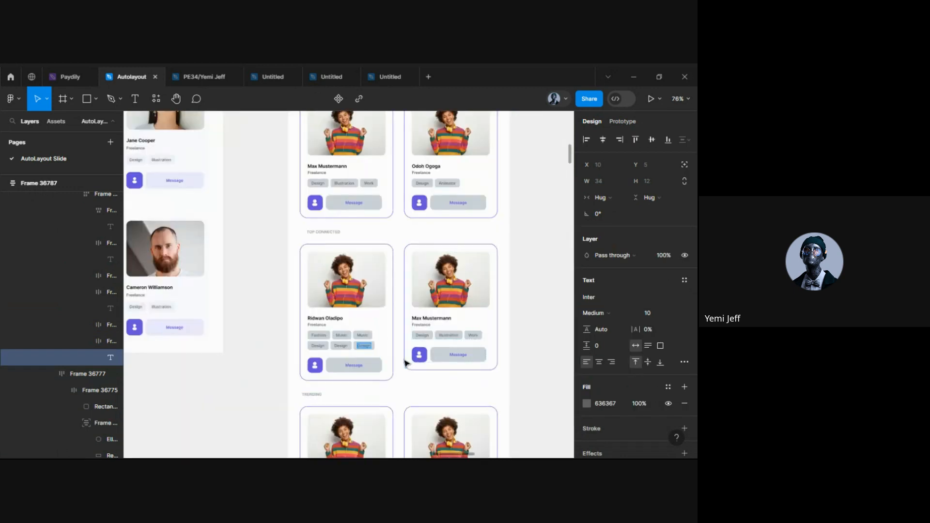
key("Escape")
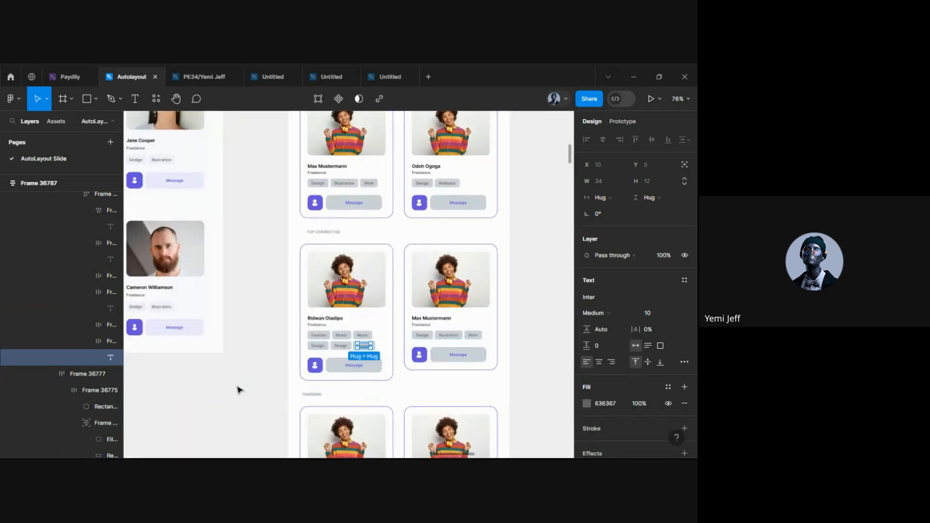
left_click(238, 390)
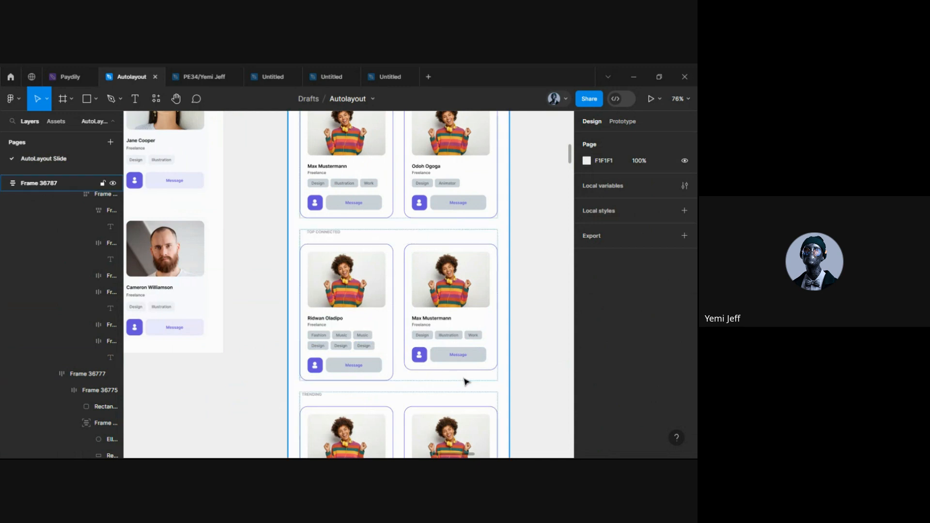
Undo the duplicates and wrapping, leaving Fashion, Music and Design on one line
key("ctrl+z")
key("ctrl+z")
key("ctrl+z")
key("ctrl+z")
key("ctrl+z")
key("ctrl+z")
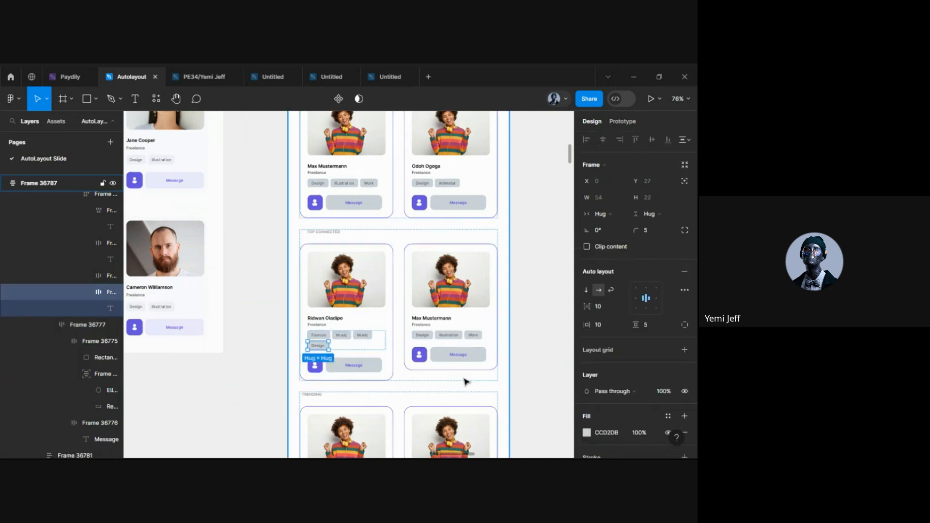
key("ctrl+z")
key("ctrl+z")
key("ctrl+z")
key("ctrl+z")
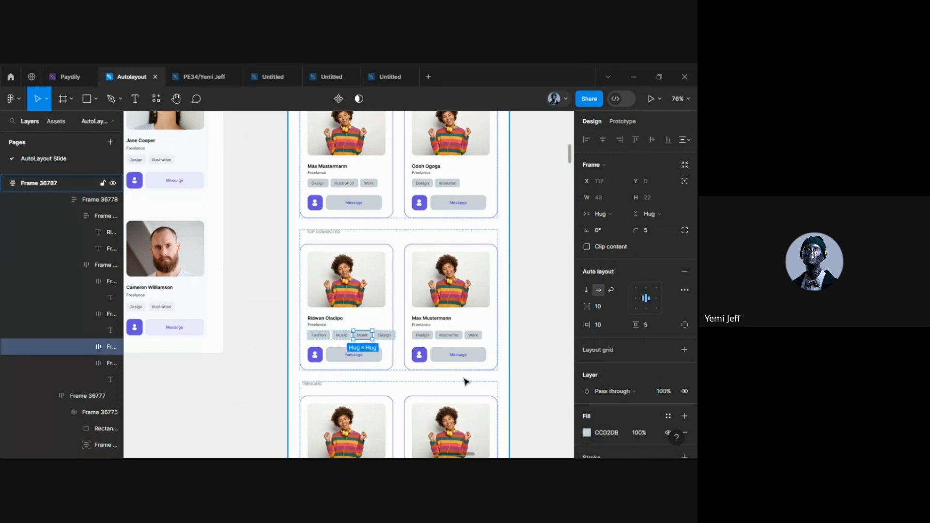
left_click(272, 348)
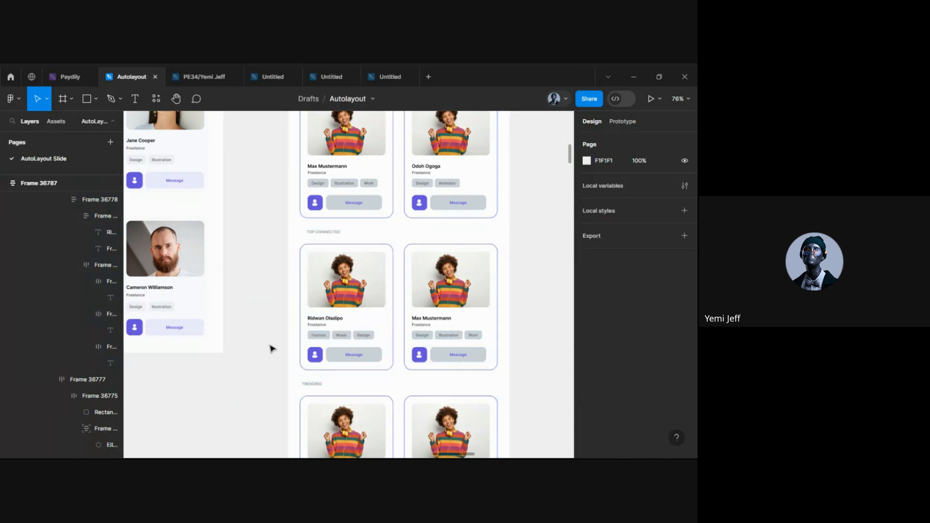
scroll(272, 348, "down", 5)
scroll(272, 348, "down", 1)
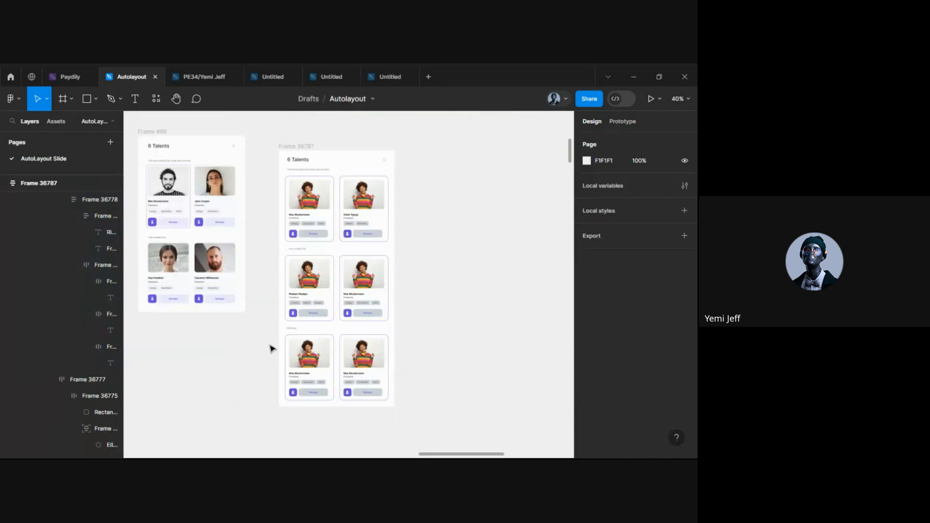
scroll(338, 332, "up", 5)
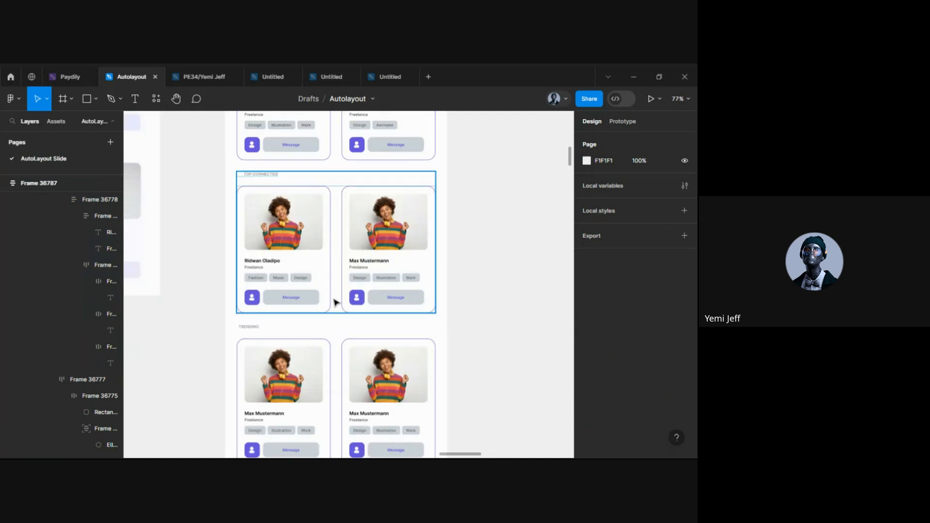
left_click(271, 339)
scroll(270, 341, "down", 1)
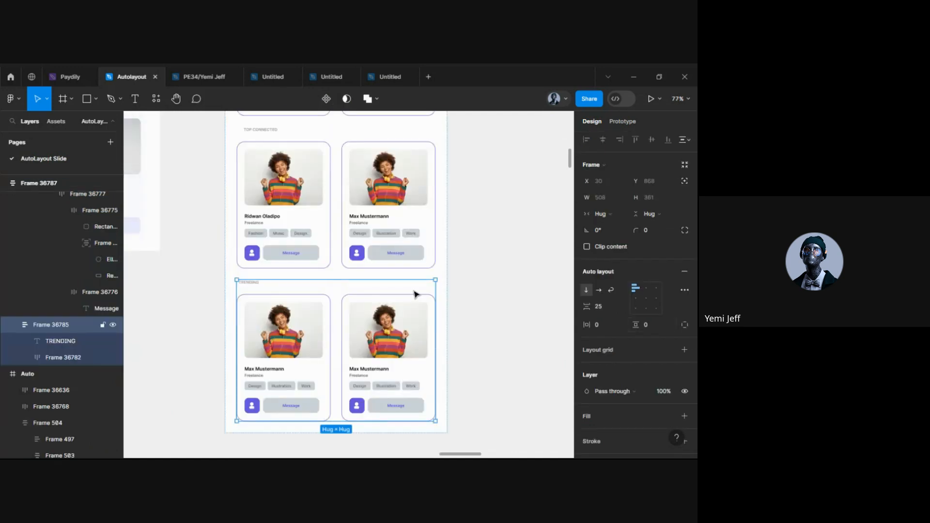
Hide the Trending cards group, the top row of cards and the 6 Talents heading
left_click(113, 325)
scroll(276, 318, "down", 5)
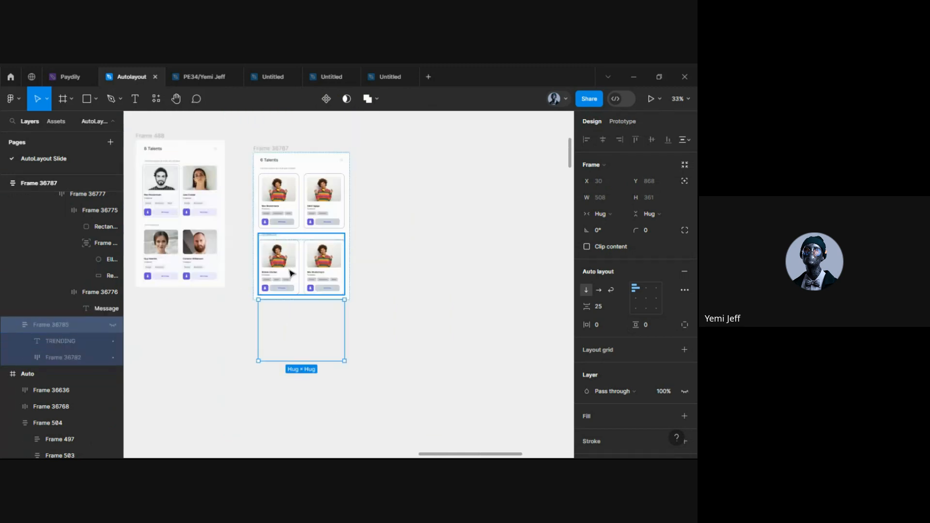
left_click(228, 332)
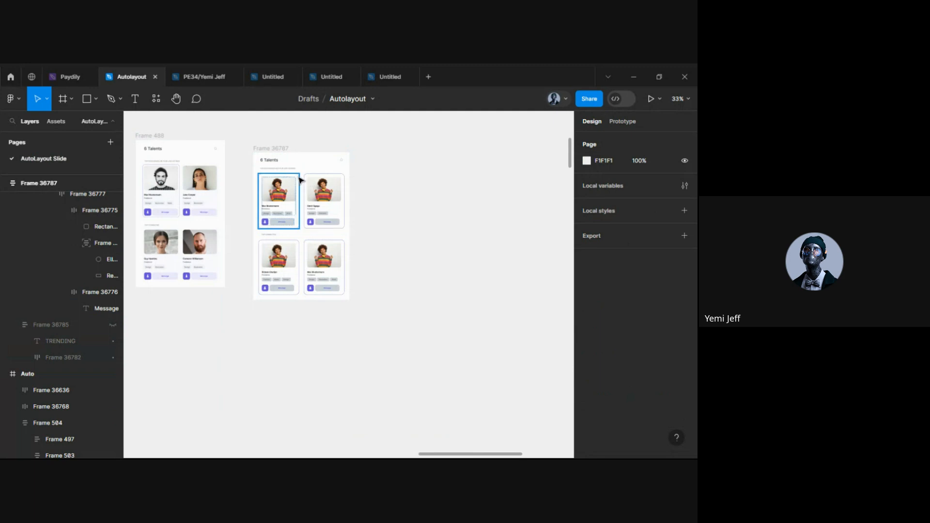
scroll(300, 180, "up", 3)
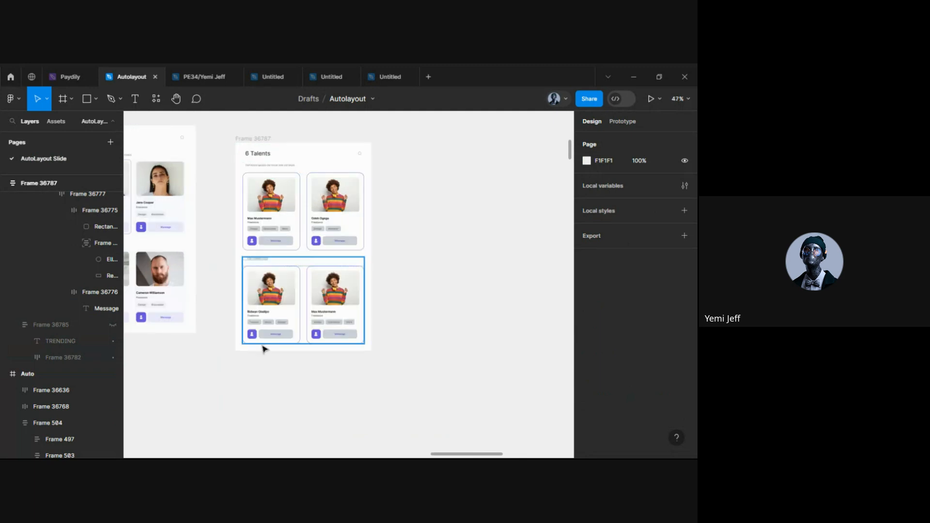
left_click(301, 176)
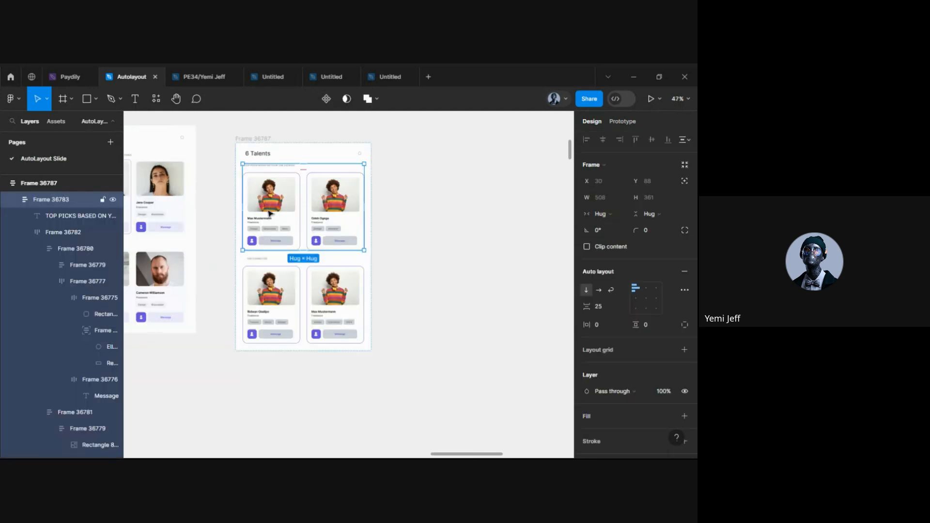
left_click(113, 200)
left_click(208, 228)
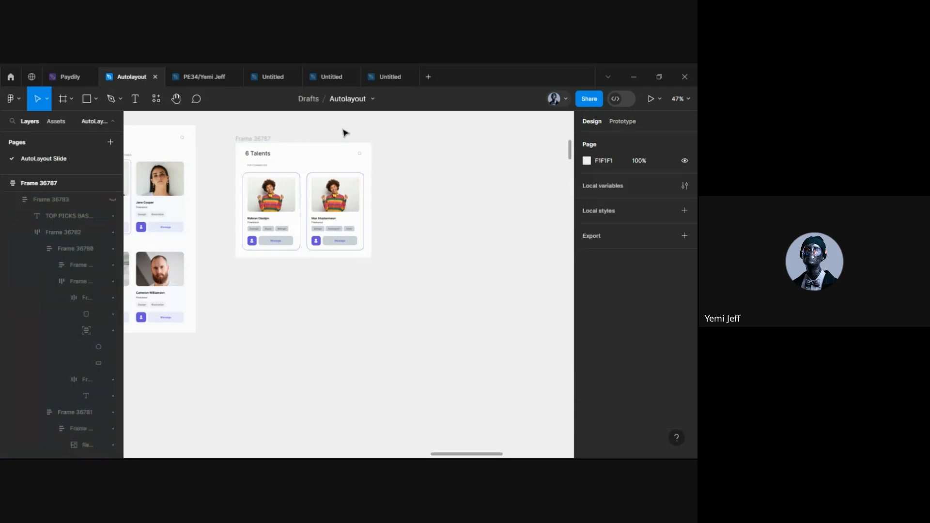
scroll(344, 132, "up", 5)
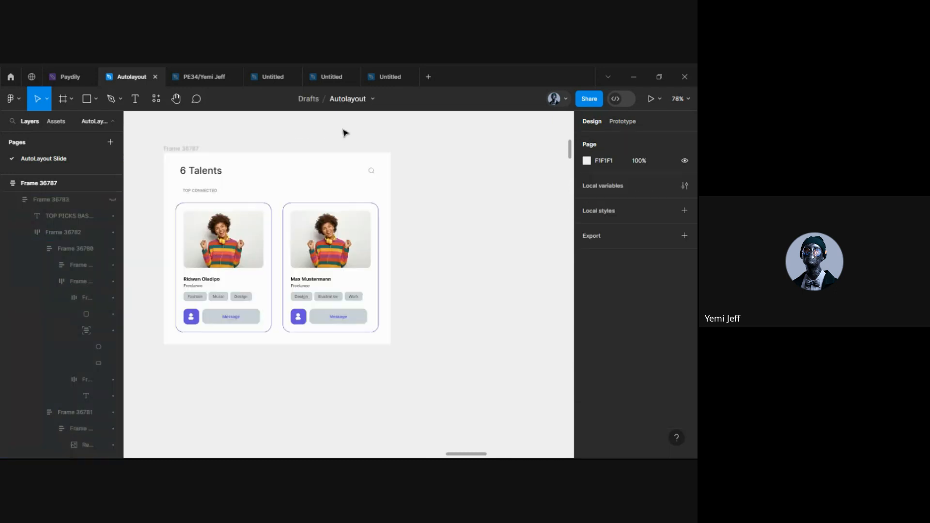
left_click(185, 173)
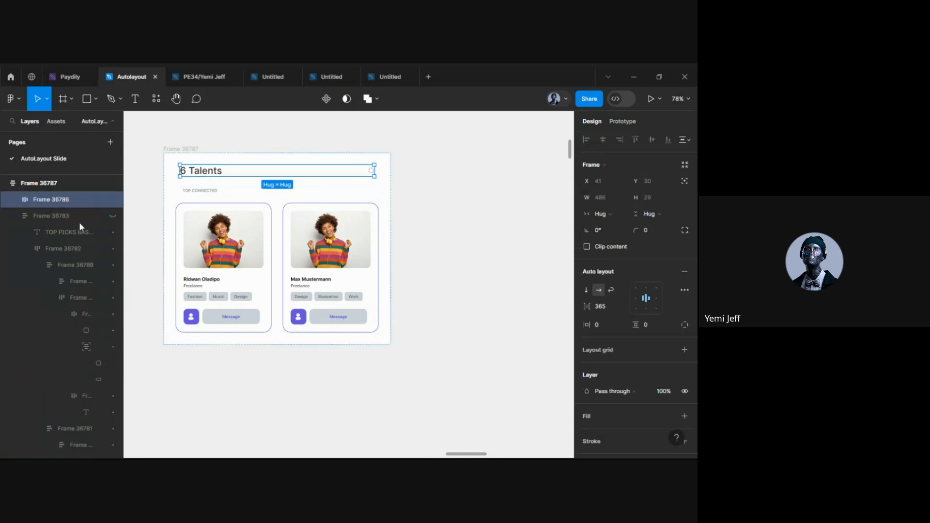
left_click(111, 201)
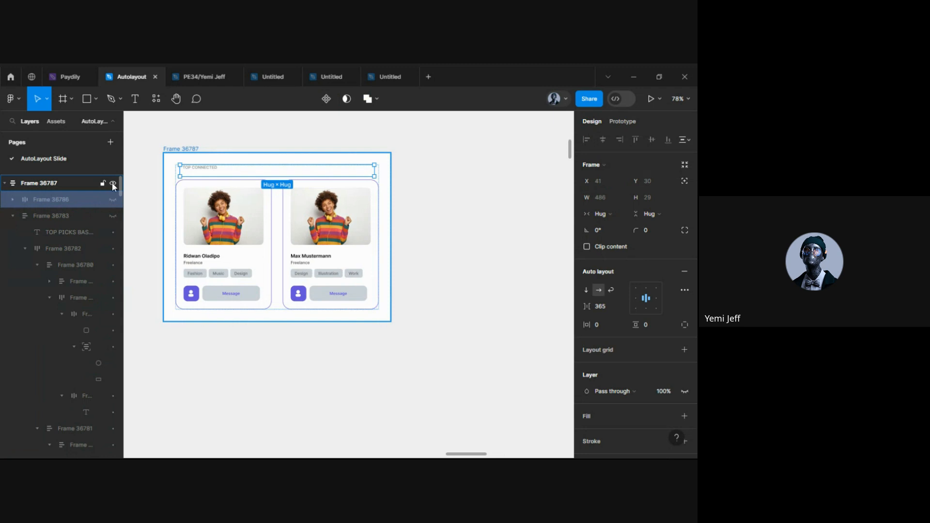
Toggle the Top Connected group's visibility, then undo back to the layout with the Top picks cards
left_click(206, 171)
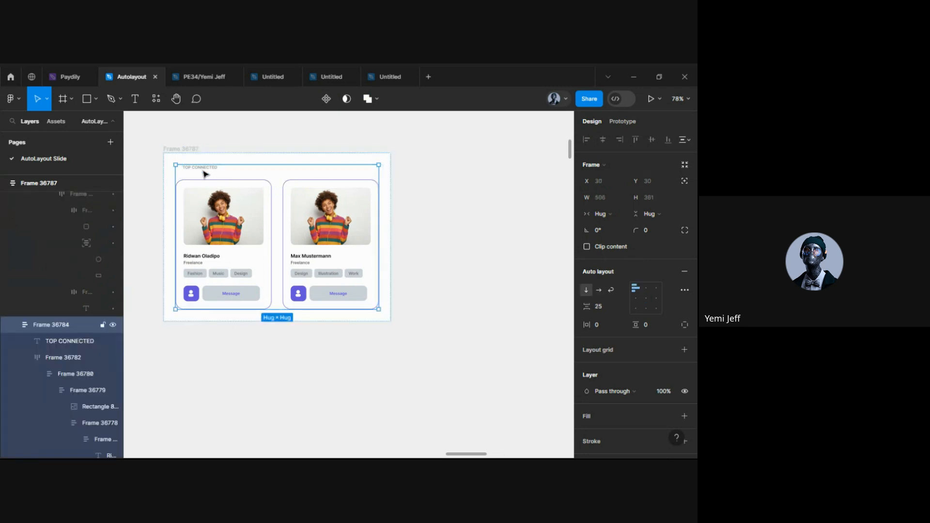
left_click(114, 325)
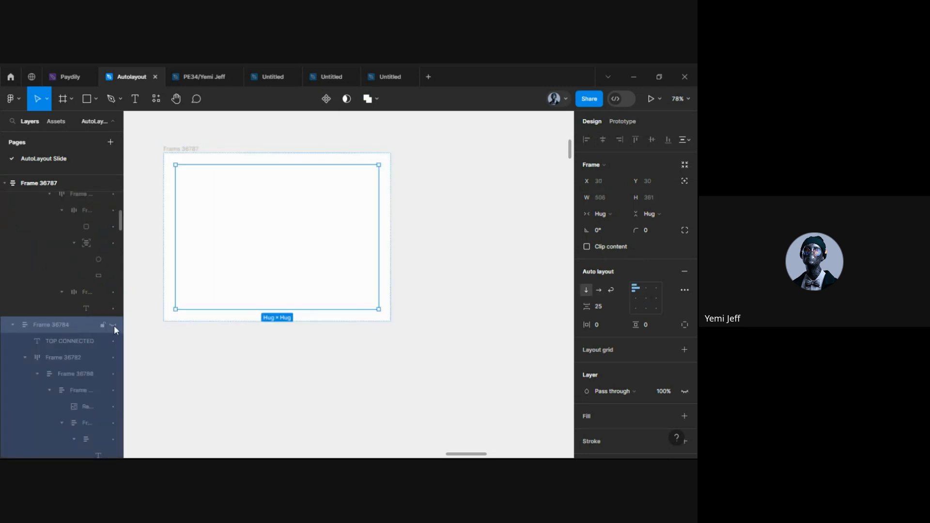
left_click(114, 324)
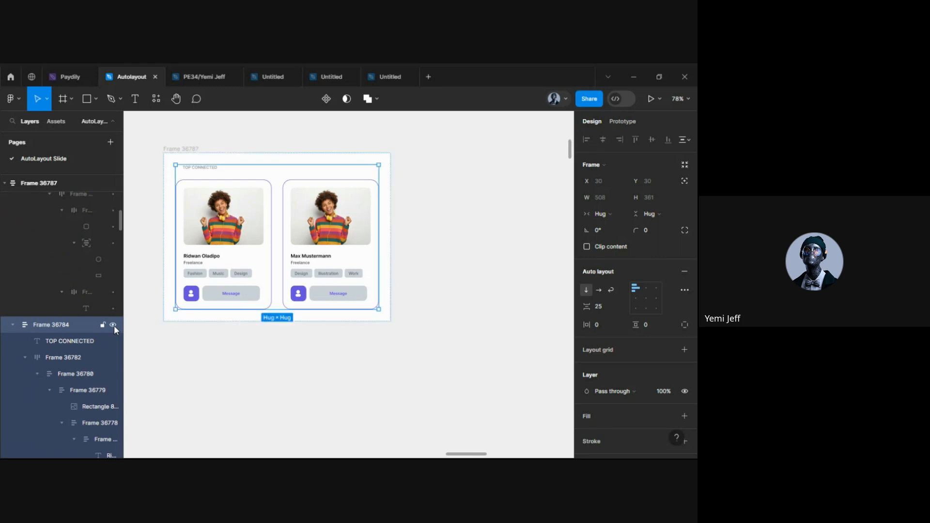
key("ctrl+z")
key("ctrl+z")
key("ctrl+z")
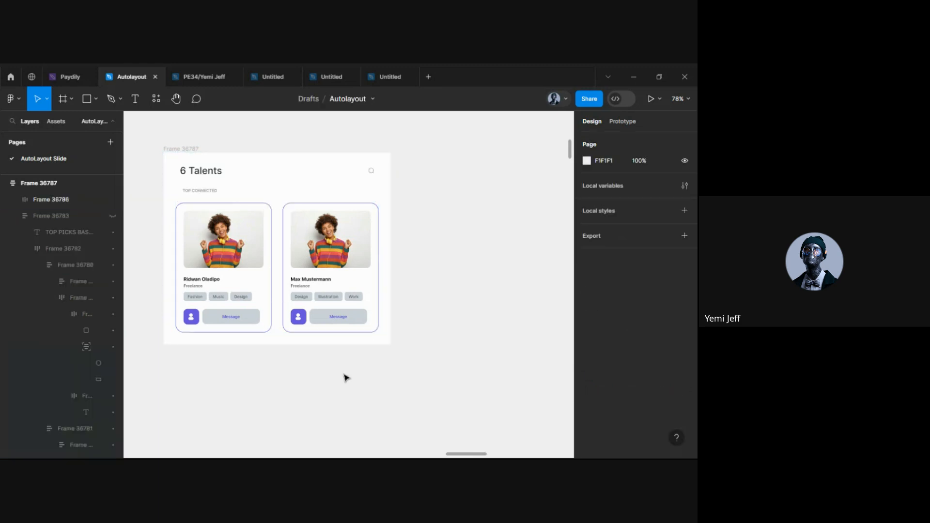
key("ctrl+z")
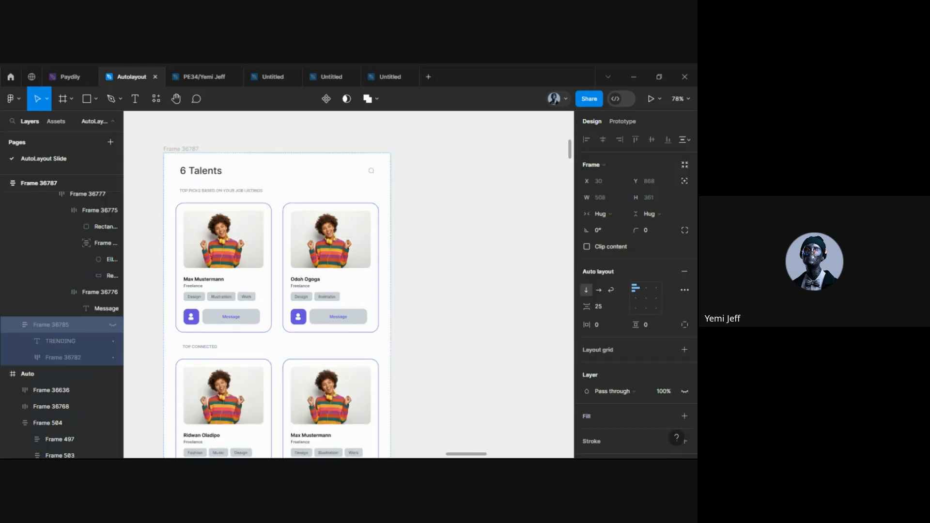
scroll(430, 383, "down", 5)
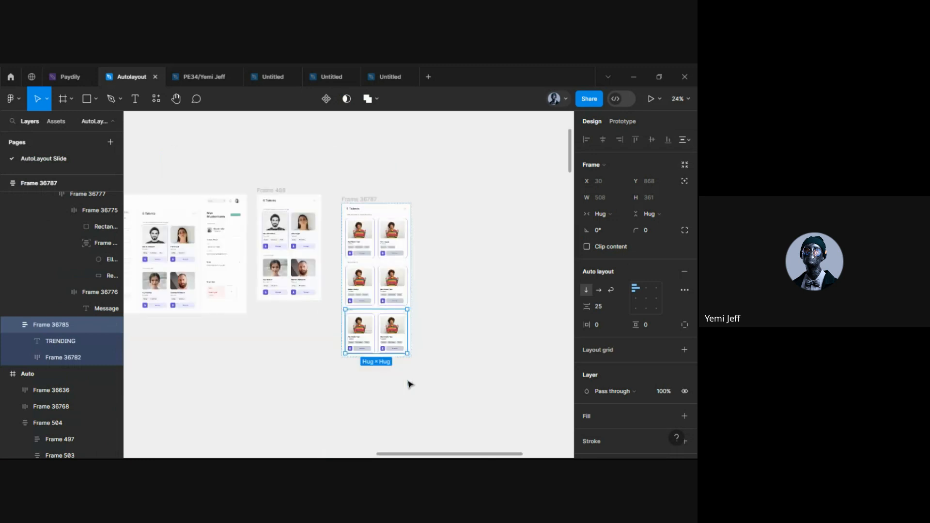
scroll(407, 332, "up", 3)
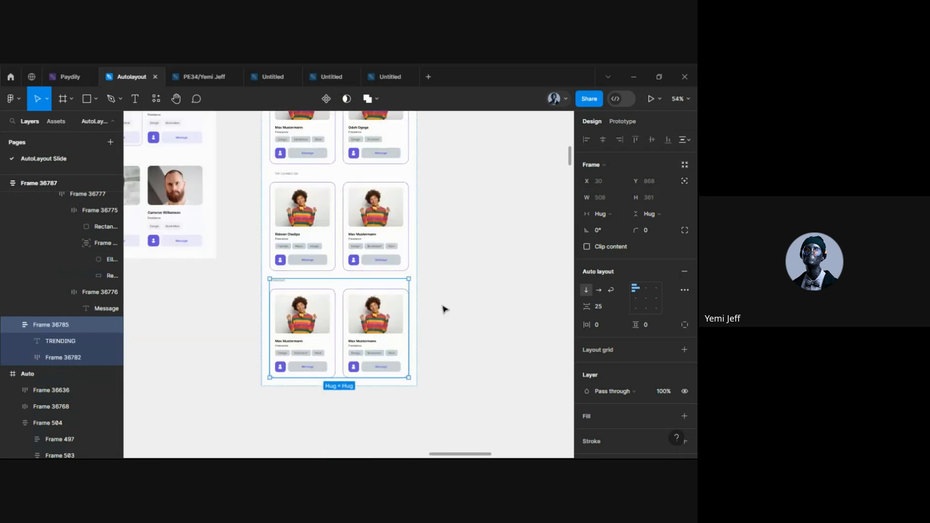
scroll(442, 307, "up", 2)
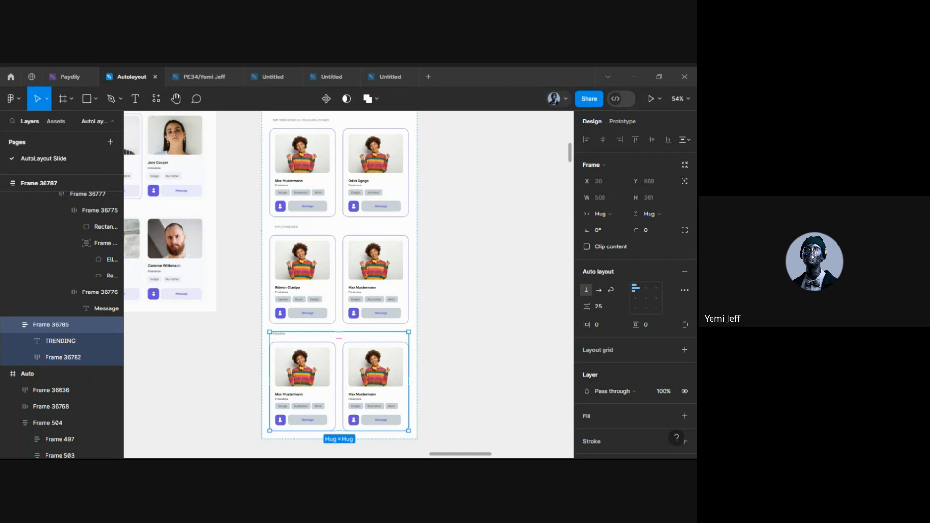
scroll(287, 312, "up", 5)
scroll(287, 312, "up", 5)
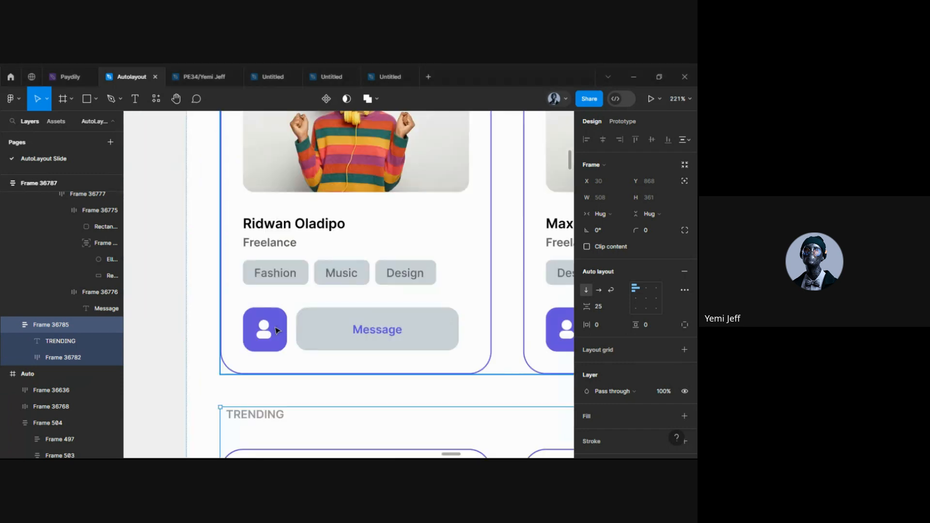
left_click(330, 323)
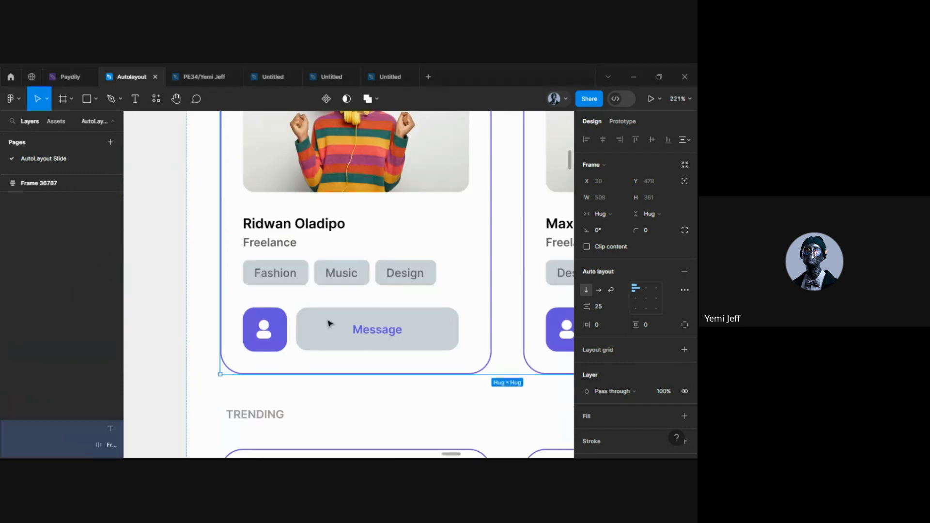
double_click(258, 320)
double_click(257, 320)
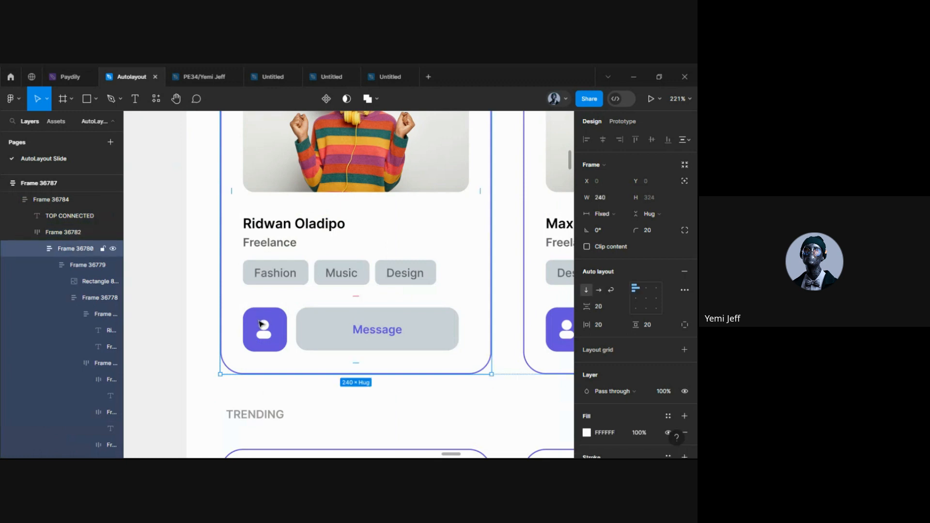
double_click(261, 322)
double_click(266, 324)
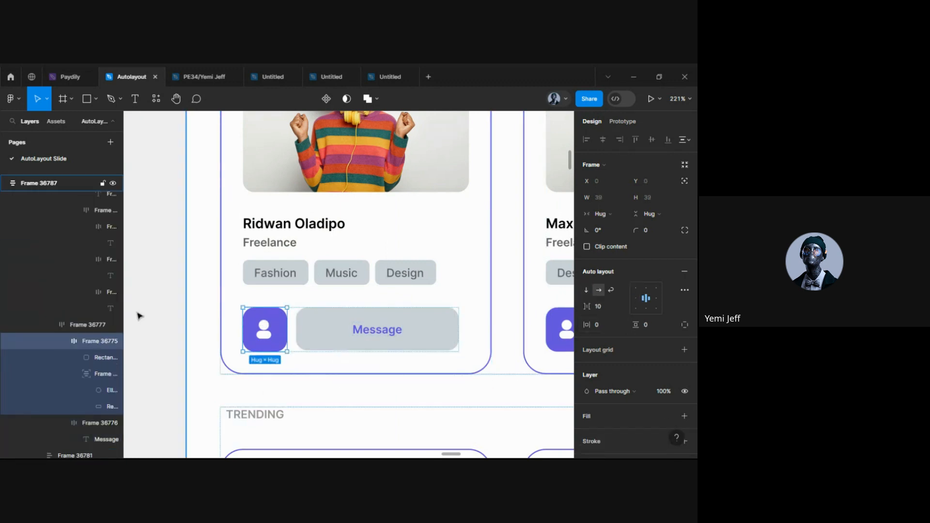
left_click(114, 340)
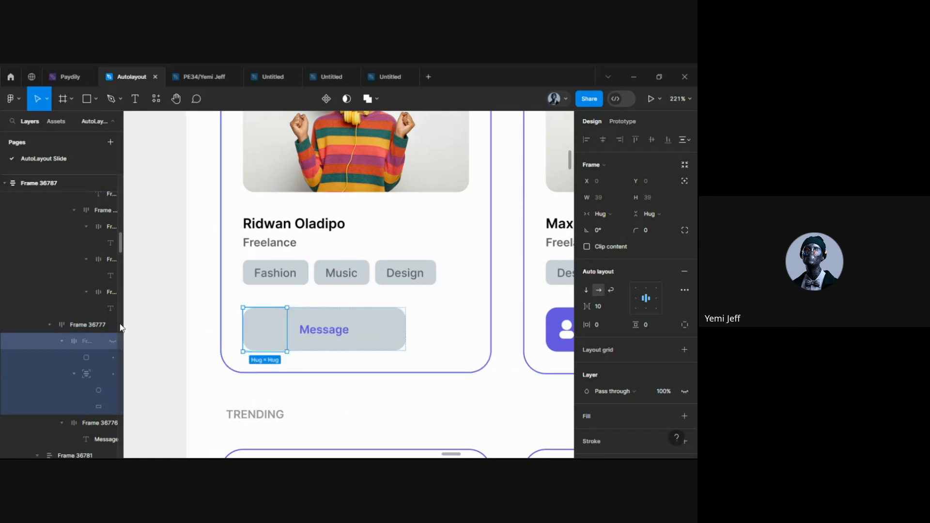
left_click(113, 341)
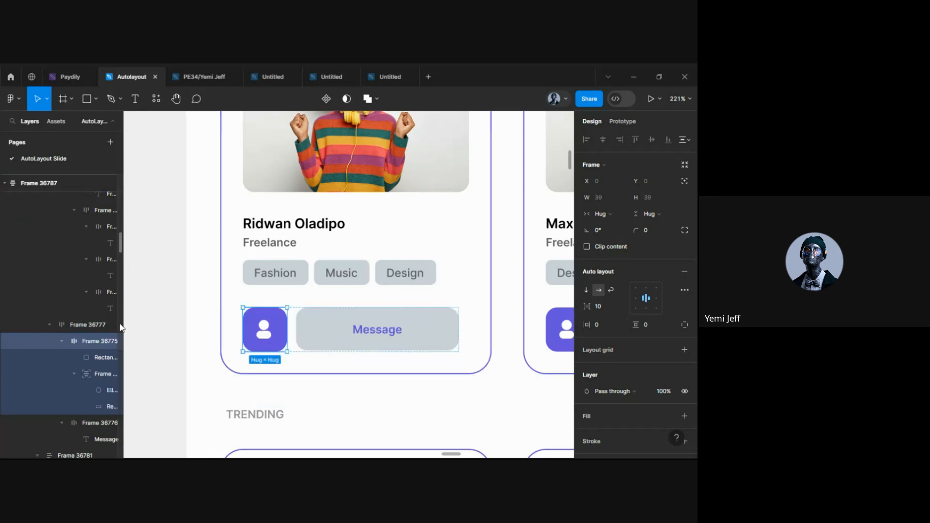
left_click(299, 381)
scroll(298, 381, "down", 2)
left_click(224, 324)
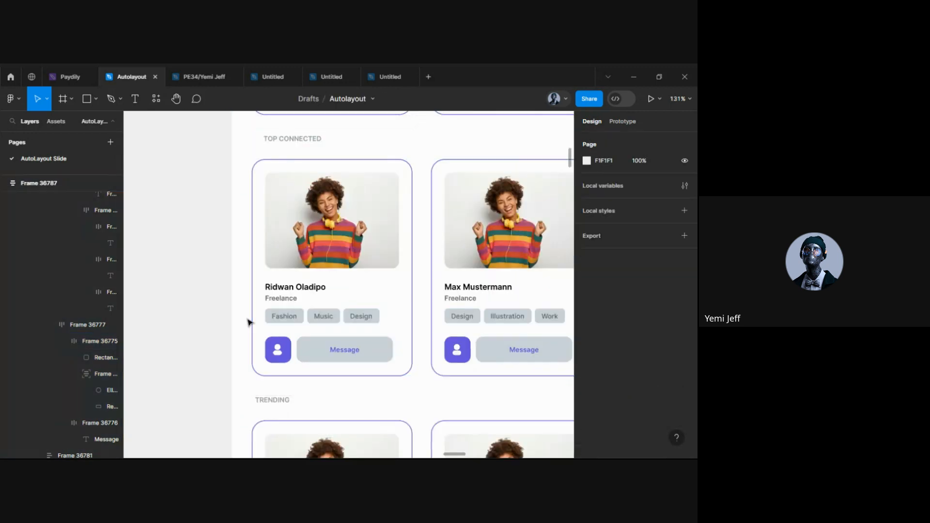
scroll(247, 322, "down", 3)
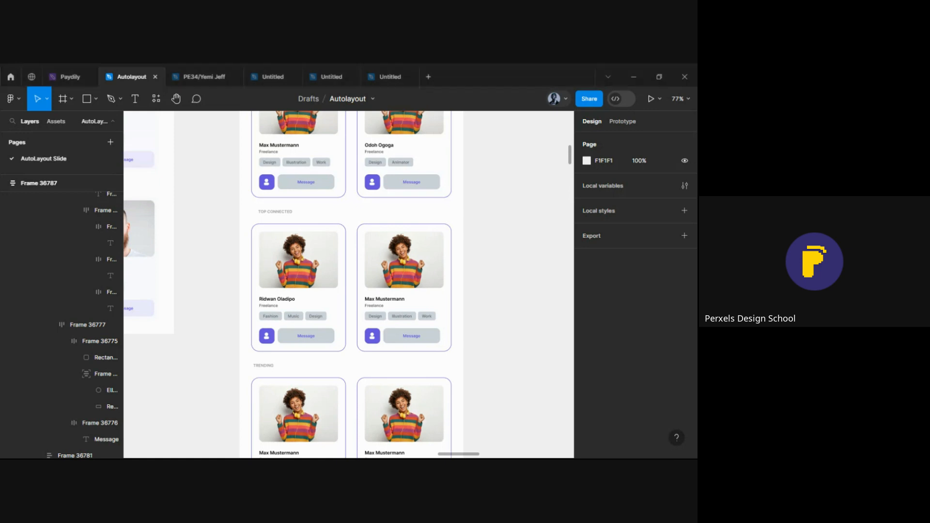
Select a profile card's photo and zoom and pan around the canvas
left_click(419, 266)
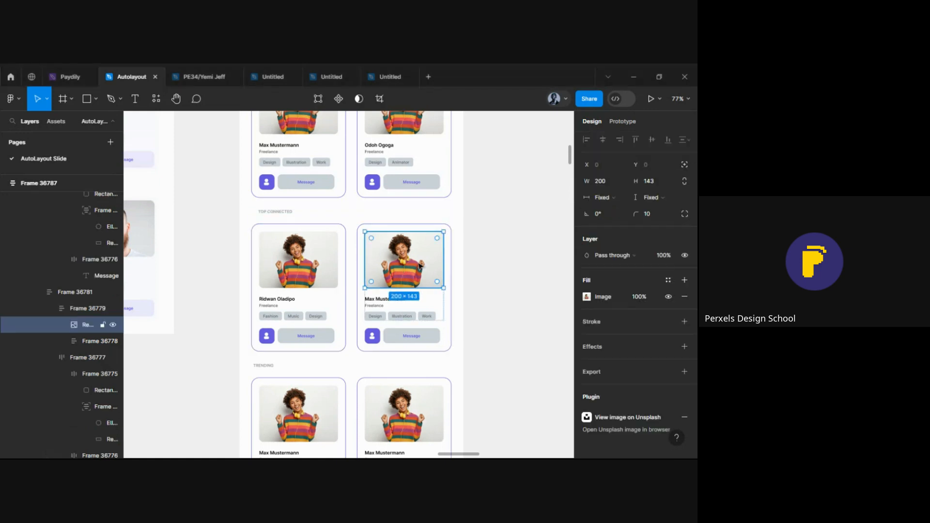
scroll(410, 295, "down", 4)
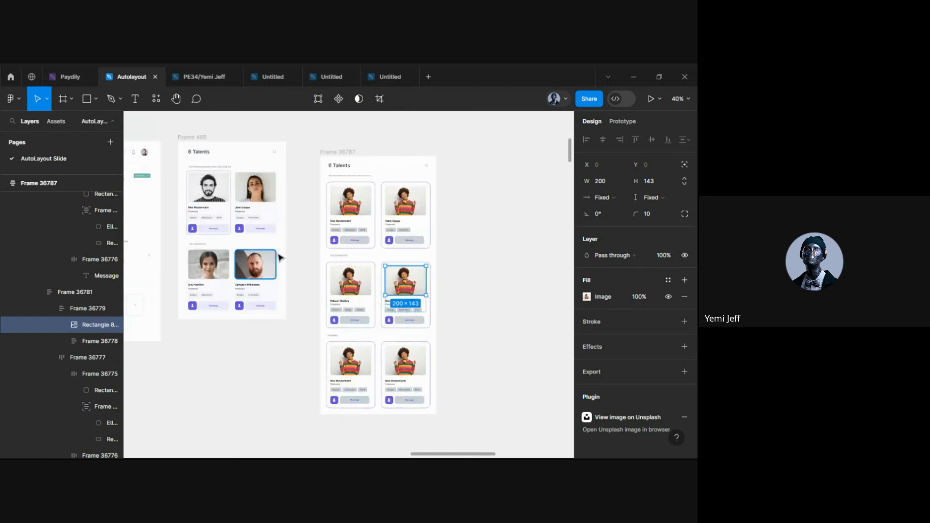
scroll(280, 258, "up", 5)
scroll(243, 149, "up", 3)
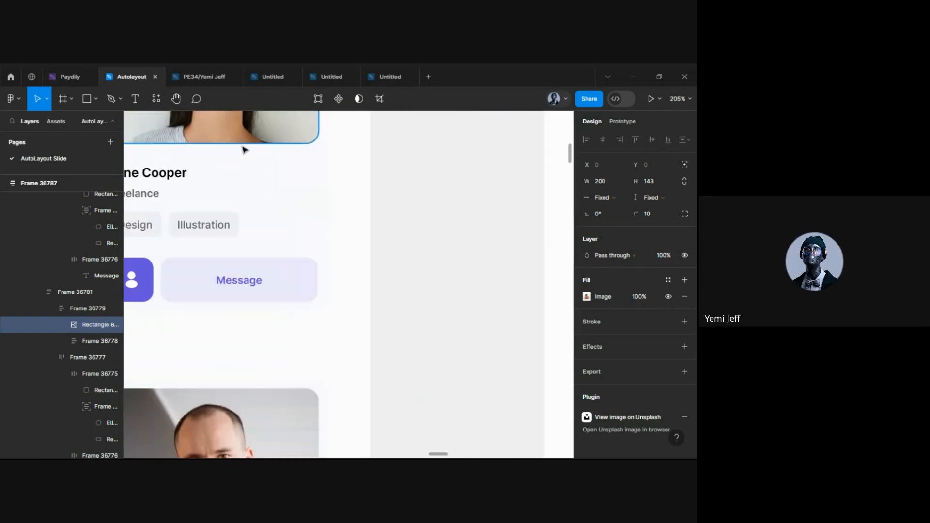
scroll(243, 150, "down", 5)
scroll(342, 249, "right", 3)
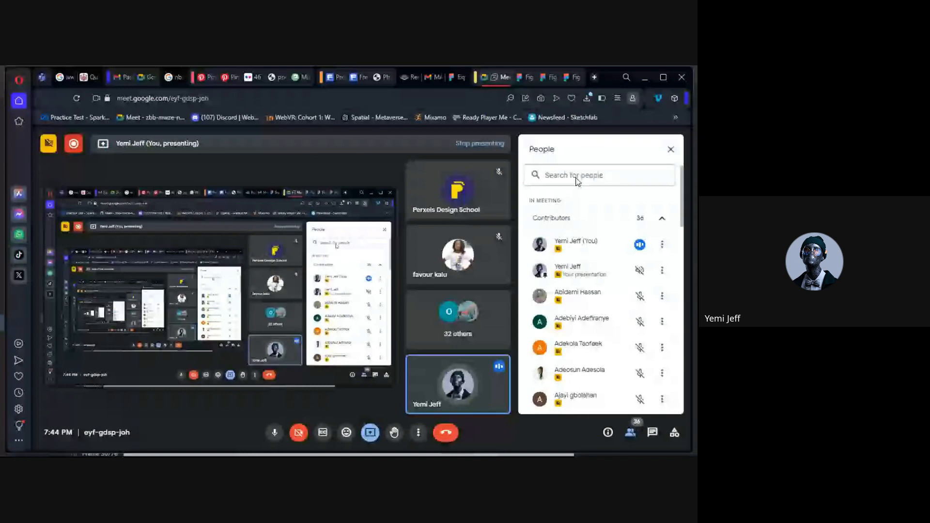
Search Pexels for 'guy' and open the smiling man-with-glasses photo
left_click(594, 77)
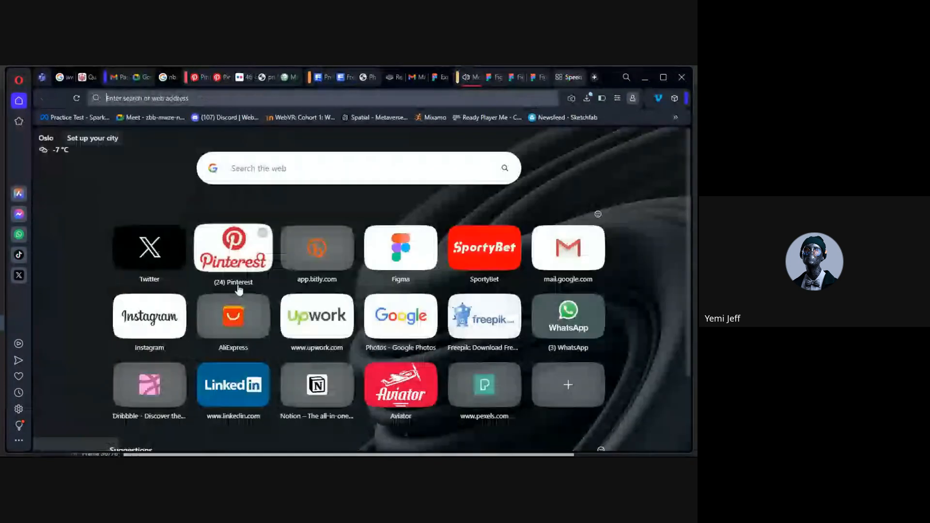
scroll(417, 245, "up", 3)
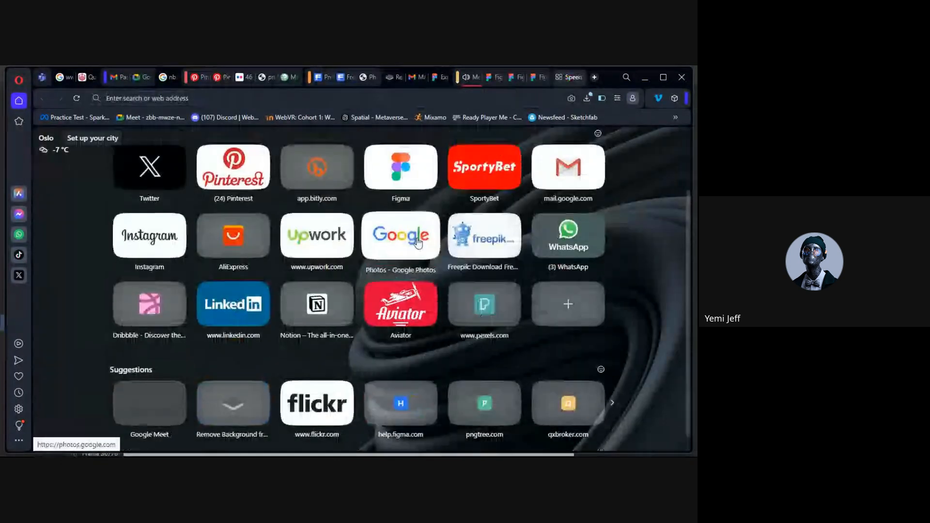
scroll(535, 276, "down", 1)
scroll(535, 276, "down", 2)
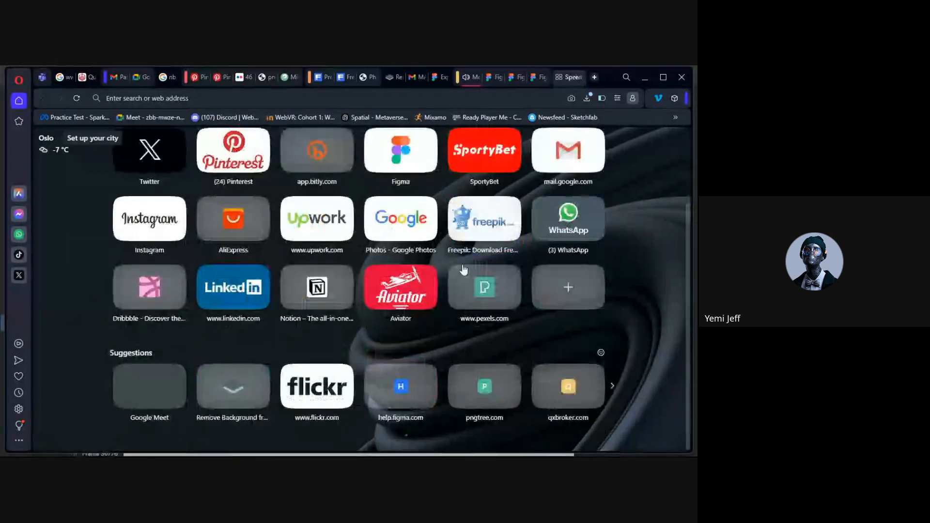
left_click(482, 280)
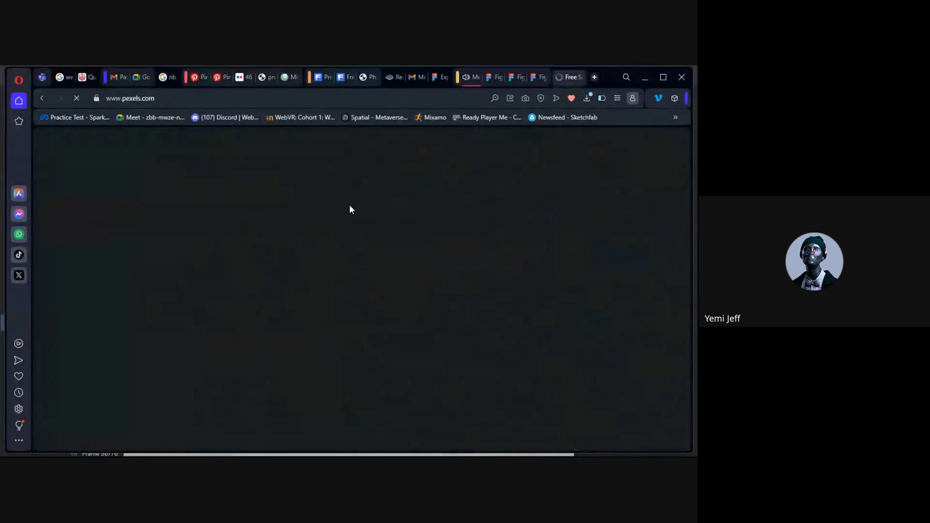
scroll(226, 390, "down", 5)
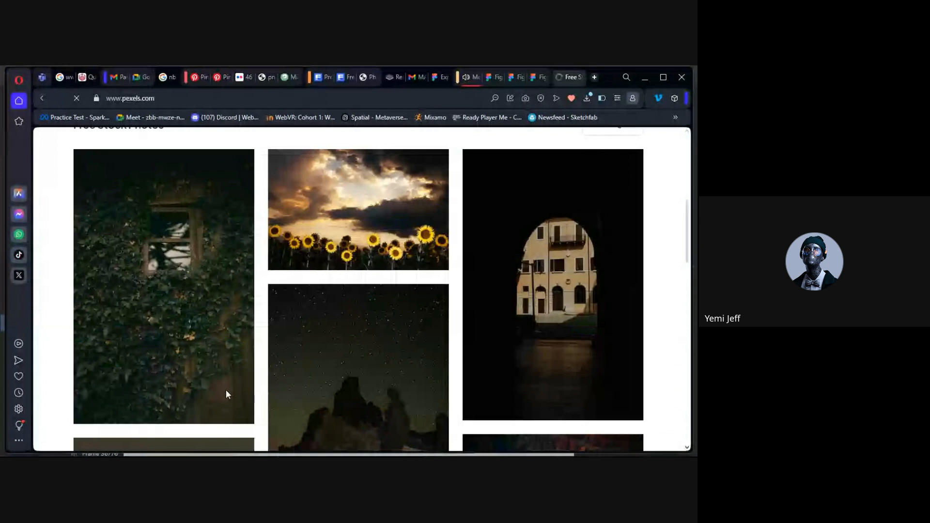
scroll(226, 394, "up", 5)
left_click(336, 270)
type("gu")
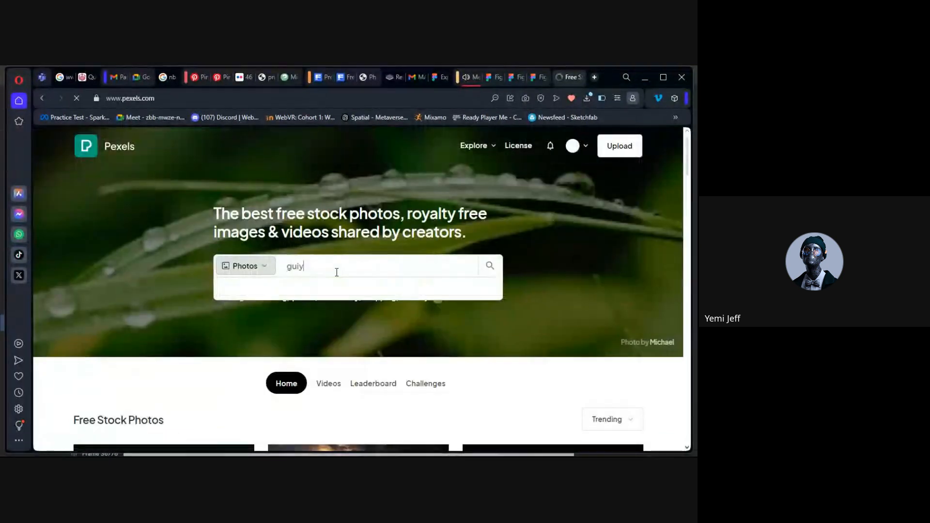
type("y")
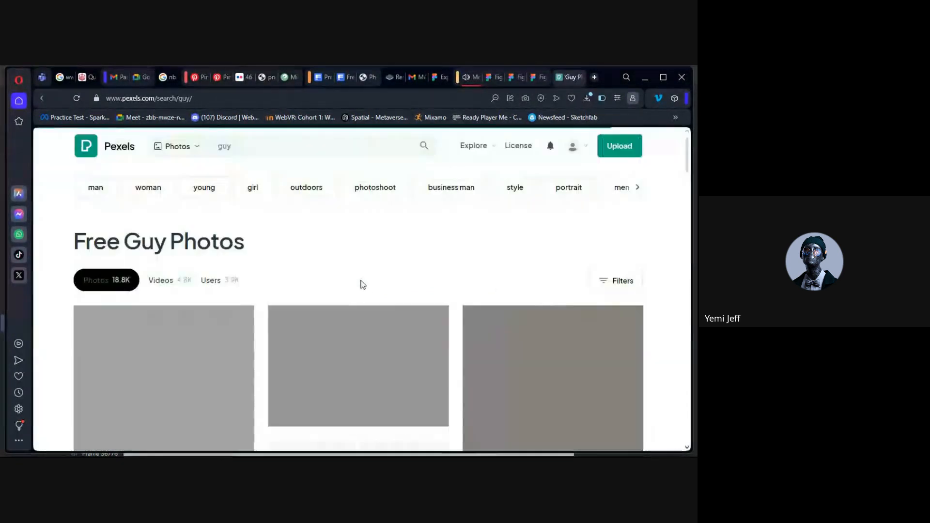
scroll(326, 384, "down", 3)
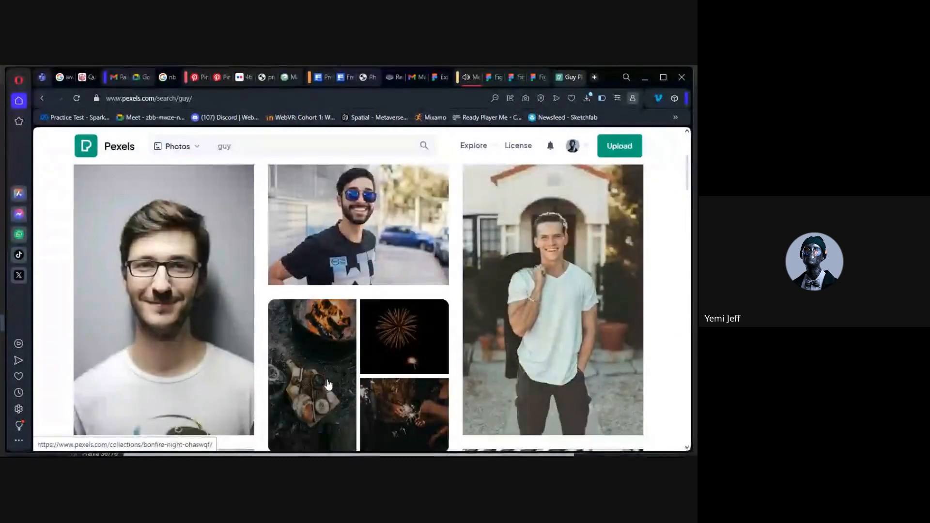
scroll(327, 379, "down", 3)
scroll(220, 363, "up", 5)
left_click(220, 363)
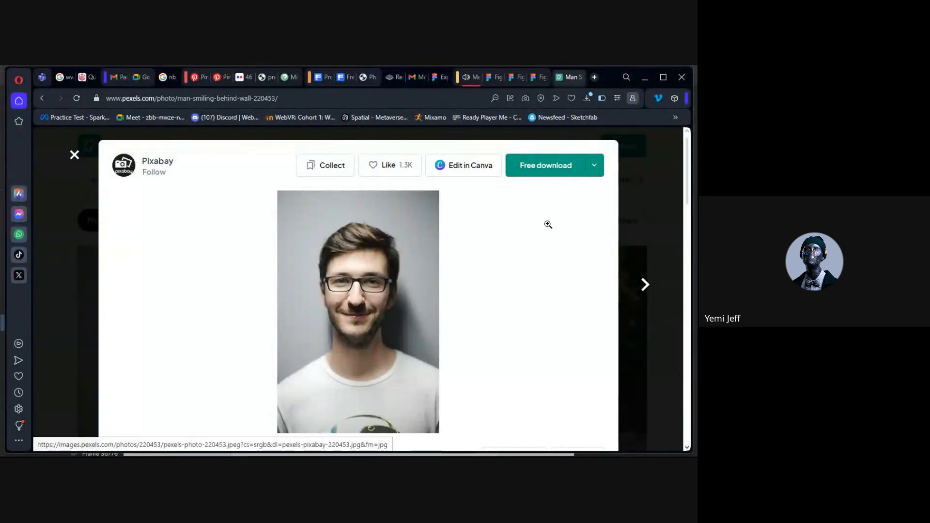
Copy the man-with-glasses photo to the clipboard
right_click(376, 289)
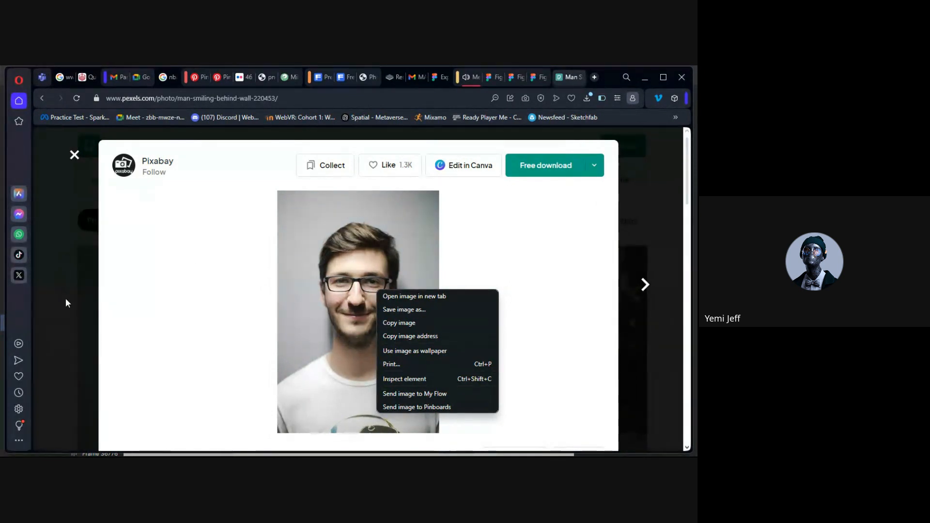
left_click(265, 250)
left_click(266, 250)
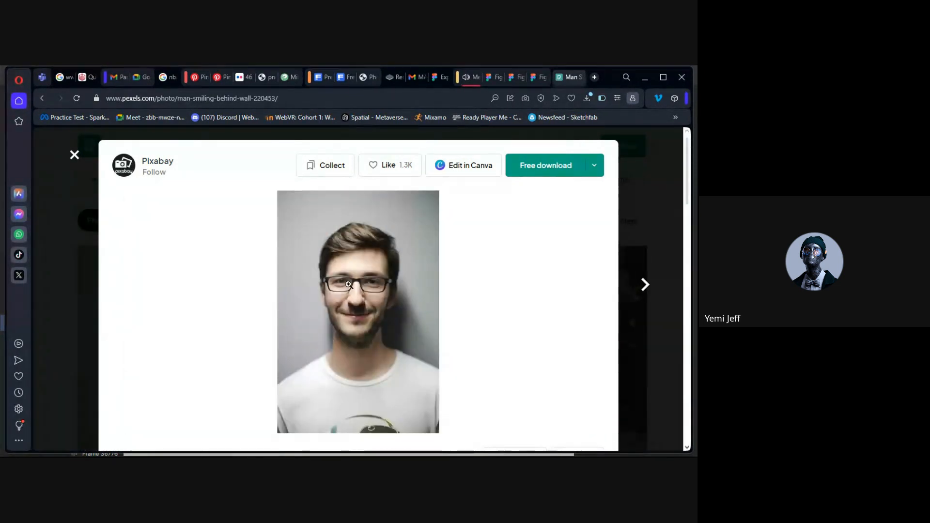
right_click(341, 327)
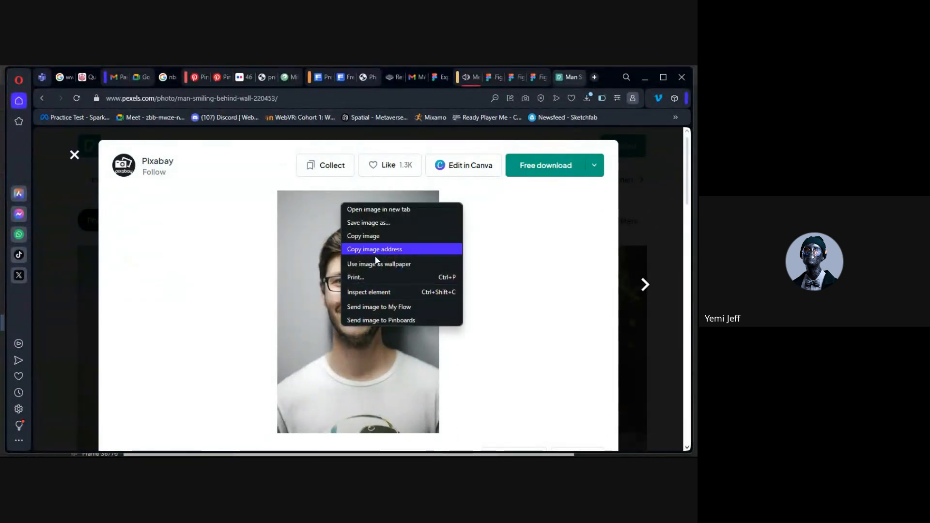
left_click(364, 237)
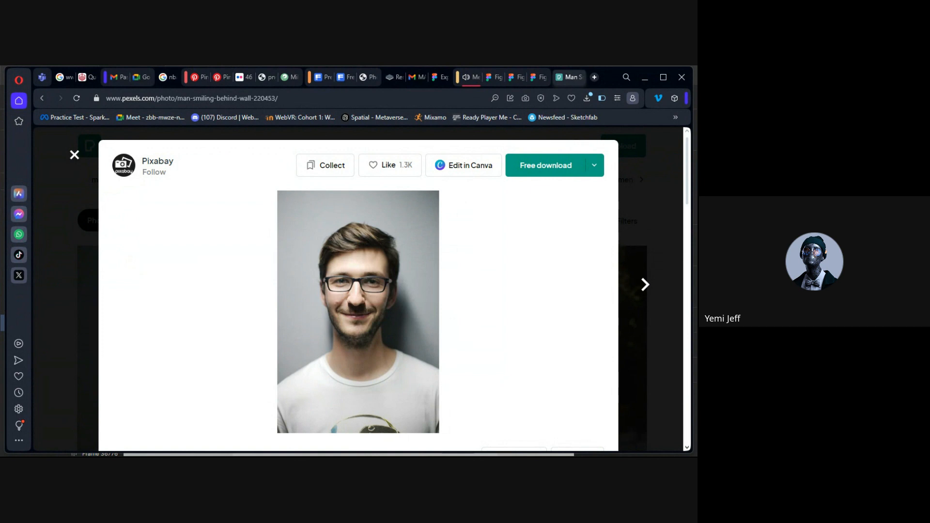
Paste the copied man-with-glasses photo into the Max Mustermann card's image rectangle
left_click(338, 445)
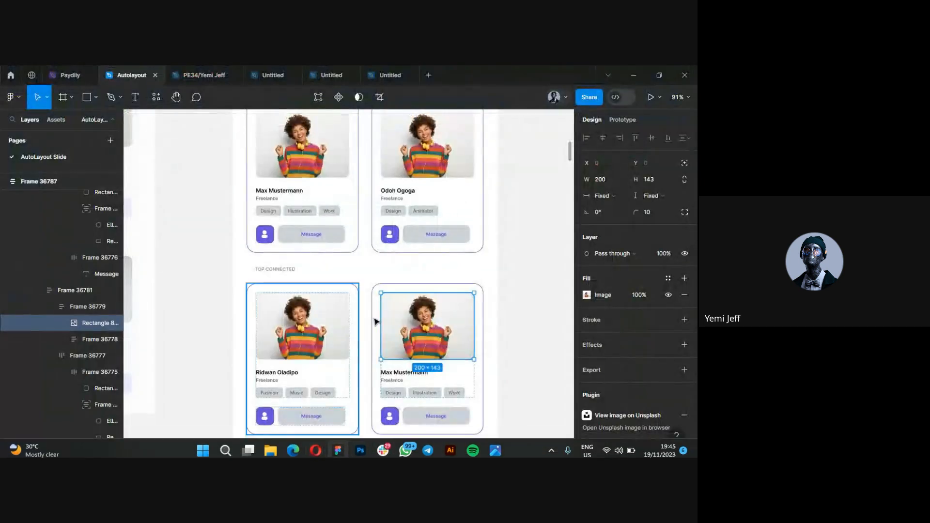
left_click(539, 328)
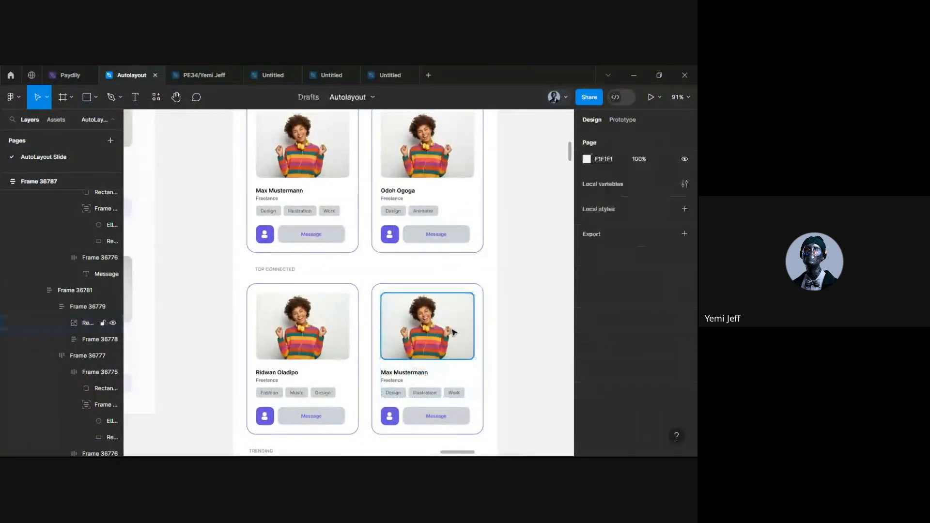
scroll(451, 327, "up", 5)
left_click(409, 329)
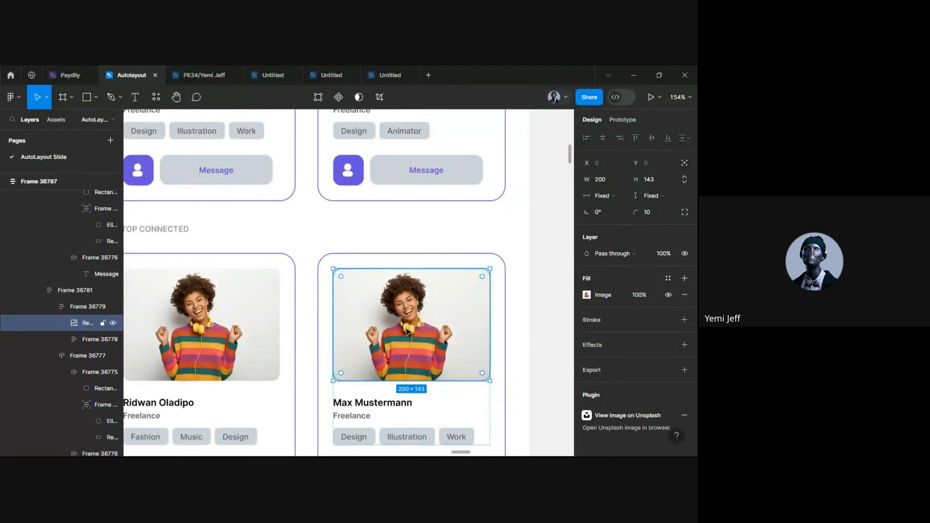
key("ctrl+v")
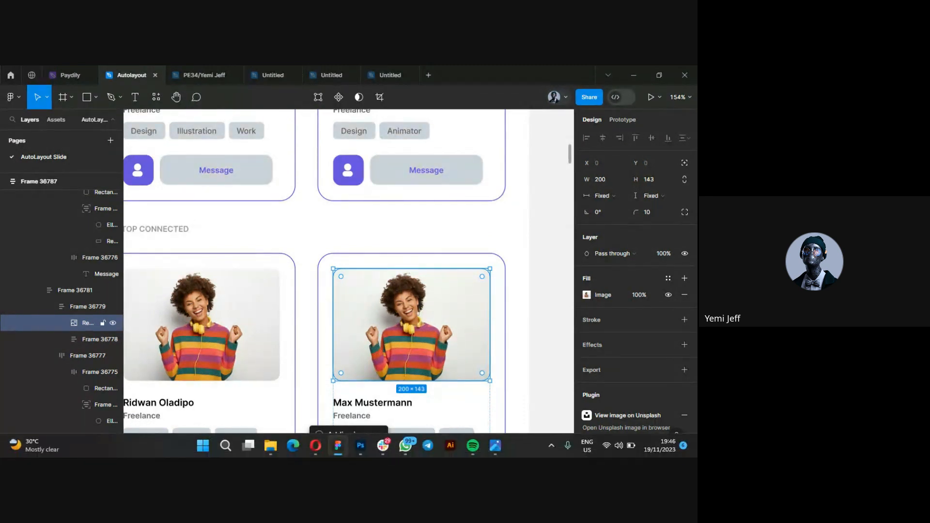
mouse_move(406, 446)
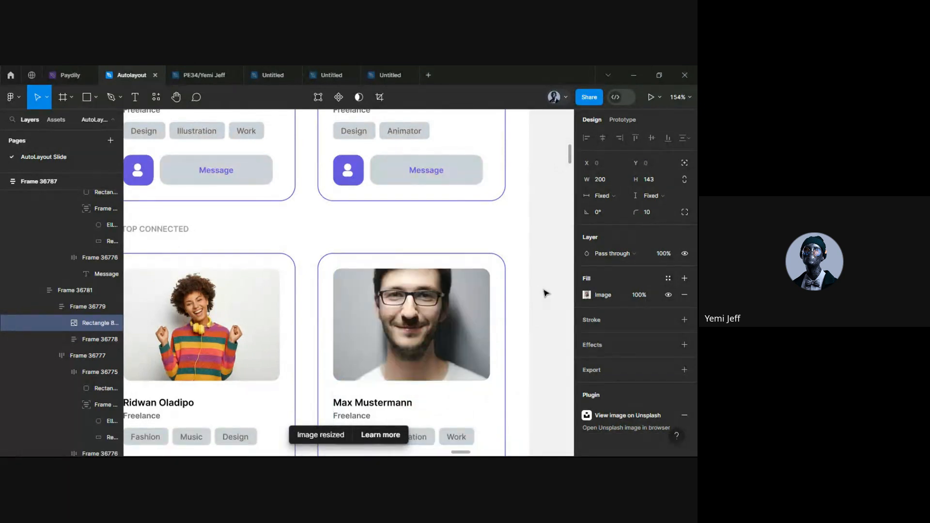
scroll(391, 355, "down", 3)
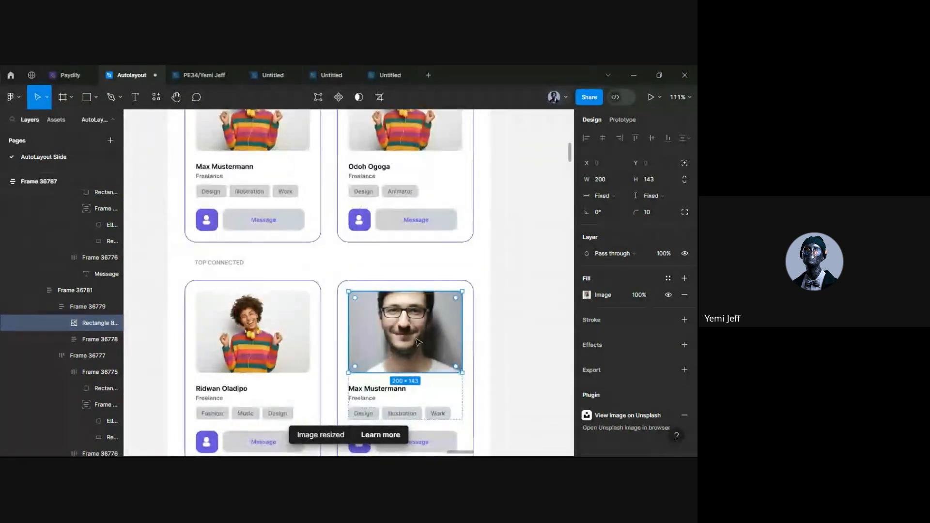
scroll(386, 345, "up", 3)
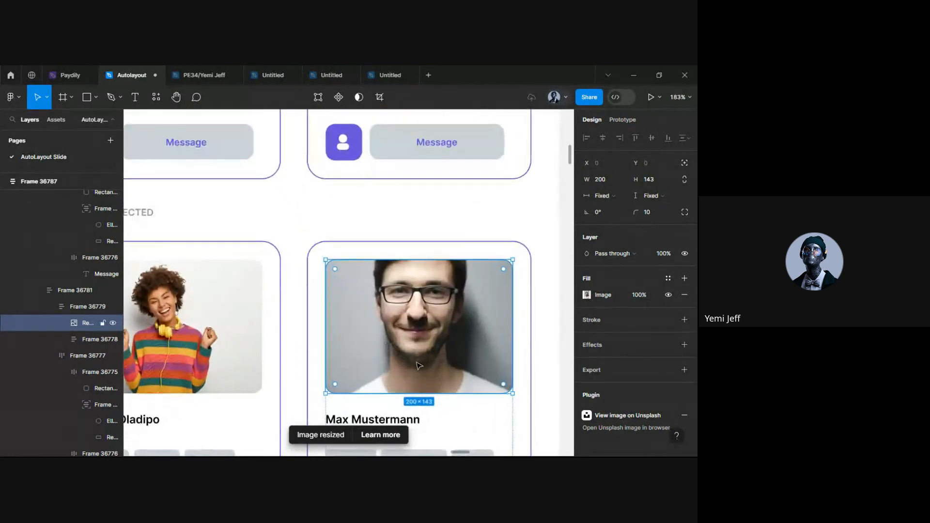
scroll(382, 334, "up", 4)
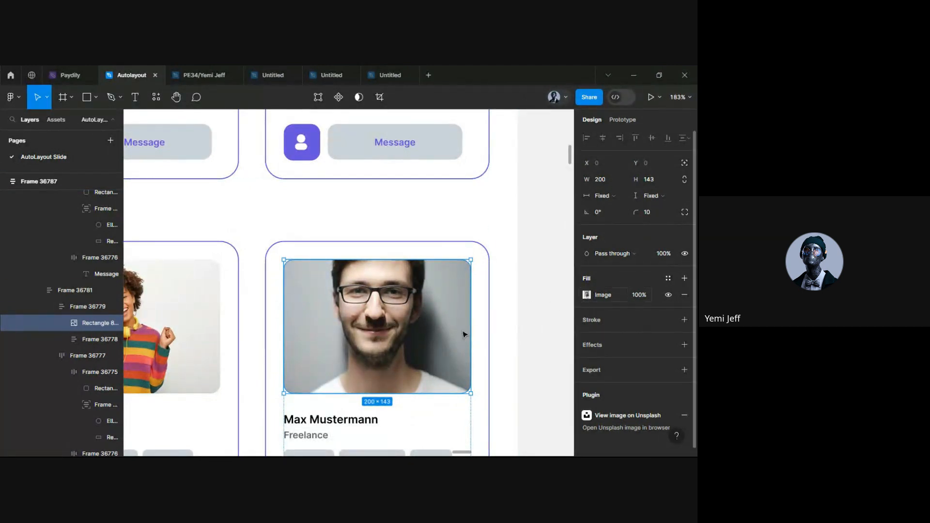
Switch the photo's fill to Crop mode and drag the image down within its frame
left_click(586, 294)
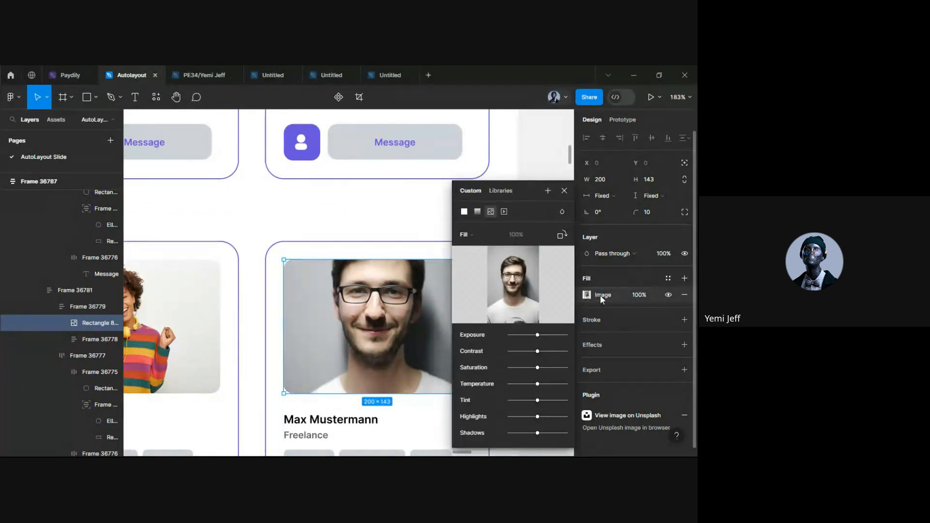
left_click(482, 239)
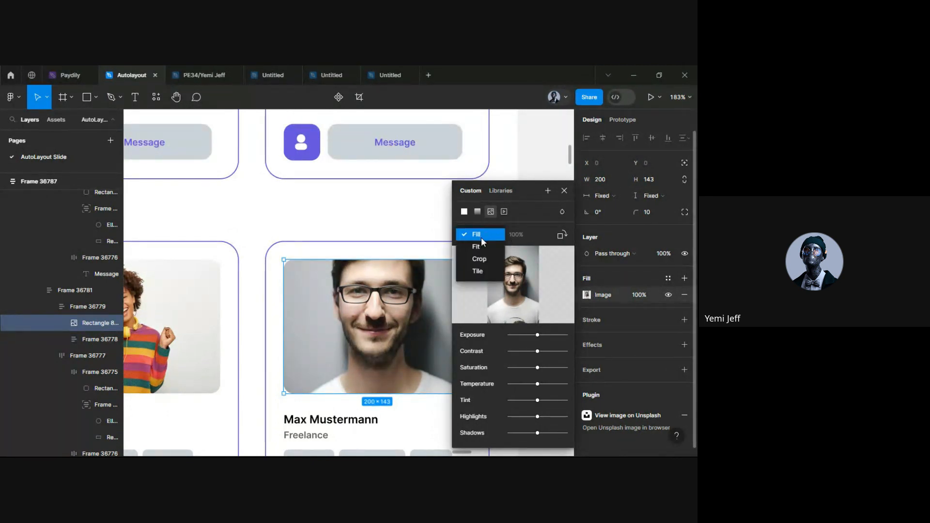
left_click(480, 259)
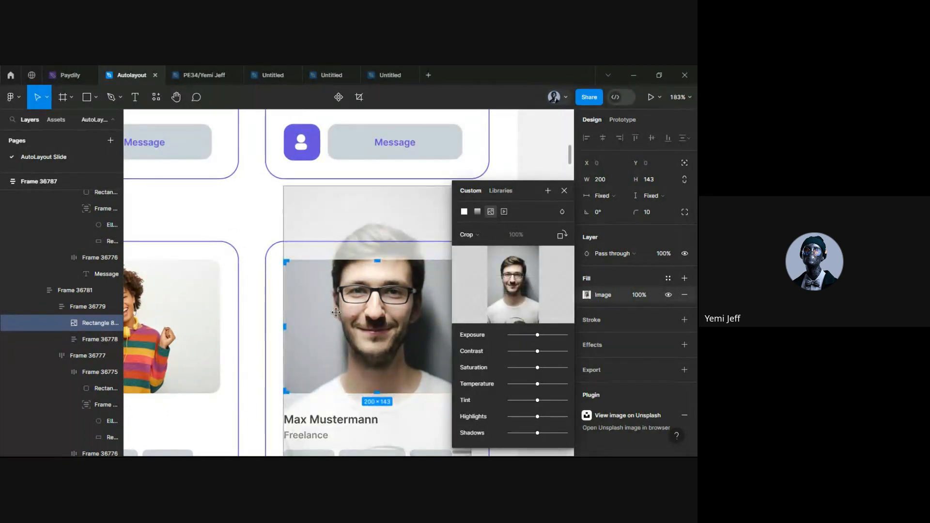
scroll(335, 312, "right", 3)
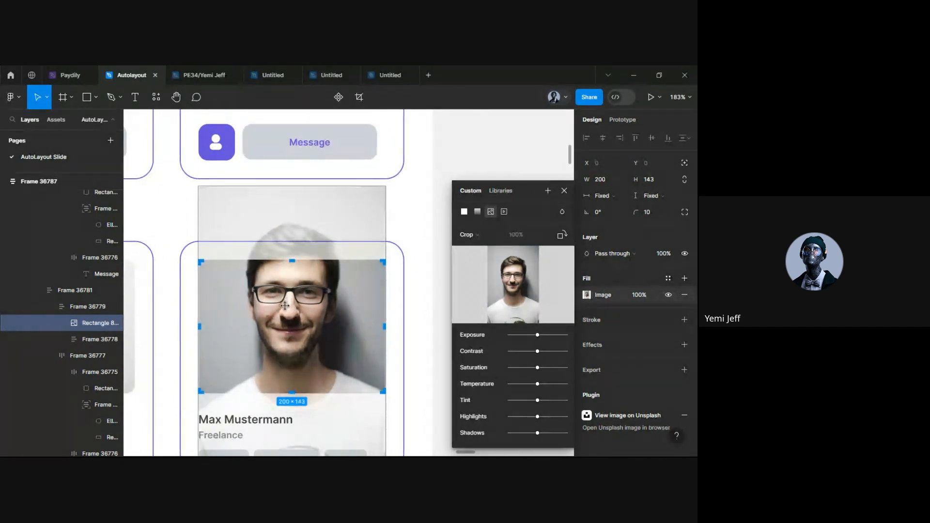
left_click_drag(285, 306, 285, 336)
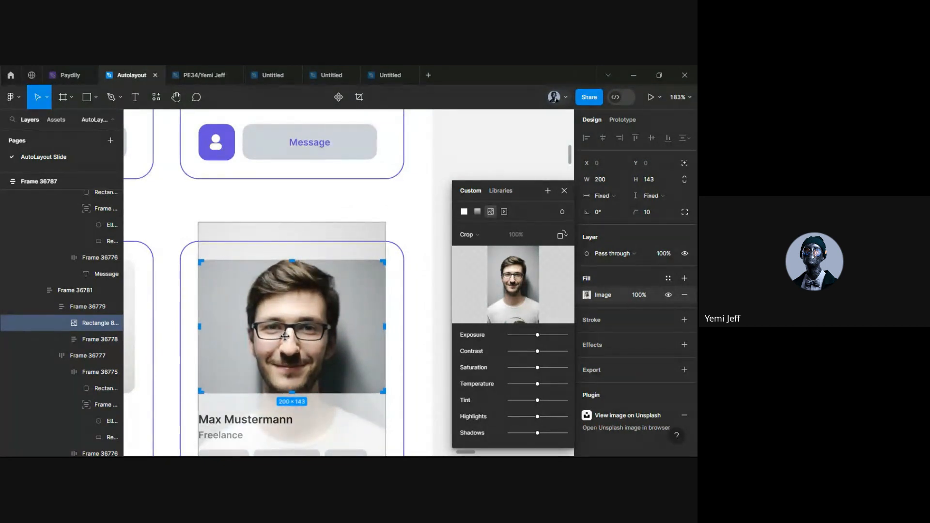
key("Escape")
left_click(431, 233)
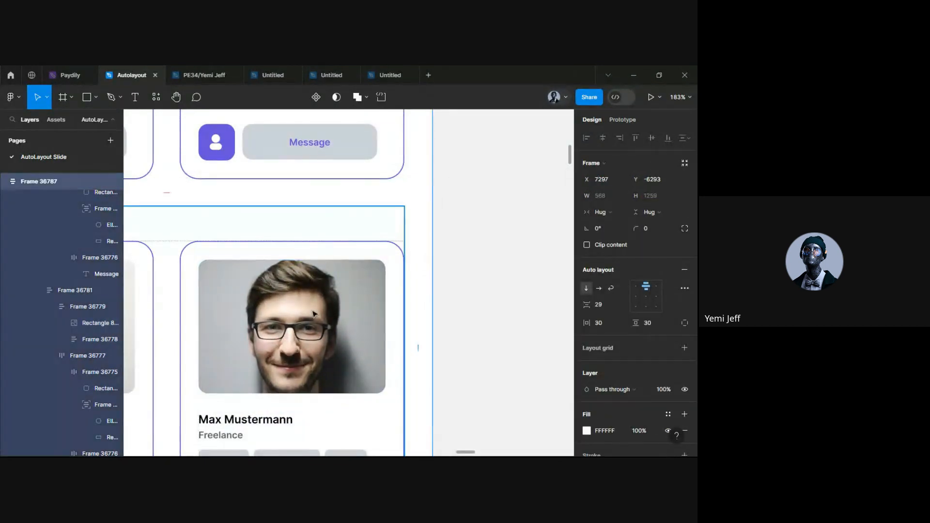
Adjust the crop from its corner so the man's face sits centred, then deselect
scroll(302, 320, "down", 5)
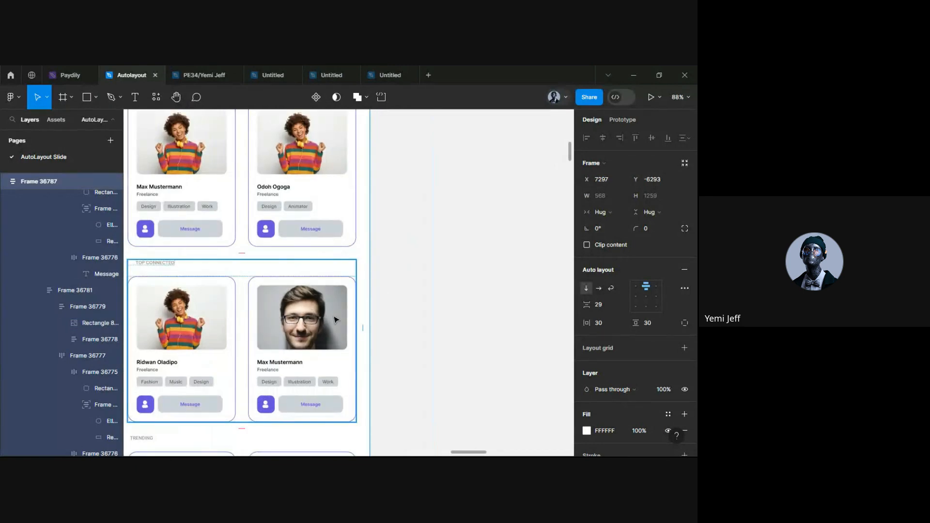
scroll(283, 323, "up", 3)
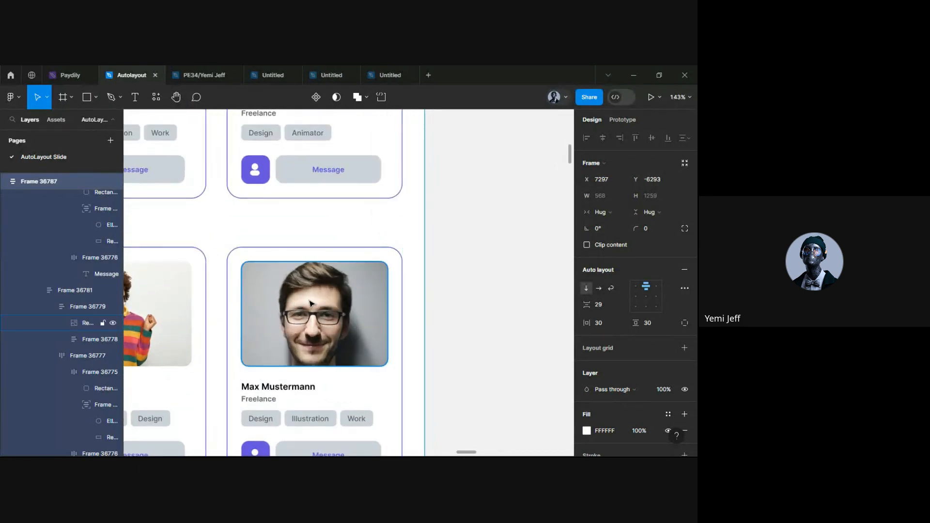
double_click(325, 306)
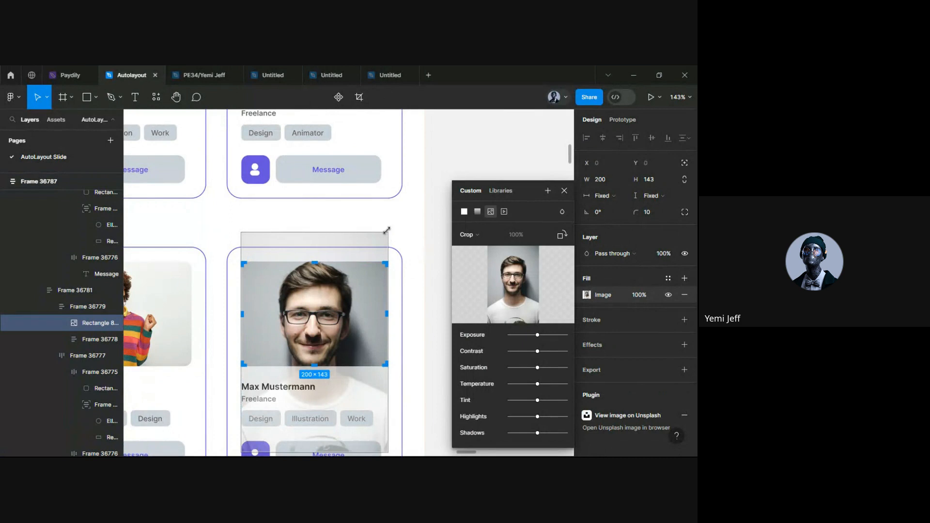
left_click_drag(393, 225, 369, 270)
key("Escape")
left_click(411, 225)
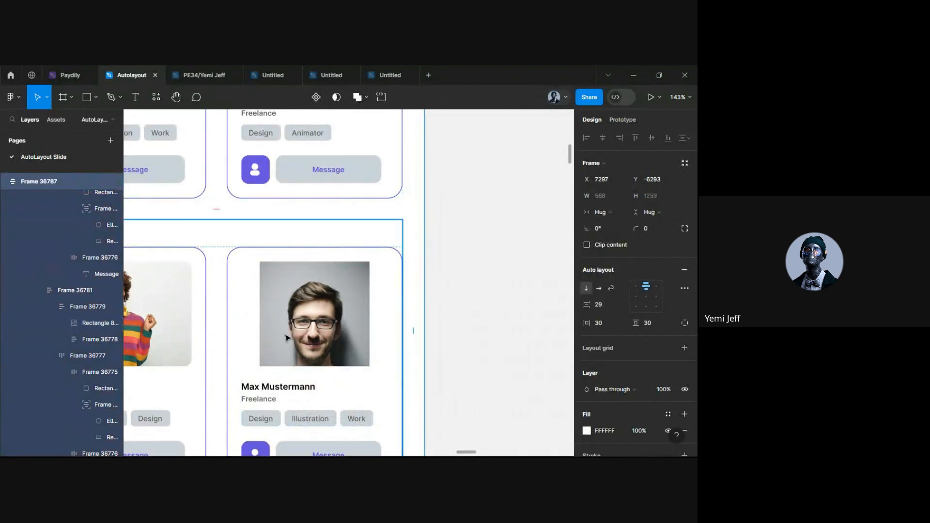
left_click(369, 324)
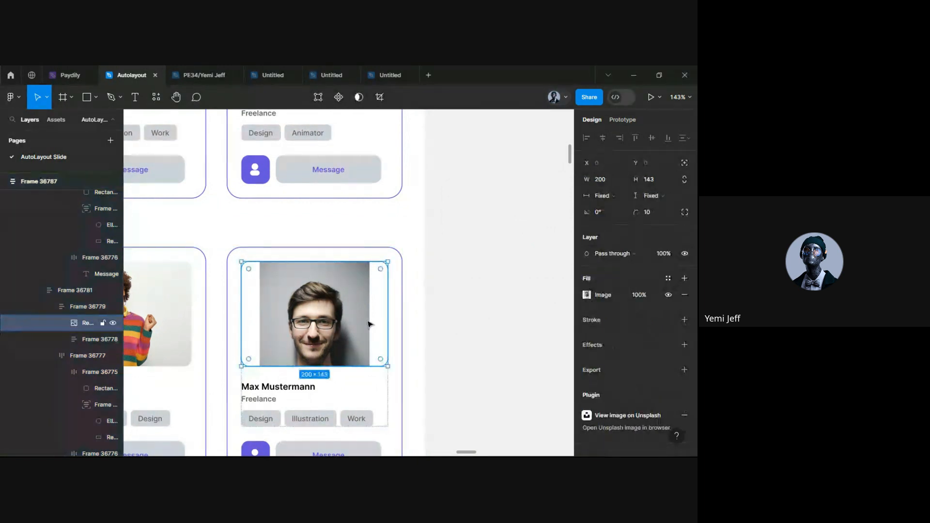
double_click(368, 322)
left_click(402, 319)
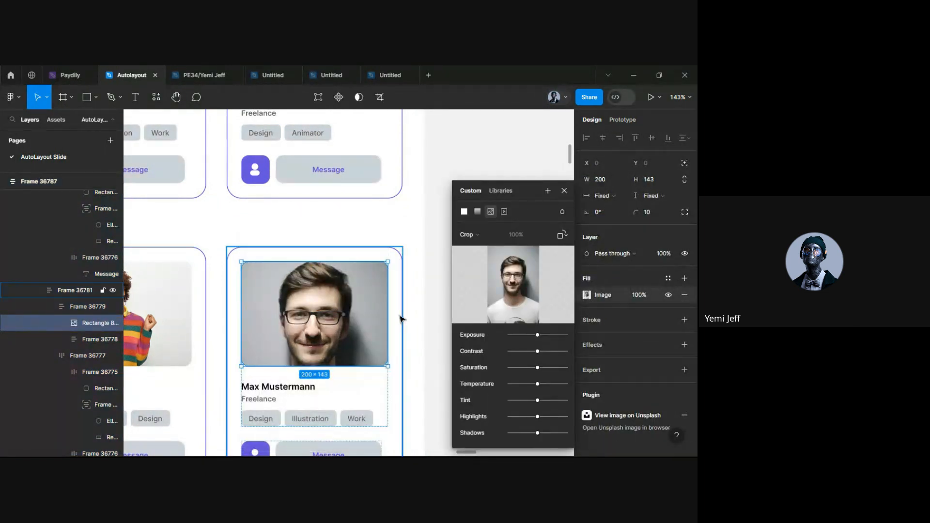
left_click(410, 316)
scroll(350, 326, "down", 5)
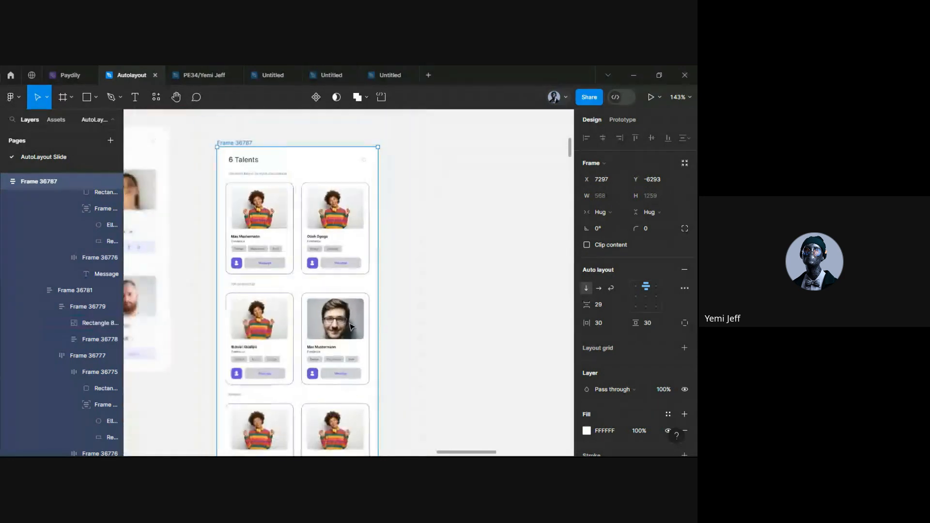
Copy the red-jacket young man photo from Pexels and return to Figma
mouse_move(292, 450)
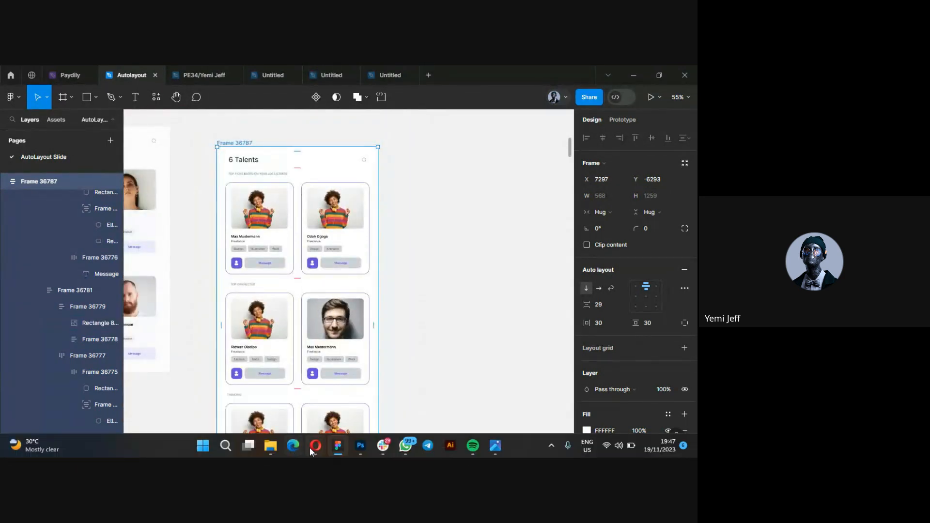
left_click(269, 409)
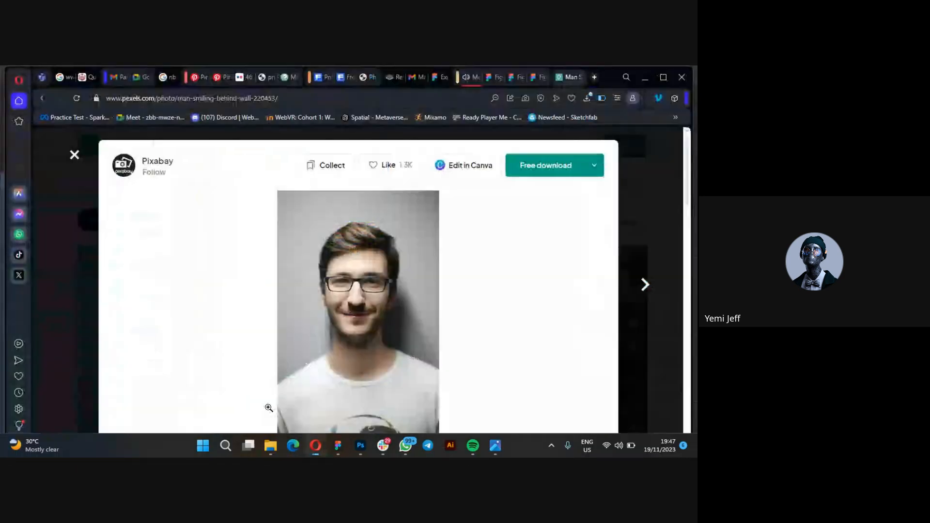
left_click(678, 215)
scroll(311, 377, "down", 3)
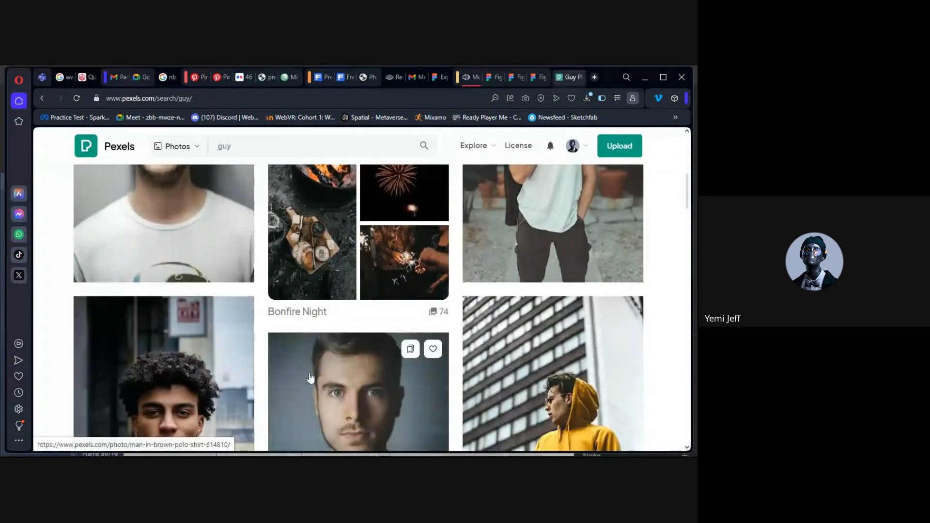
scroll(310, 377, "down", 3)
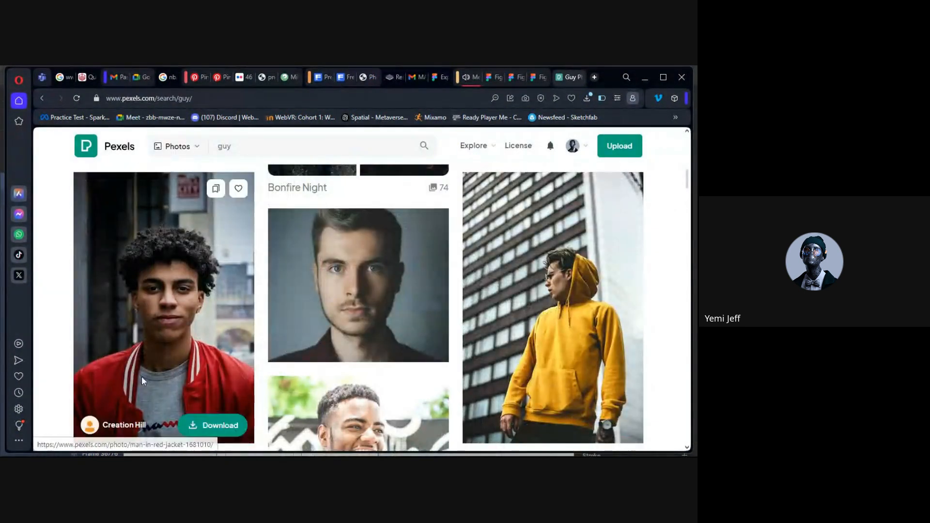
left_click(142, 381)
right_click(413, 294)
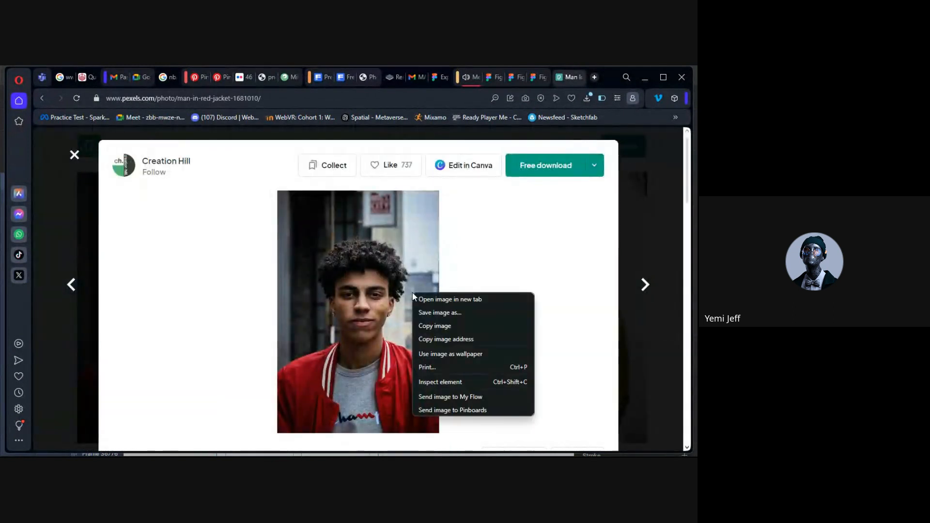
left_click(438, 329)
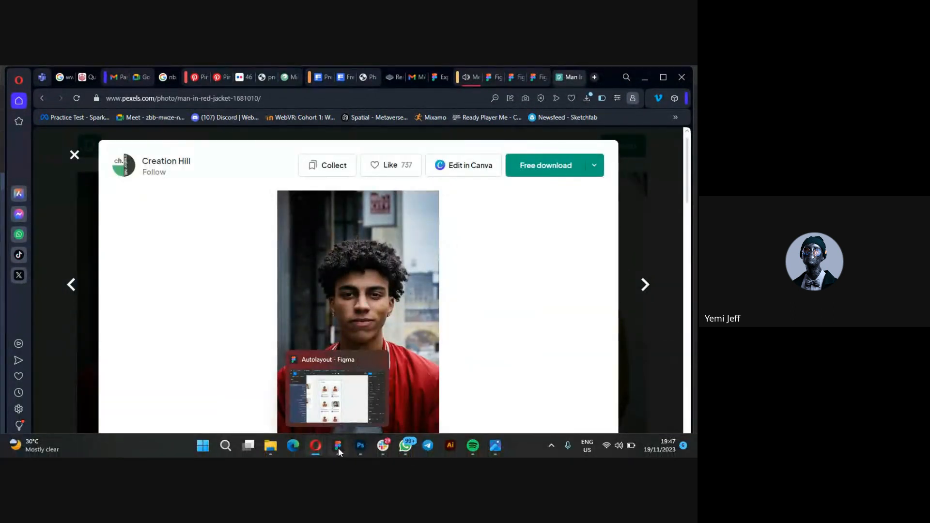
left_click(338, 447)
double_click(266, 318)
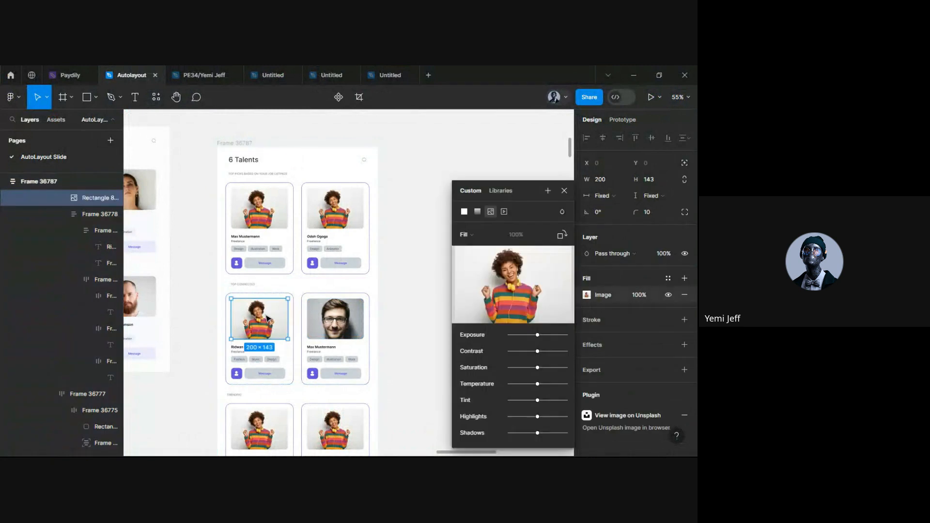
left_click(409, 315)
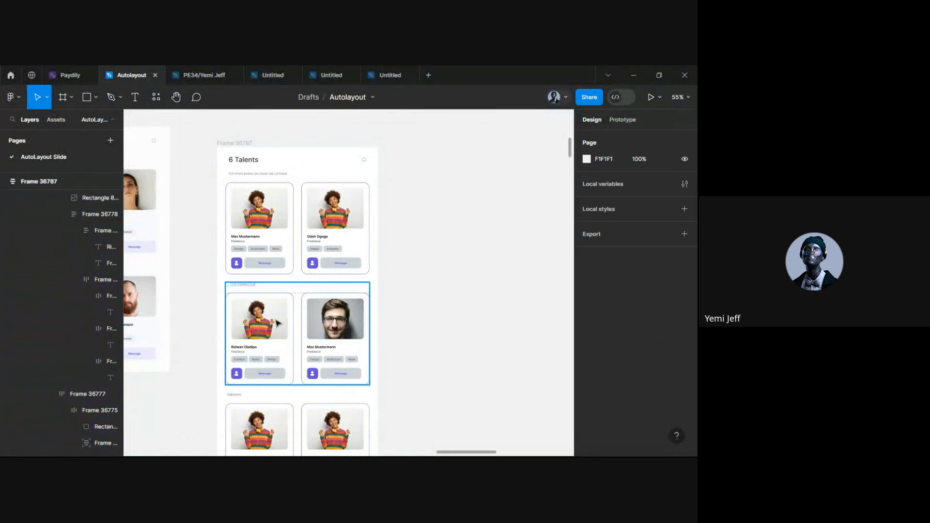
double_click(266, 327)
key("ctrl+v")
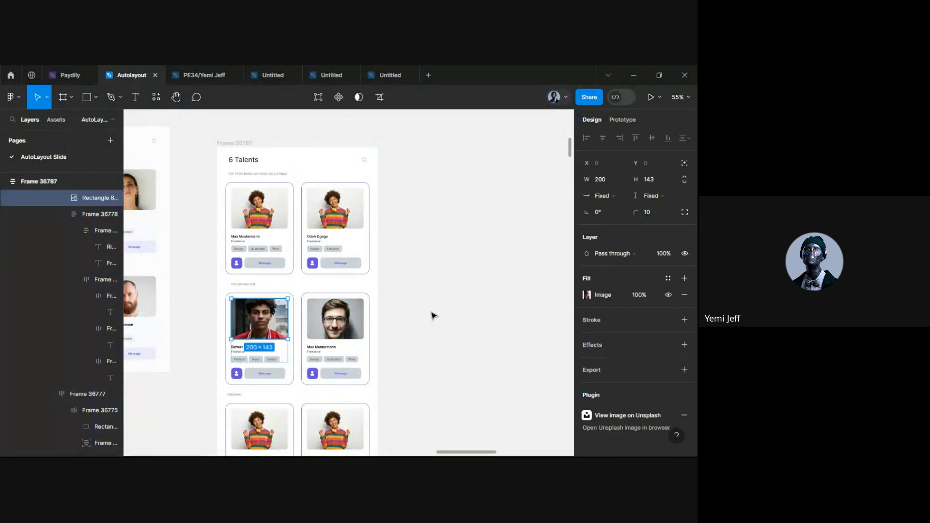
left_click(417, 317)
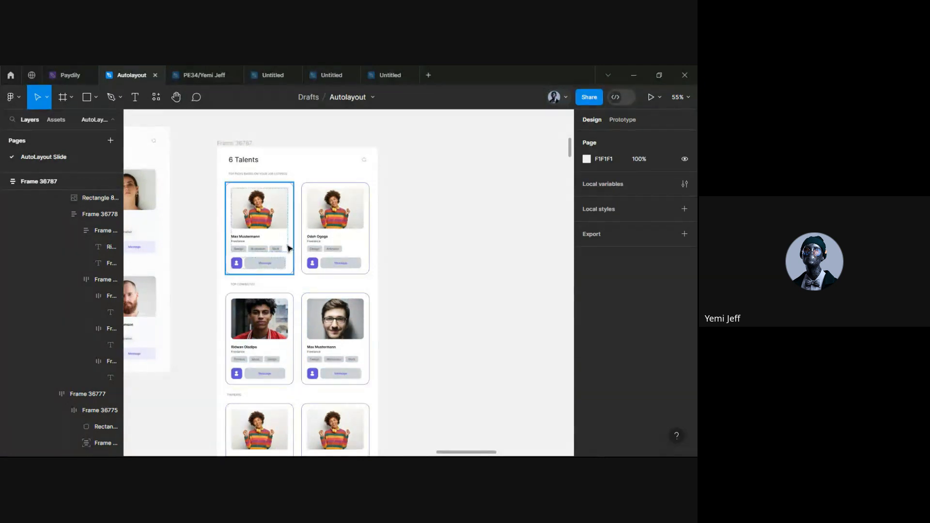
scroll(291, 247, "up", 5)
double_click(401, 207)
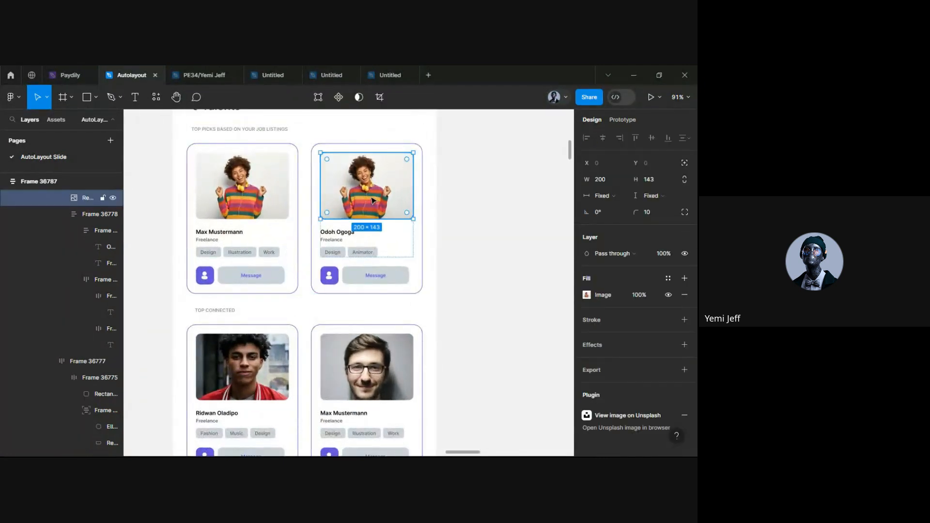
scroll(401, 208, "up", 2)
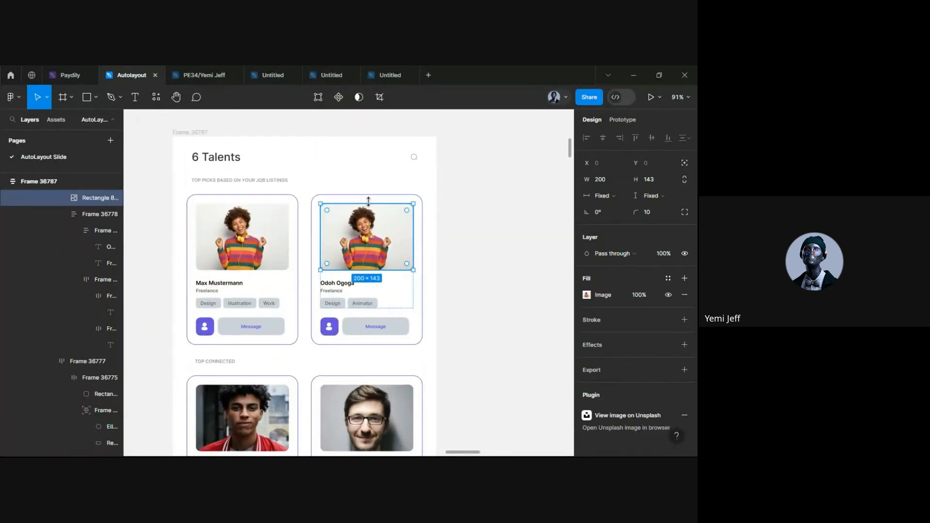
scroll(376, 240, "up", 1)
scroll(376, 241, "up", 5)
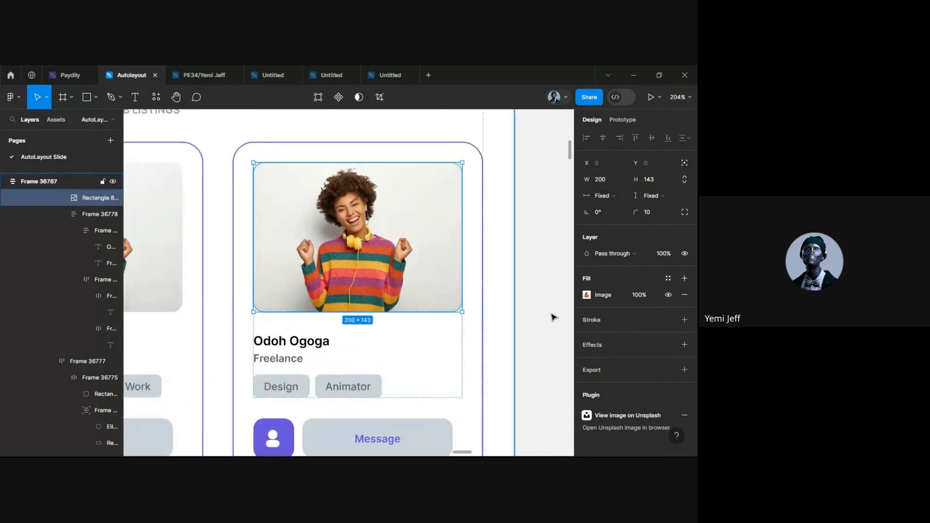
left_click(587, 295)
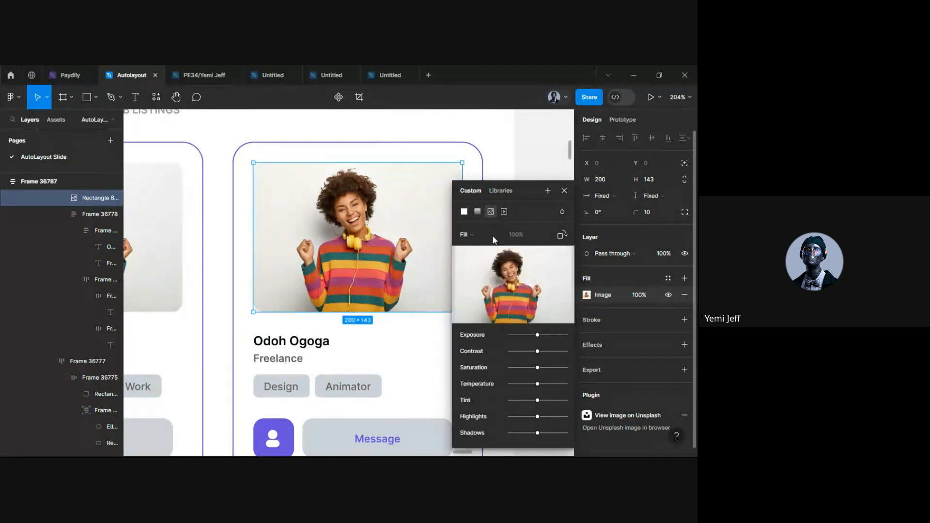
mouse_move(495, 281)
scroll(332, 293, "right", 2)
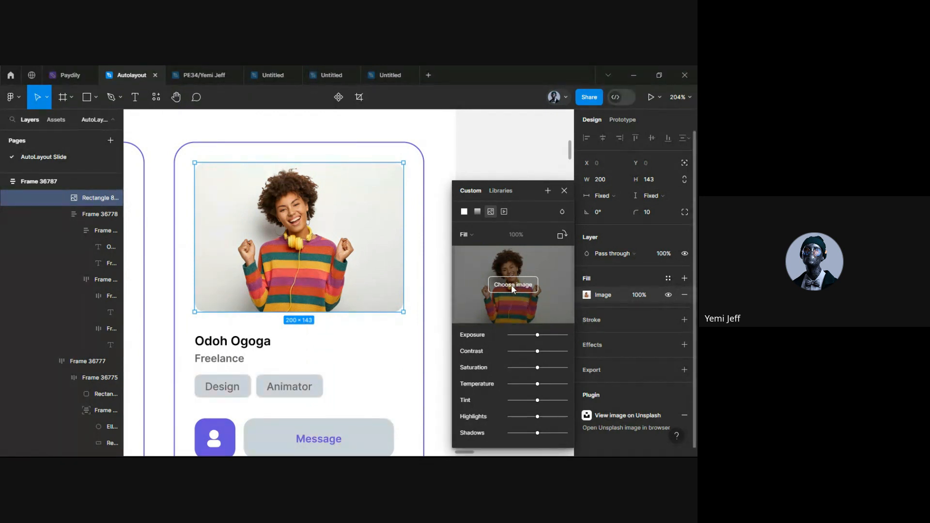
left_click(512, 285)
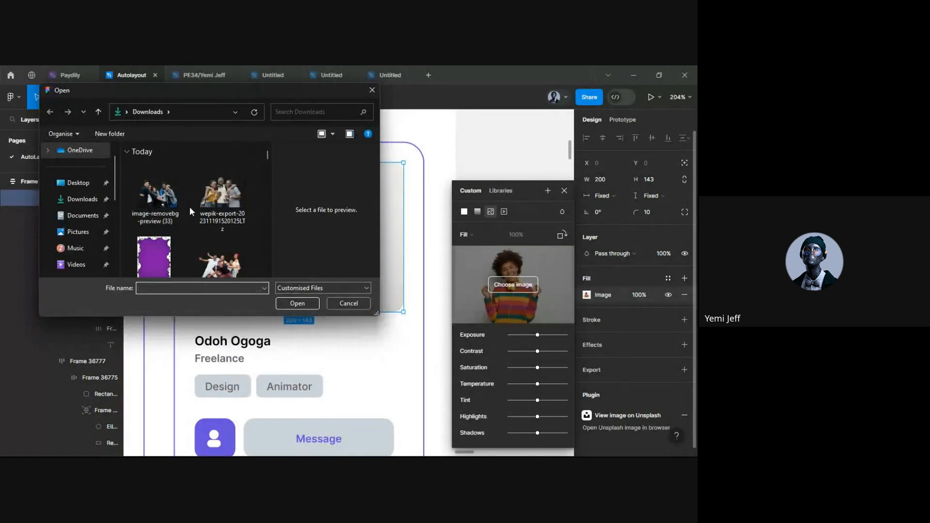
scroll(190, 214, "down", 5)
scroll(190, 214, "down", 1)
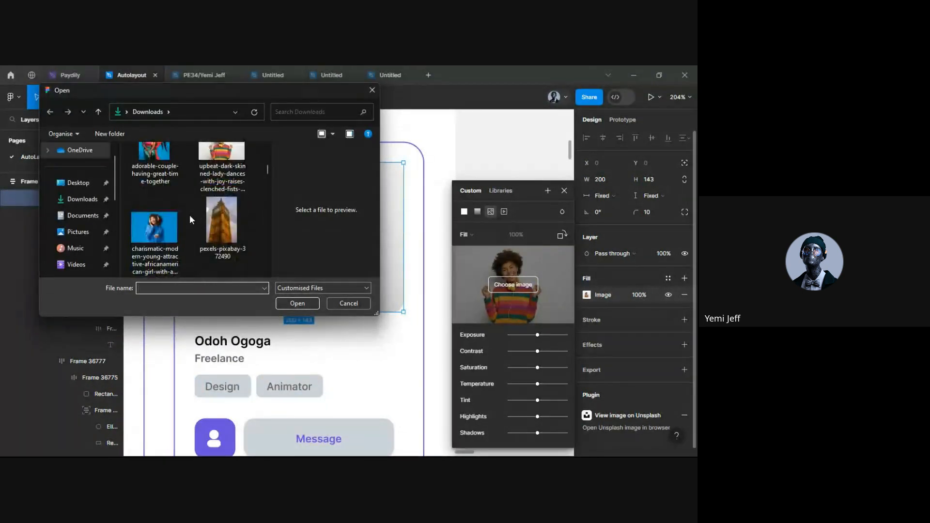
double_click(156, 238)
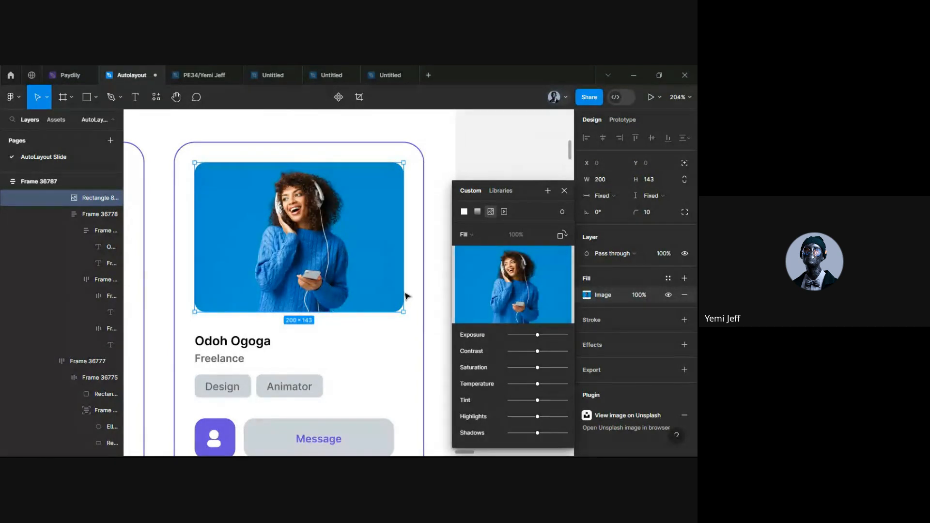
scroll(395, 351, "down", 5)
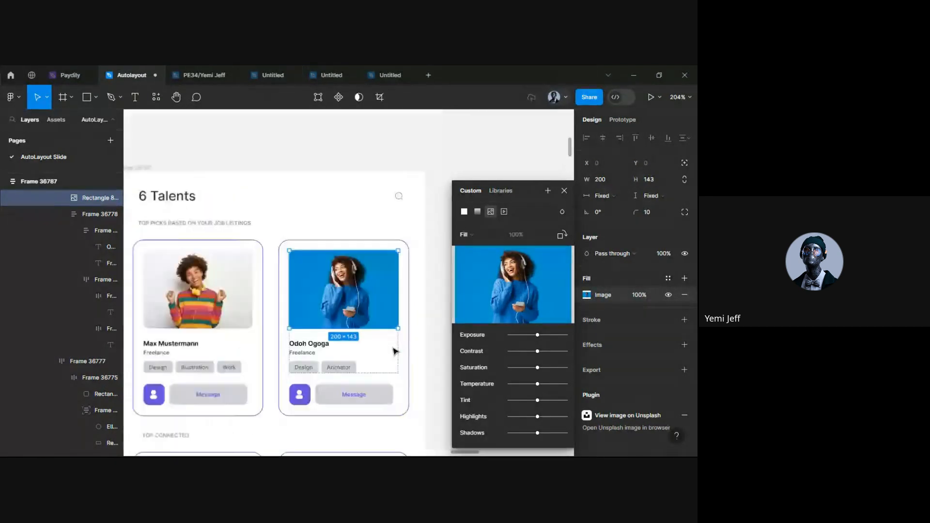
scroll(395, 351, "down", 1)
left_click(415, 348)
scroll(415, 347, "down", 3)
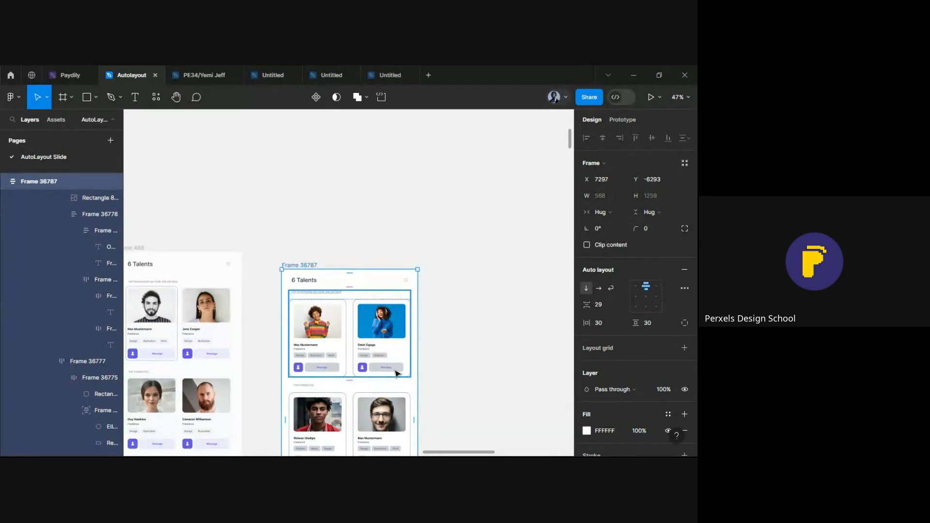
scroll(396, 373, "down", 2)
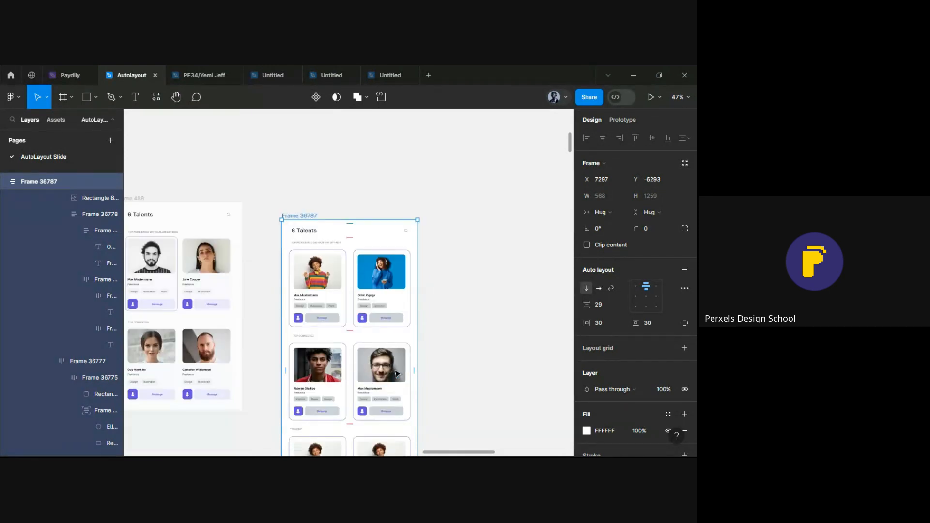
left_click(442, 309)
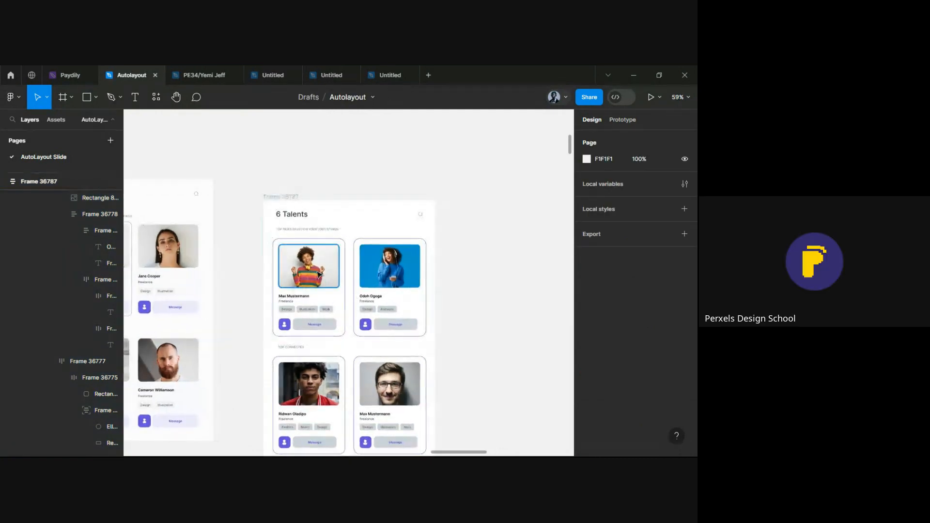
scroll(236, 263, "down", 3)
scroll(237, 264, "up", 4)
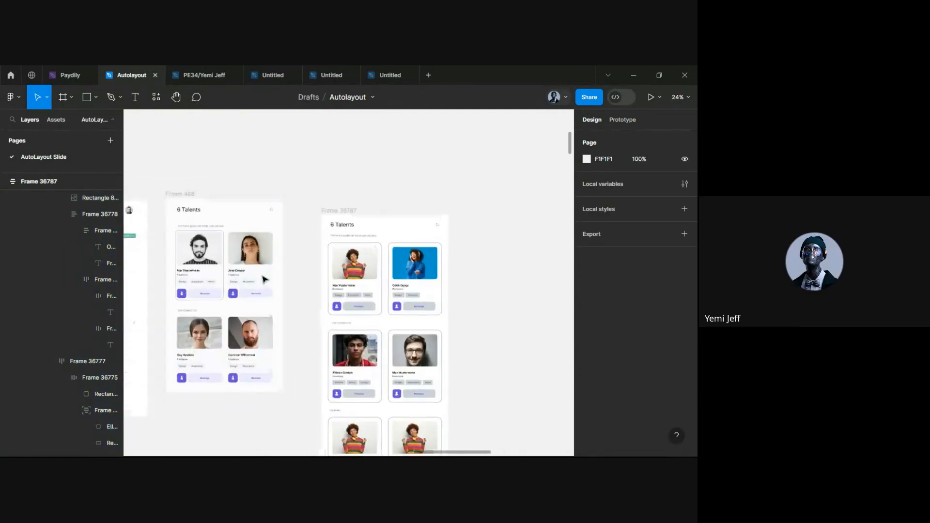
left_click(225, 270)
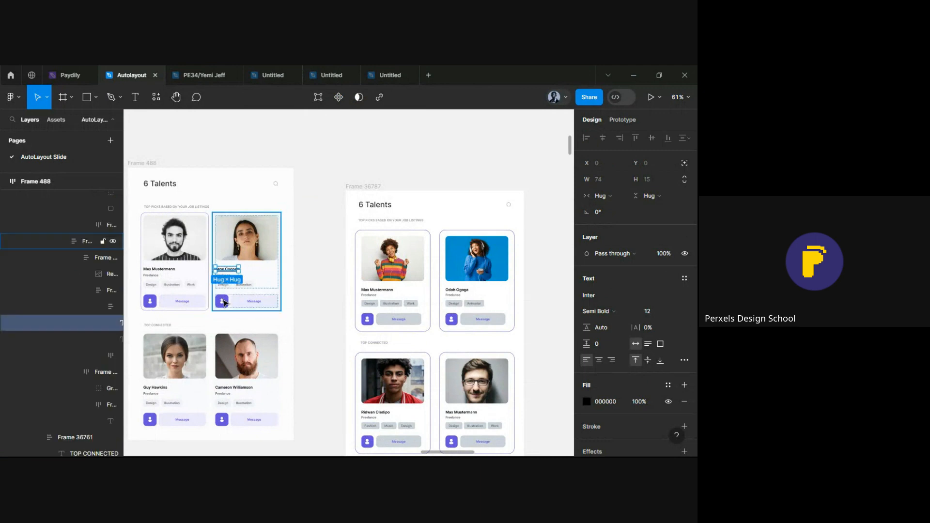
left_click(223, 302)
left_click_drag(225, 303, 314, 317)
key("ctrl+z")
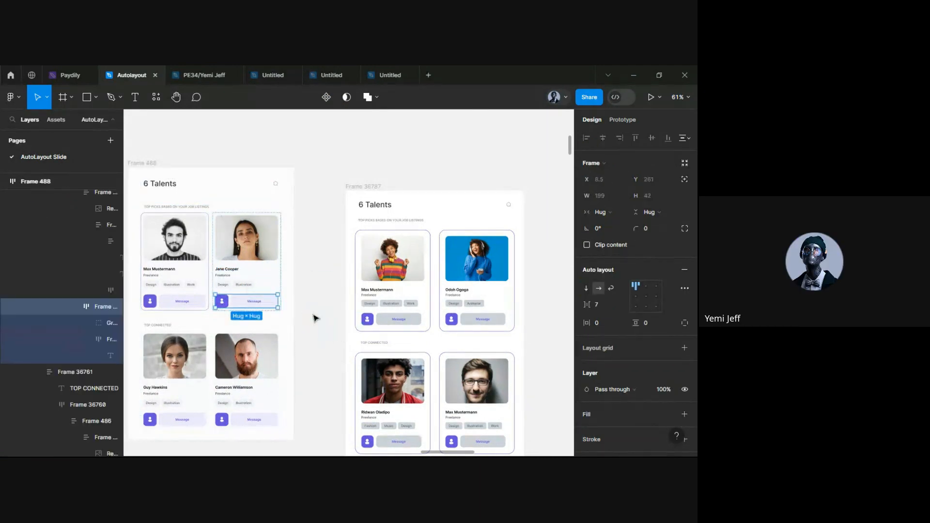
scroll(315, 318, "down", 4)
scroll(223, 285, "up", 5)
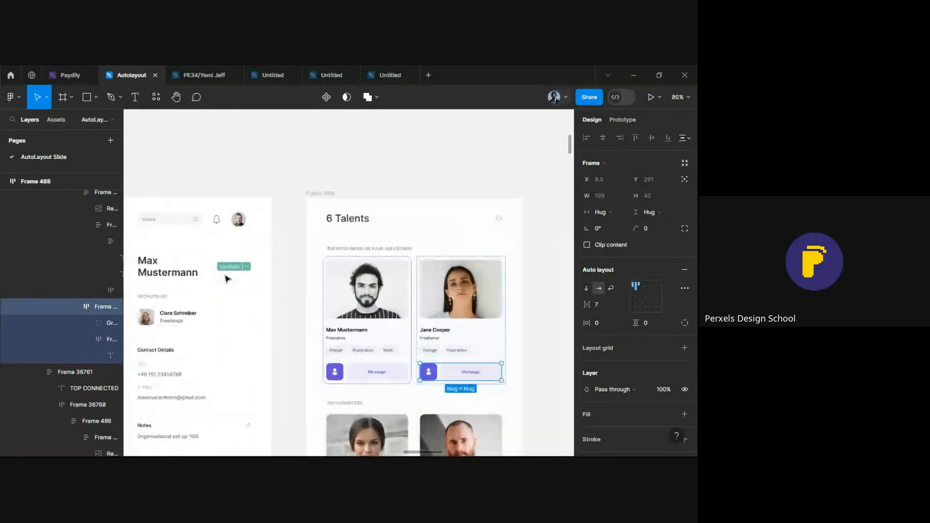
left_click(228, 264)
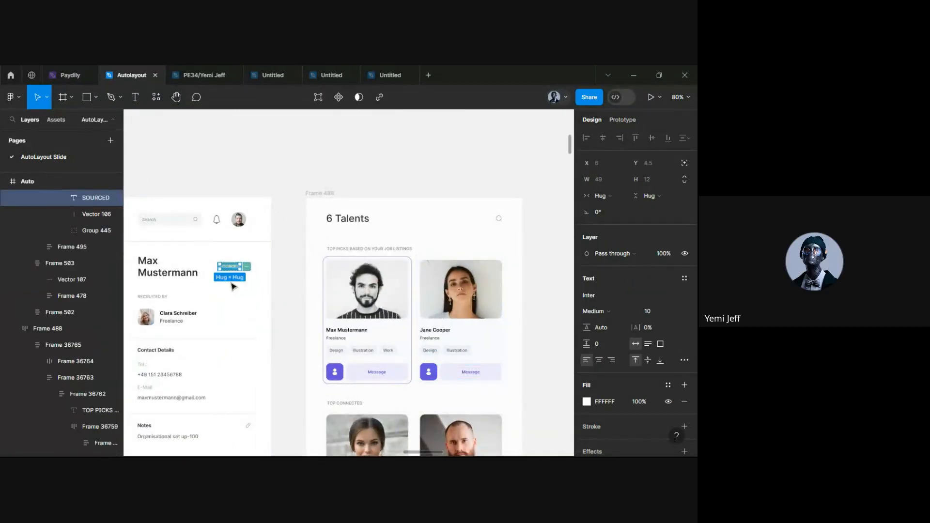
left_click(148, 326)
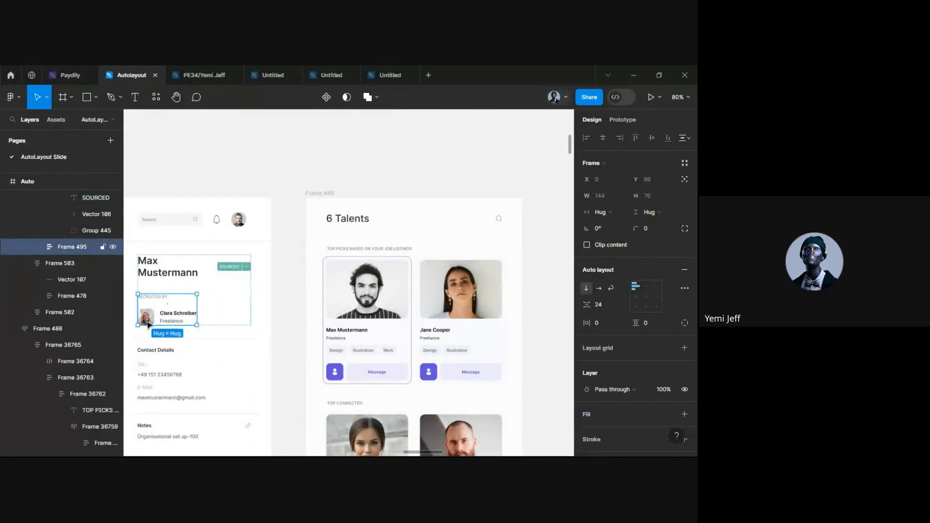
left_click(148, 326)
scroll(148, 324, "right", 10)
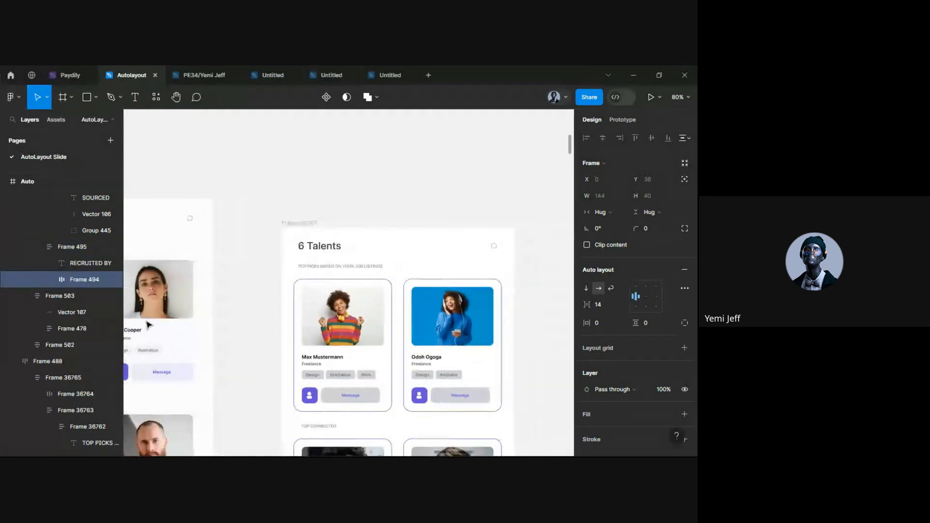
scroll(270, 315, "up", 5)
left_click(243, 327)
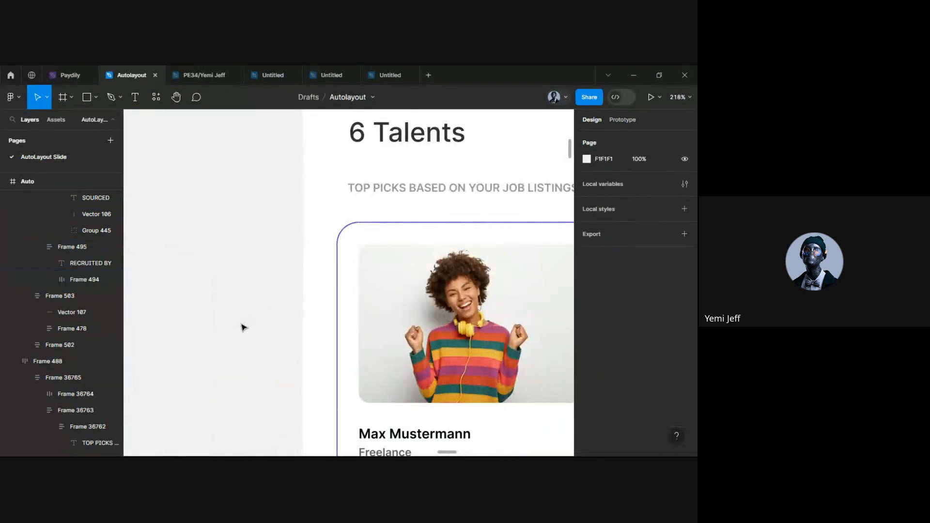
Draw a 57×57 circle beside the 6 Talents frame and fill it black (000000)
key("o")
left_click_drag(215, 300, 279, 363)
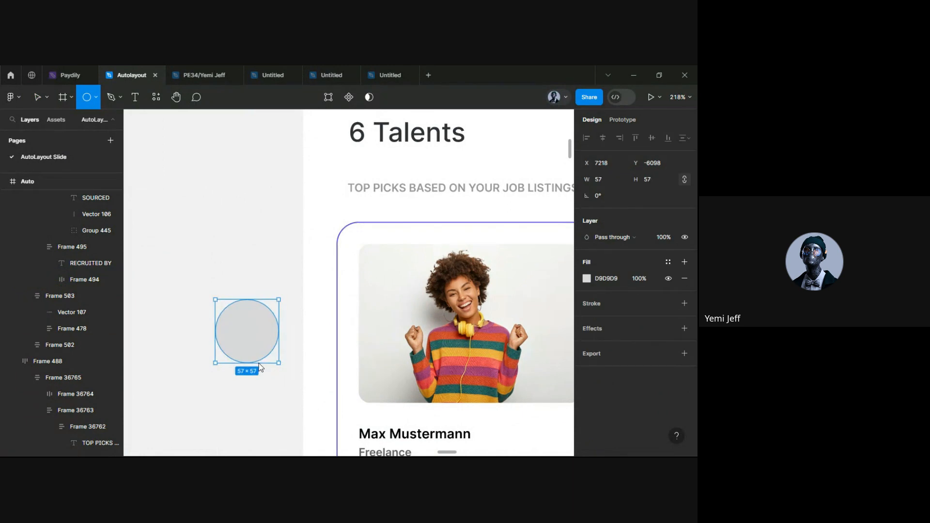
left_click(586, 279)
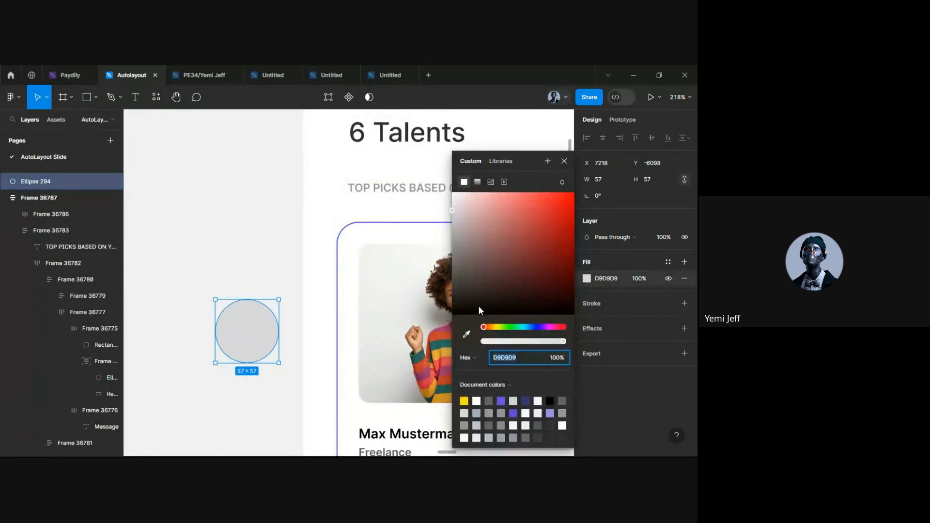
left_click_drag(472, 290, 449, 310)
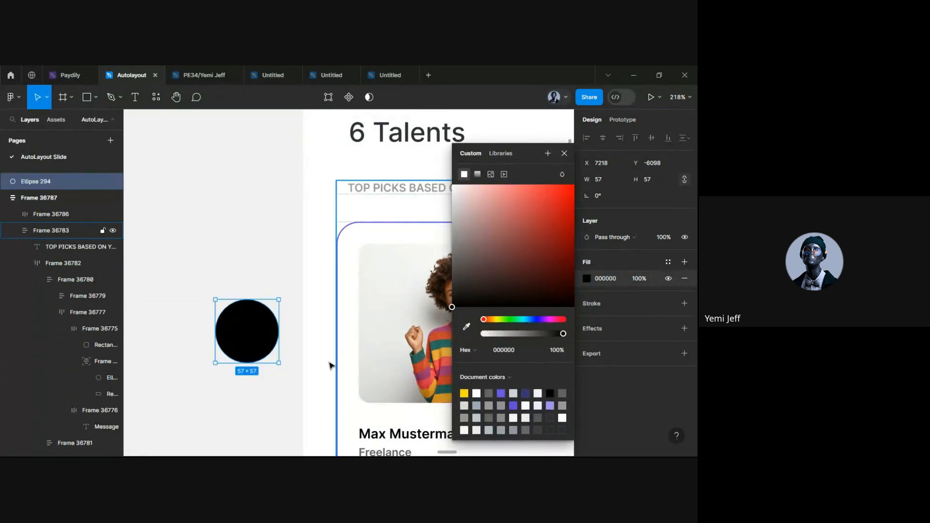
left_click(234, 425)
scroll(234, 422, "down", 3)
scroll(238, 378, "down", 5)
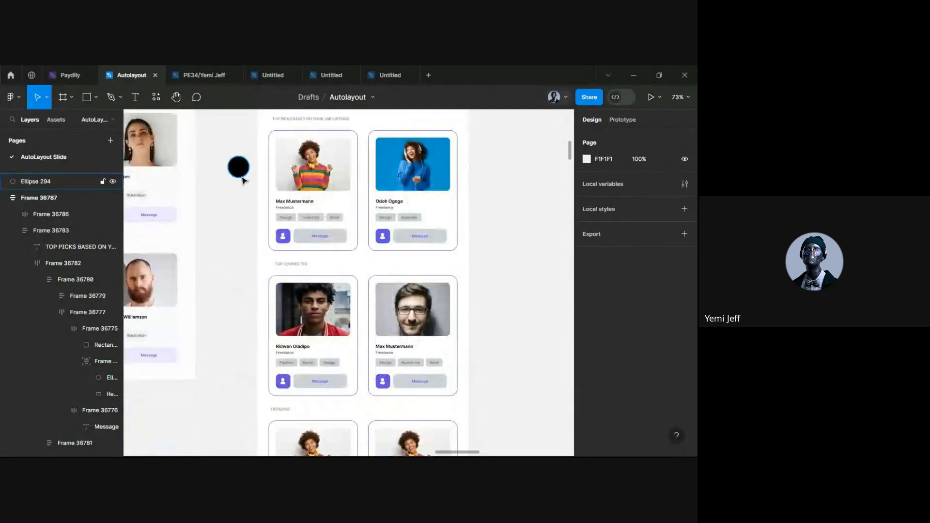
Move the black circle into the first talent card
left_click_drag(240, 169, 332, 202)
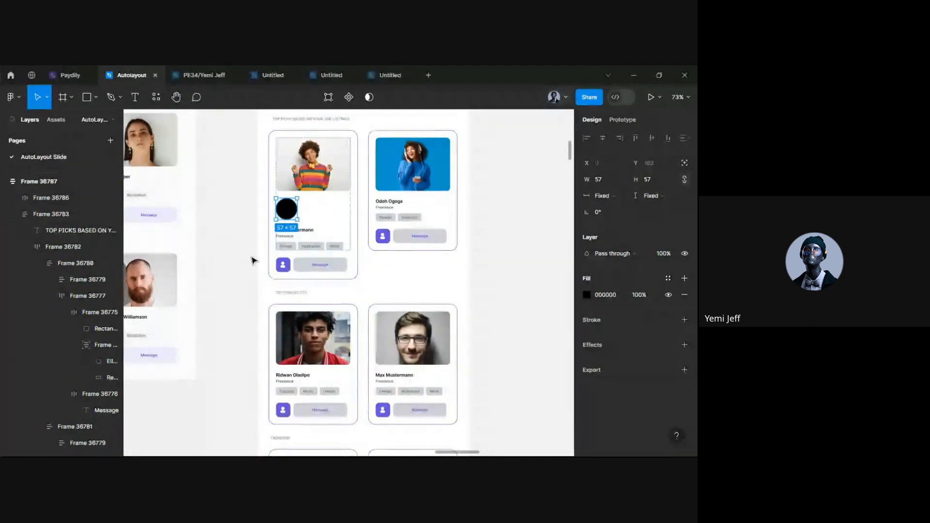
left_click(176, 239)
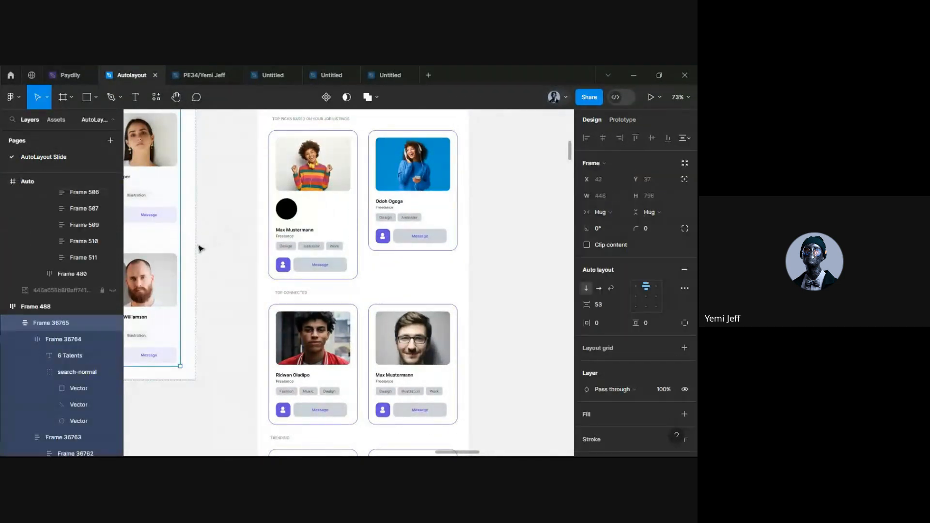
left_click(297, 214)
left_click_drag(384, 200, 400, 204)
key("ctrl+z")
Try moving the circle into the second card, then undo that move
left_click(292, 214)
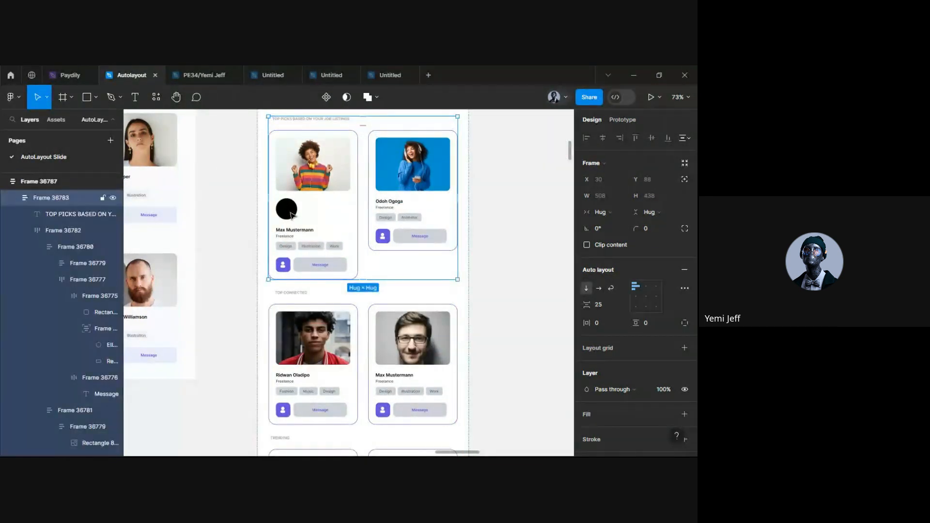
double_click(291, 214)
double_click(291, 213)
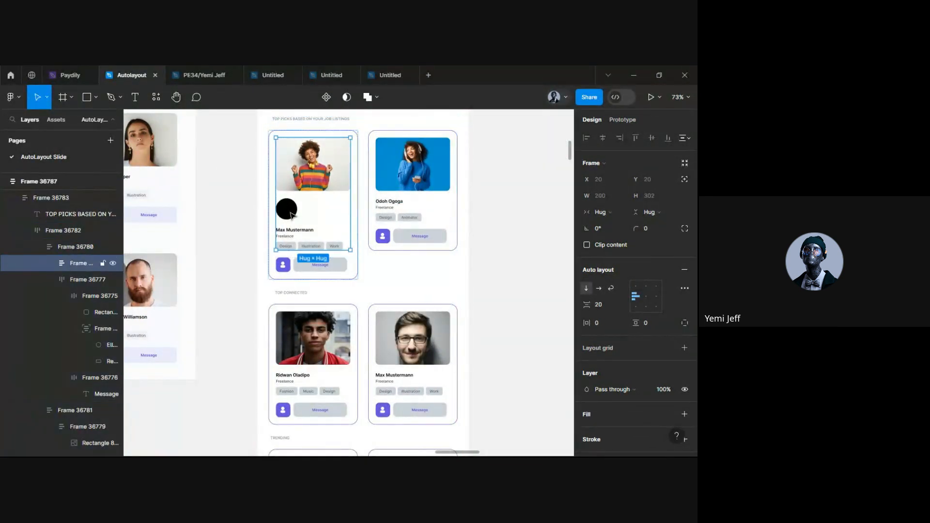
double_click(292, 213)
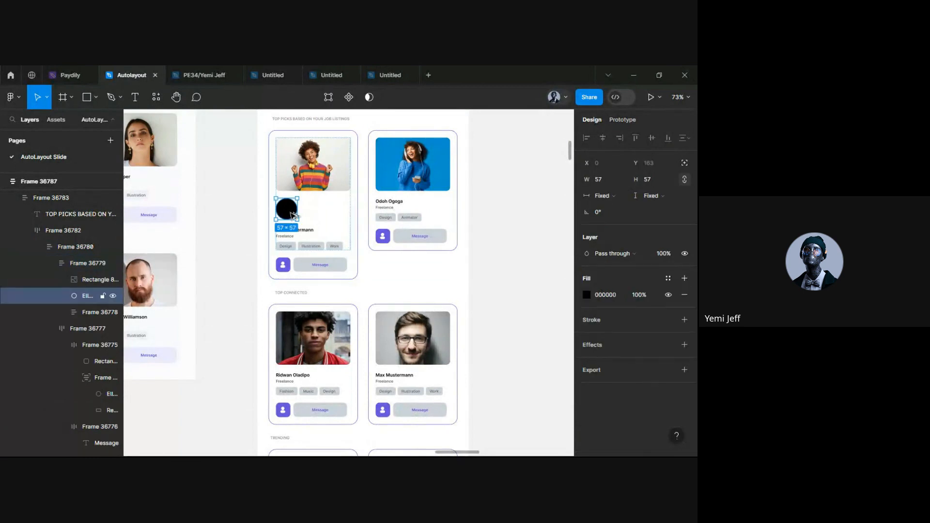
left_click_drag(292, 214, 411, 224)
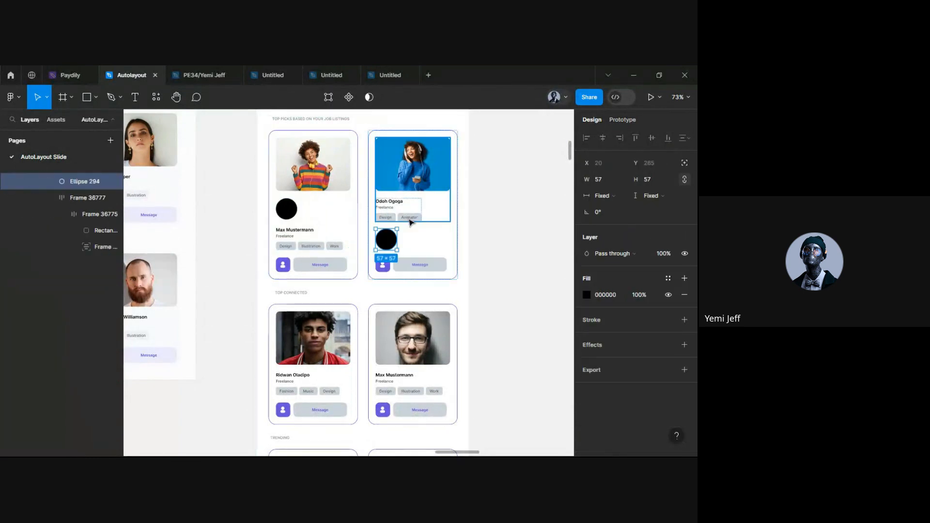
left_click(538, 249)
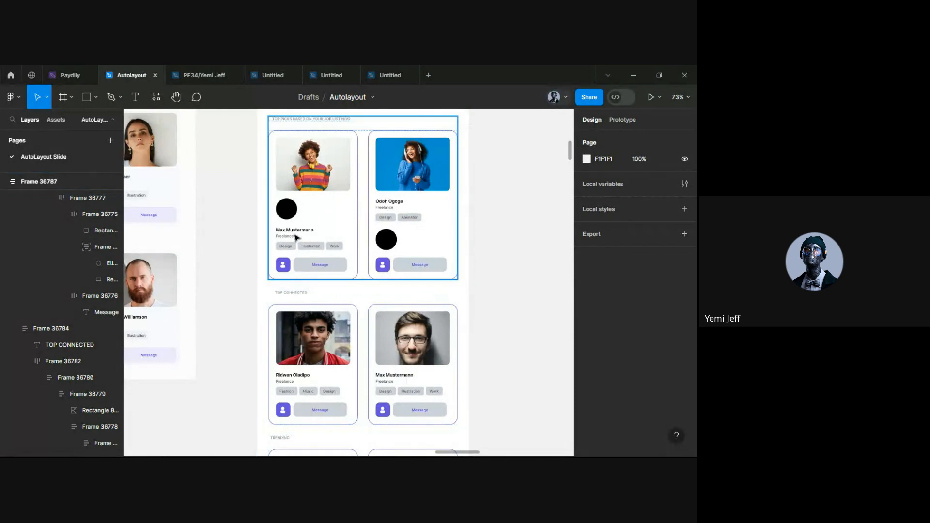
left_click(339, 216)
key("Escape")
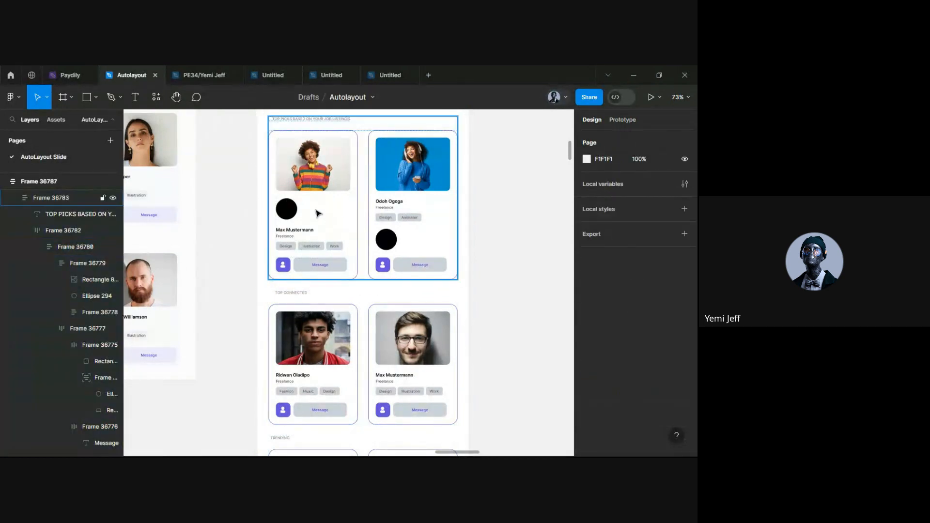
left_click(387, 240, "ctrl")
key("ctrl+z")
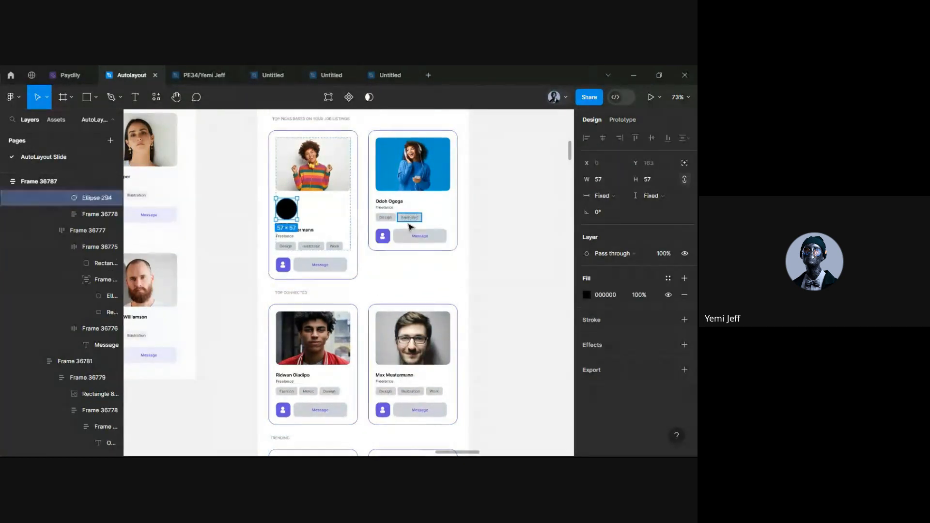
Set the second talent card's width and height resizing to Fixed (240×324)
left_click(435, 169)
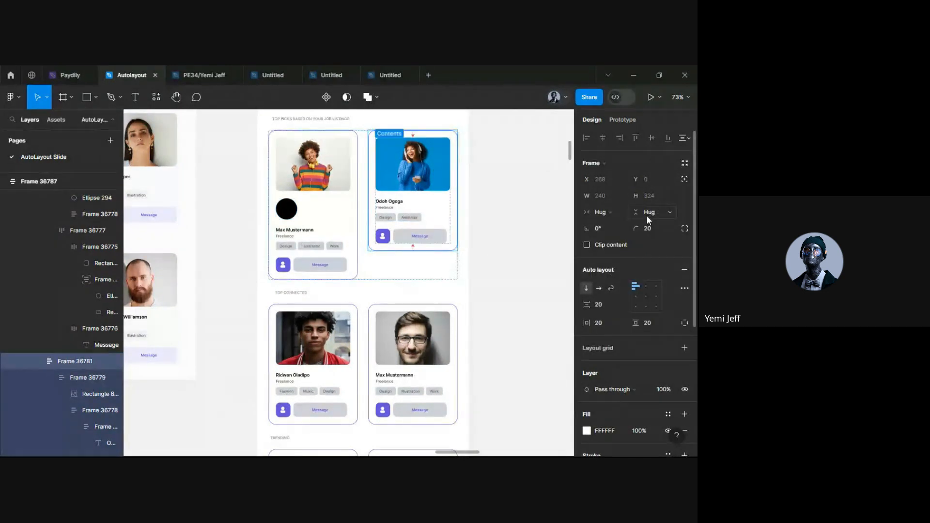
left_click(605, 213)
left_click(622, 201)
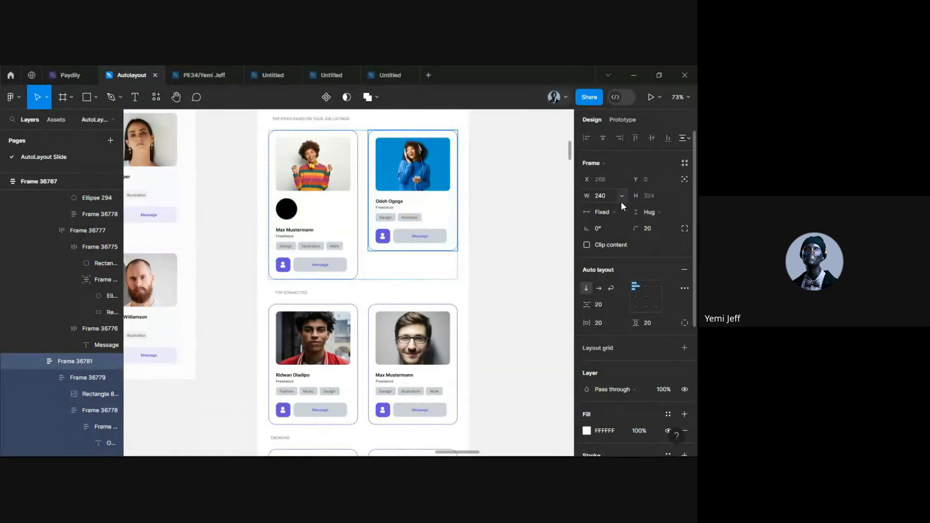
left_click(648, 213)
left_click(632, 198)
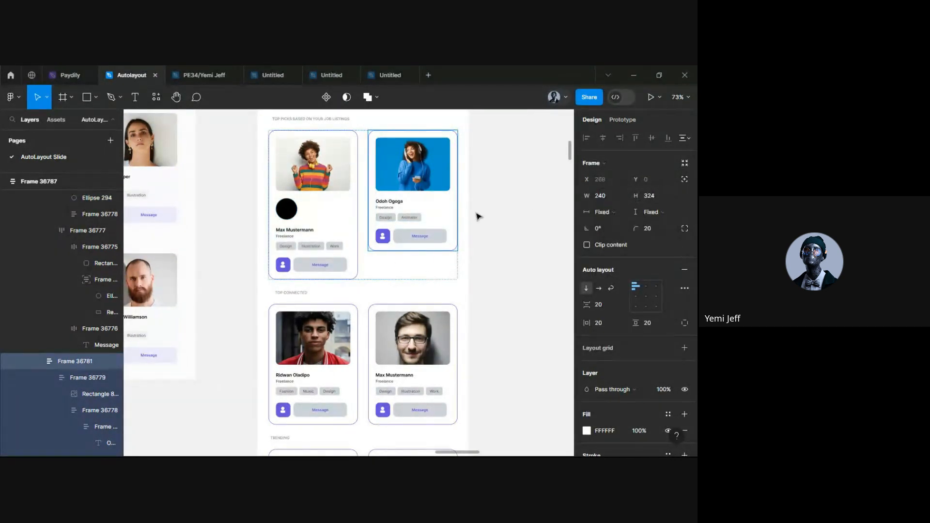
left_click_drag(290, 216, 412, 231)
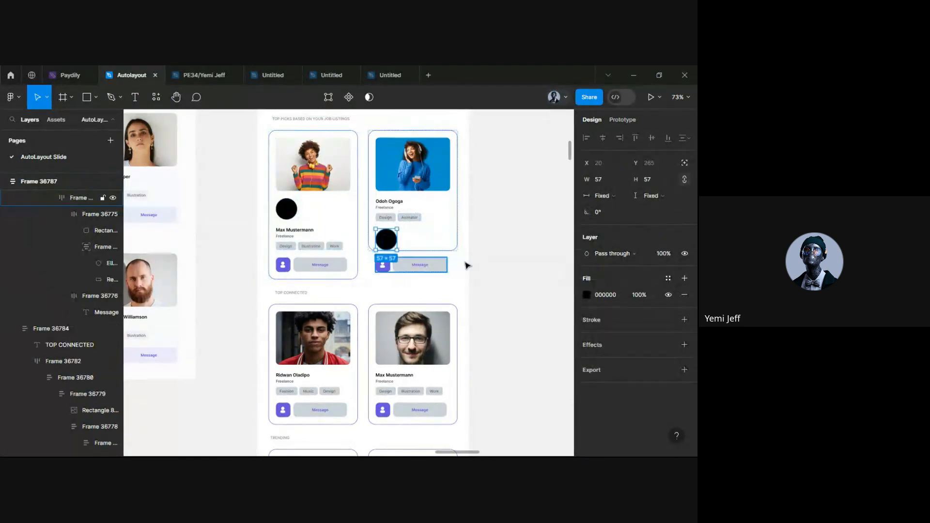
left_click(506, 263)
scroll(438, 266, "up", 5)
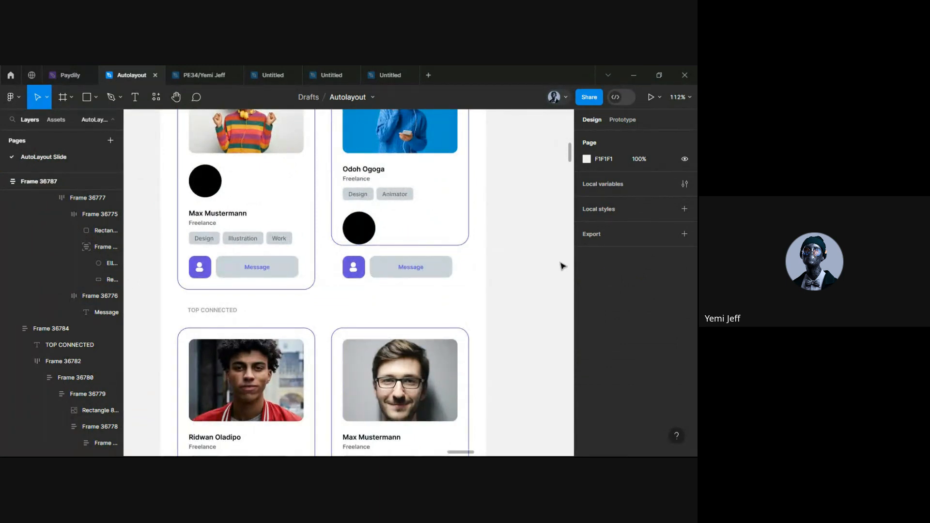
scroll(379, 321, "up", 3)
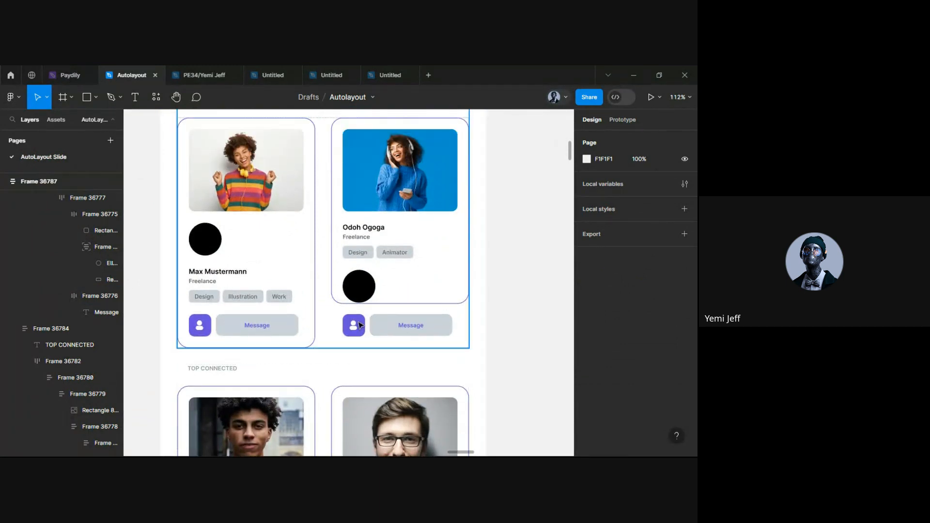
key("ctrl+z")
key("ctrl+z")
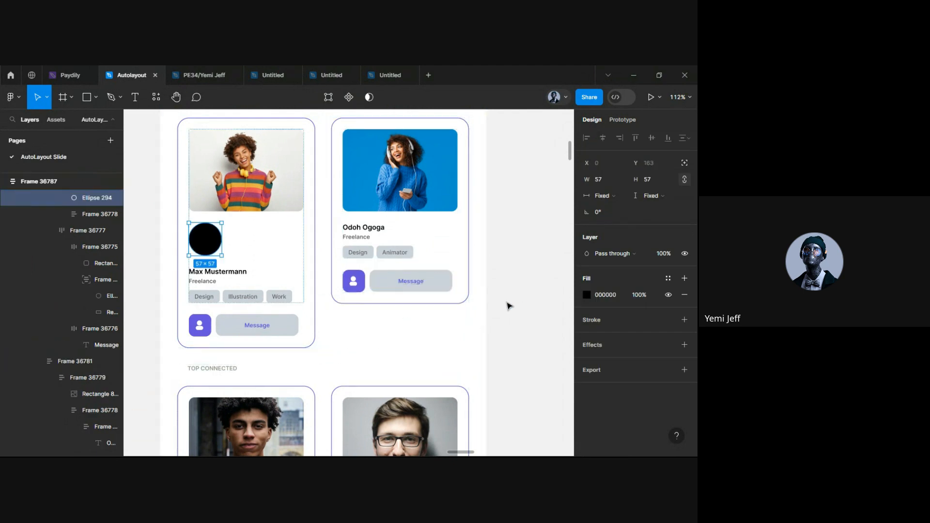
scroll(508, 306, "down", 5)
left_click(450, 297)
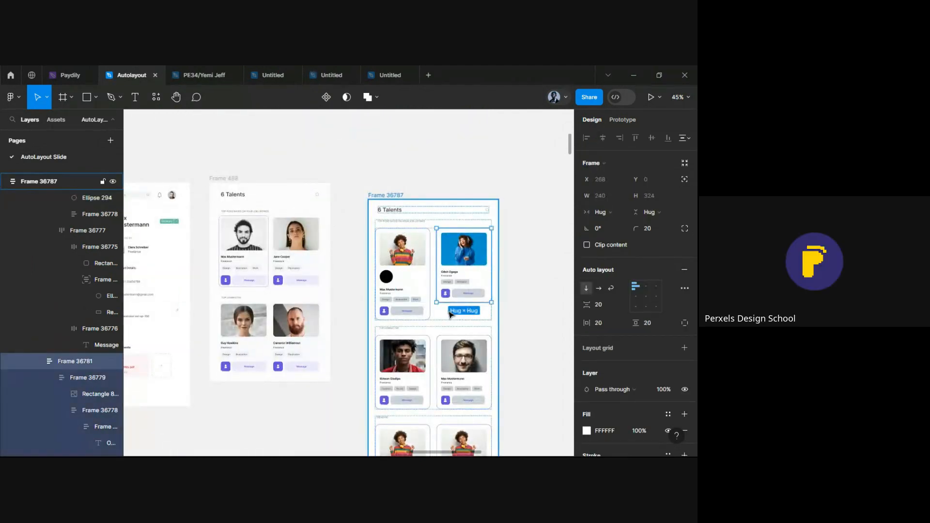
key("ctrl+z")
key("ctrl+z")
key("ctrl+z")
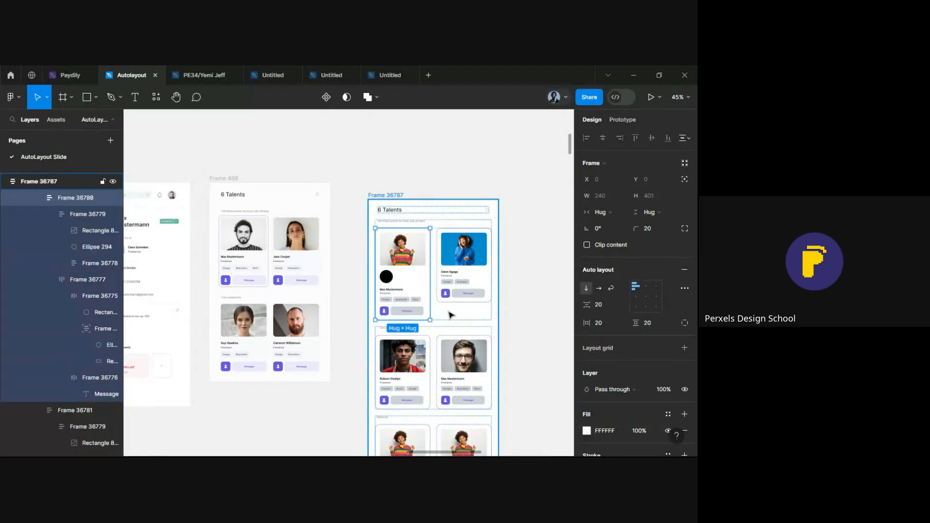
key("ctrl+z")
key("ctrl+z")
key("ctrl+z")
key("ctrl+z")
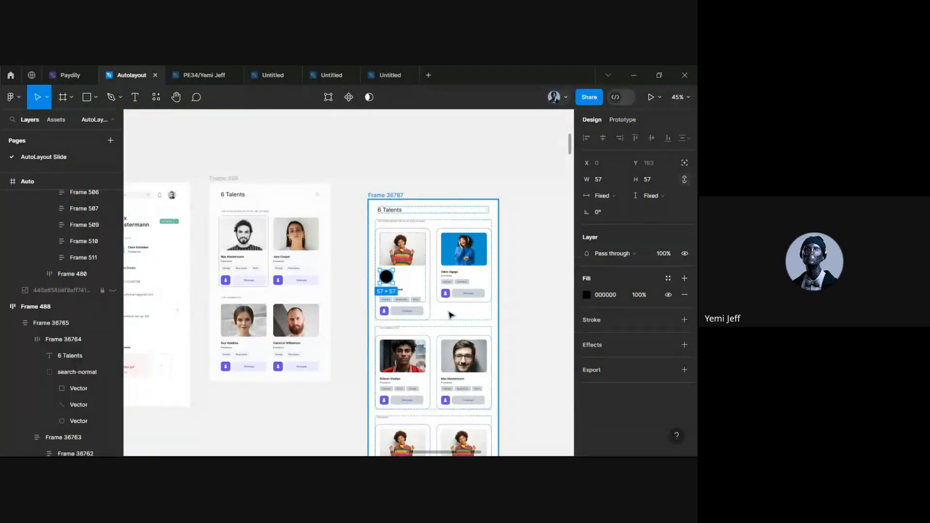
scroll(472, 263, "up", 5)
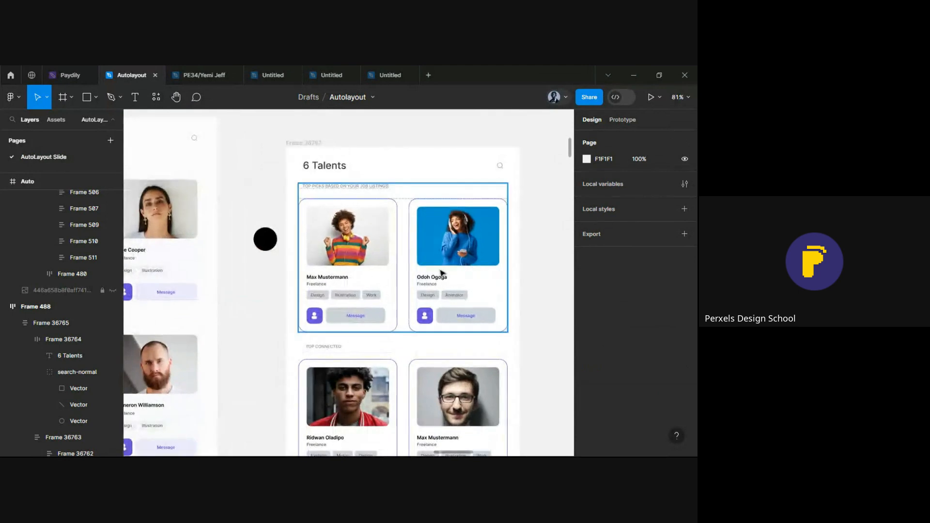
scroll(417, 280, "up", 3)
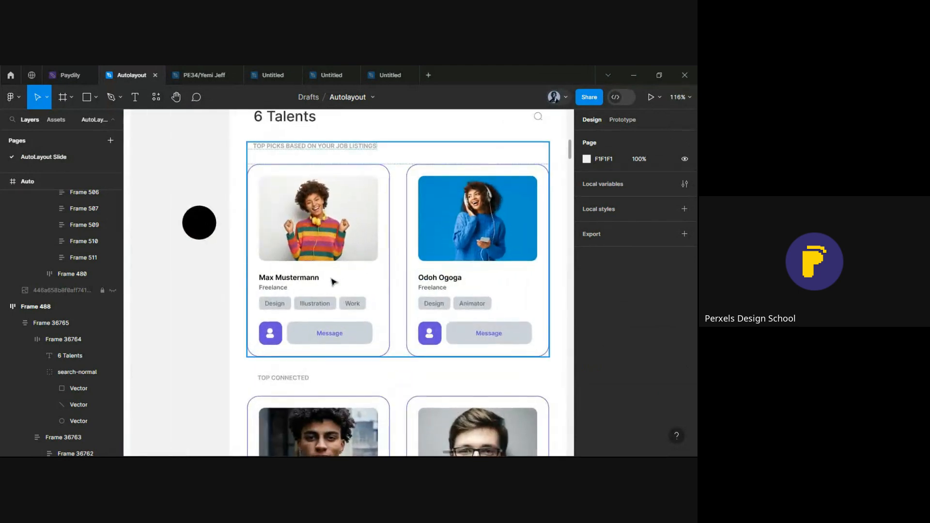
Drag the black circle into the Max Mustermann card between its photo and name
left_click(202, 235)
left_click(208, 321)
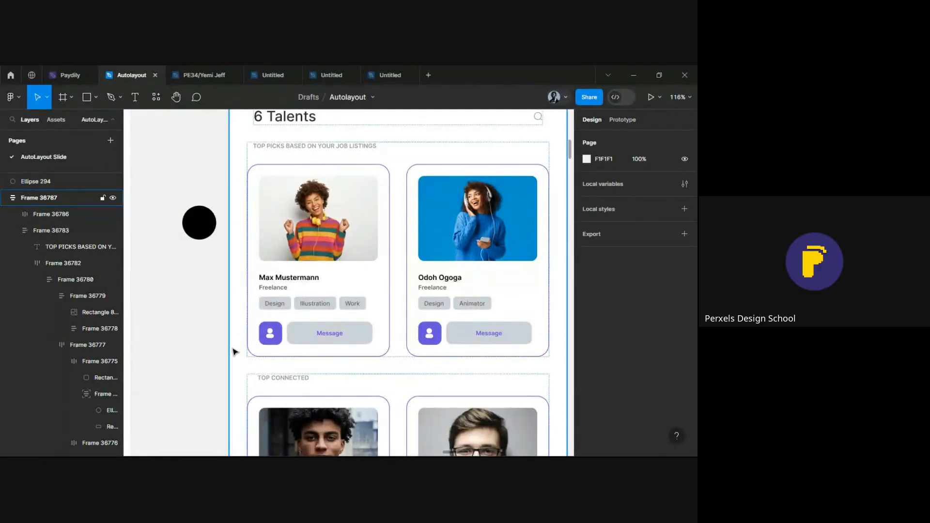
left_click(197, 238)
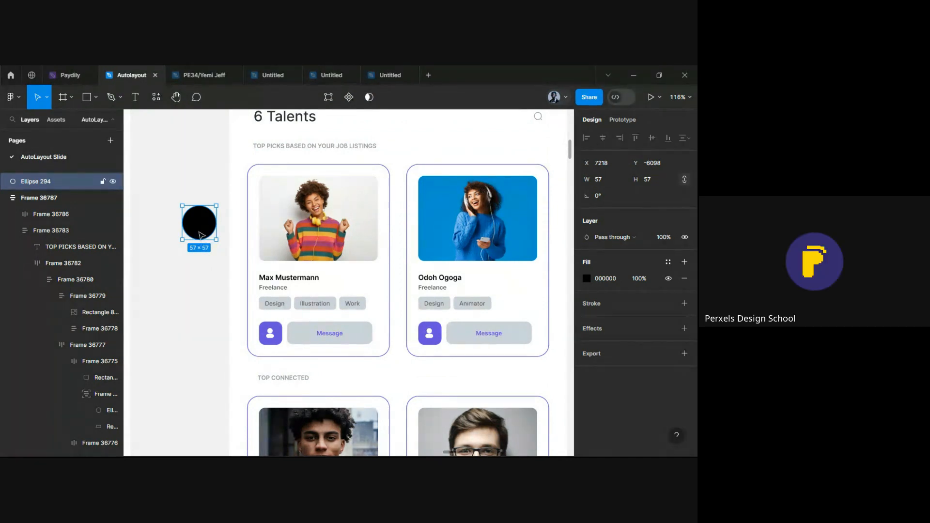
left_click_drag(200, 235, 324, 279)
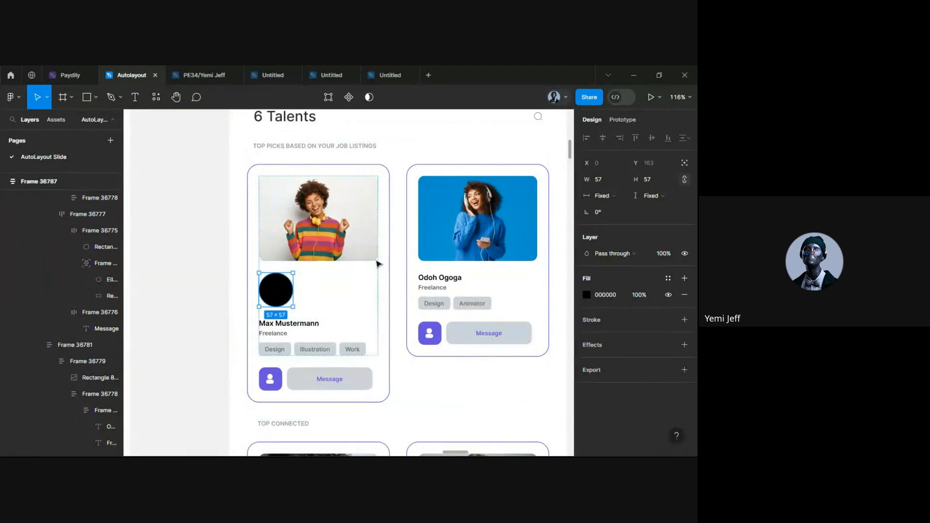
Make the circle absolutely positioned over the photo and change its fill to FF0000
left_click(684, 163)
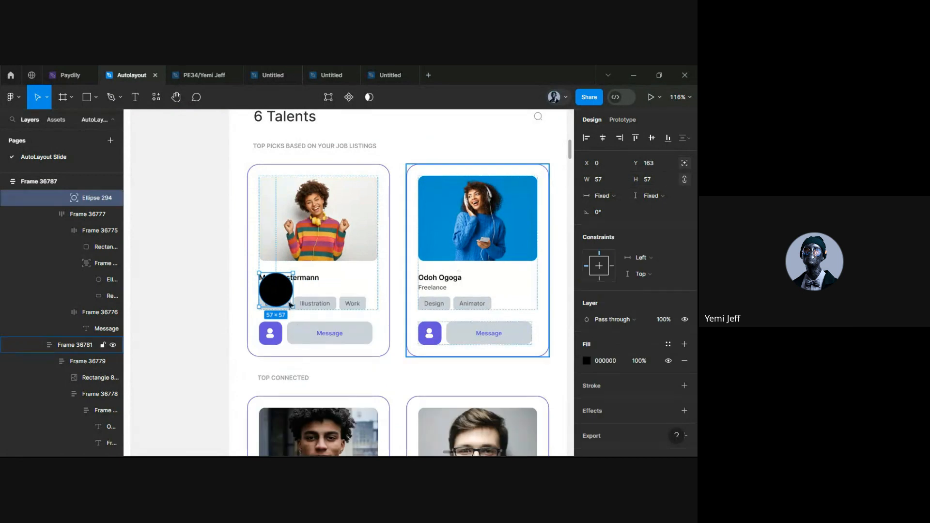
left_click_drag(280, 303, 375, 181)
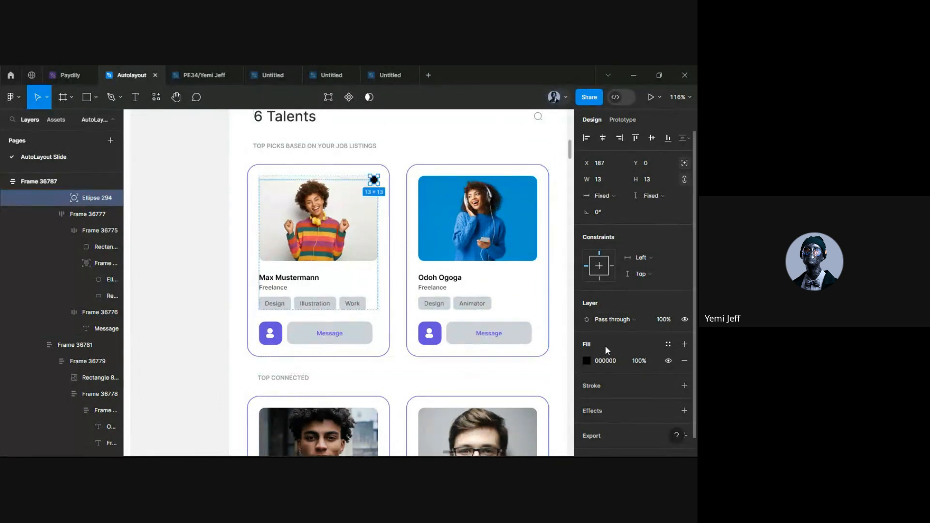
left_click(587, 361)
left_click_drag(501, 265, 586, 191)
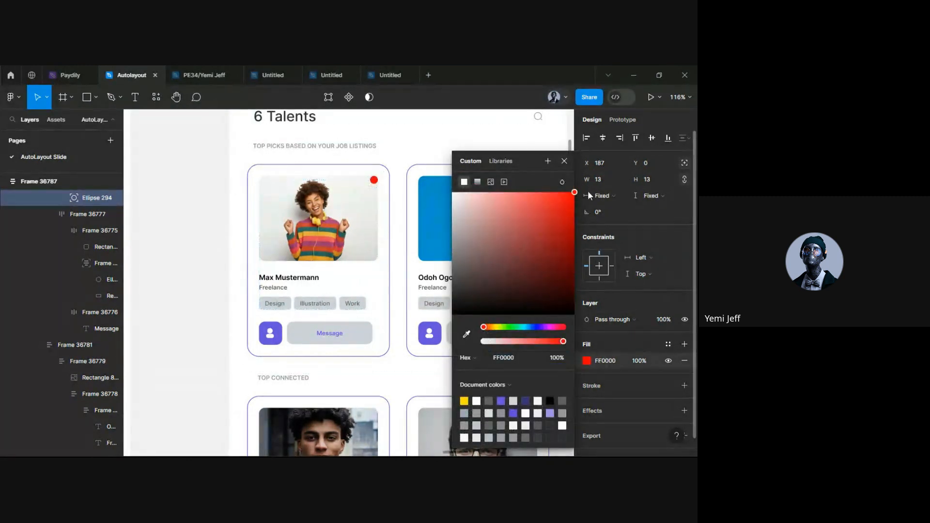
left_click(389, 173)
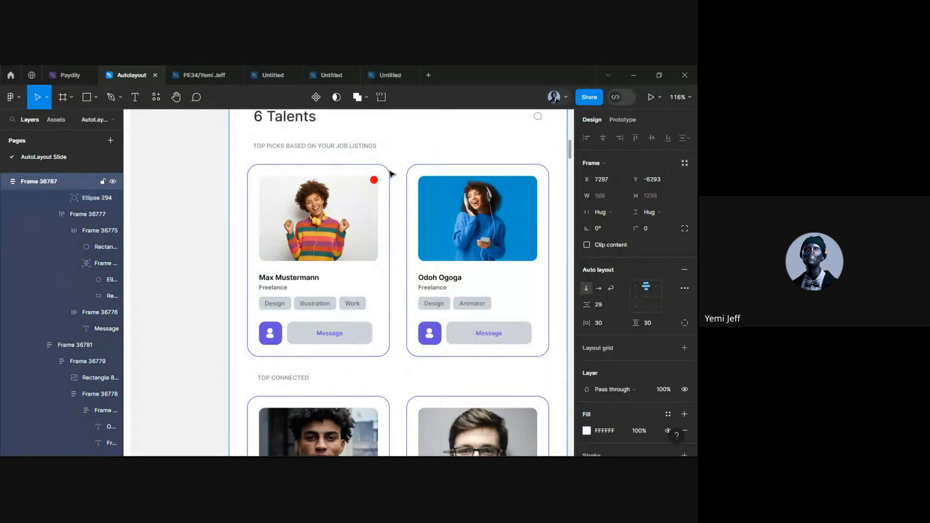
Move the 13×13 red dot to the Max Mustermann card's top-right corner
scroll(392, 173, "up", 3)
left_click(359, 192)
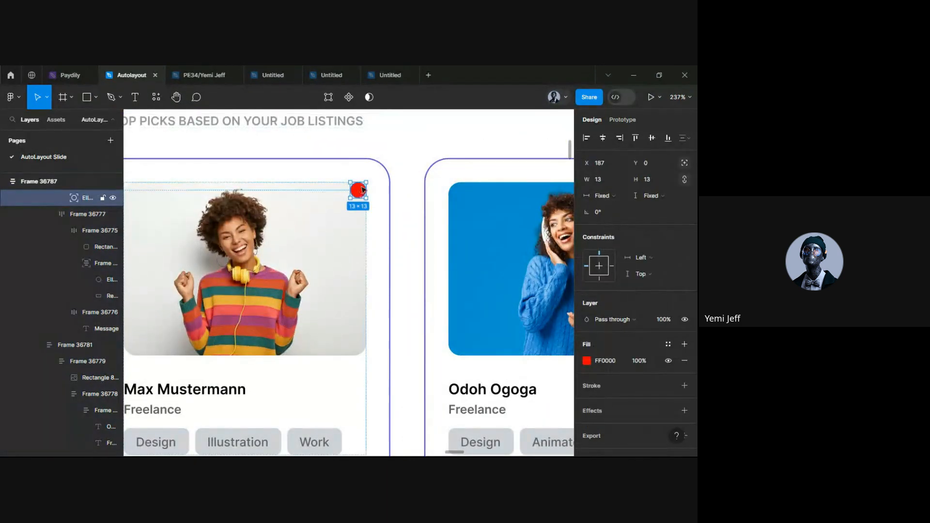
left_click_drag(362, 190, 377, 174)
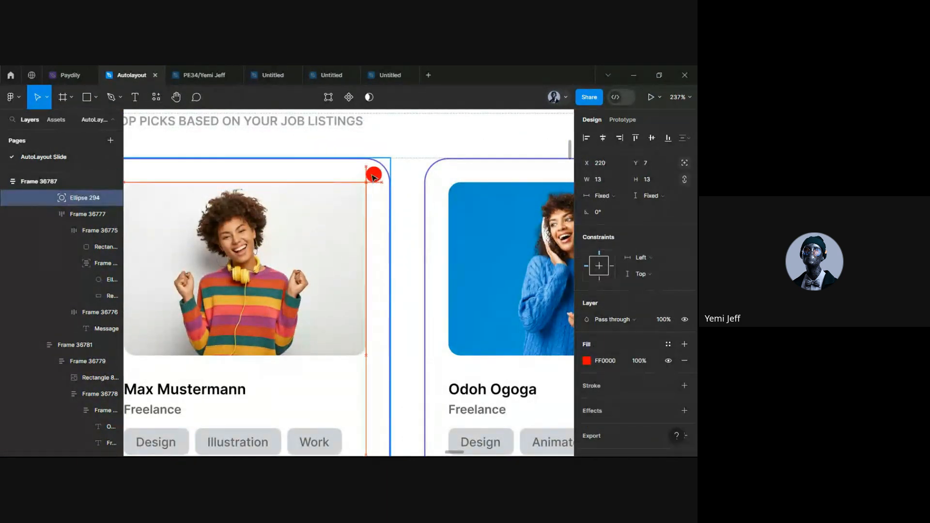
left_click(449, 136)
scroll(405, 172, "down", 6)
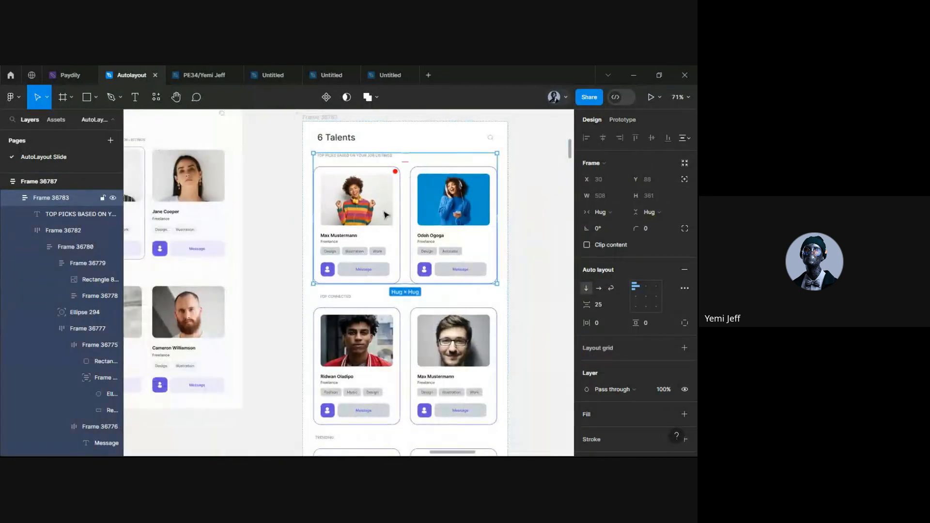
left_click(251, 284)
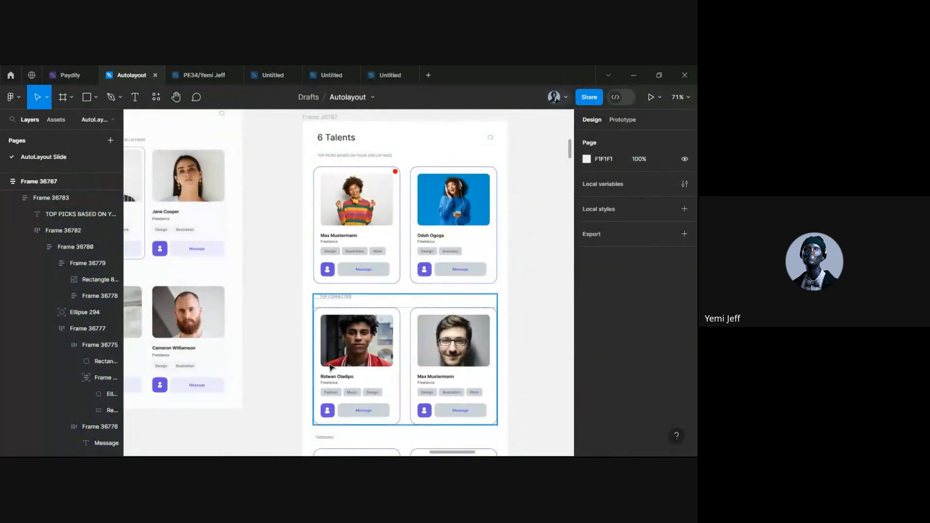
scroll(387, 348, "down", 2)
scroll(527, 304, "up", 2)
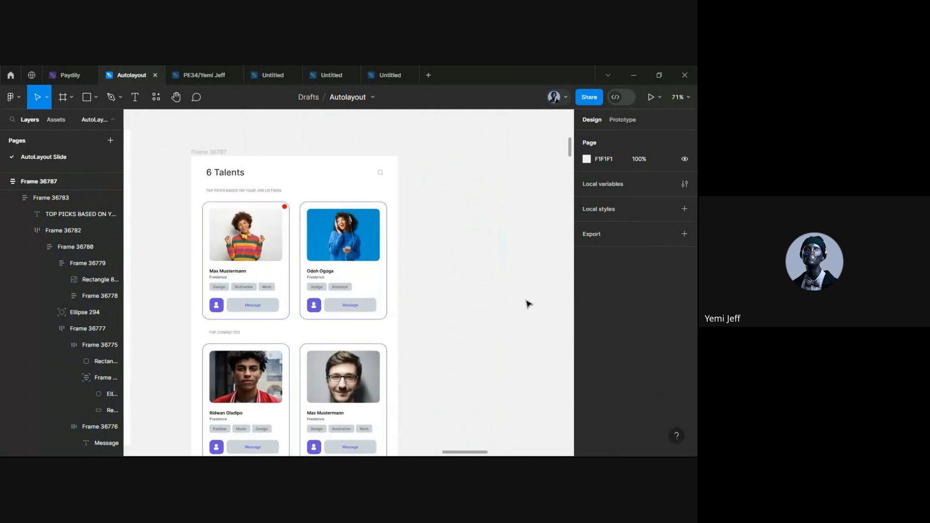
scroll(387, 330, "down", 3)
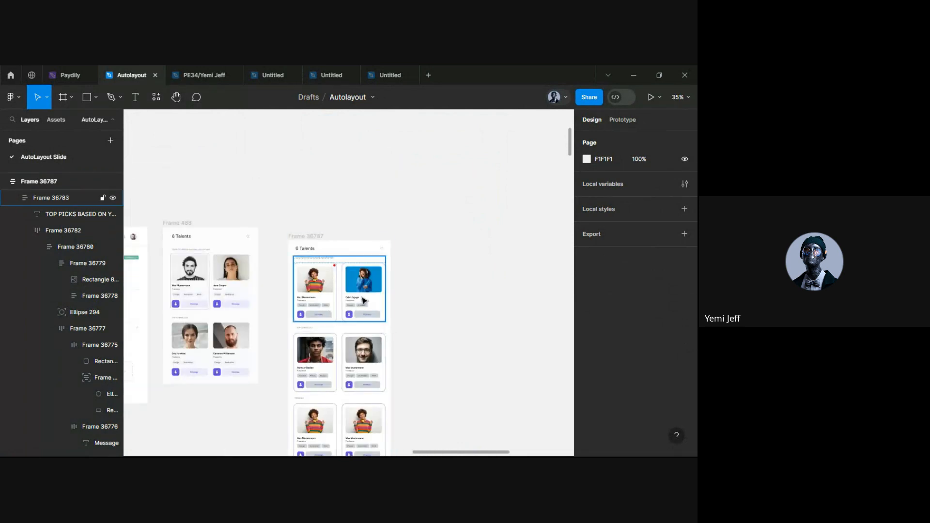
scroll(373, 310, "down", 2)
left_click(369, 257)
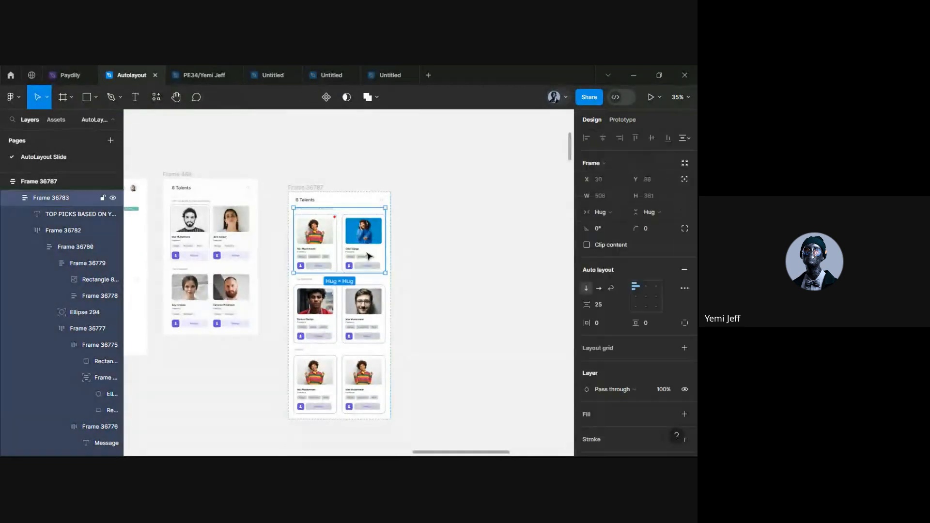
scroll(368, 254, "up", 2, "ctrl")
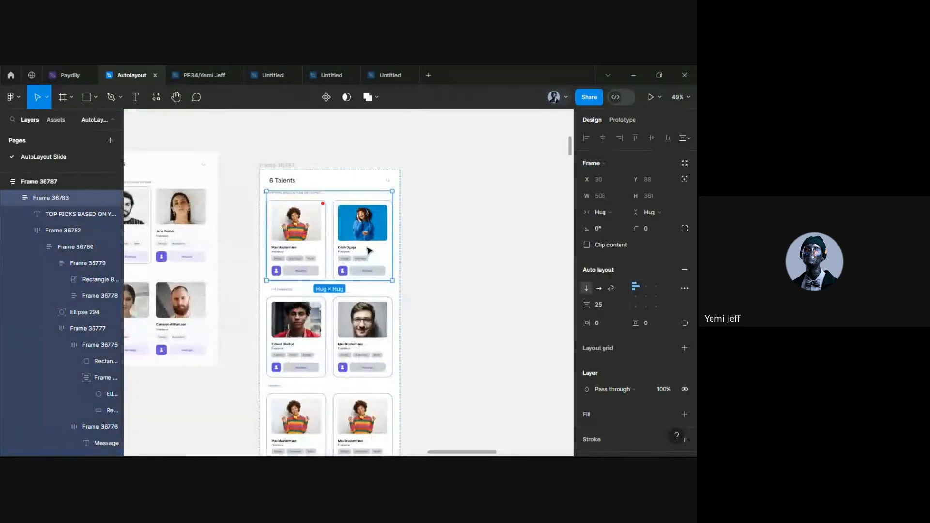
scroll(269, 213, "down", 1)
scroll(317, 323, "down", 3)
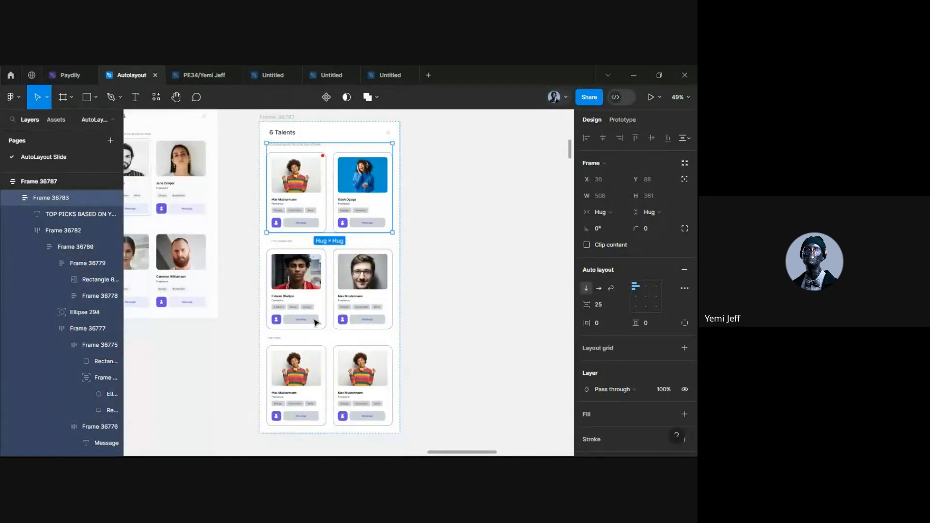
scroll(319, 322, "down", 2, "ctrl")
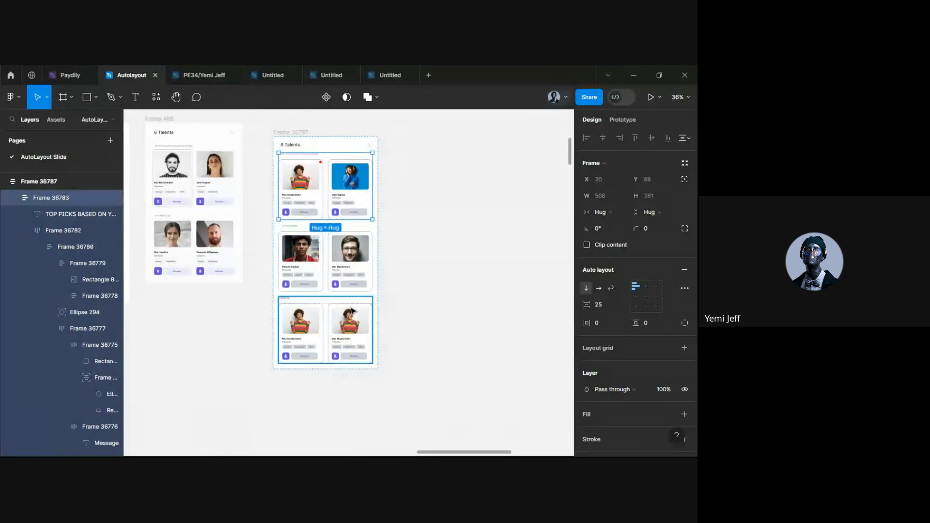
scroll(352, 310, "up", 1)
scroll(273, 255, "up", 3, "ctrl")
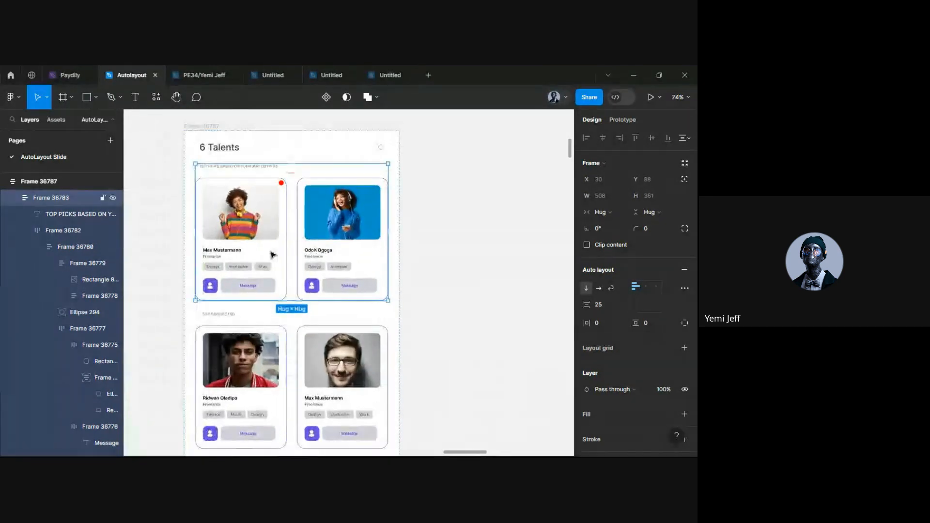
scroll(272, 255, "down", 2, "ctrl")
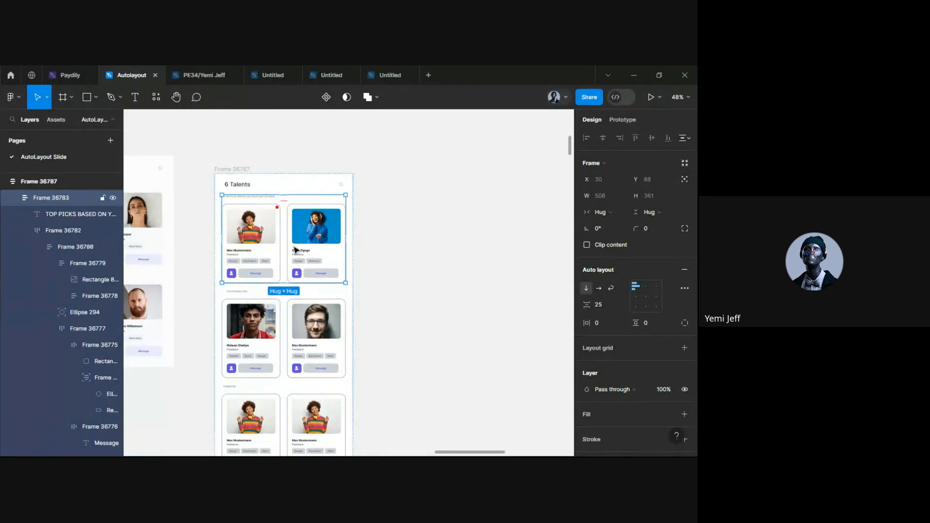
scroll(322, 269, "down", 2)
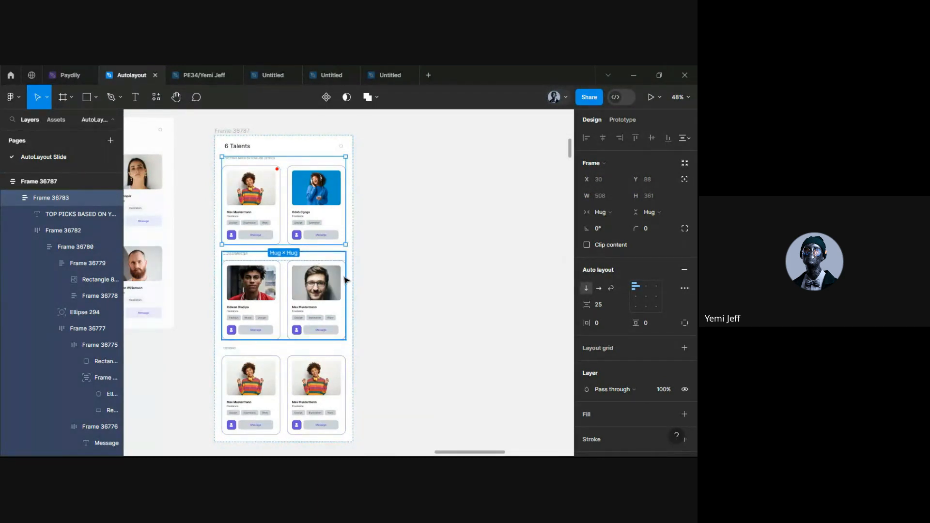
Duplicate the last card in the top-picks row and in the glasses row, giving each three cards
left_click(320, 203)
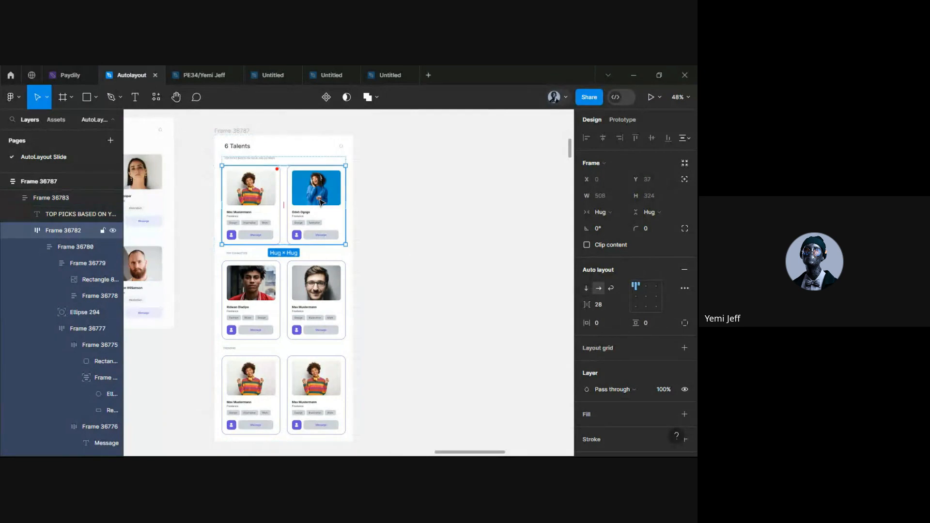
left_click(319, 203)
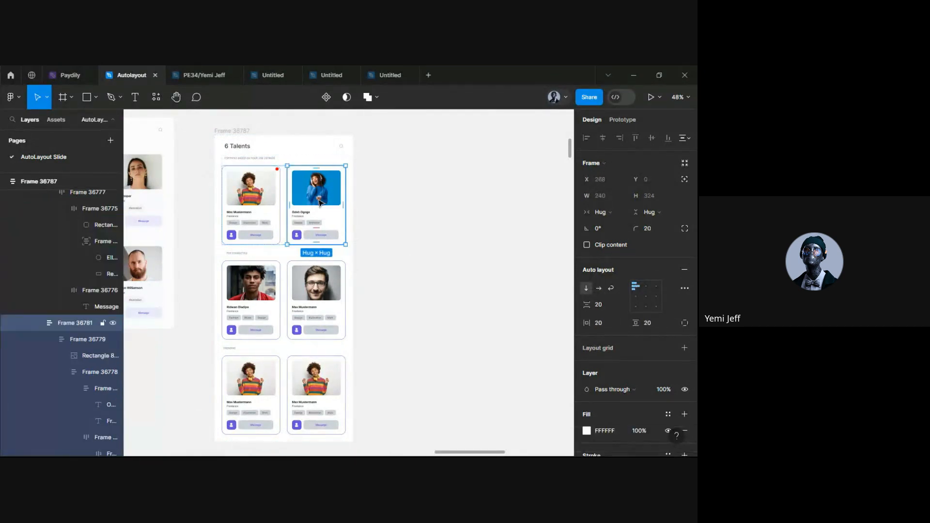
key("ctrl+d")
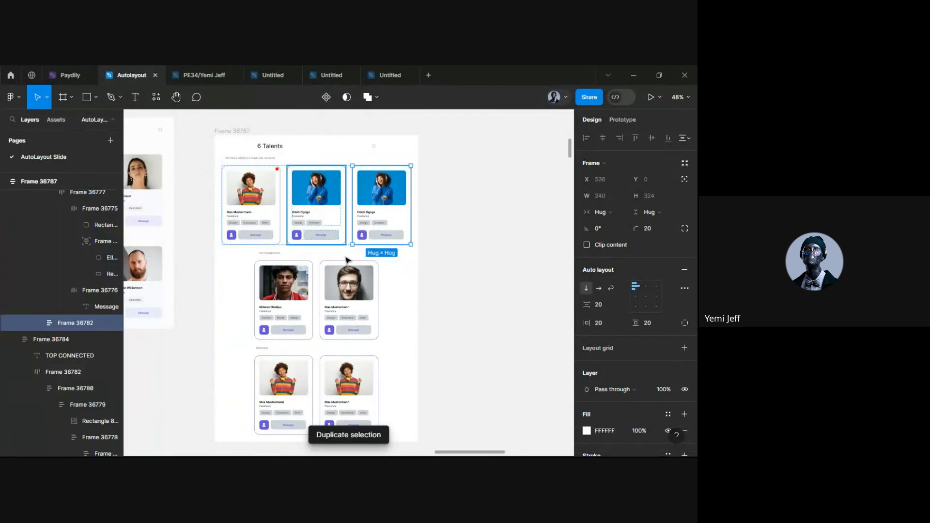
left_click(358, 291)
left_click(359, 291)
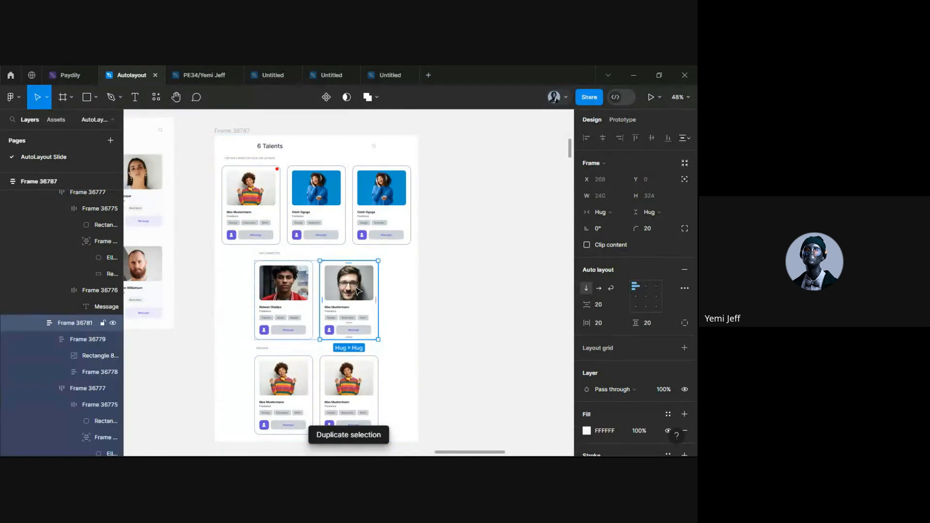
key("ctrl+d")
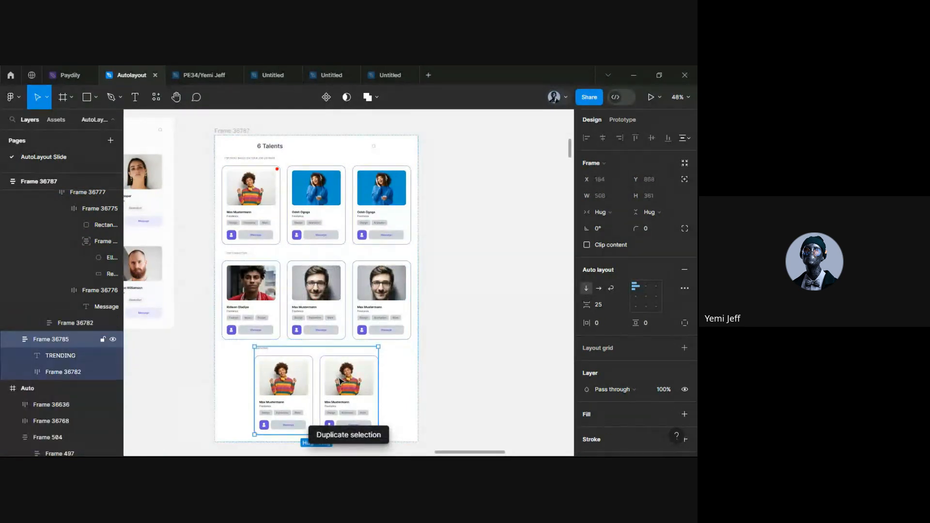
Duplicate the second card of the trending row to make three, then clear the selection
left_click(338, 377)
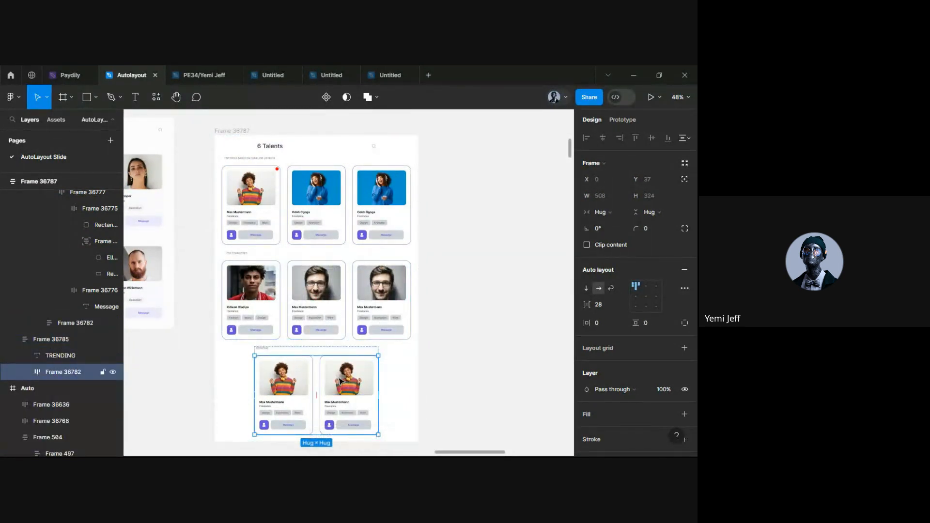
left_click(341, 382)
left_click(341, 382)
left_click(334, 383)
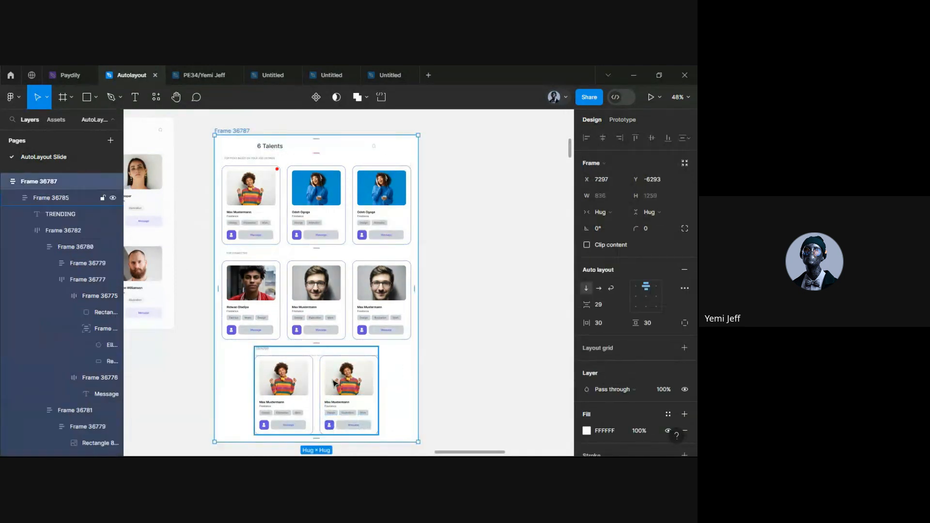
left_click(334, 382)
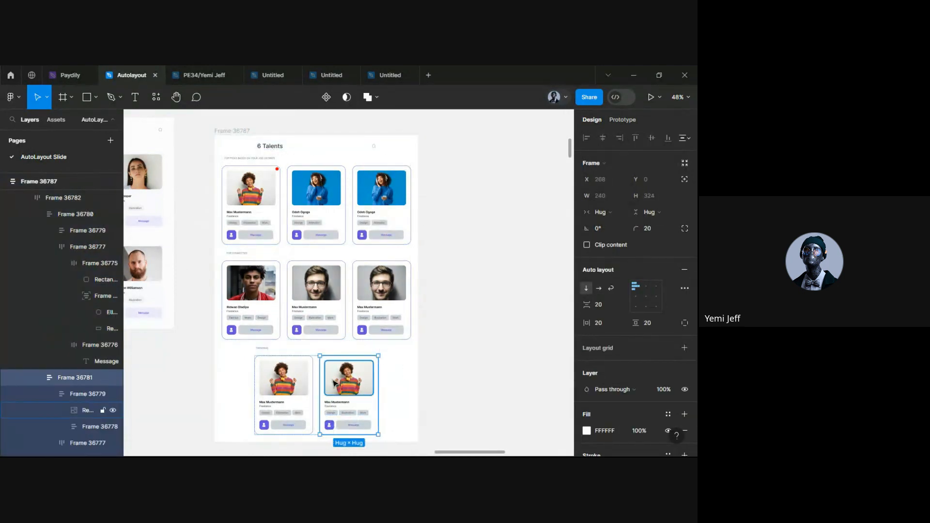
key("ctrl+d")
left_click(473, 361)
scroll(421, 353, "down", 5)
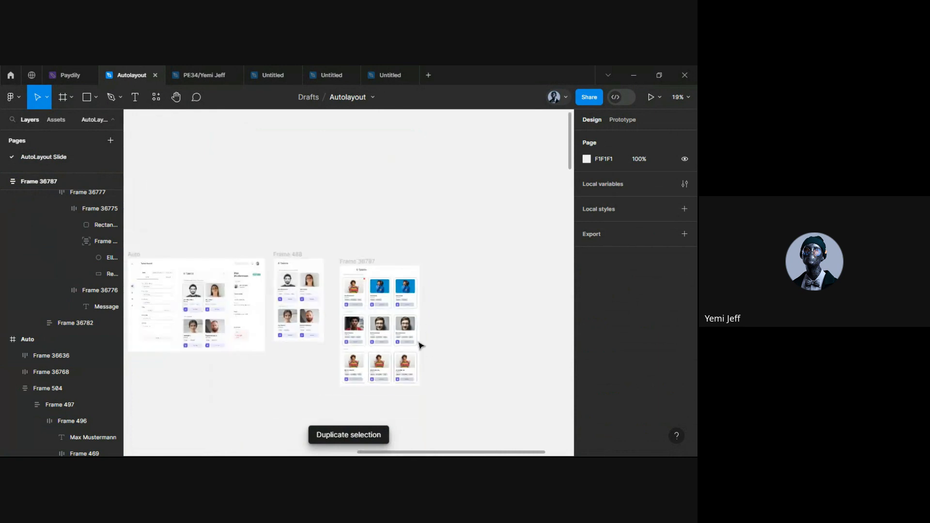
Copy the top row of three talent cards with Ctrl+D, undoing a stray drag copy first
left_click(410, 304)
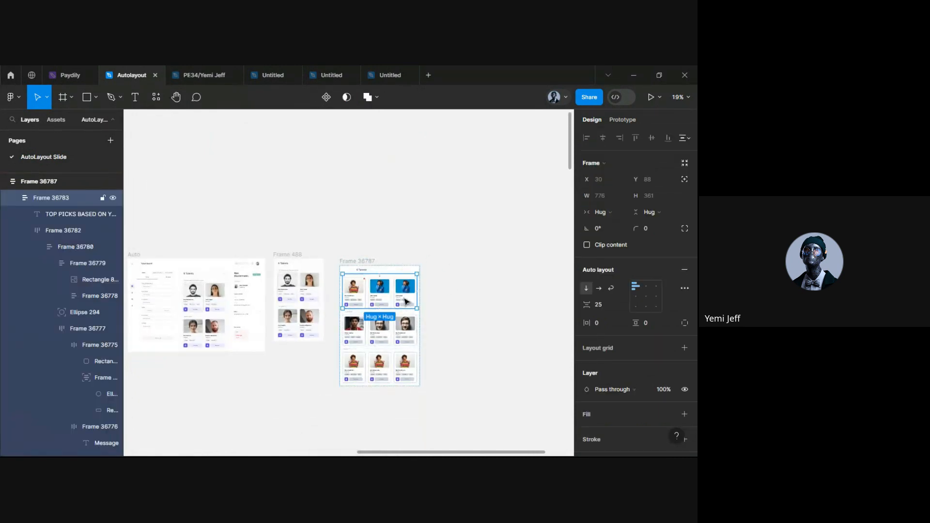
left_click_drag(410, 299, 411, 299)
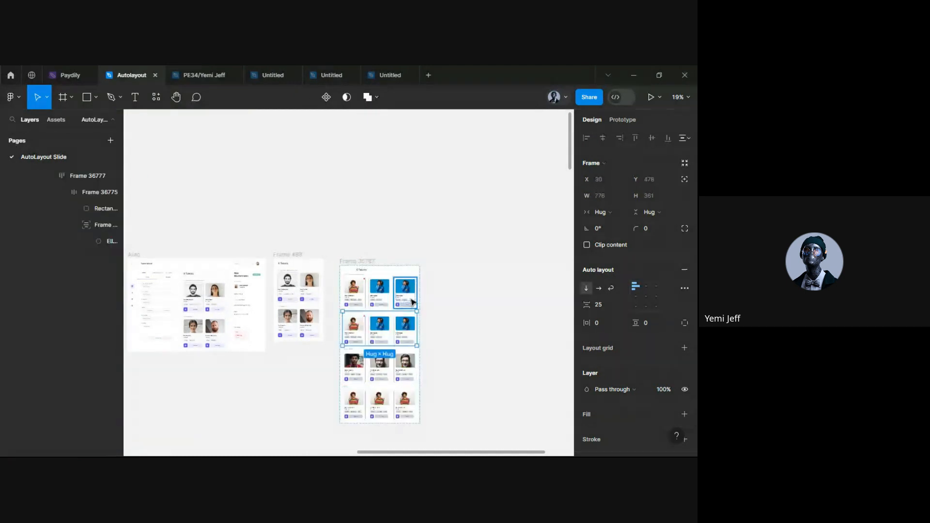
key("ctrl+z")
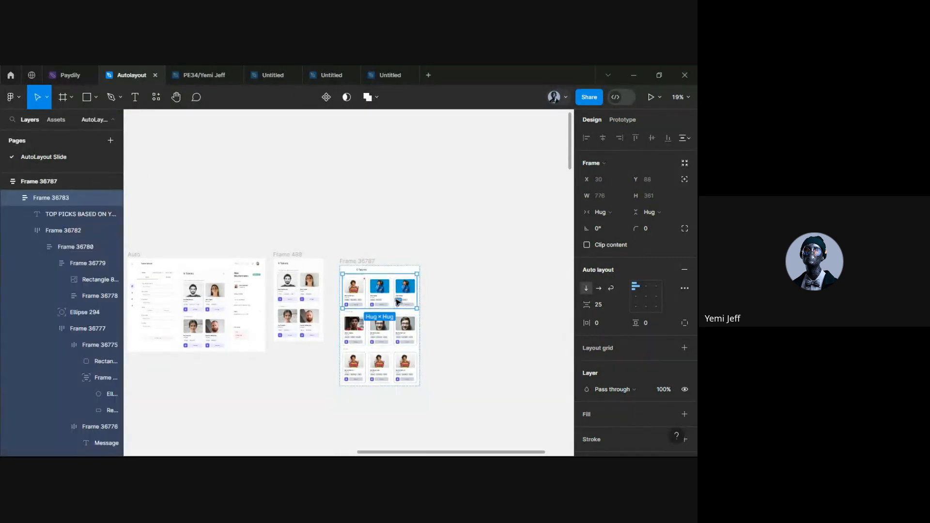
key("ctrl+d")
scroll(403, 349, "down", 2)
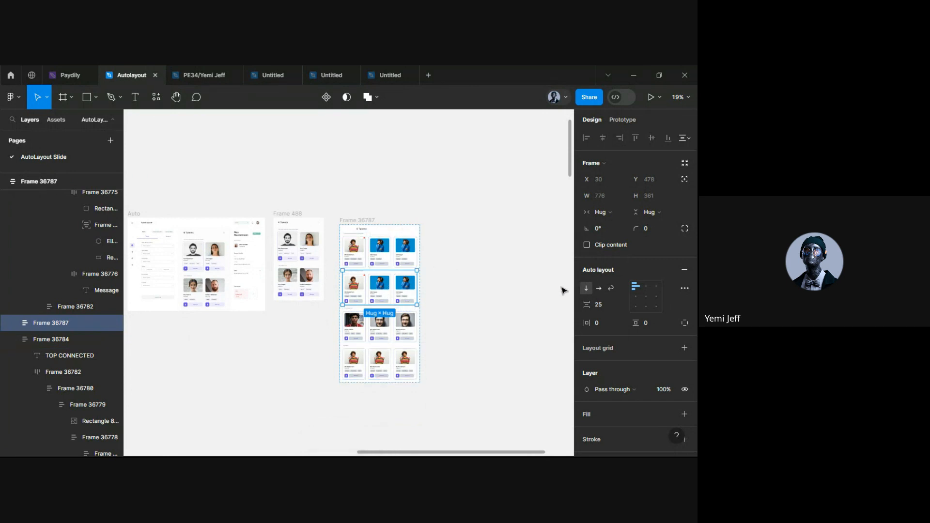
scroll(525, 311, "right", 3)
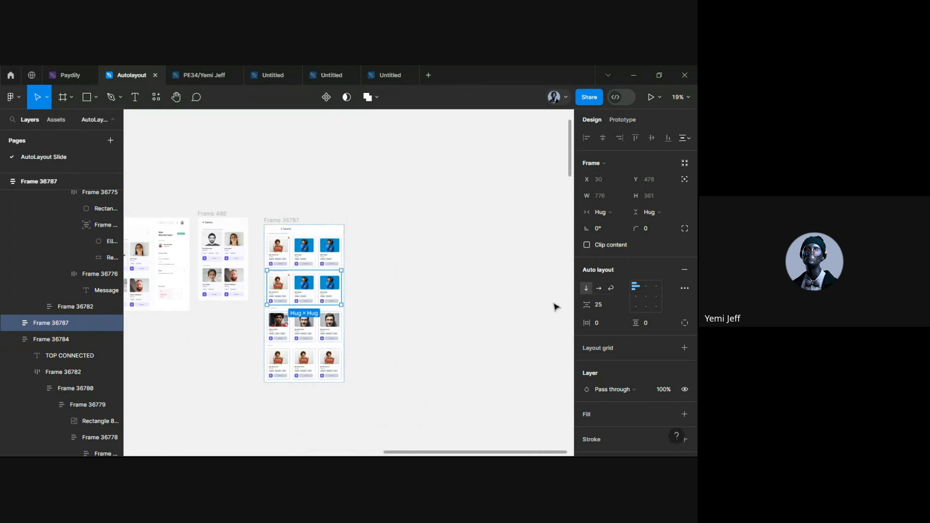
left_click(600, 287)
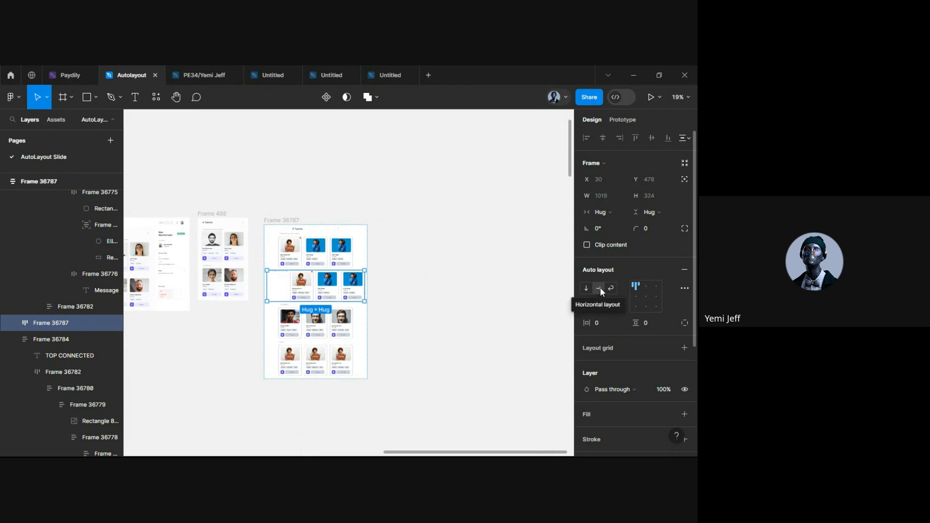
key("ctrl+z")
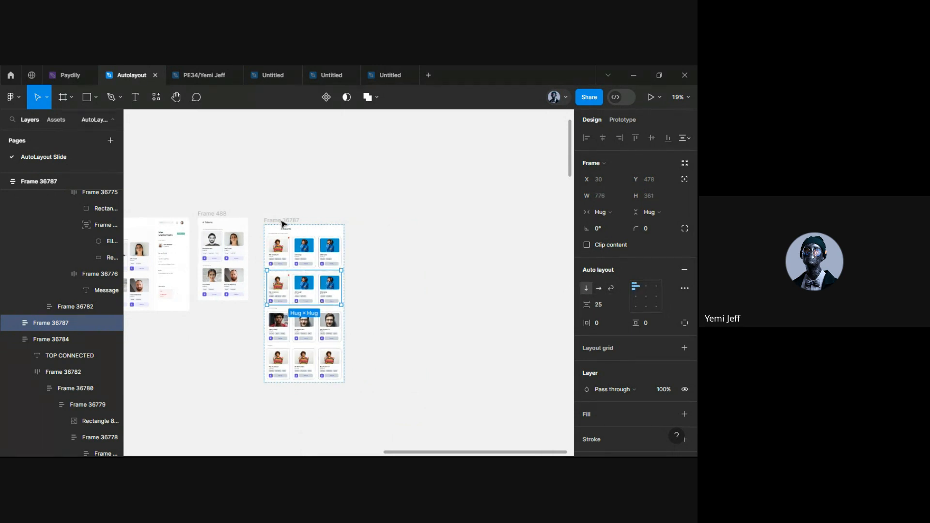
left_click(284, 223)
left_click(599, 289)
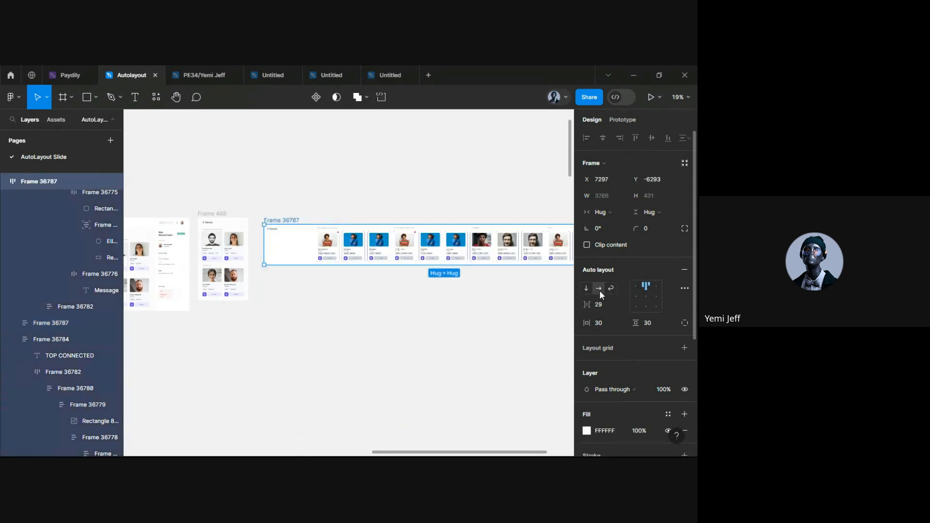
scroll(323, 339, "right", 3)
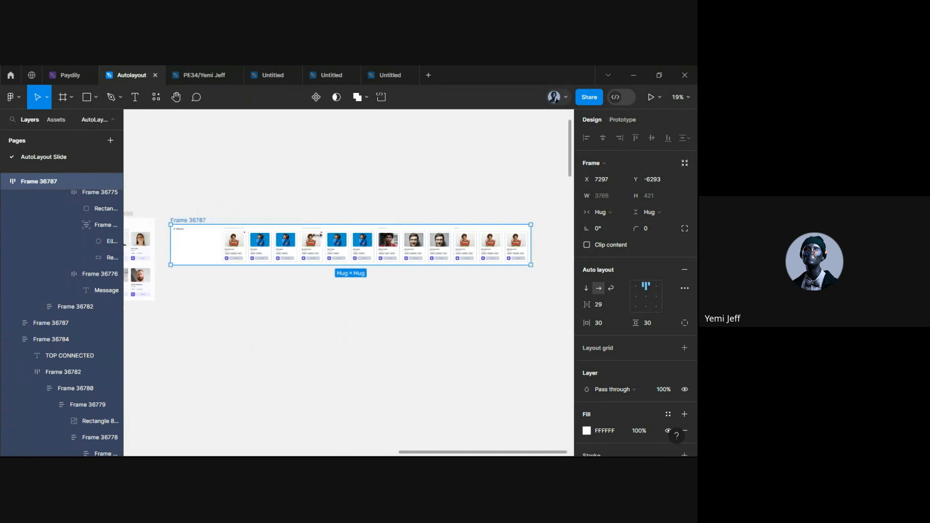
left_click(584, 288)
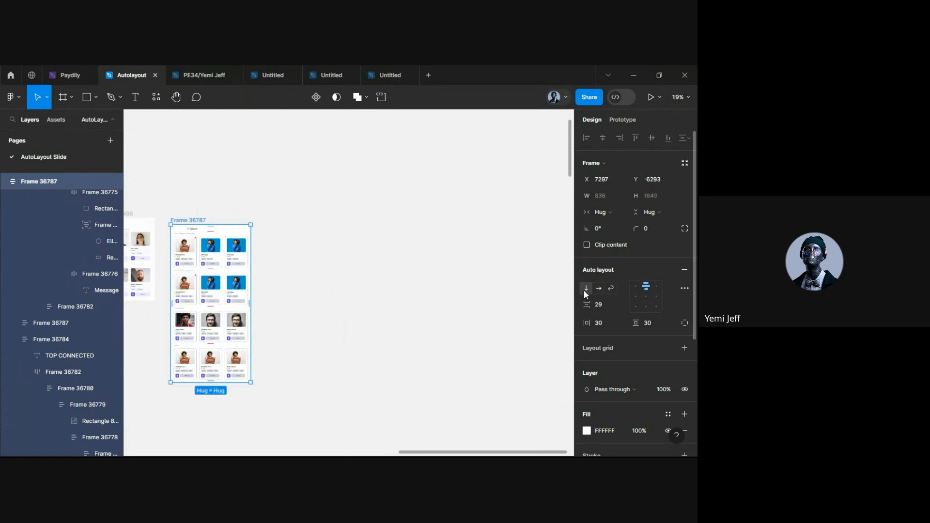
left_click(598, 287)
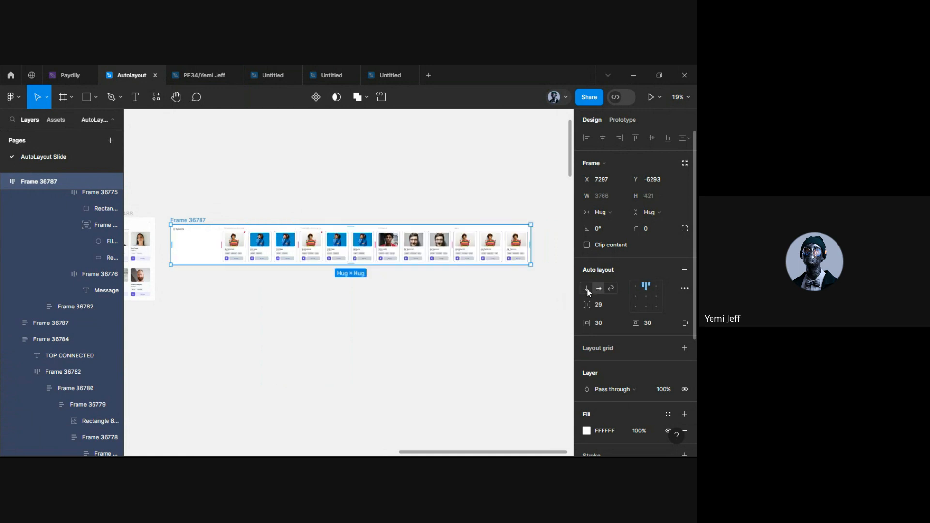
left_click(586, 288)
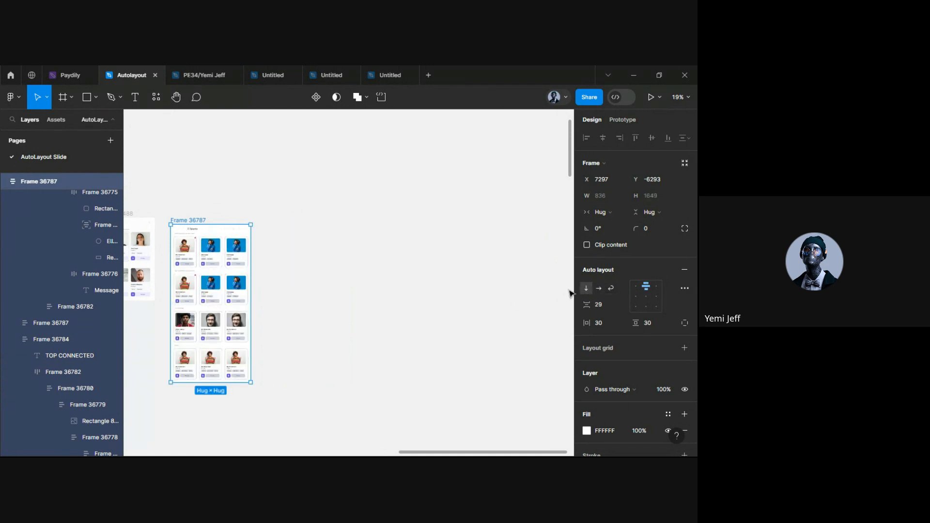
left_click(599, 288)
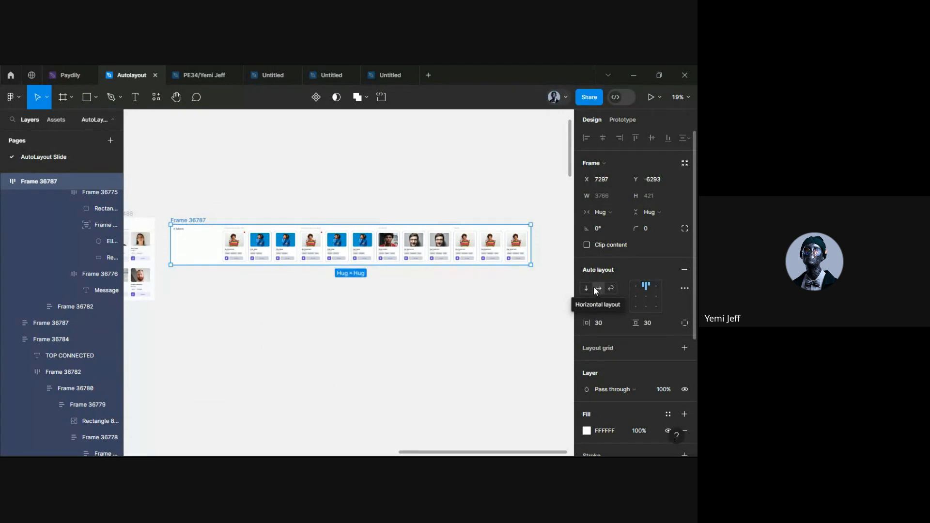
left_click(586, 289)
scroll(283, 321, "left", 3)
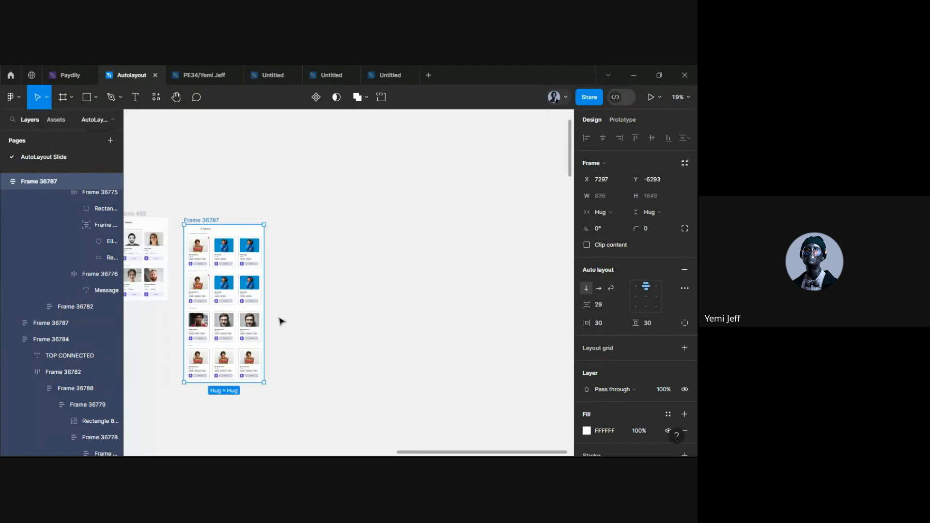
scroll(271, 272, "up", 3)
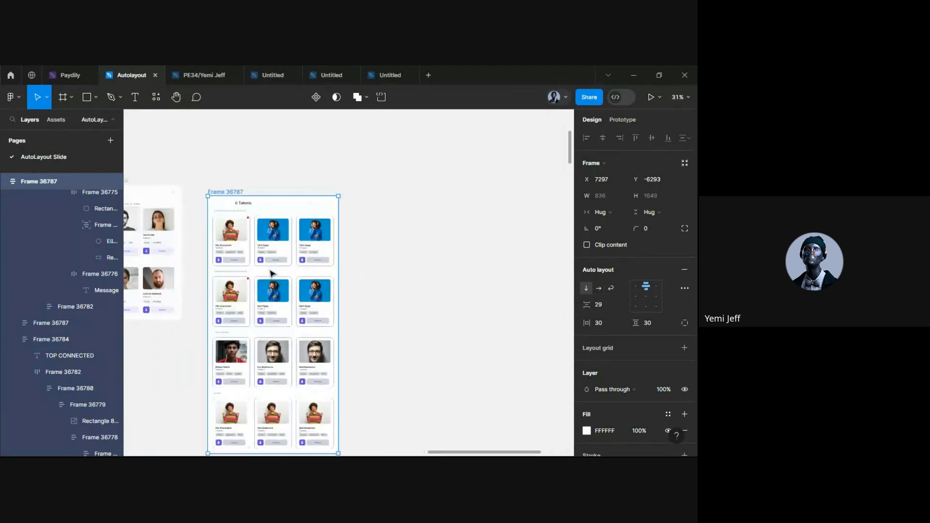
left_click(409, 252)
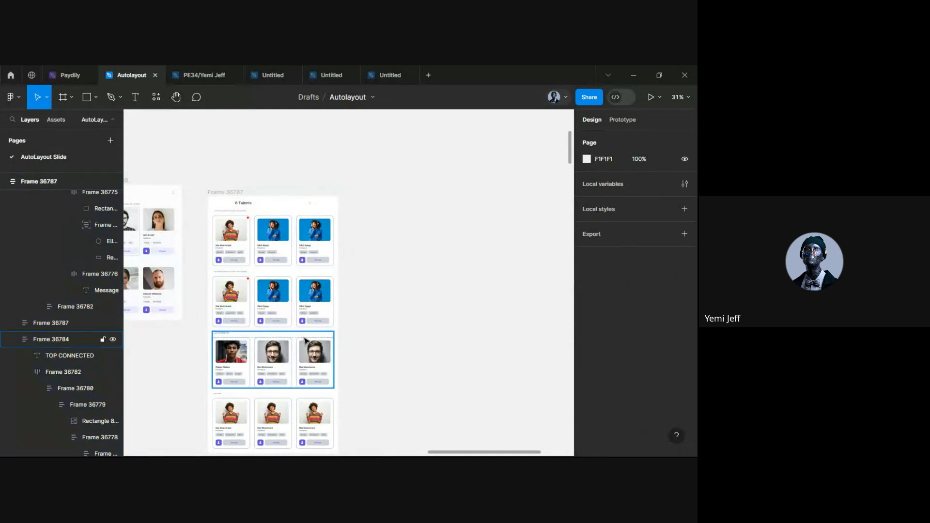
mouse_move(315, 449)
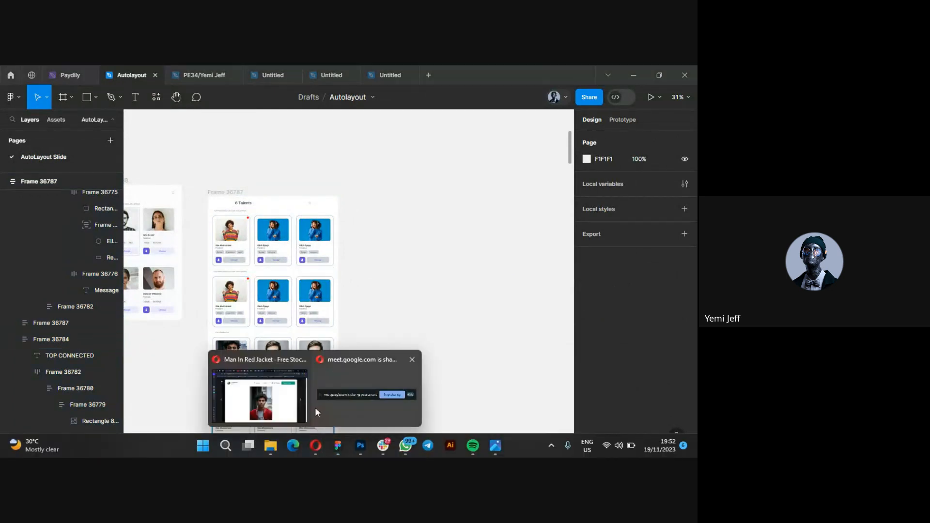
Go to the Google Meet tab in Opera and stop presenting the screen
left_click(300, 402)
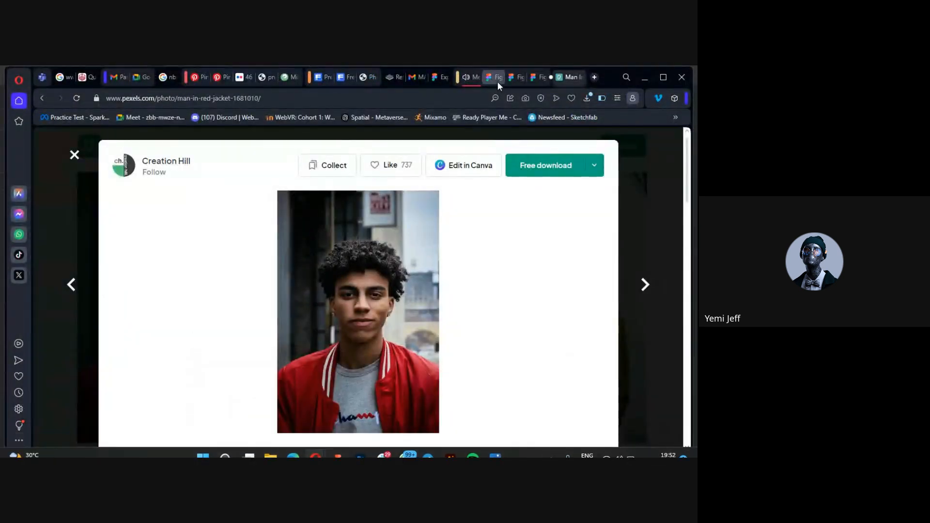
left_click(472, 79)
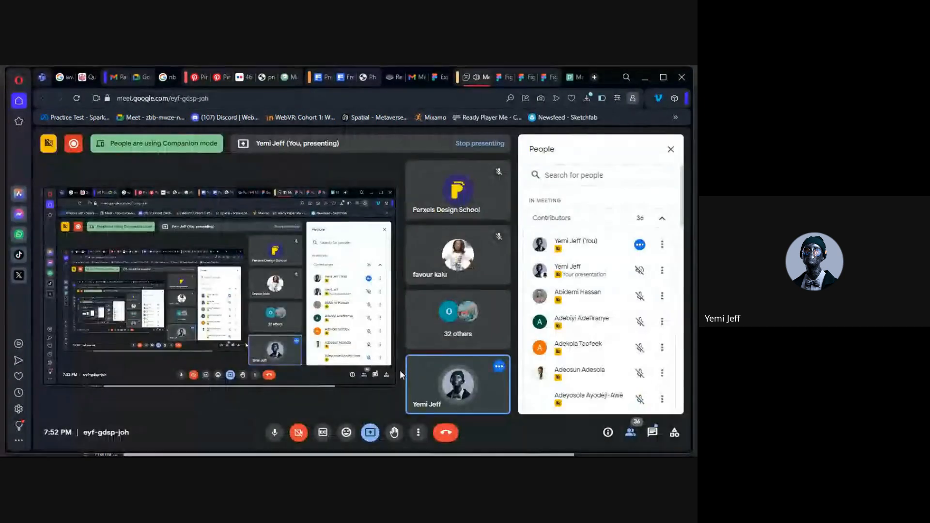
left_click(369, 437)
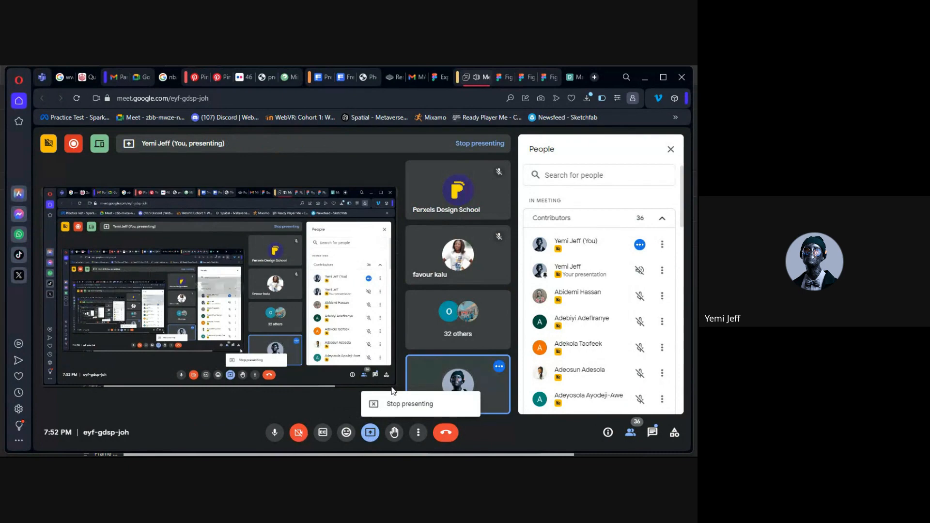
left_click(391, 405)
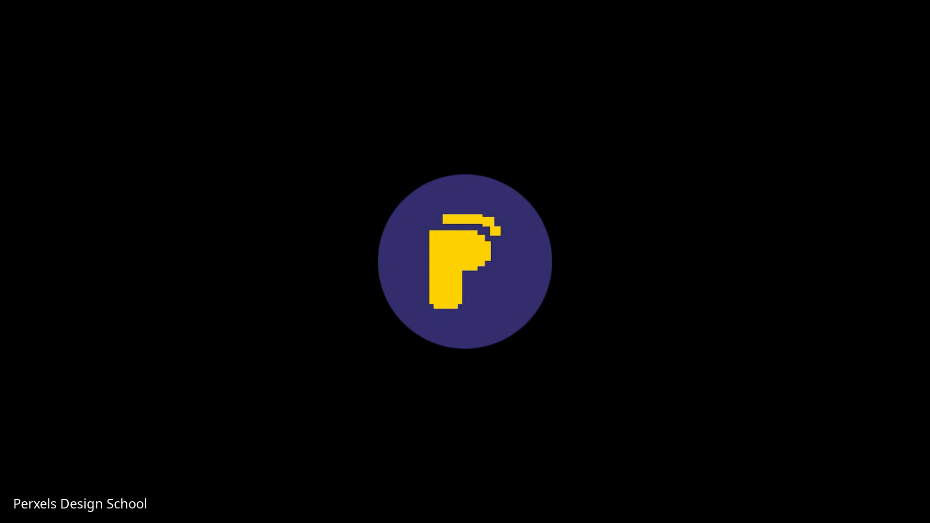
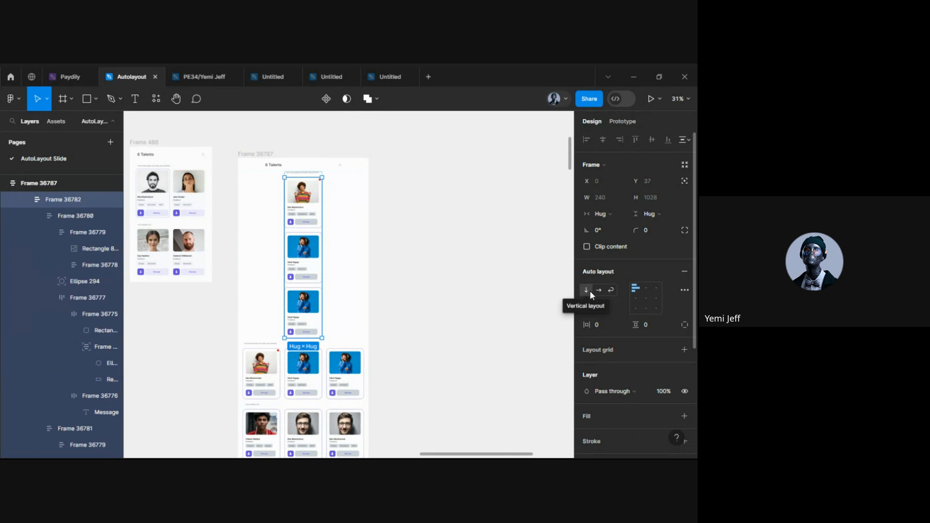
Switch the first card group to a horizontal row, then restore its vertical stacking
left_click(591, 291)
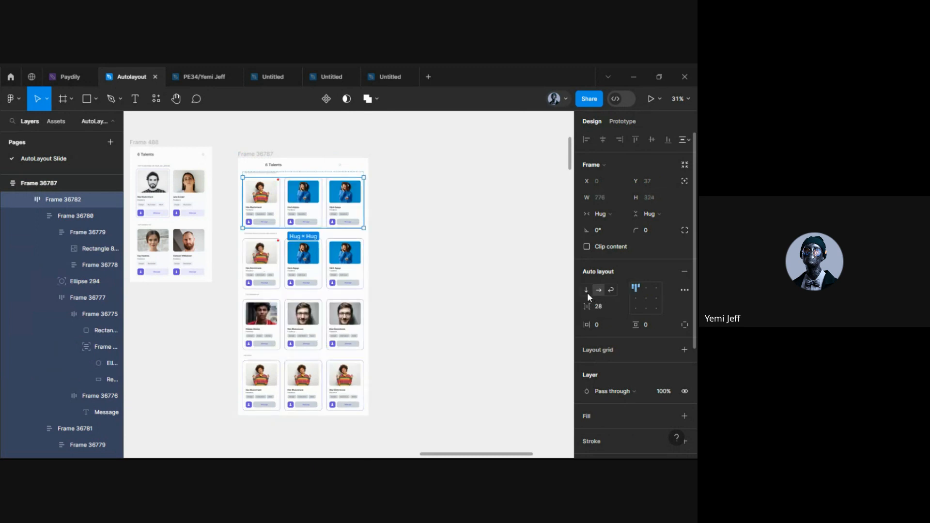
scroll(280, 204, "up", 3)
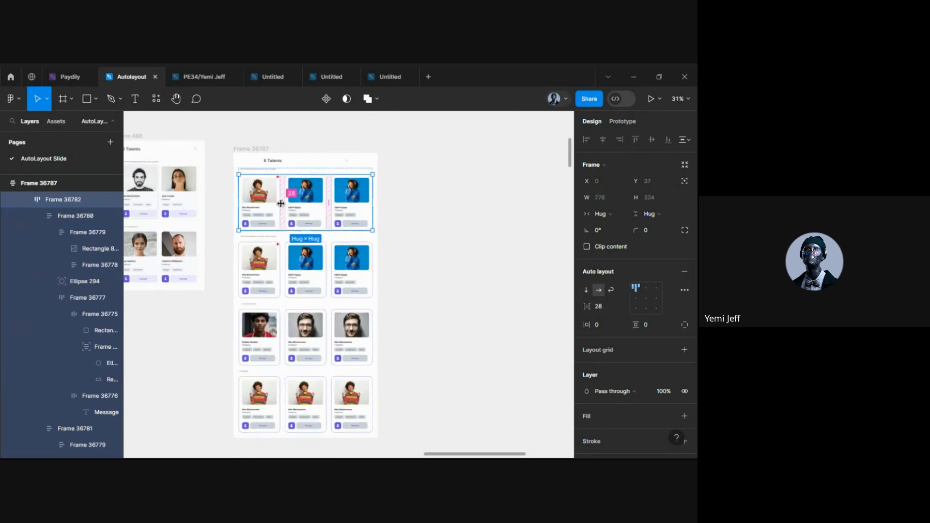
scroll(364, 215, "up", 1)
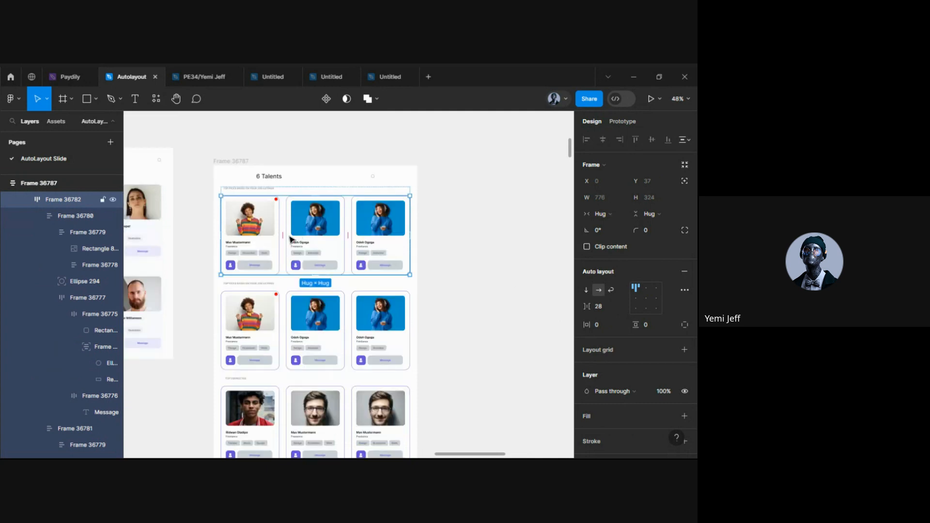
left_click(586, 290)
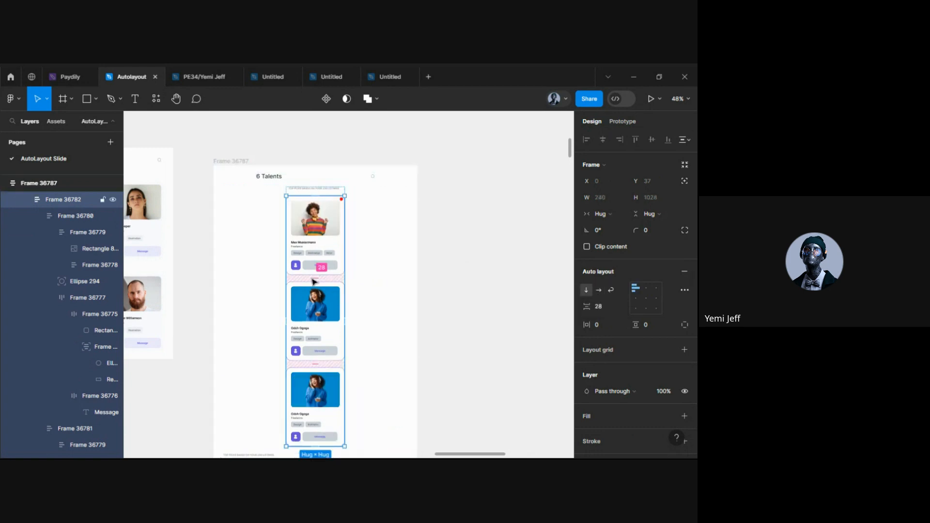
scroll(315, 281, "down", 3)
Stack the Top Connected and Trending card rows vertically with 28 spacing
left_click(323, 393)
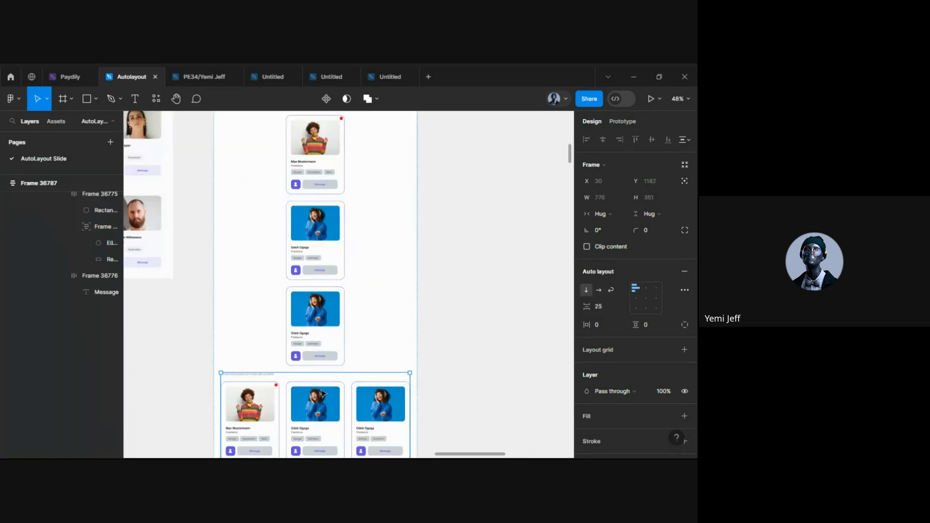
scroll(509, 328, "down", 5)
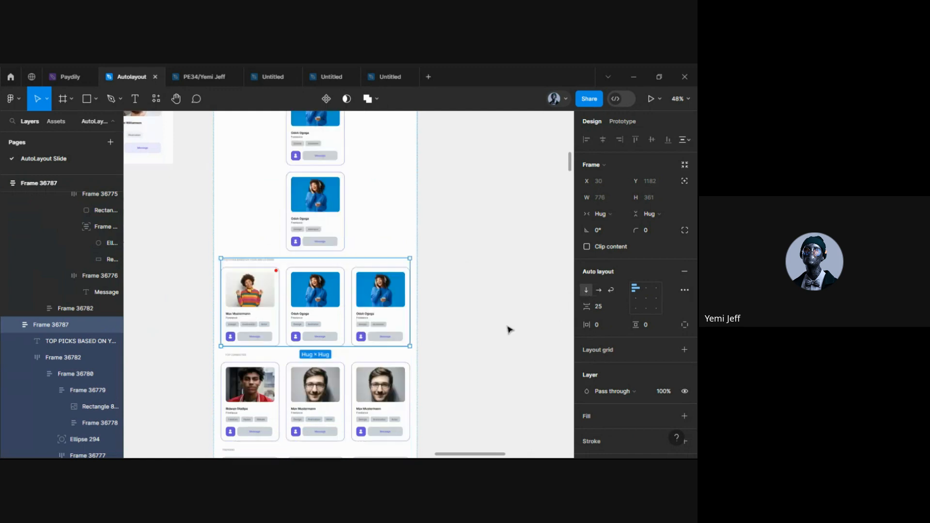
left_click(323, 219)
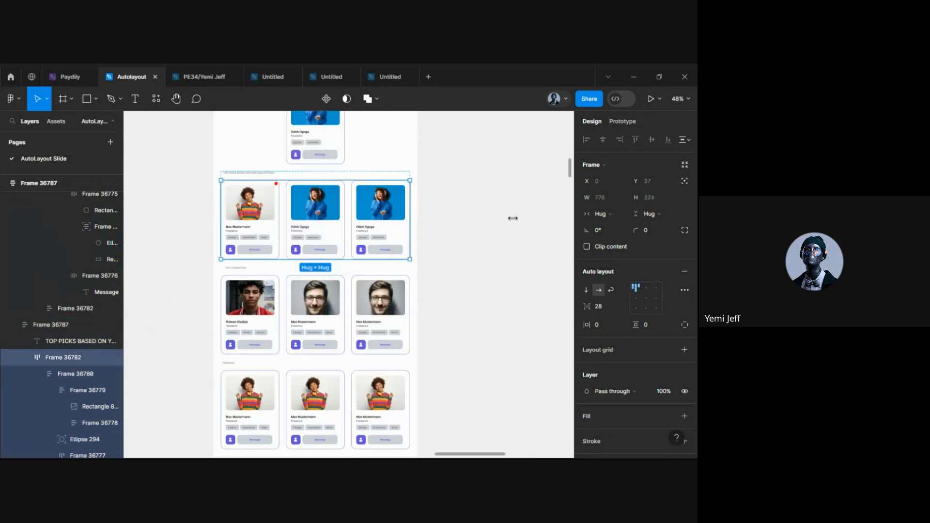
left_click(586, 290)
key("ctrl+z")
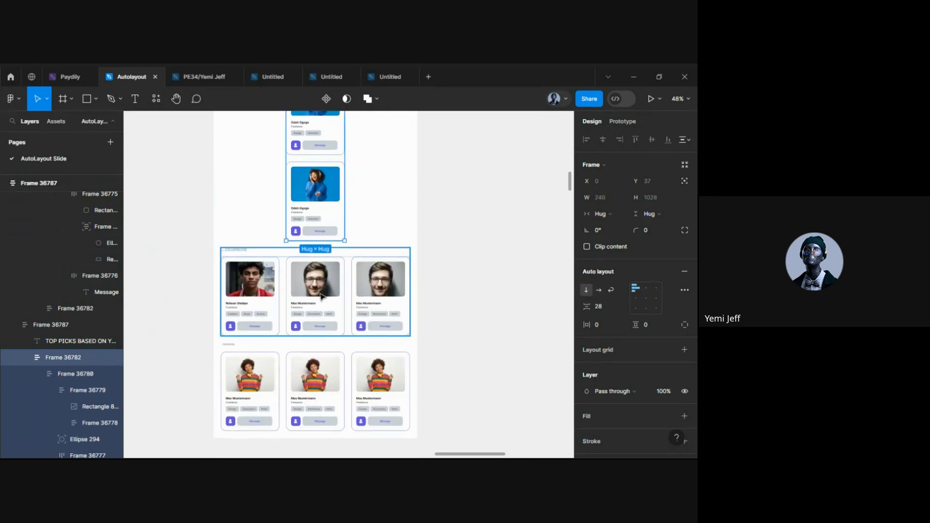
left_click(586, 290)
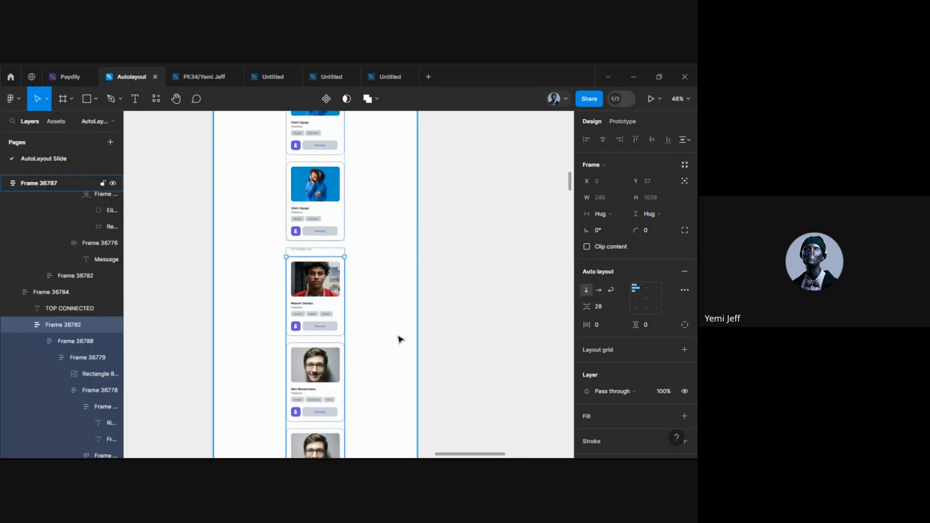
key("ctrl+z")
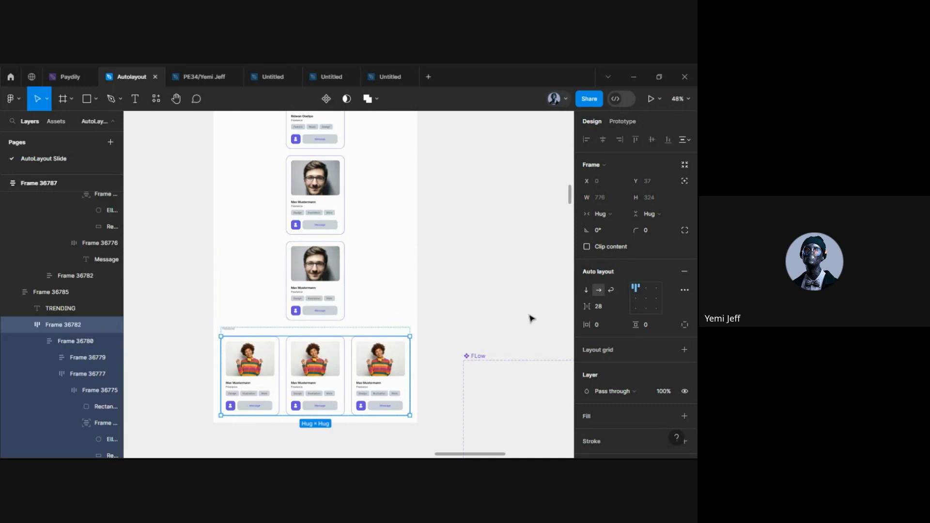
left_click(587, 290)
scroll(446, 326, "down", 6)
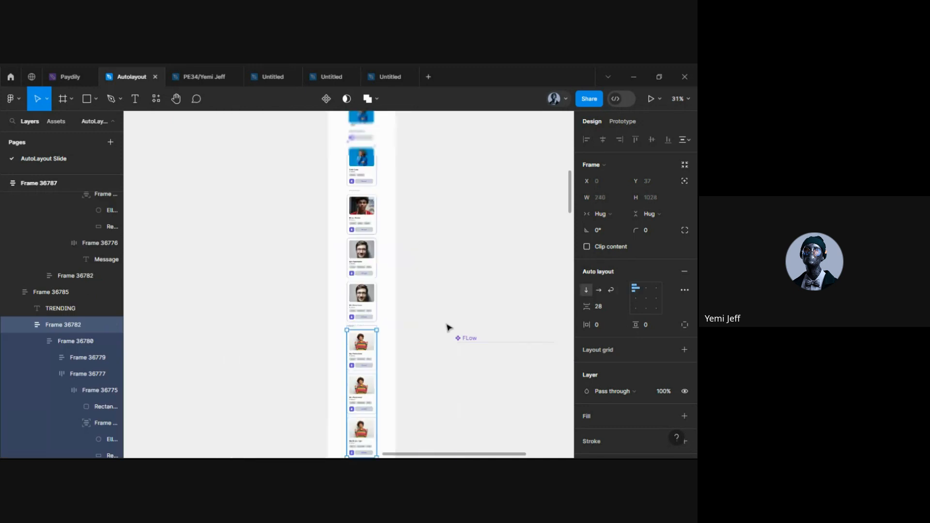
scroll(402, 218, "up", 1)
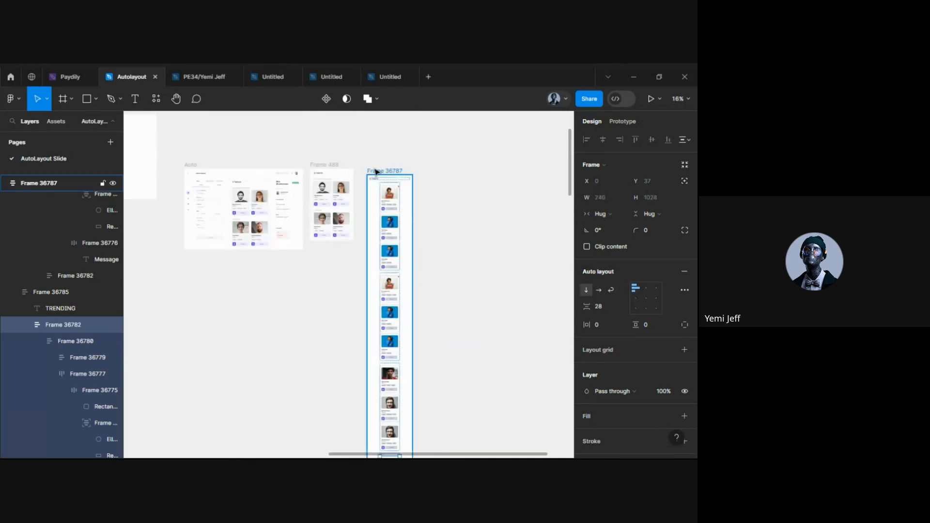
left_click(378, 173)
Try a vertical layout on the 6 Talents header row, then undo it
scroll(392, 180, "up", 5)
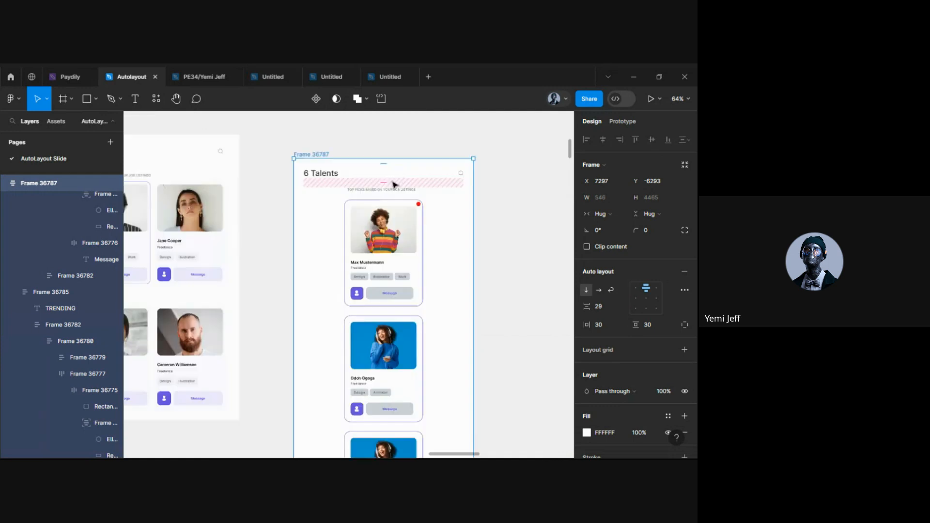
left_click(337, 179)
left_click(587, 290)
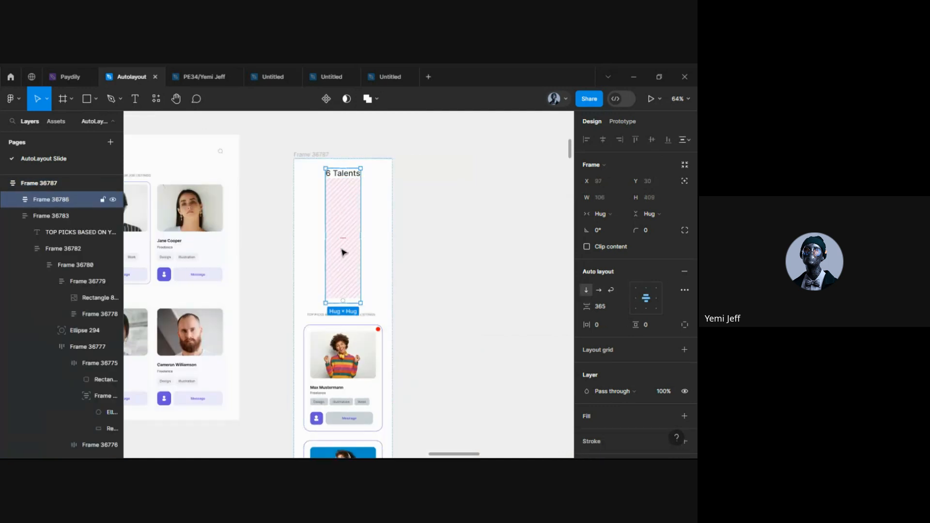
left_click_drag(341, 238, 344, 184)
key("ctrl+z")
key("ctrl+z")
key("ctrl+z")
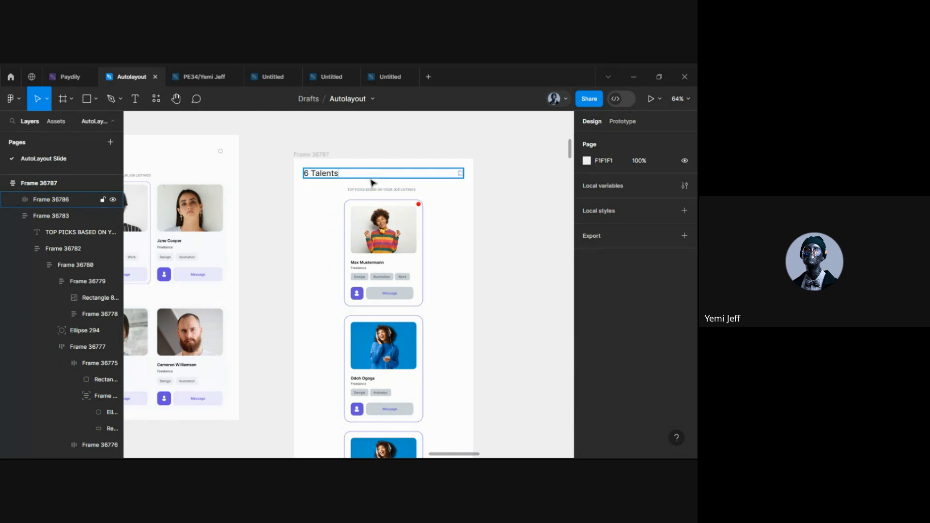
Scrub the header row's spacing down from 365 so the search icon sits inside the frame
scroll(338, 182, "up", 3)
scroll(436, 256, "up", 5)
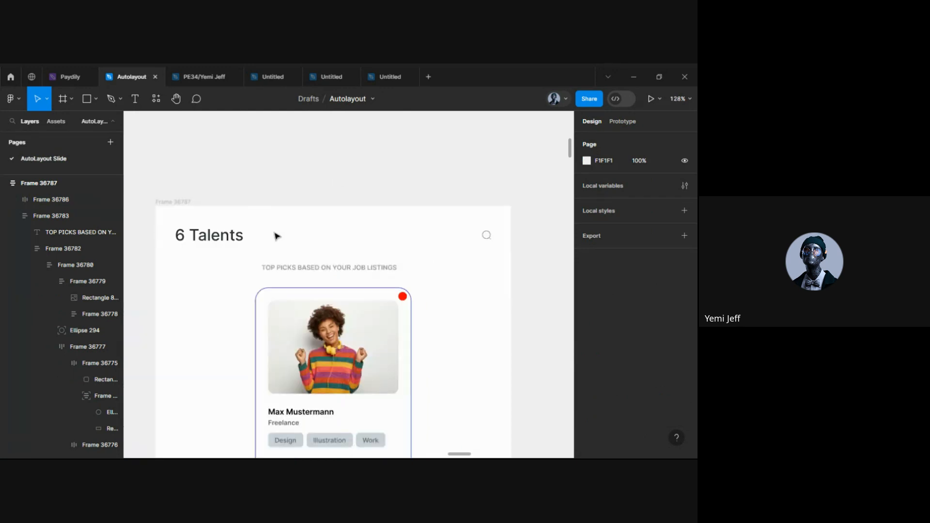
left_click(225, 240)
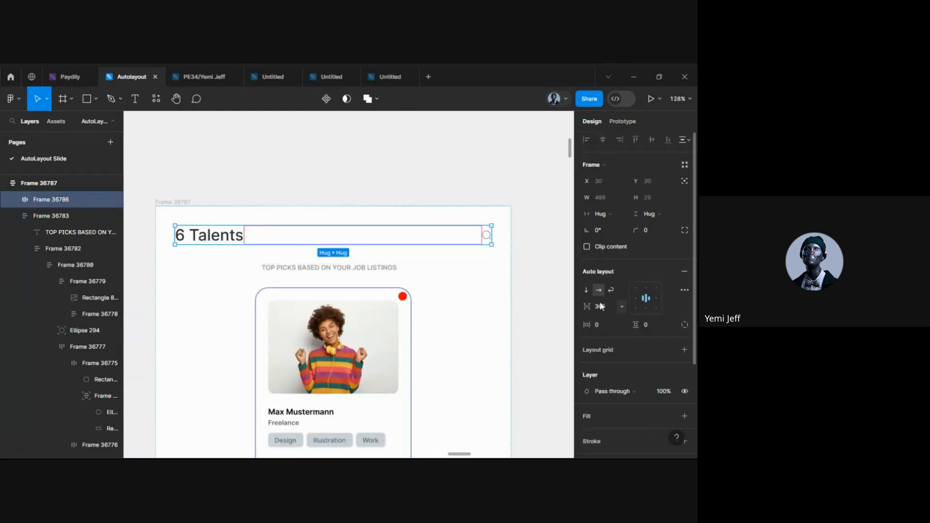
left_click_drag(587, 306, 285, 309)
left_click(480, 292)
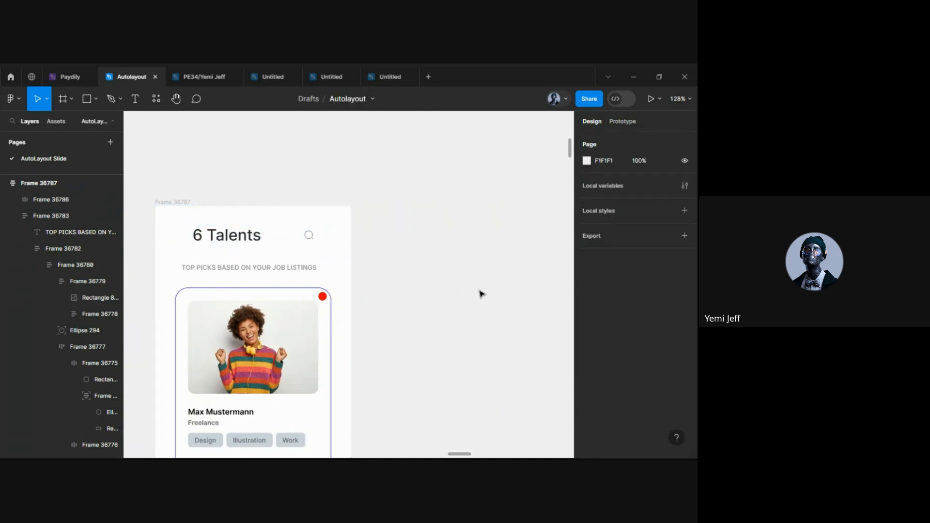
scroll(479, 292, "down", 4)
scroll(436, 307, "down", 6)
scroll(401, 319, "down", 10)
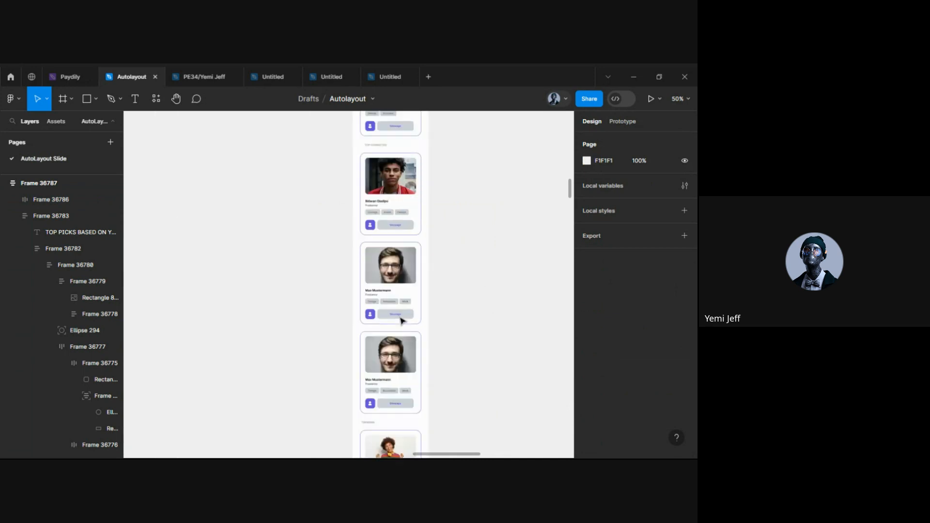
scroll(401, 319, "up", 10)
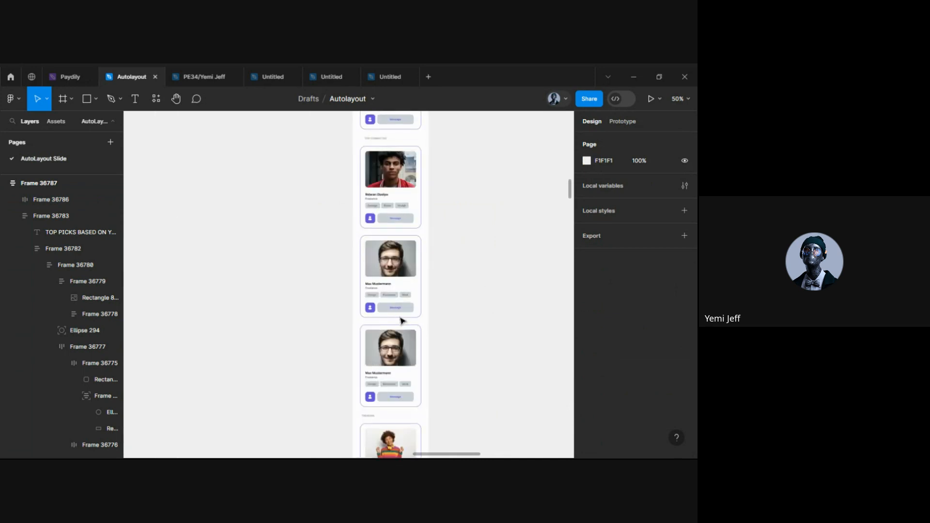
scroll(401, 321, "up", 5)
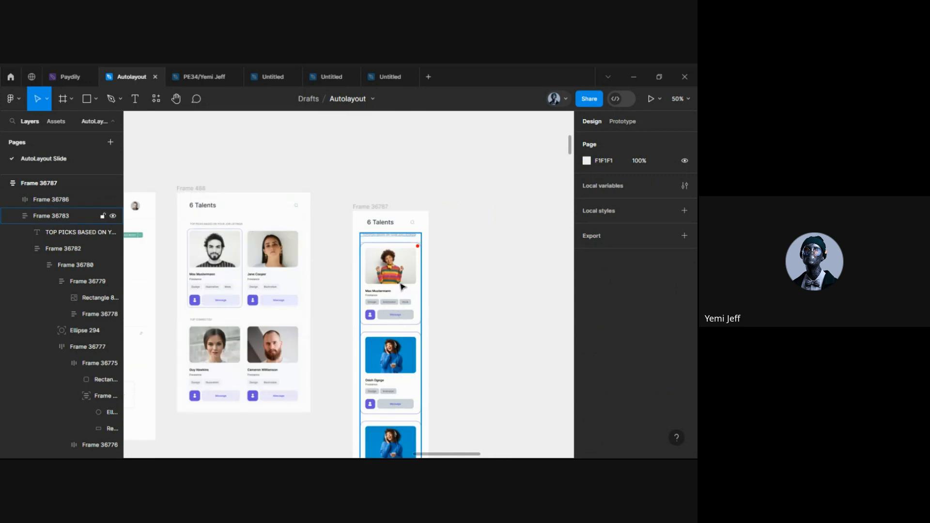
scroll(401, 287, "down", 6)
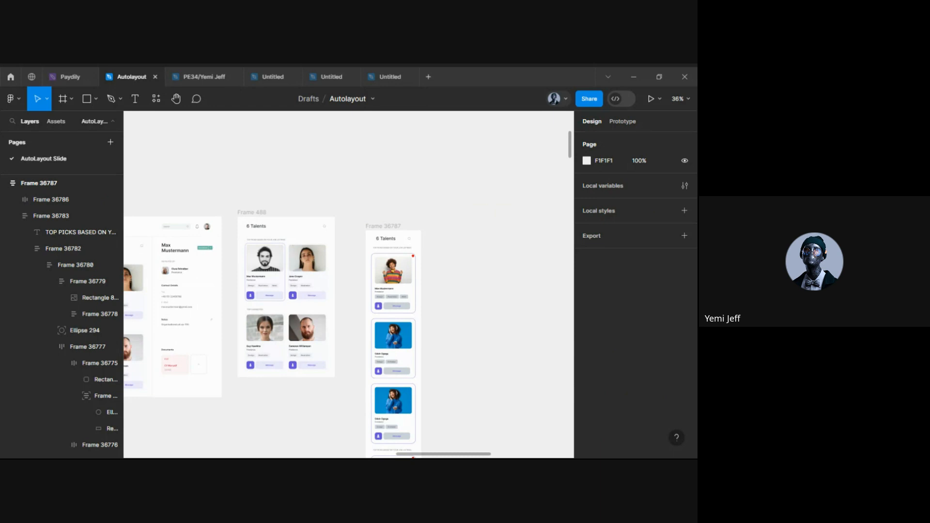
scroll(406, 318, "down", 5)
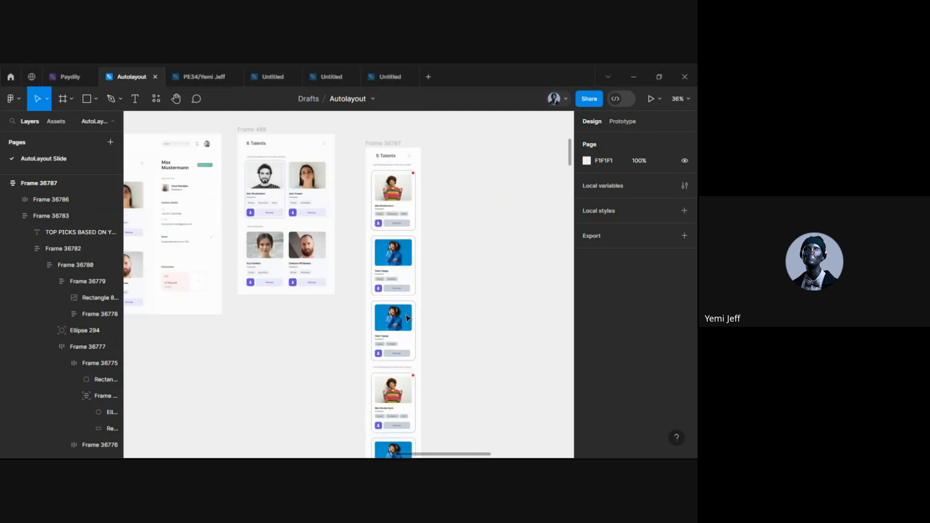
scroll(407, 318, "down", 5)
scroll(407, 318, "up", 10)
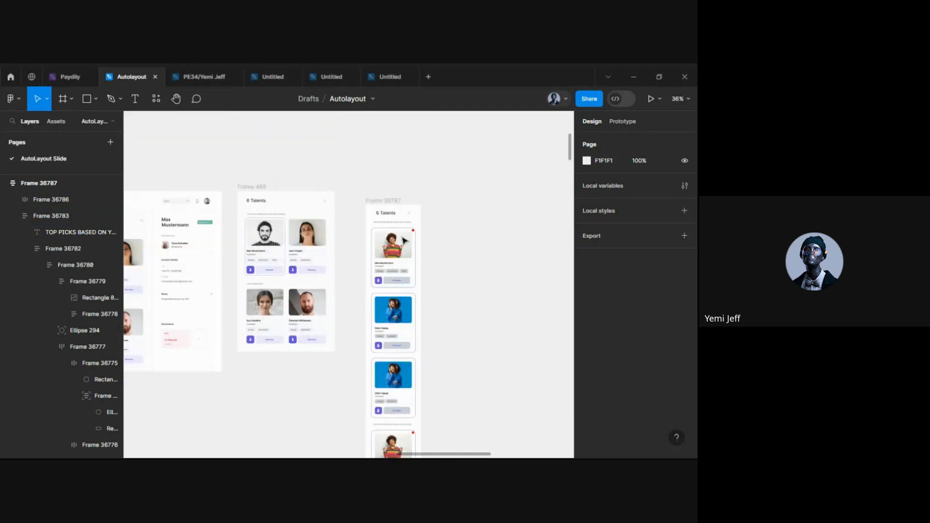
scroll(397, 304, "down", 2)
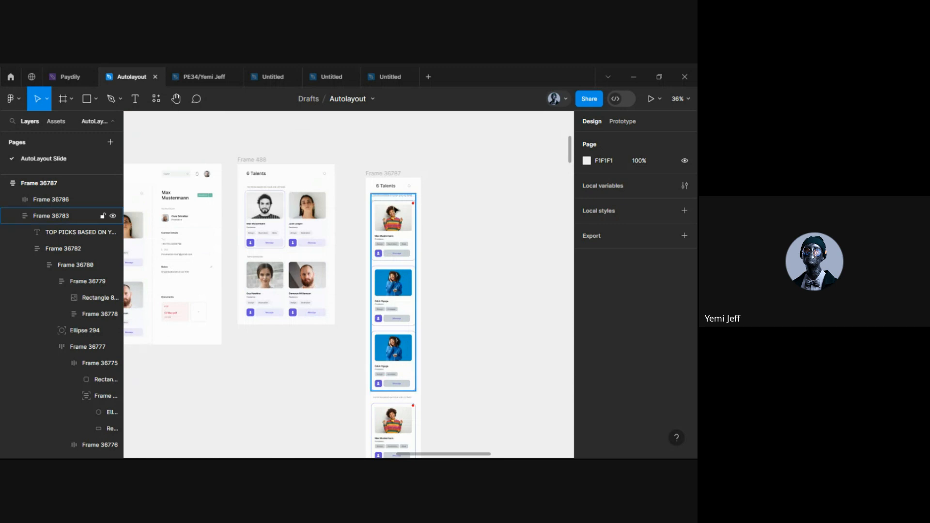
scroll(394, 211, "up", 5)
scroll(395, 210, "up", 1)
scroll(390, 271, "down", 10)
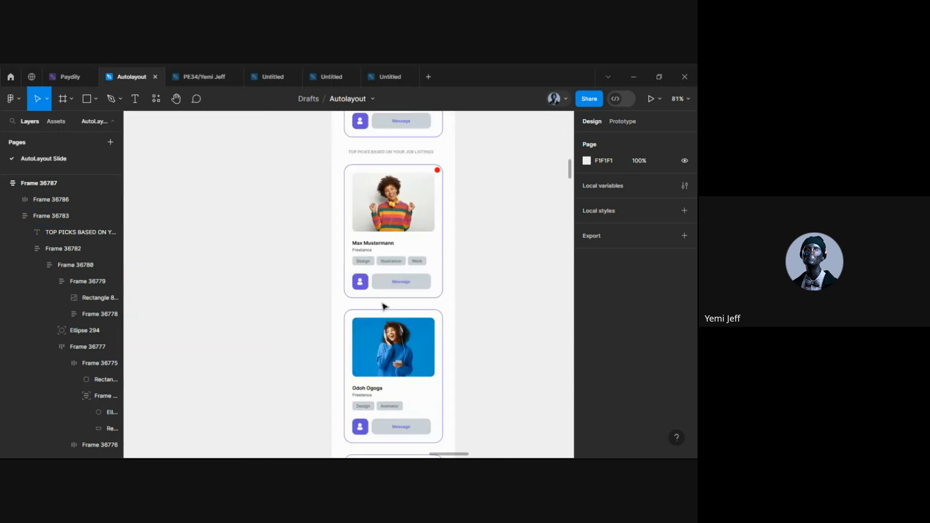
scroll(384, 306, "down", 15)
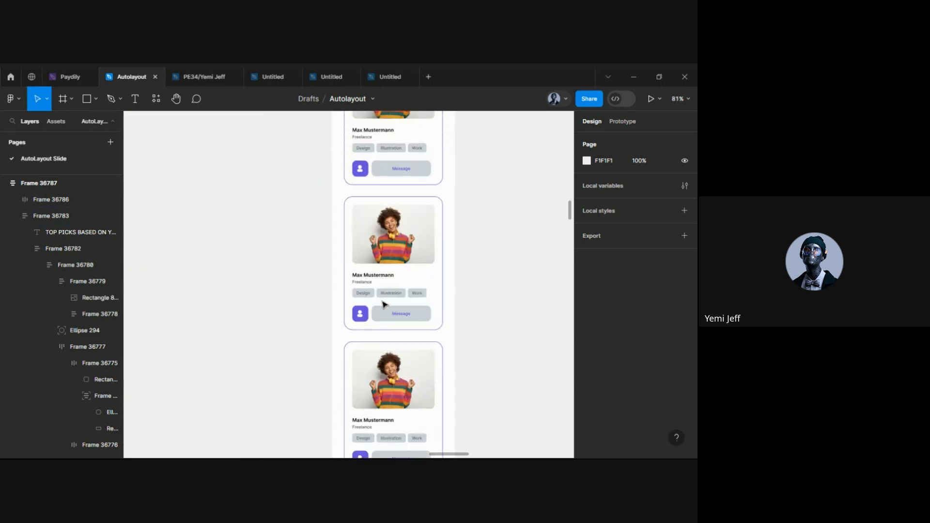
scroll(384, 304, "up", 15)
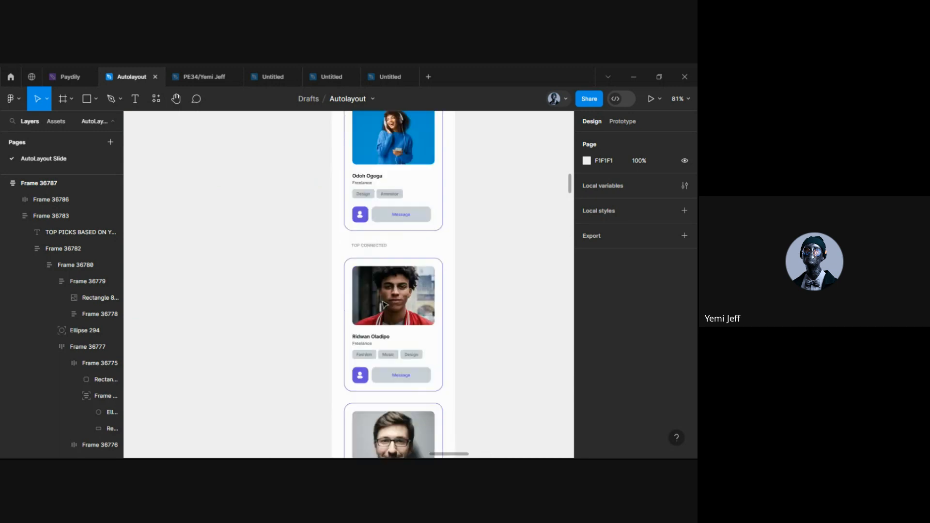
scroll(384, 304, "up", 5)
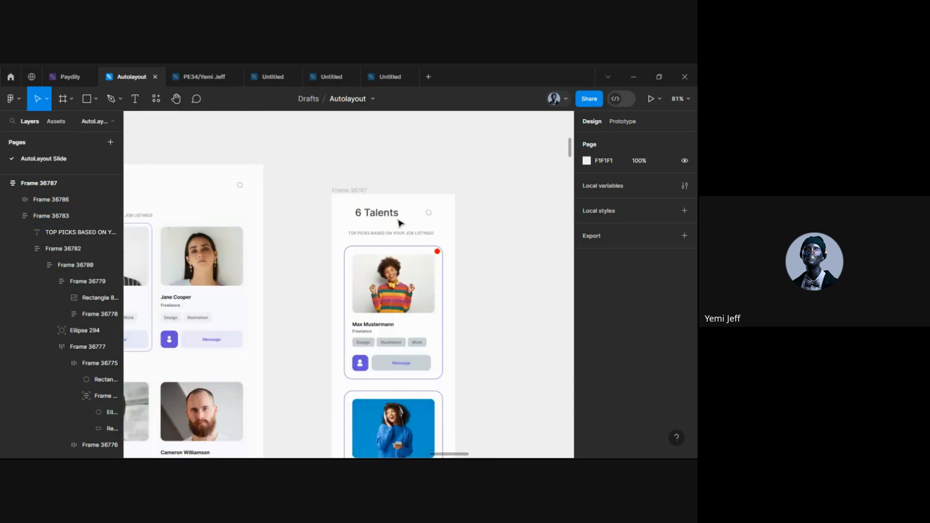
Set the top section and its first three talent cards to horizontal auto layout
scroll(369, 264, "down", 5)
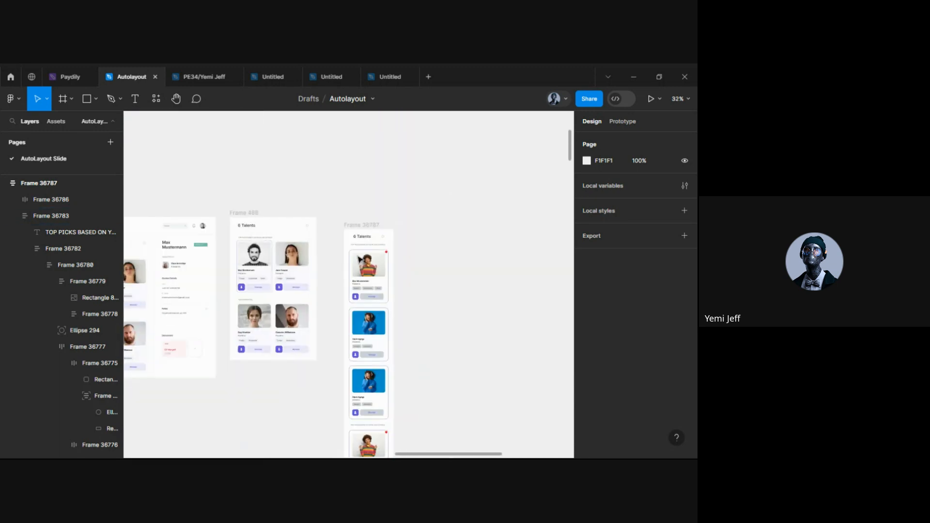
left_click(368, 270)
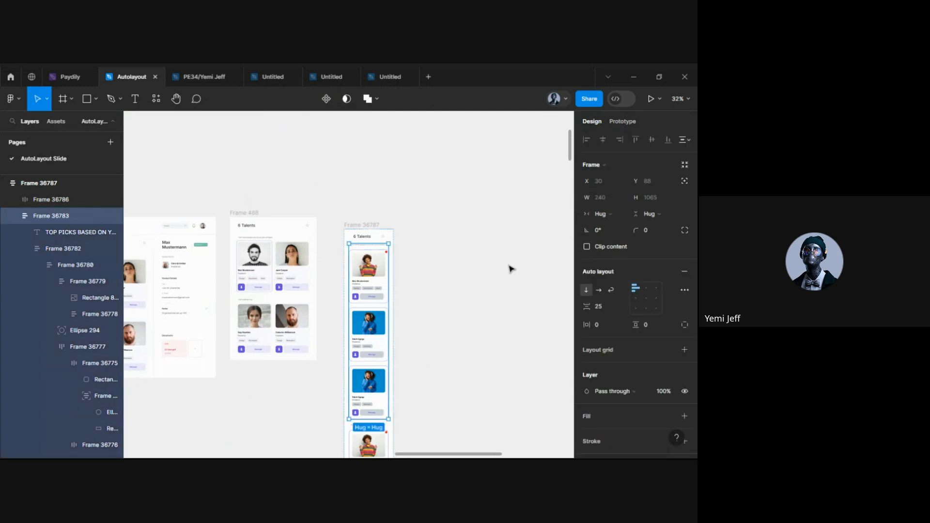
left_click(599, 289)
scroll(466, 368, "down", 3)
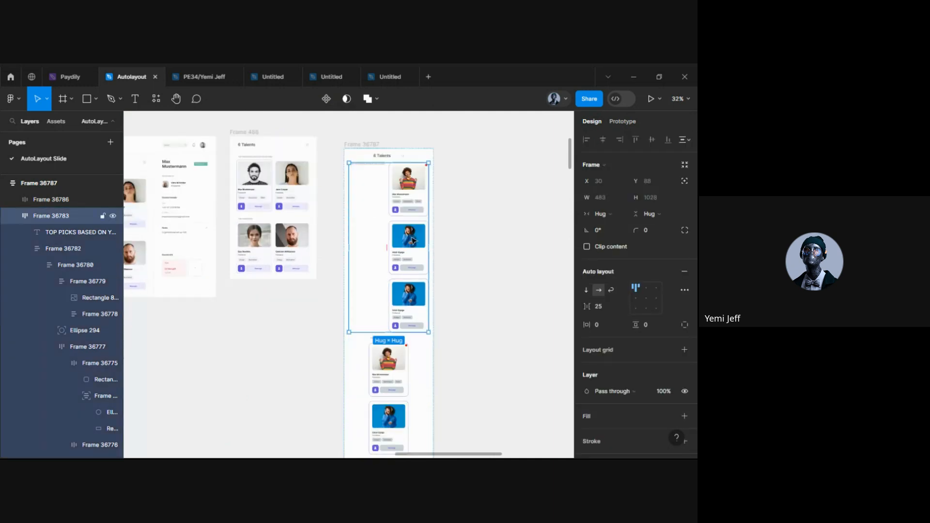
left_click(413, 241)
left_click(599, 290)
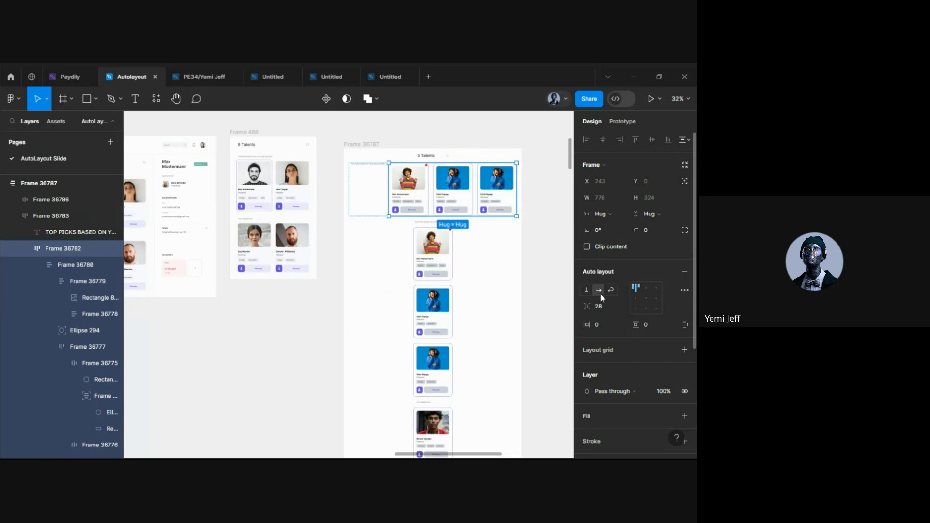
Lay out the second, third and fourth sections' cards in horizontal rows of three
double_click(436, 251)
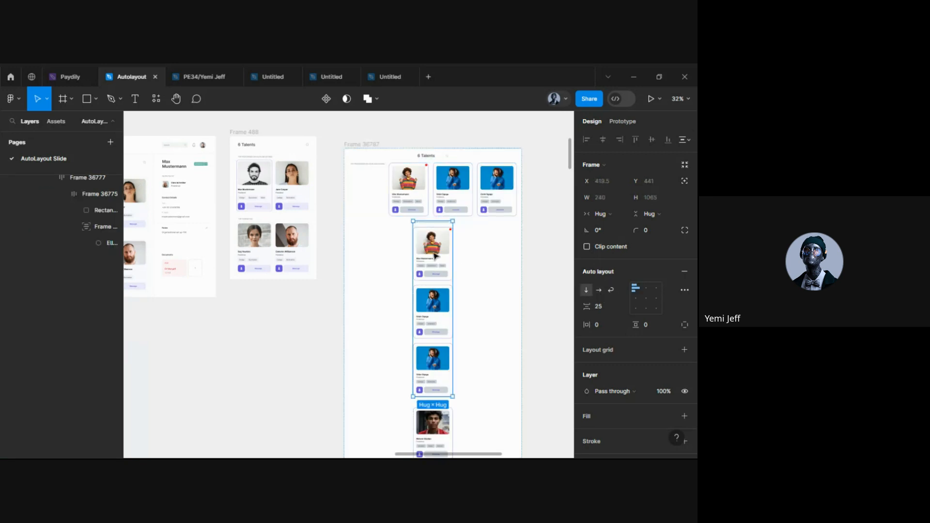
left_click(598, 290)
double_click(425, 323)
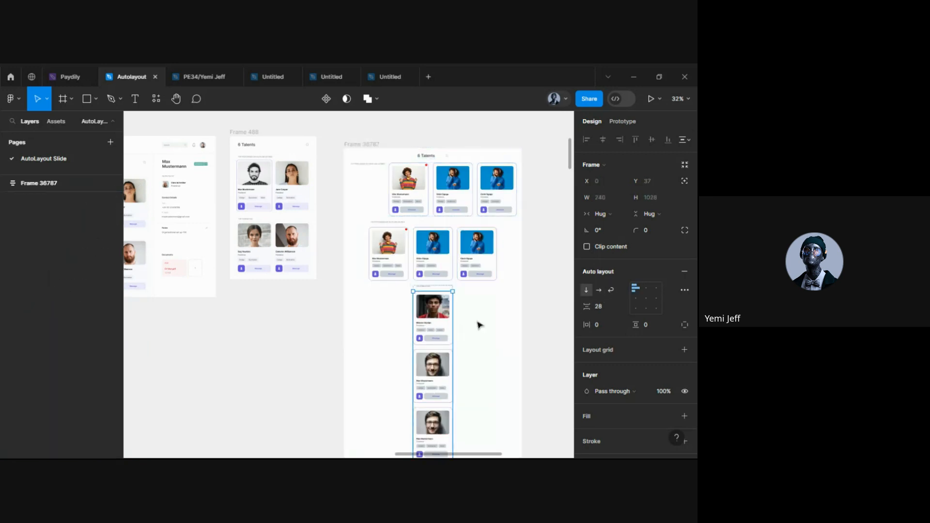
left_click(600, 290)
scroll(500, 338, "down", 3)
double_click(434, 314)
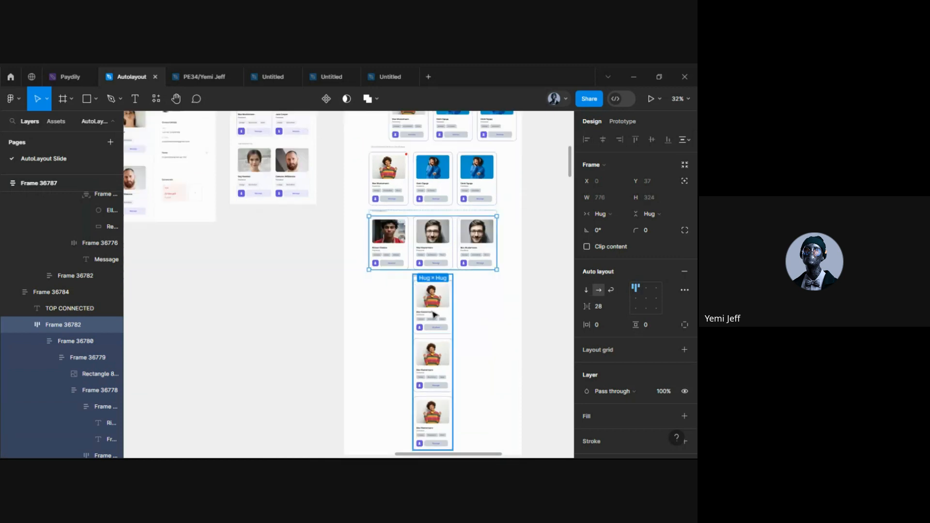
left_click(599, 290)
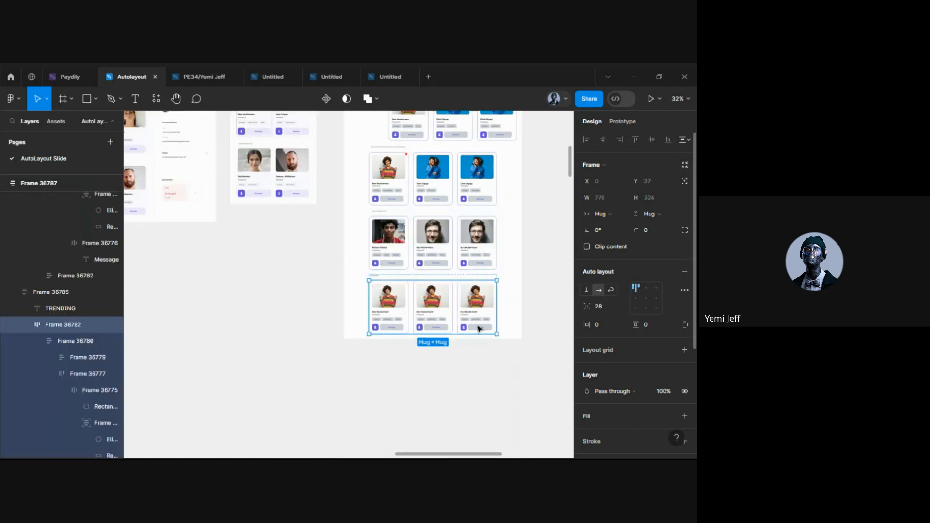
Set the top section back to vertical so its heading sits above the cards
scroll(504, 292, "up", 3)
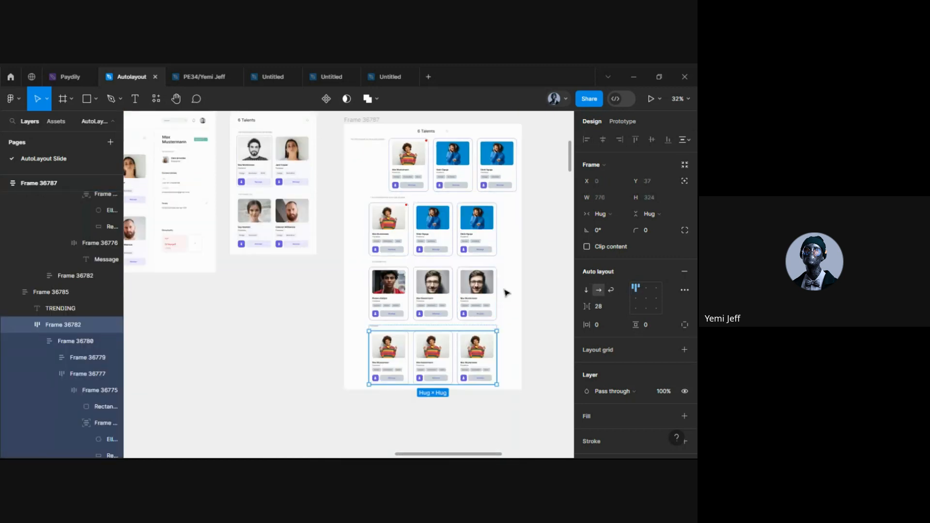
left_click(409, 174)
left_click(587, 289)
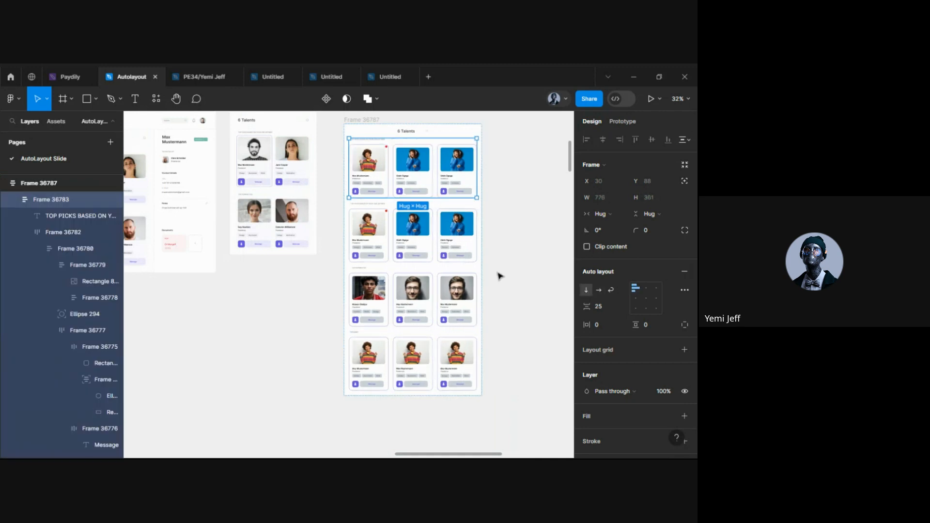
left_click(501, 277)
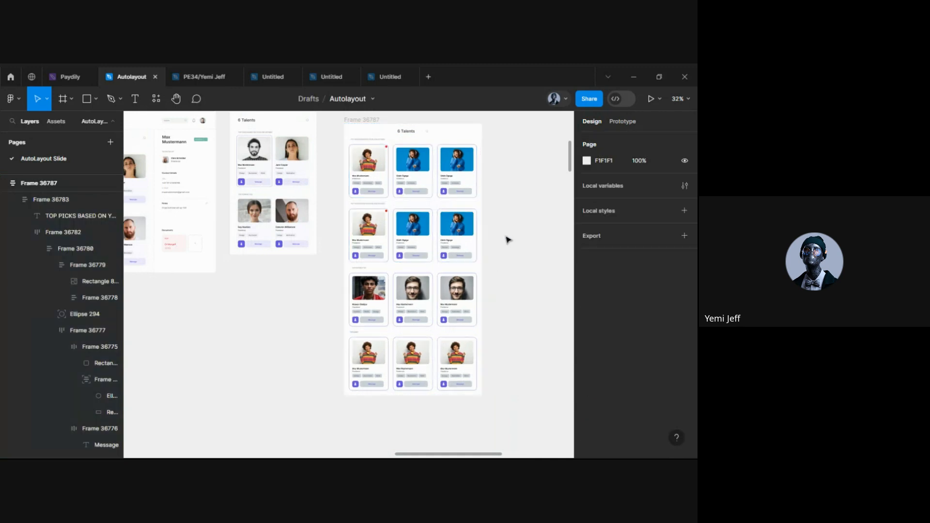
Undo the last three auto layout direction changes with Ctrl+Z
key("ctrl+z")
key("ctrl+z")
key("ctrl+z")
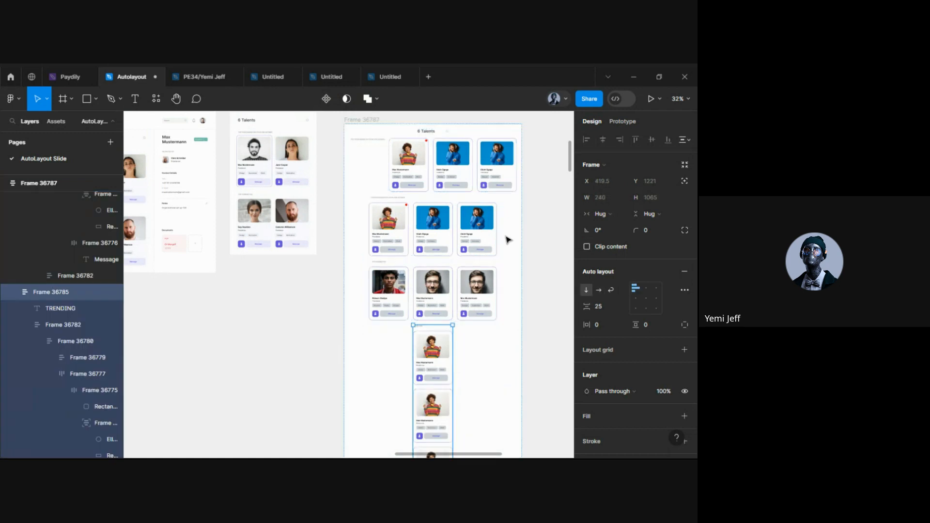
key("ctrl+z")
key("ctrl+z")
key("ctrl+z")
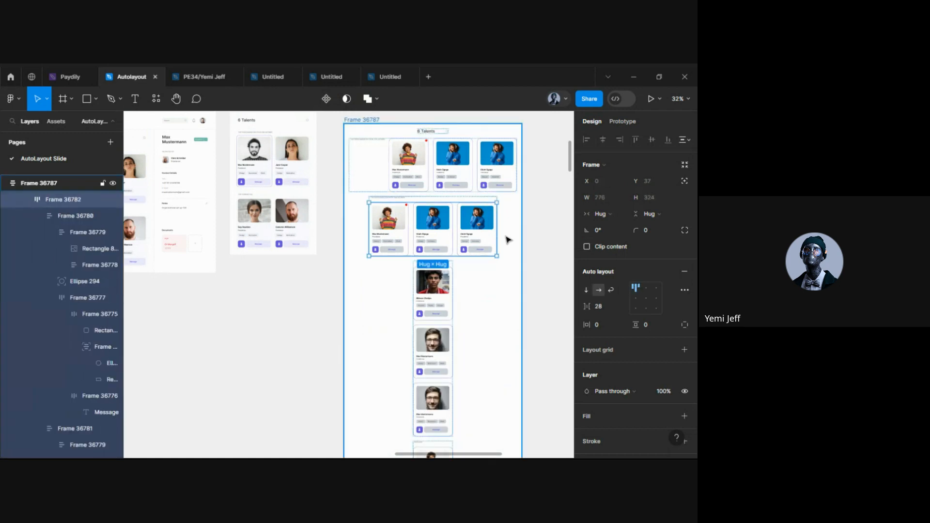
key("ctrl+z")
key("ctrl+z")
key("ctrl+z")
key("ctrl+z")
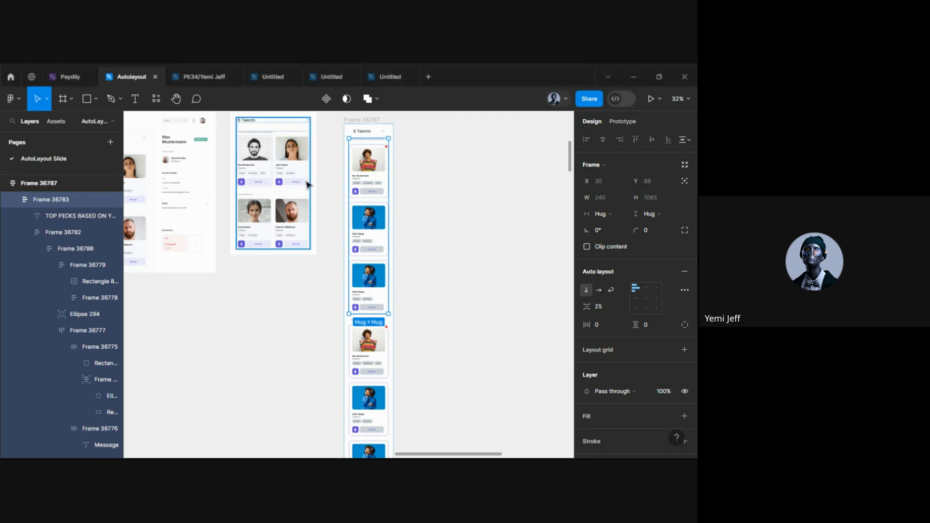
scroll(387, 166, "up", 5)
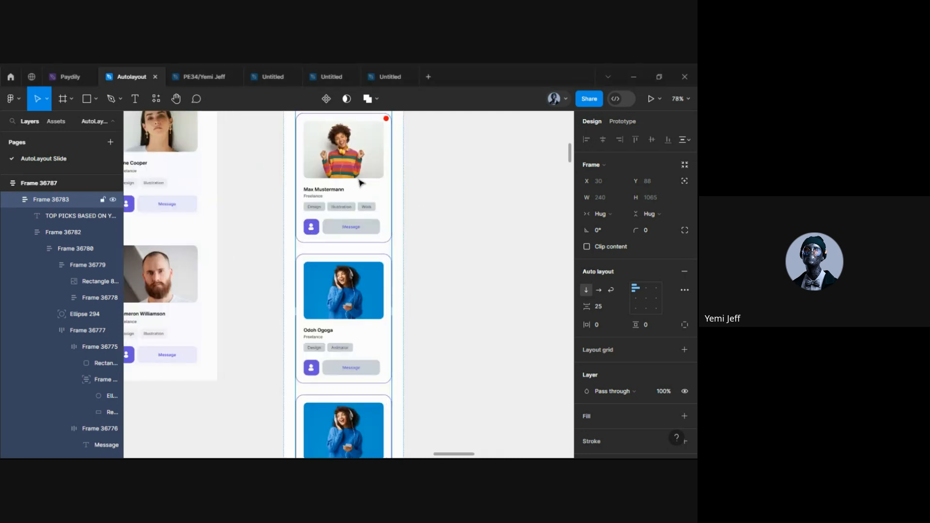
scroll(341, 214, "up", 2)
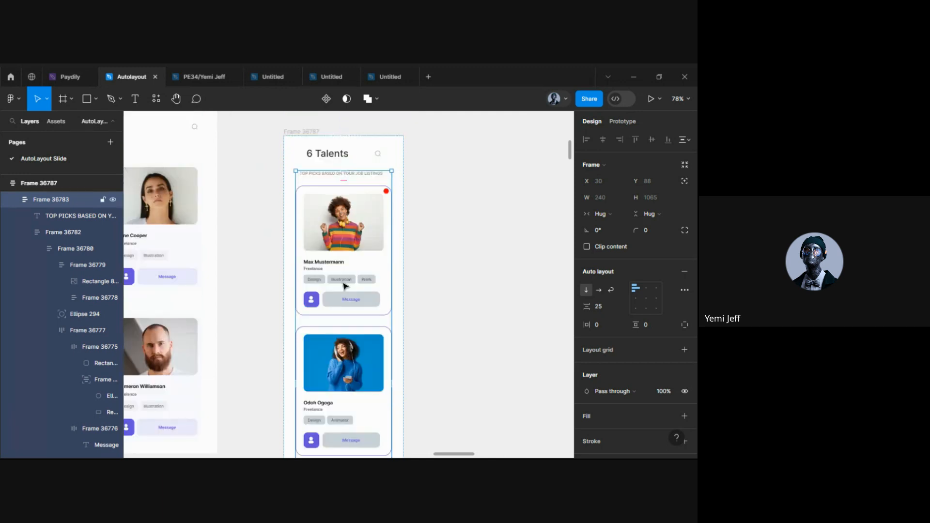
scroll(345, 286, "down", 1)
scroll(342, 286, "down", 5)
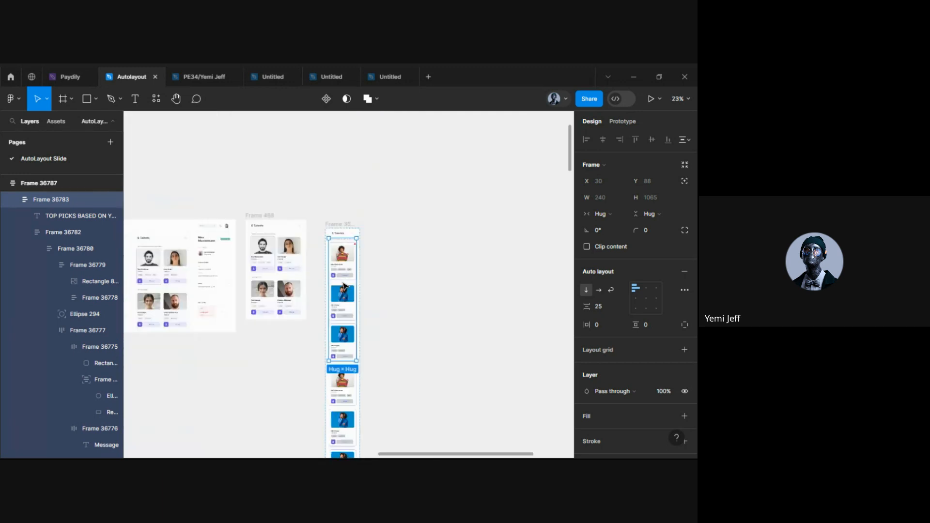
scroll(343, 363, "down", 6)
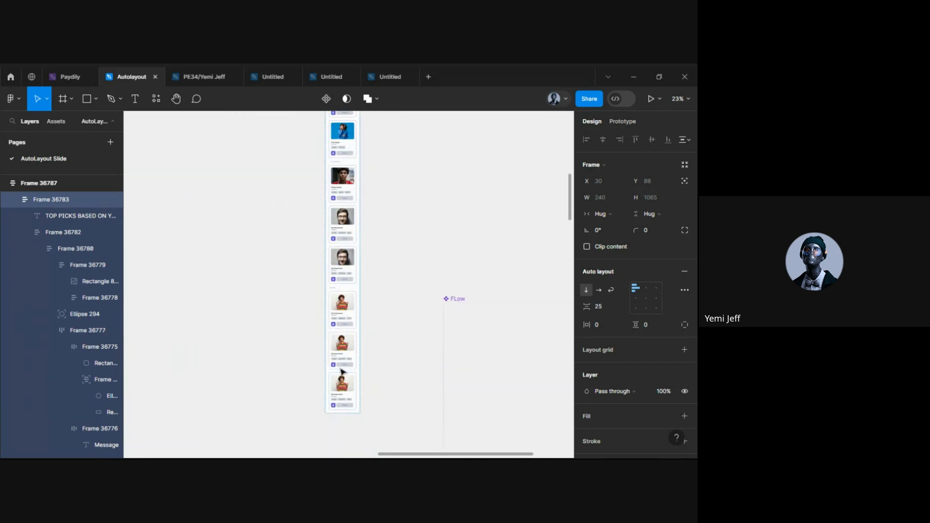
scroll(342, 325, "up", 3)
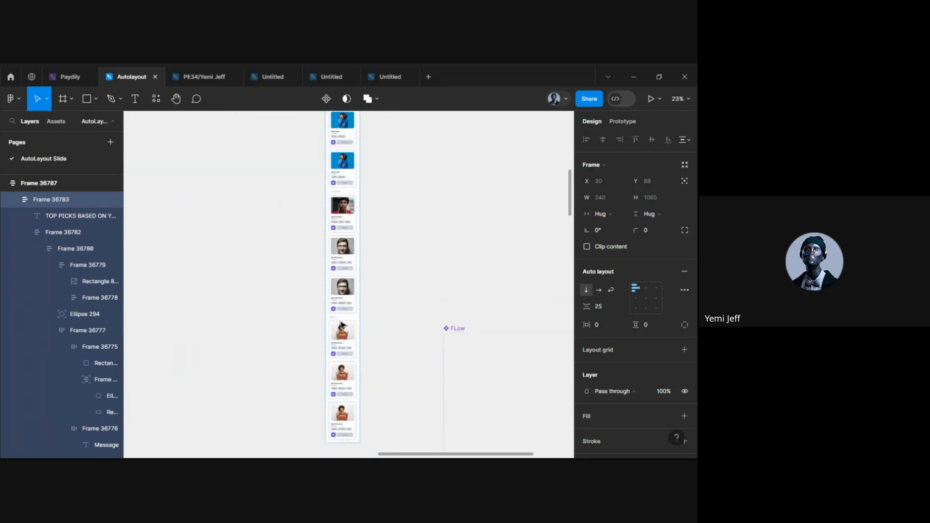
scroll(343, 320, "up", 5)
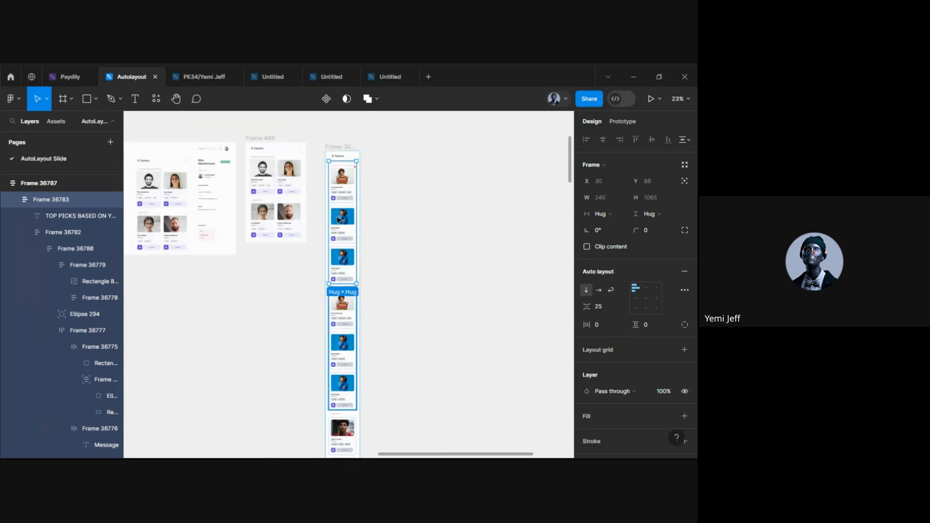
scroll(340, 218, "up", 2)
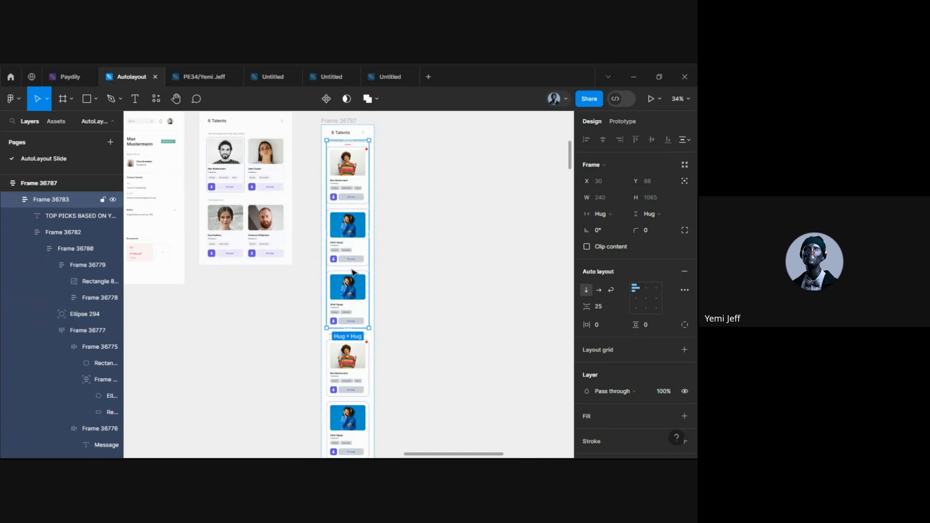
scroll(350, 281, "down", 3)
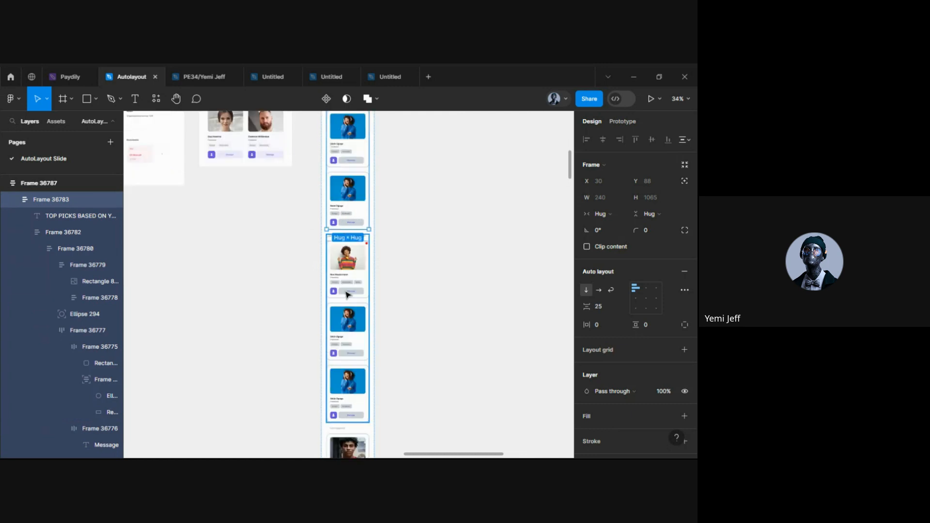
scroll(347, 292, "down", 3)
scroll(346, 292, "down", 2)
scroll(347, 293, "up", 1)
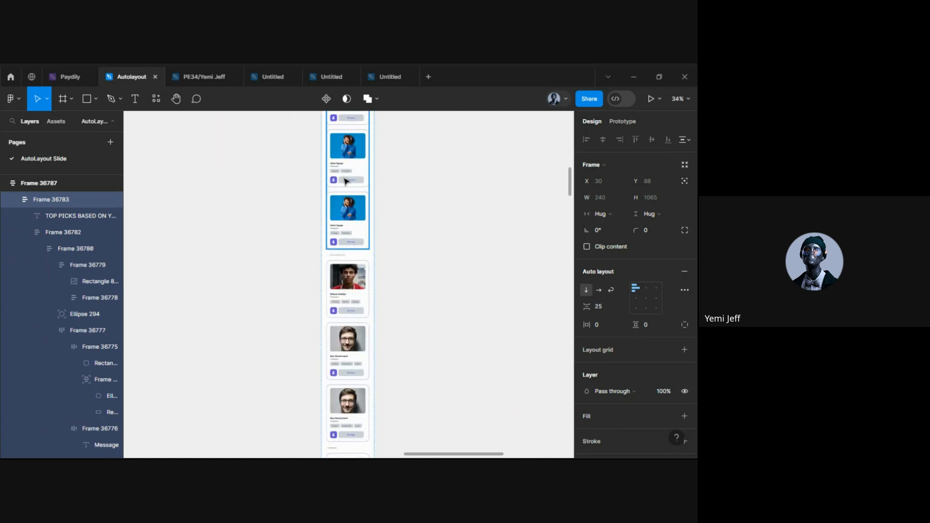
scroll(345, 181, "up", 3)
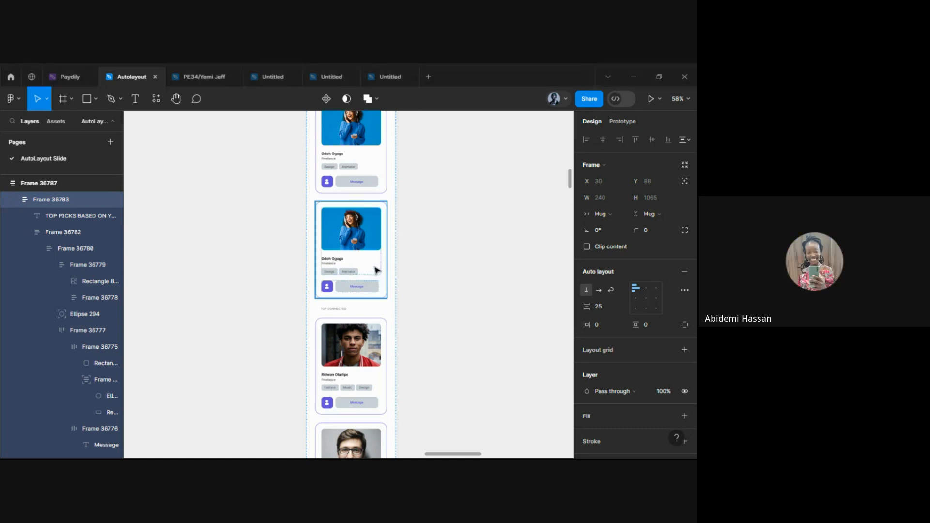
scroll(359, 247, "up", 3)
left_click(359, 246)
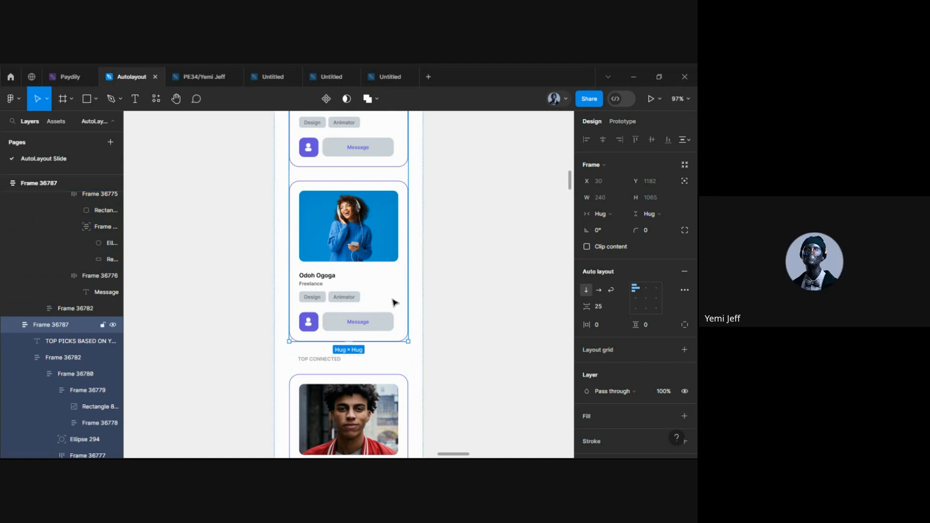
scroll(394, 303, "down", 5, "ctrl")
scroll(394, 303, "down", 5, "ctrl")
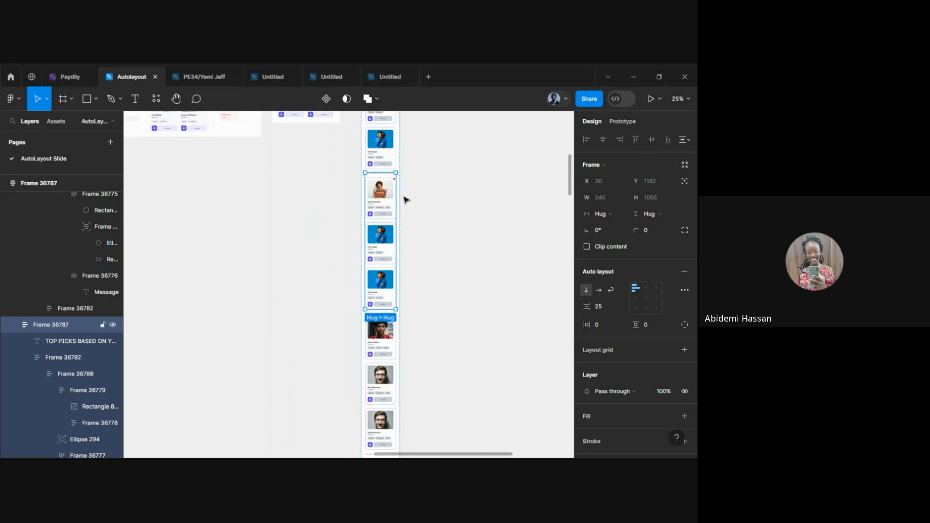
scroll(407, 196, "up", 2, "ctrl")
Alt-drag a copy of Frame 36787 beside the column, keeping its cards vertical after trying horizontal
left_click_drag(370, 209, 509, 248)
scroll(557, 315, "right", 2)
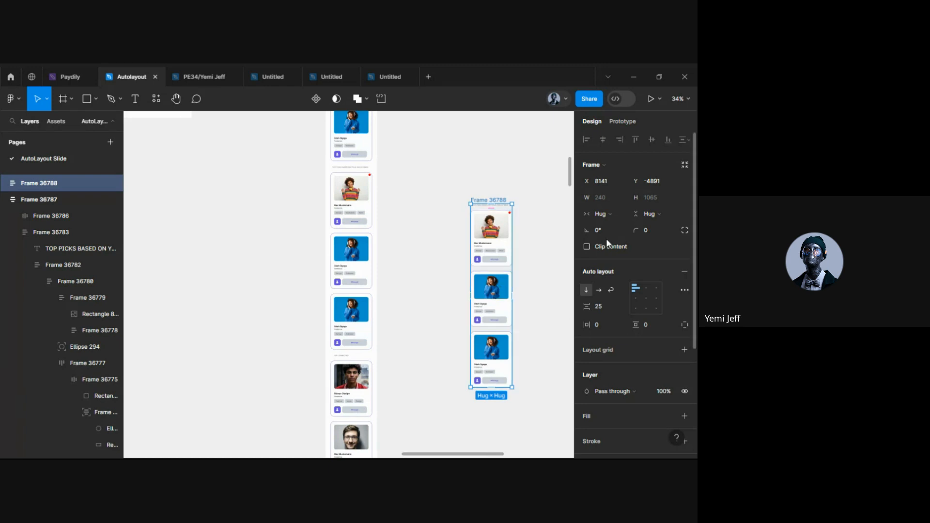
left_click(598, 290)
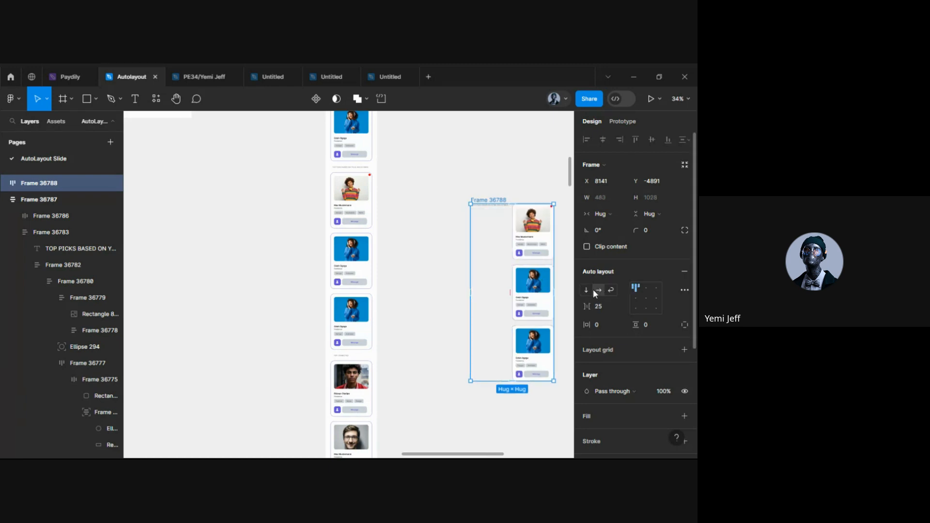
left_click(579, 290)
Select the inner Frame 36782 holding the three copied cards
left_click(499, 281)
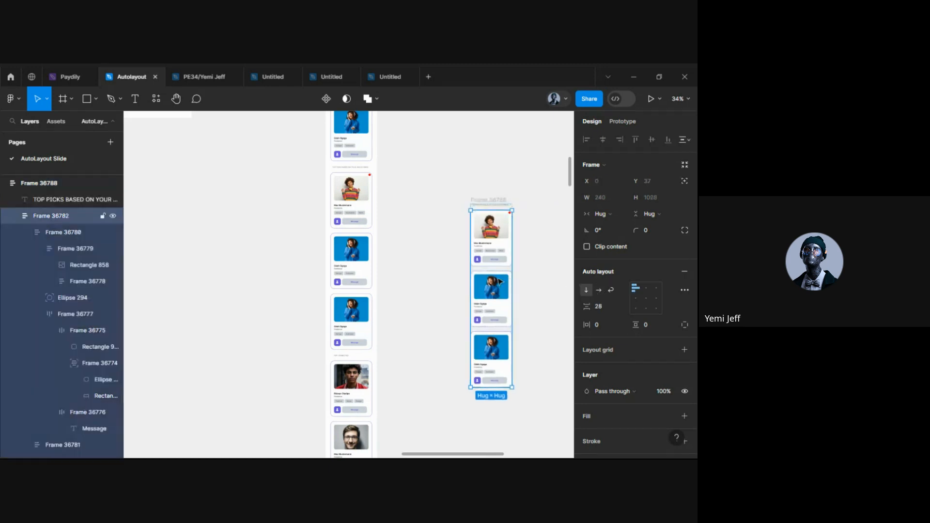
left_click(552, 280)
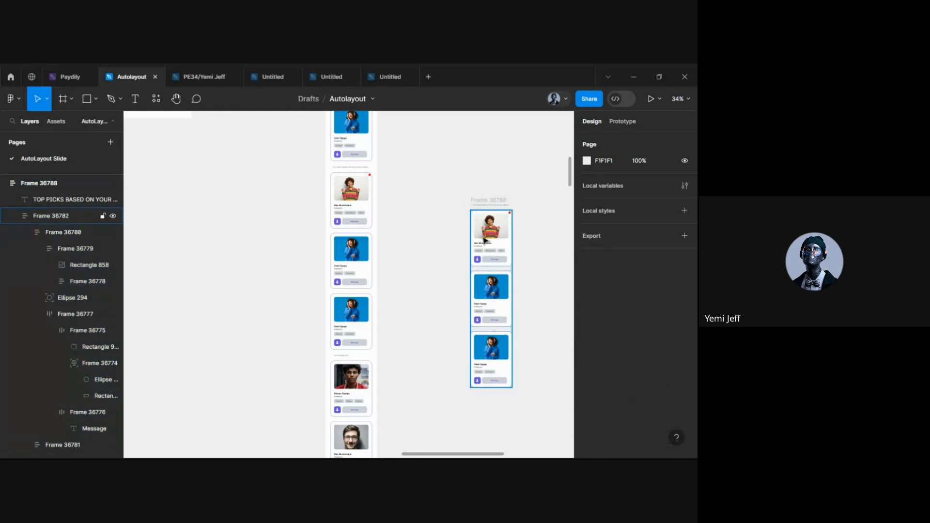
left_click(499, 246)
Make Frame 36782 a horizontal row with Clip content and a fixed 818 width
left_click(599, 289)
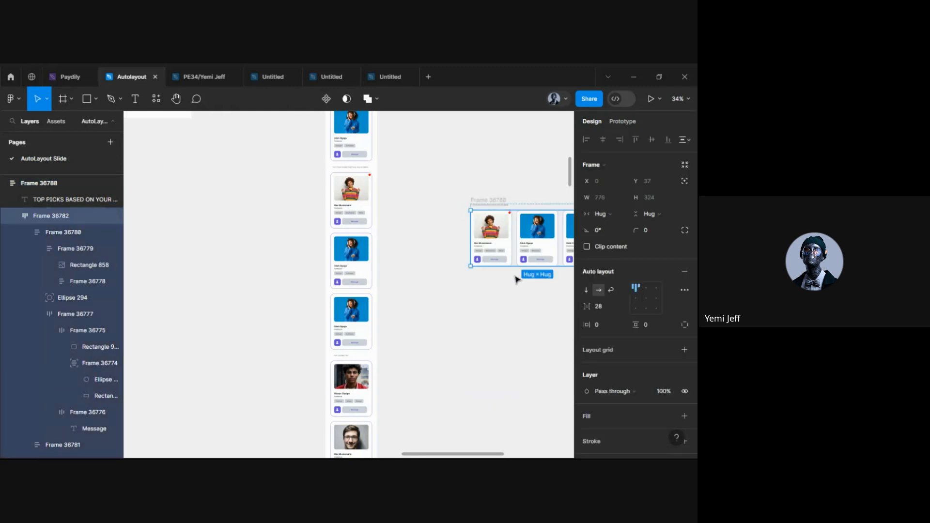
scroll(491, 289, "right", 4)
scroll(492, 290, "right", 2)
left_click(586, 246)
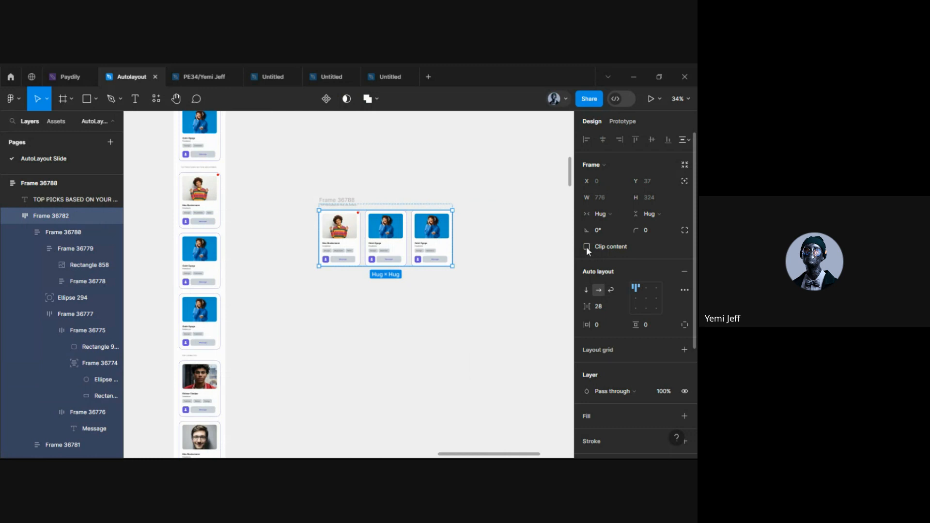
left_click_drag(454, 239, 459, 309)
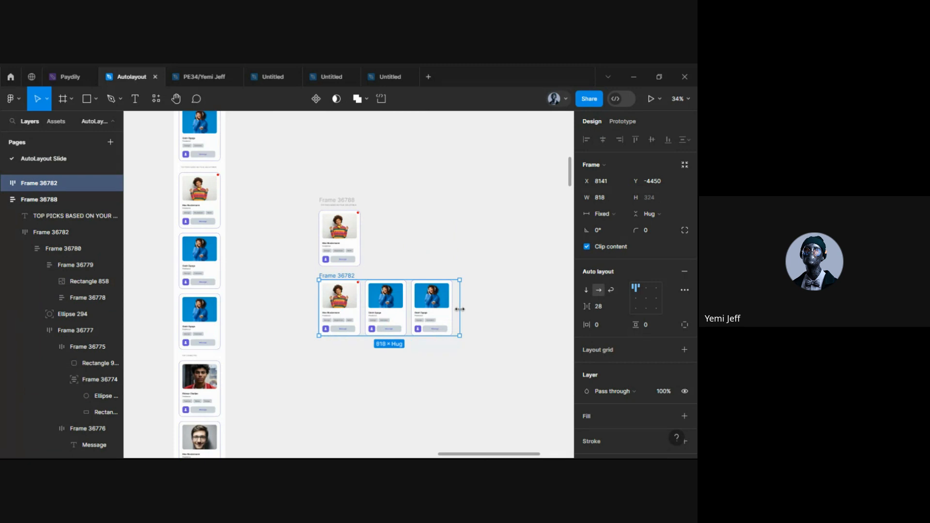
Select the three-card row, then undo the width change and pulling it out of the group
left_click(623, 121)
left_click(339, 239)
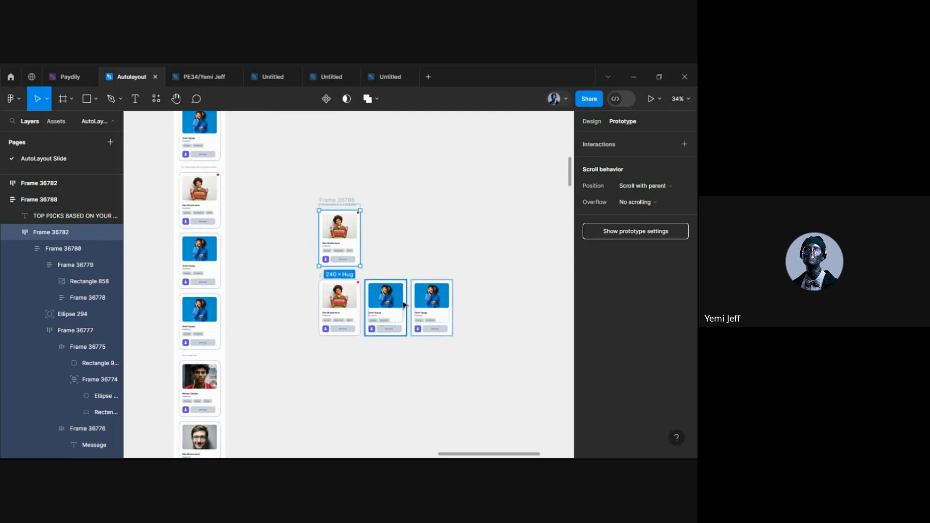
left_click(333, 283)
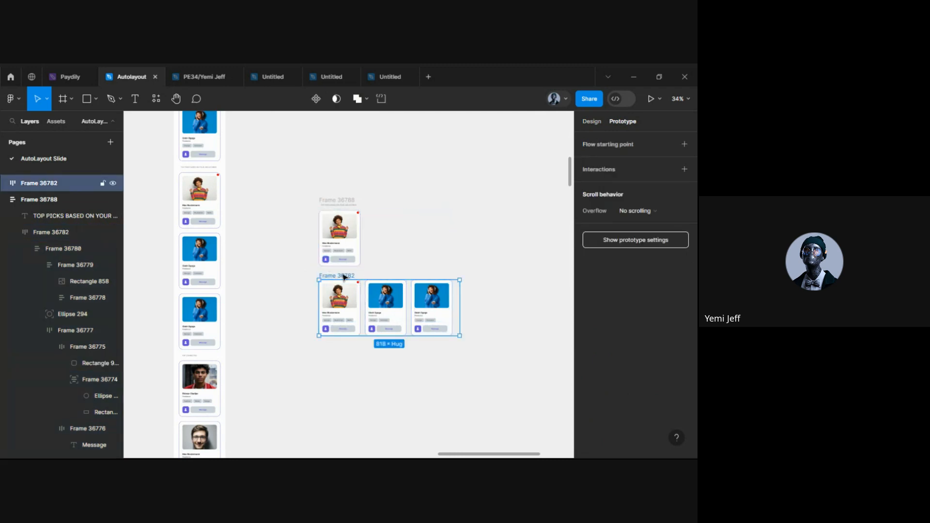
key("ctrl+z")
key("ctrl+z")
key("ctrl+z")
key("ctrl+z")
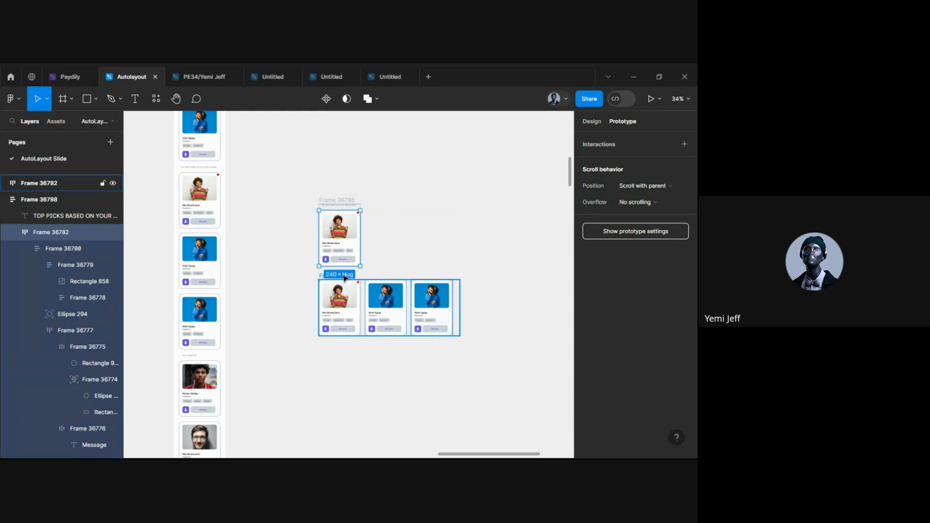
key("ctrl+z")
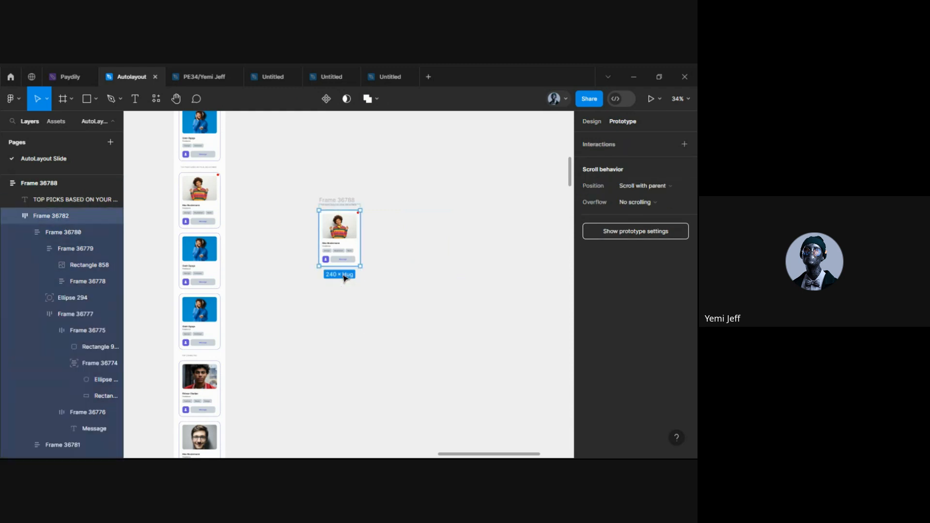
Clear the stray TOP PICKS text selection and select the single-card Frame 36788
scroll(343, 204, "up", 2)
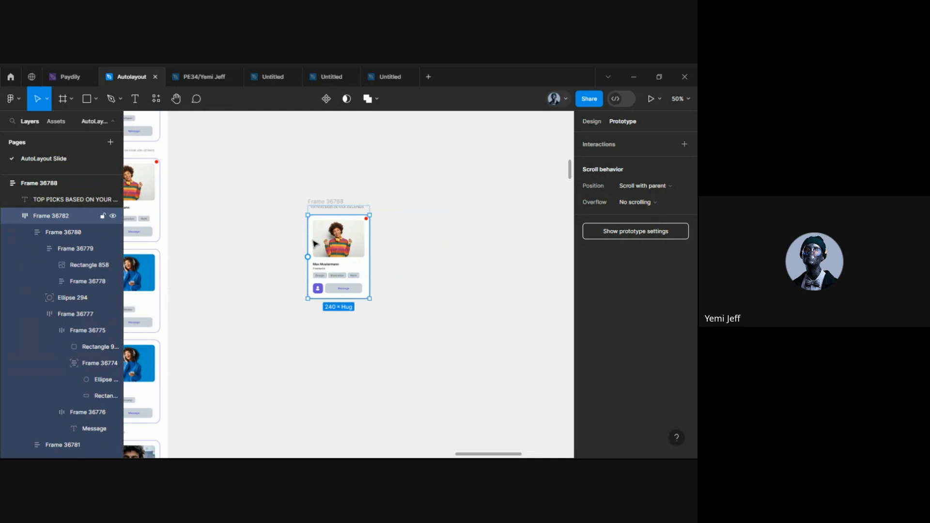
left_click(317, 405)
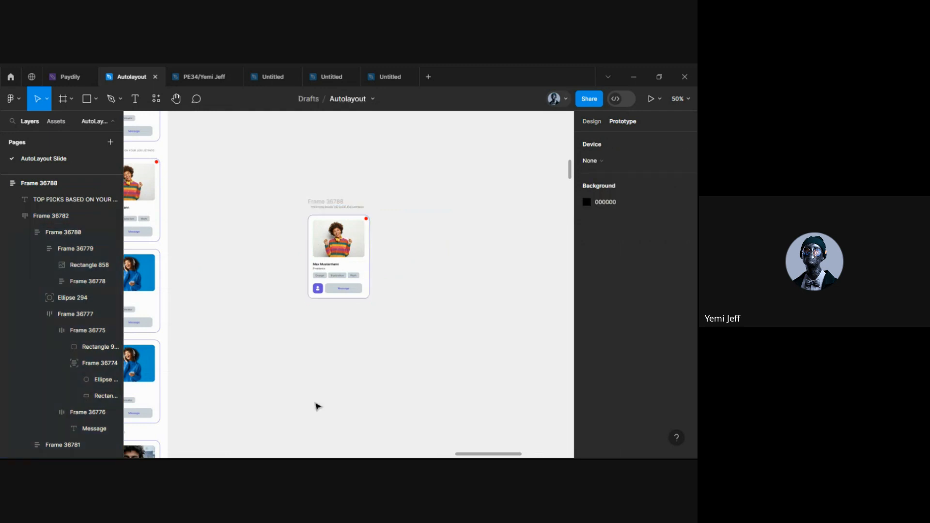
scroll(326, 328, "down", 3)
scroll(380, 332, "up", 3)
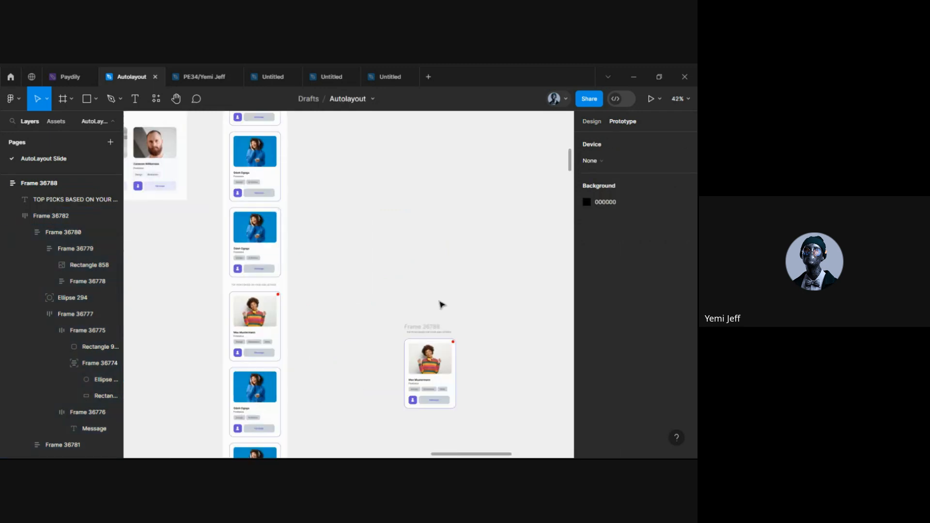
left_click(423, 332)
left_click(379, 328)
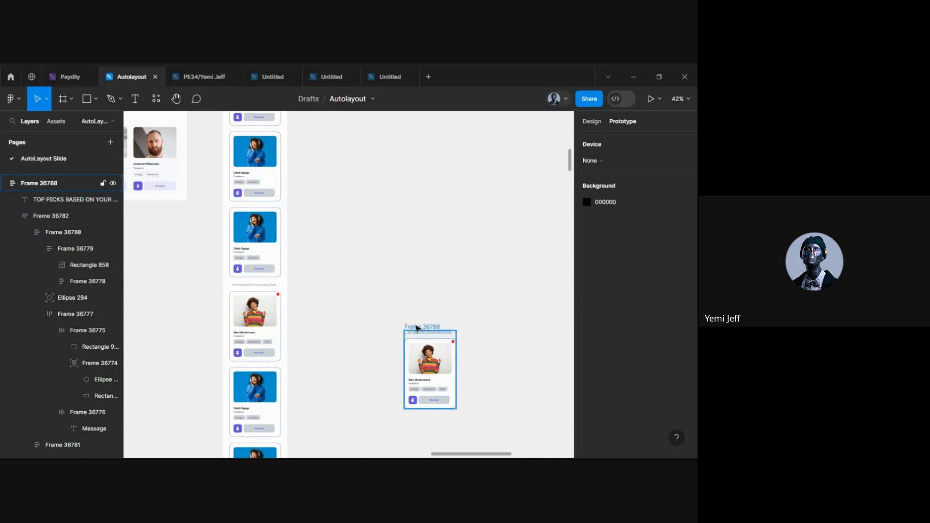
left_click(417, 328)
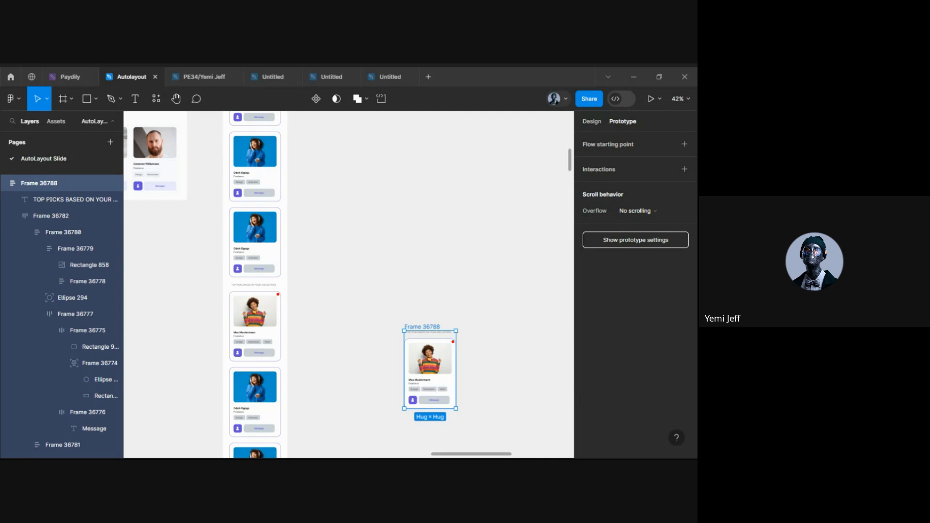
left_click(252, 247)
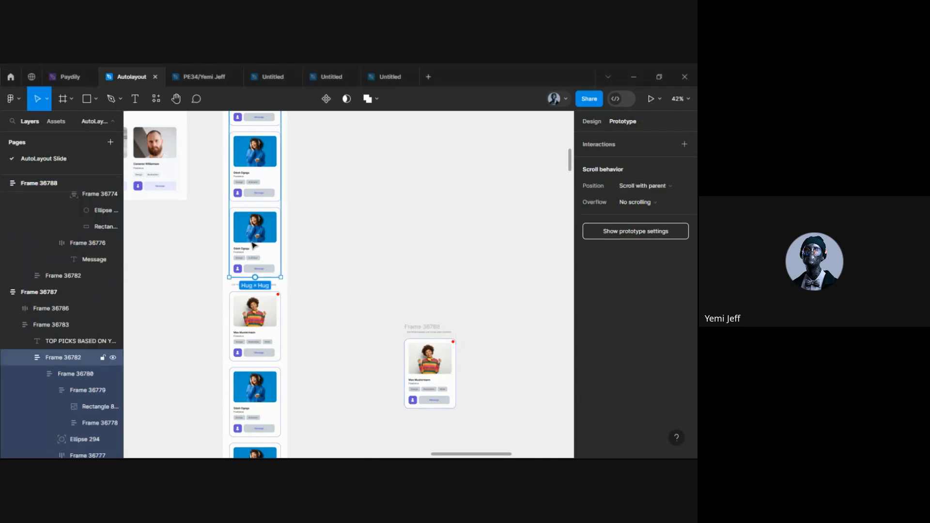
left_click(252, 246)
left_click(593, 122)
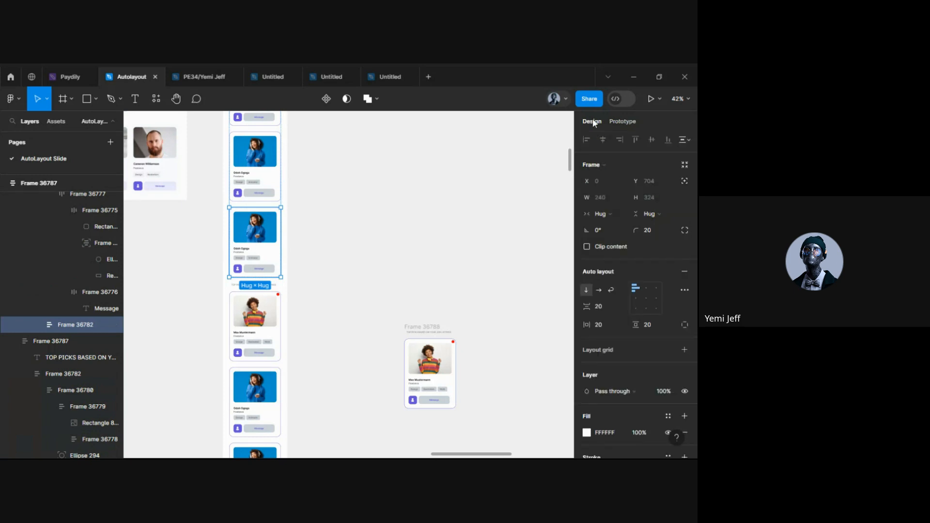
scroll(245, 234, "up", 5)
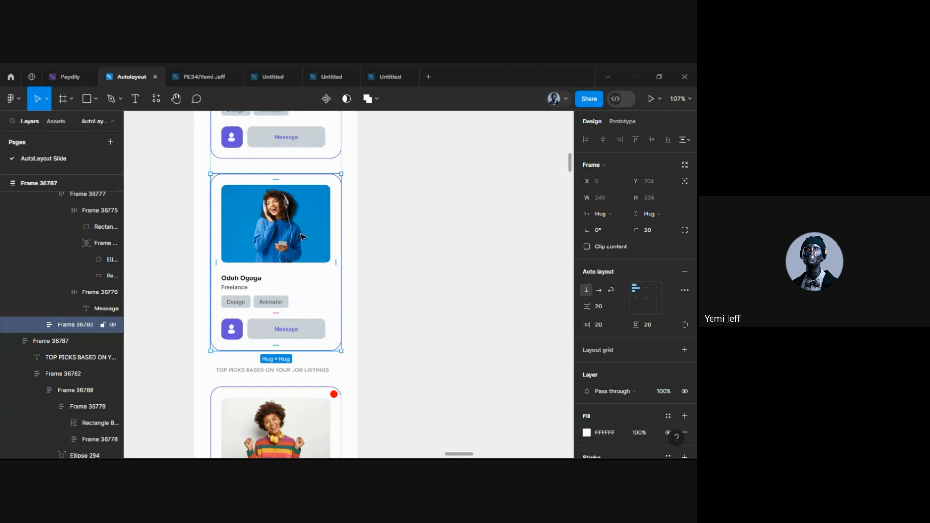
scroll(245, 250, "down", 1)
scroll(244, 250, "down", 3)
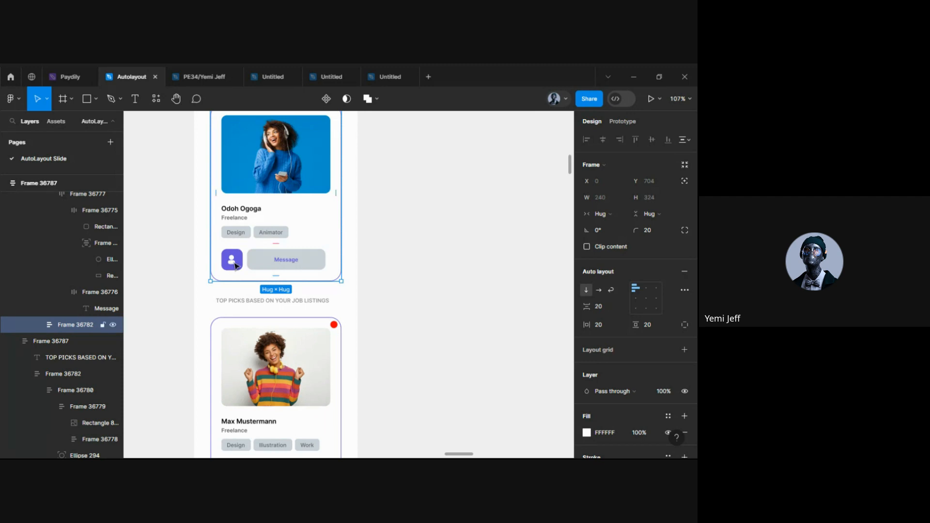
scroll(264, 301, "down", 3)
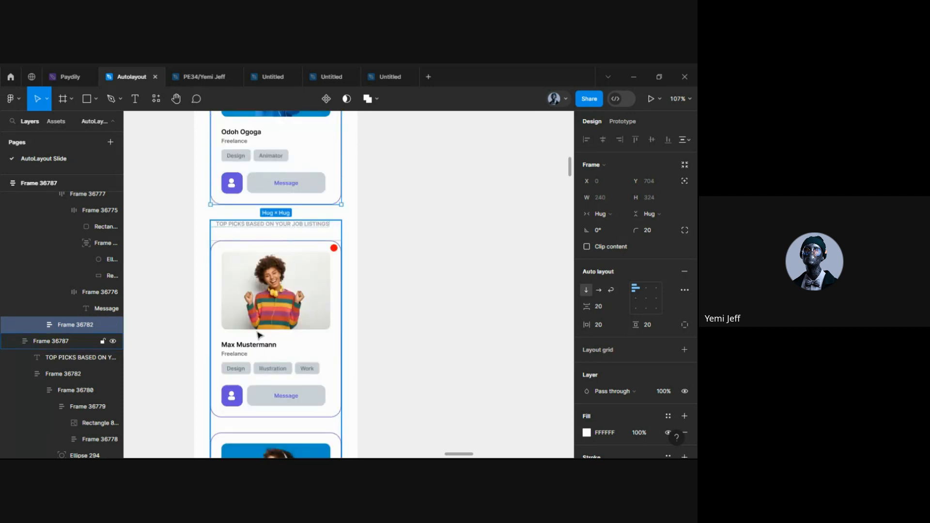
scroll(282, 301, "down", 2)
scroll(415, 266, "right", 5)
scroll(416, 266, "up", 2)
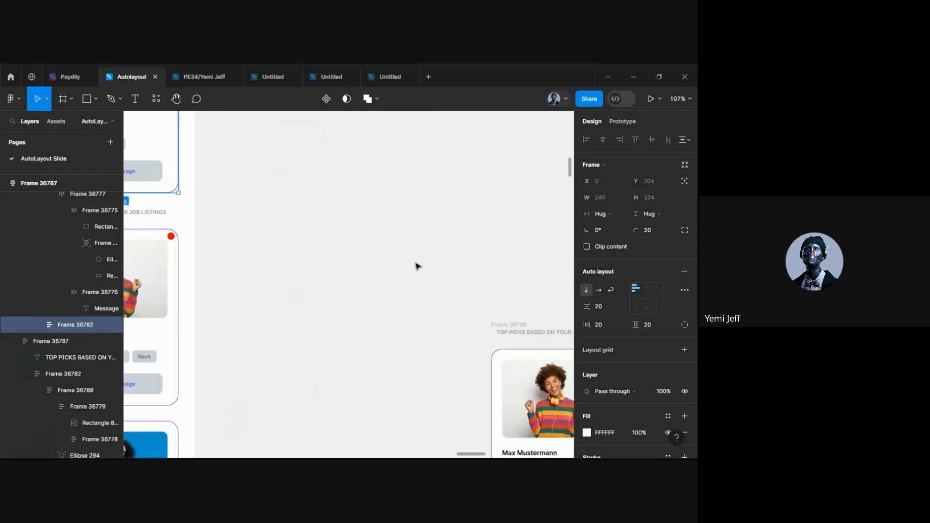
scroll(415, 266, "left", 3)
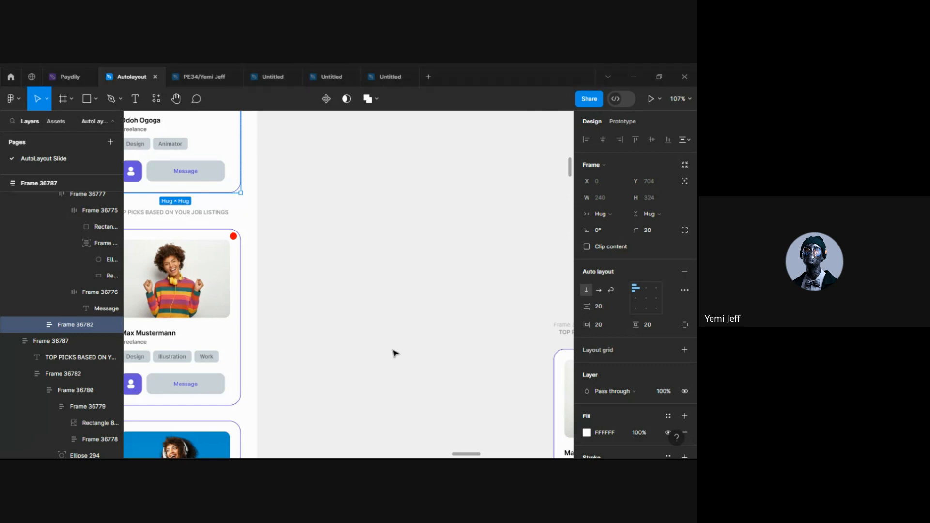
scroll(394, 353, "down", 5)
scroll(394, 353, "down", 1)
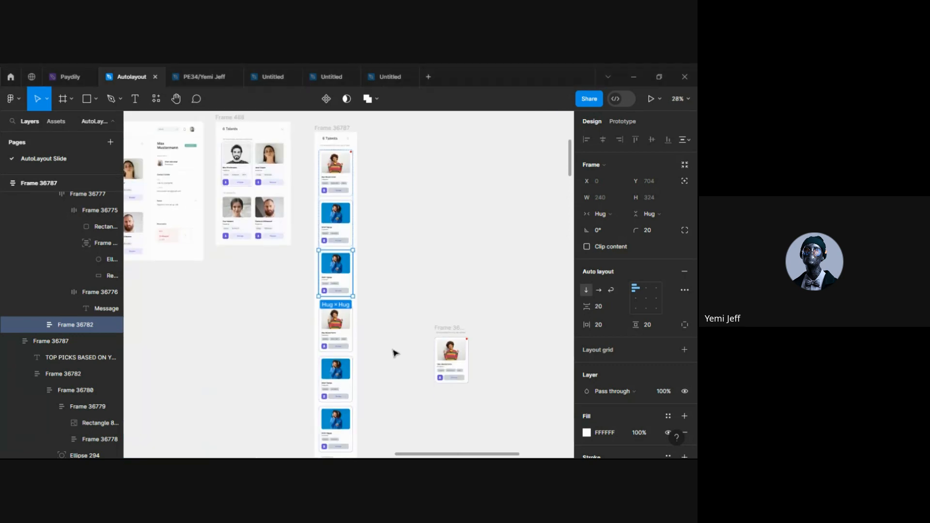
scroll(395, 353, "left", 2)
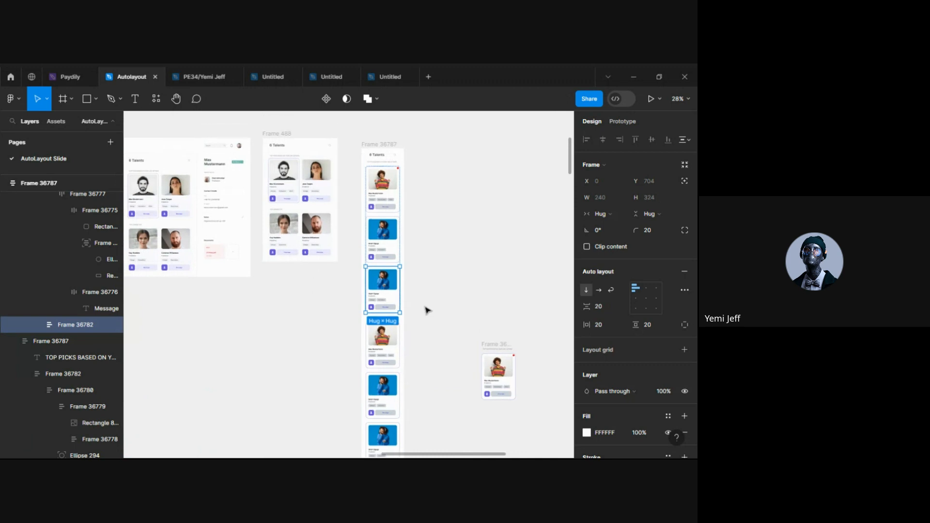
scroll(425, 316, "left", 2)
scroll(425, 316, "up", 1)
scroll(334, 247, "left", 3)
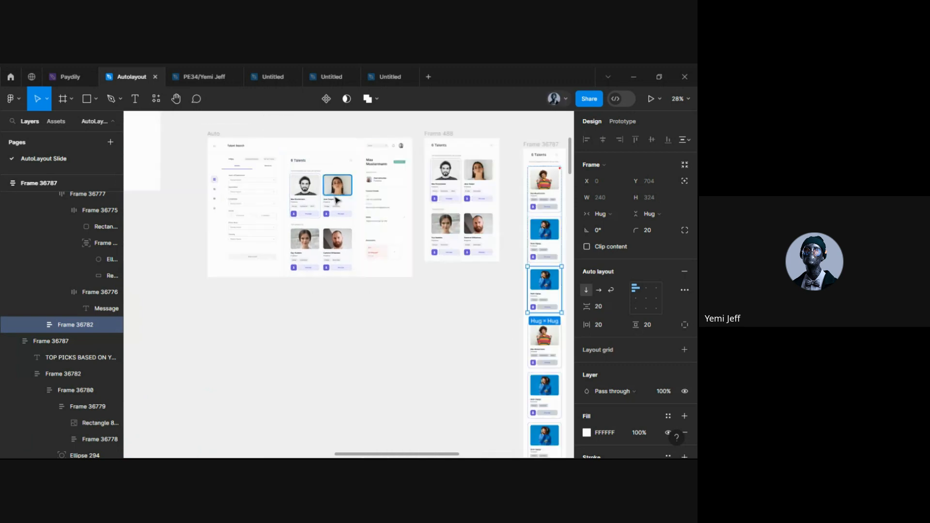
scroll(333, 247, "up", 4)
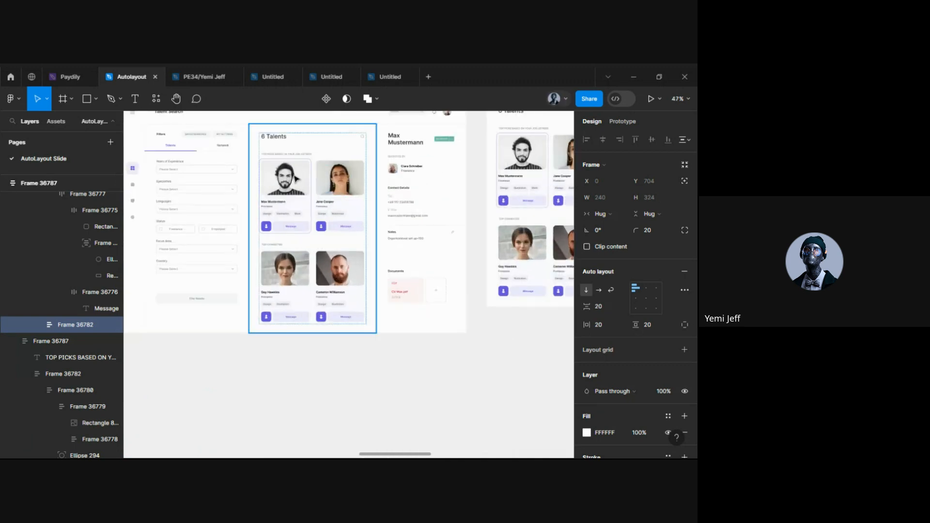
scroll(324, 282, "up", 1)
scroll(323, 282, "up", 1)
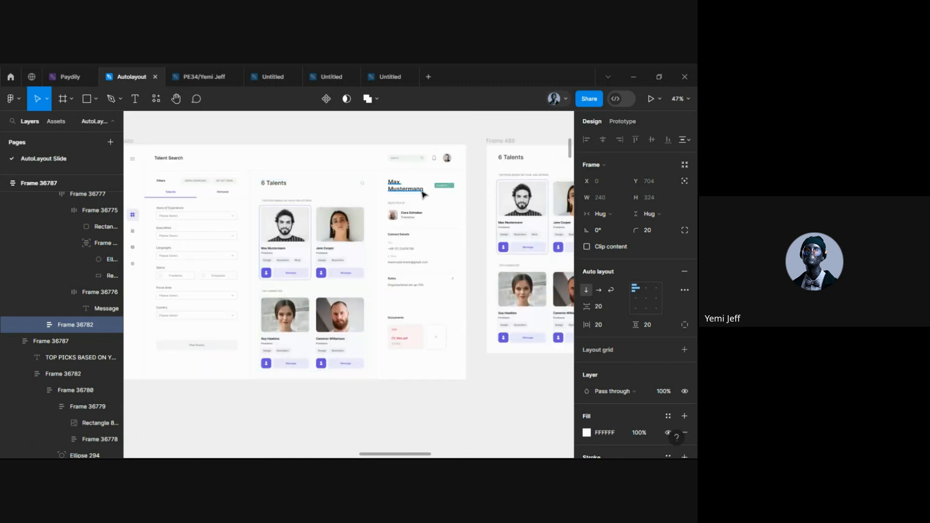
scroll(423, 194, "up", 3)
scroll(438, 358, "down", 5)
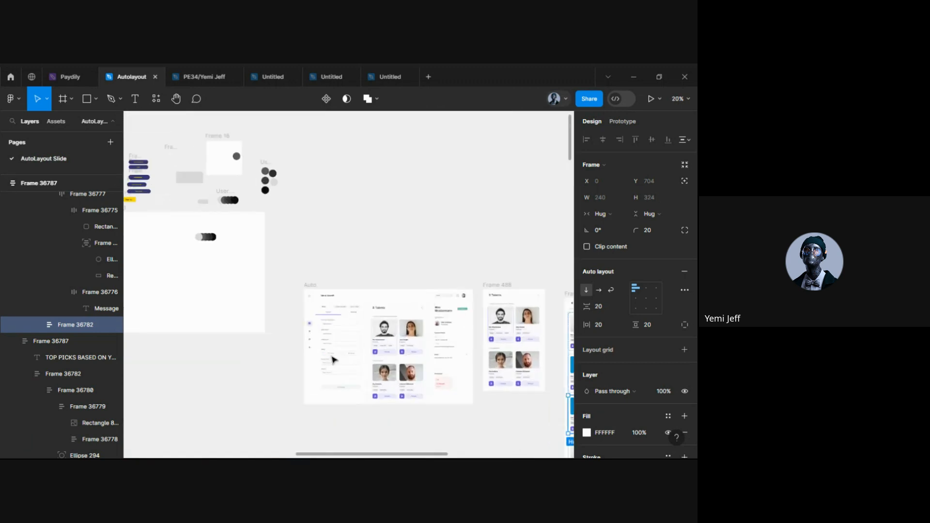
scroll(334, 368, "up", 3)
scroll(351, 399, "down", 3)
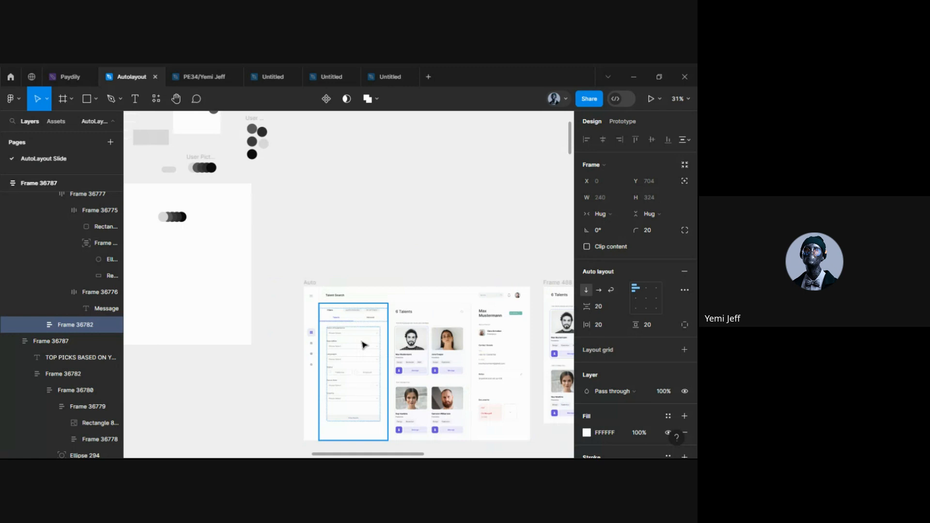
scroll(365, 345, "right", 5)
scroll(415, 359, "down", 4)
scroll(450, 383, "up", 2)
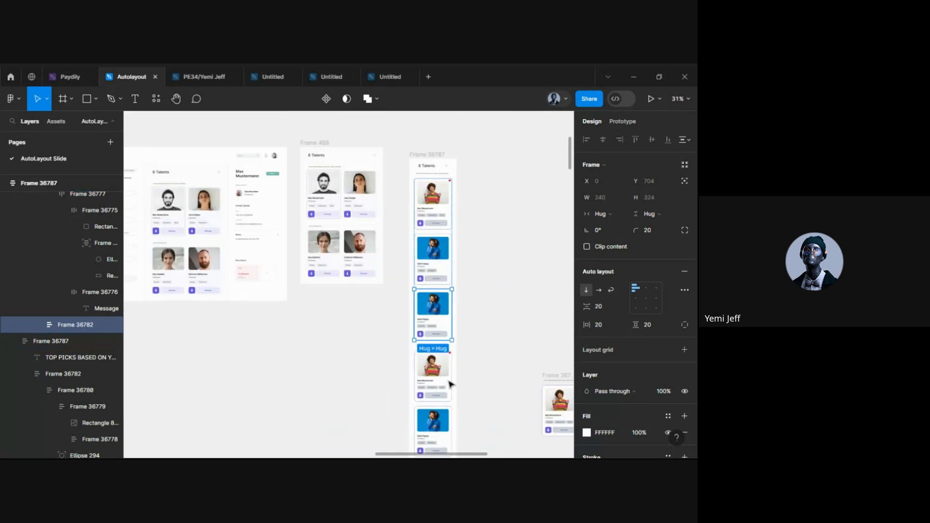
scroll(450, 384, "up", 2)
scroll(452, 328, "down", 4)
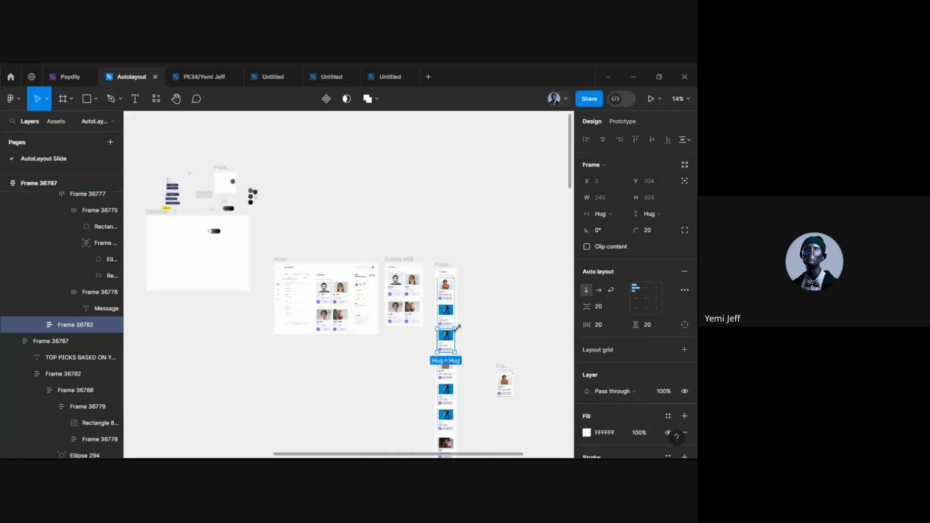
scroll(421, 330, "up", 4)
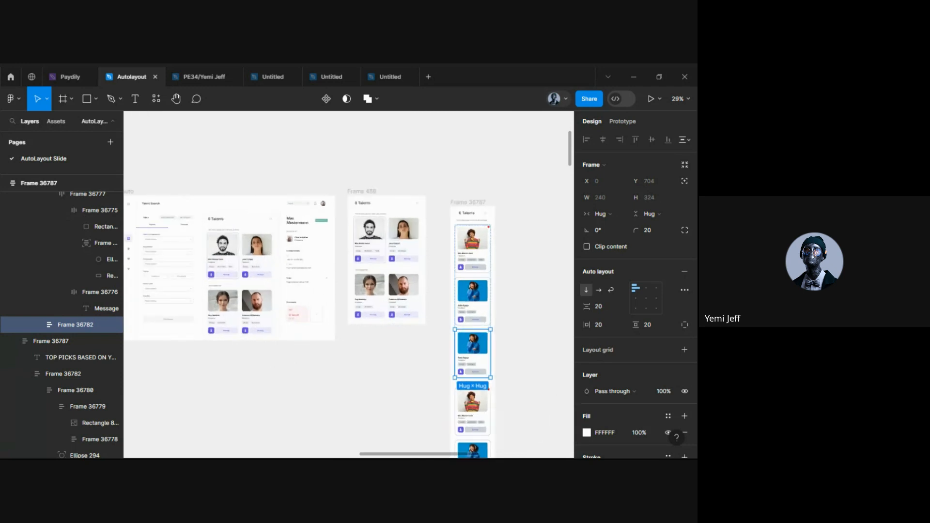